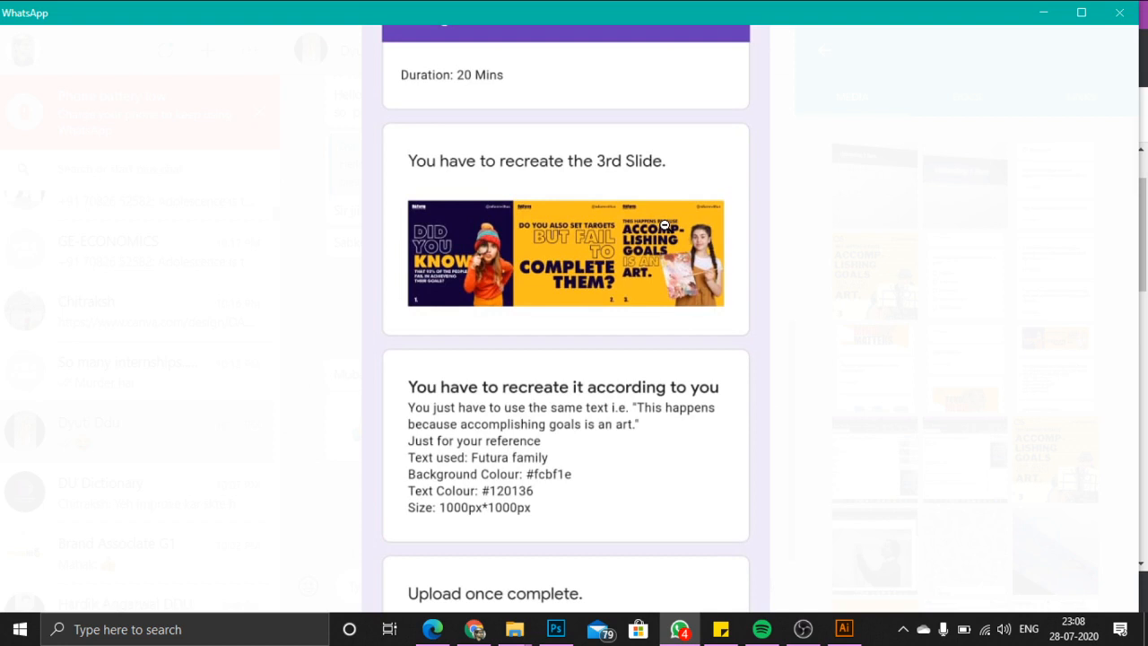
# Switch from WhatsApp to the screenshots in Photos and read the TechQuila graphic design internship message
pyautogui.click(664, 225)
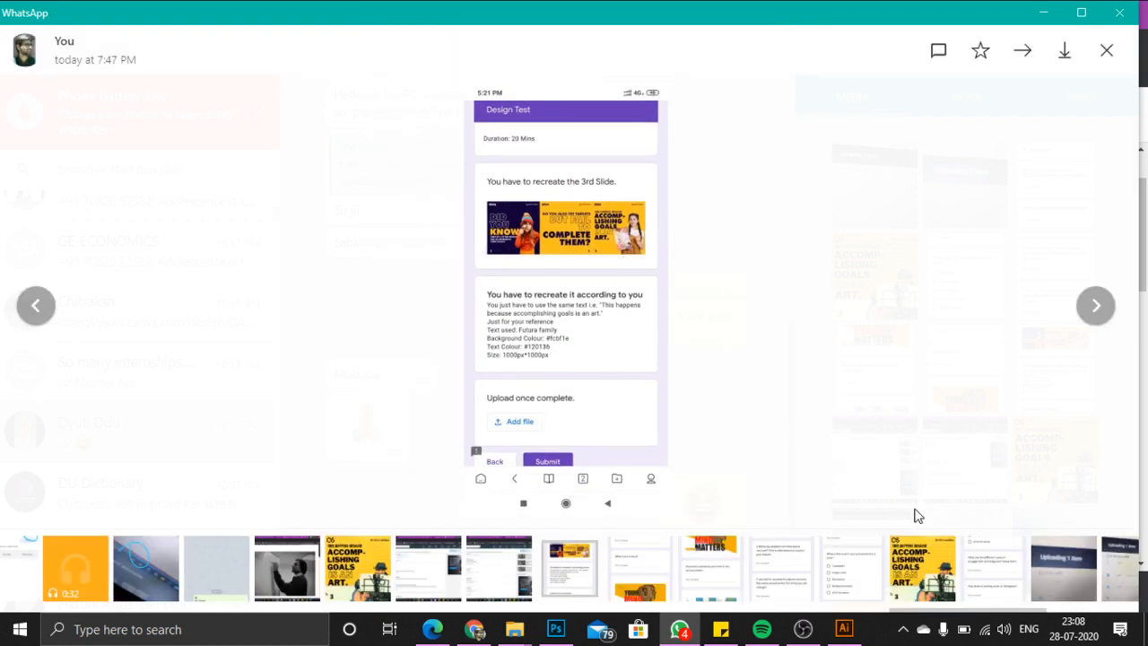
pyautogui.click(1145, 630)
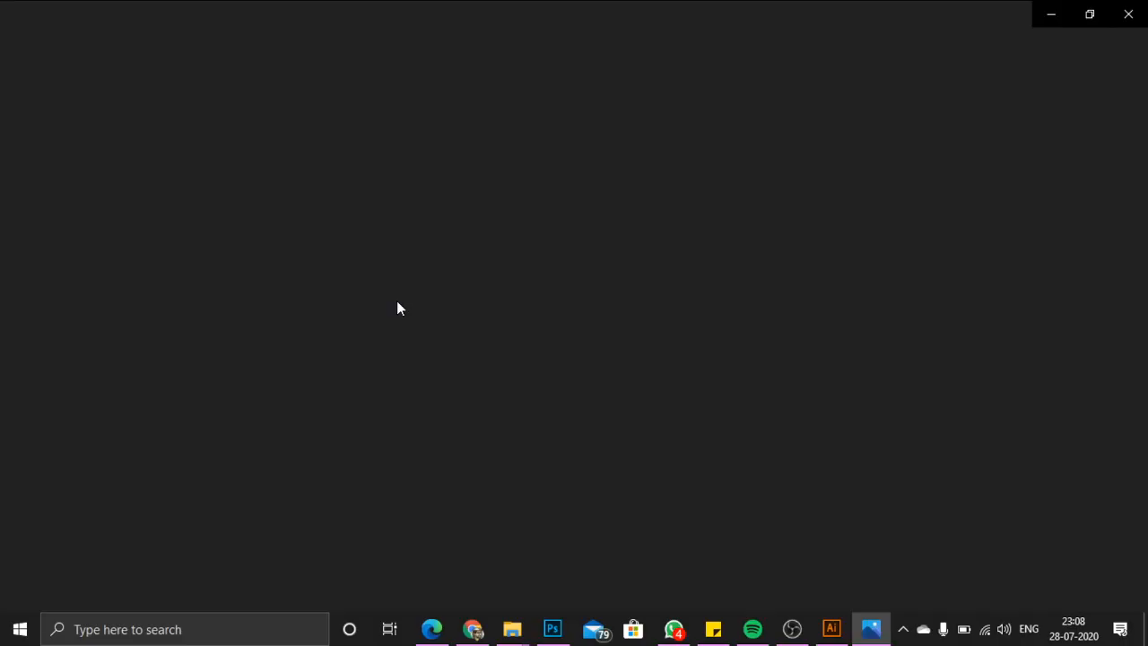
pyautogui.press('Right')
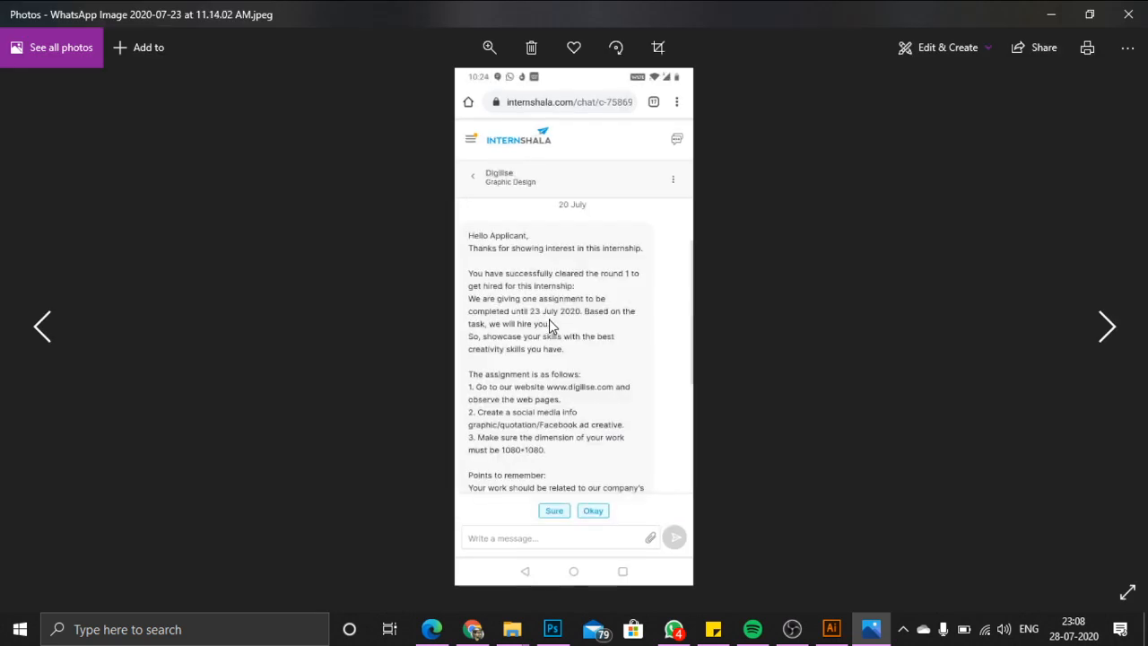
pyautogui.press('Left')
pyautogui.press('Right')
pyautogui.press('Left')
pyautogui.scroll(3, 544, 339)
pyautogui.moveTo(546, 341); pyautogui.dragTo(534, 433)
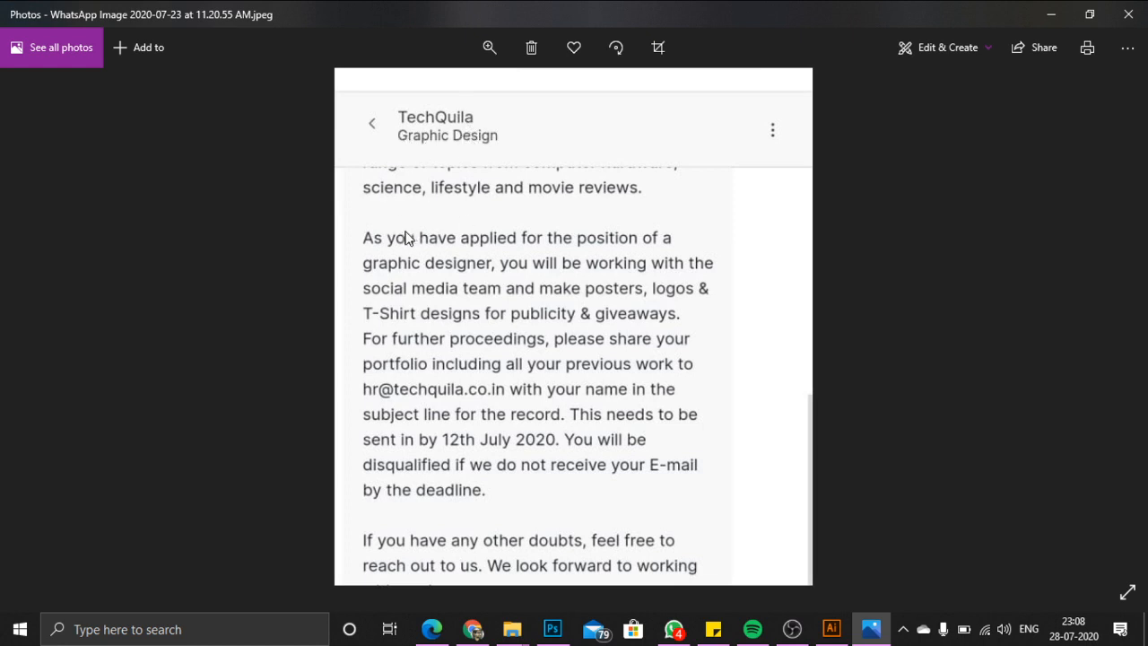
pyautogui.moveTo(453, 284); pyautogui.dragTo(443, 235)
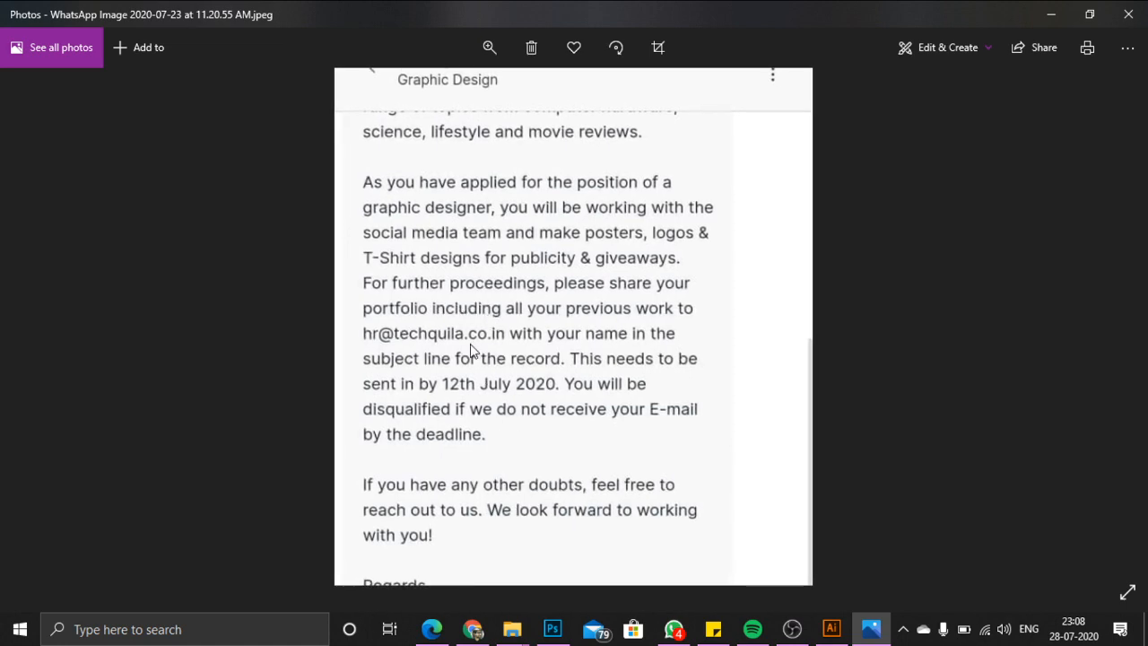
pyautogui.doubleClick(500, 364)
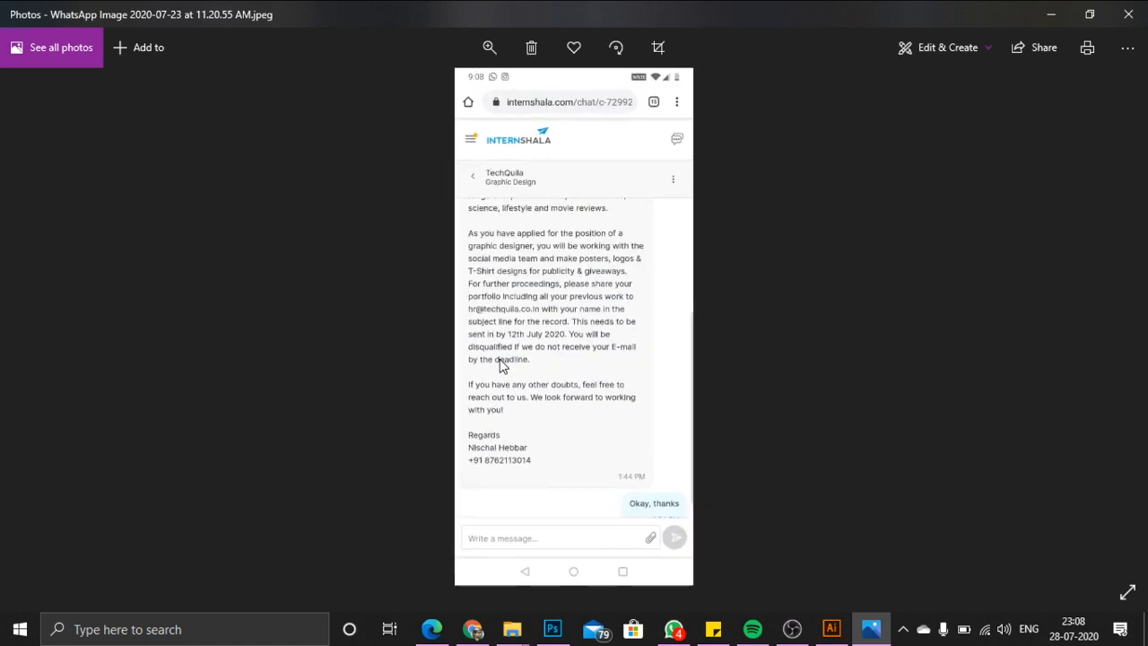
# Read the Digilise graphic design assignment instructions in the WhatsApp Image 2020-07-23 at 11.14.02 AM screenshot
pyautogui.press('Right')
pyautogui.doubleClick(493, 309)
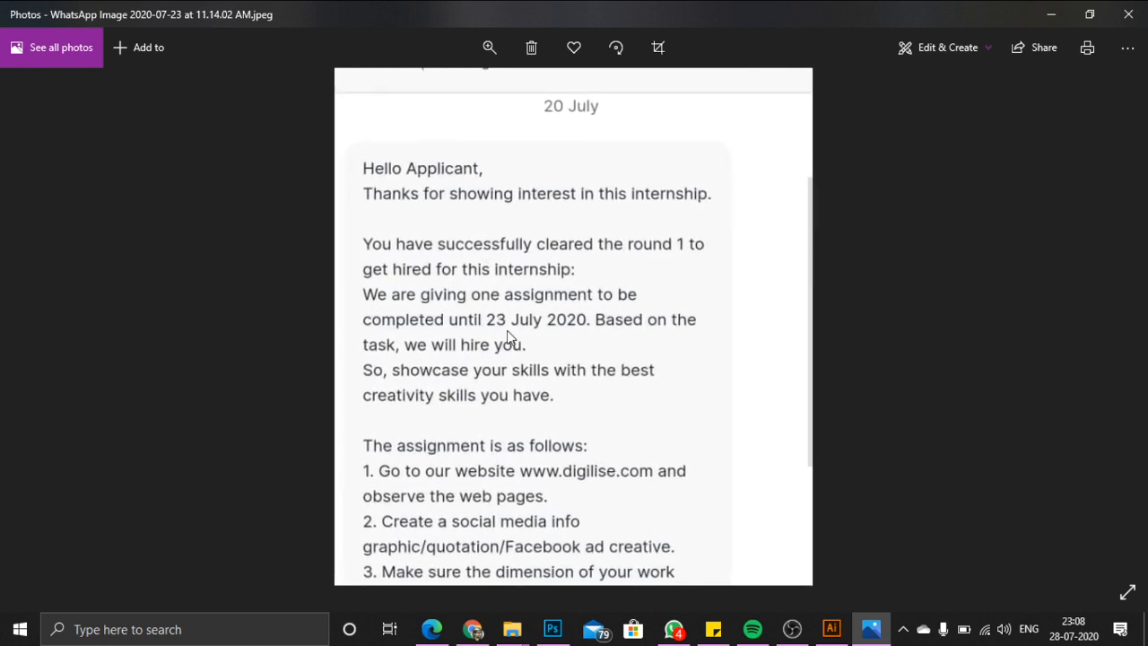
pyautogui.moveTo(512, 338); pyautogui.dragTo(544, 223)
pyautogui.moveTo(576, 289); pyautogui.dragTo(567, 234)
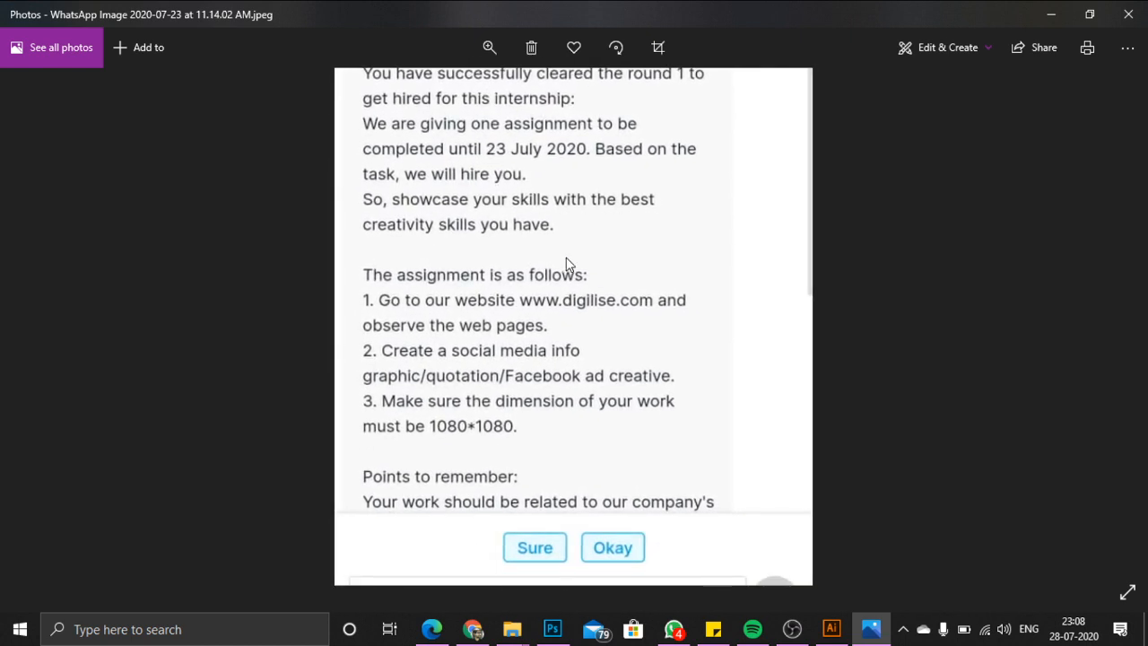
pyautogui.doubleClick(566, 265)
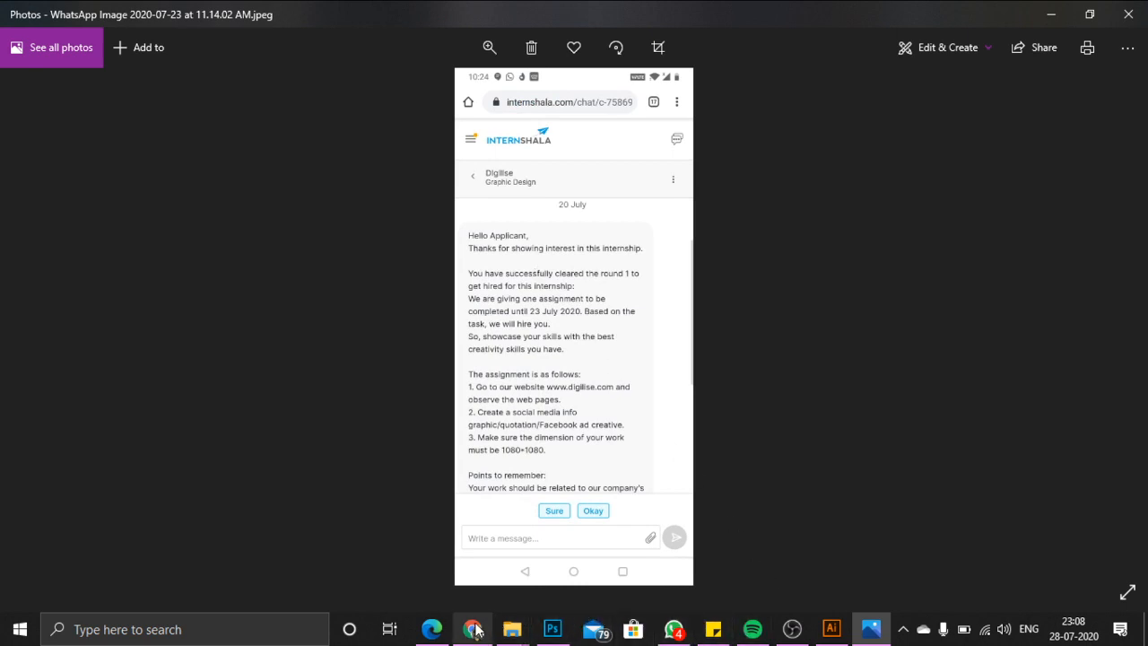
# Switch to WhatsApp and examine the Design Test brief about recreating the third slide at enlarged size
pyautogui.click(667, 630)
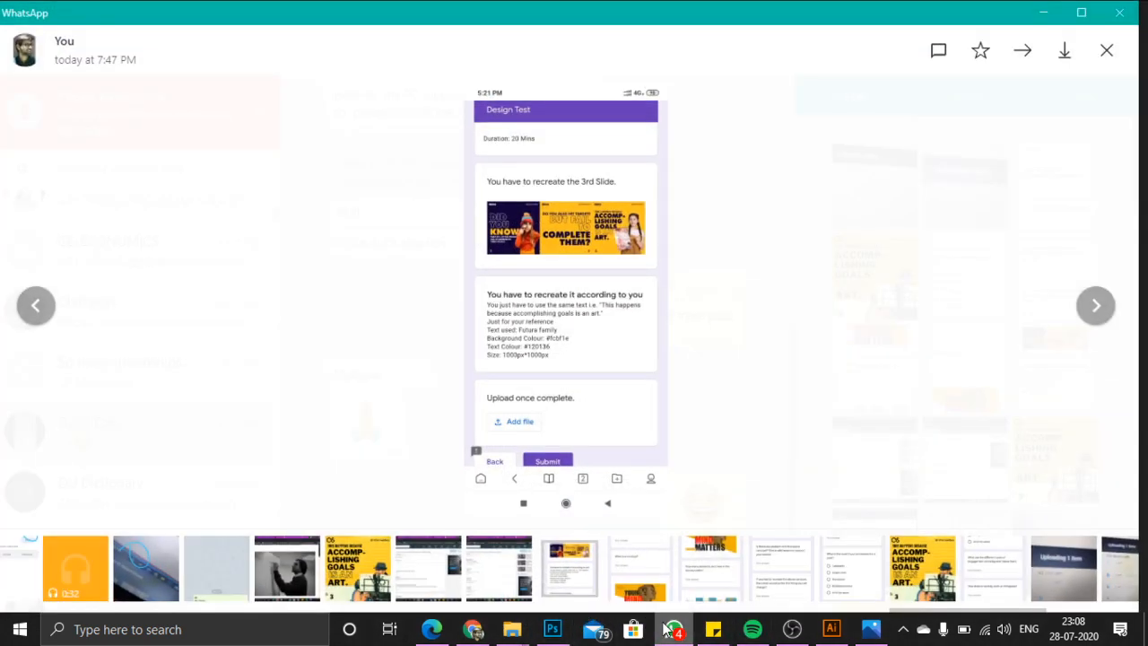
pyautogui.click(535, 228)
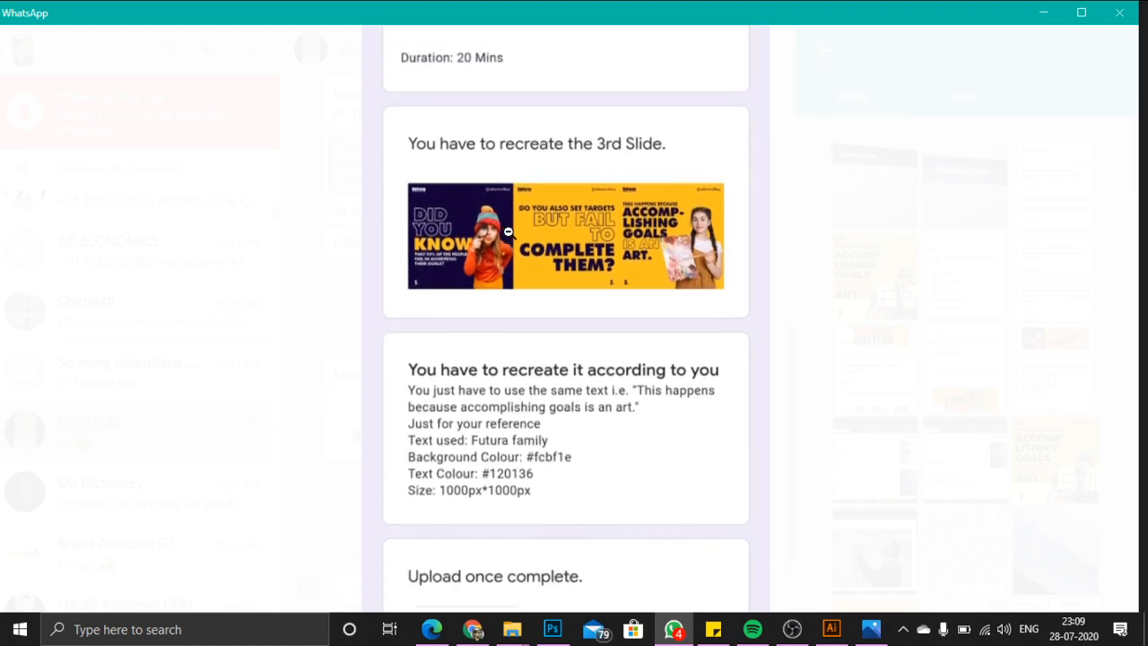
pyautogui.click(508, 231)
pyautogui.click(507, 232)
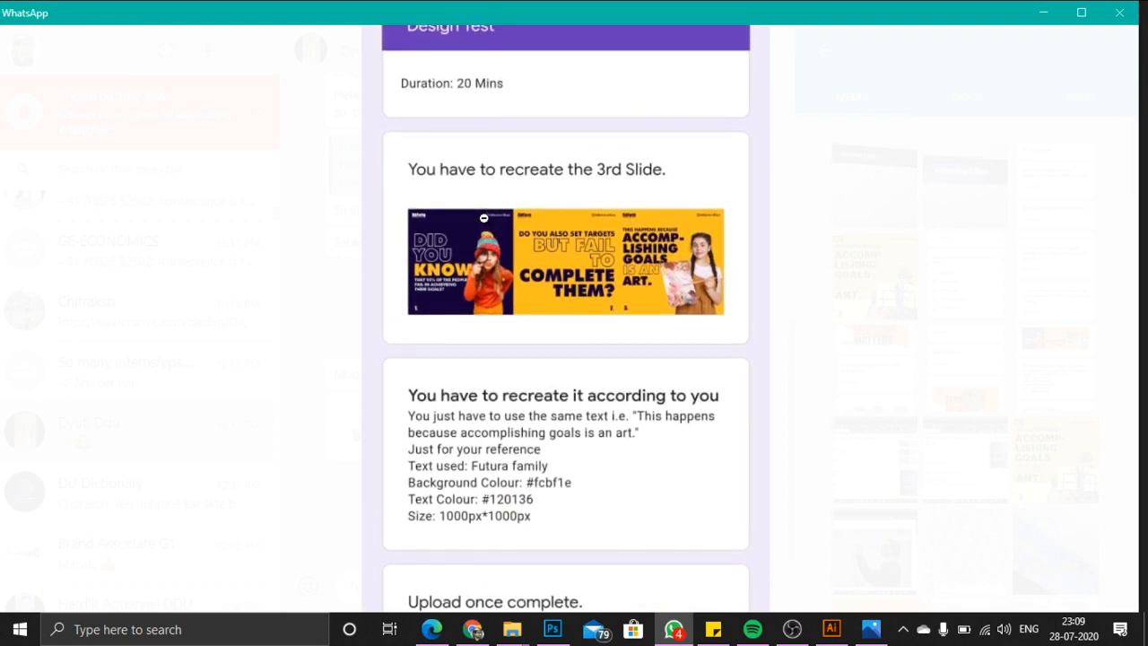
pyautogui.click(483, 217)
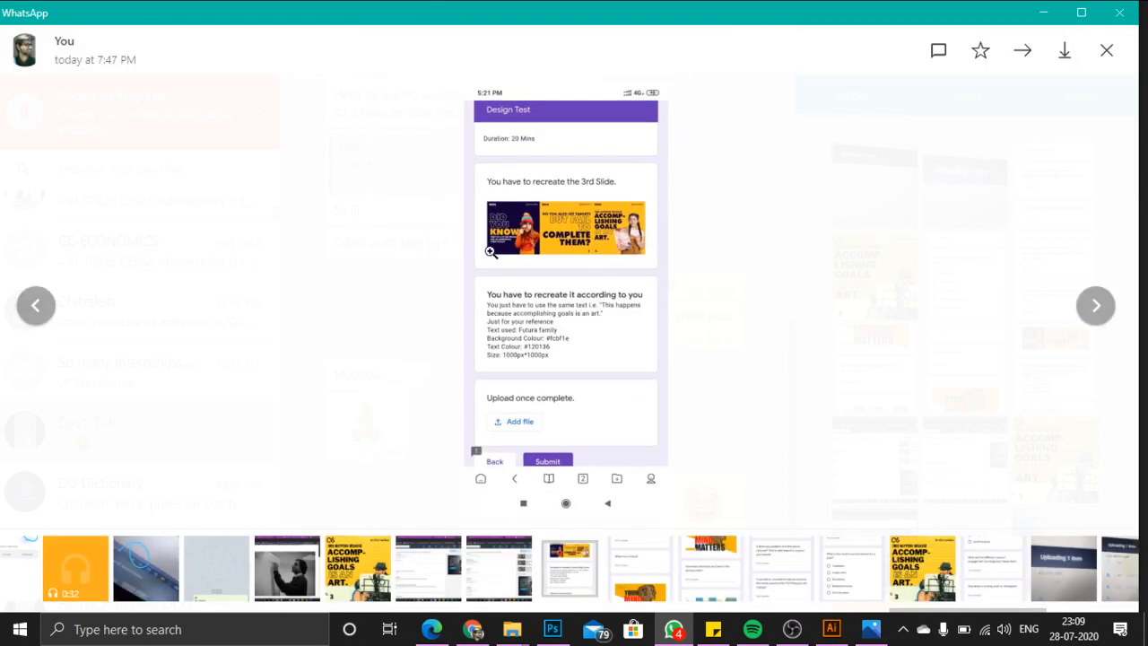
# Look through the neighbouring test form screenshots and examine the carousel questions at enlarged size
pyautogui.click(35, 312)
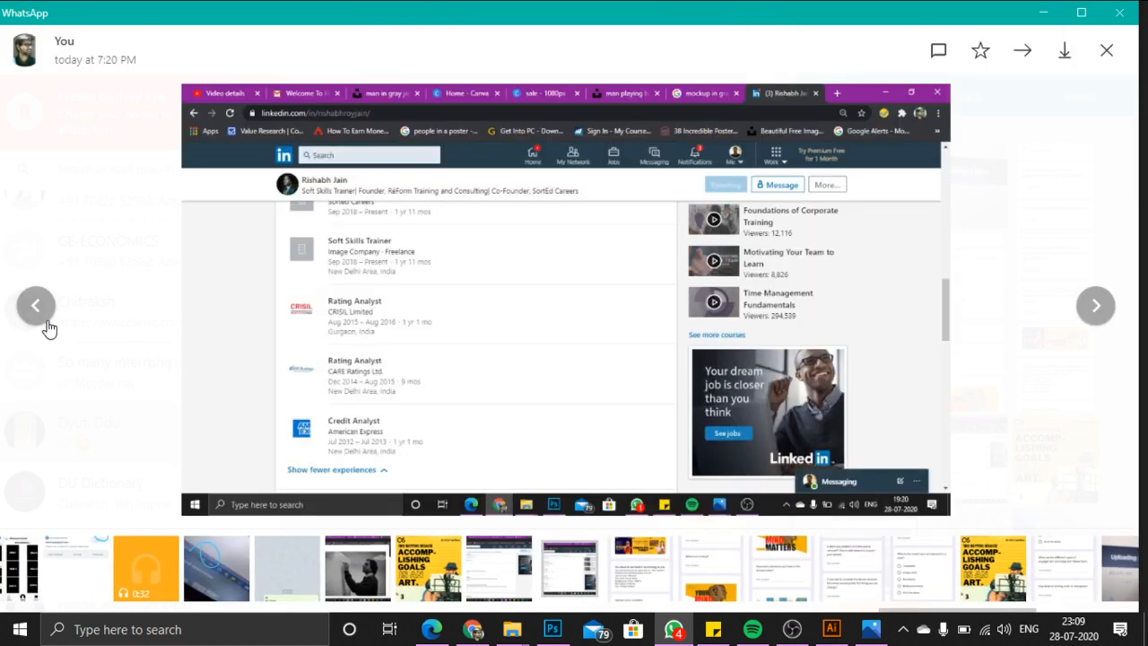
pyautogui.click(1098, 307)
pyautogui.click(1095, 307)
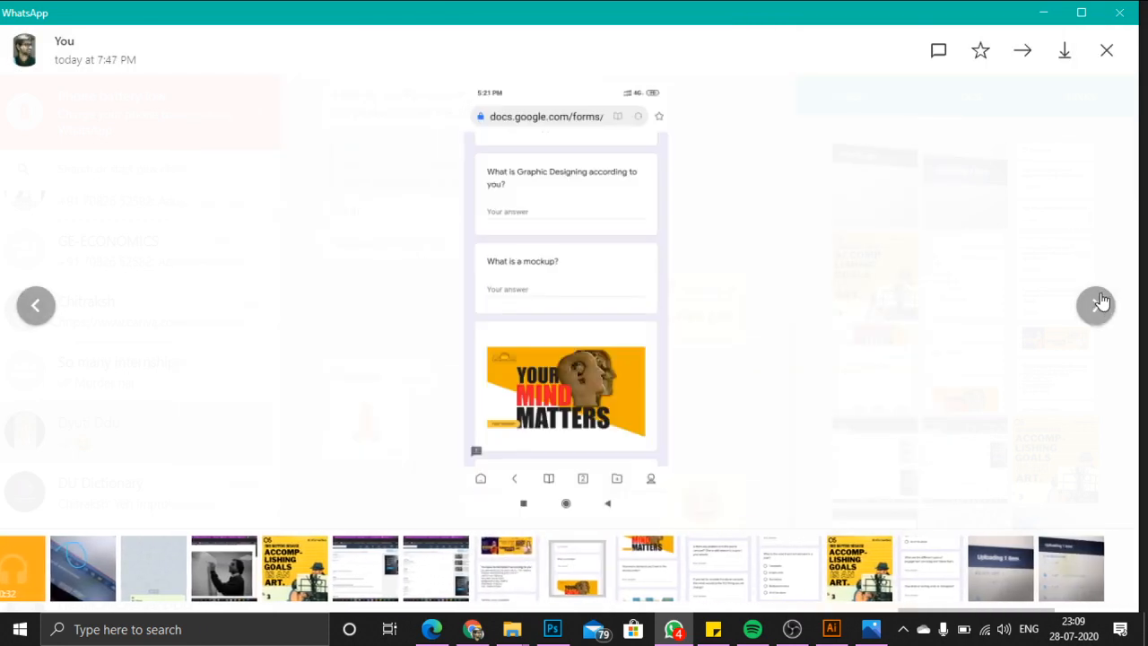
pyautogui.click(1095, 310)
pyautogui.click(1097, 310)
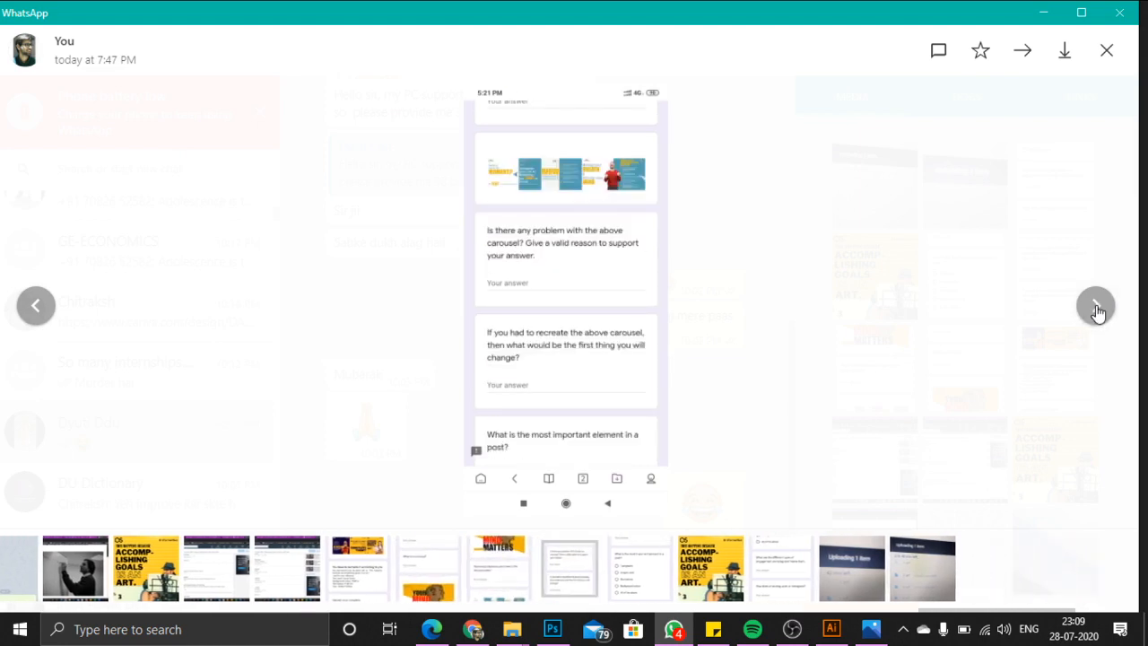
pyautogui.click(533, 180)
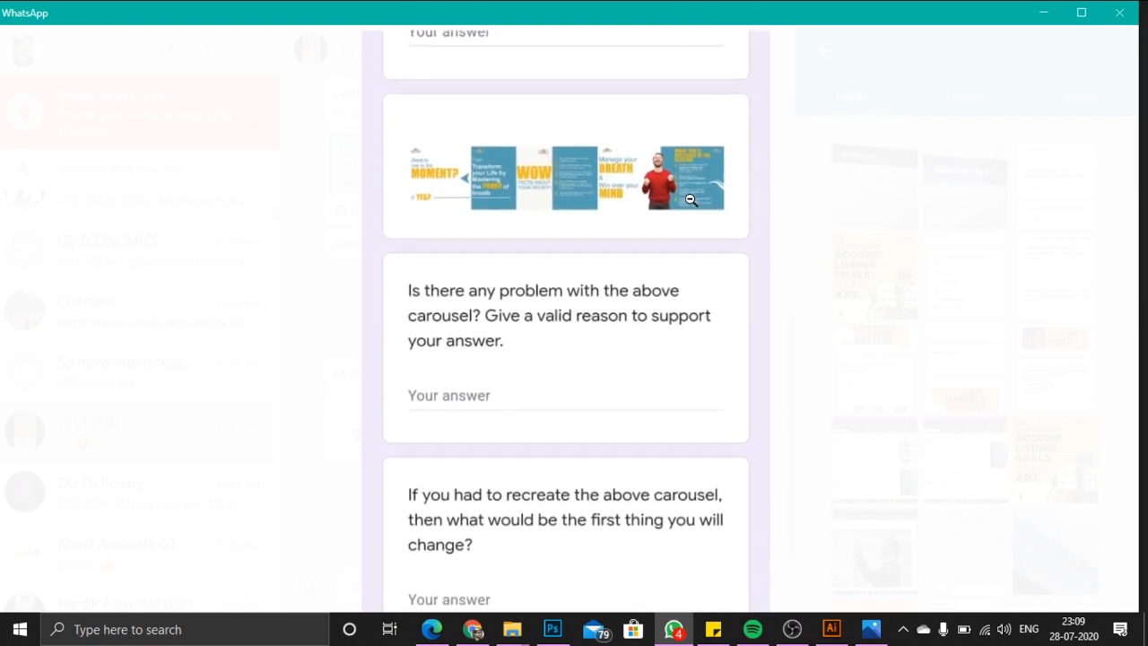
pyautogui.click(690, 199)
# Return to the Design Test screenshot and reread the required text, font, colours and size at enlarged size
pyautogui.click(45, 319)
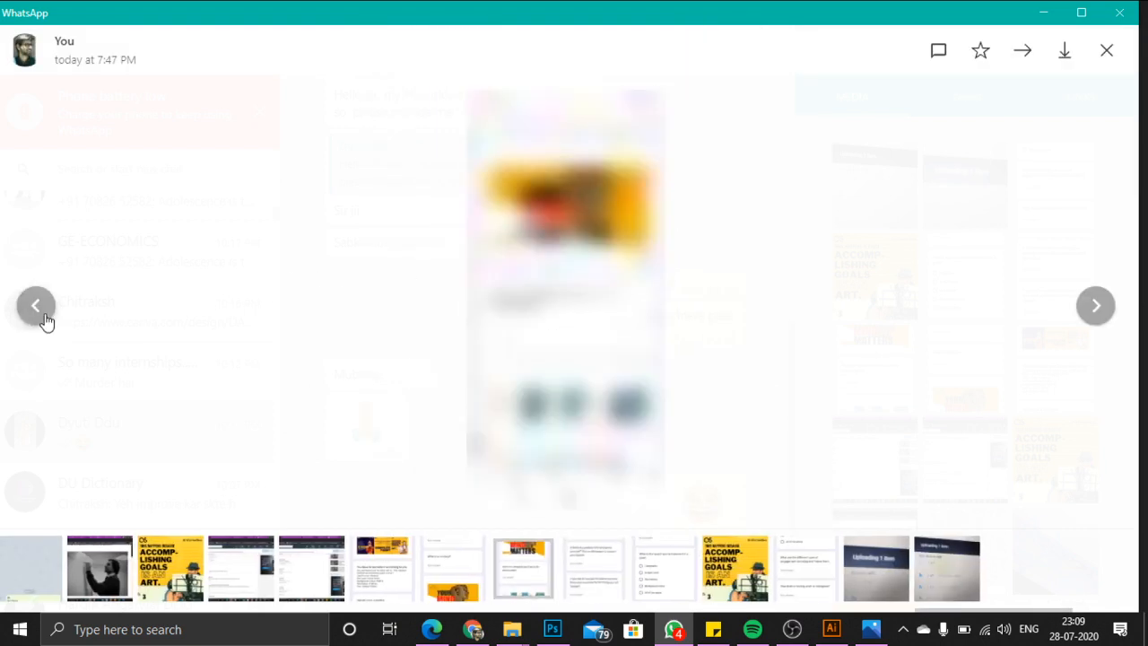
pyautogui.click(31, 320)
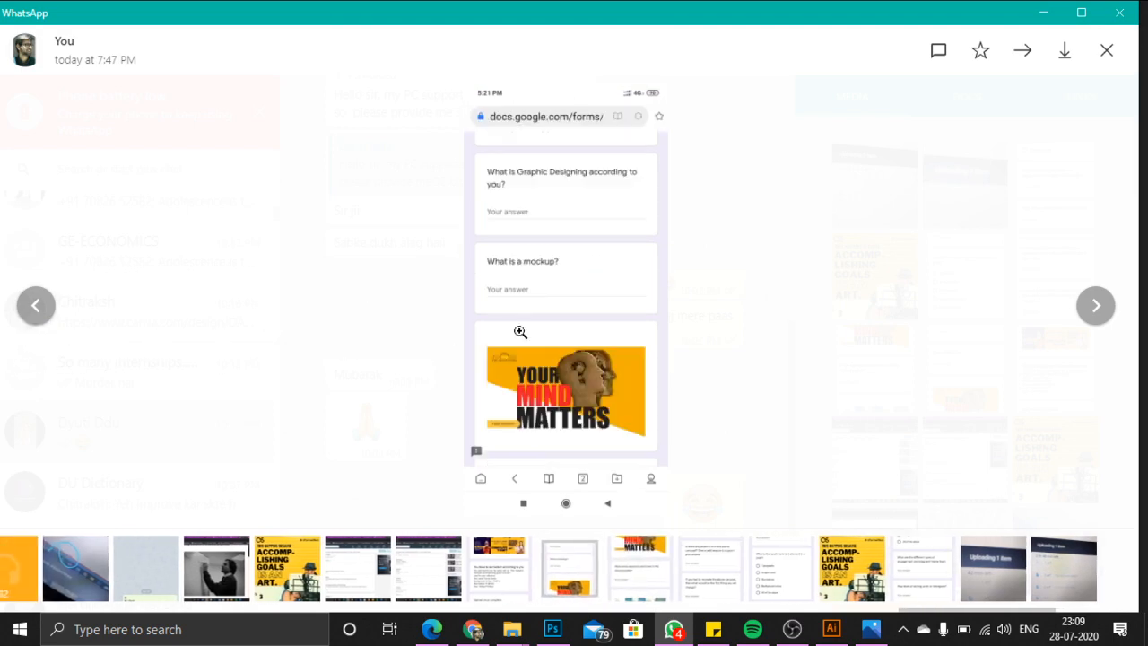
pyautogui.click(45, 313)
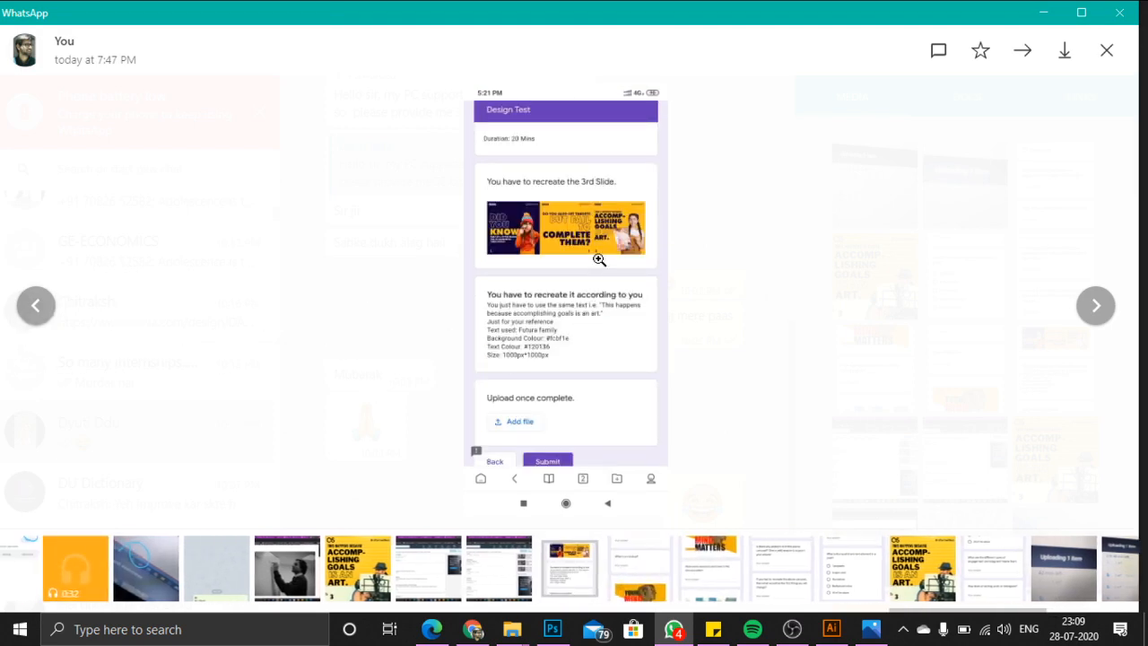
pyautogui.click(599, 259)
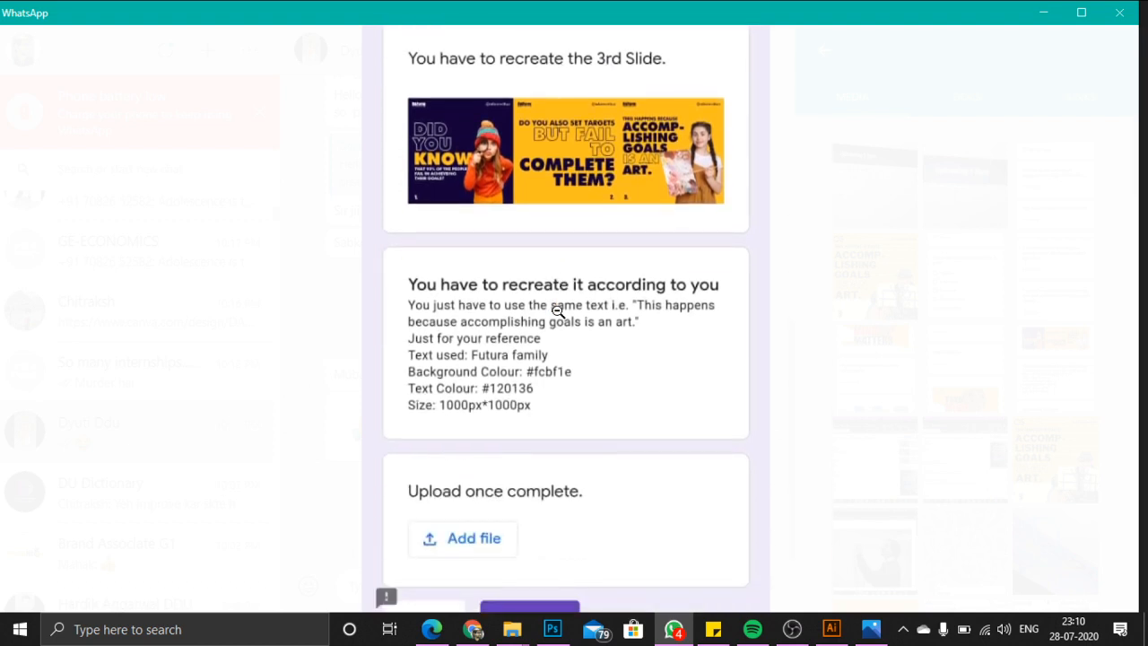
pyautogui.click(560, 288)
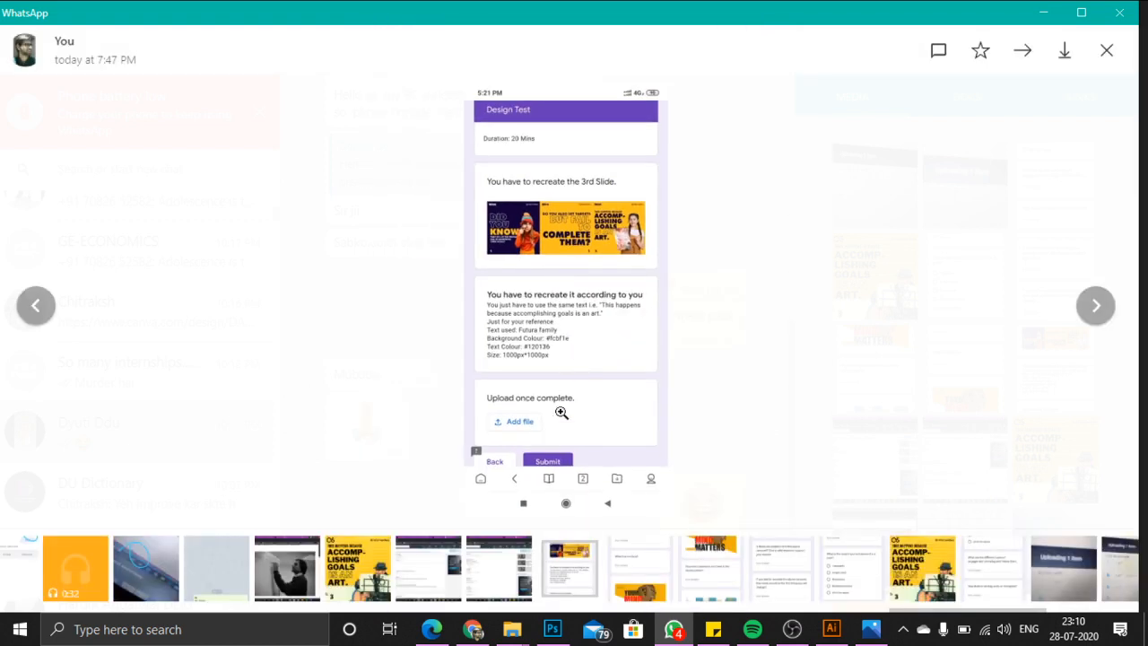
# Switch to Canva in Chrome and look over the All your designs page and the recommended and trending templates
pyautogui.click(473, 630)
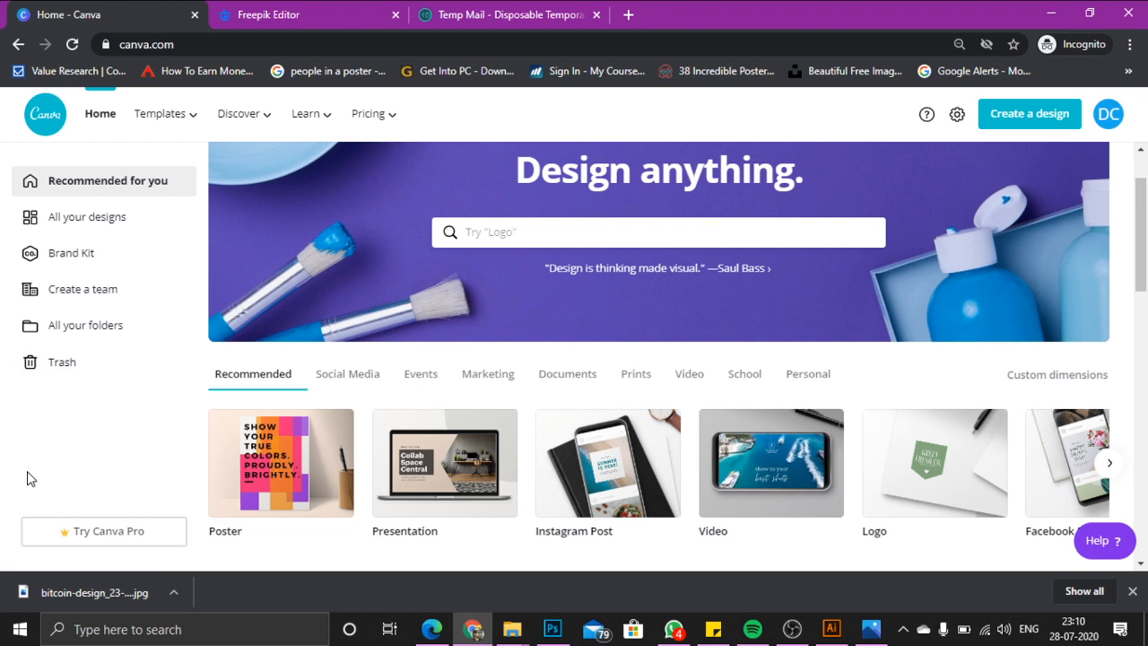
pyautogui.click(57, 233)
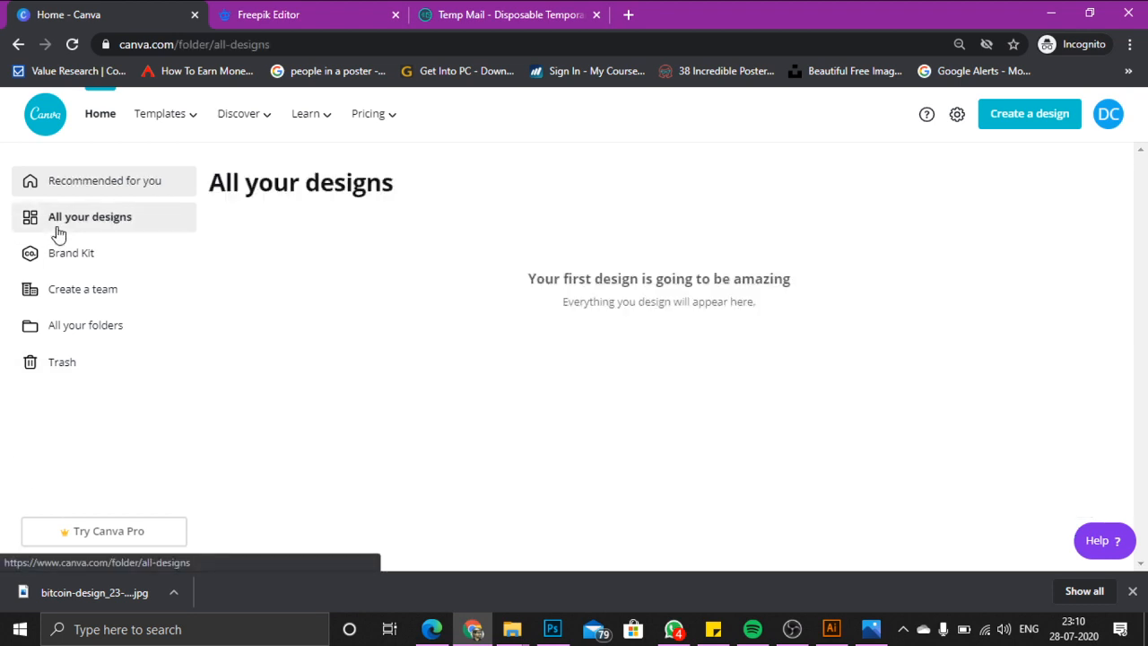
pyautogui.scroll(-2, 414, 340)
pyautogui.scroll(2, 414, 340)
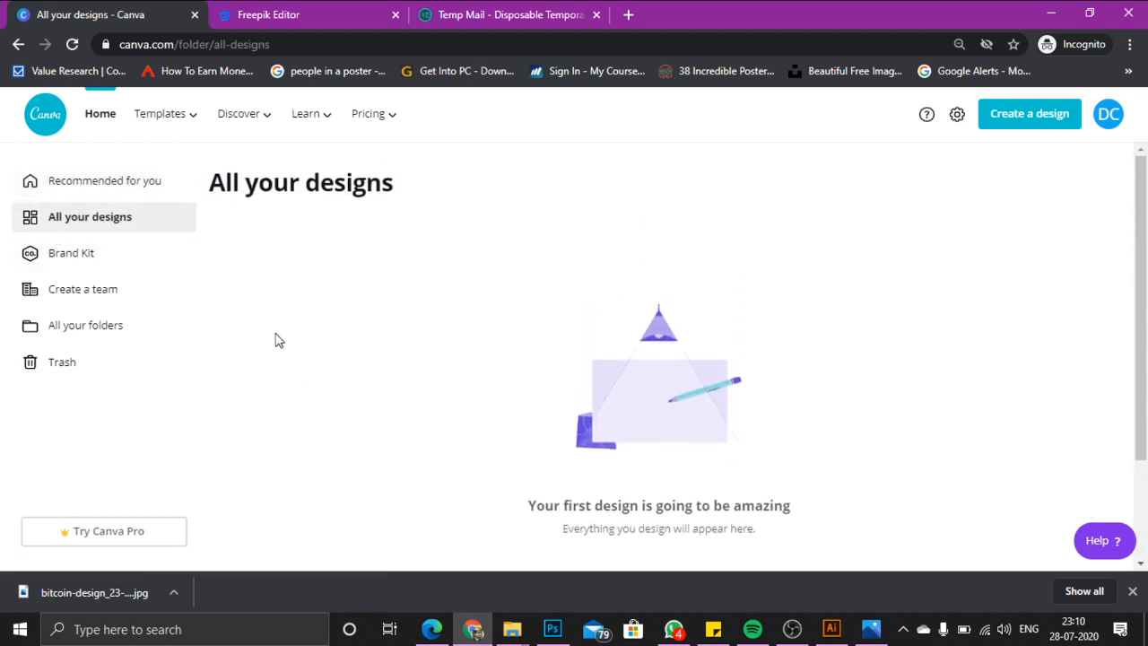
pyautogui.click(121, 181)
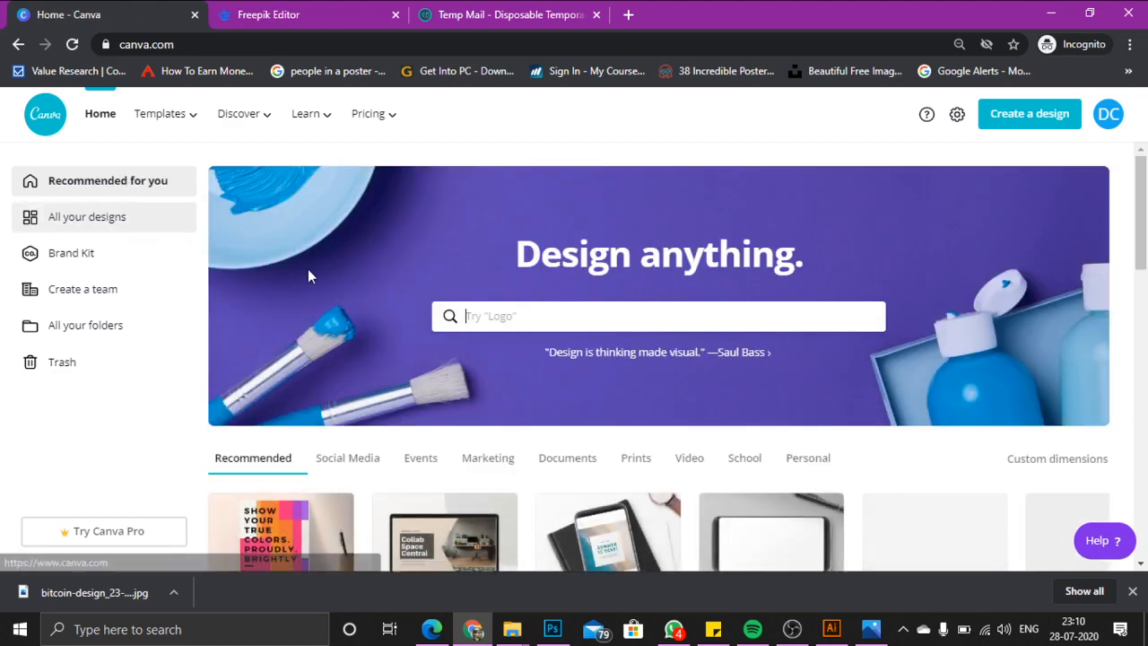
pyautogui.scroll(-3, 550, 433)
pyautogui.scroll(-3, 551, 433)
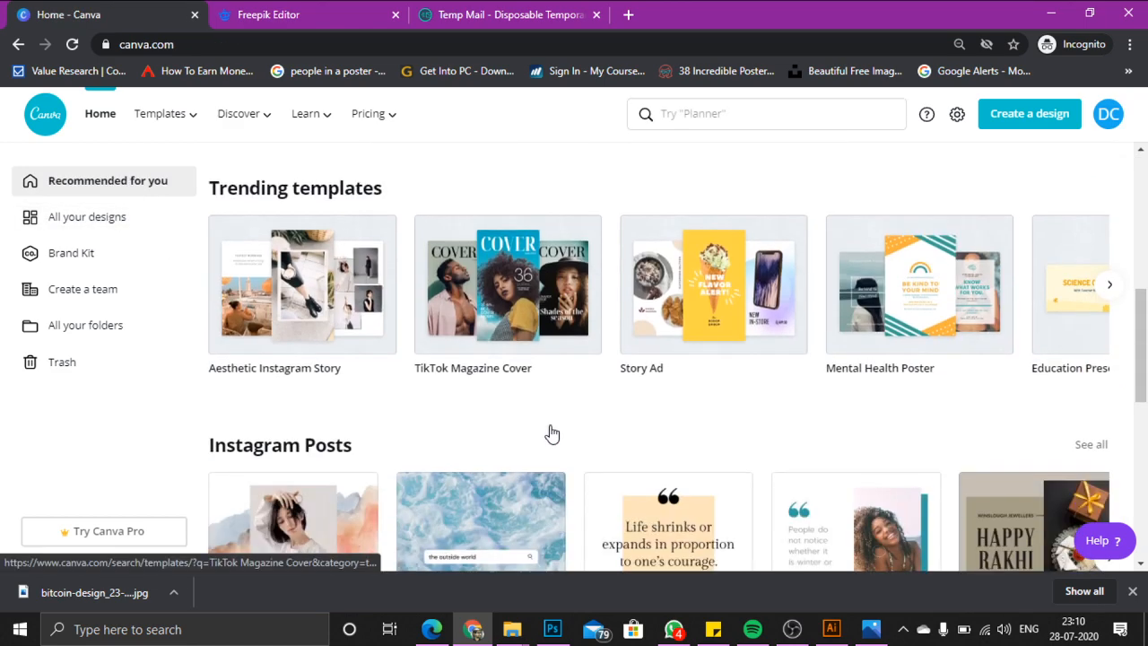
pyautogui.scroll(-1, 550, 433)
pyautogui.scroll(7, 550, 433)
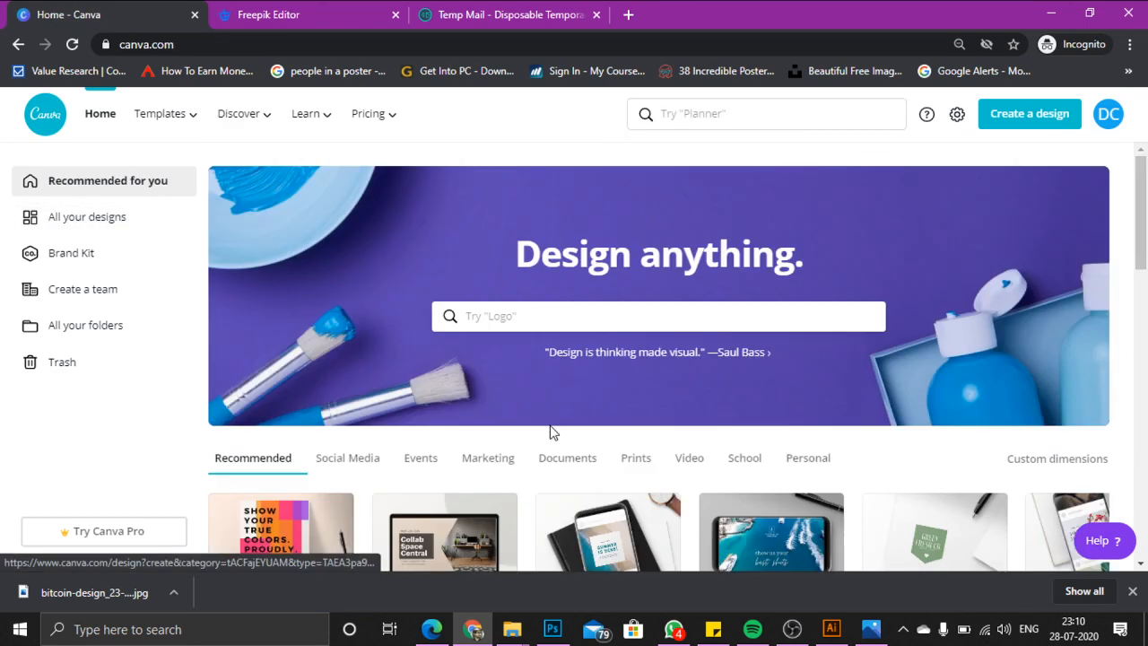
# Create a blank Instagram Post design from the recommended design types
pyautogui.click(1019, 119)
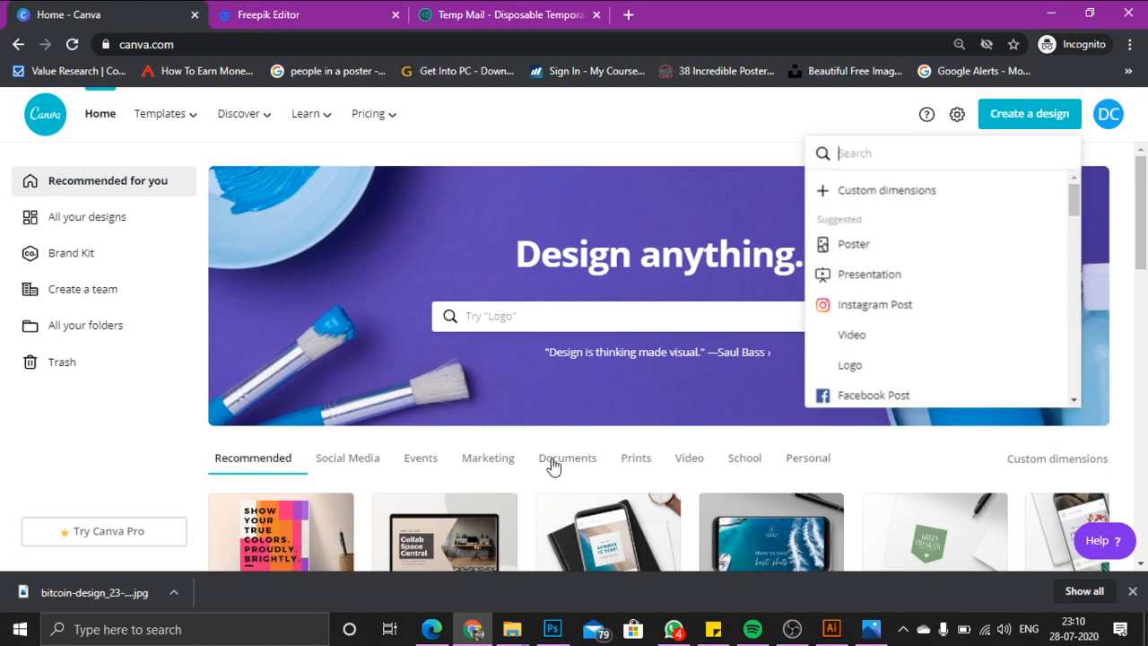
pyautogui.scroll(-3, 569, 451)
pyautogui.click(659, 311)
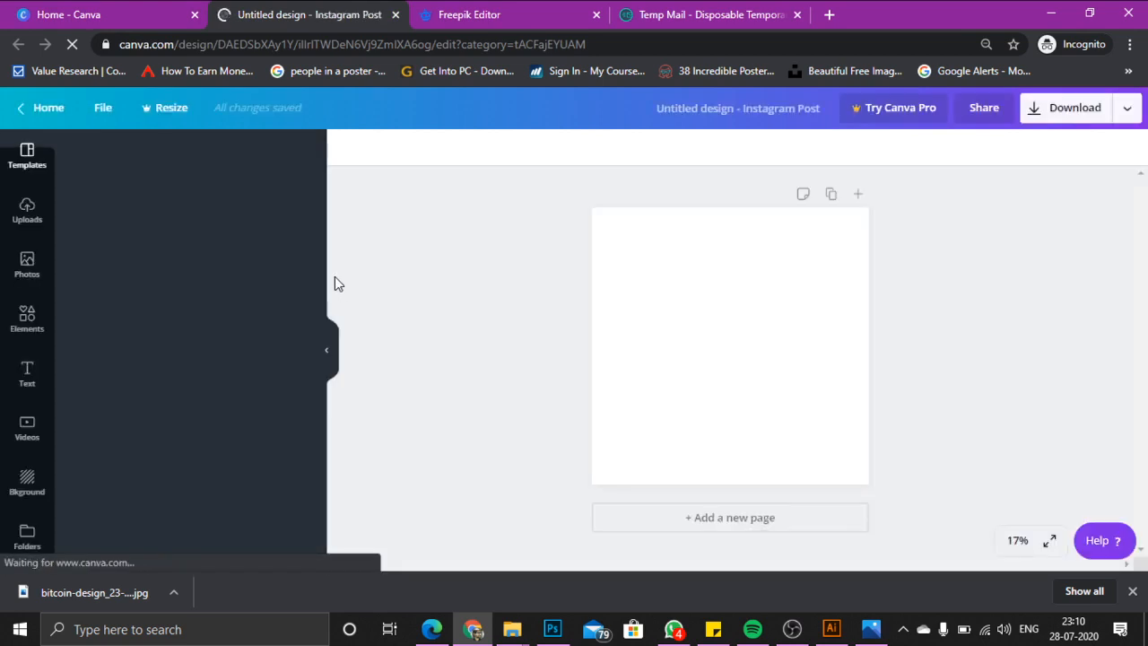
# Return to the Canva home page, then view the sale poster image from the desktop and close it
pyautogui.click(137, 9)
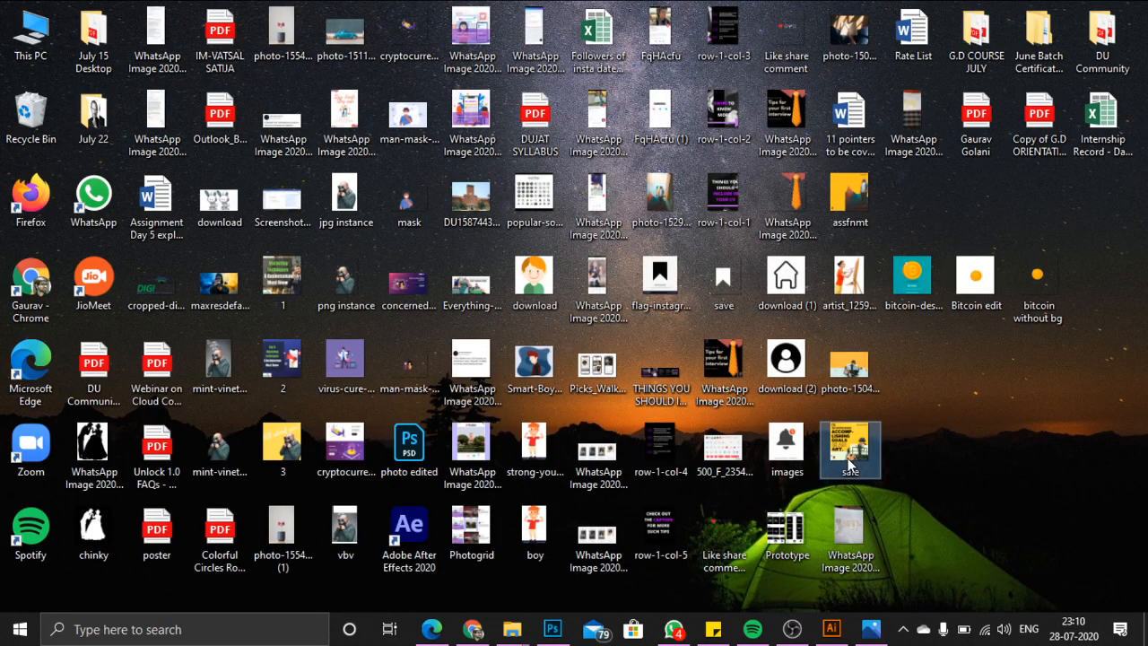
pyautogui.doubleClick(850, 465)
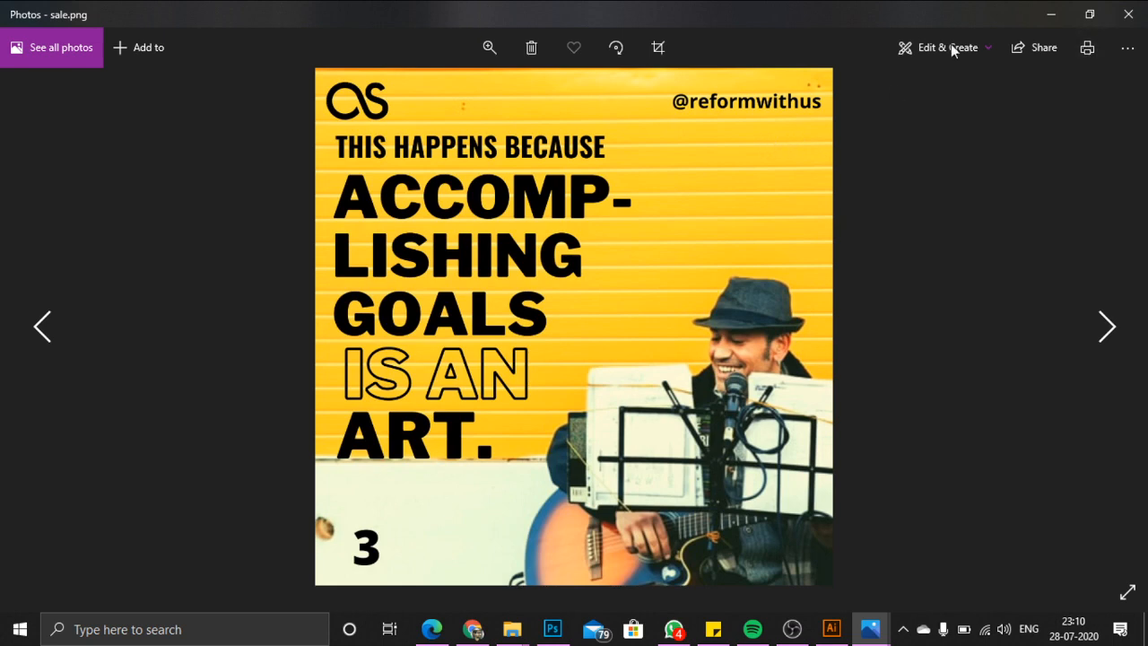
pyautogui.click(1128, 13)
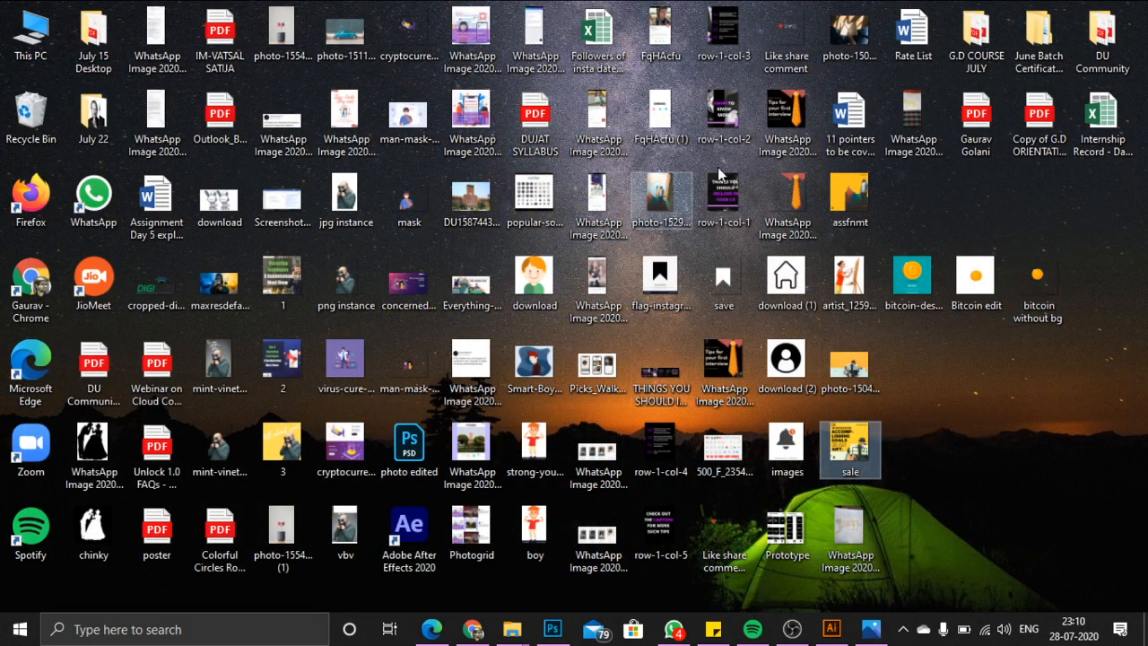
# View the concerned-unhappy-people-feeling-anxiety illustration from the desktop and switch back to Canva in Chrome
pyautogui.click(429, 306)
pyautogui.click(428, 303)
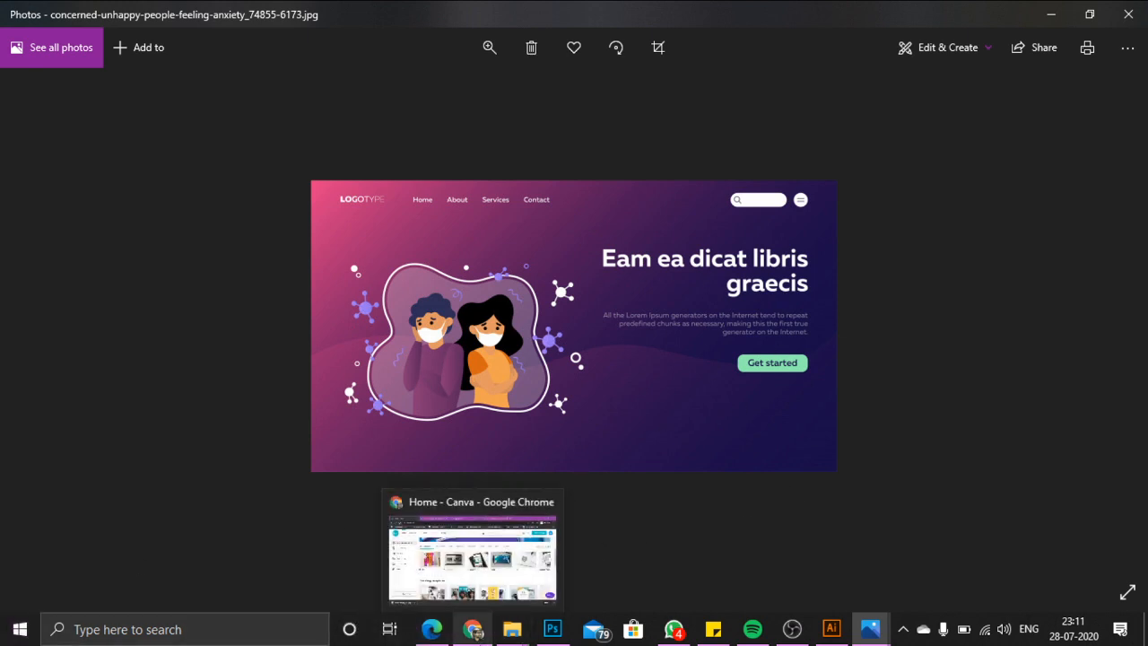
pyautogui.click(475, 629)
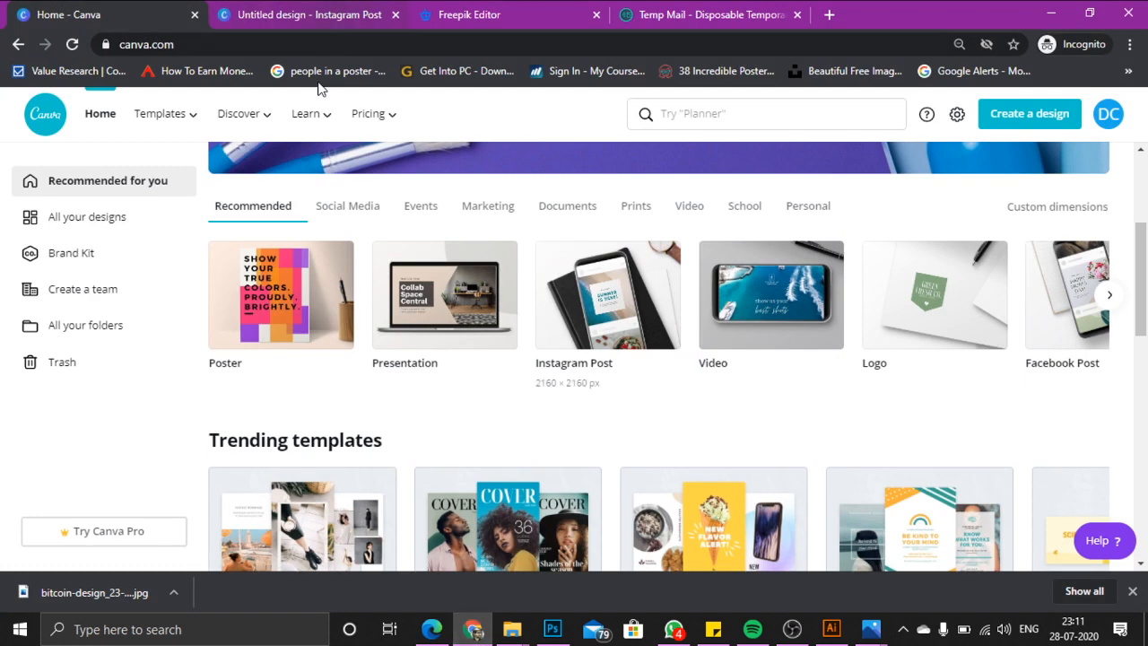
# Return to the untitled Instagram Post design, browse the template categories and search the templates for "webinar"
pyautogui.click(311, 11)
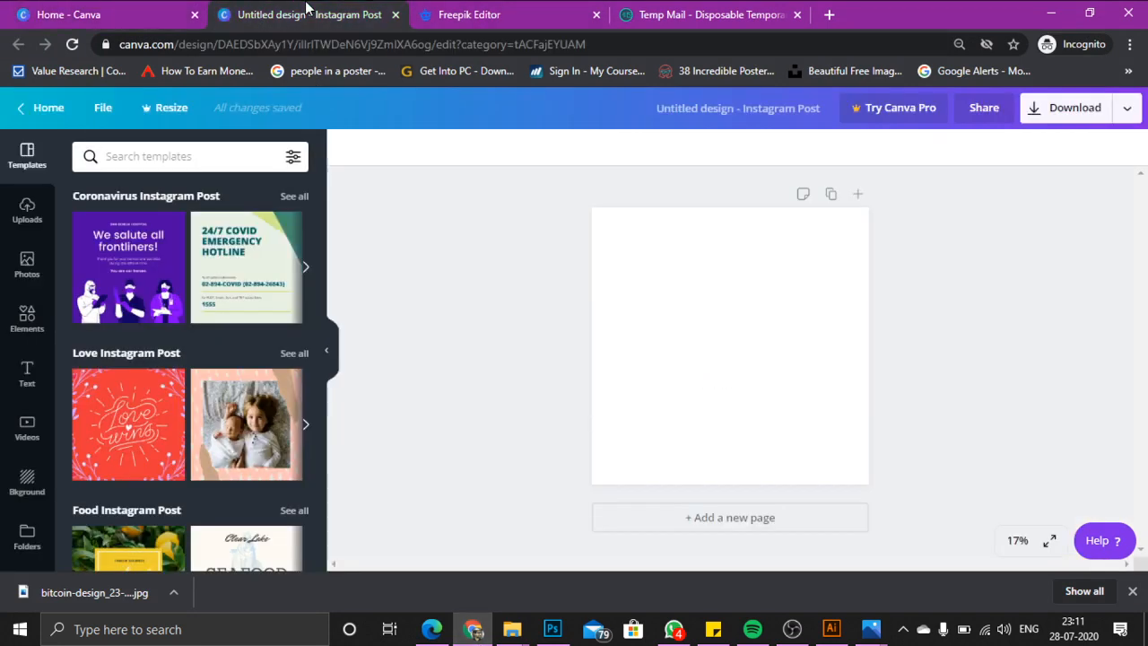
pyautogui.scroll(-7, 260, 421)
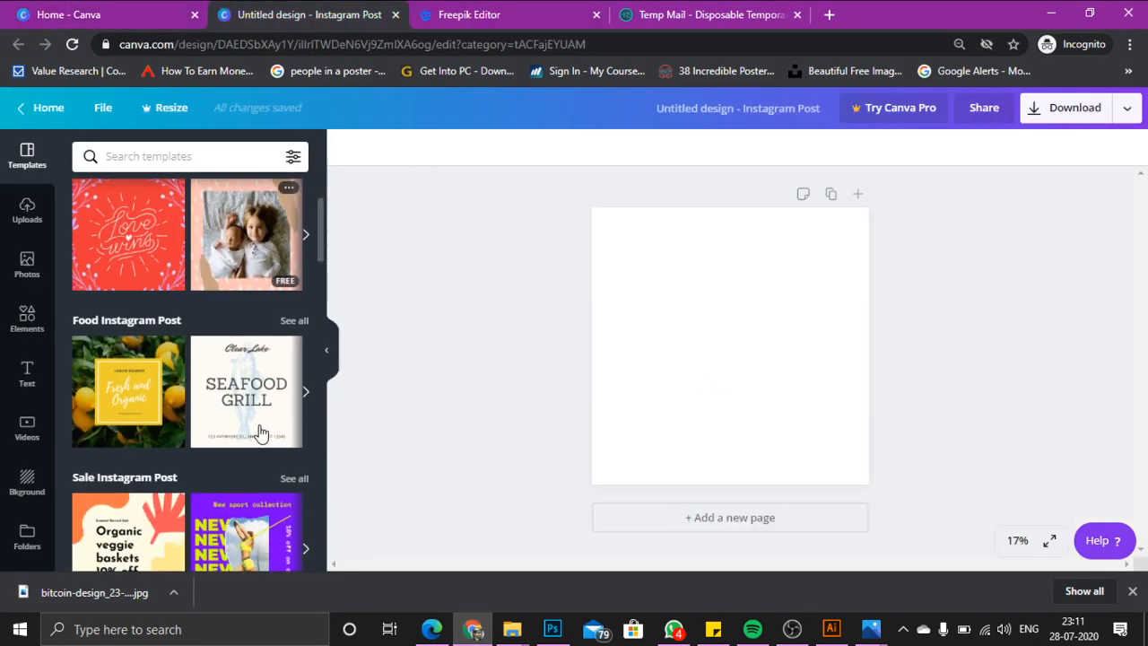
pyautogui.scroll(-7, 258, 434)
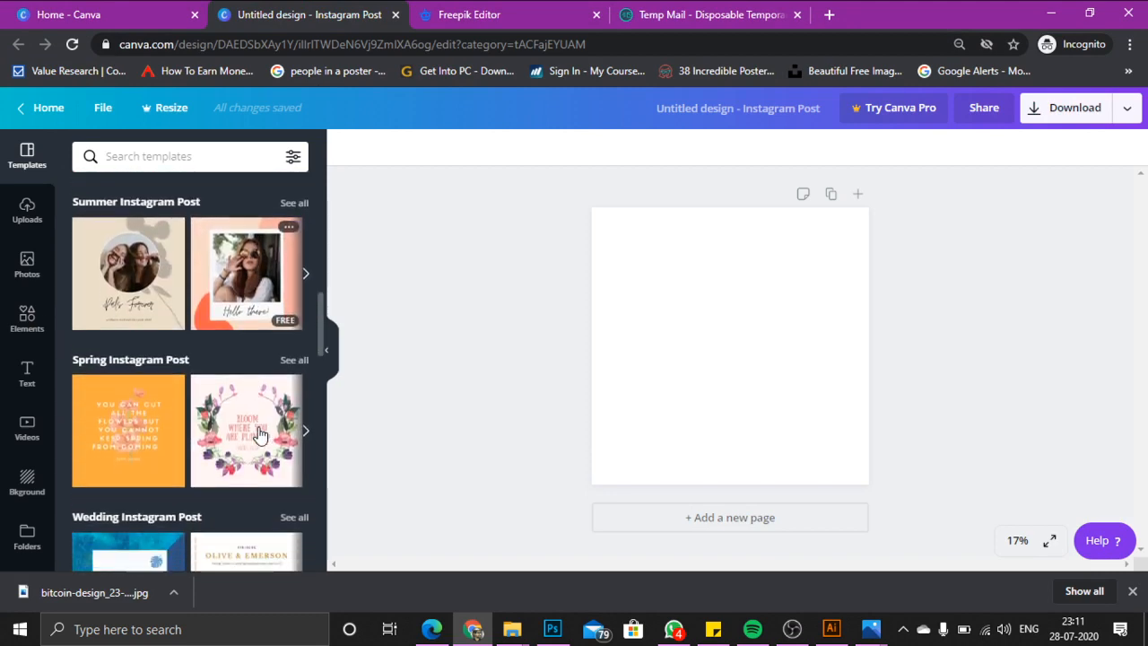
pyautogui.scroll(-4, 258, 434)
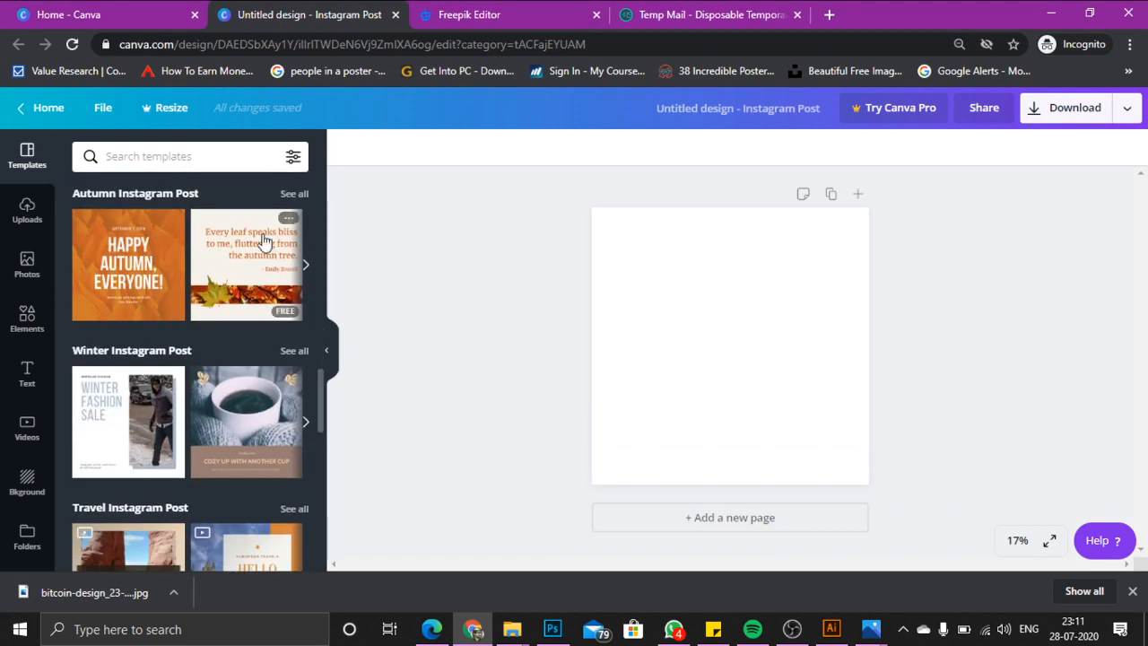
pyautogui.click(230, 161)
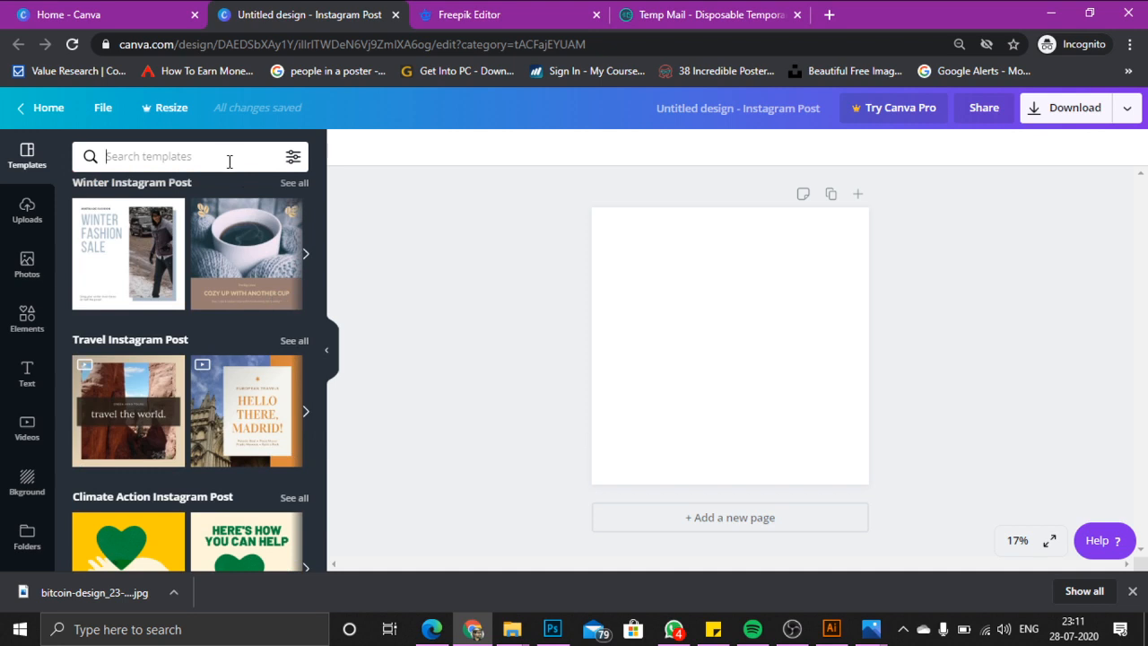
pyautogui.write('webinar')
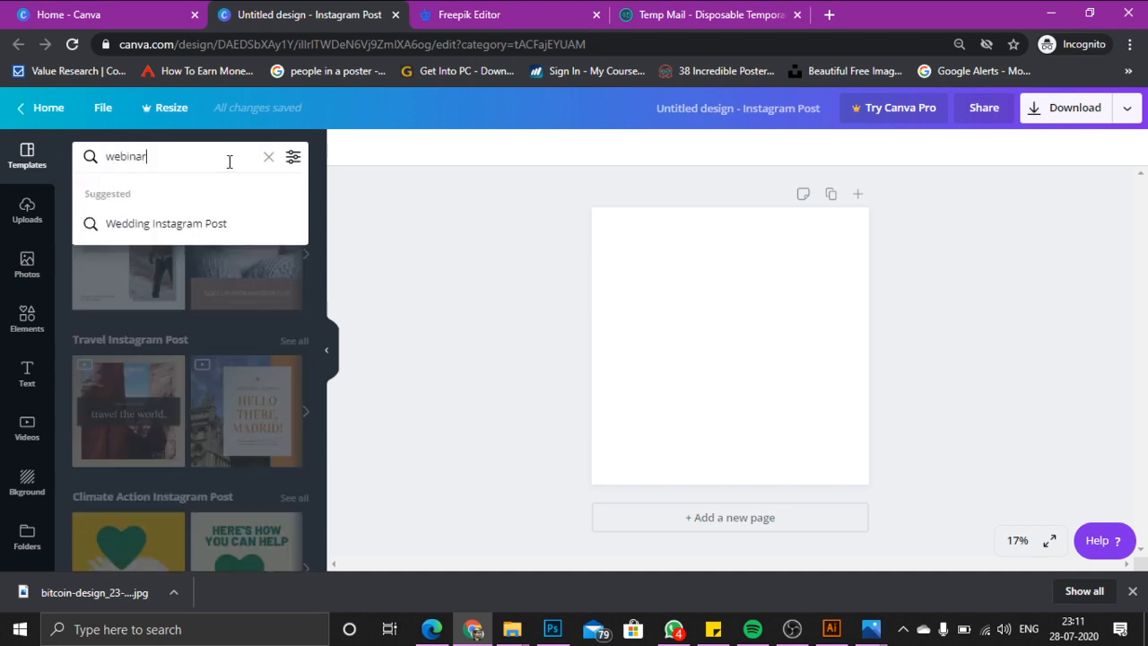
pyautogui.press('Return')
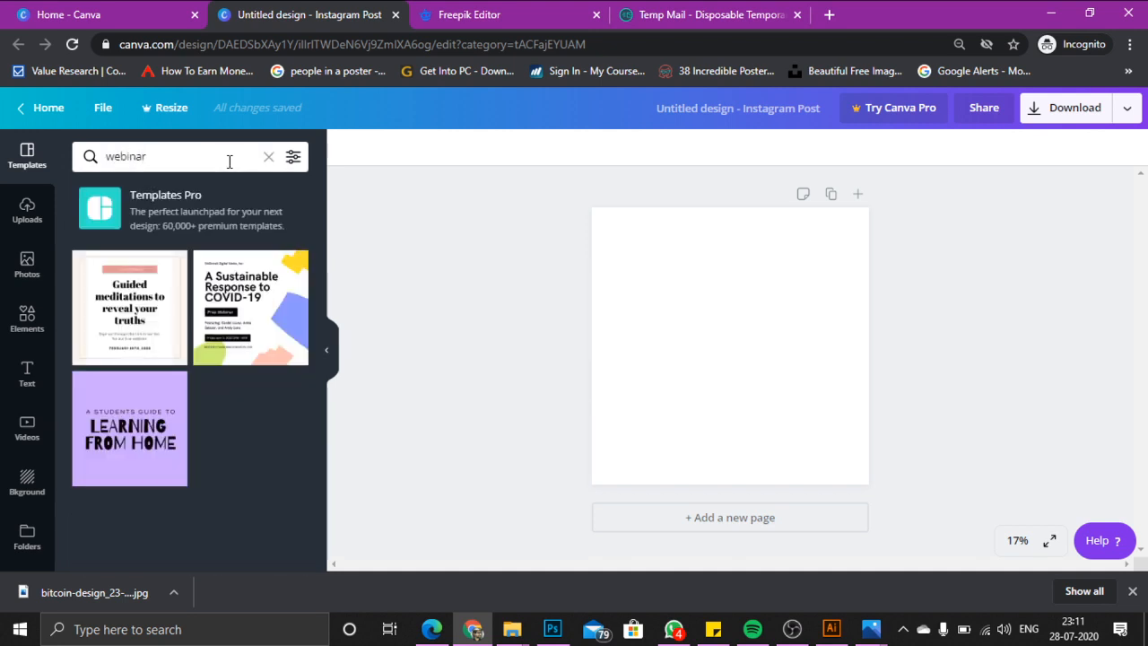
# Apply the "Guided meditations to reveal your truths" template to the blank page and collapse the template list
pyautogui.click(164, 285)
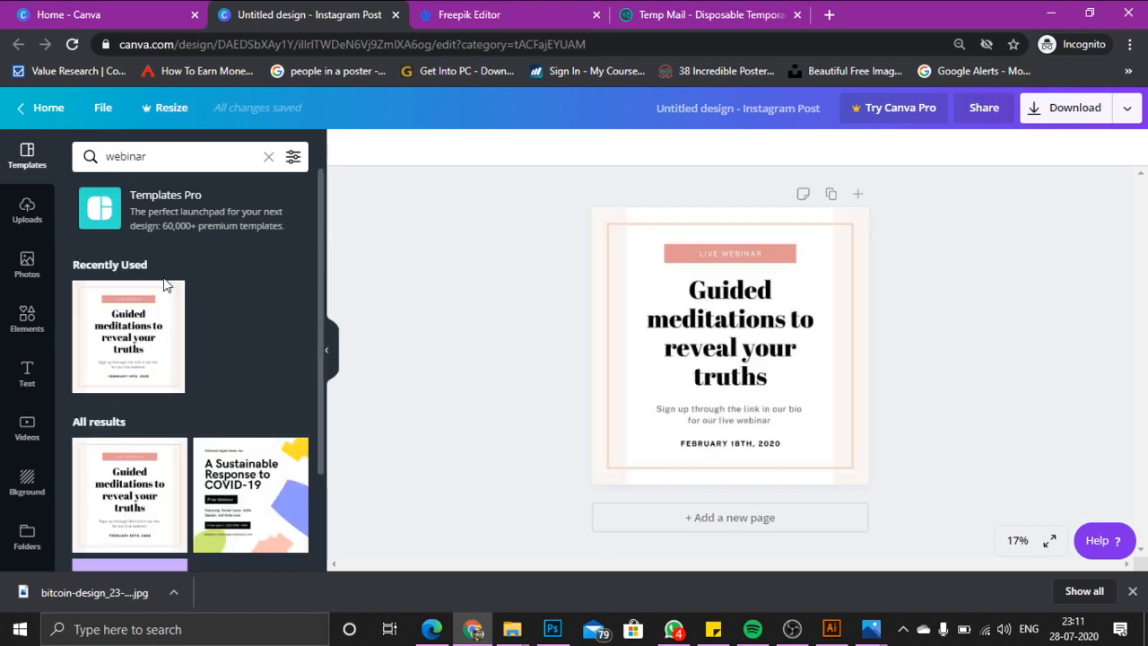
pyautogui.click(629, 285)
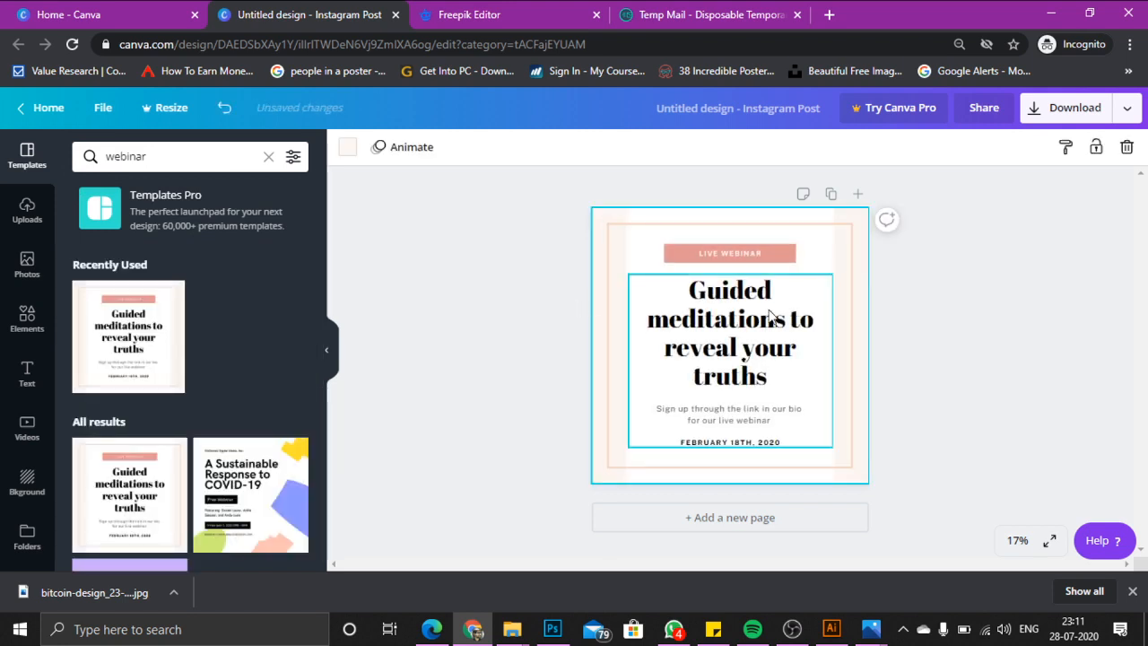
pyautogui.click(897, 263)
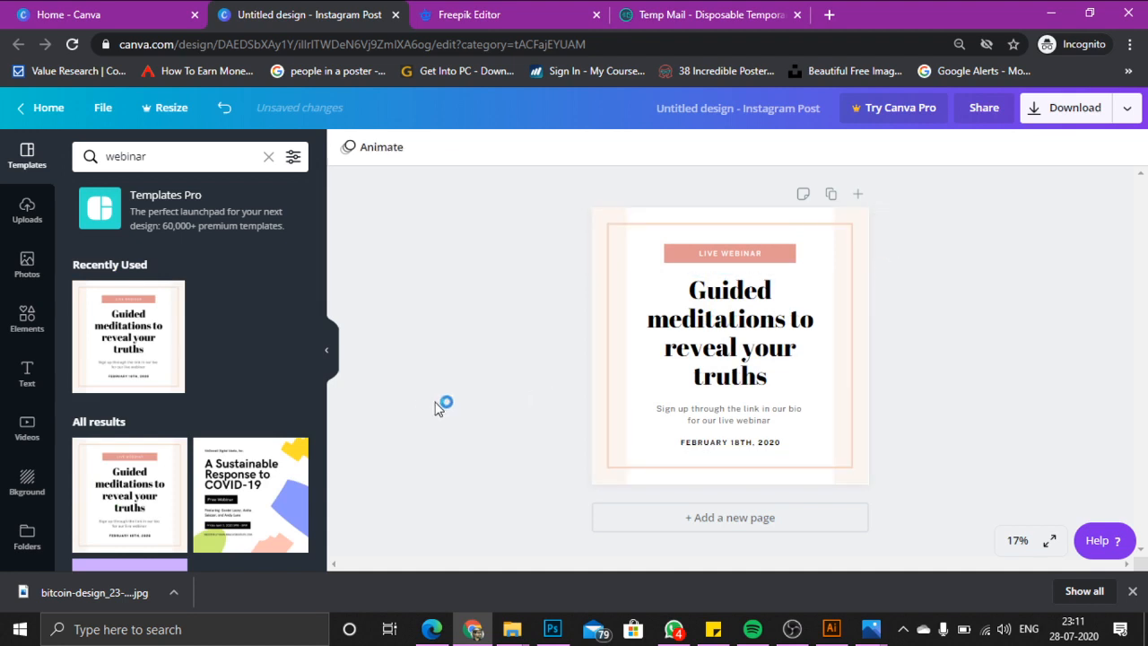
pyautogui.click(332, 368)
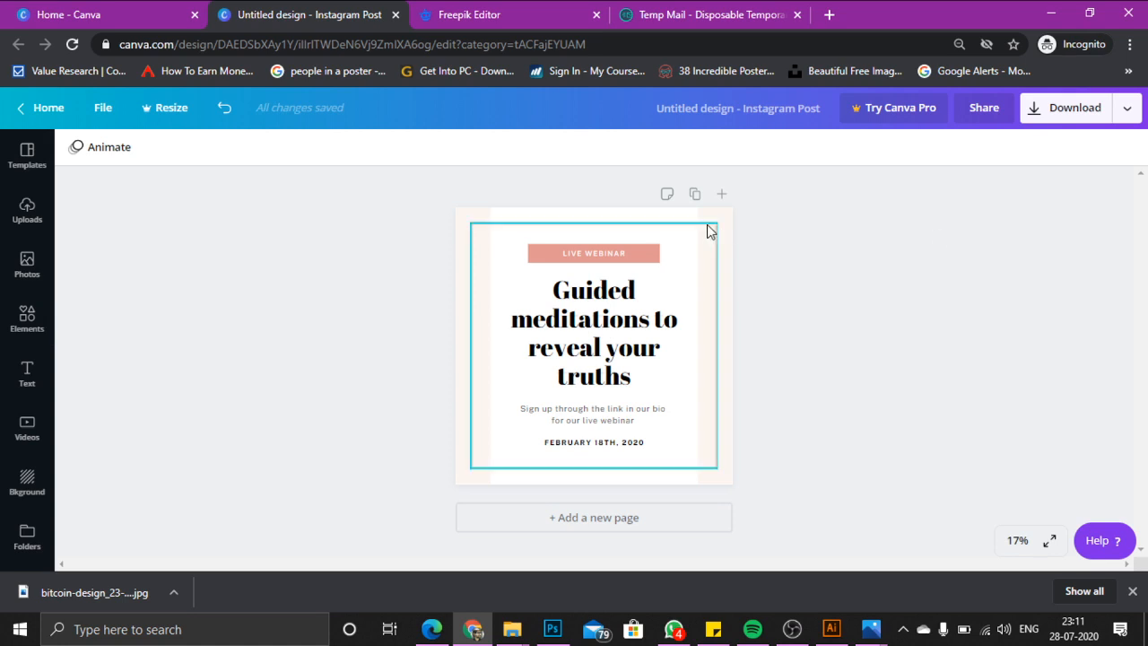
# Replace the "LIVE WEBINAR" banner text with "WEBINAR BY DUC101"
pyautogui.click(623, 258)
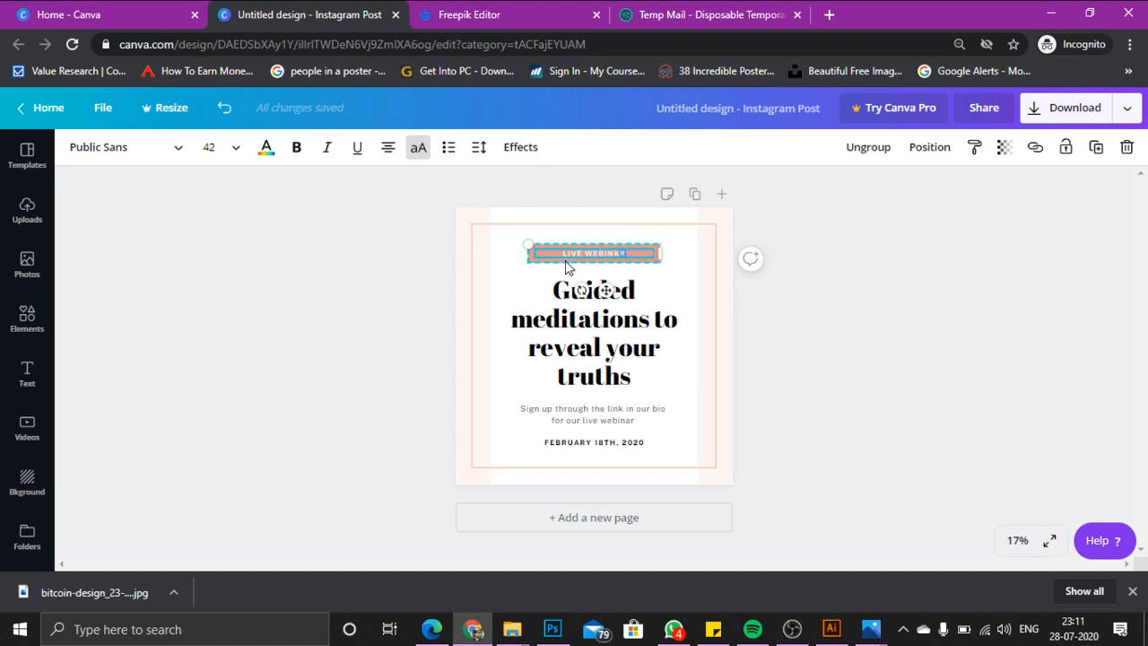
pyautogui.moveTo(568, 266); pyautogui.dragTo(547, 253)
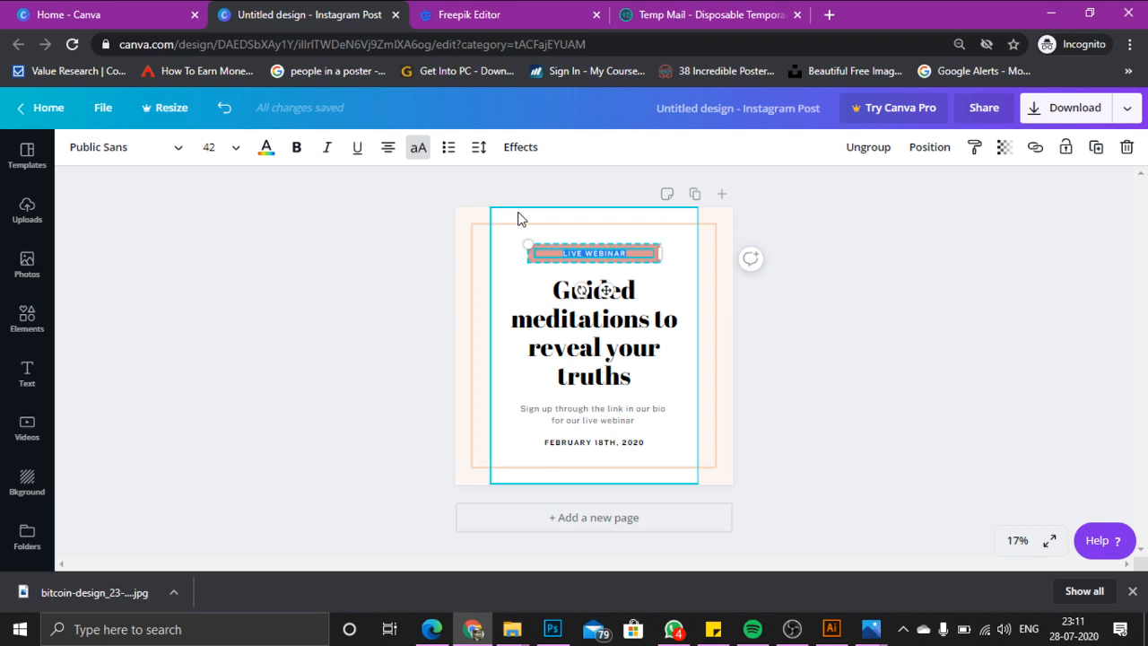
pyautogui.write('WEBINAR BY DUC101')
pyautogui.click(440, 274)
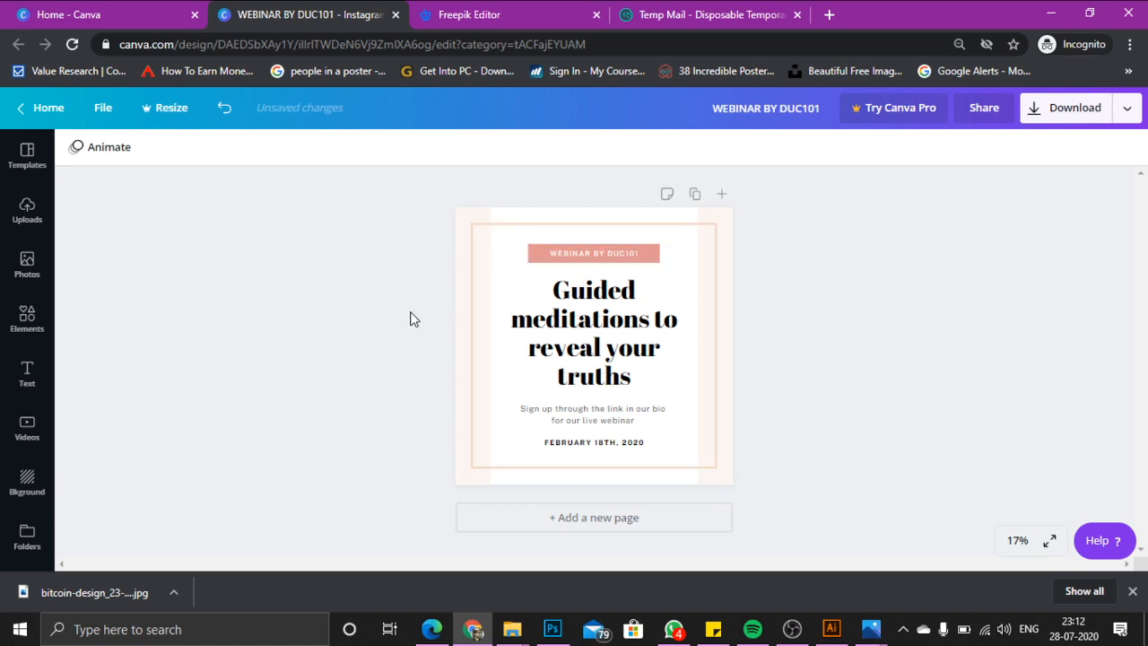
# Try the Block, Fade, Pan, Rise, Tumble and Simple page animations, giving Simple the Fast timing
pyautogui.click(85, 148)
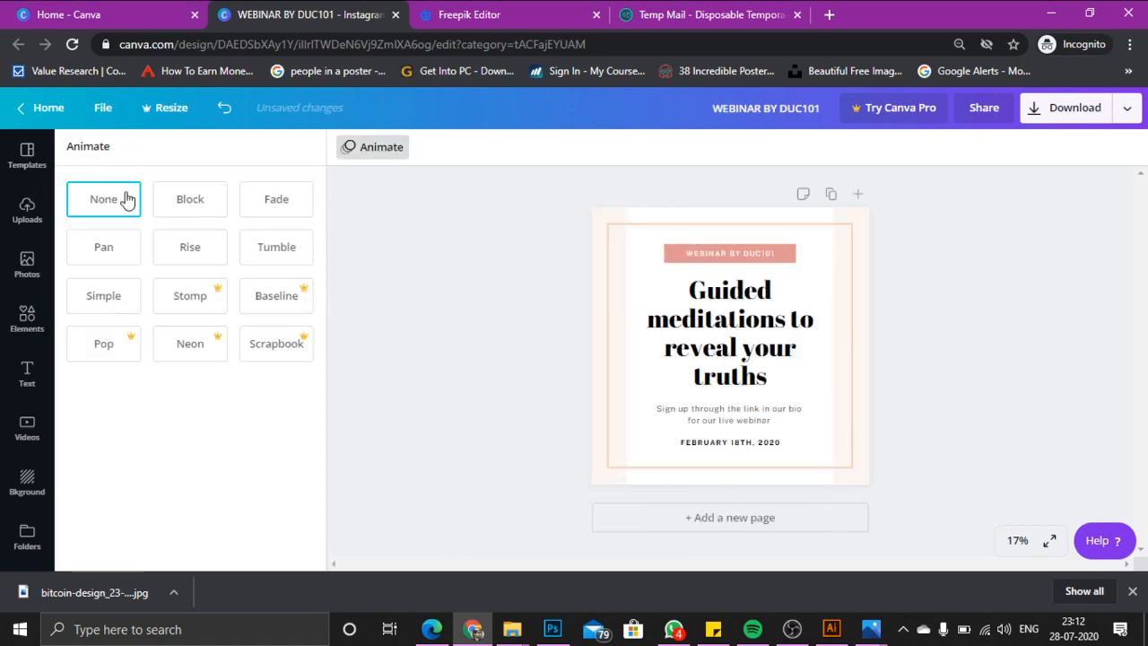
pyautogui.click(201, 211)
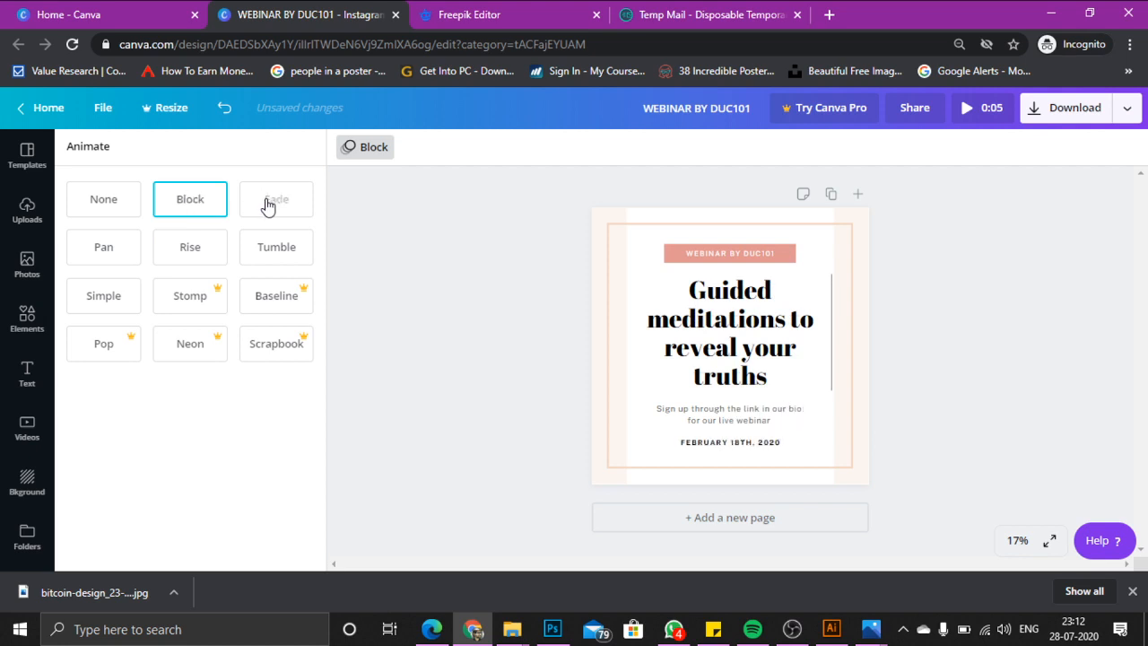
pyautogui.click(266, 205)
pyautogui.click(103, 251)
pyautogui.click(197, 260)
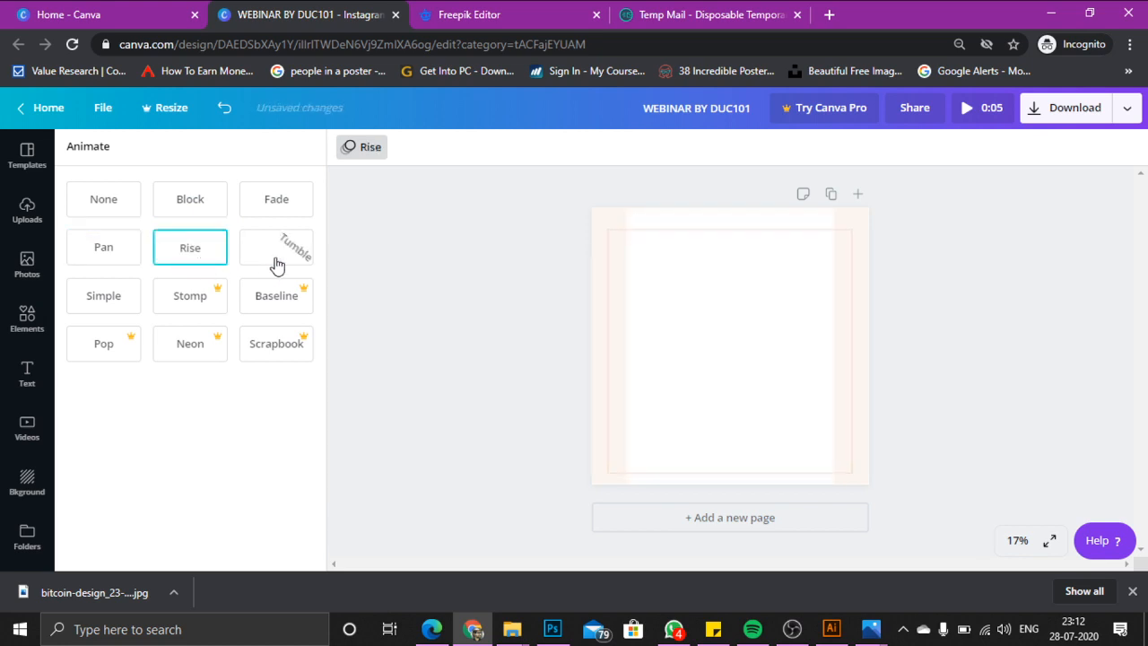
pyautogui.click(276, 262)
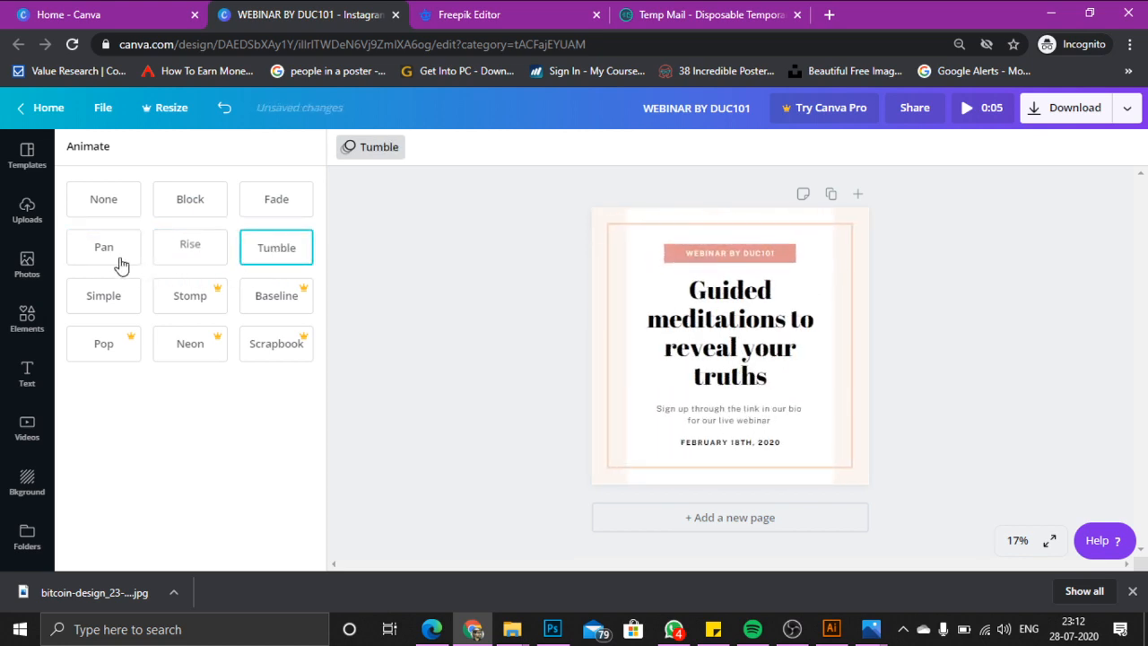
pyautogui.click(123, 314)
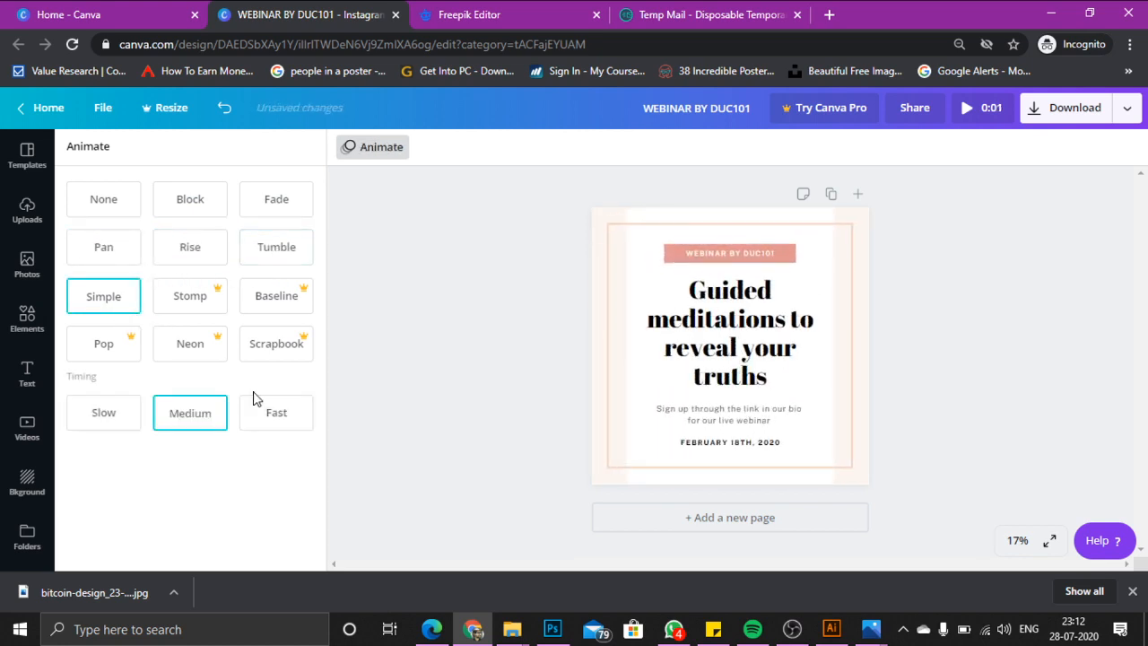
pyautogui.click(267, 409)
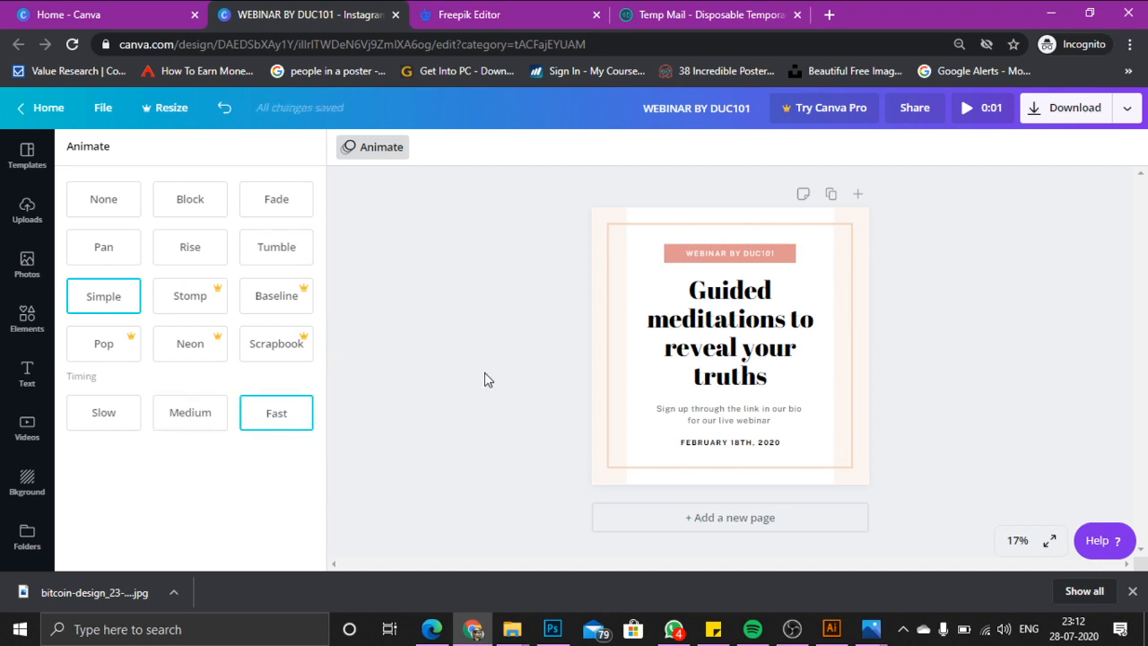
# Try the premium Stomp animation, dismiss the Canva Pro offer and set the page animation back to None
pyautogui.click(215, 303)
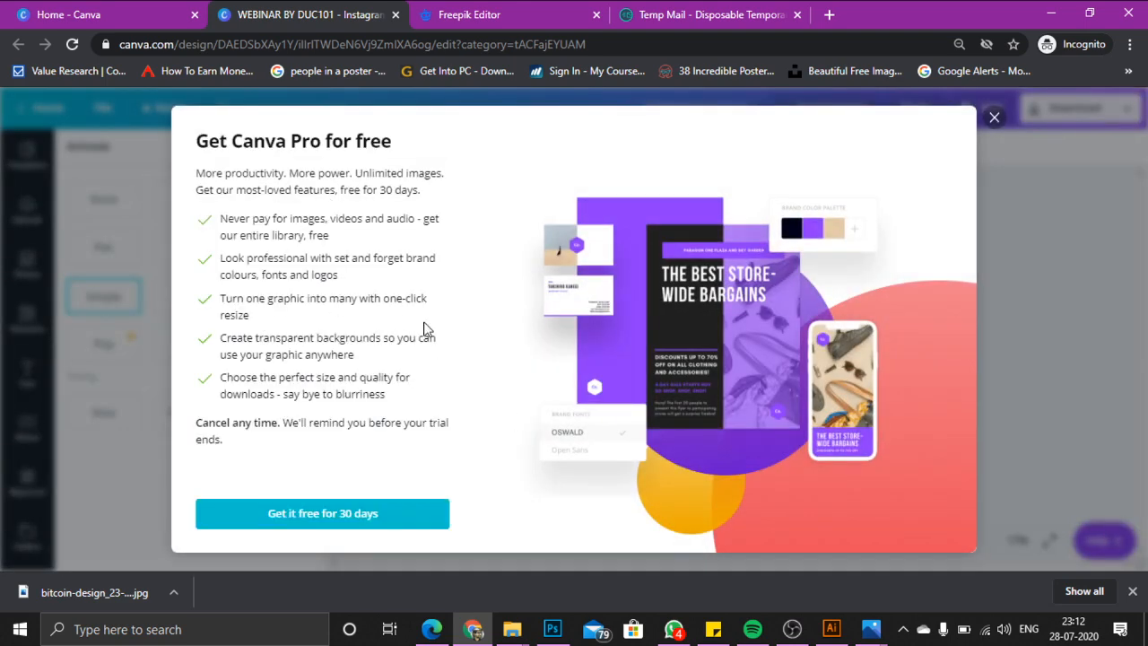
pyautogui.click(997, 120)
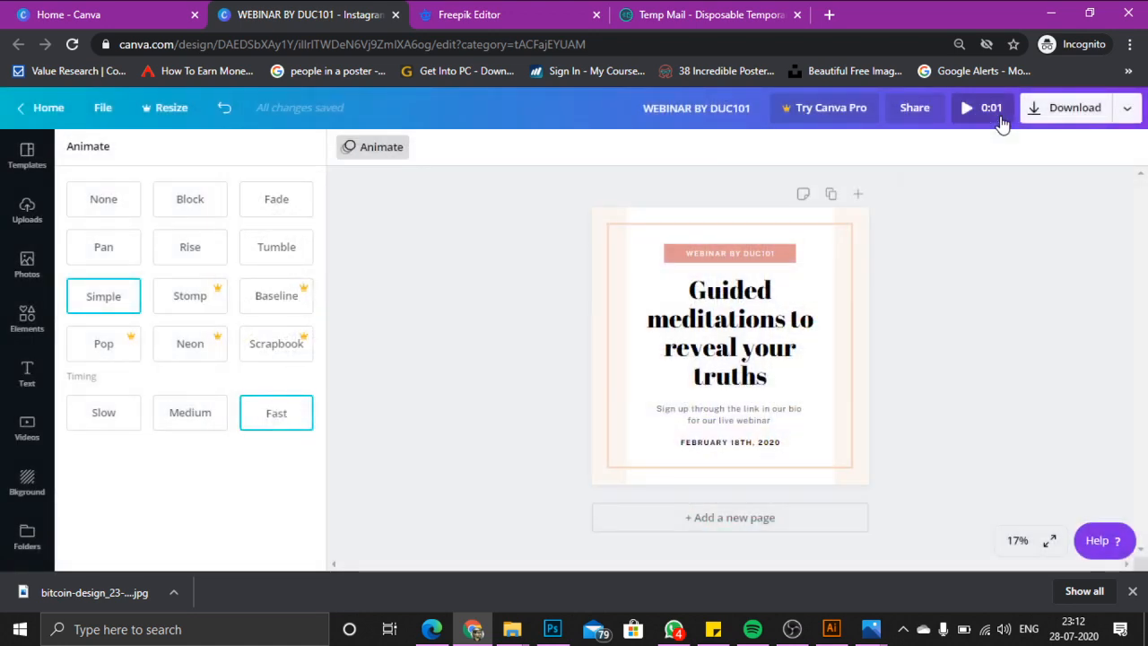
pyautogui.click(127, 215)
pyautogui.click(436, 319)
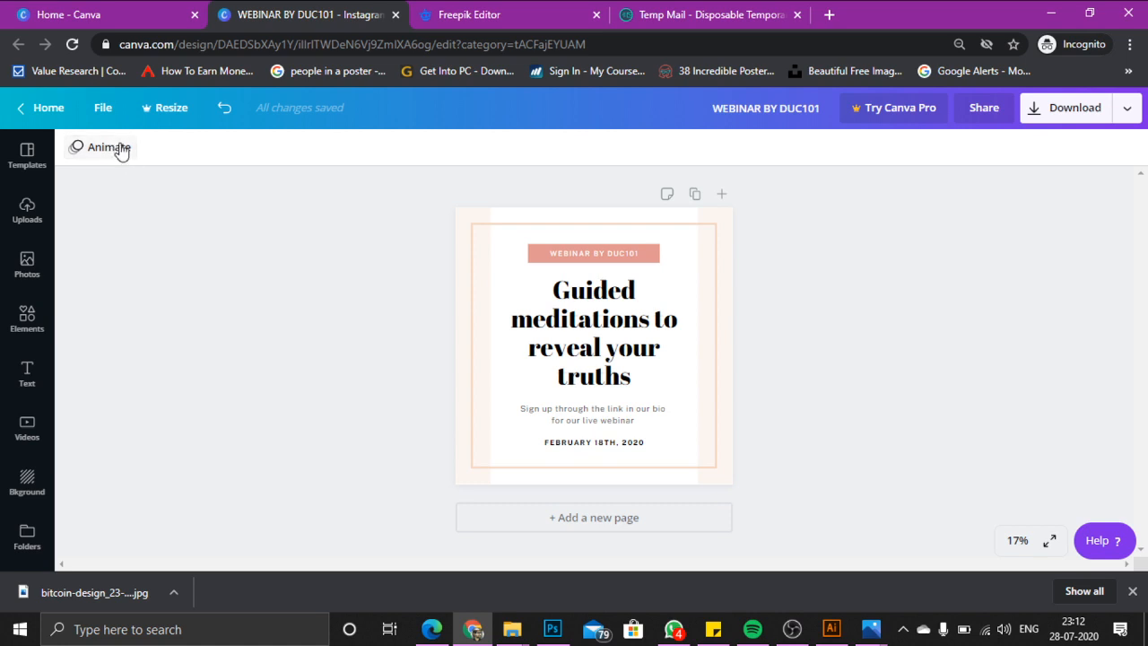
# Select the "WEBINAR BY DUC101" banner text and look through the free and premium English fonts available for it
pyautogui.click(594, 258)
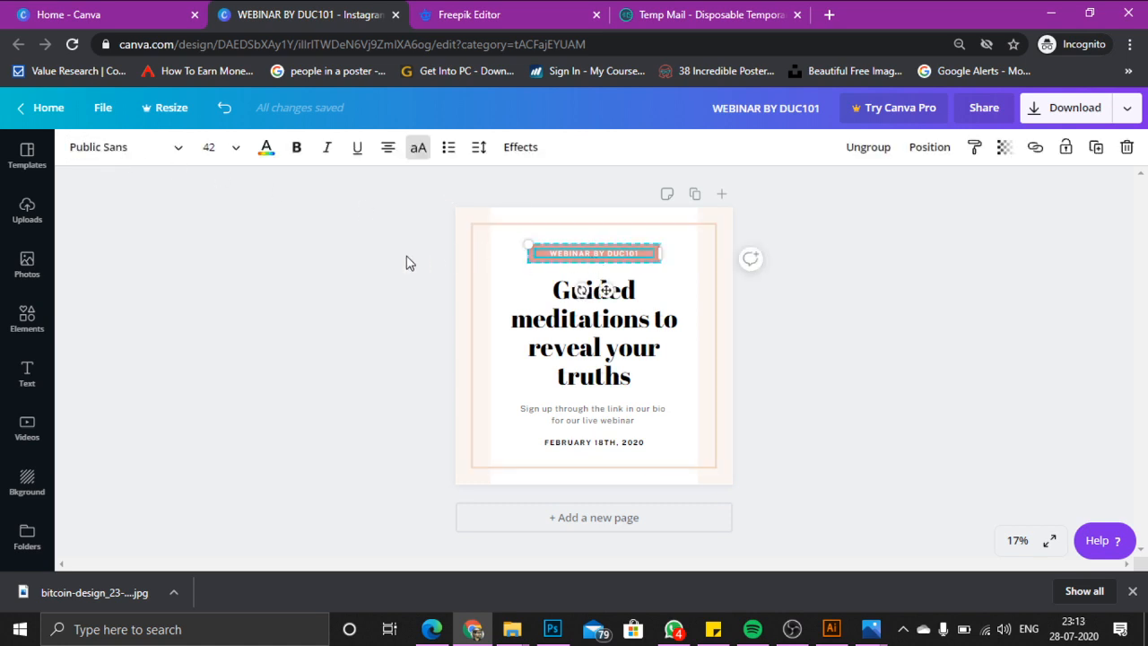
pyautogui.click(154, 150)
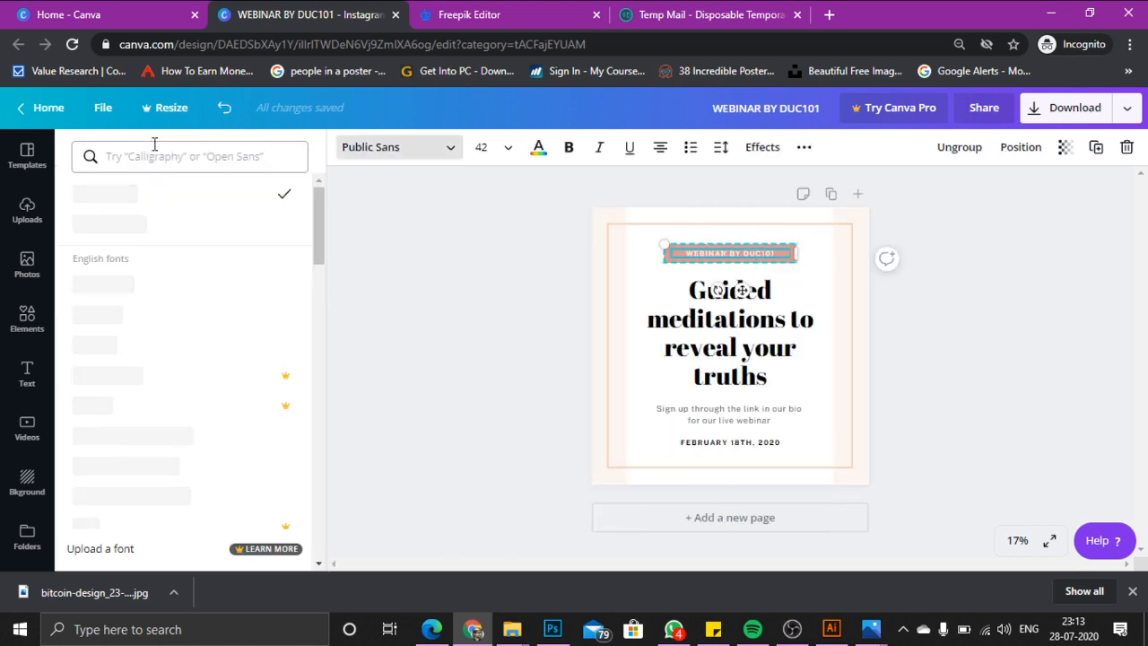
pyautogui.scroll(-5, 226, 421)
pyautogui.scroll(-10, 226, 421)
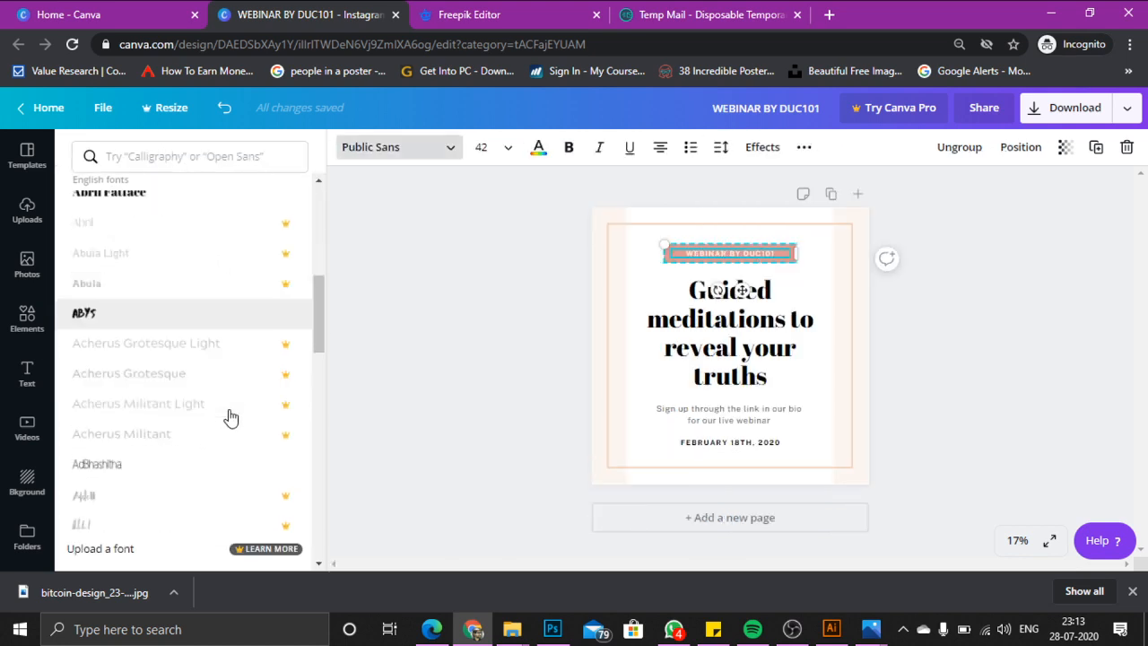
pyautogui.scroll(-8, 254, 361)
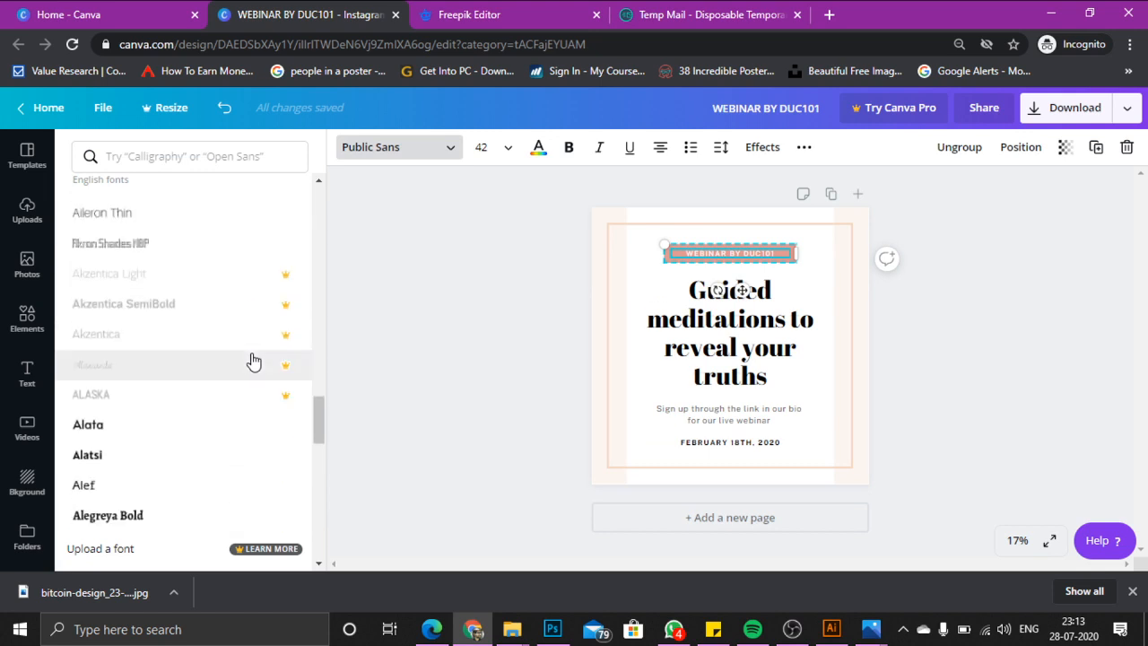
pyautogui.scroll(-4, 254, 360)
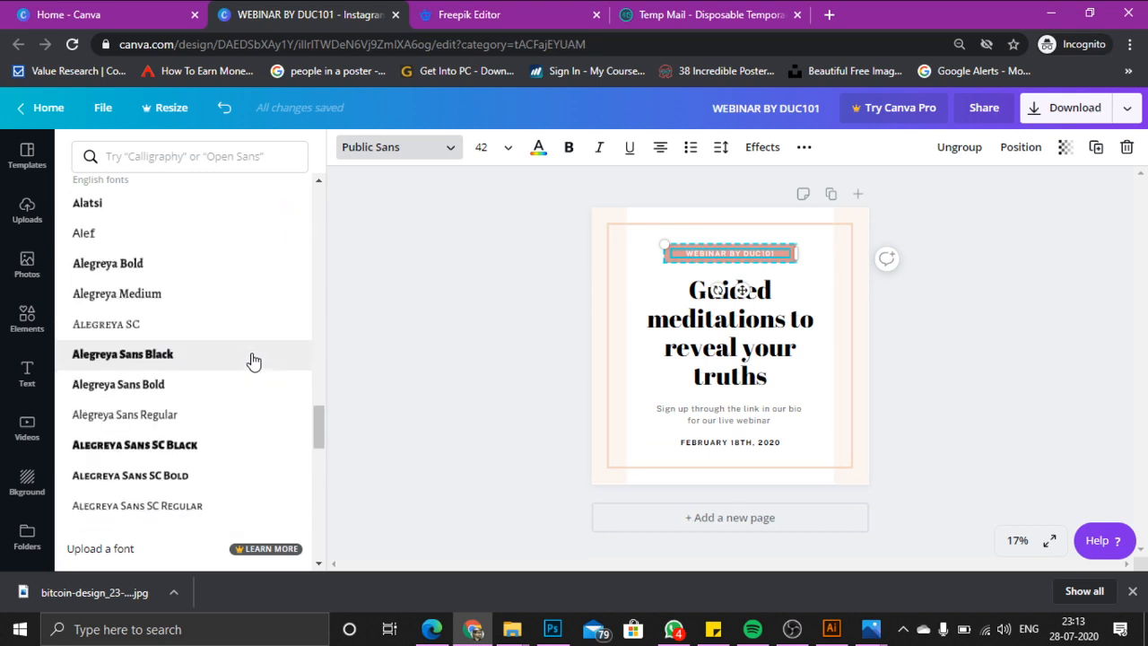
pyautogui.scroll(-2, 254, 360)
pyautogui.scroll(-8, 254, 361)
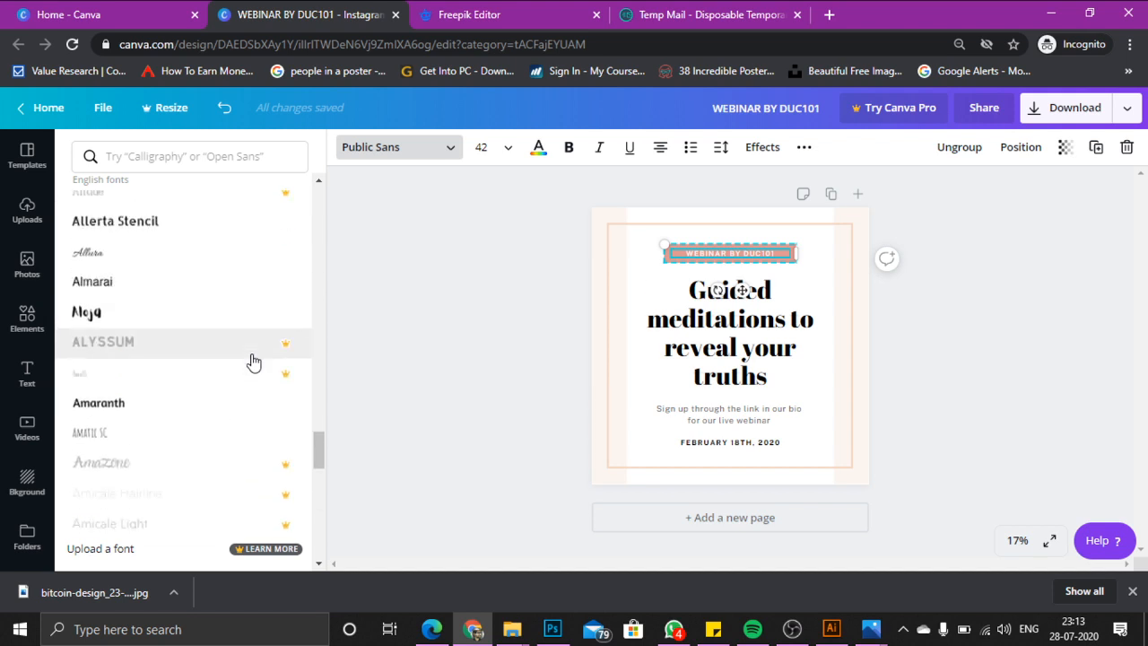
pyautogui.scroll(-3, 254, 362)
pyautogui.scroll(14, 254, 362)
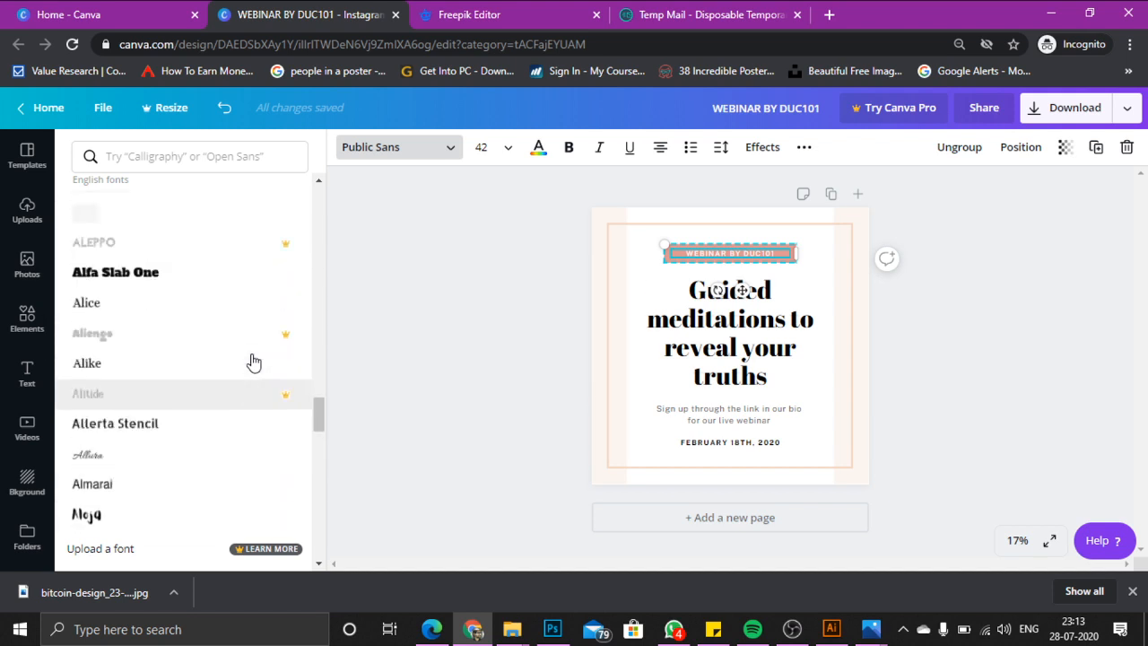
pyautogui.scroll(10, 254, 360)
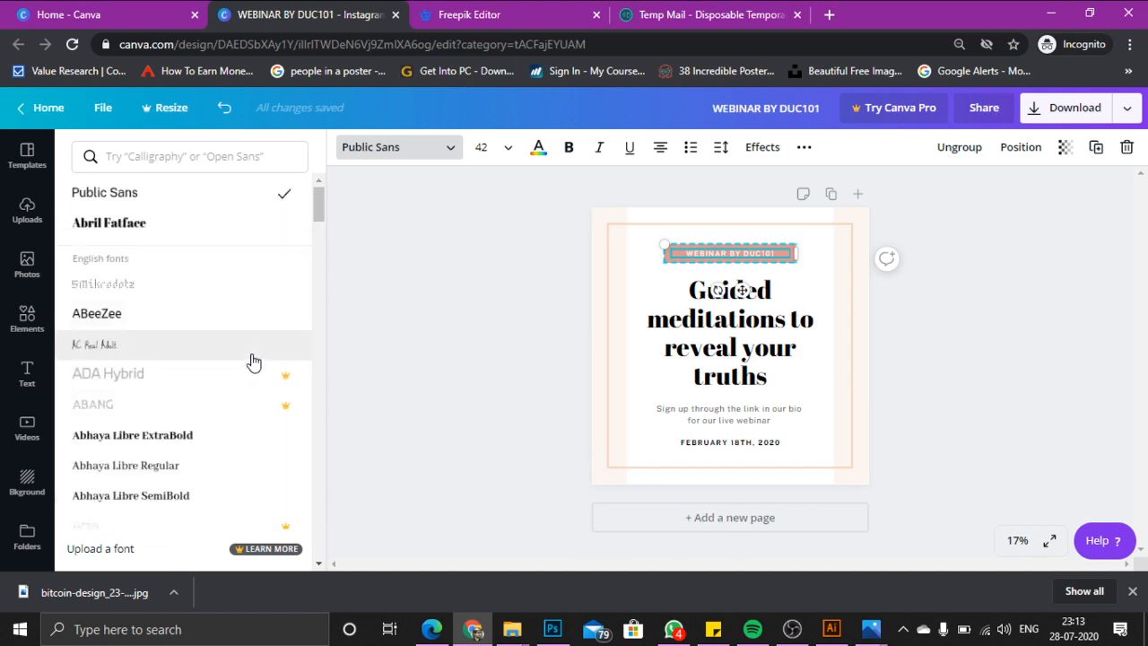
# Search the fonts for Oswald and apply it to the "WEBINAR BY DUC101" banner text
pyautogui.click(194, 154)
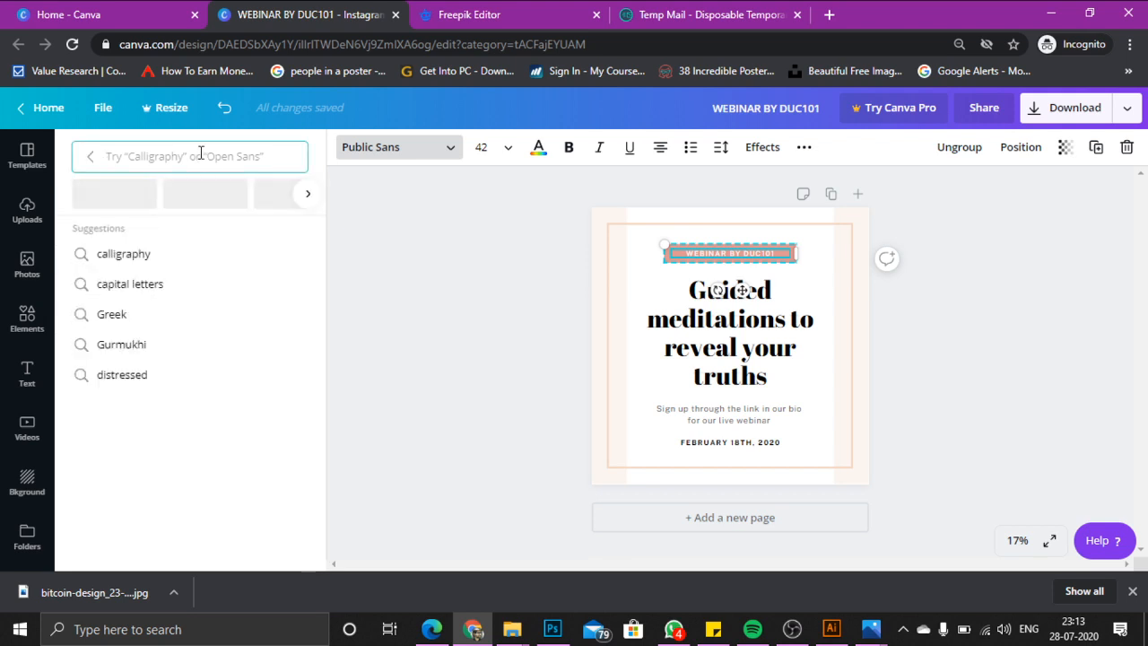
pyautogui.write('oswald')
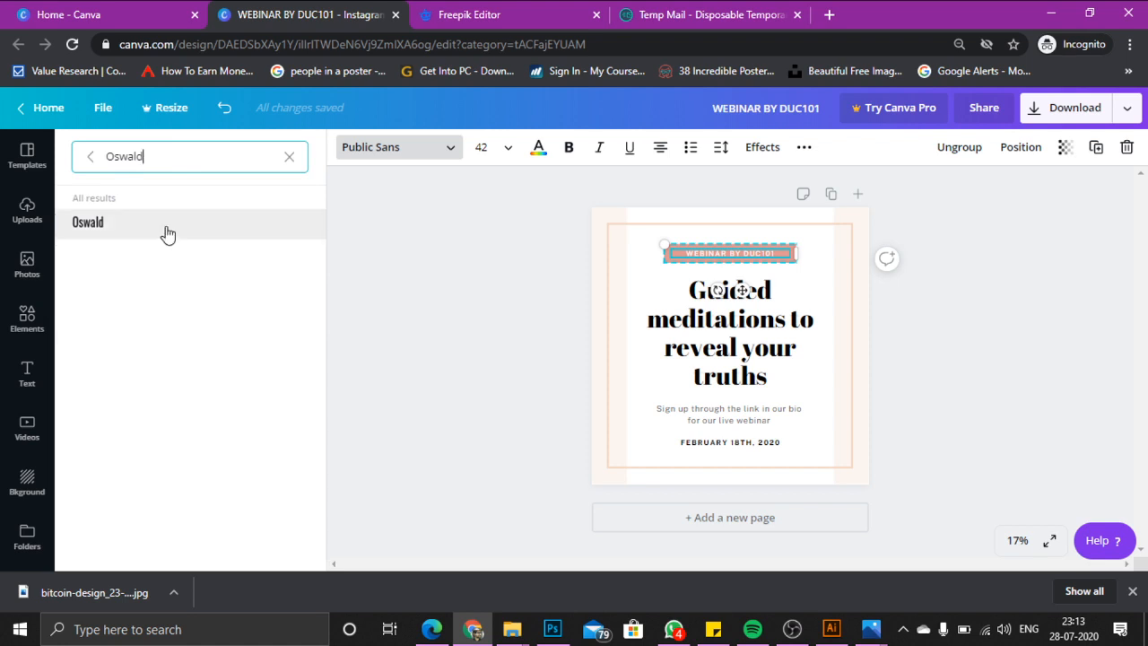
pyautogui.click(169, 229)
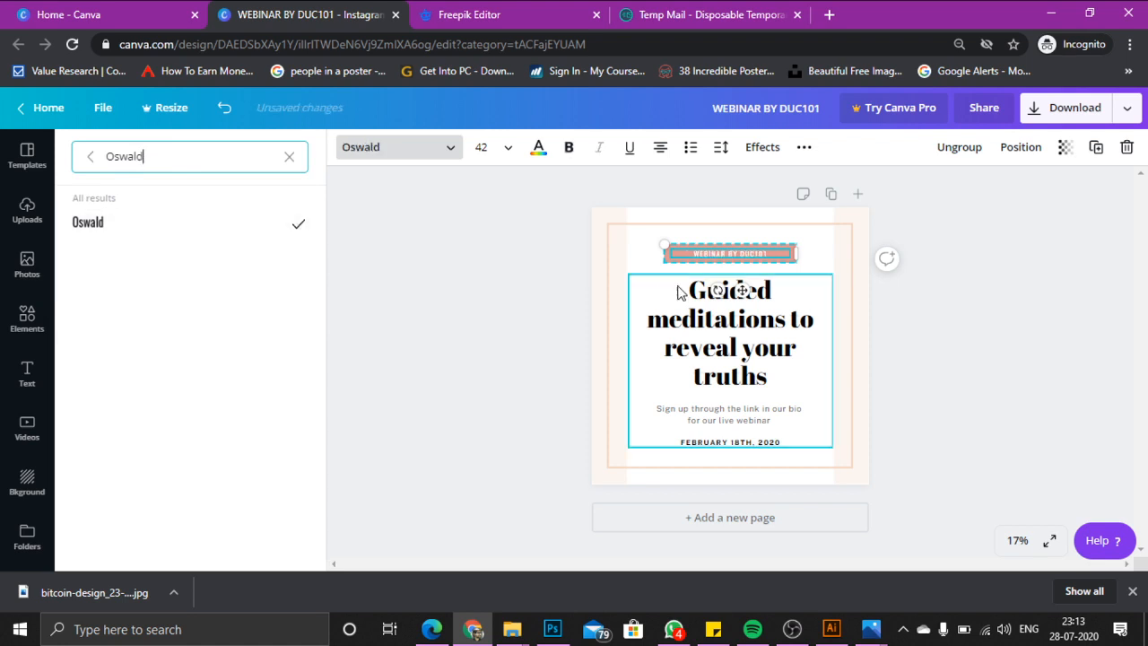
# Scale the "WEBINAR BY DUC101" banner up to a text size of 49 and narrow its box to centre it above the heading
pyautogui.click(488, 150)
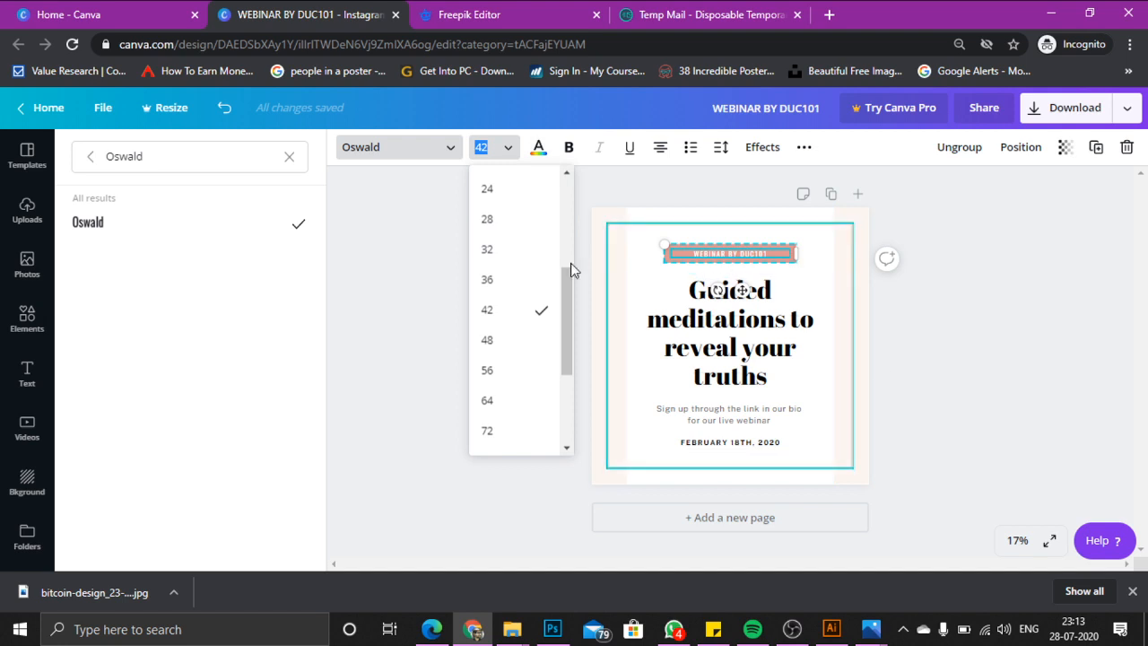
pyautogui.click(364, 279)
pyautogui.click(824, 324)
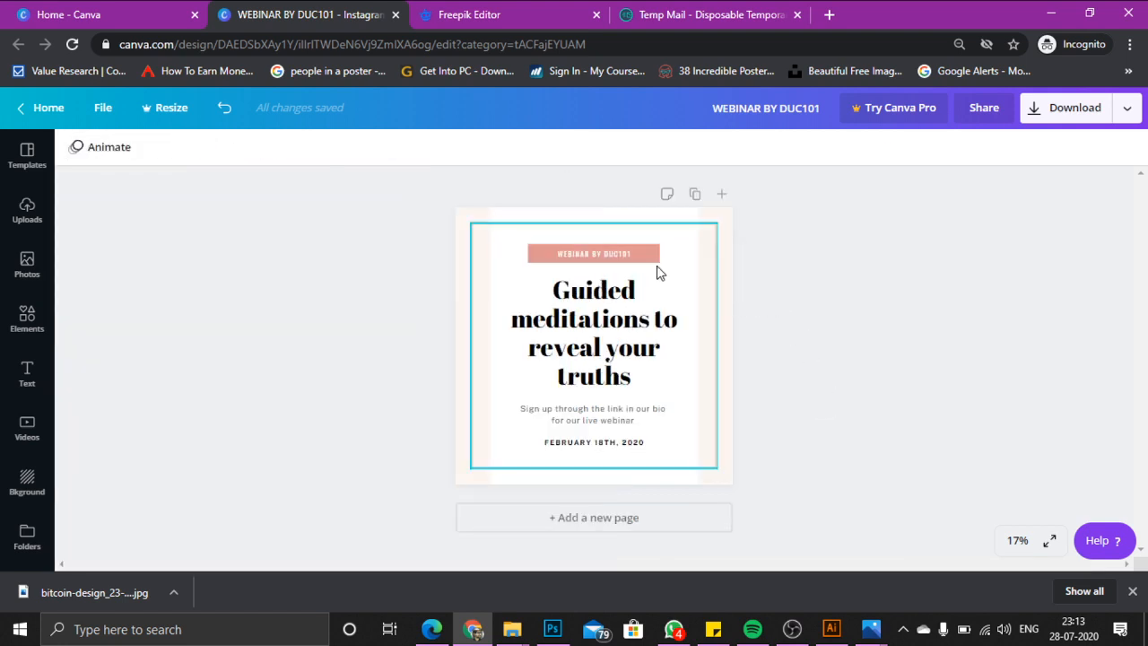
pyautogui.click(613, 255)
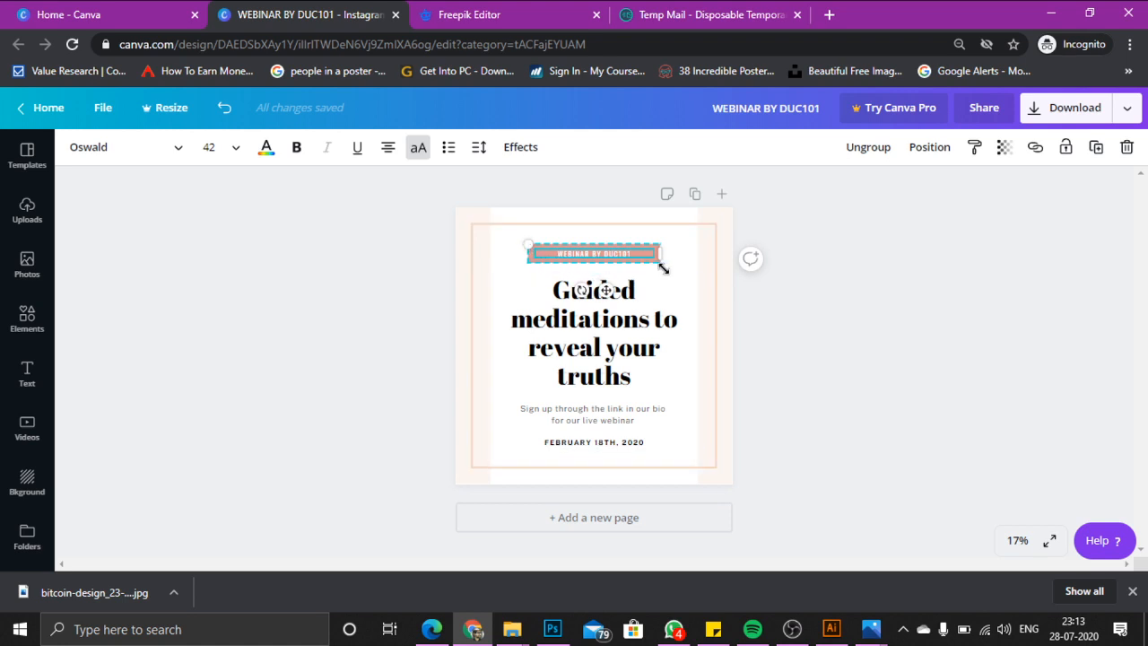
pyautogui.moveTo(678, 291); pyautogui.dragTo(677, 324)
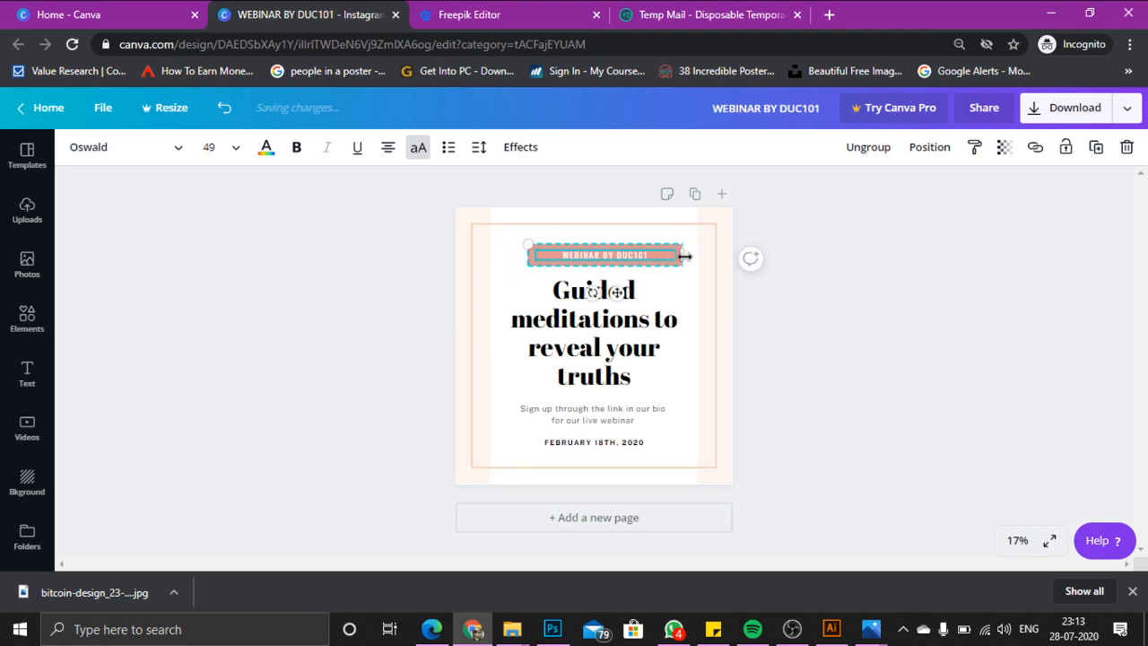
pyautogui.moveTo(696, 256); pyautogui.dragTo(668, 266)
pyautogui.click(800, 298)
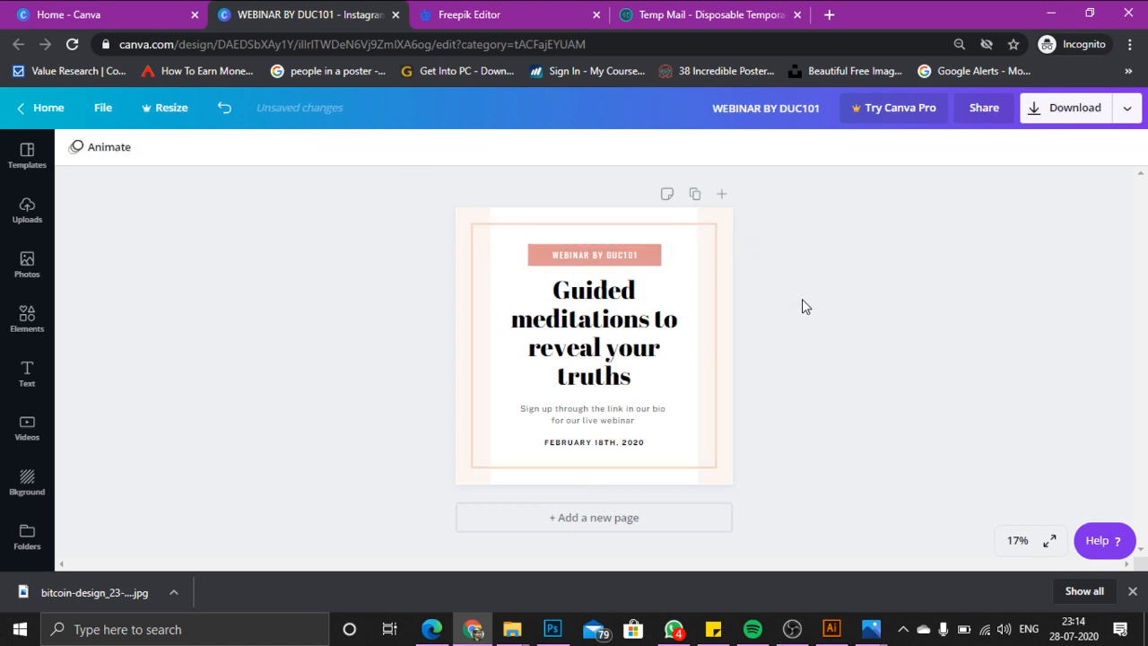
# Try grey, blue, pink and red text colours on the "WEBINAR BY DUC101" banner and set the text back to white
pyautogui.click(621, 263)
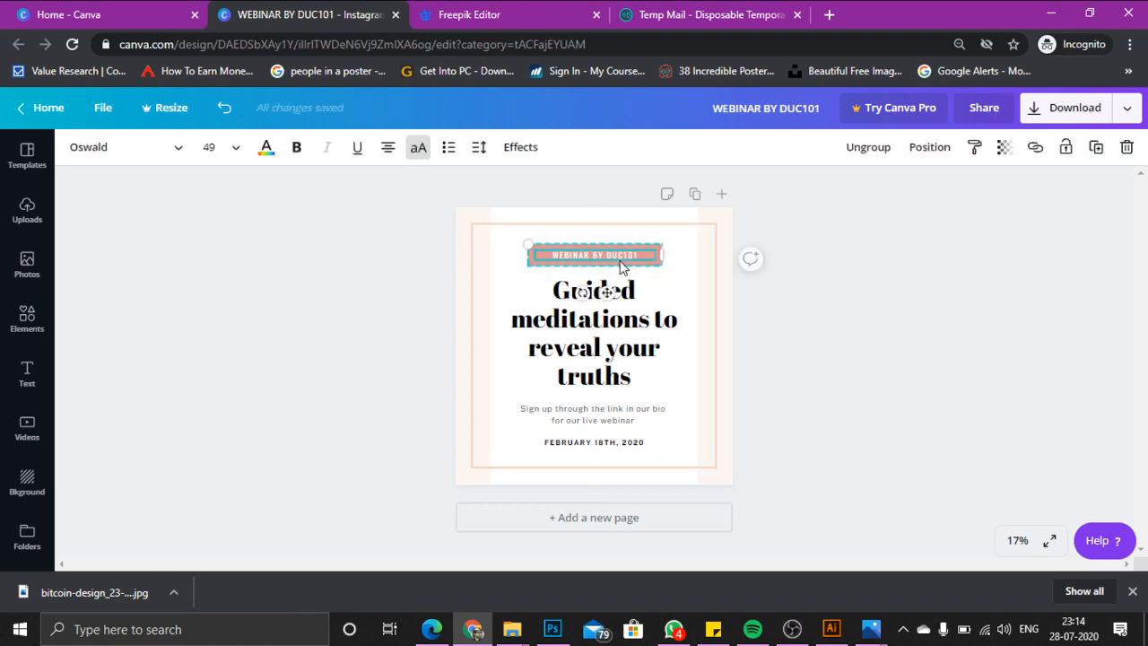
pyautogui.click(267, 147)
pyautogui.click(130, 299)
pyautogui.click(169, 366)
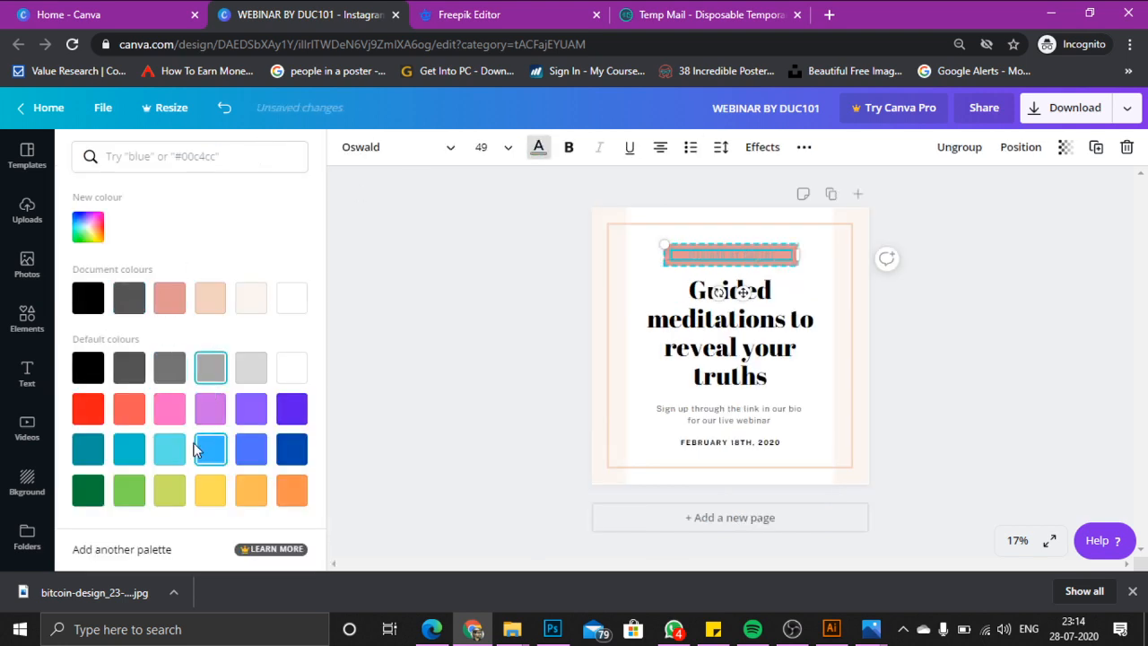
pyautogui.click(251, 448)
pyautogui.click(170, 409)
pyautogui.click(85, 405)
pyautogui.click(136, 366)
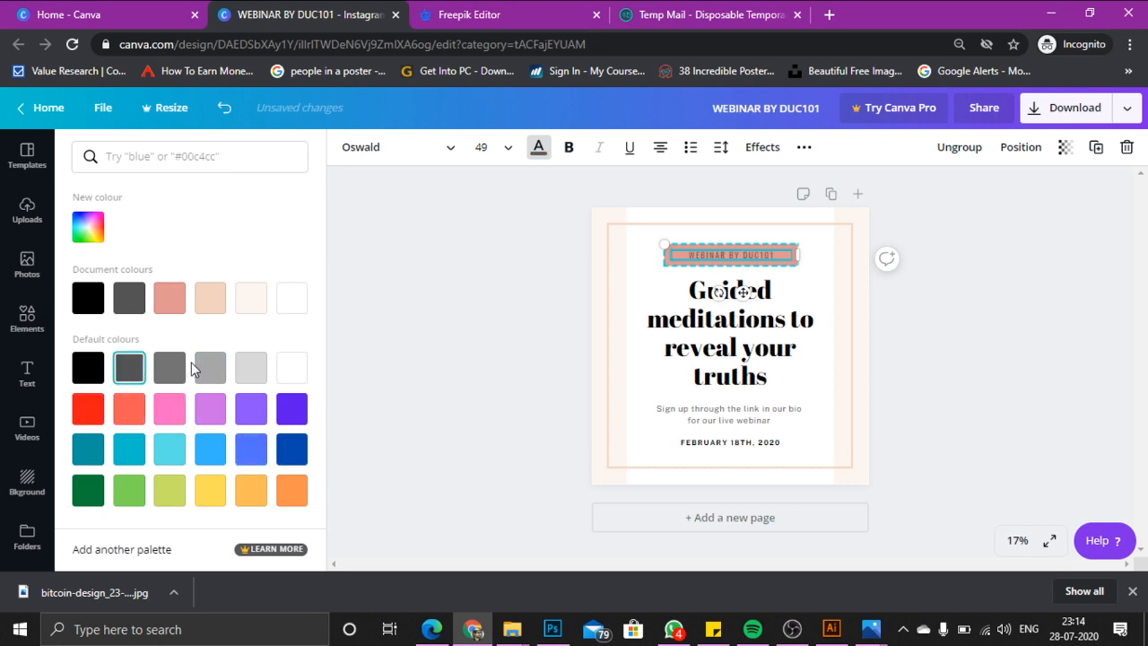
pyautogui.click(289, 371)
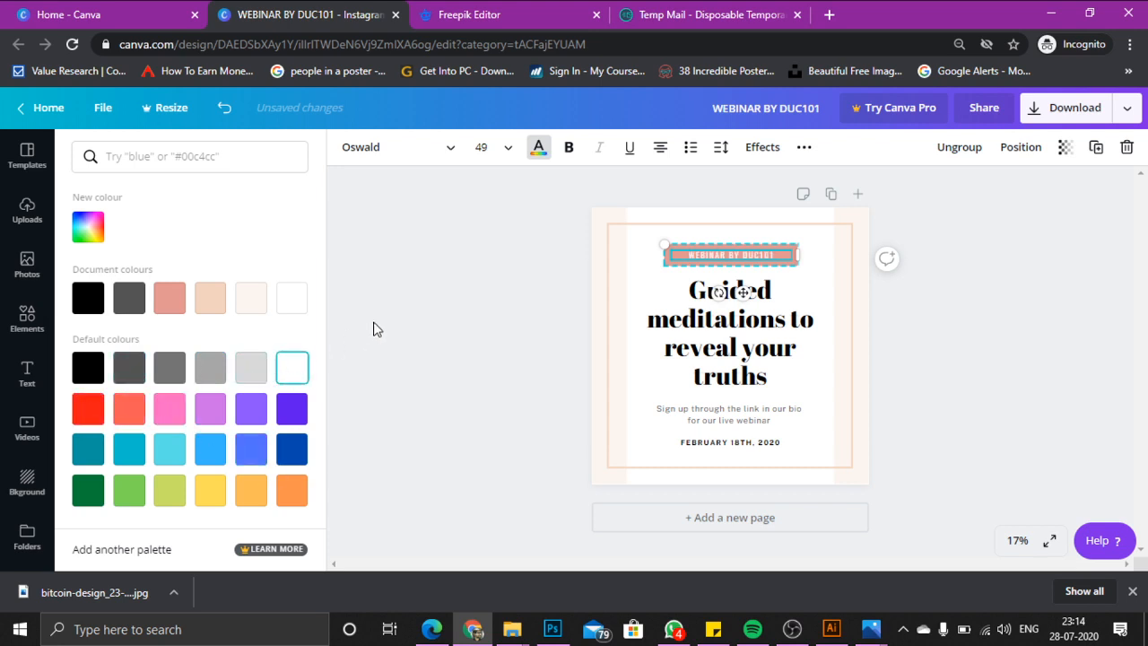
pyautogui.click(406, 333)
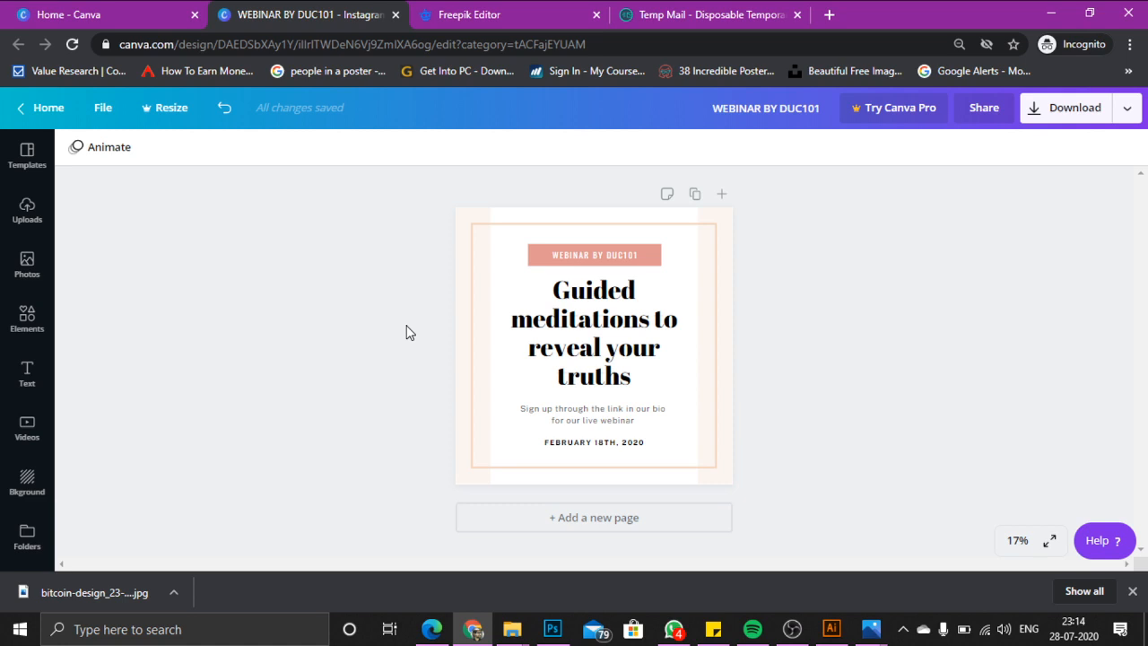
# Search the web for "colourwheel" in a new browser tab and open Canva's Color wheel page from the results
pyautogui.click(592, 256)
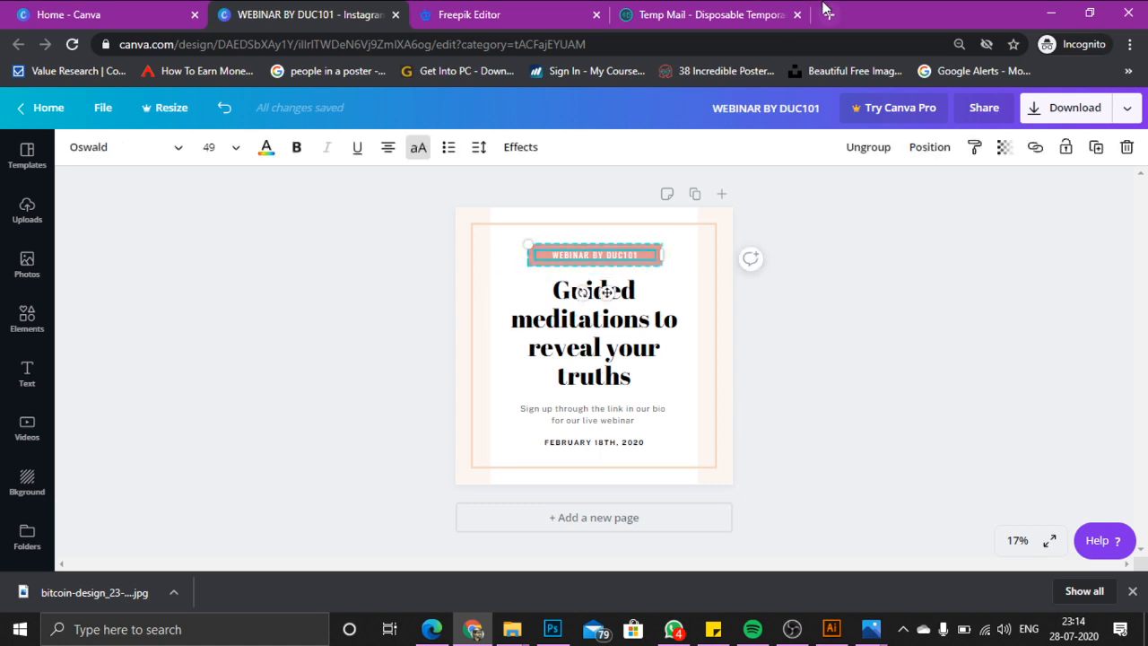
pyautogui.click(830, 14)
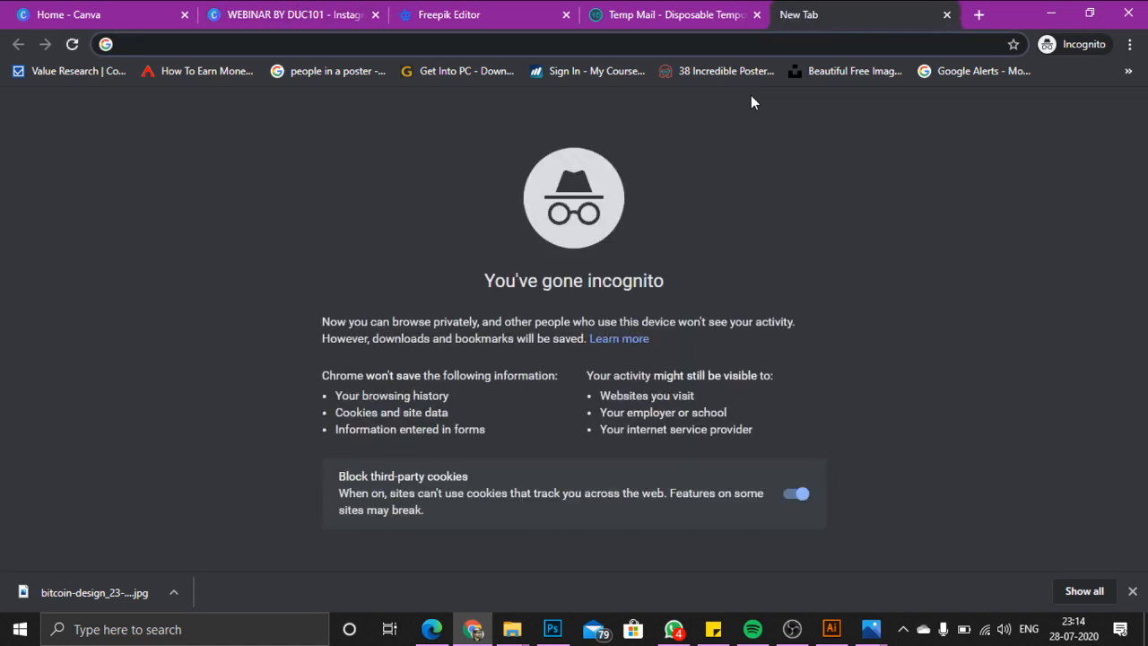
pyautogui.write('colourwheel')
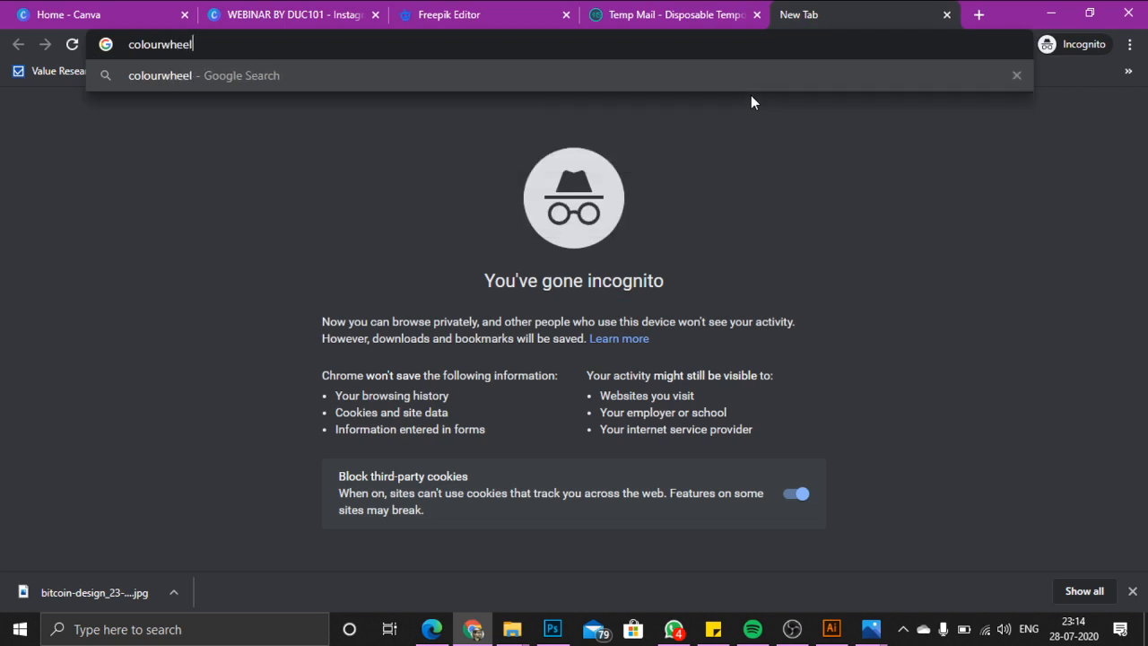
pyautogui.press('Return')
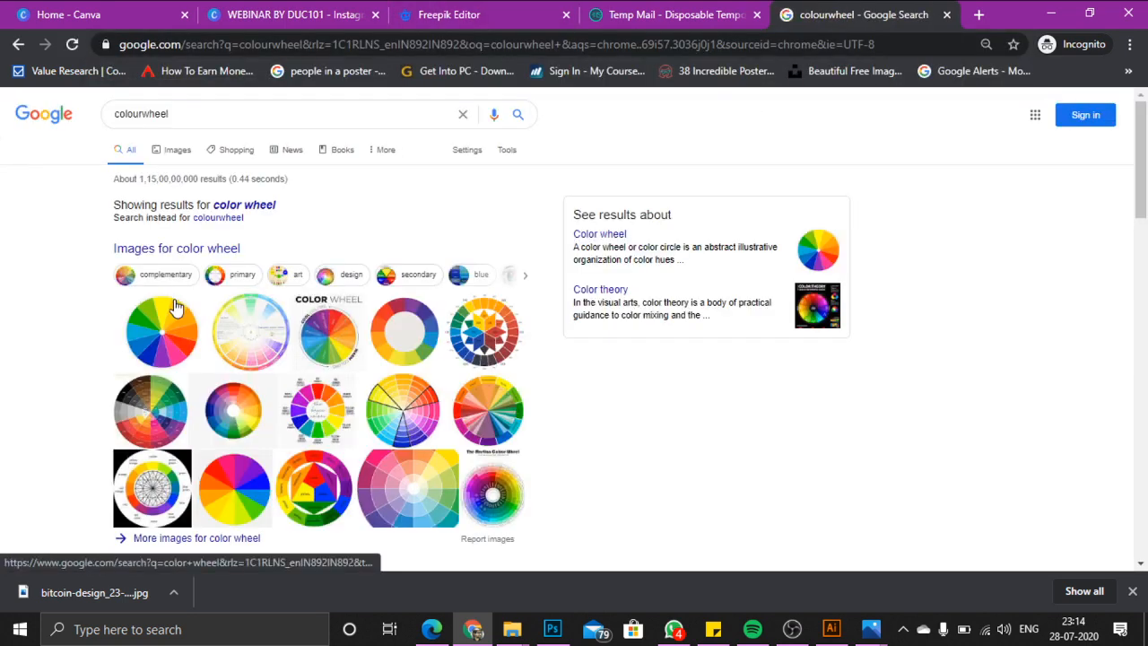
pyautogui.scroll(-3, 175, 308)
pyautogui.click(168, 342)
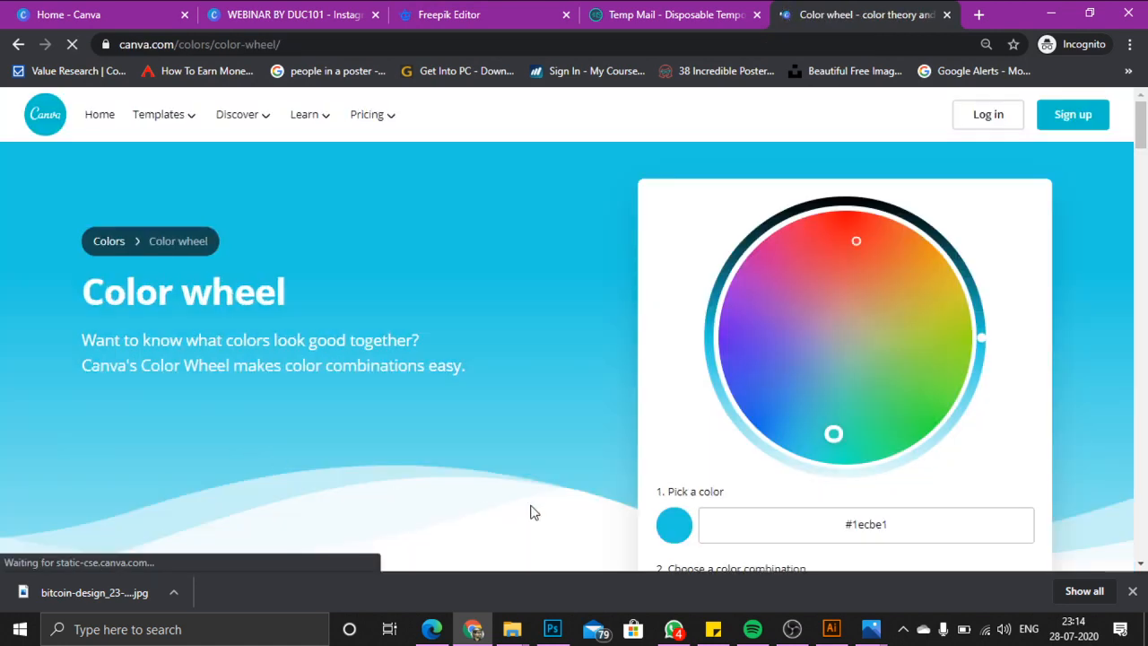
# Try green #3fc04d, gold #b4994b and cyan #0ae3f5 as base colours on the wheel with the Complementary combination
pyautogui.scroll(-3, 484, 512)
pyautogui.scroll(3, 829, 319)
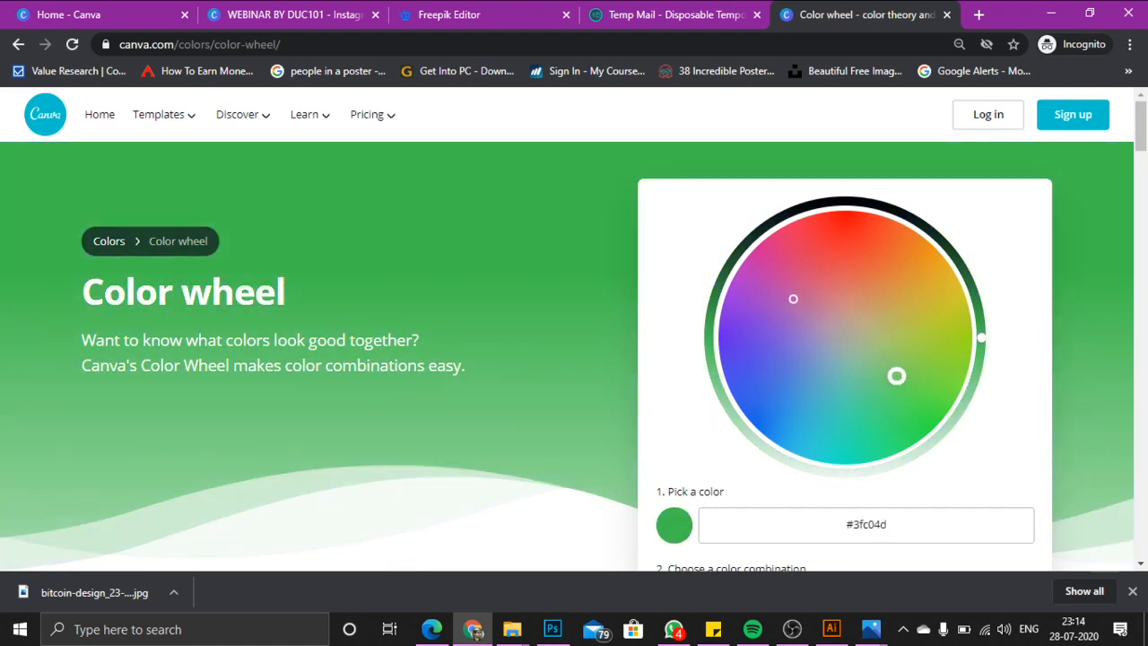
pyautogui.scroll(-1, 896, 377)
pyautogui.scroll(1, 896, 377)
pyautogui.moveTo(886, 356); pyautogui.dragTo(881, 301)
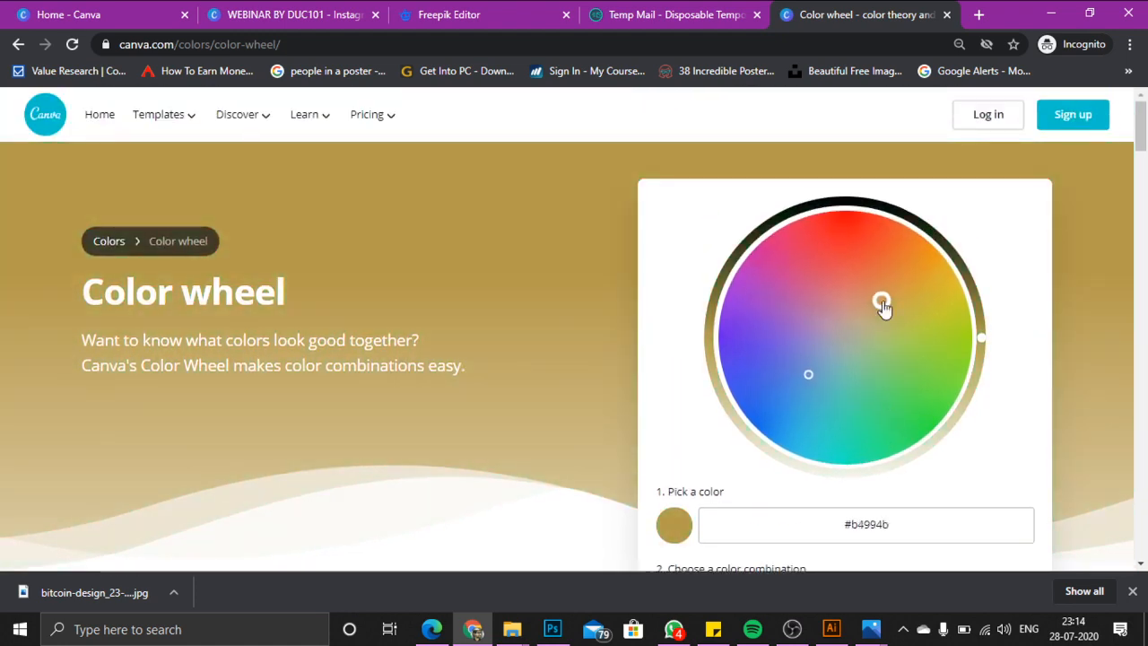
pyautogui.scroll(-2, 883, 307)
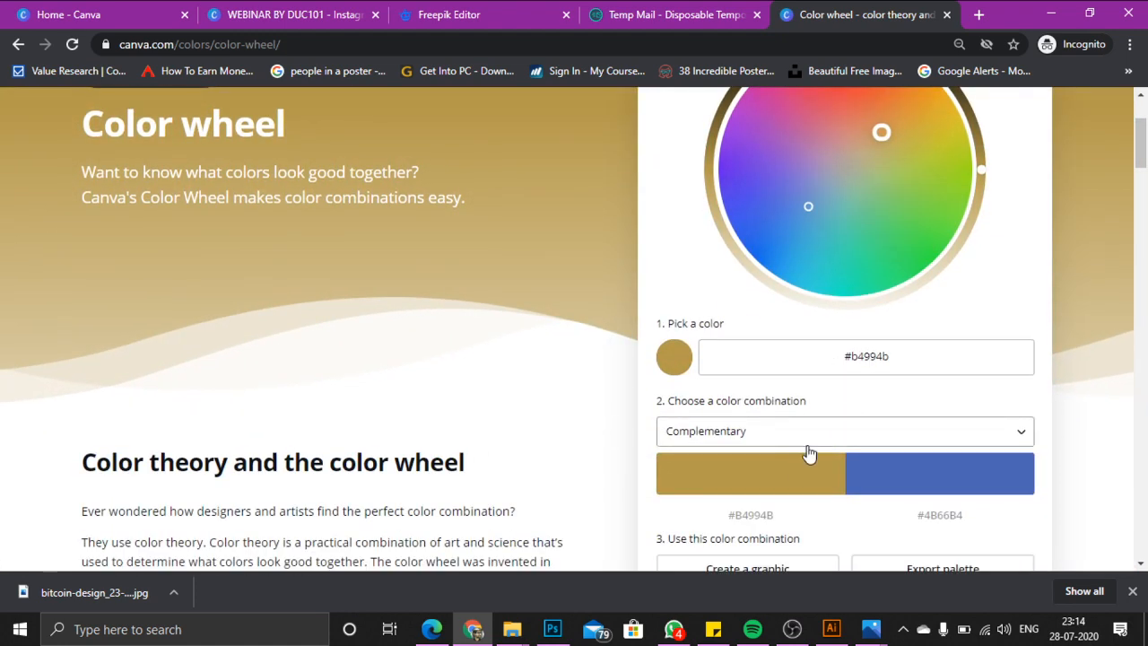
pyautogui.moveTo(815, 279)
pyautogui.mouseDown()
pyautogui.moveTo(855, 180)
pyautogui.moveTo(813, 266)
pyautogui.moveTo(835, 286)
pyautogui.mouseUp()
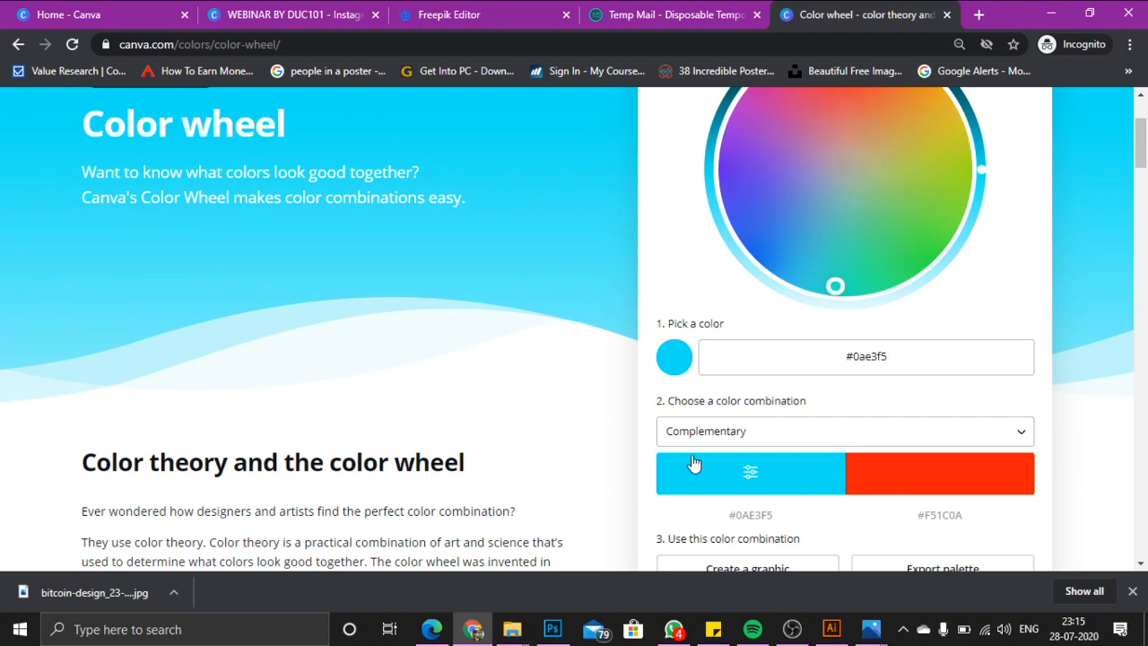
# Try the Monochromatic combination and move the base colour on the wheel to muted green #799669
pyautogui.scroll(2, 594, 451)
pyautogui.scroll(-2, 594, 451)
pyautogui.scroll(-2, 842, 390)
pyautogui.click(833, 274)
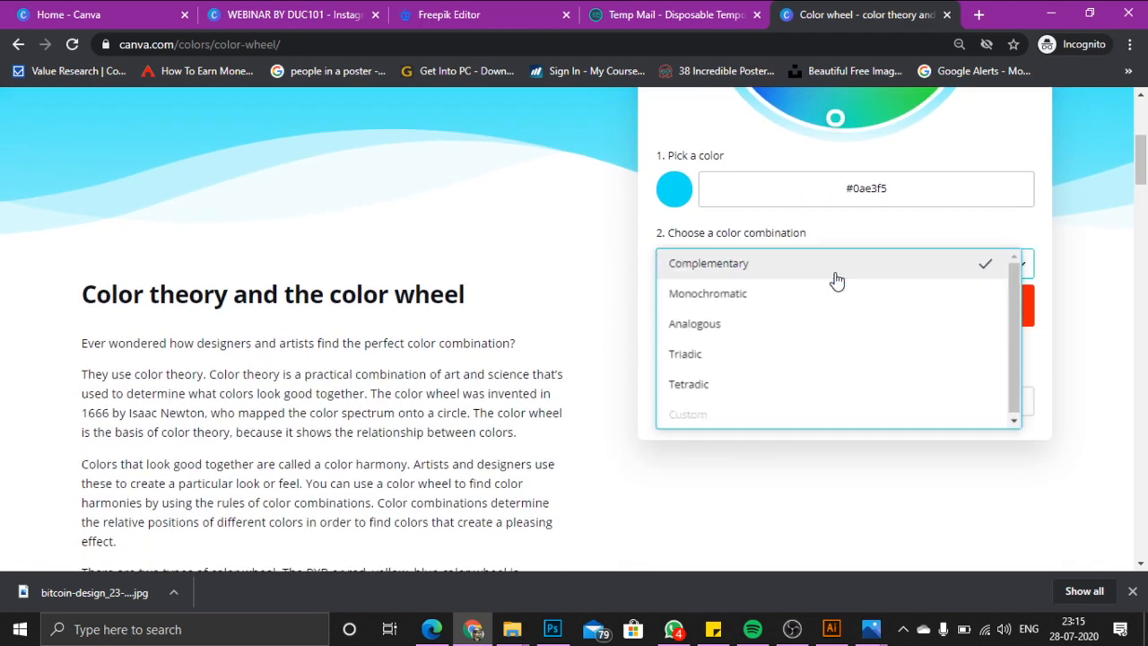
pyautogui.click(780, 298)
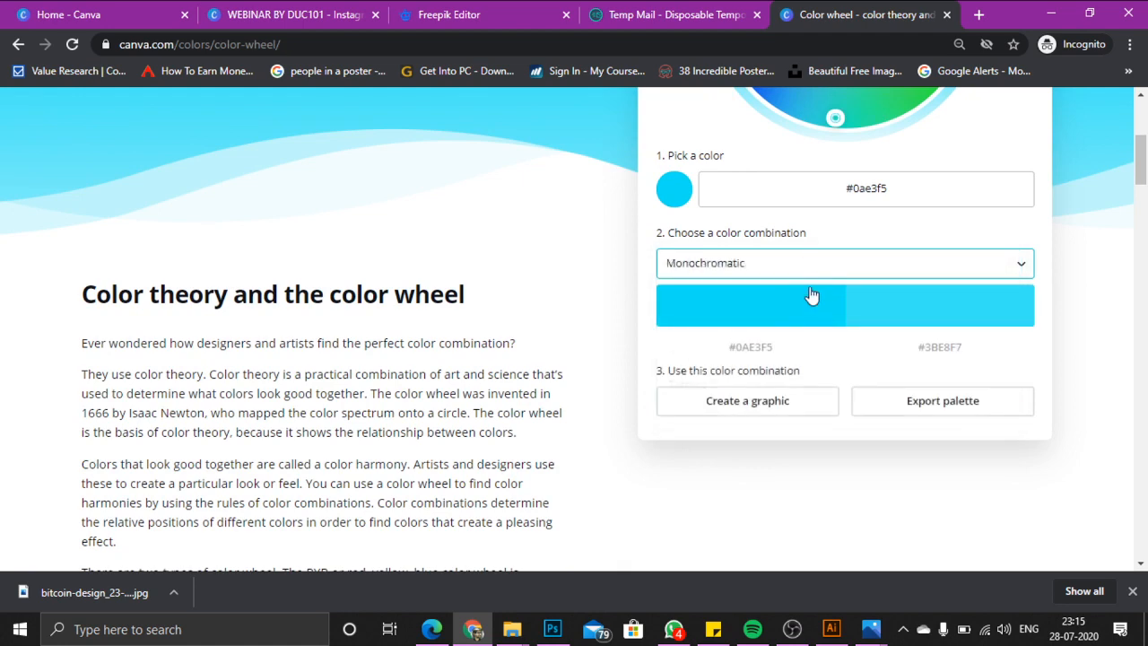
pyautogui.scroll(3, 810, 319)
pyautogui.scroll(-2, 809, 323)
pyautogui.scroll(2, 809, 180)
pyautogui.click(879, 97)
pyautogui.moveTo(879, 98); pyautogui.dragTo(866, 217)
pyautogui.scroll(-2, 897, 340)
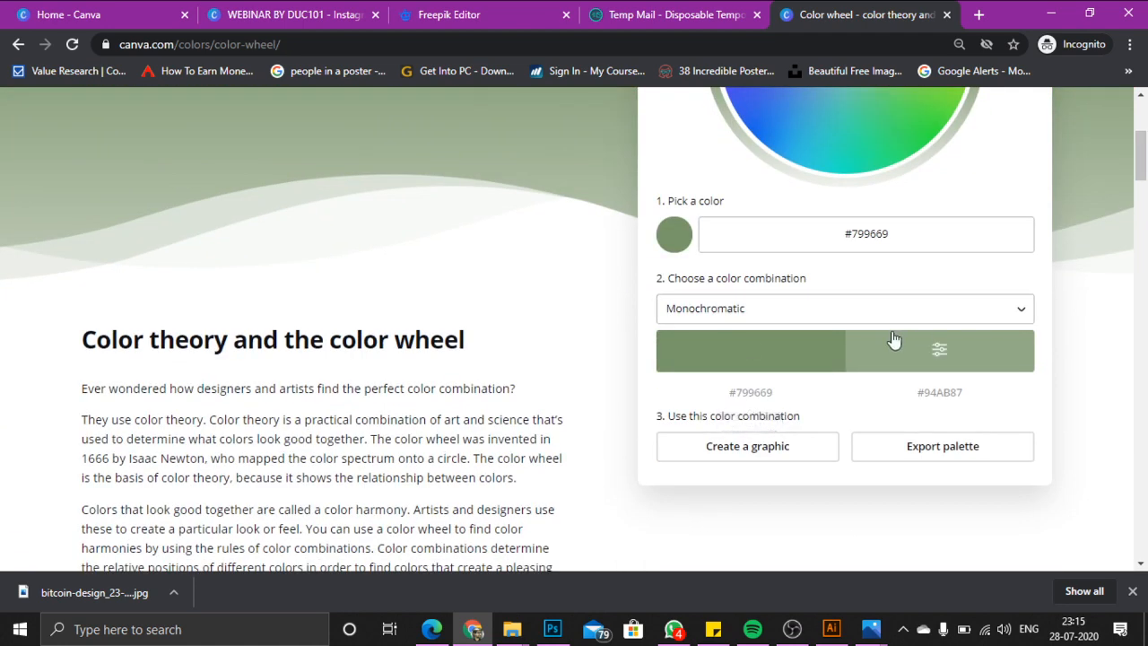
# Try the Analogous combination with the base colour moved to orange #e96c16
pyautogui.click(840, 316)
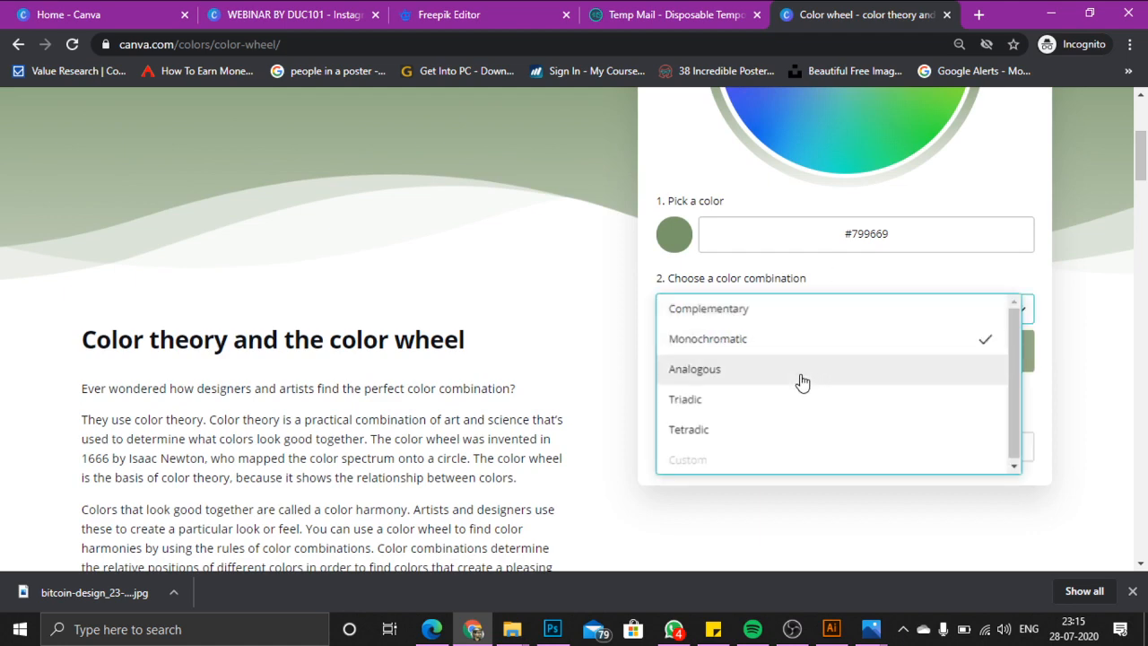
pyautogui.click(800, 370)
pyautogui.scroll(2, 852, 320)
pyautogui.moveTo(848, 324); pyautogui.dragTo(889, 118)
pyautogui.scroll(-3, 827, 270)
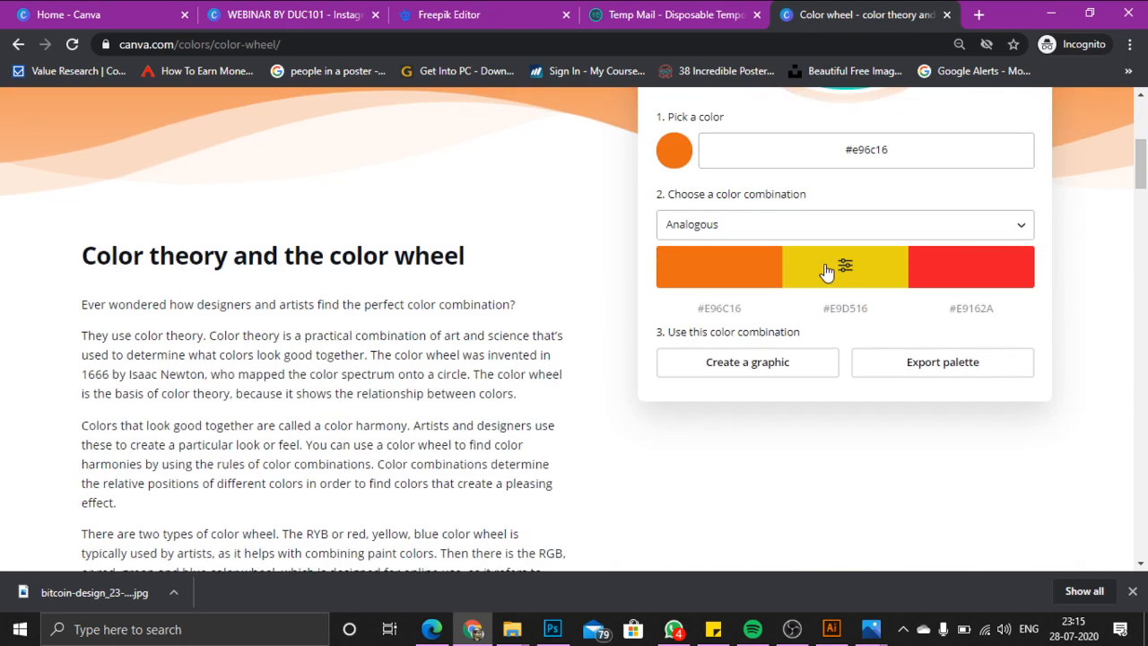
# Choose the Tetradic combination and move the base colour on the wheel to purple #7b23dc
pyautogui.click(816, 227)
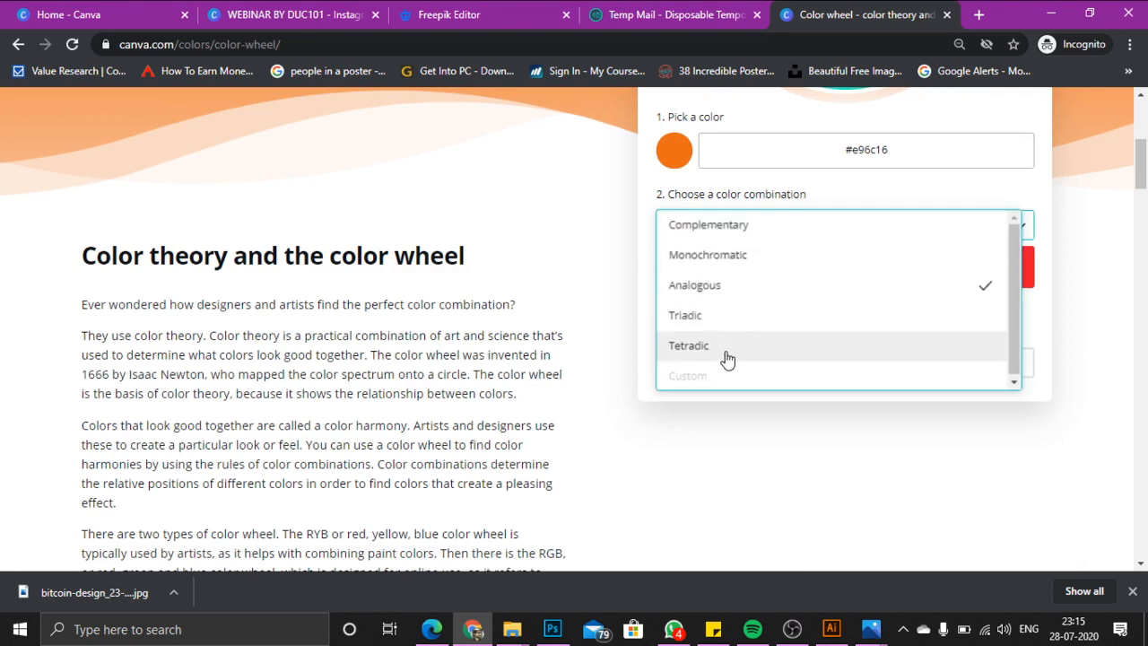
pyautogui.click(745, 347)
pyautogui.scroll(4, 810, 341)
pyautogui.click(849, 363)
pyautogui.moveTo(848, 363); pyautogui.dragTo(752, 302)
pyautogui.scroll(-2, 767, 320)
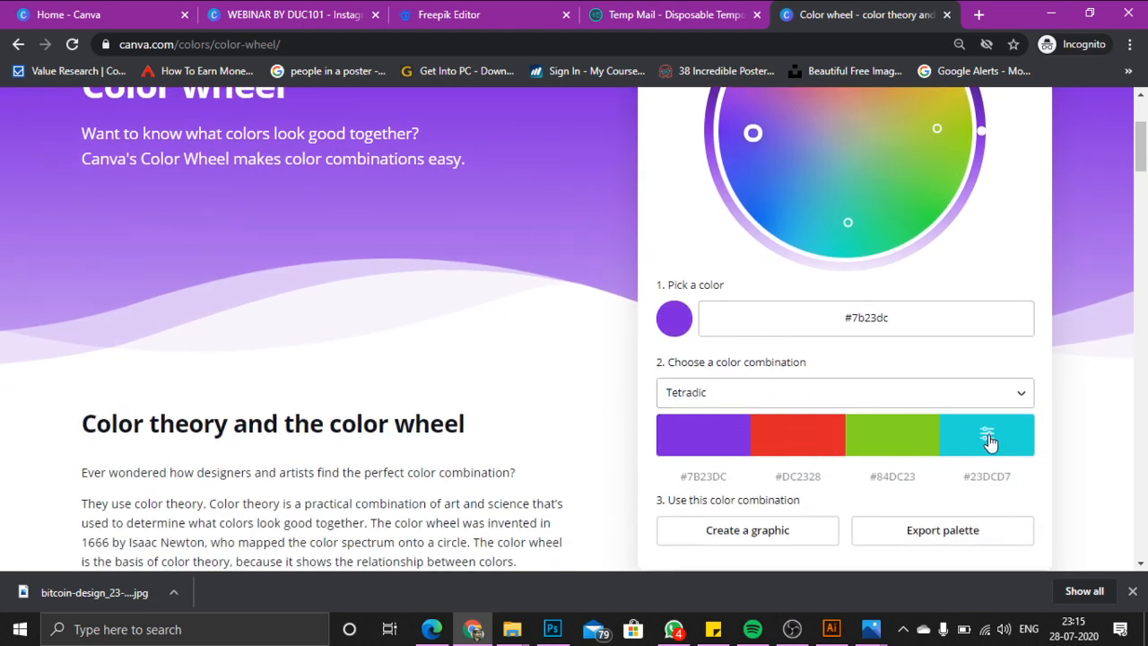
# Vary the brightness of the purple base colour along the wheel's outer ring and settle on #822fde
pyautogui.scroll(3, 988, 439)
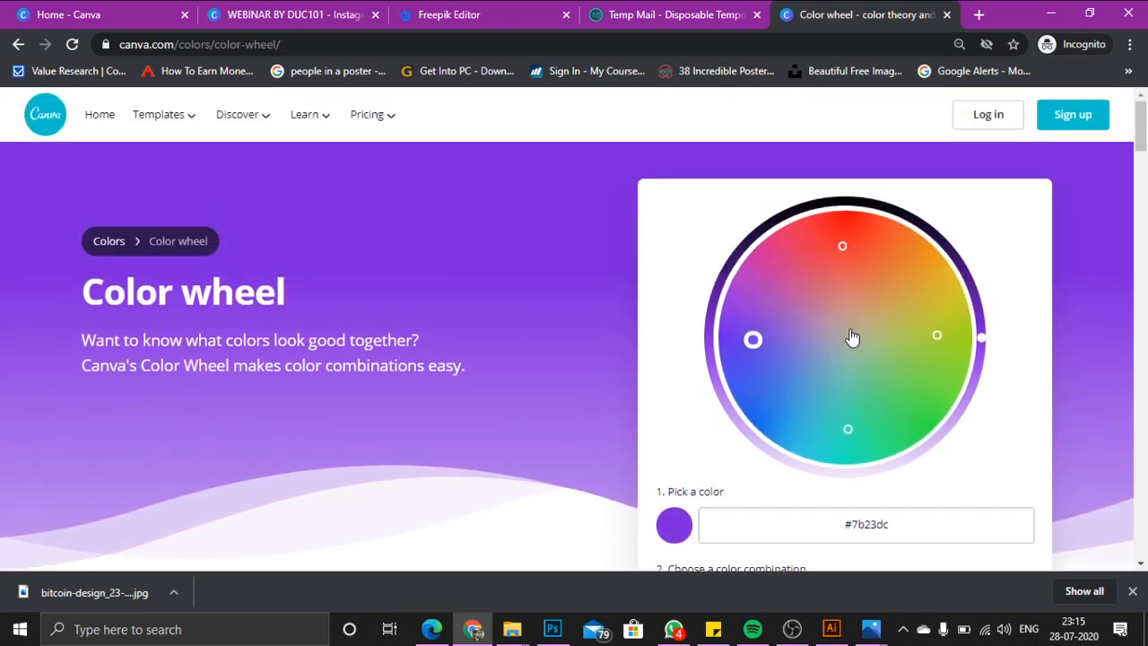
pyautogui.moveTo(982, 345); pyautogui.dragTo(930, 231)
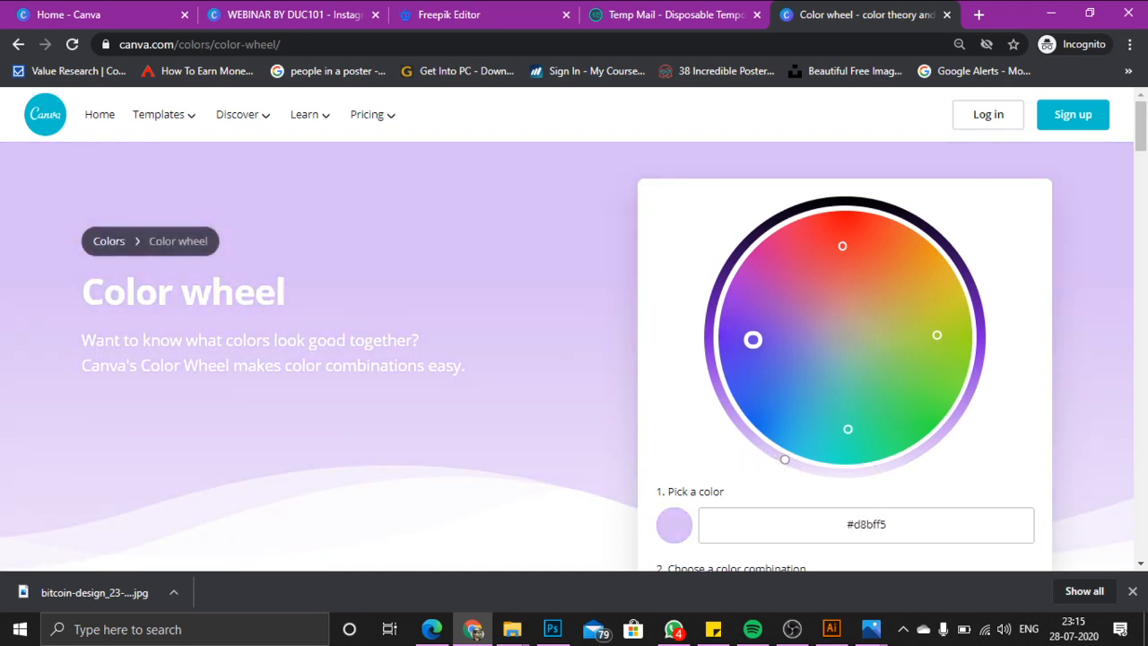
pyautogui.moveTo(784, 459); pyautogui.dragTo(932, 352)
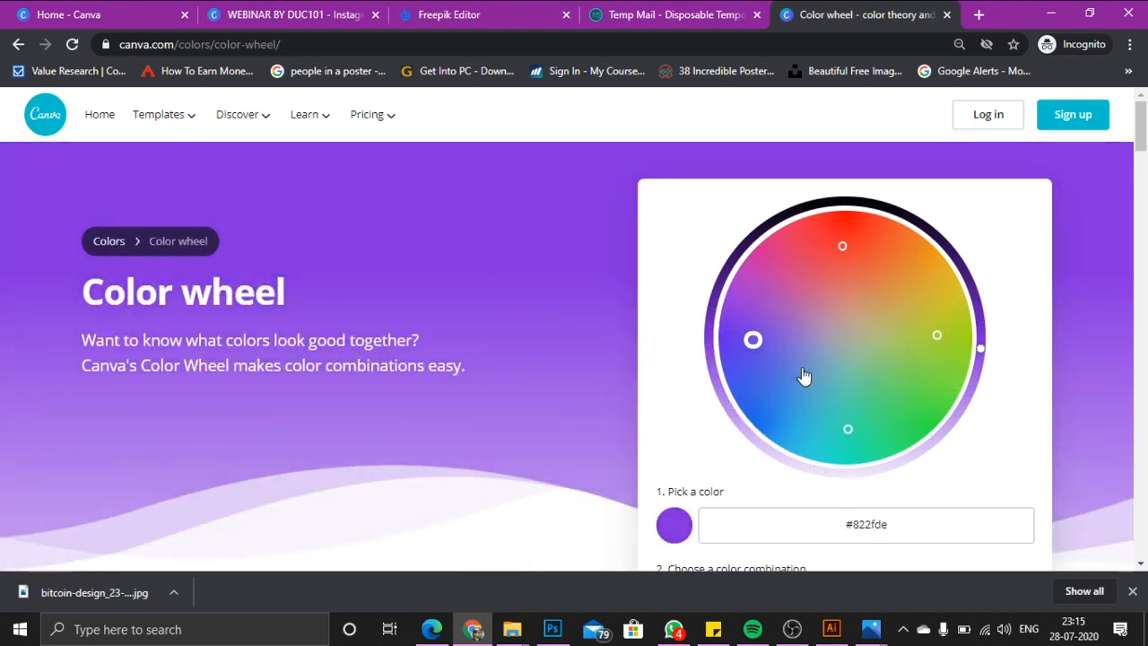
# Open the export options for the Tetradic palette and examine the available file formats and sample designs
pyautogui.scroll(-4, 720, 490)
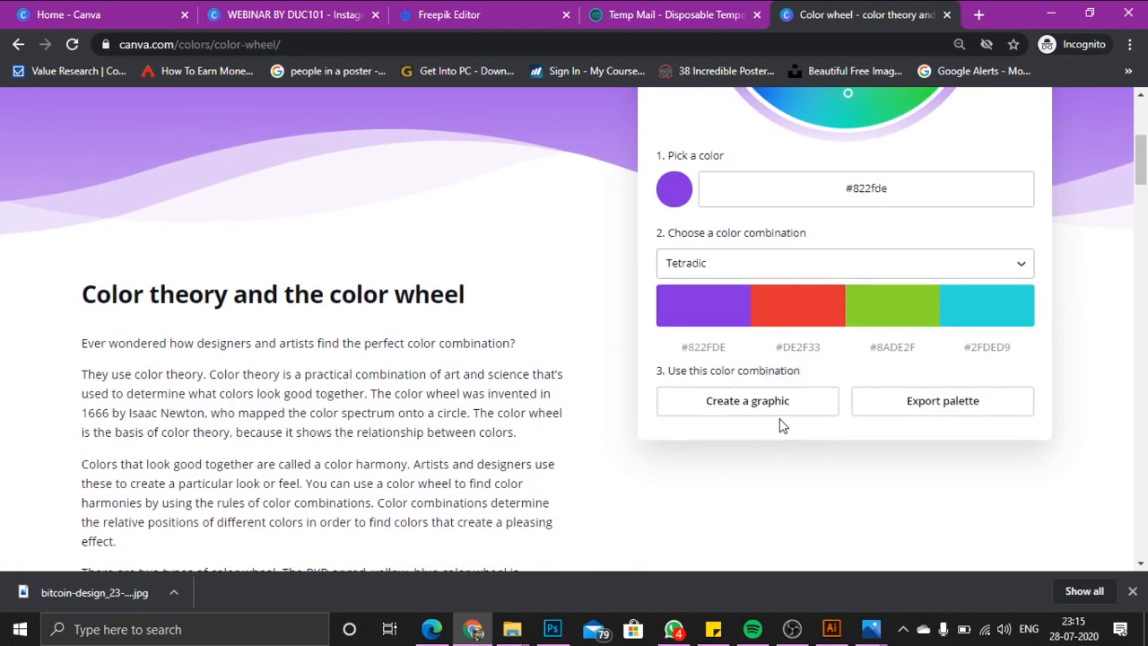
pyautogui.click(933, 408)
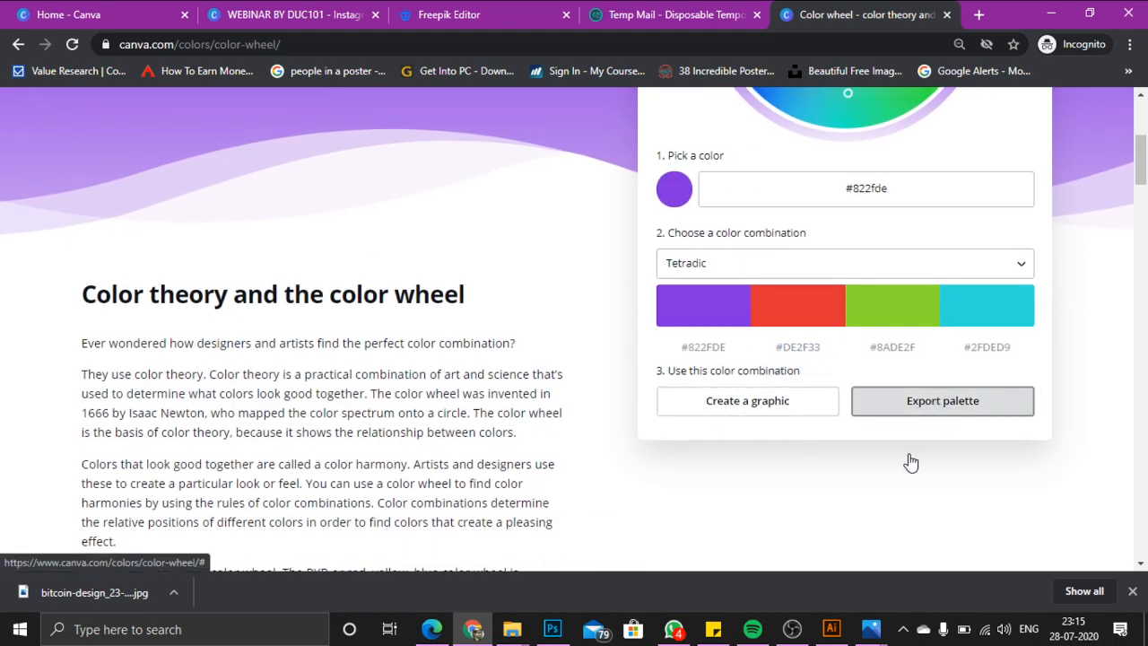
pyautogui.scroll(1, 908, 461)
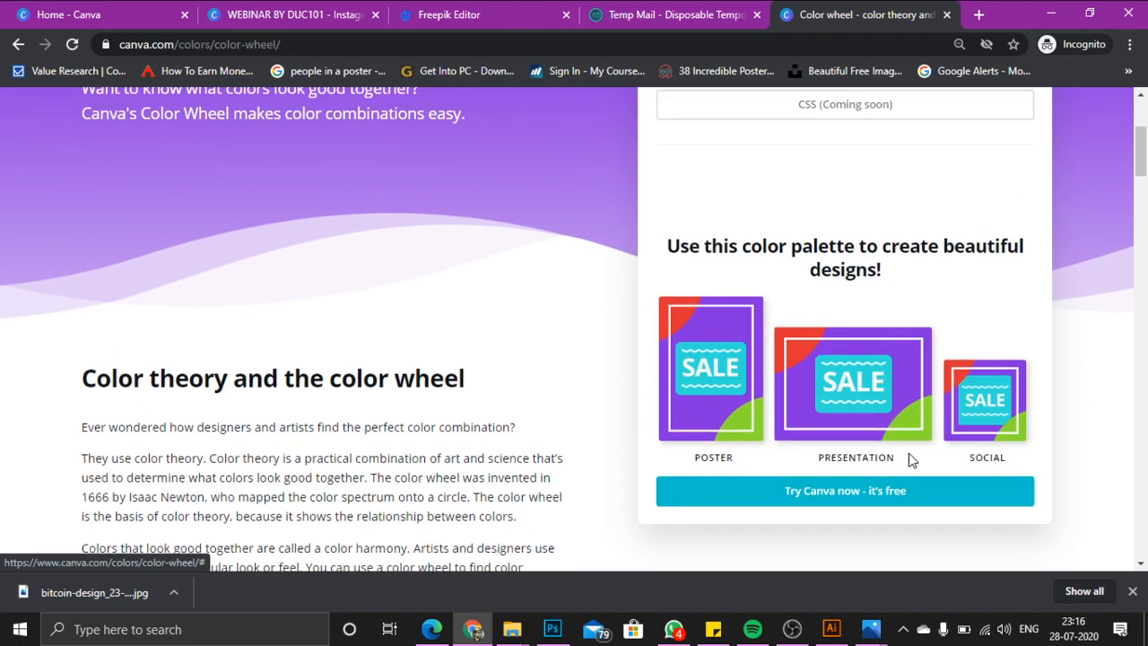
pyautogui.scroll(2, 861, 428)
pyautogui.scroll(-2, 867, 441)
pyautogui.scroll(2, 867, 441)
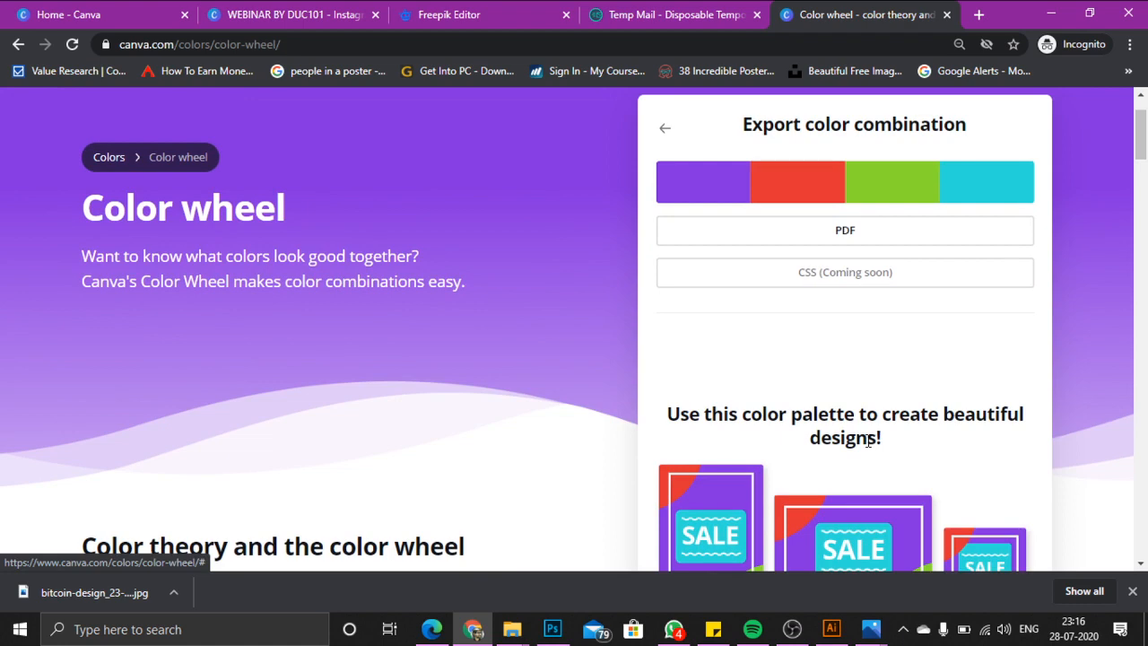
pyautogui.scroll(1, 867, 441)
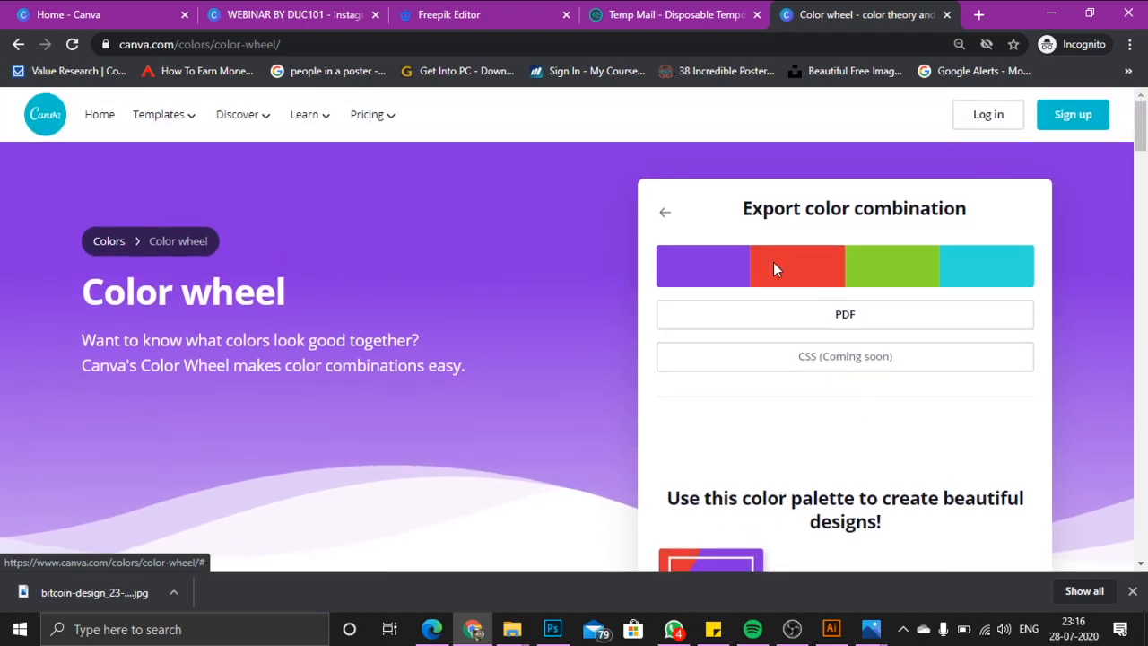
pyautogui.scroll(-2, 825, 285)
pyautogui.scroll(2, 824, 278)
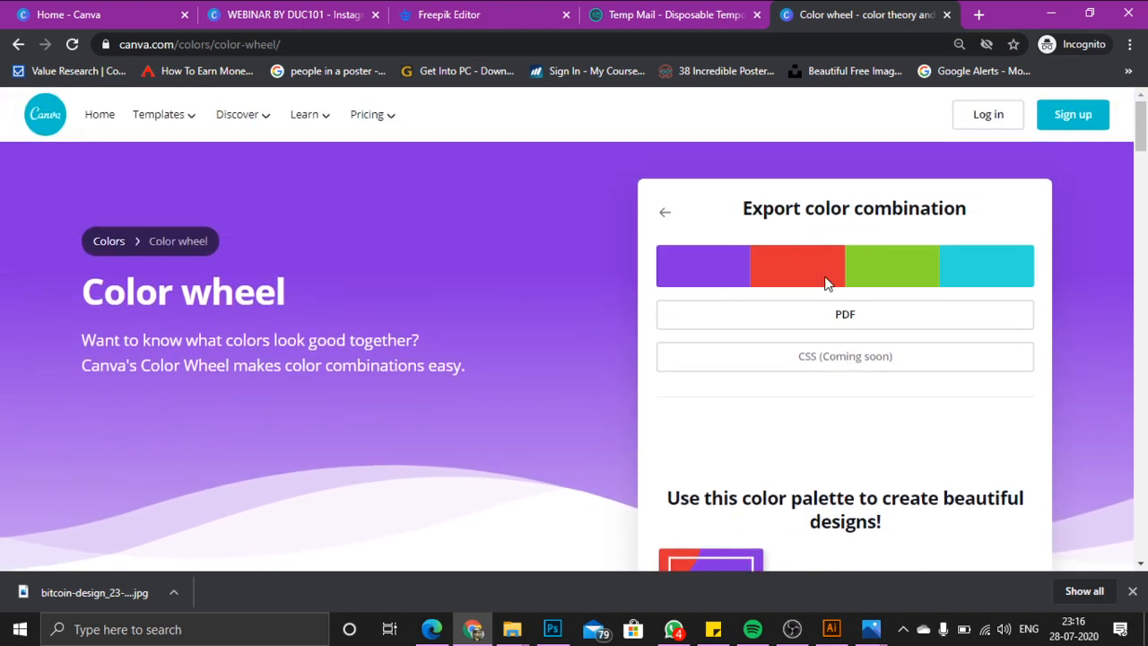
# Examine the sample designs made with the Tetradic palette on the export page and start Canva from them
pyautogui.scroll(-7, 843, 296)
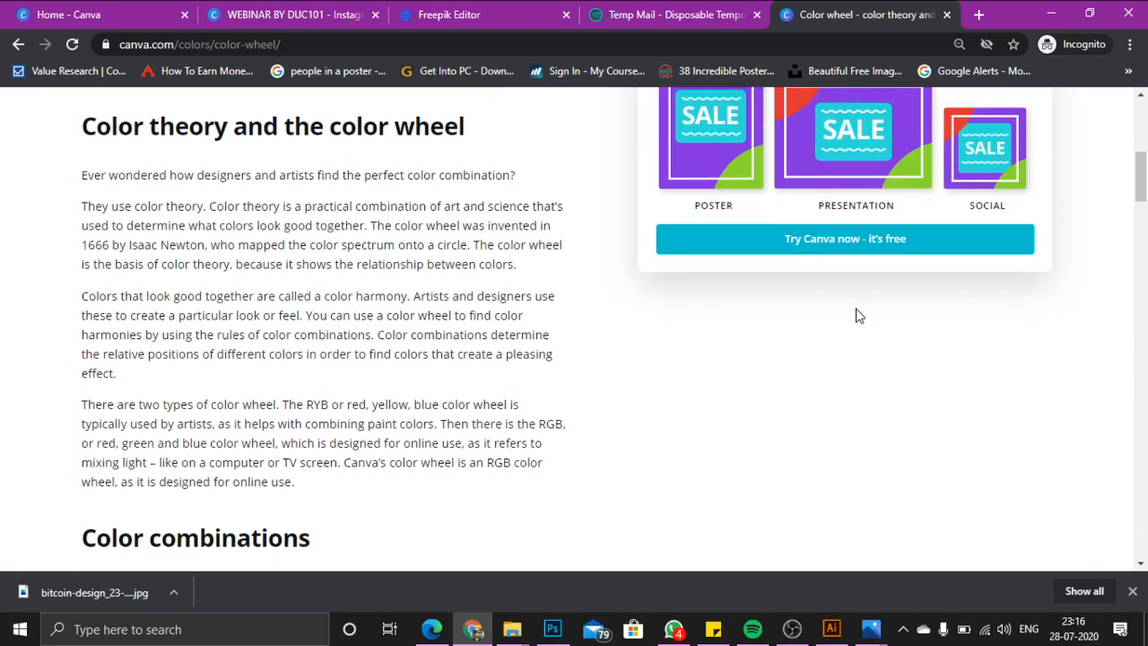
pyautogui.scroll(3, 855, 313)
pyautogui.click(850, 413)
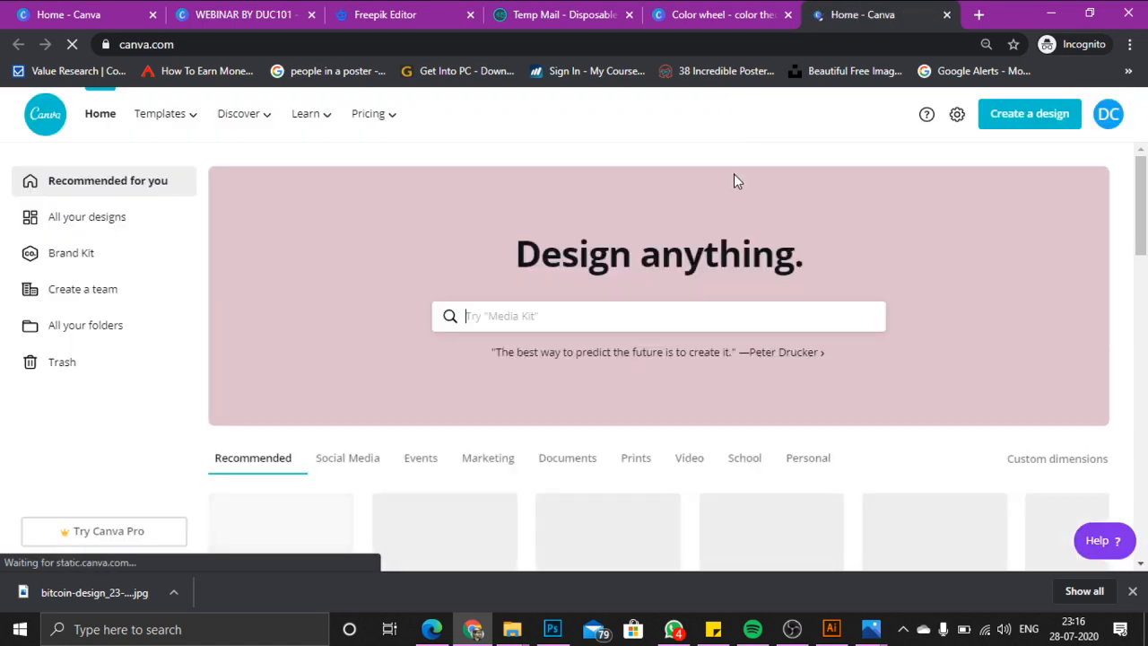
# Return to the Color wheel page and go back from the export view to the Tetradic palette's hex codes
pyautogui.click(379, 13)
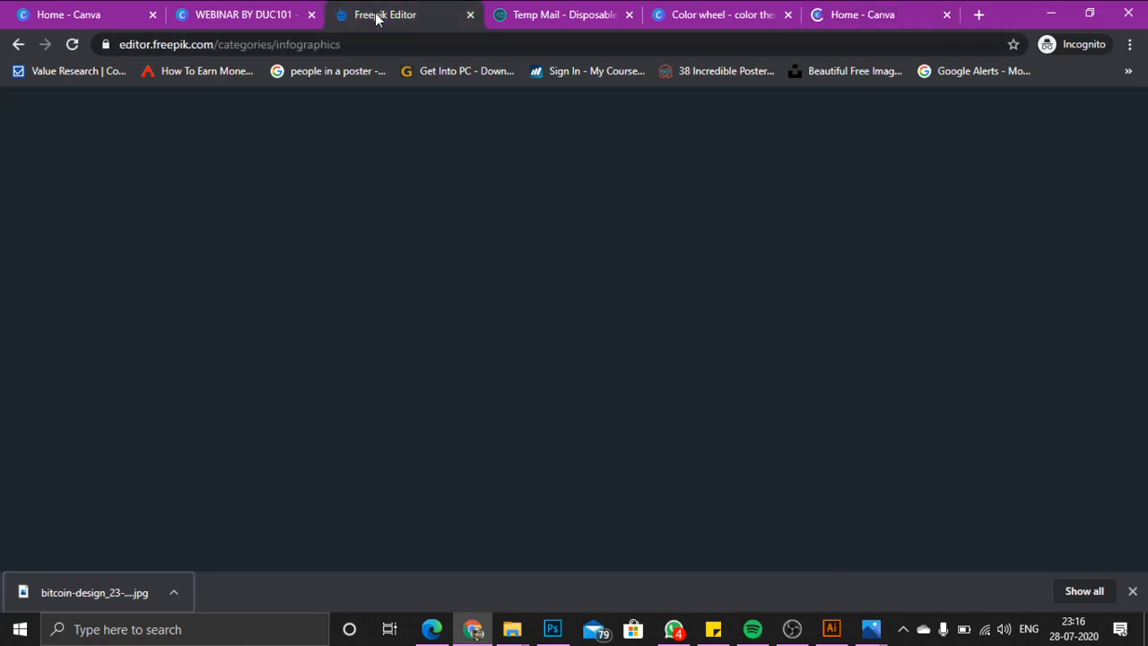
pyautogui.click(240, 13)
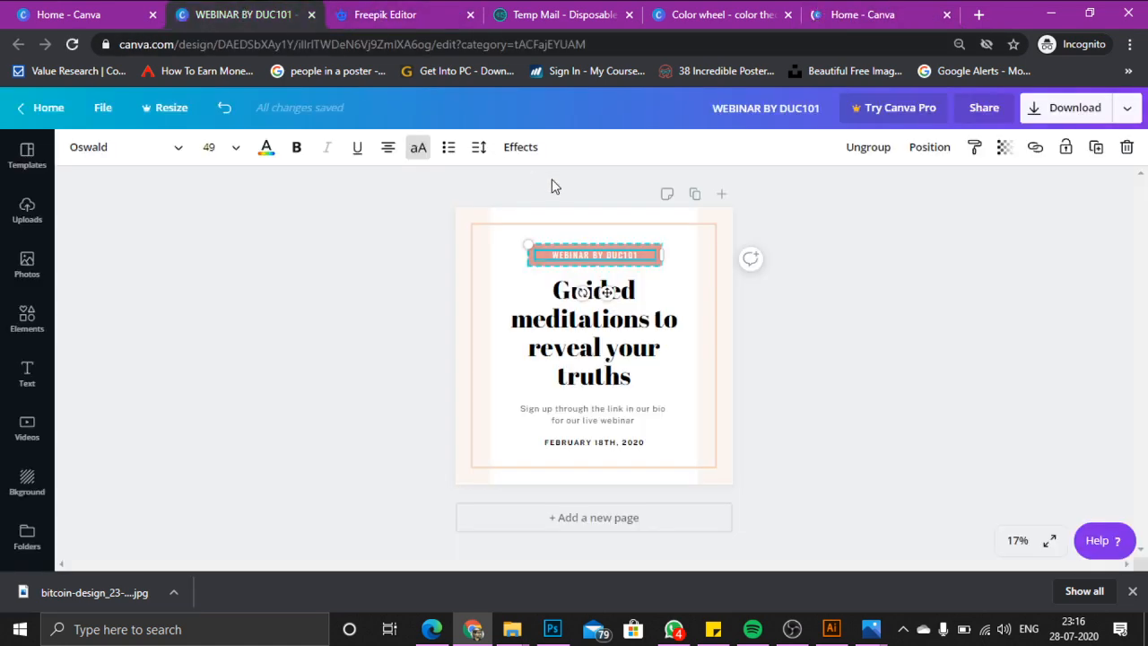
pyautogui.click(71, 9)
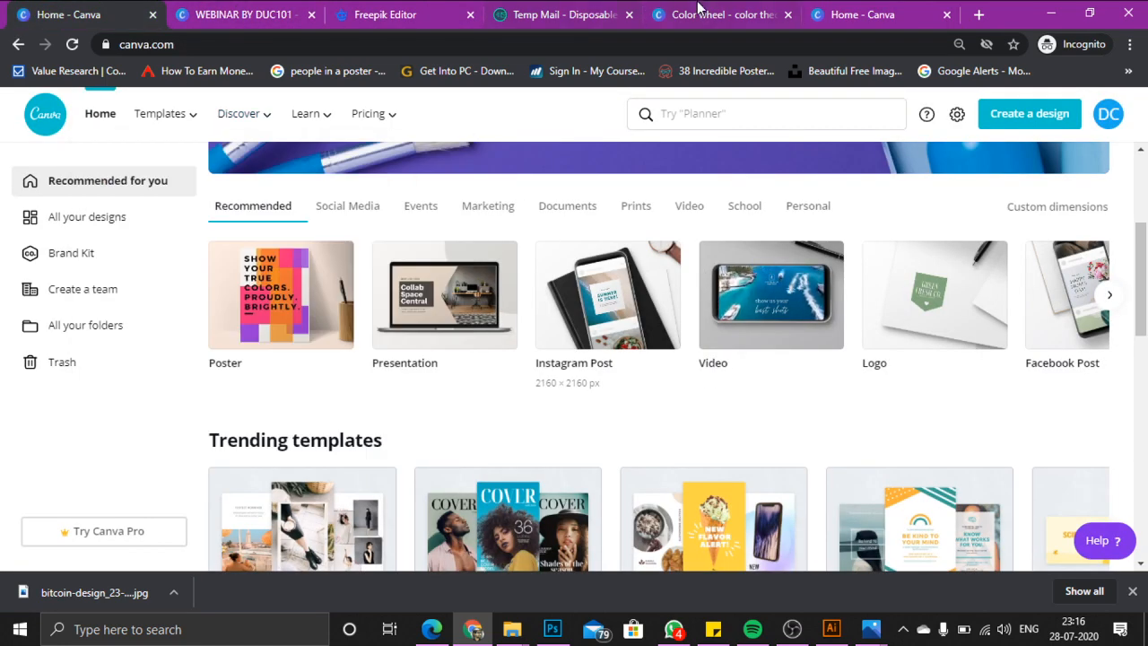
pyautogui.click(697, 7)
pyautogui.scroll(4, 869, 397)
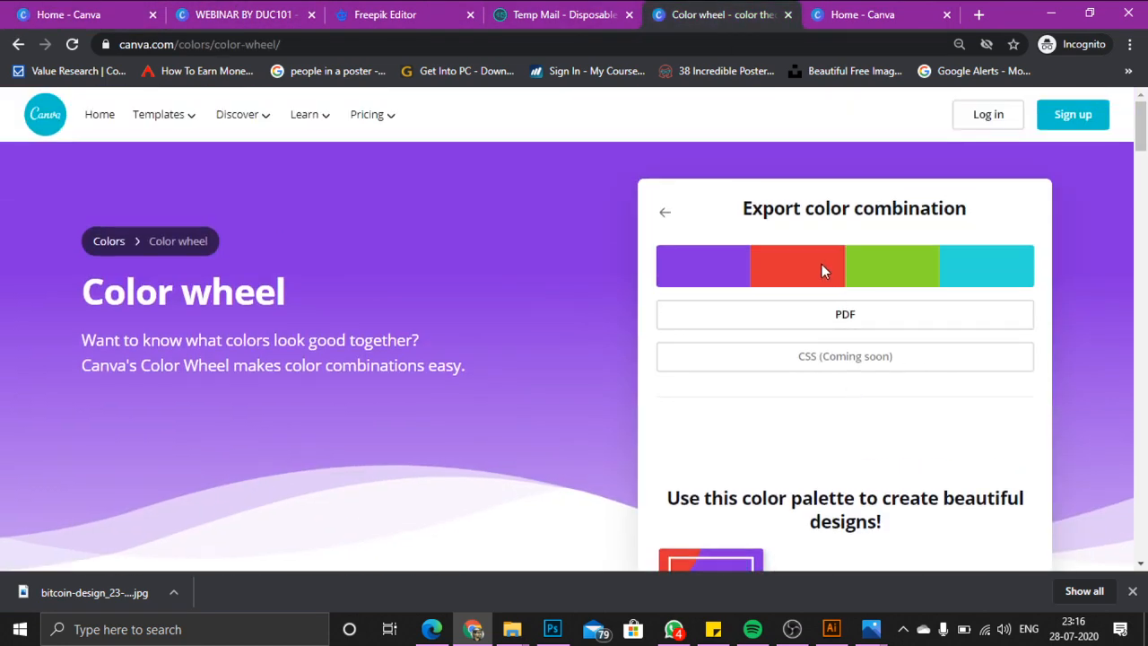
pyautogui.click(659, 219)
pyautogui.scroll(-4, 786, 379)
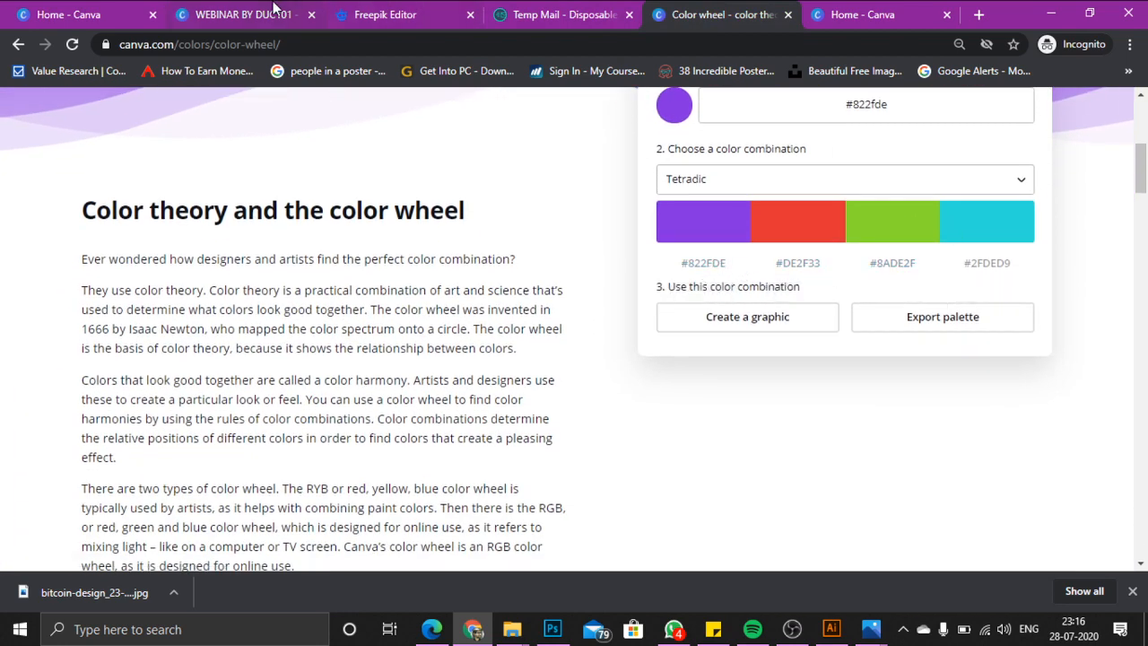
# Open the text colour options for the banner in the webinar design and clear the wrongly pasted text from the colour search
pyautogui.click(193, 9)
pyautogui.click(267, 148)
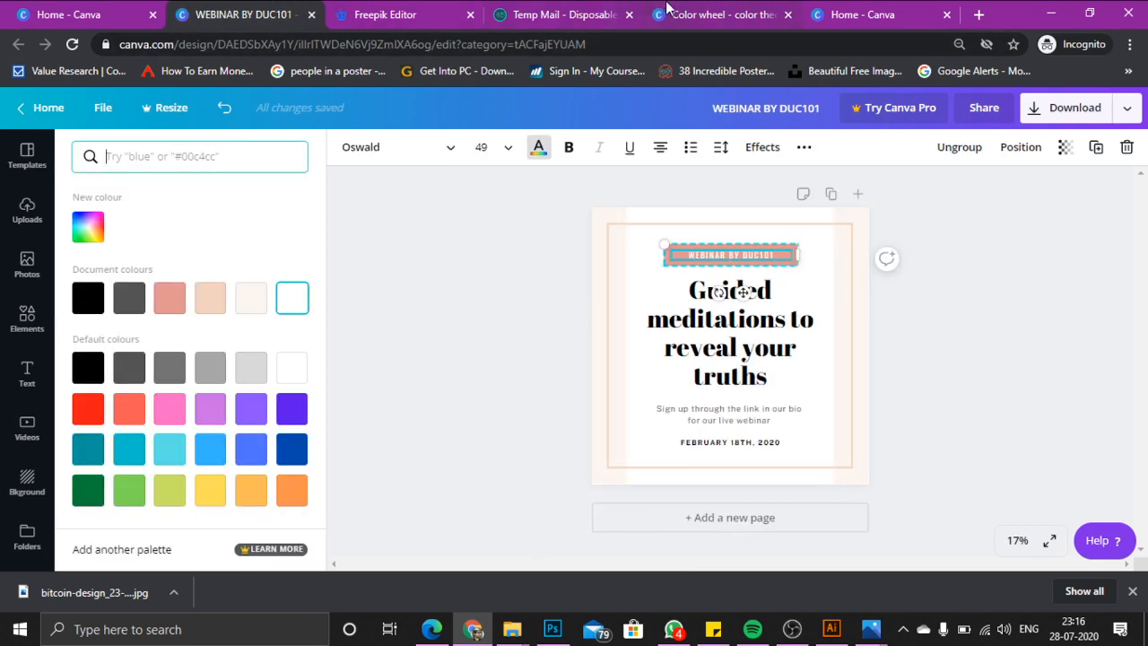
pyautogui.hotkey('ctrl', 'v')
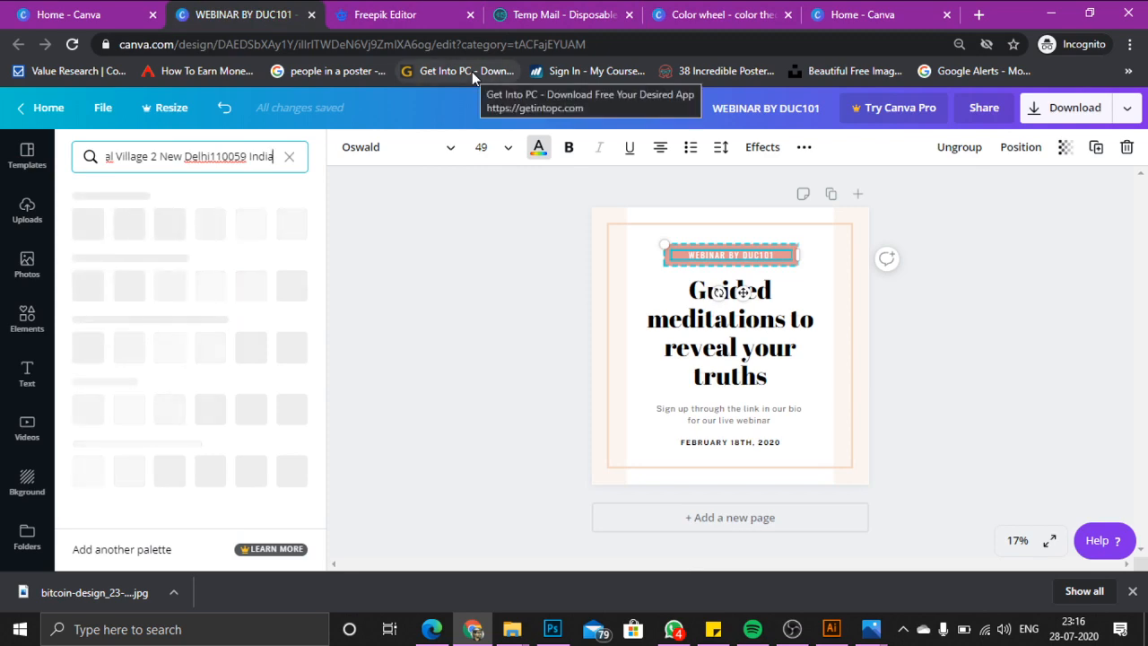
pyautogui.hotkey('ctrl', 'a')
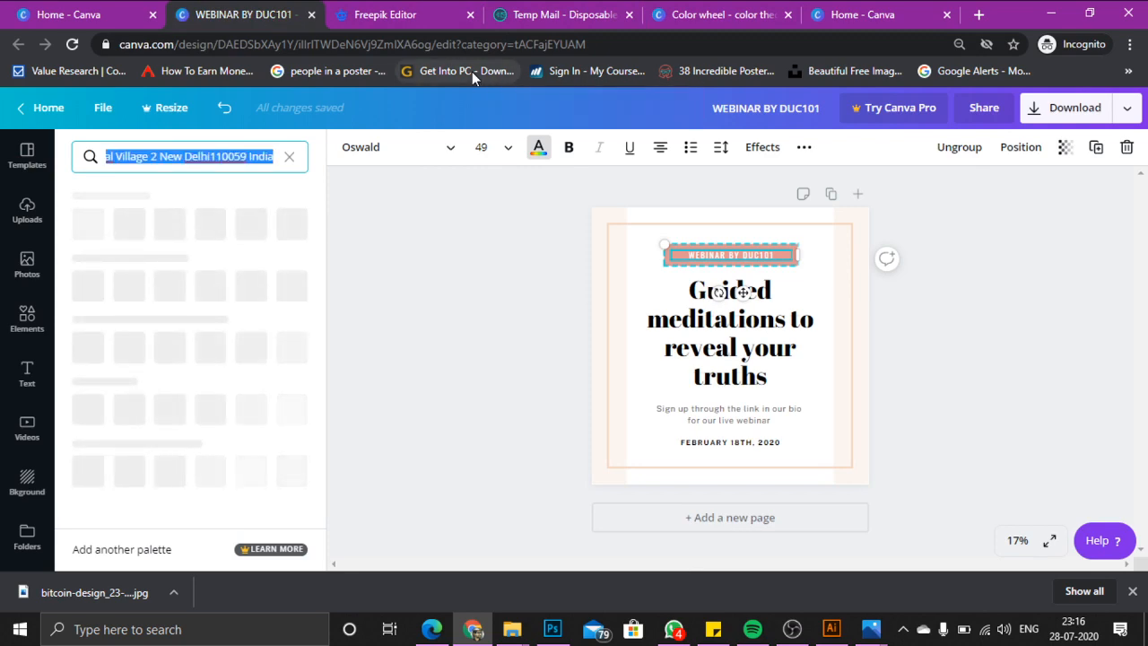
pyautogui.press('BackSpace')
# Copy #DE2F33 from the Color wheel's Tetradic palette and try it as the banner's text colour in the webinar design
pyautogui.click(711, 11)
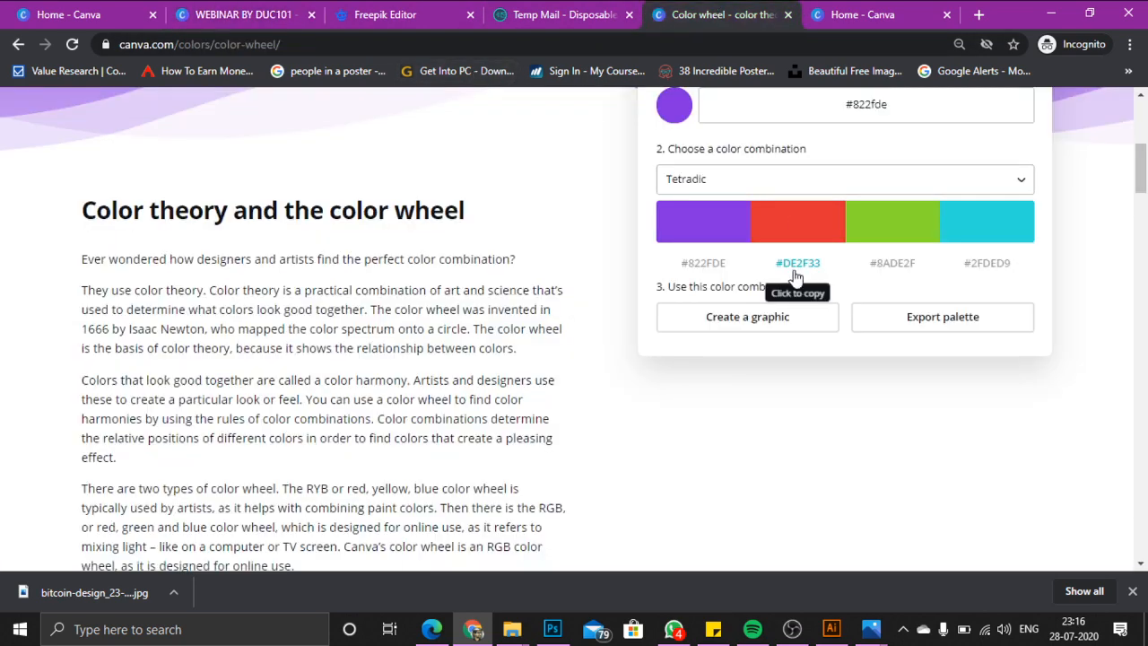
pyautogui.click(573, 16)
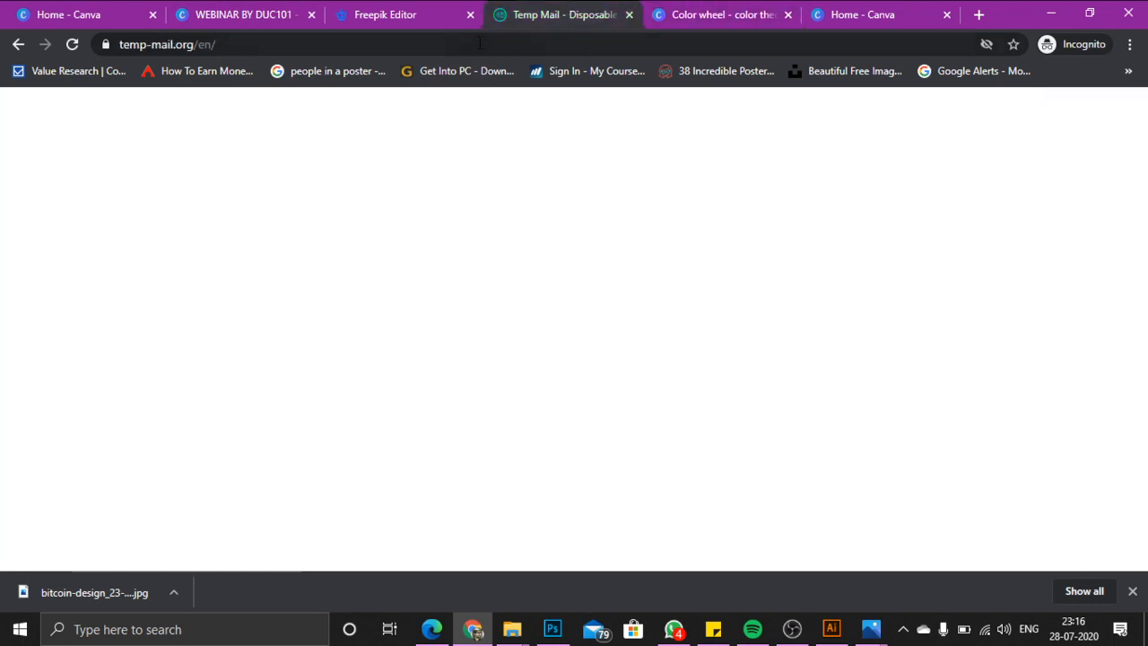
pyautogui.click(230, 11)
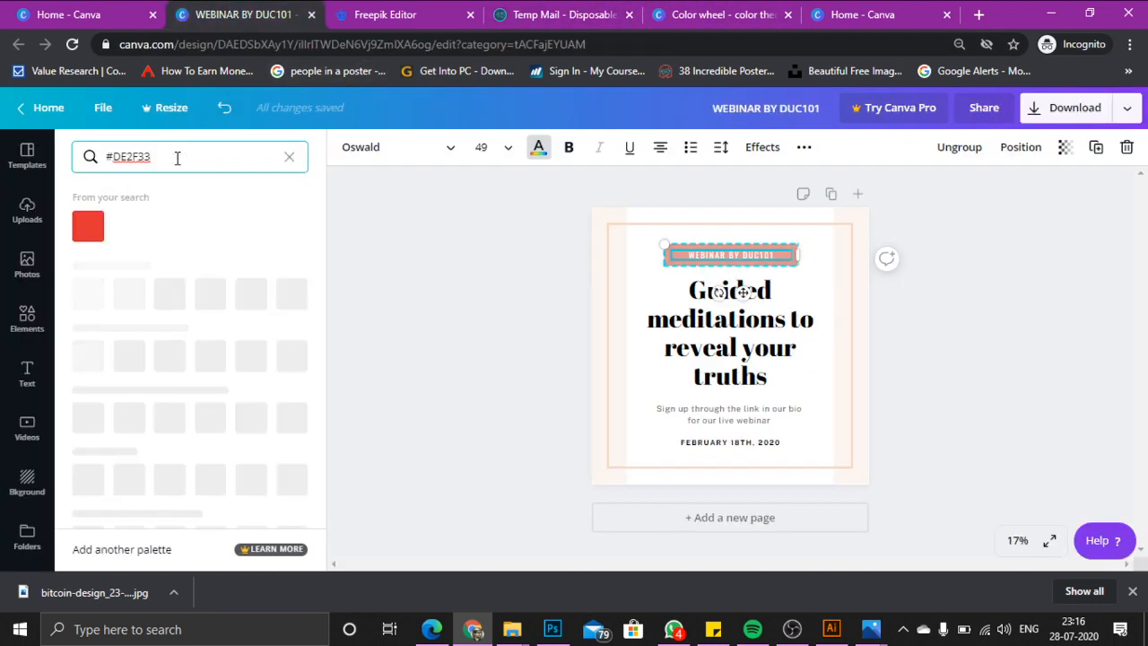
pyautogui.click(99, 232)
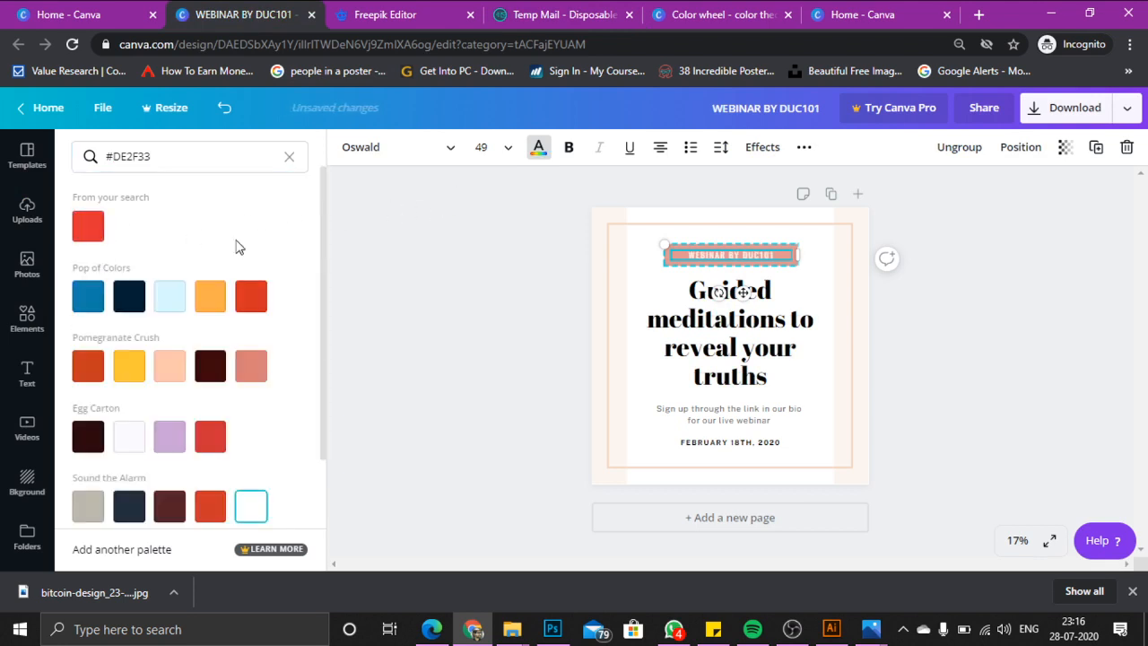
pyautogui.click(361, 260)
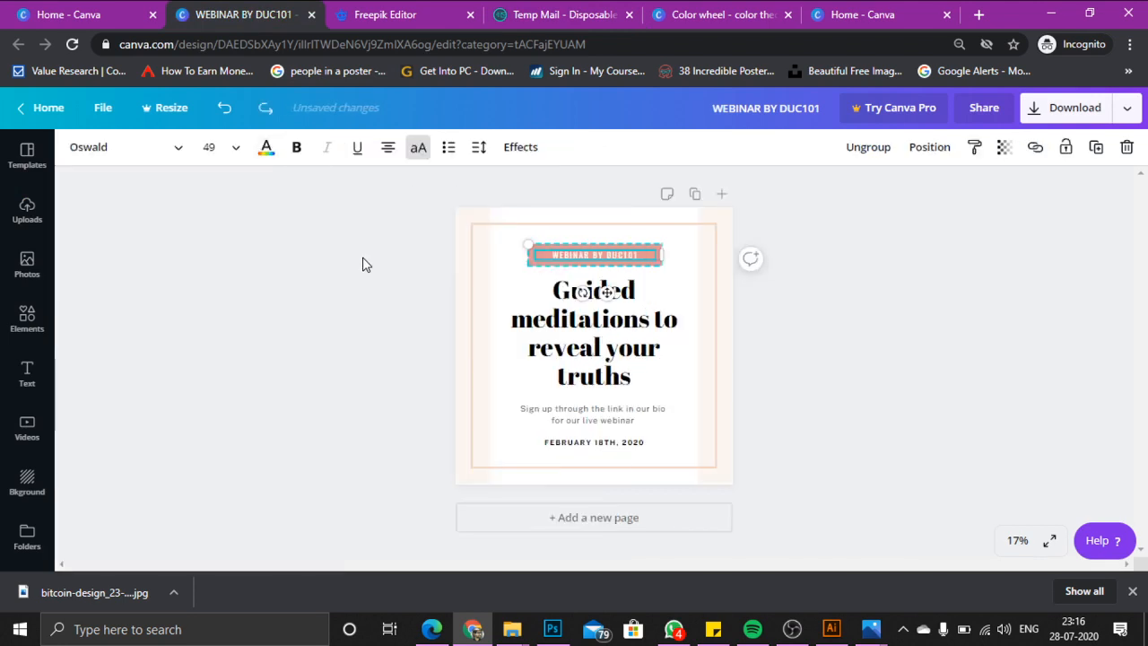
# Try bold on the WEBINAR BY DUC101 banner text and cycle through its alignments, ending on centred
pyautogui.click(561, 257)
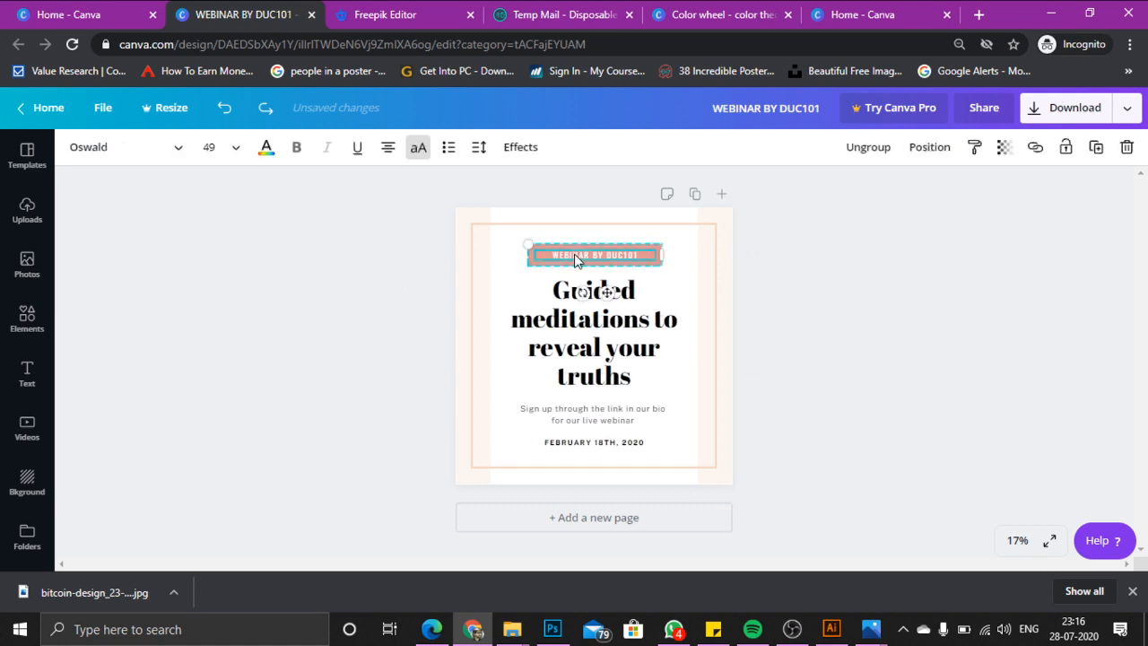
pyautogui.click(303, 156)
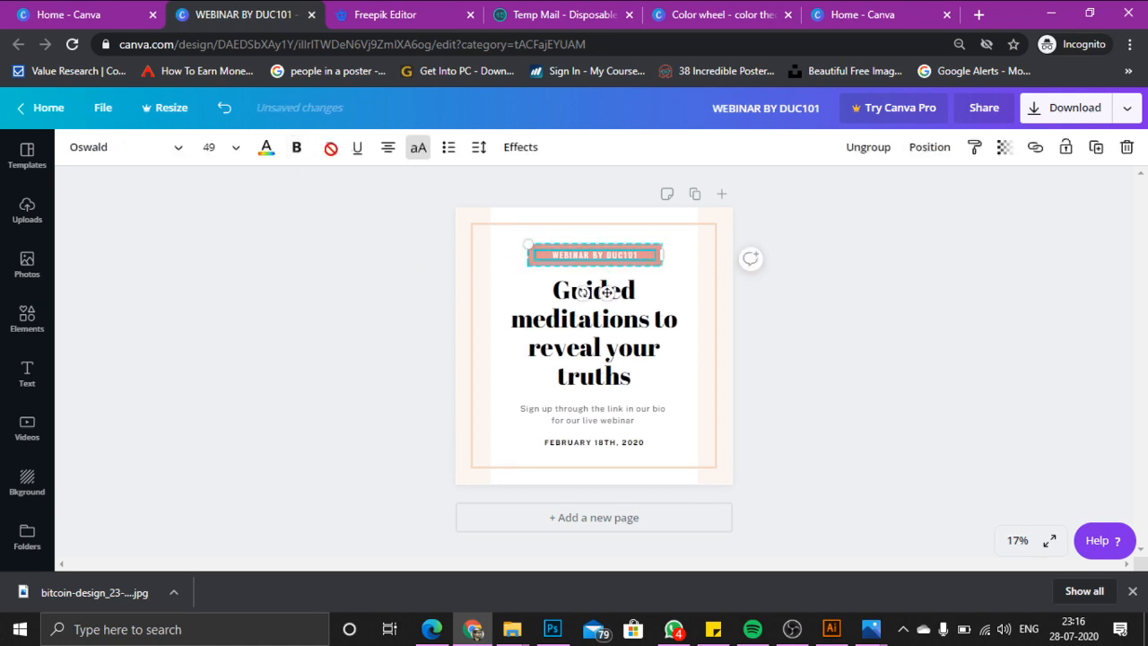
pyautogui.click(388, 158)
pyautogui.click(388, 157)
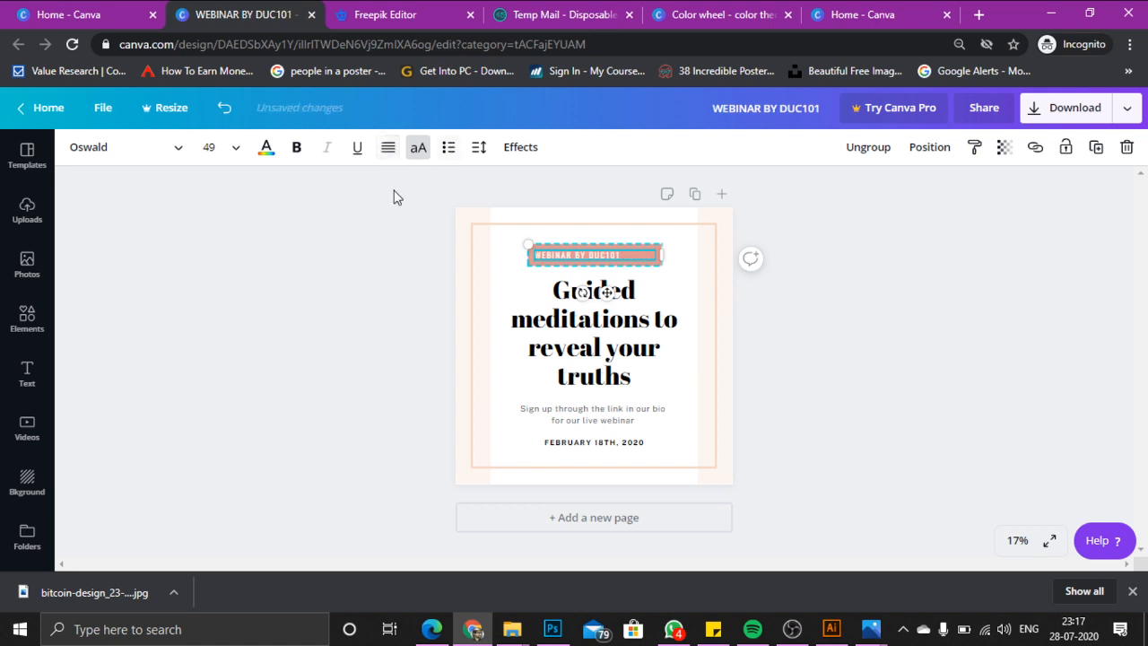
pyautogui.click(398, 156)
pyautogui.click(398, 157)
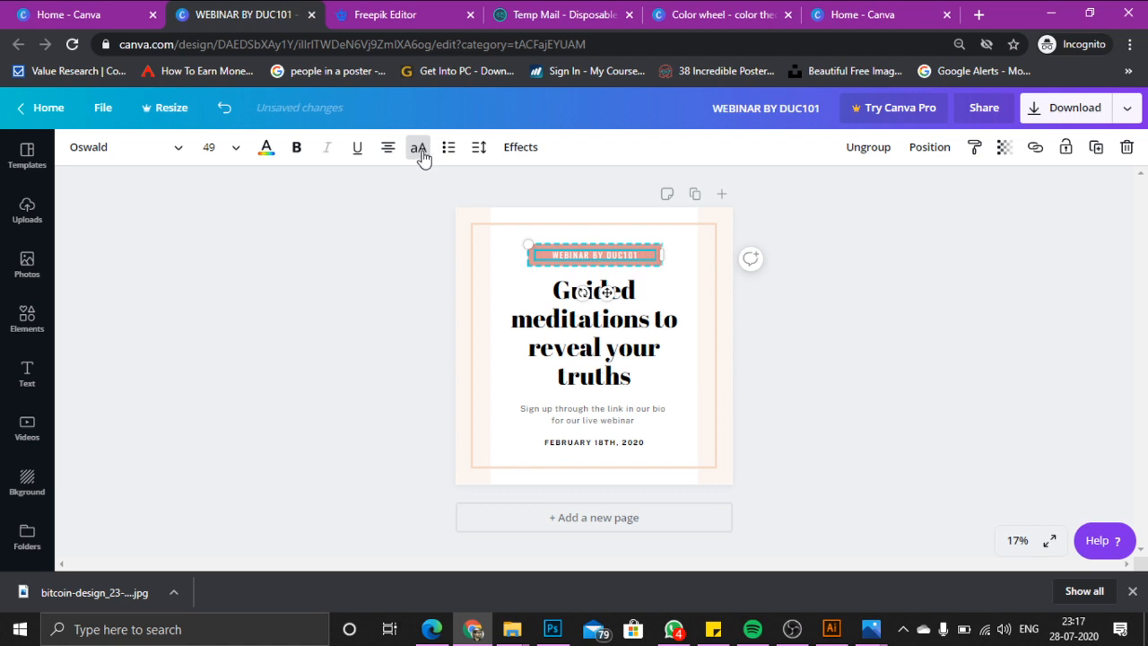
# Try the uppercase toggle and a bulleted list on the banner text, ending without bullets
pyautogui.click(422, 157)
pyautogui.click(450, 149)
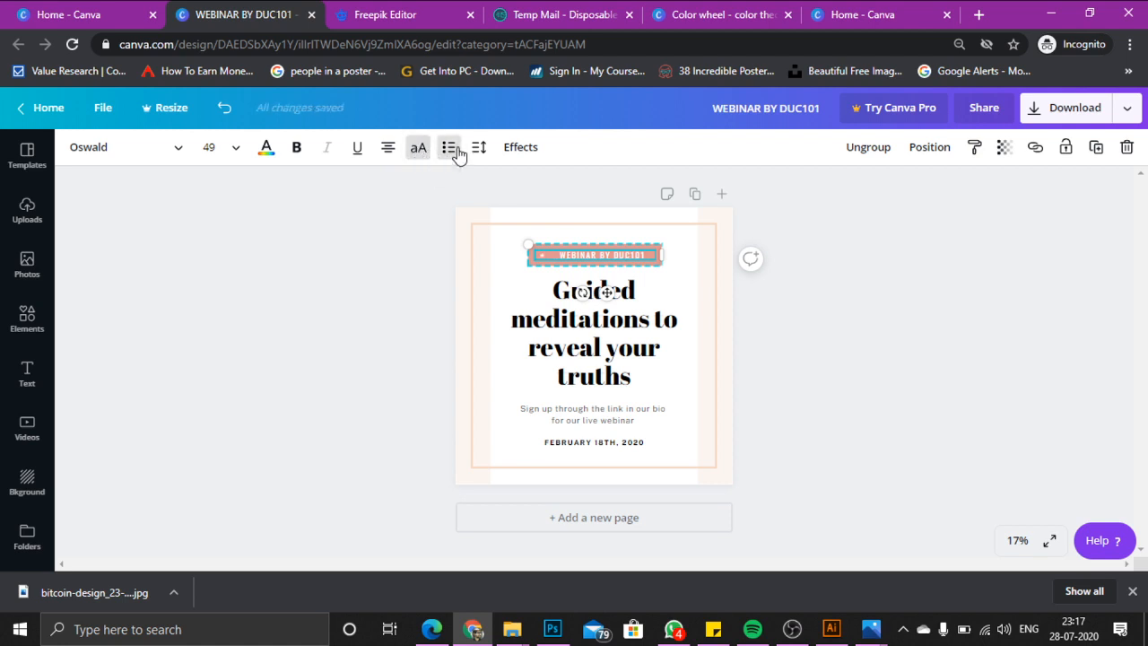
pyautogui.click(455, 152)
# Slightly increase the letter spacing of the WEBINAR BY DUC101 banner text
pyautogui.click(481, 150)
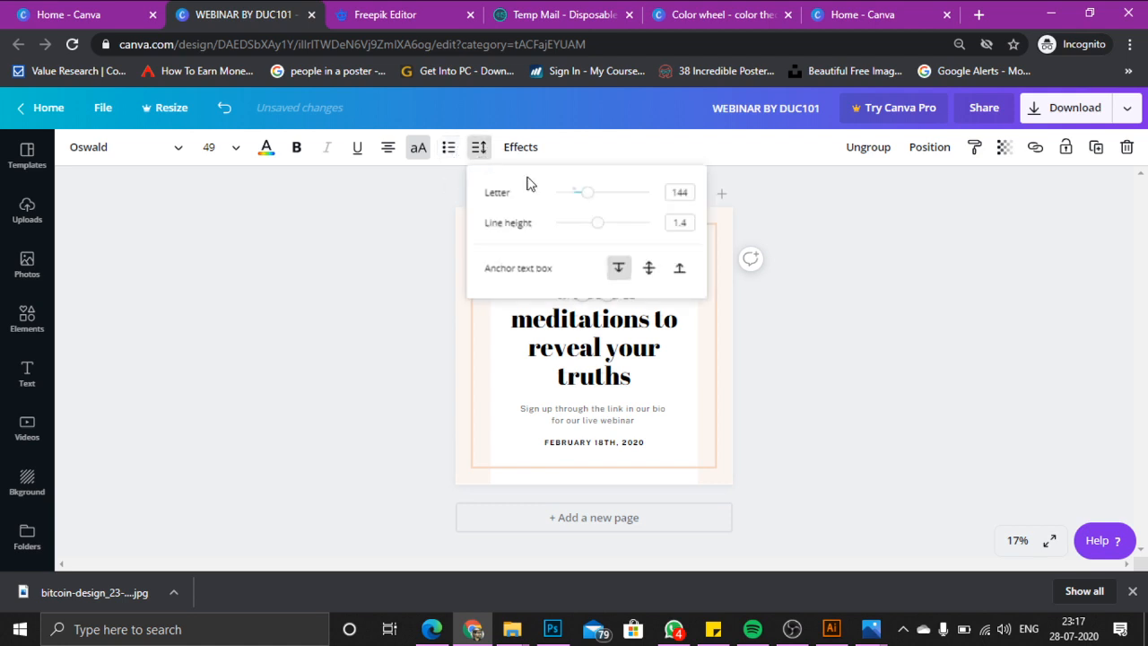
pyautogui.moveTo(592, 201)
pyautogui.mouseDown()
pyautogui.moveTo(632, 199)
pyautogui.moveTo(597, 205)
pyautogui.mouseUp()
pyautogui.click(426, 216)
# Set the "Guided meditations to reveal your truths" heading's letter spacing to 94 and its line height to 1.07
pyautogui.click(546, 331)
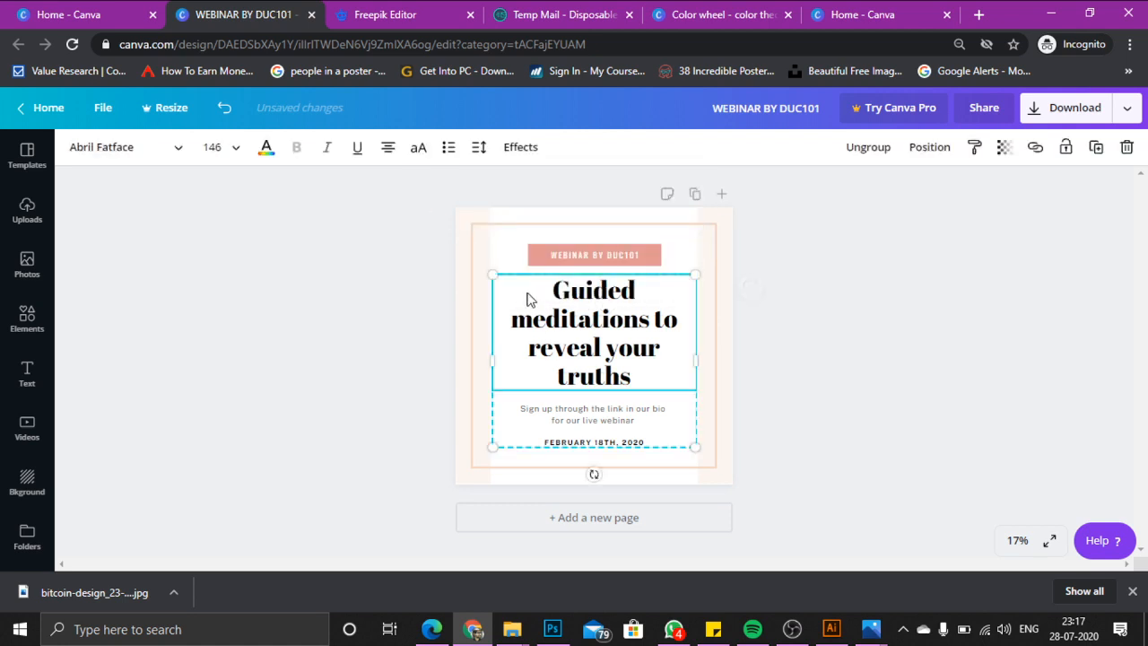
pyautogui.click(480, 149)
pyautogui.moveTo(574, 199); pyautogui.dragTo(583, 235)
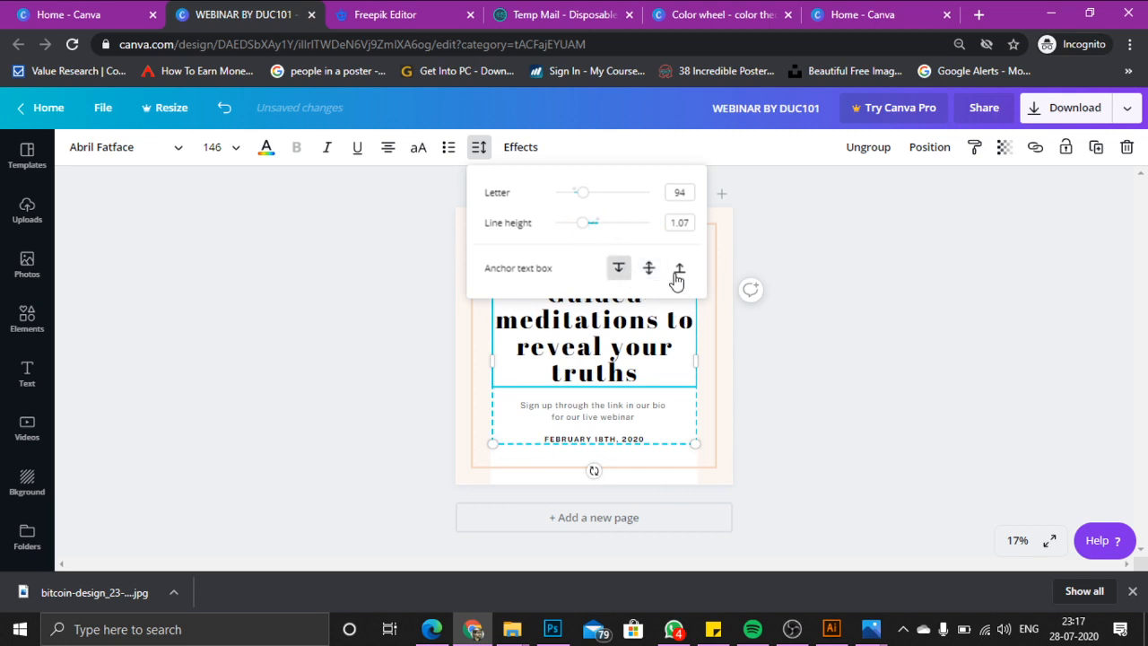
# Anchor the heading's text box at its middle and reduce the line height slightly further
pyautogui.click(631, 266)
pyautogui.click(646, 271)
pyautogui.moveTo(589, 228); pyautogui.dragTo(583, 266)
pyautogui.click(461, 246)
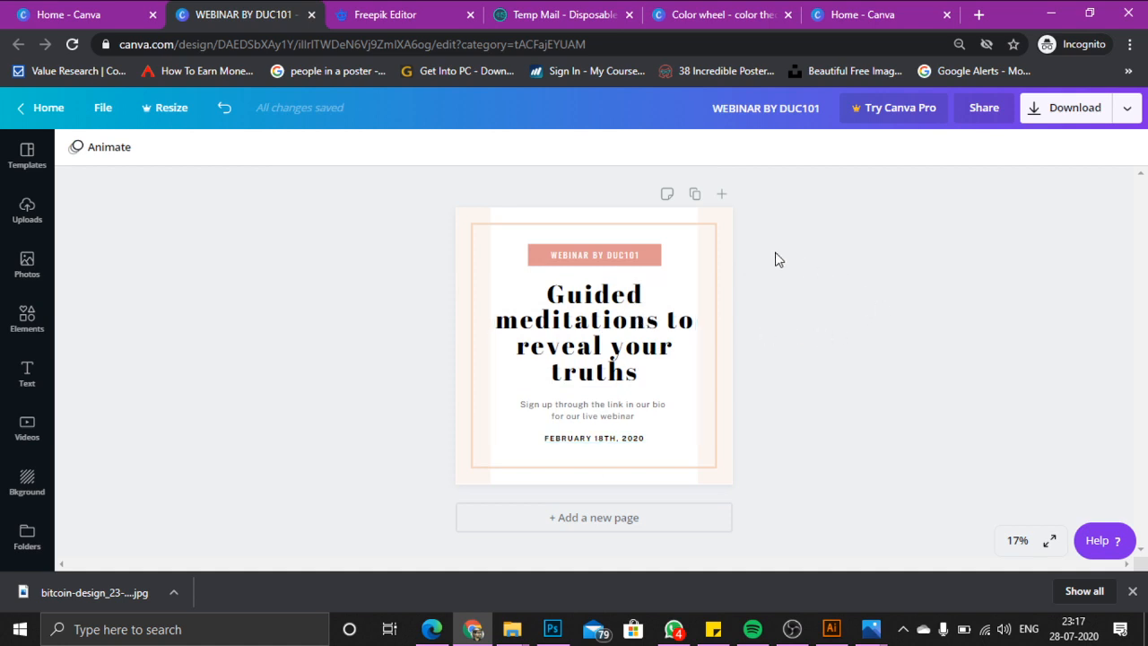
# Try the Shadow and Lift text effects on the heading, lowering the intensity of Lift
pyautogui.click(572, 318)
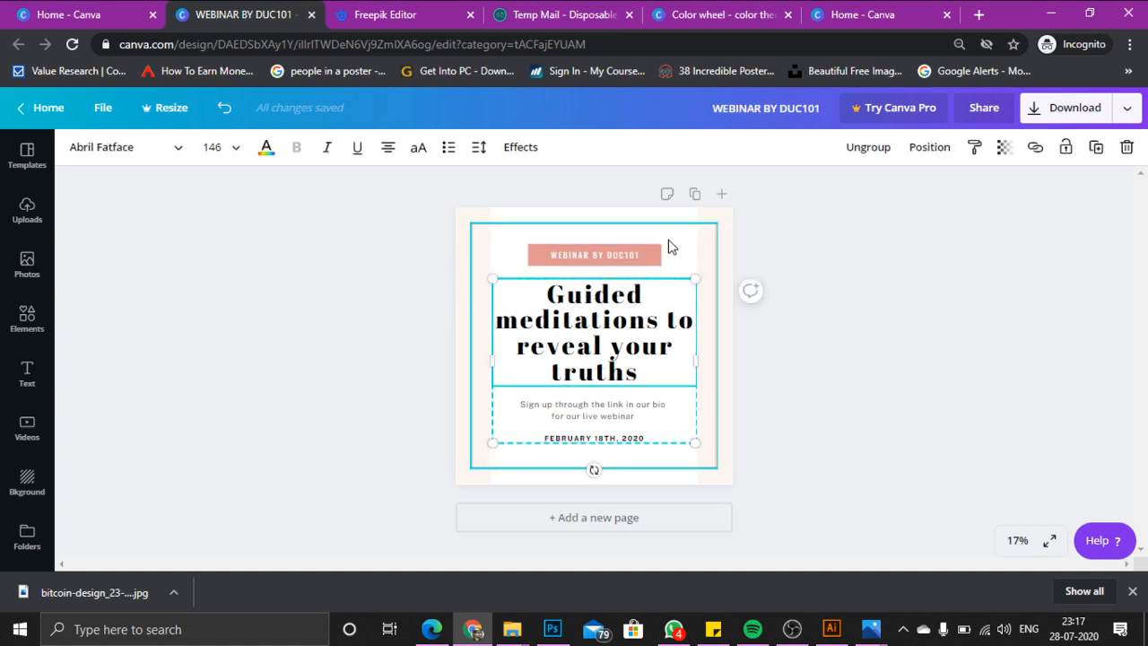
pyautogui.click(520, 147)
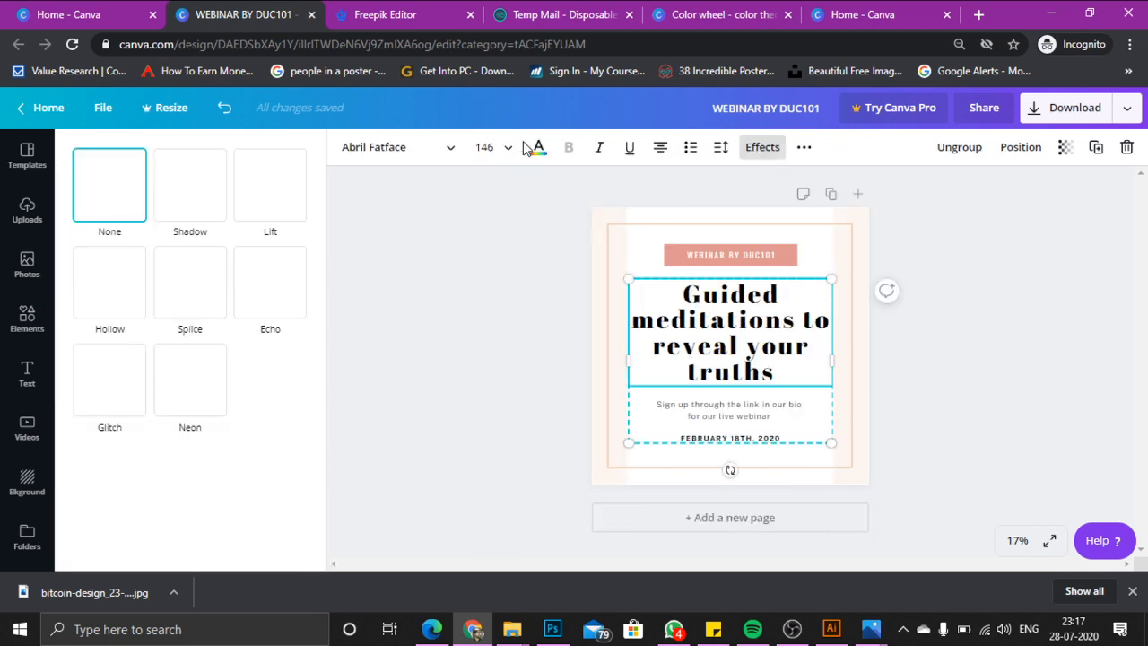
pyautogui.click(197, 196)
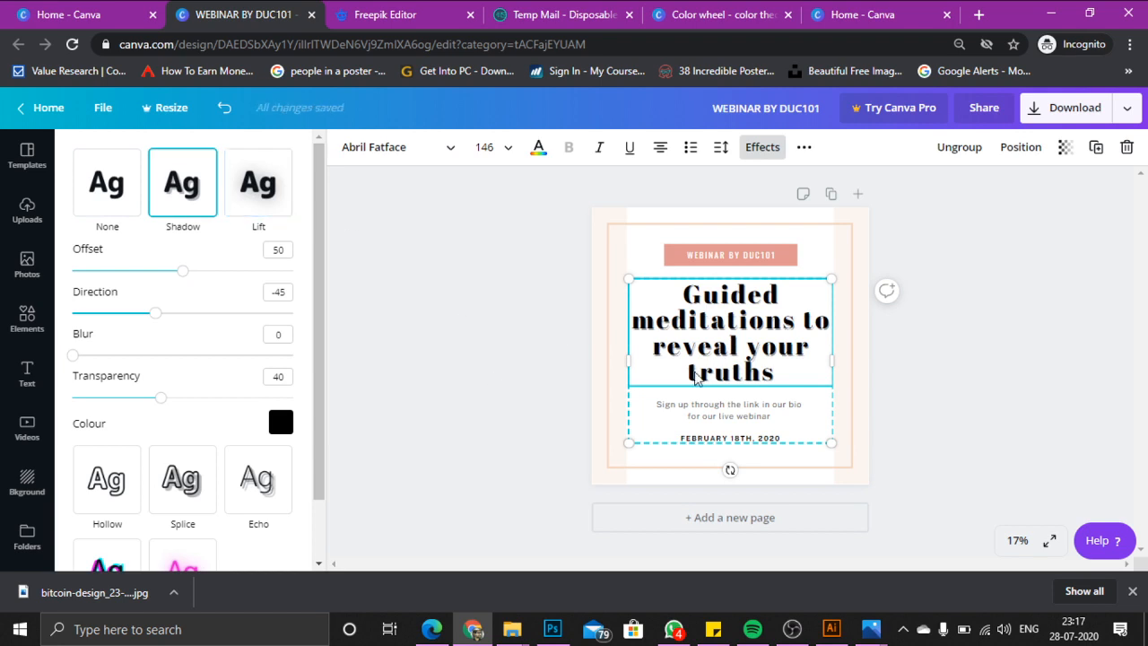
pyautogui.click(274, 204)
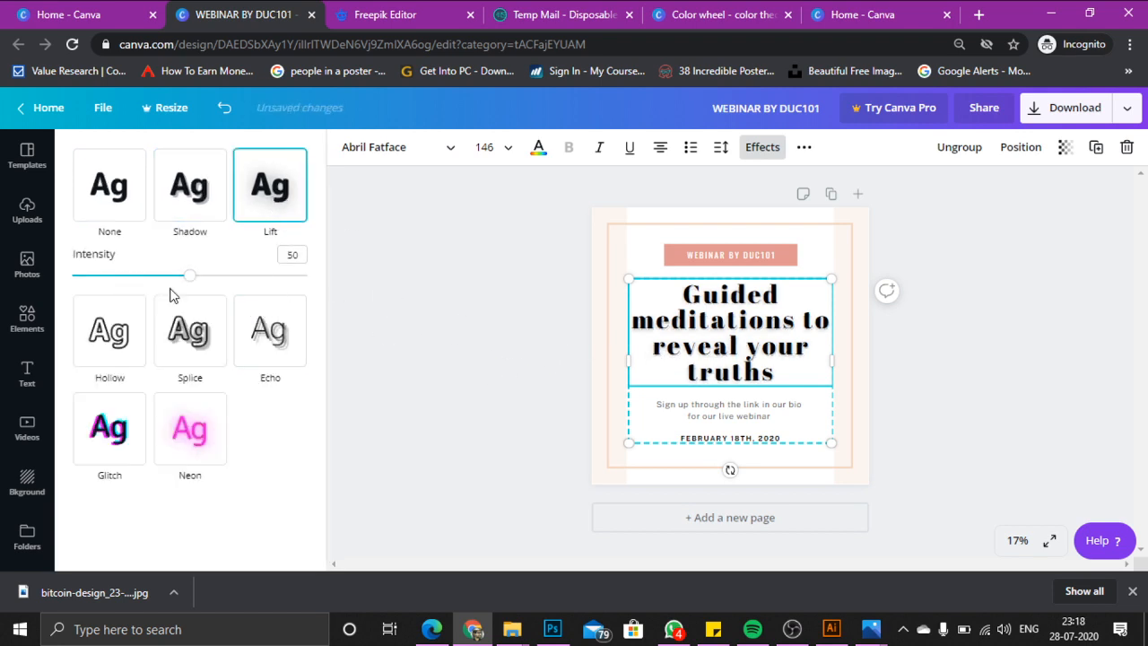
pyautogui.moveTo(202, 278); pyautogui.dragTo(97, 301)
# Try the Hollow, Splice, Echo, Glitch and Neon effects on the heading, adjusting the intensity of Neon
pyautogui.click(106, 329)
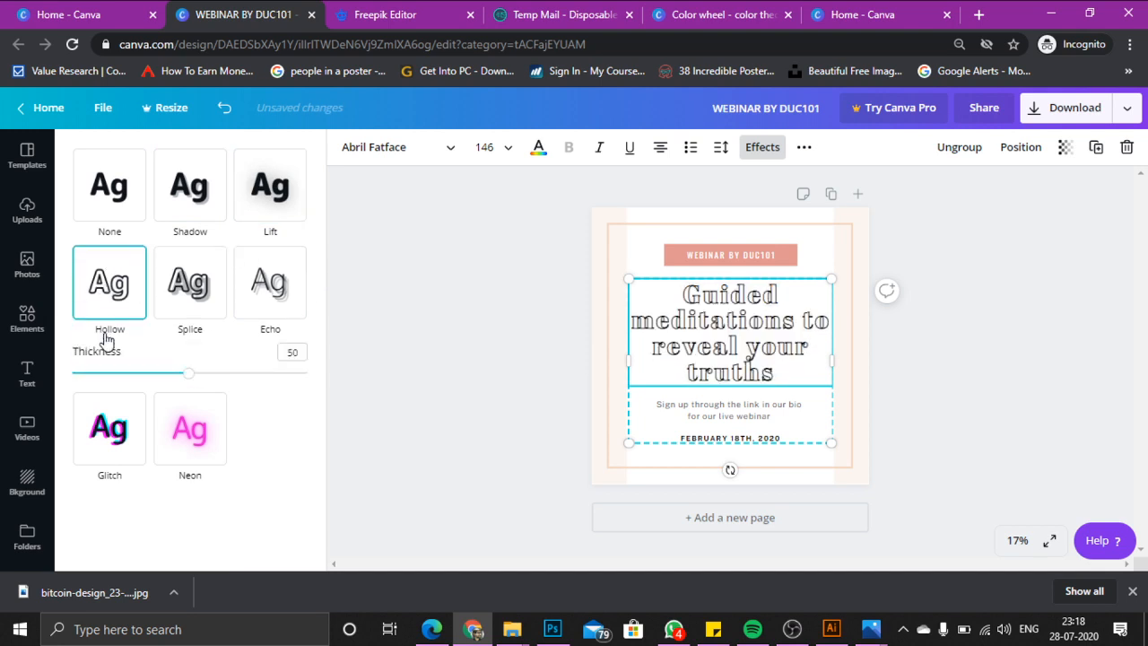
pyautogui.click(186, 305)
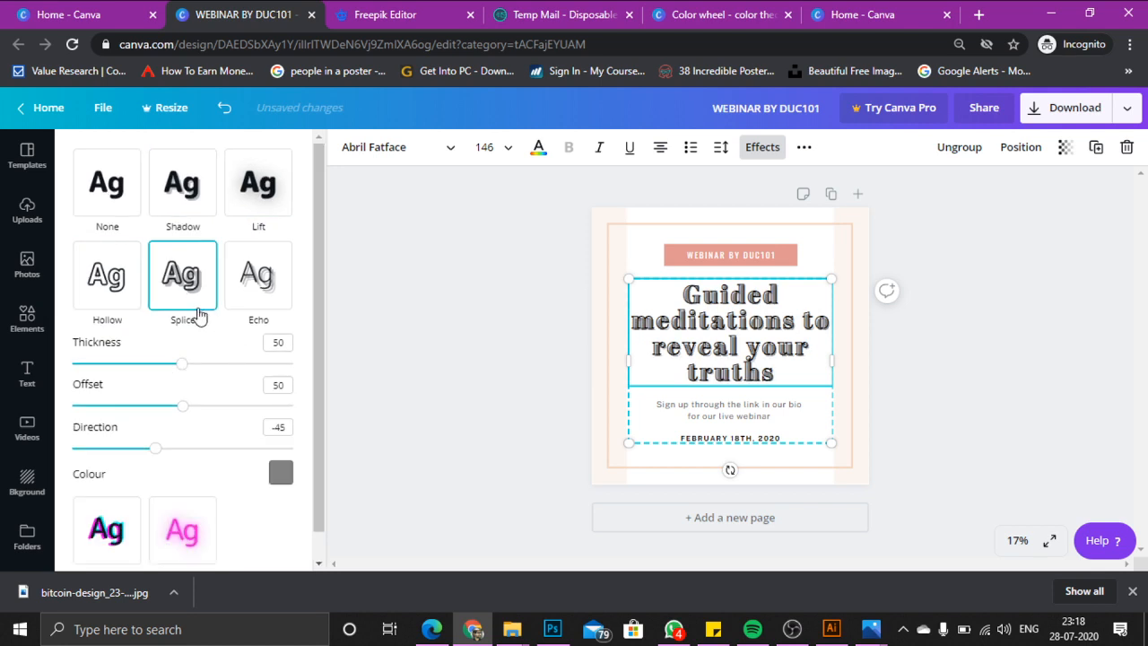
pyautogui.click(257, 294)
pyautogui.click(130, 466)
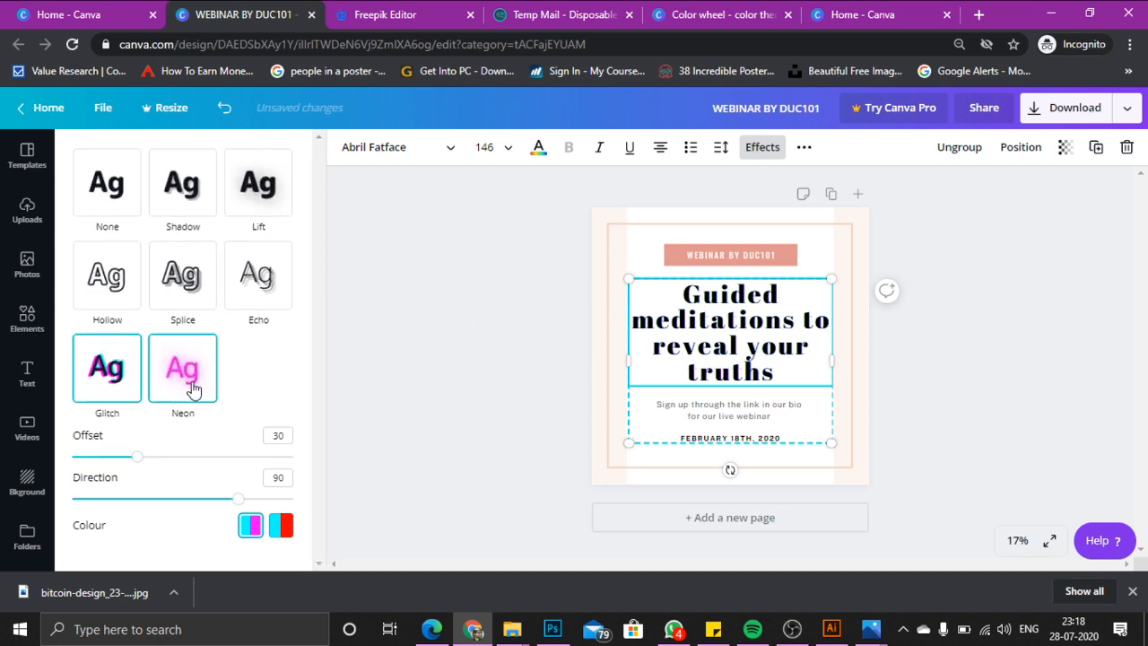
pyautogui.click(192, 389)
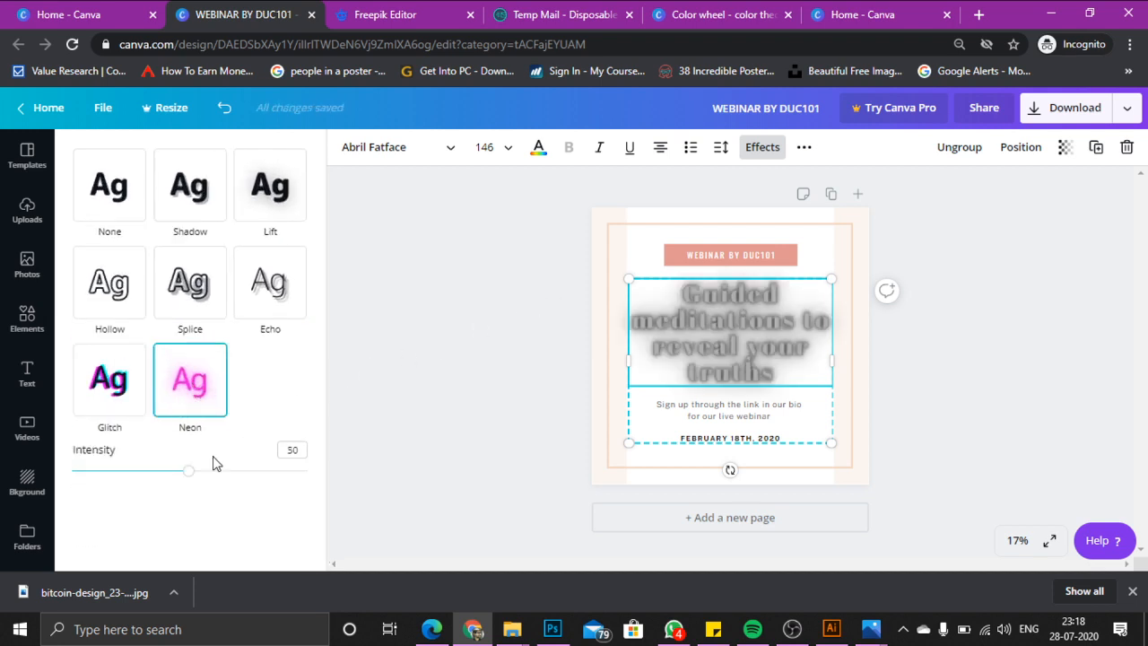
pyautogui.moveTo(190, 470)
pyautogui.mouseDown()
pyautogui.moveTo(73, 472)
pyautogui.moveTo(243, 475)
pyautogui.moveTo(209, 472)
pyautogui.mouseUp()
# Apply the Glitch effect to the heading, close the effects options and deselect the heading
pyautogui.click(104, 387)
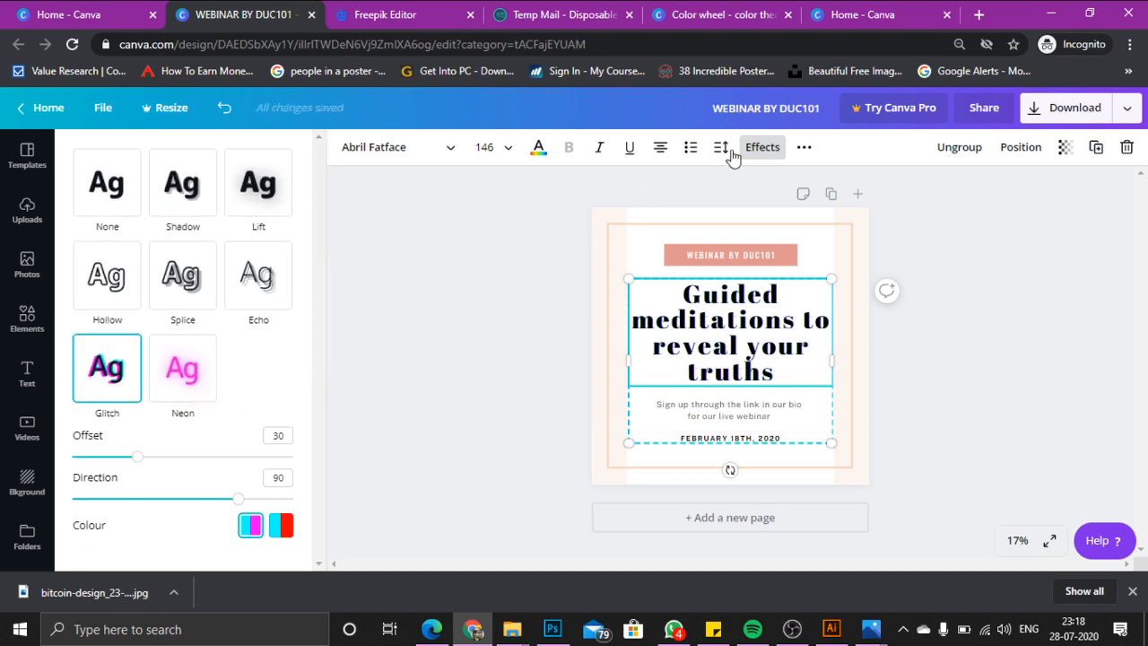
pyautogui.click(763, 147)
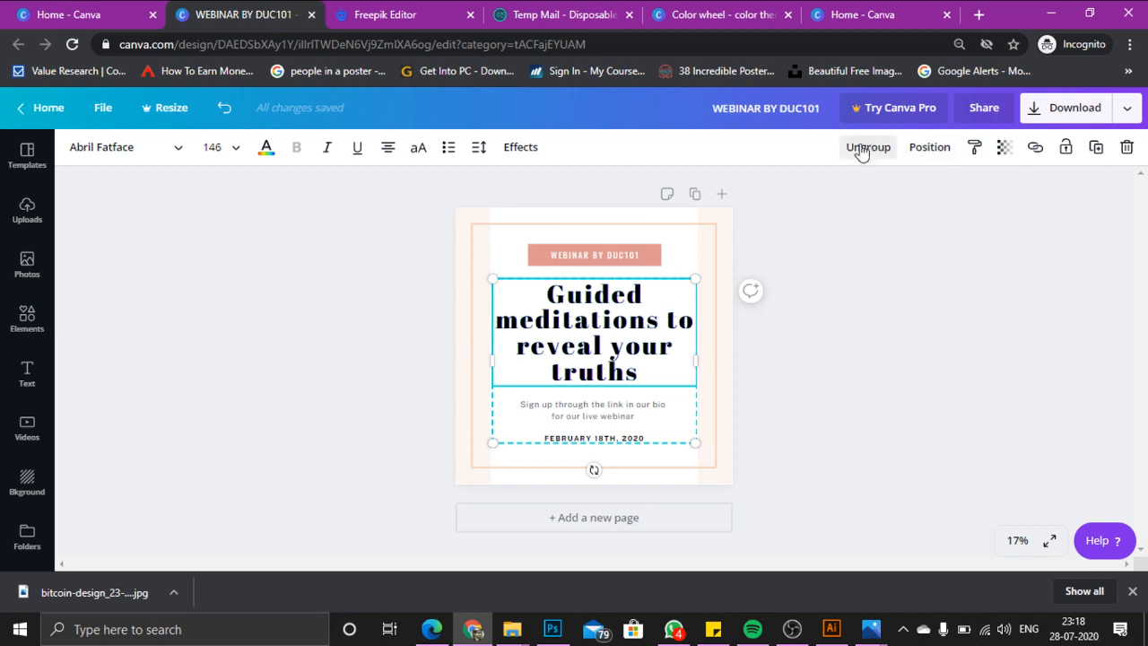
pyautogui.click(817, 316)
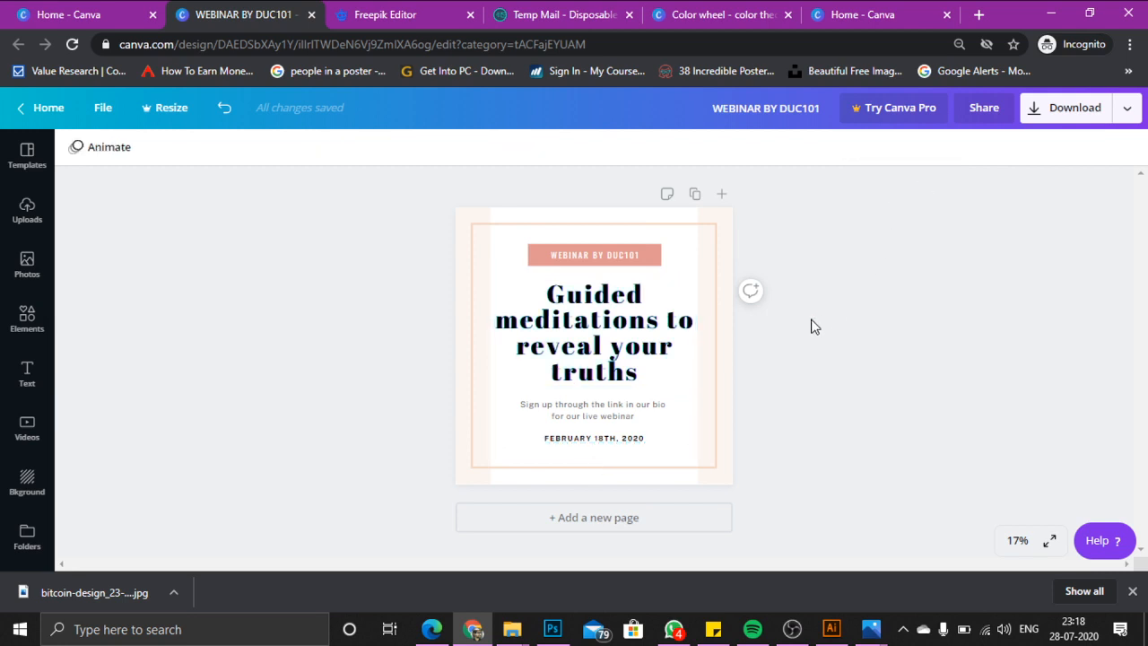
# Move the grouped heading and webinar details down, and nudge the group back up slightly
pyautogui.click(653, 372)
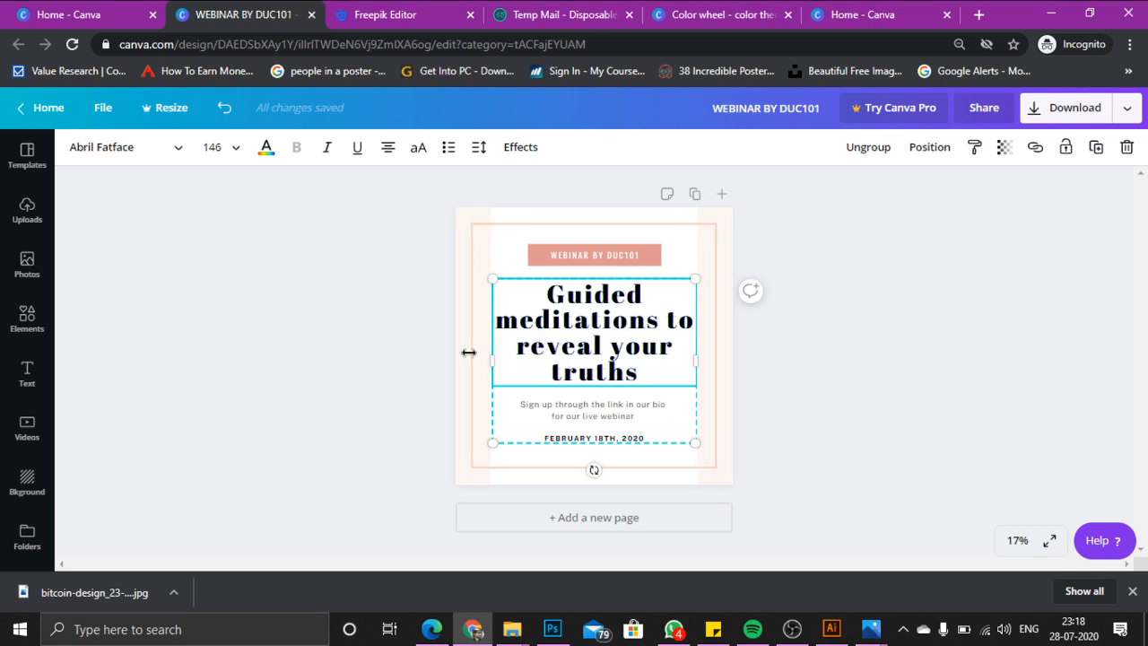
pyautogui.click(427, 340)
pyautogui.click(603, 354)
pyautogui.click(448, 381)
pyautogui.click(568, 357)
pyautogui.moveTo(625, 381); pyautogui.dragTo(619, 355)
pyautogui.click(790, 395)
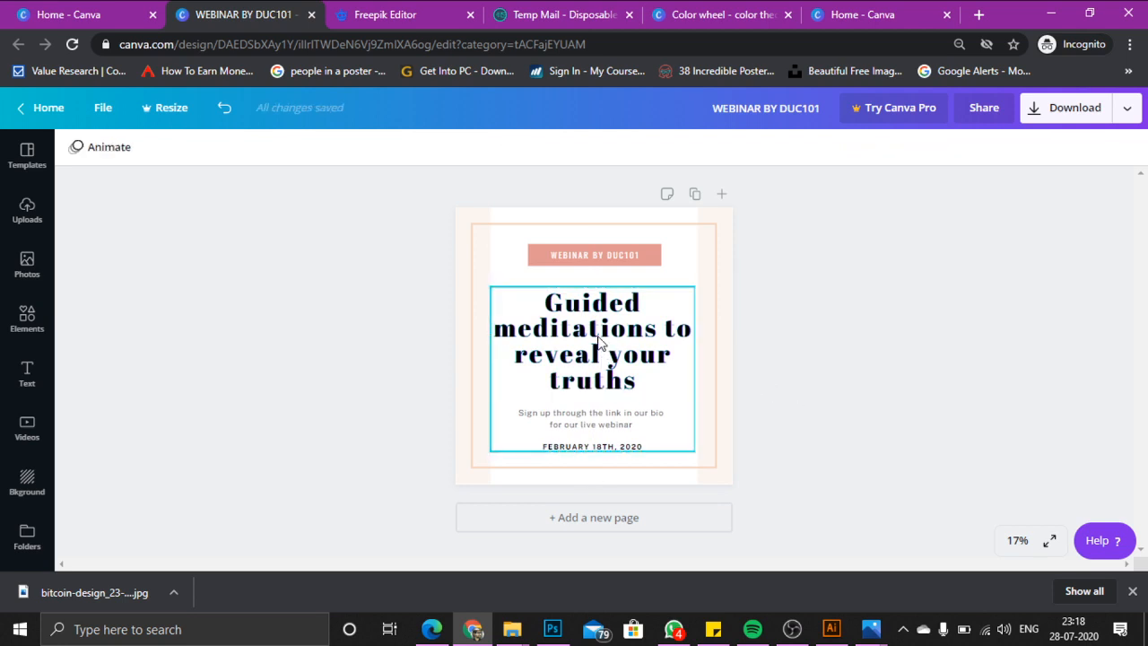
pyautogui.click(617, 350)
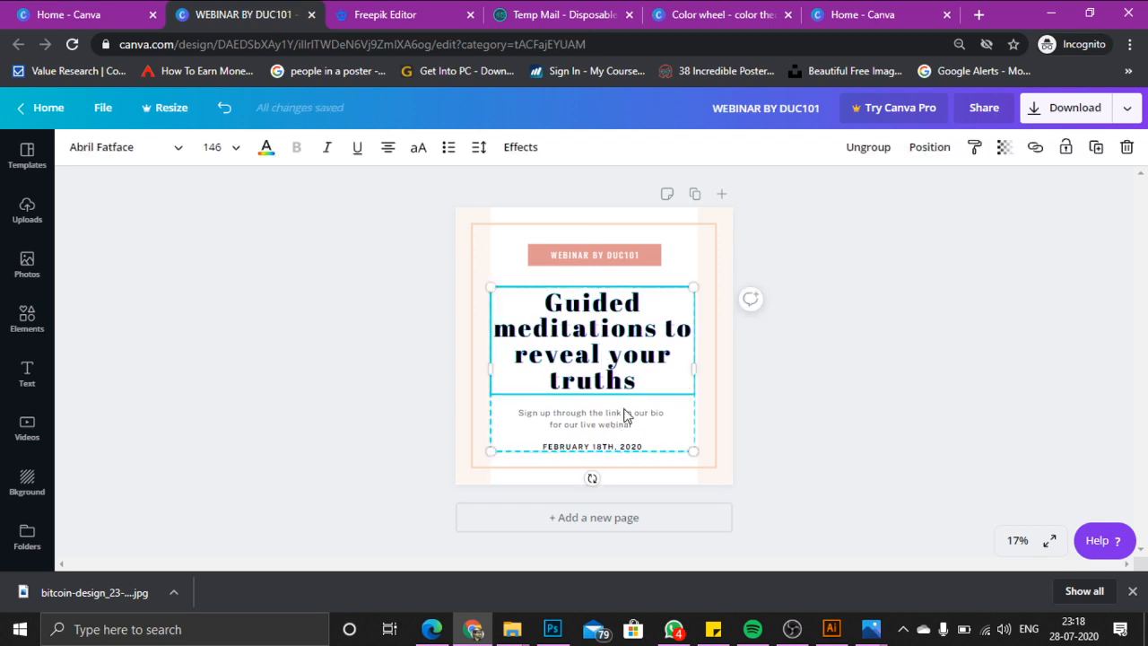
pyautogui.moveTo(610, 362); pyautogui.dragTo(609, 346)
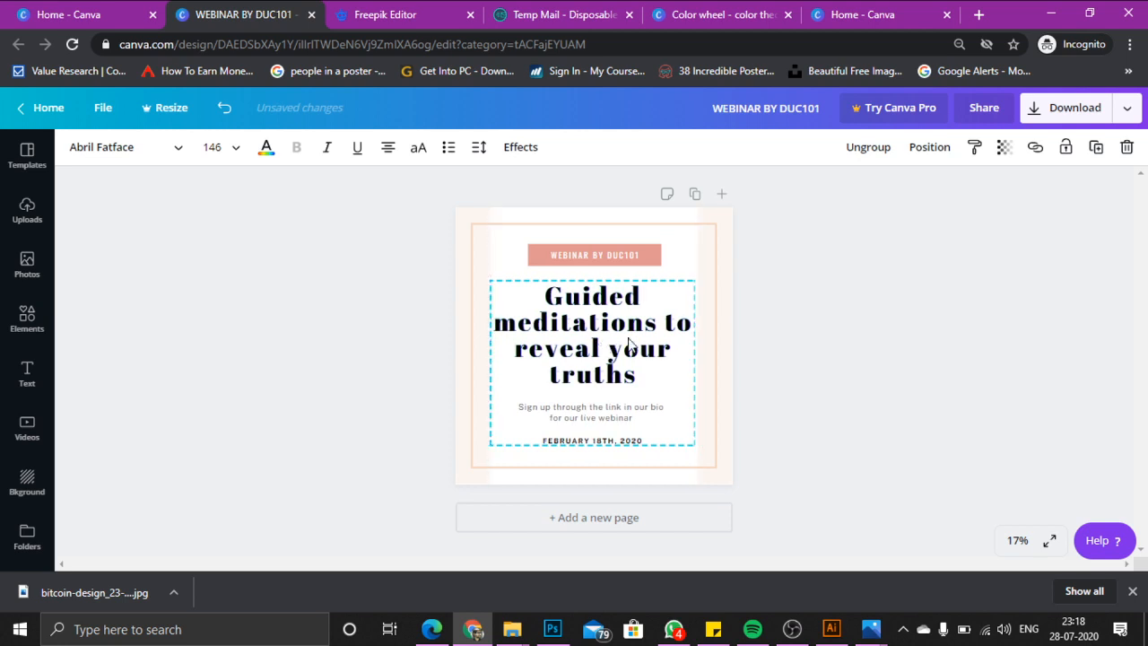
# Ungroup the heading from the webinar details and reposition the heading and sign-up text separately
pyautogui.click(866, 149)
pyautogui.click(791, 309)
pyautogui.moveTo(617, 375)
pyautogui.mouseDown()
pyautogui.moveTo(598, 332)
pyautogui.moveTo(610, 364)
pyautogui.mouseUp()
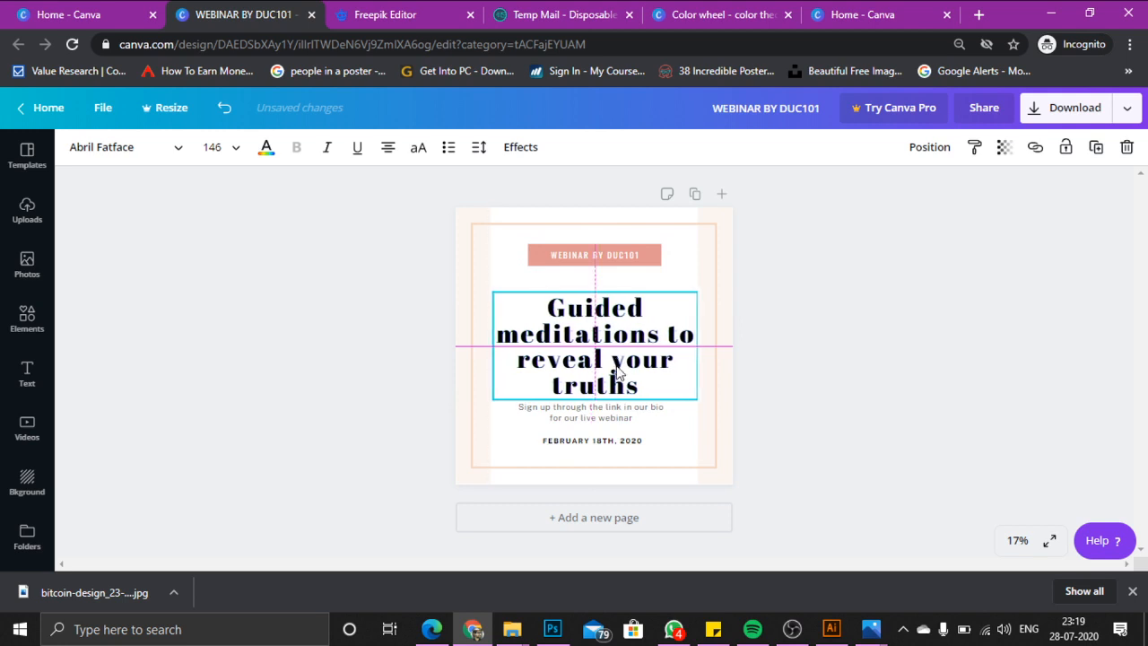
pyautogui.moveTo(589, 410); pyautogui.dragTo(606, 445)
pyautogui.moveTo(628, 381); pyautogui.dragTo(626, 376)
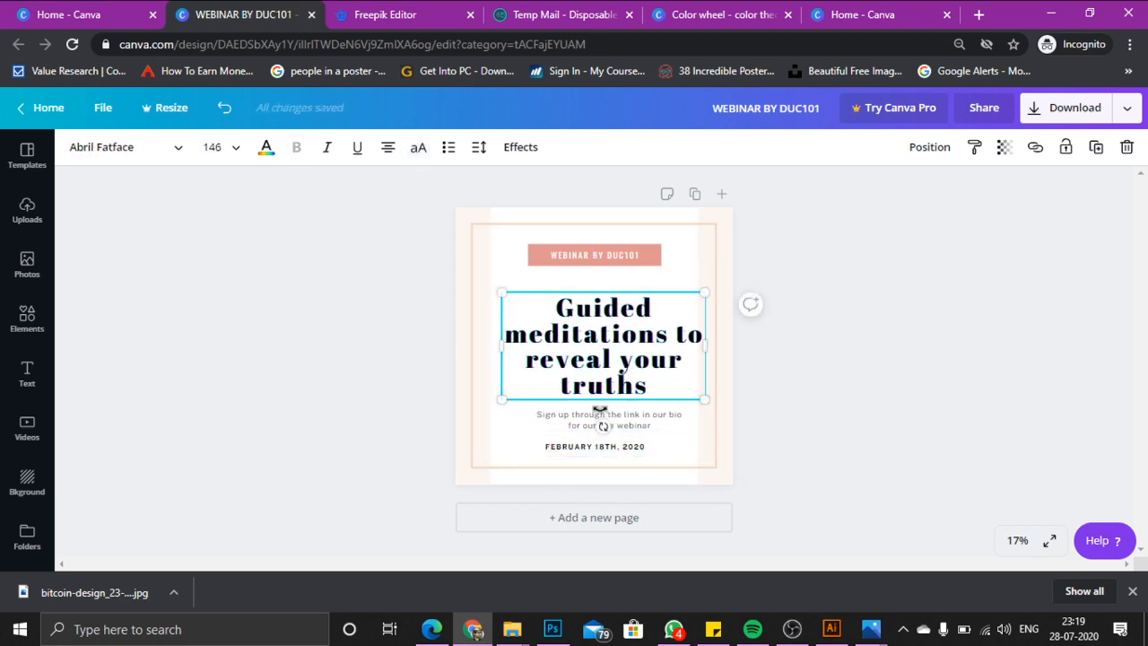
# Tilt the heading slightly clockwise and the sign-up text slightly counterclockwise
pyautogui.moveTo(601, 424); pyautogui.dragTo(588, 425)
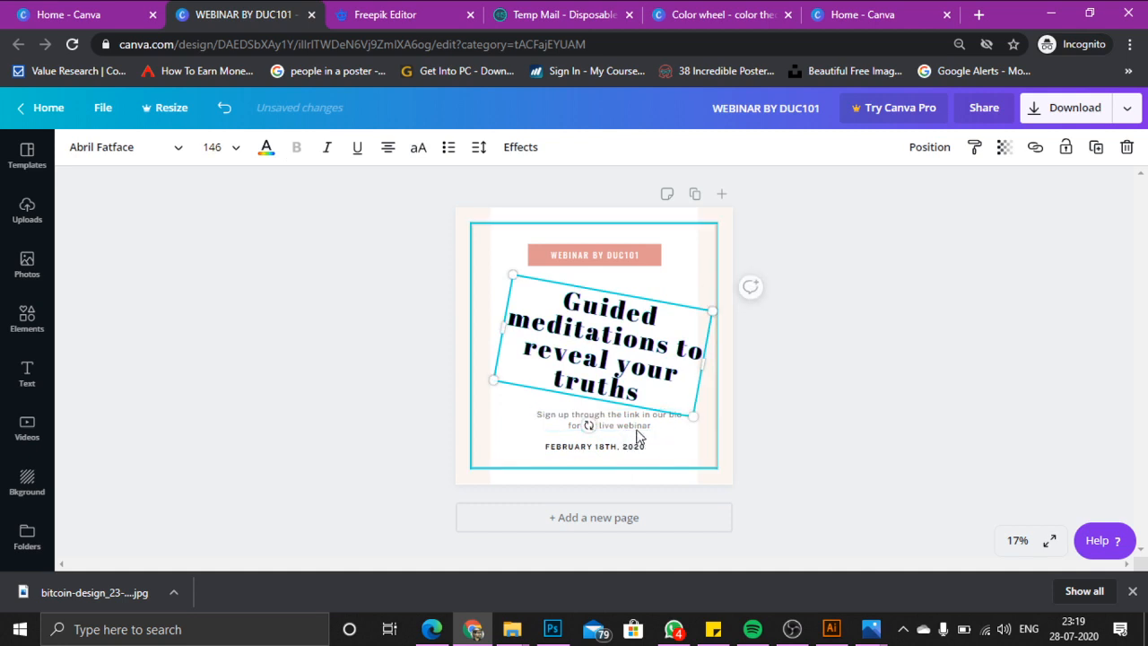
pyautogui.click(546, 415)
pyautogui.moveTo(529, 414); pyautogui.dragTo(526, 413)
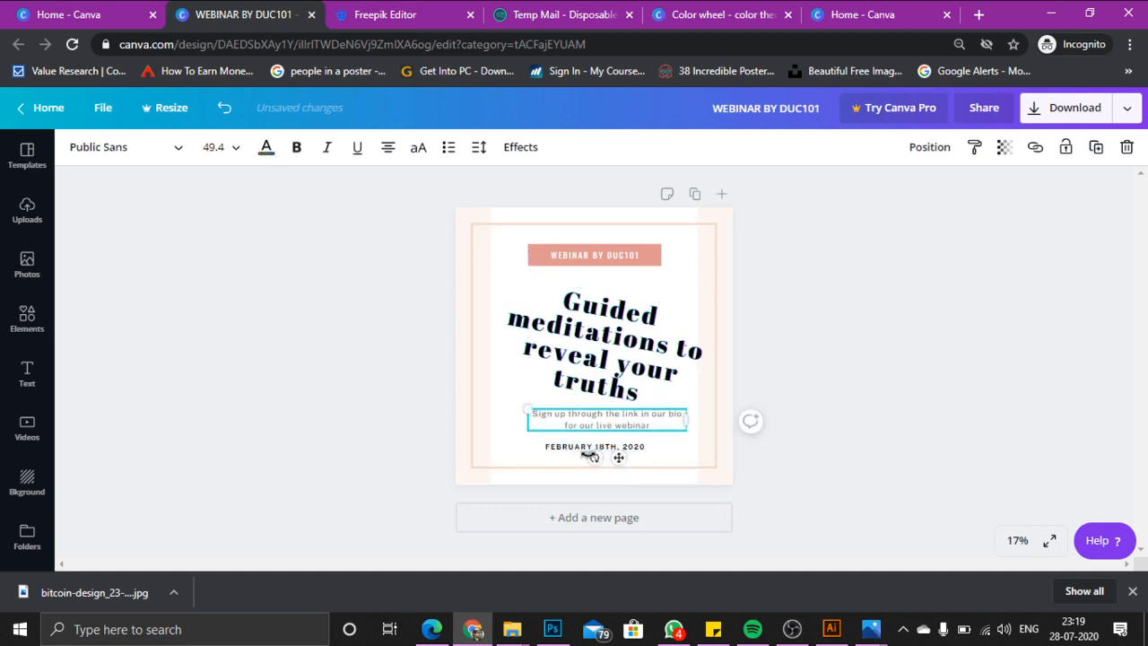
pyautogui.moveTo(596, 458); pyautogui.dragTo(569, 452)
pyautogui.click(465, 432)
# Move the tilted heading and the sign-up text slightly higher on the page
pyautogui.moveTo(590, 377); pyautogui.dragTo(590, 362)
pyautogui.click(789, 364)
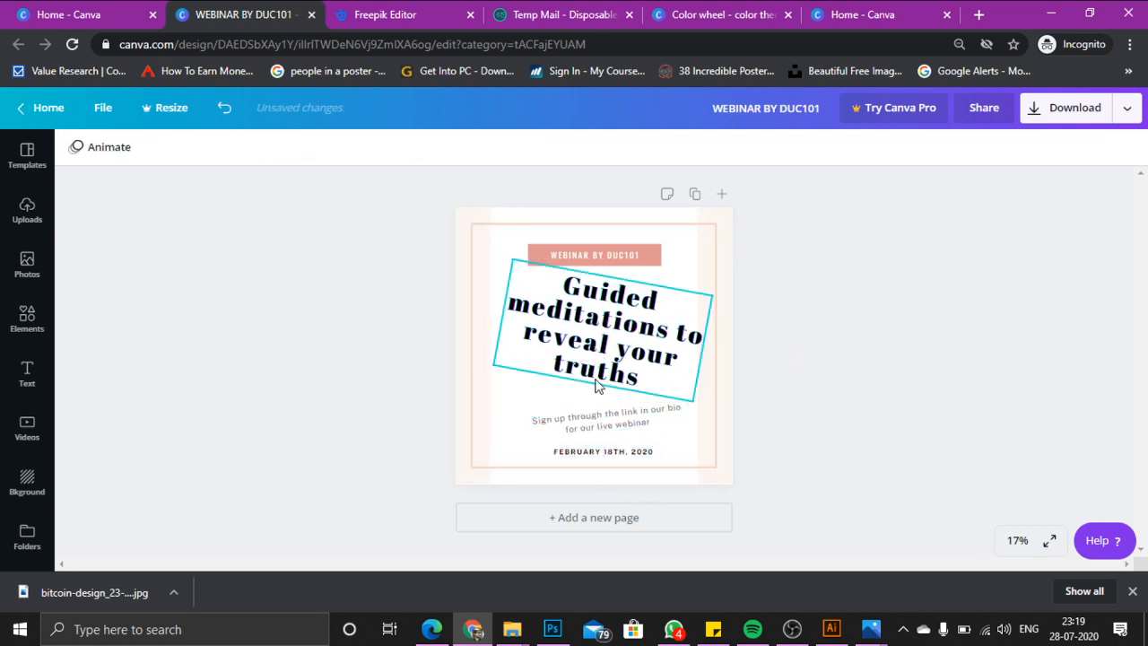
pyautogui.moveTo(600, 414)
pyautogui.mouseDown()
pyautogui.moveTo(588, 411)
pyautogui.moveTo(598, 406)
pyautogui.mouseUp()
# Group the tilted heading, the sign-up text and the date line together
pyautogui.keyDown('shift'); pyautogui.click(592, 356); pyautogui.keyUp('shift')
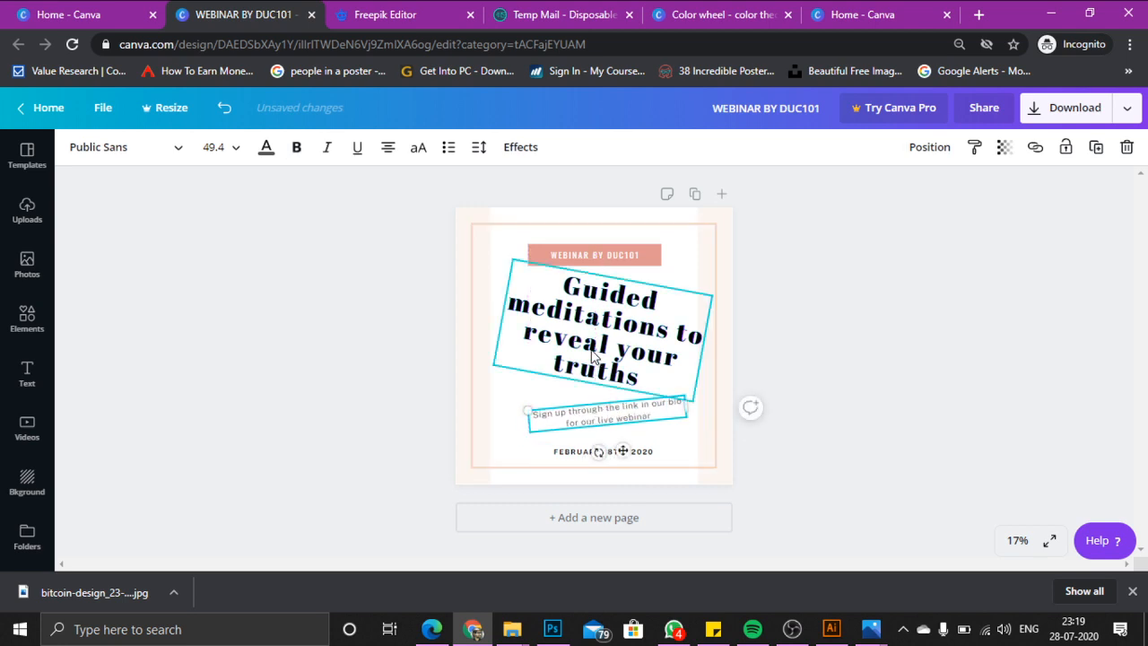
pyautogui.click(592, 357)
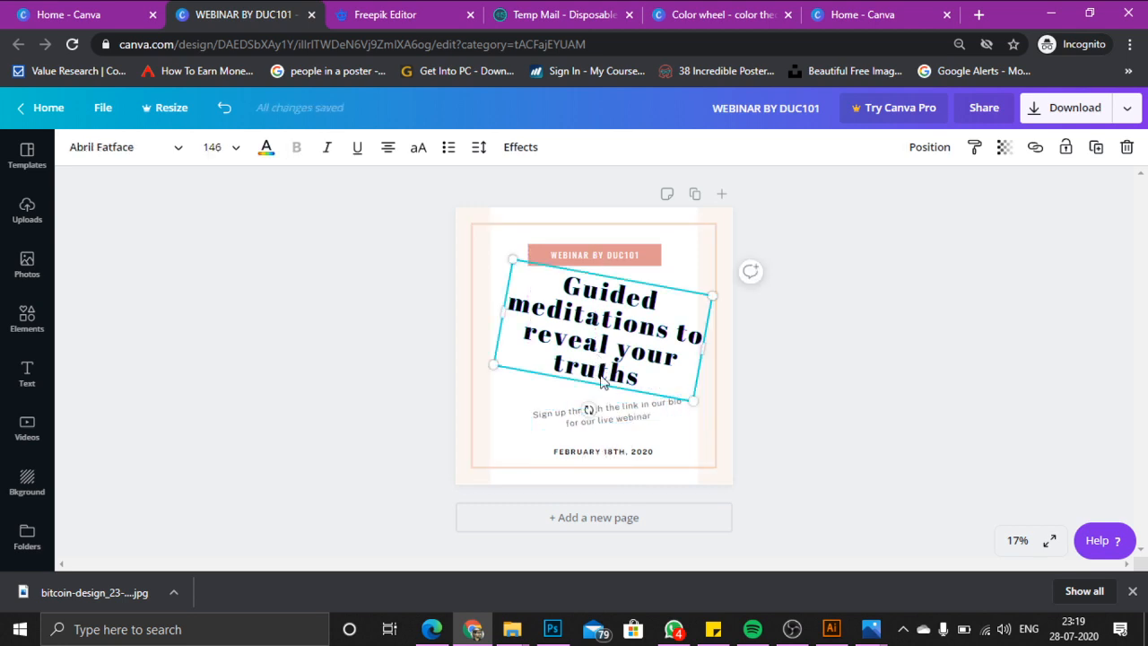
pyautogui.keyDown('shift'); pyautogui.click(628, 419); pyautogui.keyUp('shift')
pyautogui.keyDown('shift'); pyautogui.click(566, 451); pyautogui.keyUp('shift')
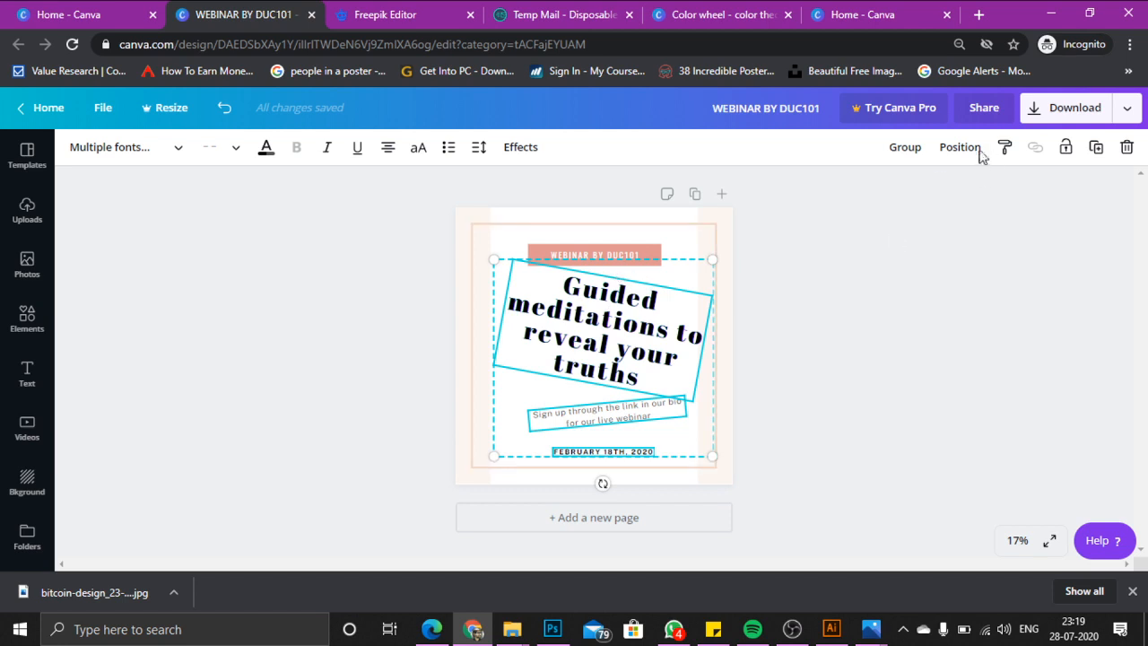
pyautogui.click(905, 148)
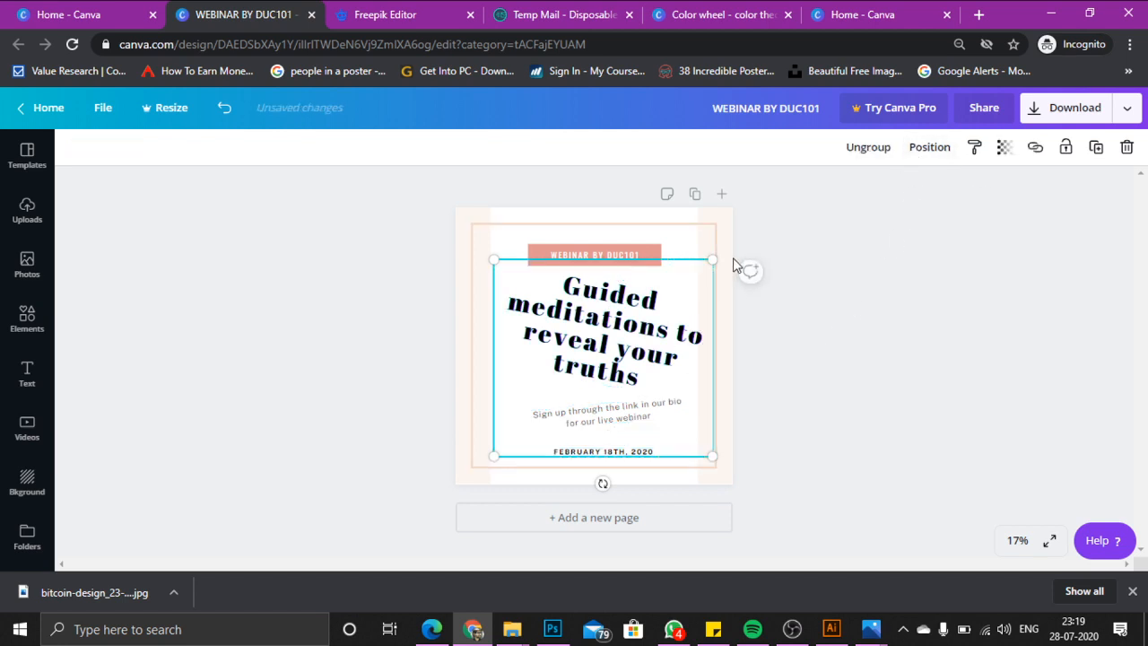
# Scale the grouped heading, sign-up text and date down slightly to a 136 heading font size
pyautogui.moveTo(713, 258); pyautogui.dragTo(799, 274)
pyautogui.click(848, 268)
pyautogui.click(644, 286)
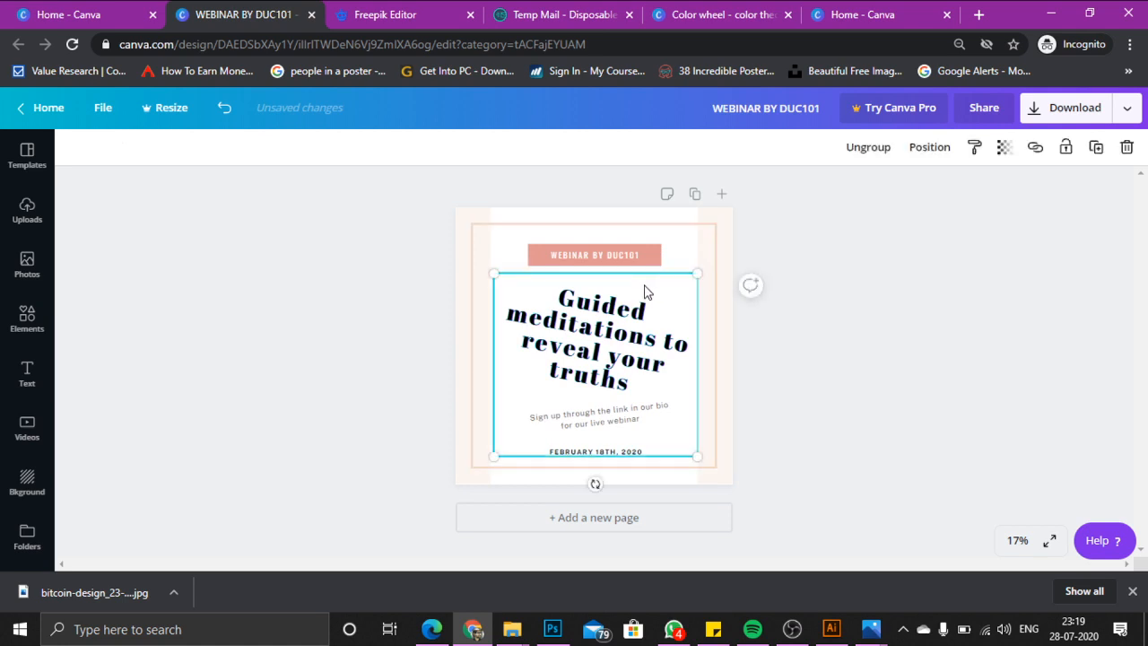
# Try the middle, bottom, centre and left page alignments and the layer order options on the text group
pyautogui.click(927, 149)
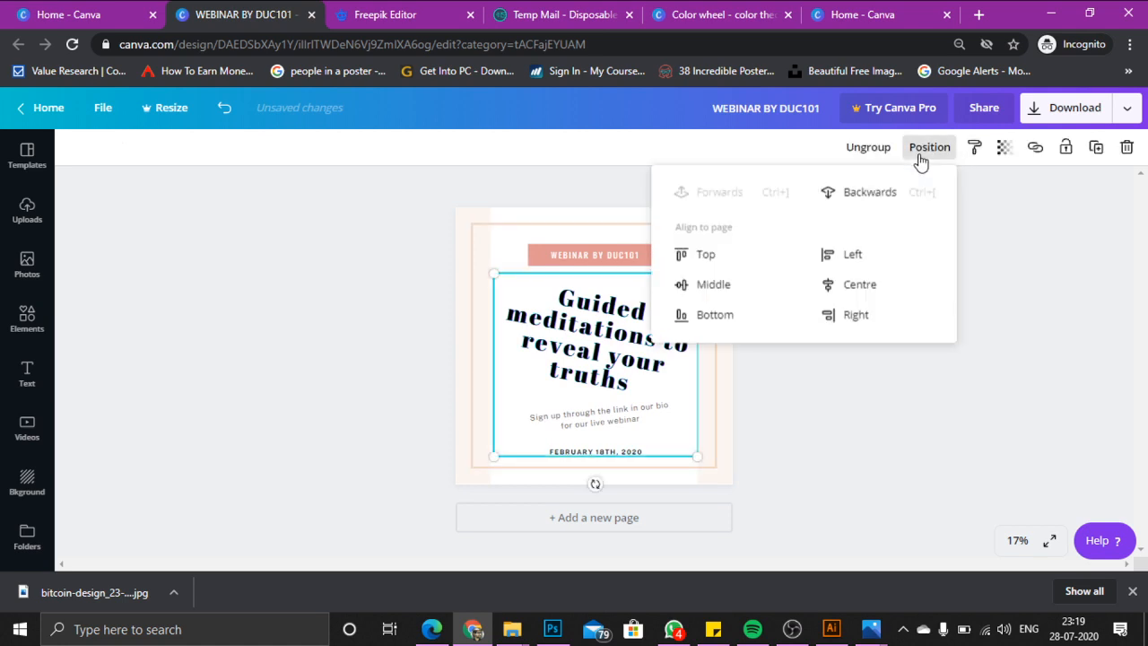
pyautogui.click(734, 270)
pyautogui.click(717, 315)
pyautogui.click(728, 344)
pyautogui.click(843, 310)
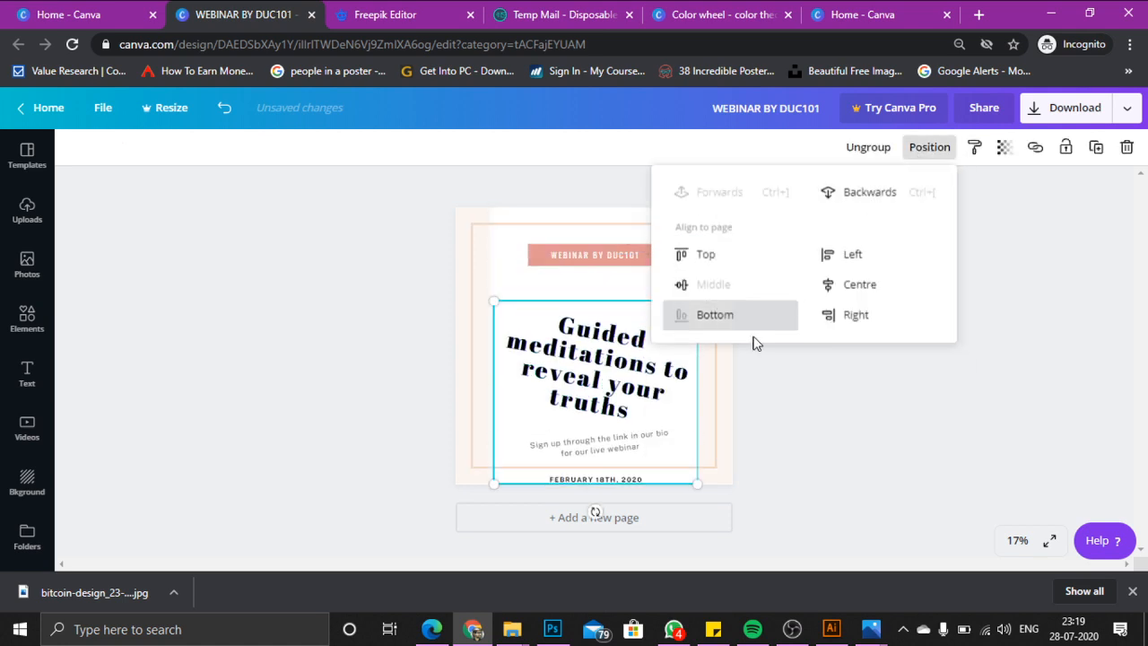
pyautogui.click(852, 284)
pyautogui.click(850, 255)
pyautogui.click(870, 194)
pyautogui.click(750, 191)
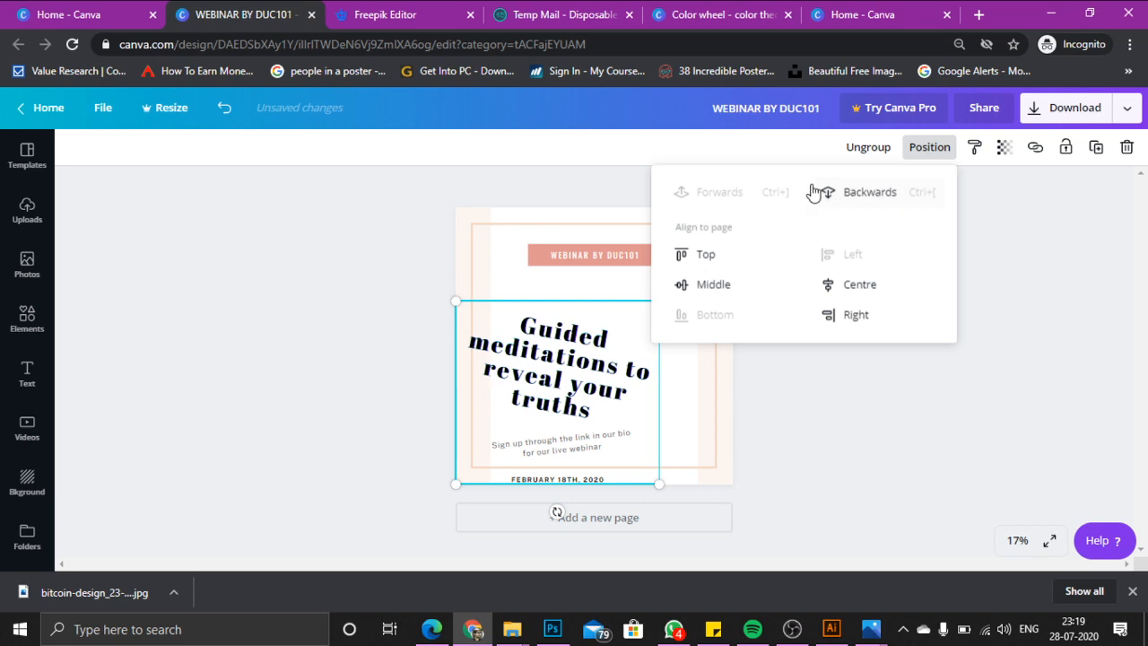
# Undo the page alignment changes made to the text group and deselect it
pyautogui.hotkey('ctrl', 'z')
pyautogui.hotkey('ctrl', 'z')
pyautogui.hotkey('ctrl', 'z')
pyautogui.hotkey('ctrl', 'z')
pyautogui.hotkey('ctrl', 'z')
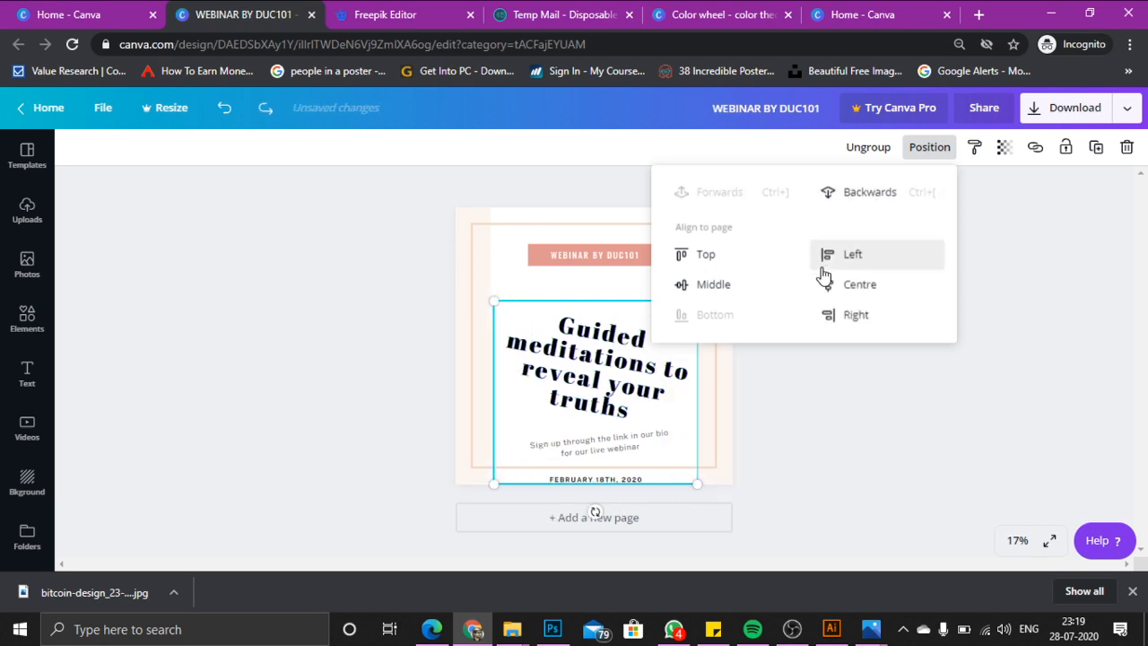
pyautogui.hotkey('ctrl', 'z')
pyautogui.click(906, 430)
# Reposition the text group by hand just beneath the WEBINAR BY DUC101 banner
pyautogui.moveTo(605, 303)
pyautogui.mouseDown()
pyautogui.moveTo(603, 327)
pyautogui.moveTo(595, 321)
pyautogui.moveTo(614, 330)
pyautogui.moveTo(601, 324)
pyautogui.mouseUp()
pyautogui.click(717, 305)
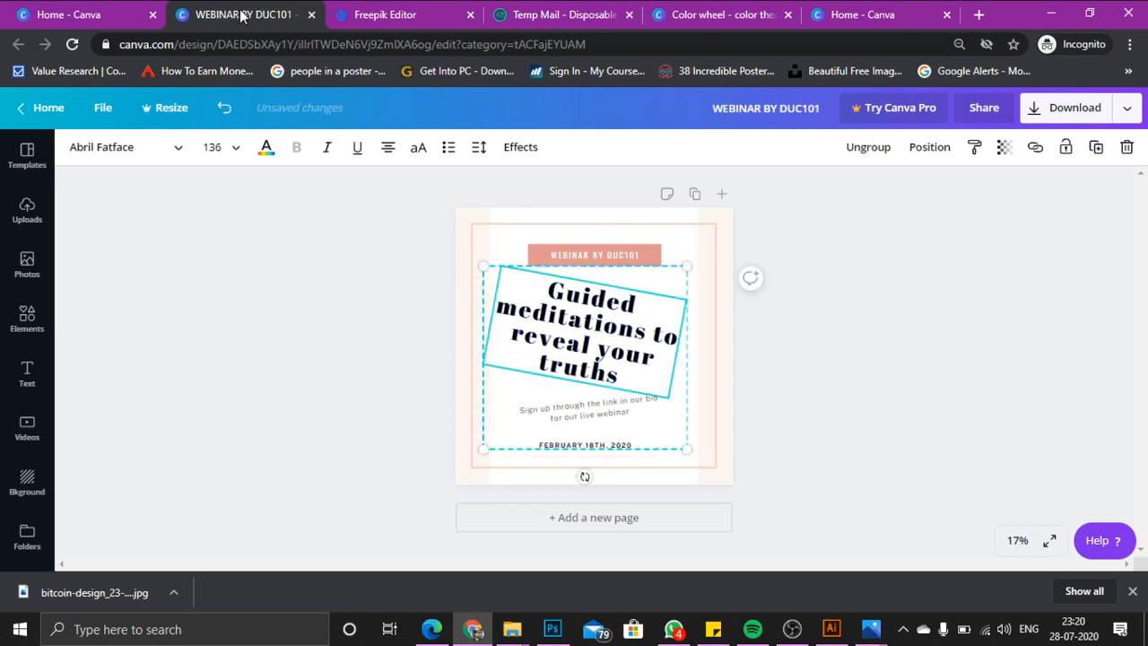
# Nudge the text group slightly to the right and deselect it
pyautogui.click(329, 246)
pyautogui.click(552, 375)
pyautogui.moveTo(553, 374); pyautogui.dragTo(559, 371)
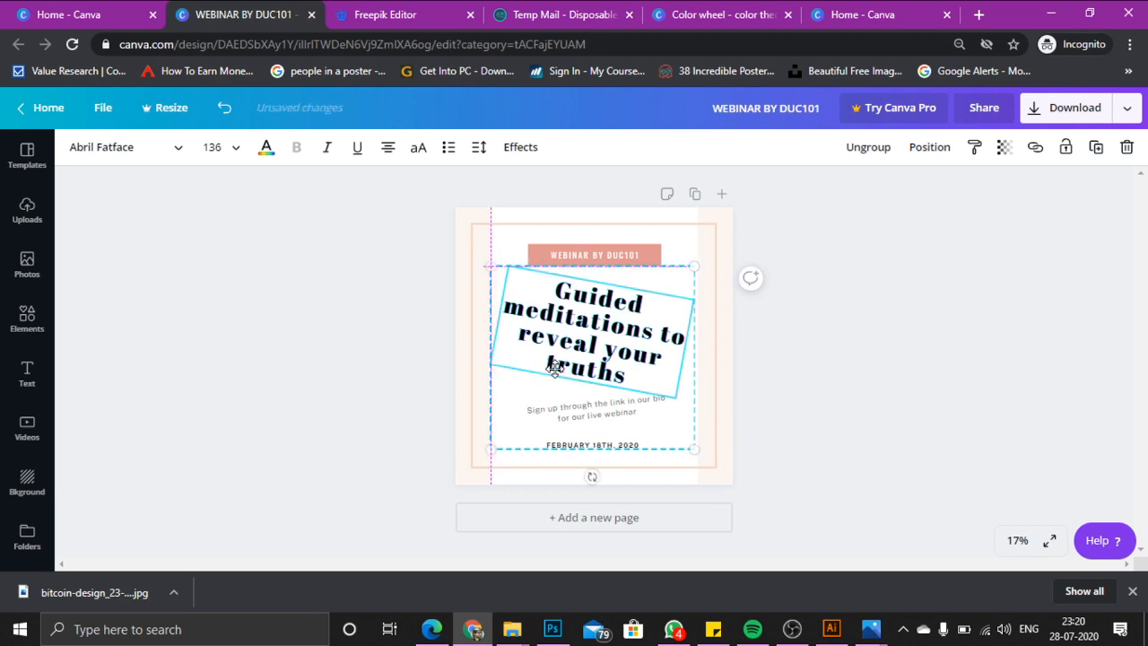
pyautogui.click(438, 270)
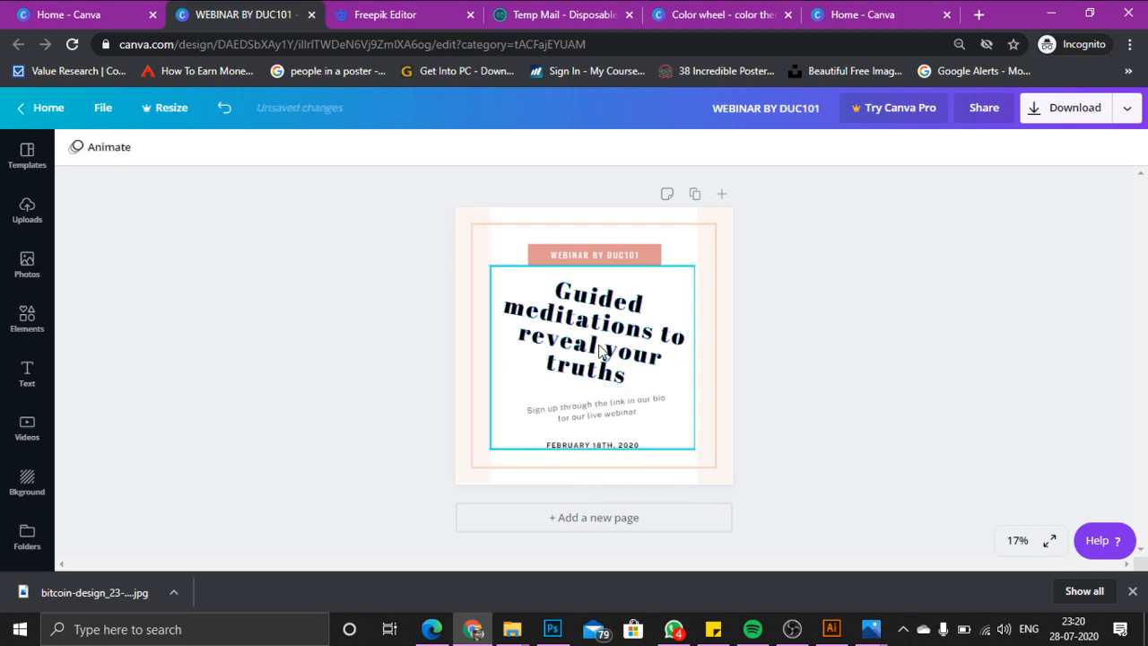
# Try deleting the white panel behind the text, and undo the deletion
pyautogui.click(561, 310)
pyautogui.click(525, 226)
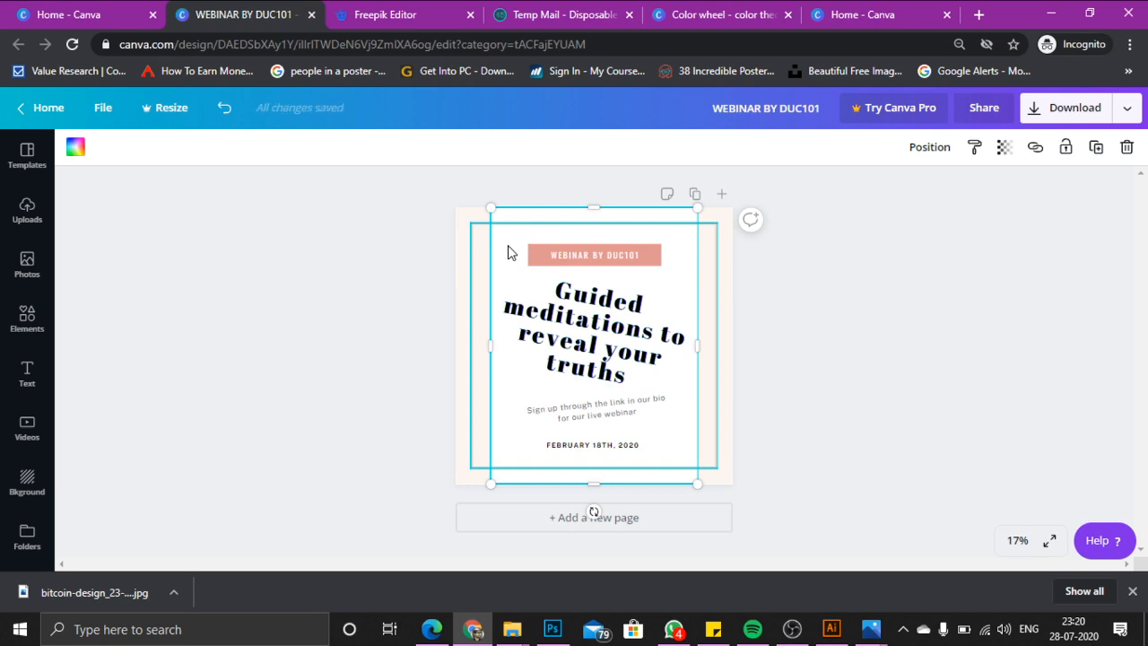
pyautogui.press('Delete')
pyautogui.hotkey('ctrl', 'z')
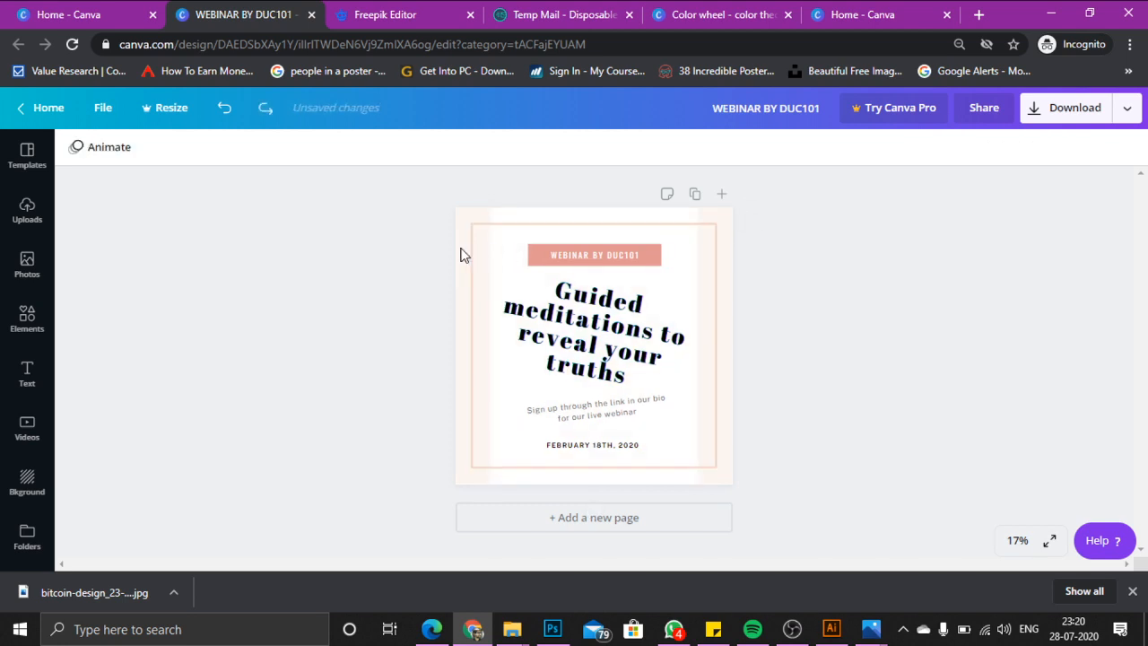
# Try sending the WEBINAR BY DUC101 banner to the back, and undo the recent changes
pyautogui.click(533, 254)
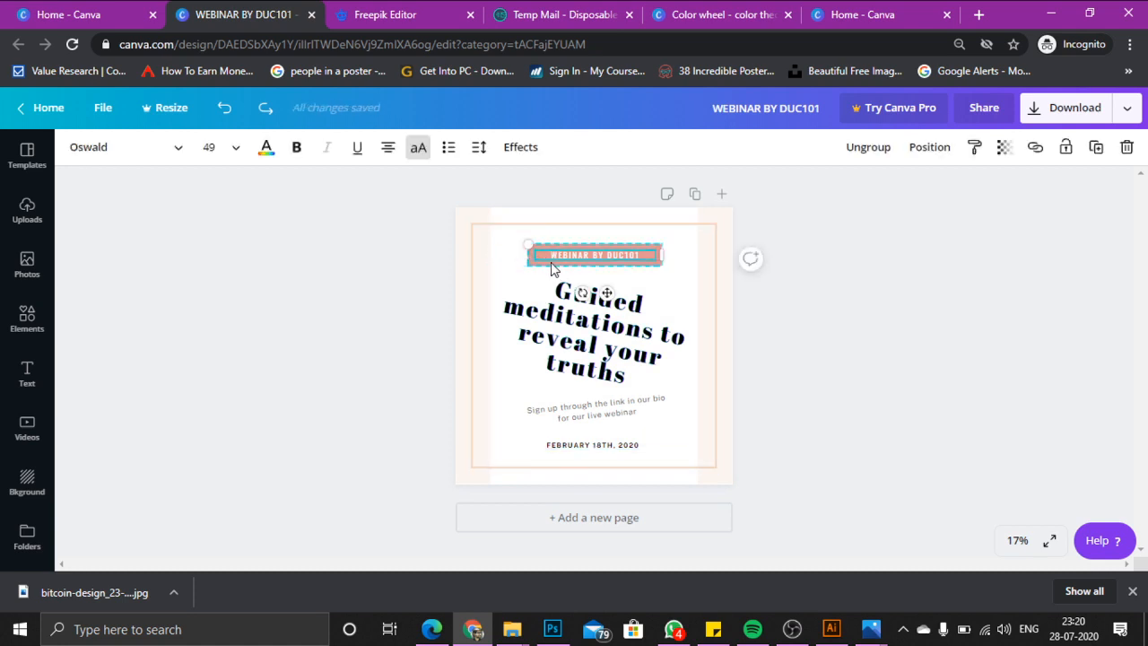
pyautogui.rightClick(640, 256)
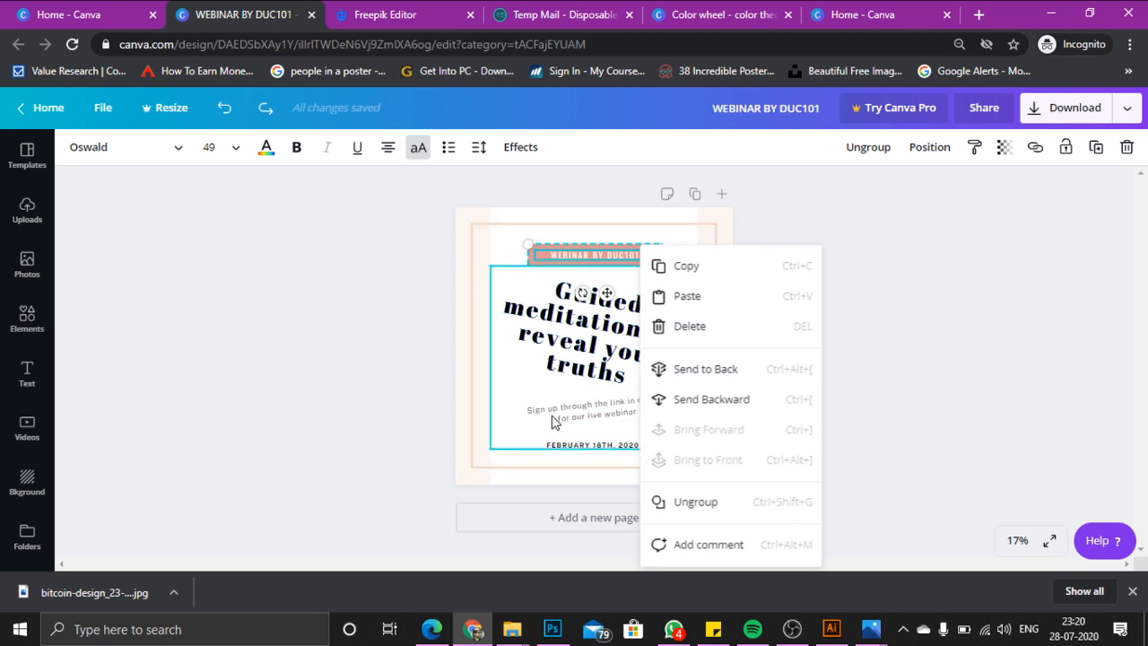
pyautogui.click(724, 370)
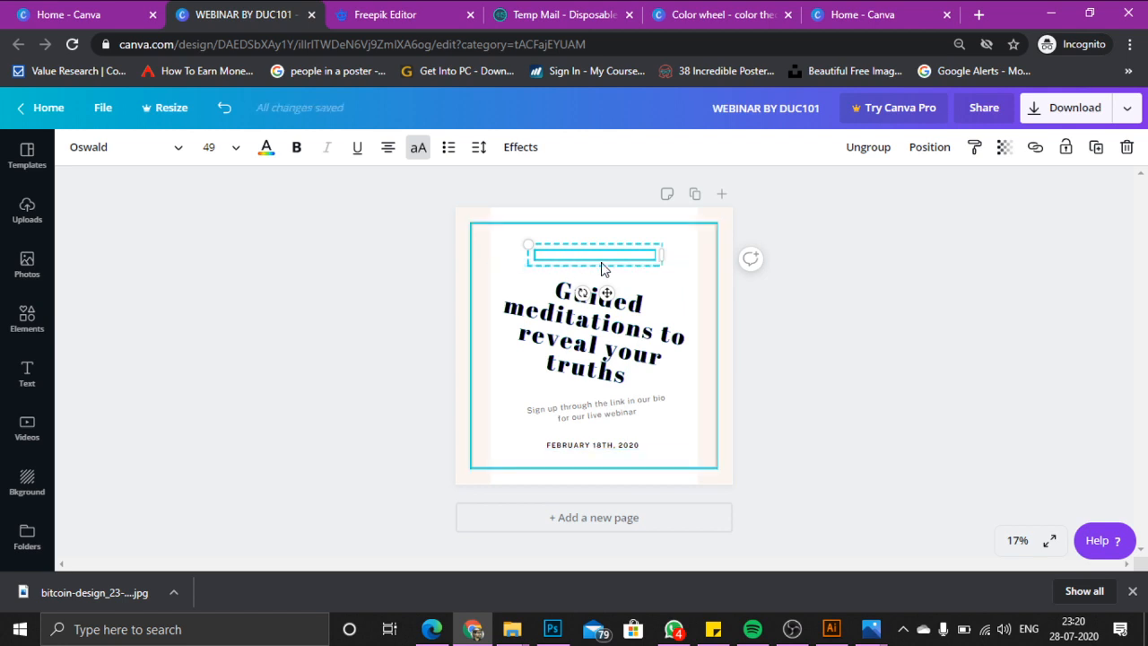
pyautogui.click(524, 226)
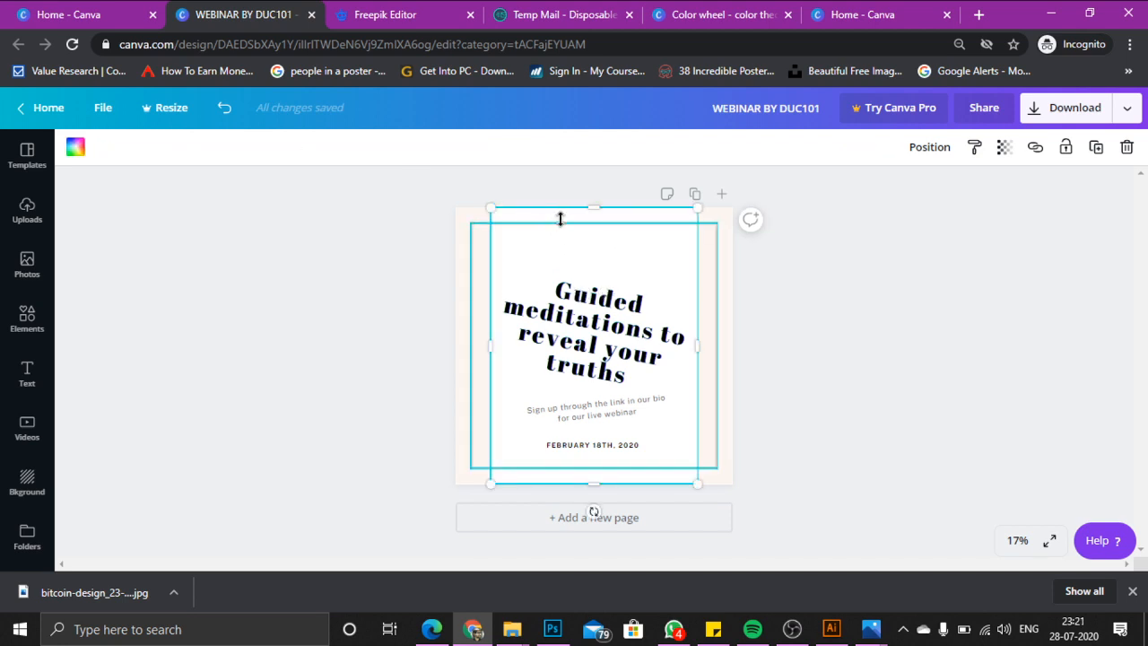
pyautogui.hotkey('ctrl', 'z')
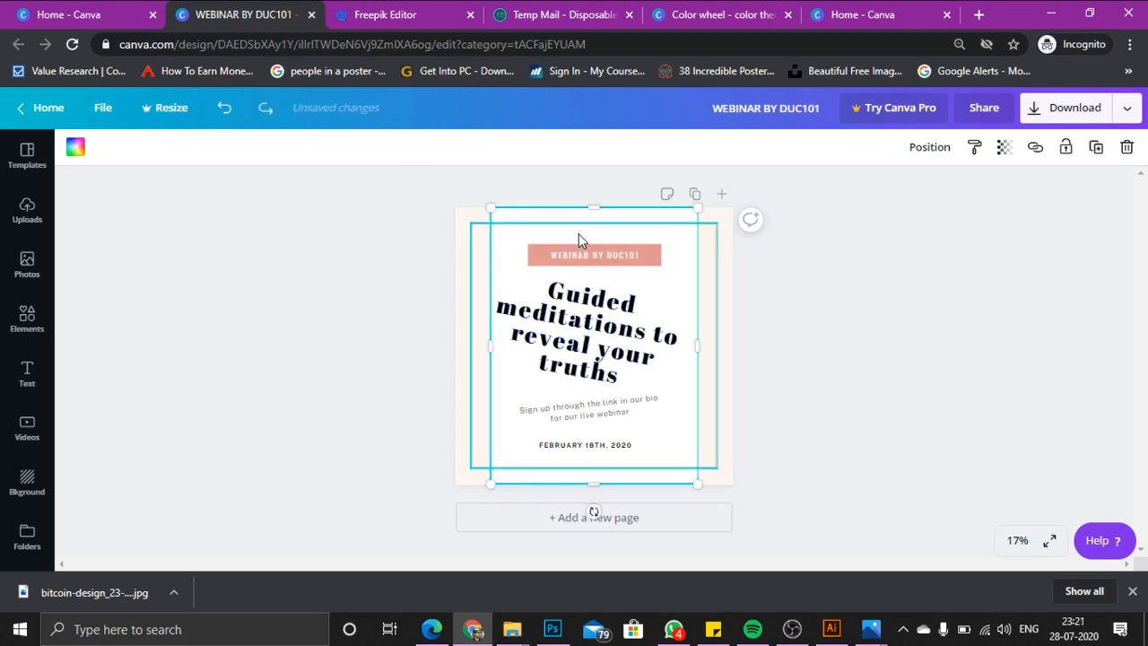
# Send the WEBINAR BY DUC101 banner one layer backward
pyautogui.rightClick(588, 251)
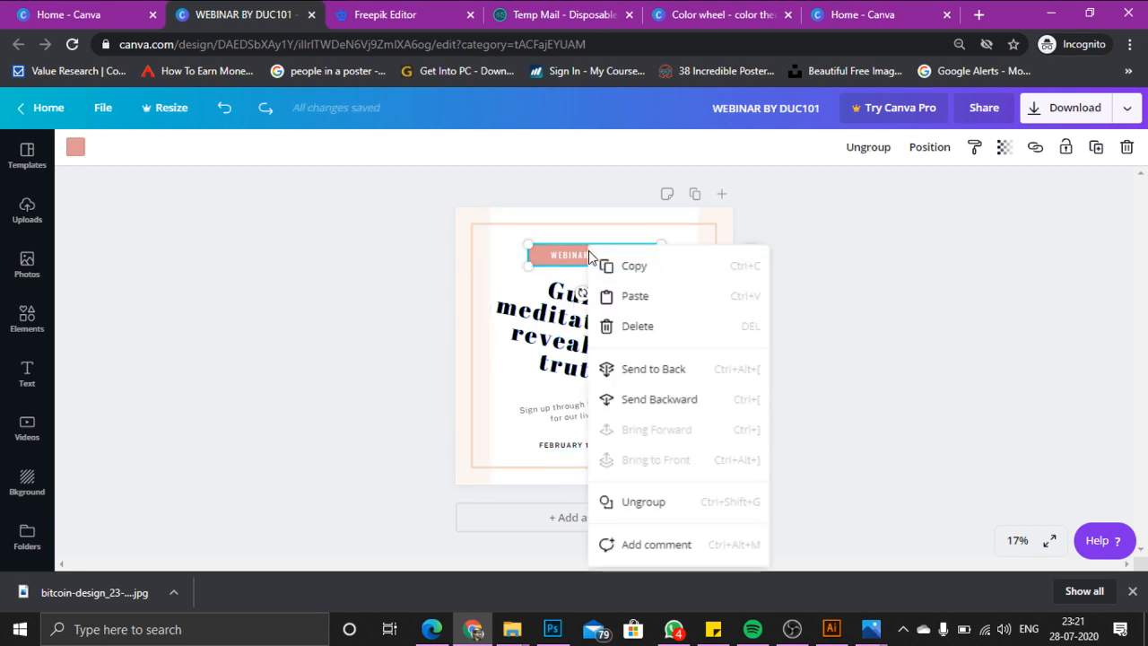
pyautogui.click(708, 400)
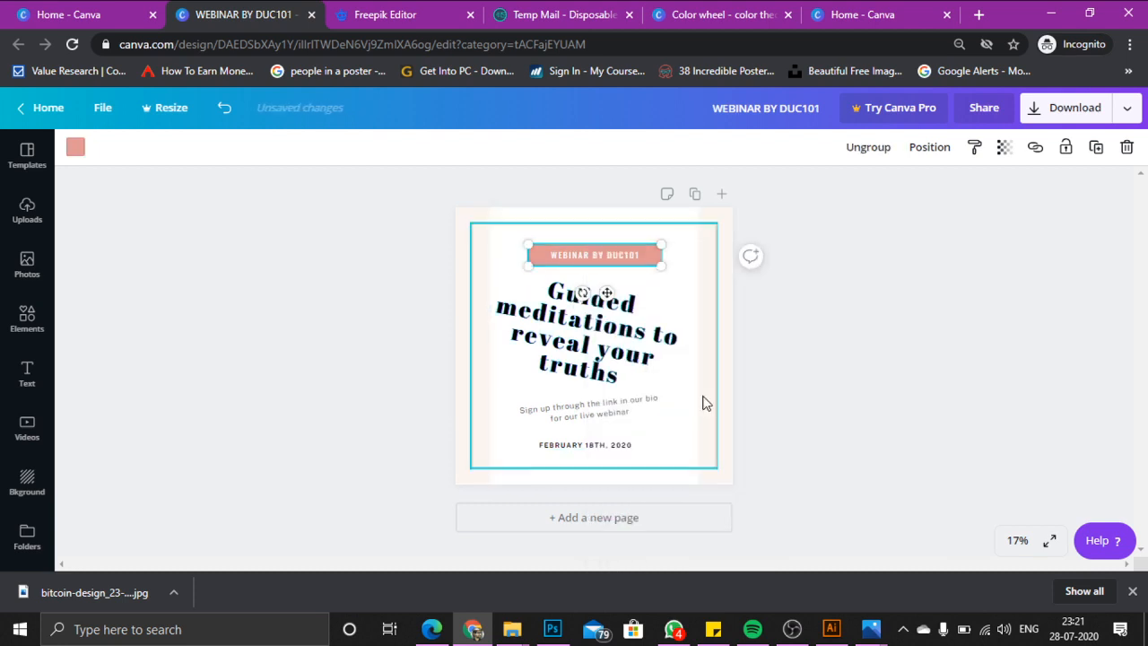
pyautogui.moveTo(581, 261)
pyautogui.mouseDown()
pyautogui.moveTo(542, 259)
pyautogui.moveTo(579, 257)
pyautogui.mouseUp()
# Send the peach frame outline one layer backward and deselect everything
pyautogui.click(405, 245)
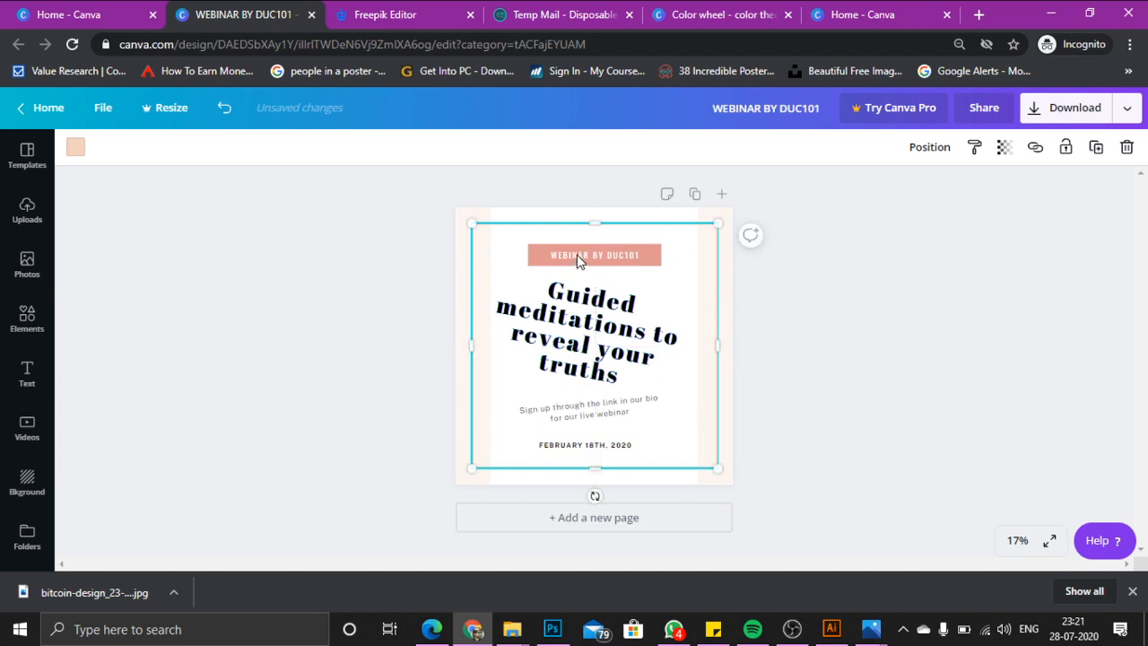
pyautogui.rightClick(577, 257)
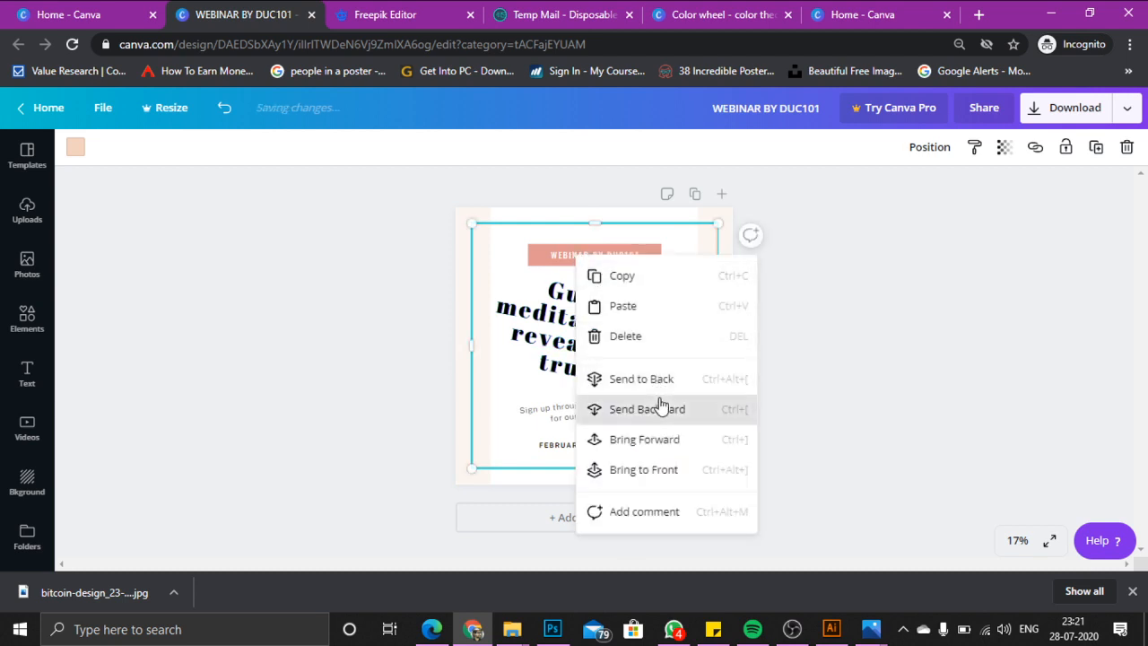
pyautogui.click(660, 408)
pyautogui.click(591, 259)
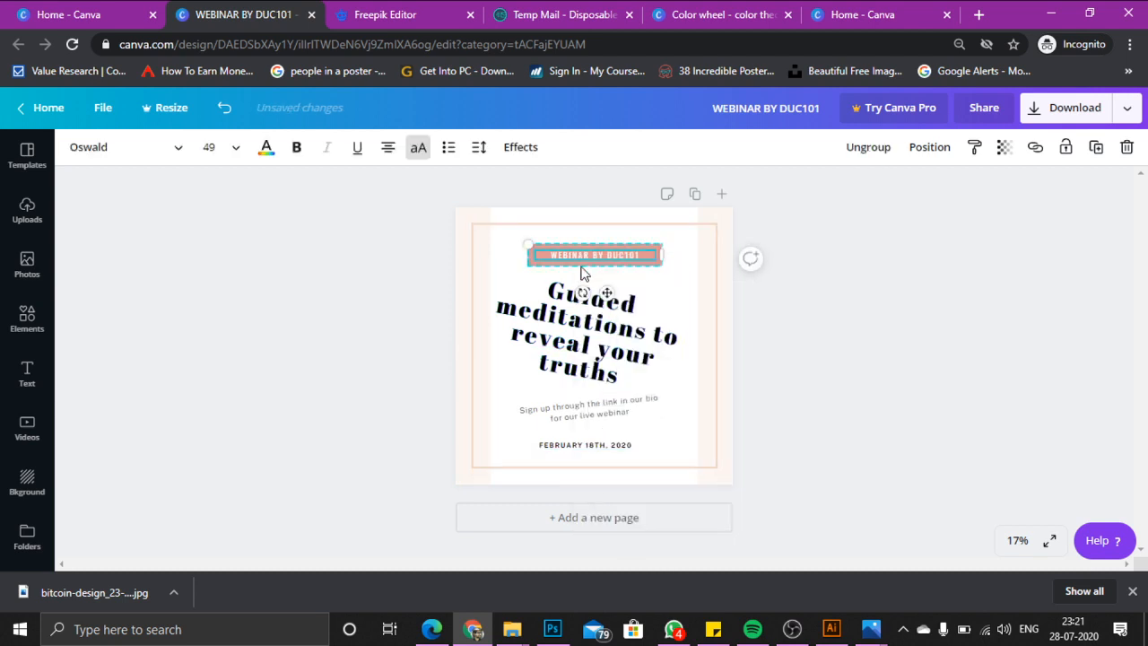
pyautogui.click(389, 255)
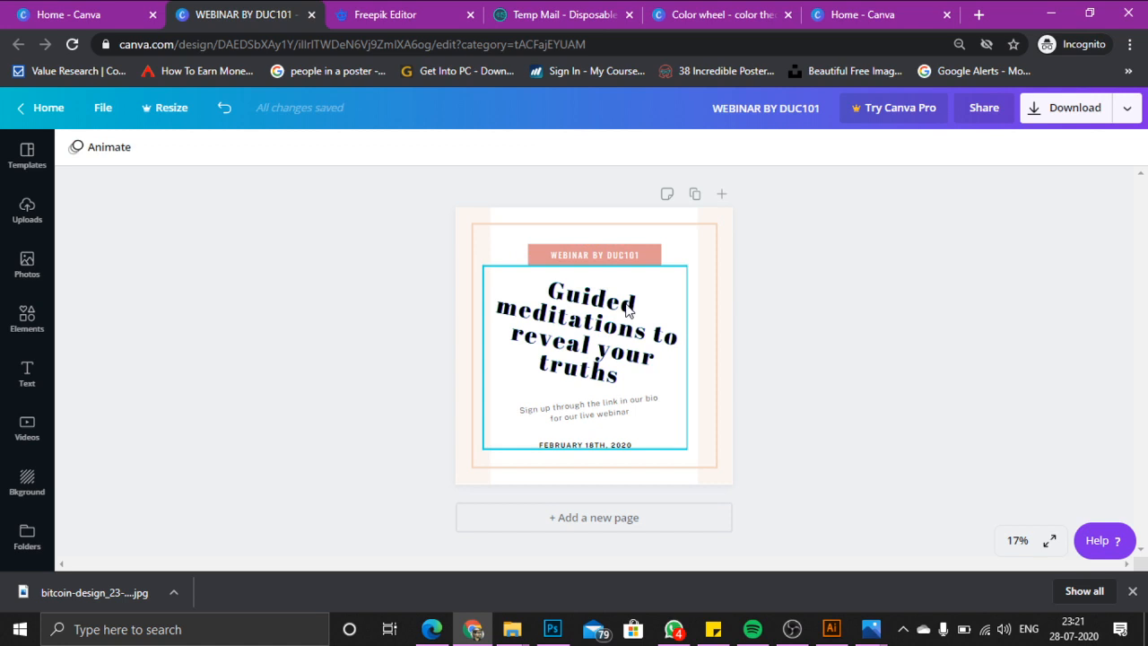
# Nudge the WEBINAR BY DUC101 banner slightly and centre the text group horizontally on the white panel
pyautogui.moveTo(622, 264)
pyautogui.mouseDown()
pyautogui.moveTo(586, 290)
pyautogui.moveTo(619, 259)
pyautogui.mouseUp()
pyautogui.click(769, 320)
pyautogui.moveTo(536, 325); pyautogui.dragTo(600, 337)
pyautogui.moveTo(606, 330)
pyautogui.mouseDown()
pyautogui.moveTo(615, 340)
pyautogui.moveTo(611, 329)
pyautogui.mouseUp()
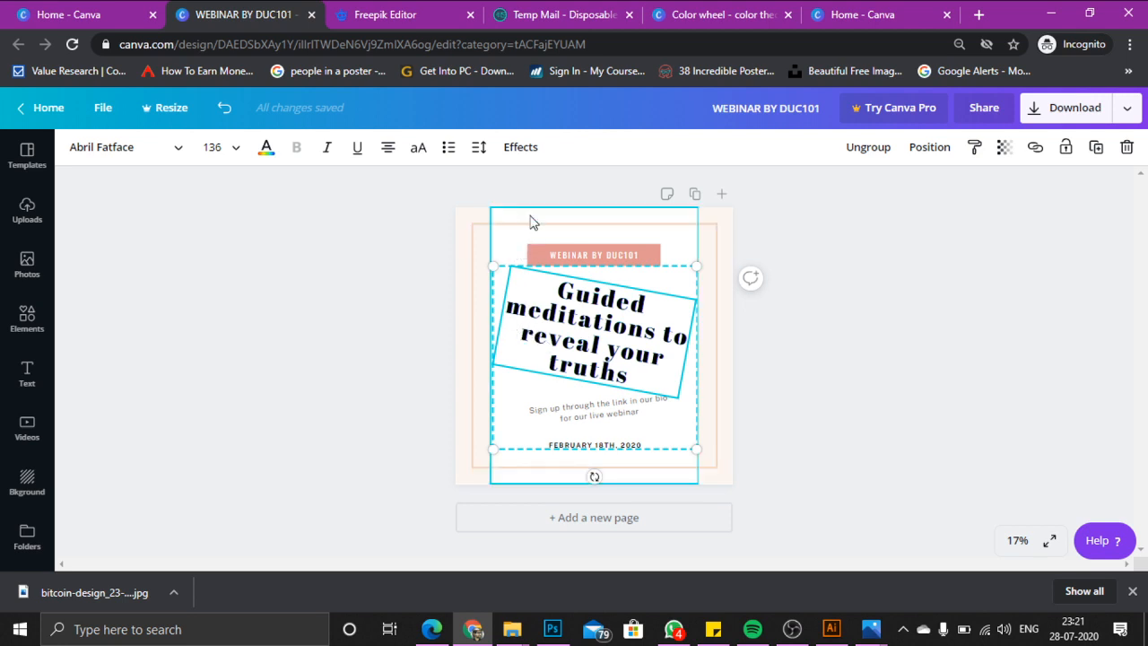
# Send the text group with the headline, sign-up line and date one layer backward, and deselect everything
pyautogui.click(937, 149)
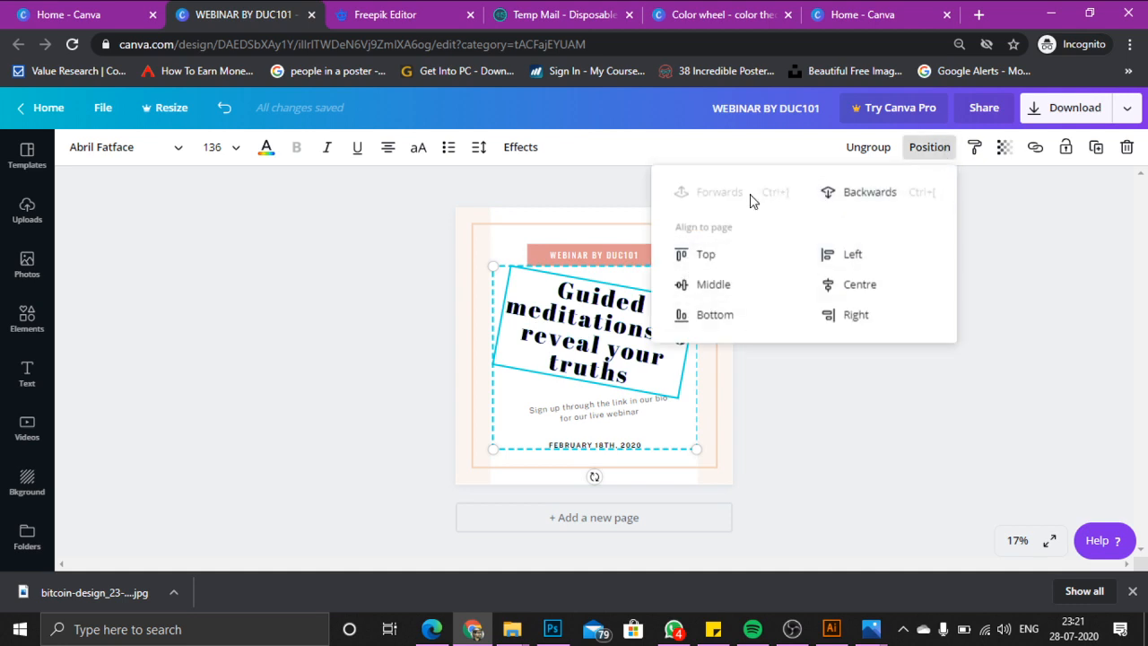
pyautogui.click(965, 245)
pyautogui.rightClick(599, 306)
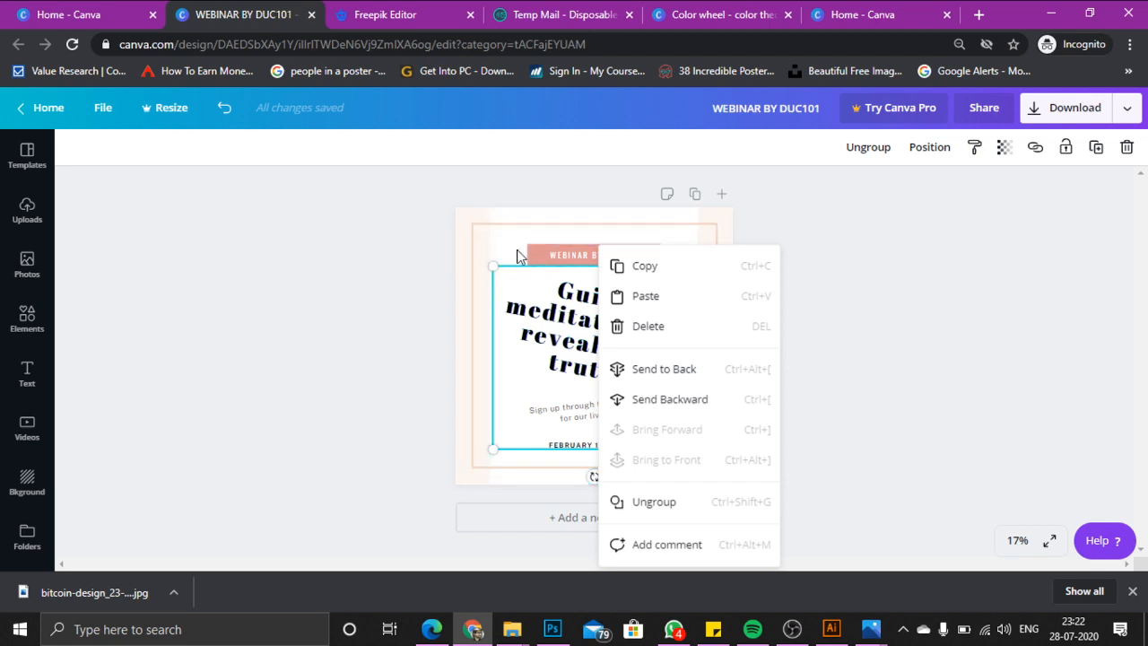
pyautogui.click(710, 408)
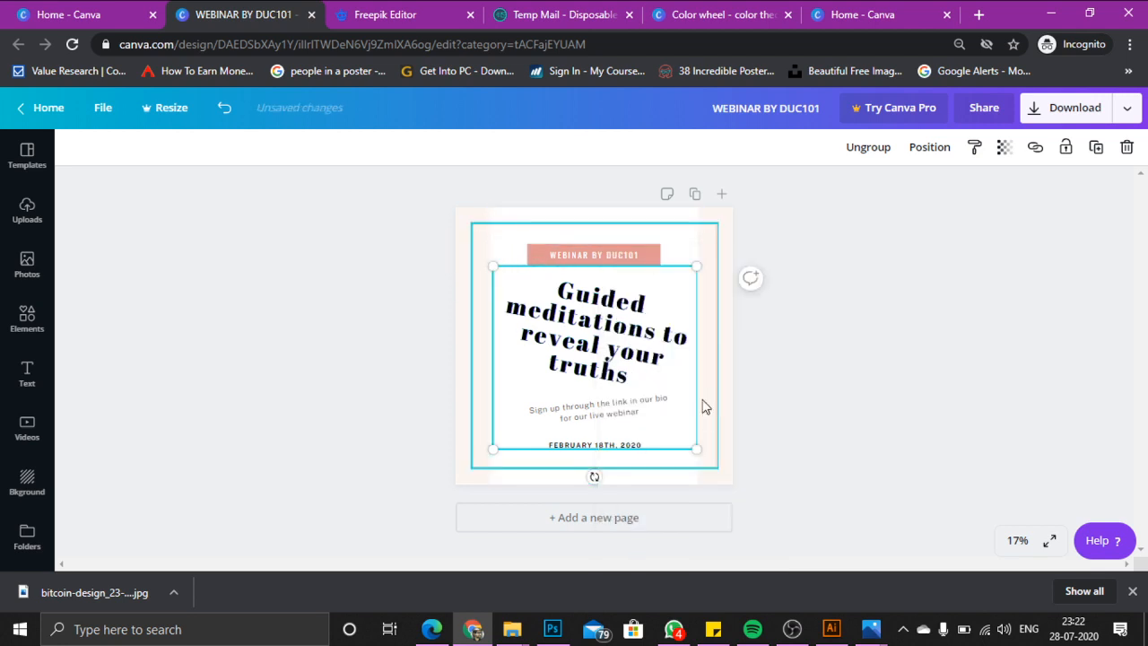
pyautogui.click(389, 207)
# Send the peach frame outline one layer backward, beneath the text group
pyautogui.click(479, 258)
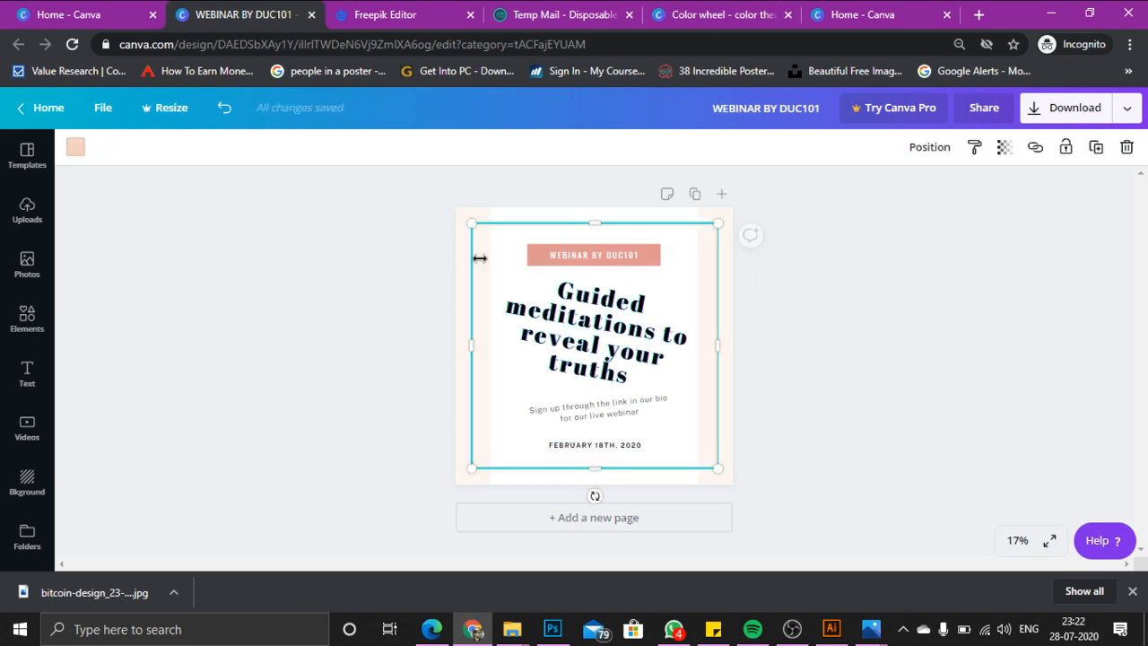
pyautogui.rightClick(531, 285)
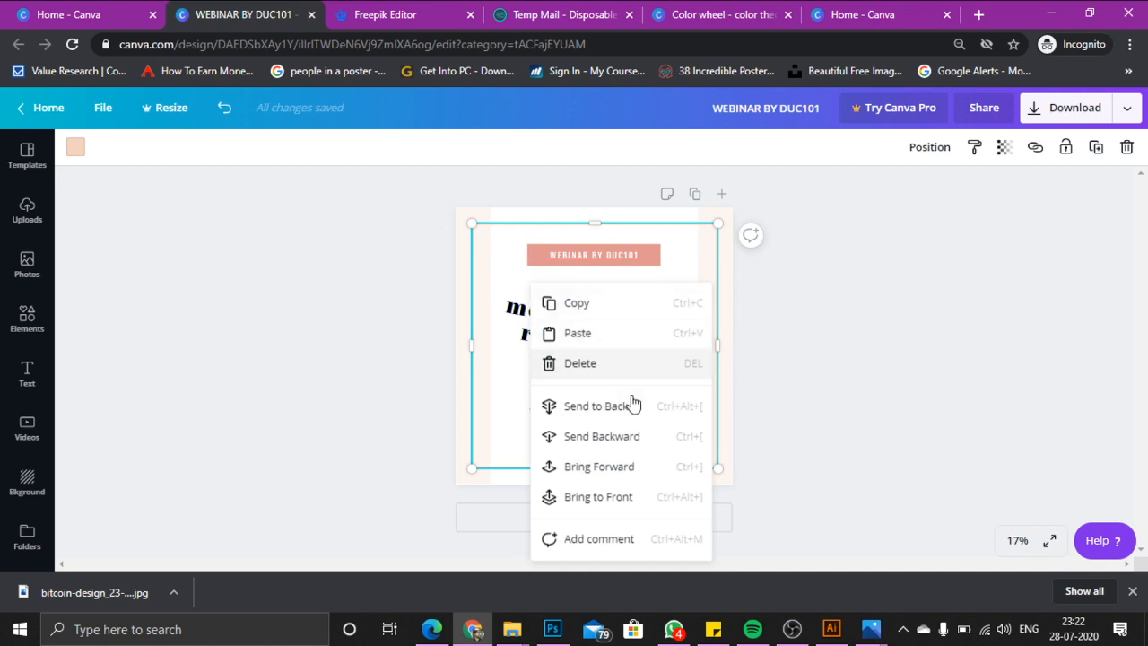
pyautogui.click(642, 436)
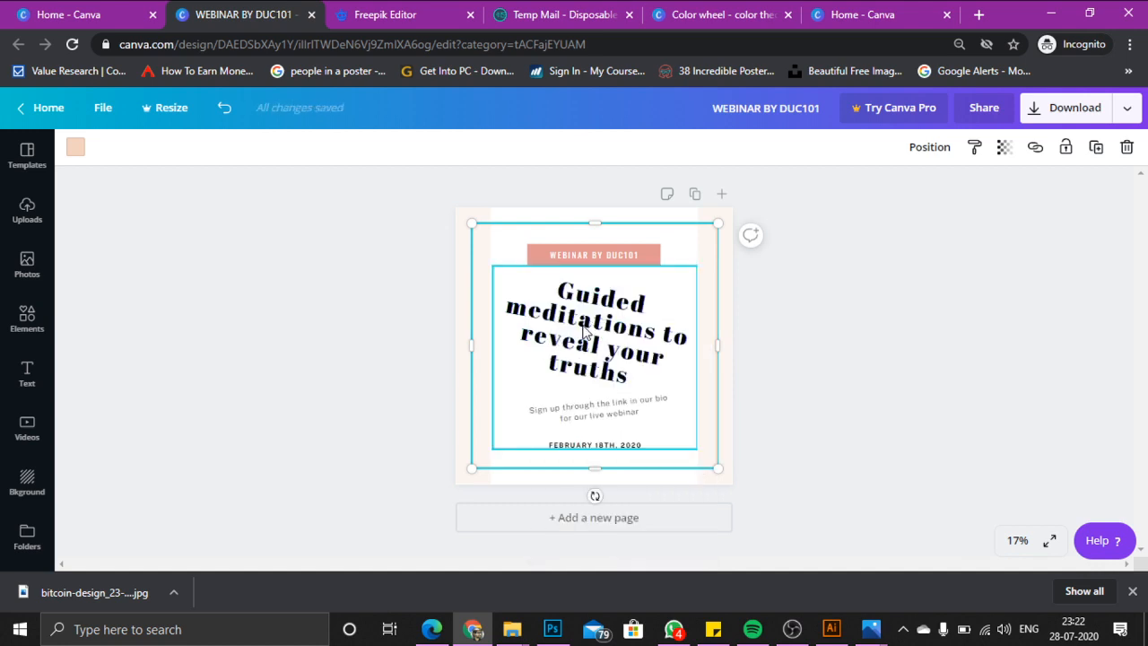
# Post the comment "Edit" on the text group, and delete that comment thread
pyautogui.rightClick(583, 332)
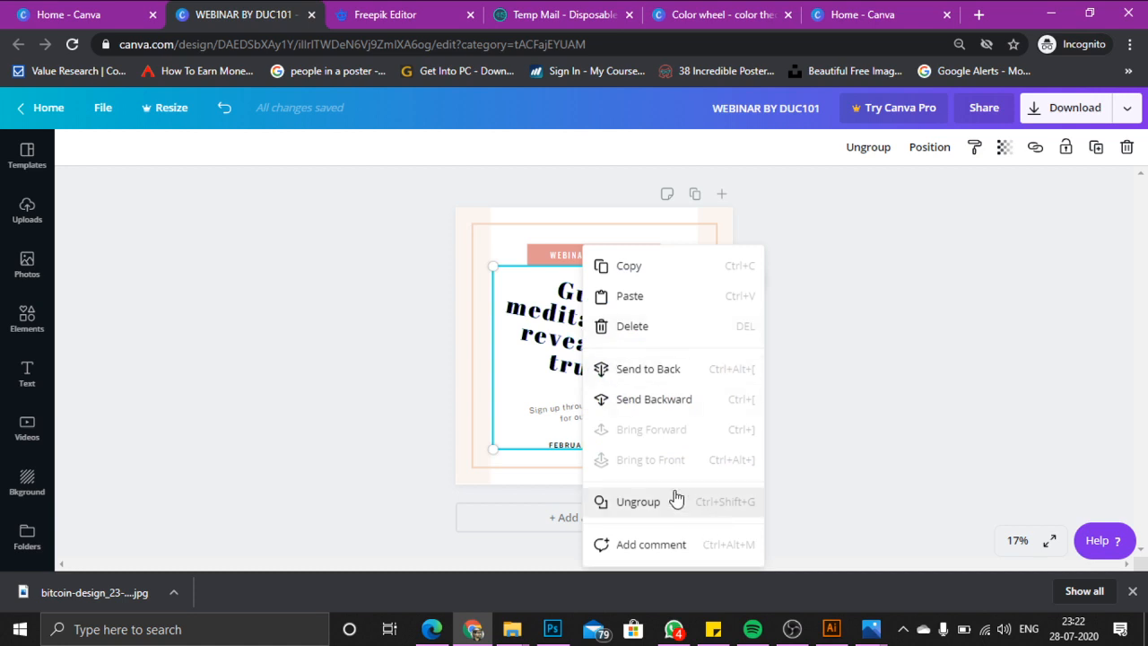
pyautogui.click(679, 544)
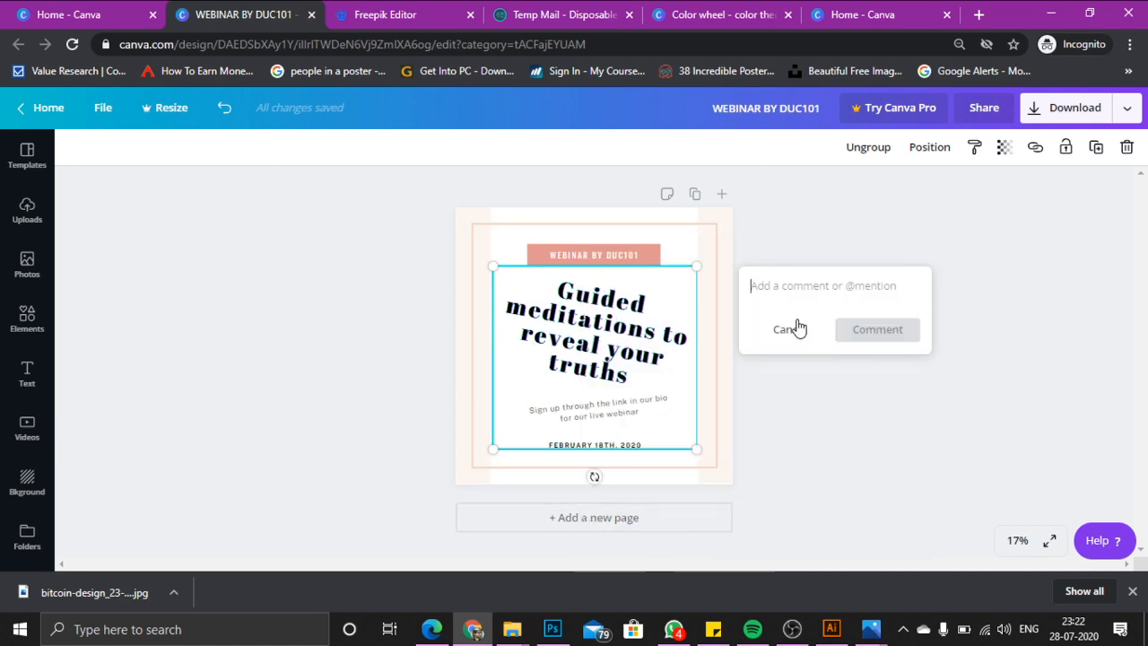
pyautogui.write('Edit')
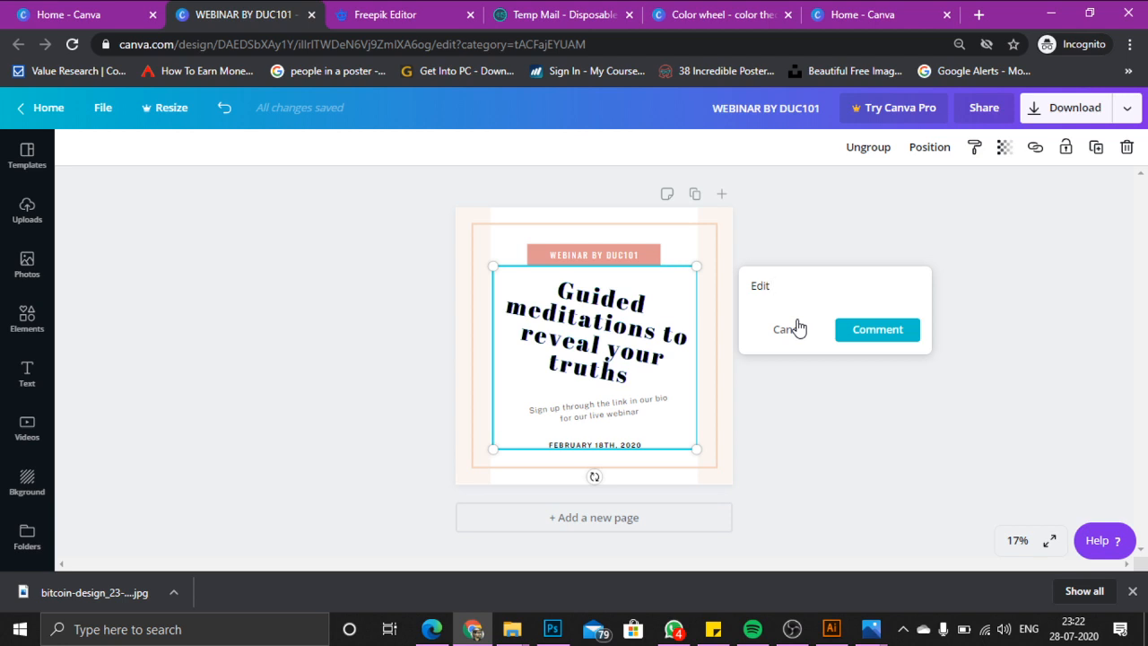
pyautogui.click(792, 629)
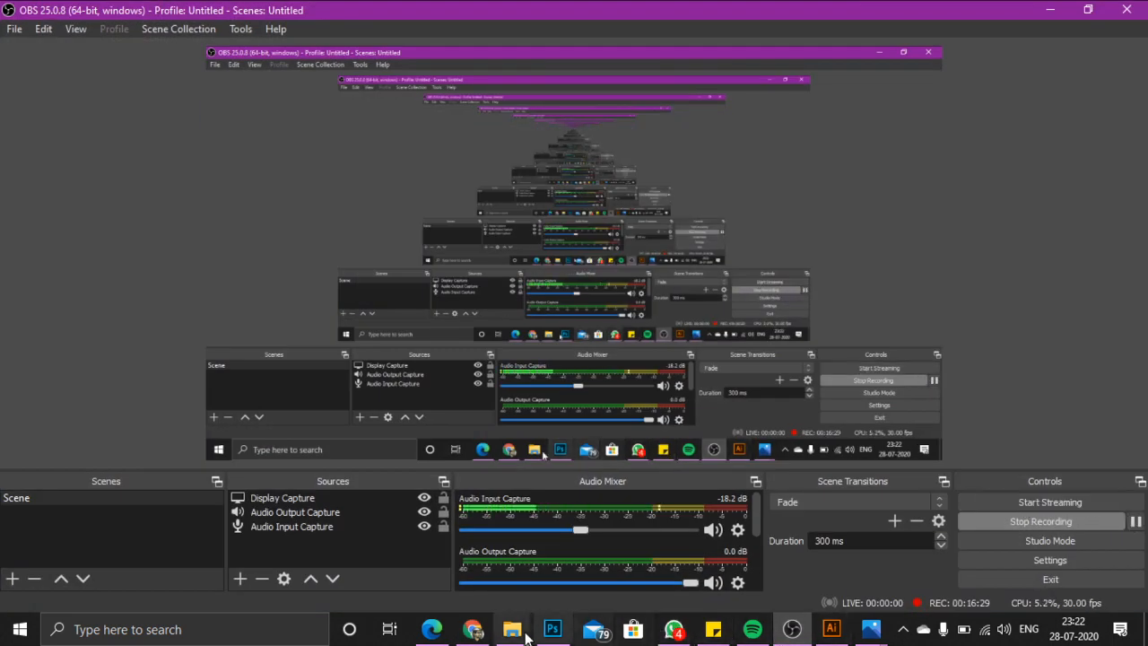
pyautogui.click(490, 632)
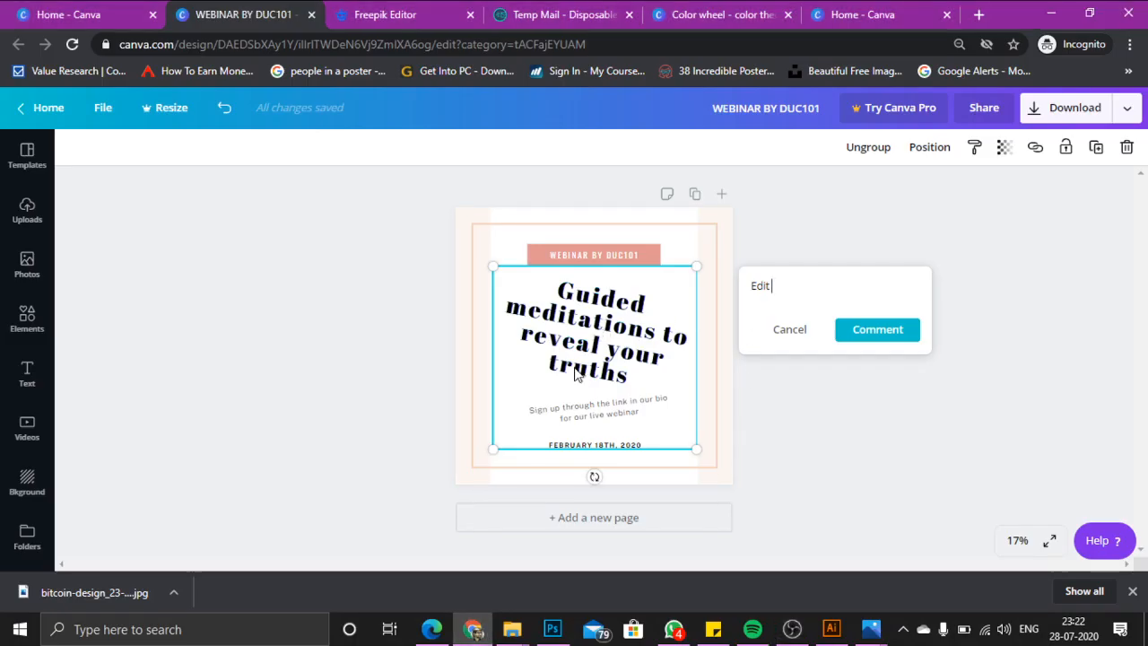
pyautogui.click(891, 341)
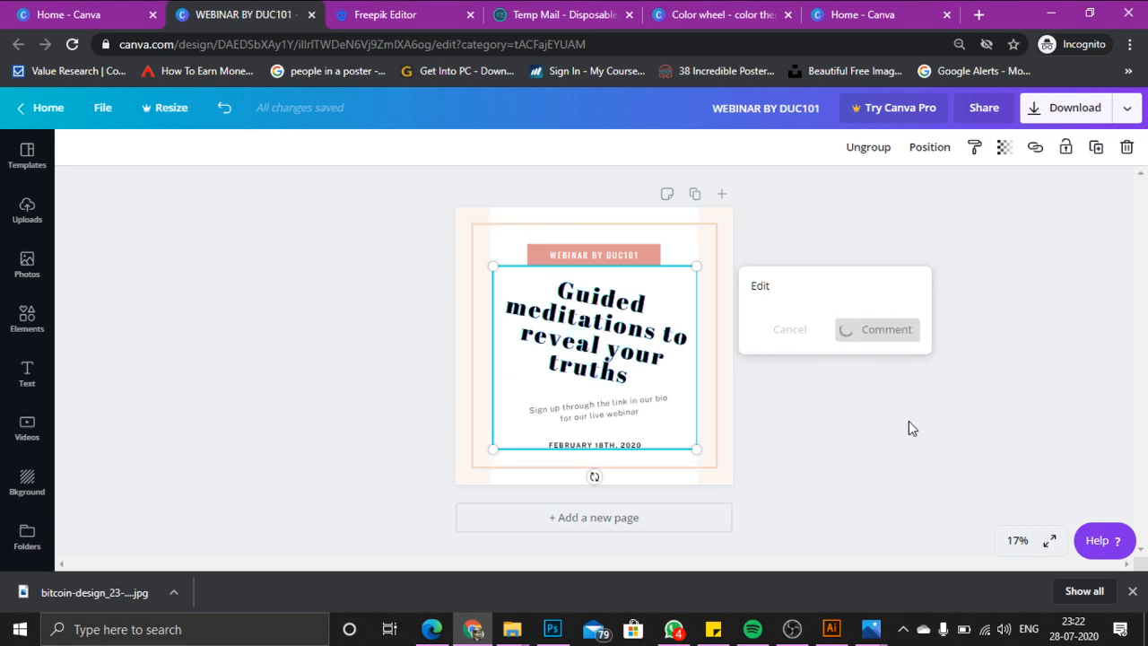
pyautogui.click(1101, 321)
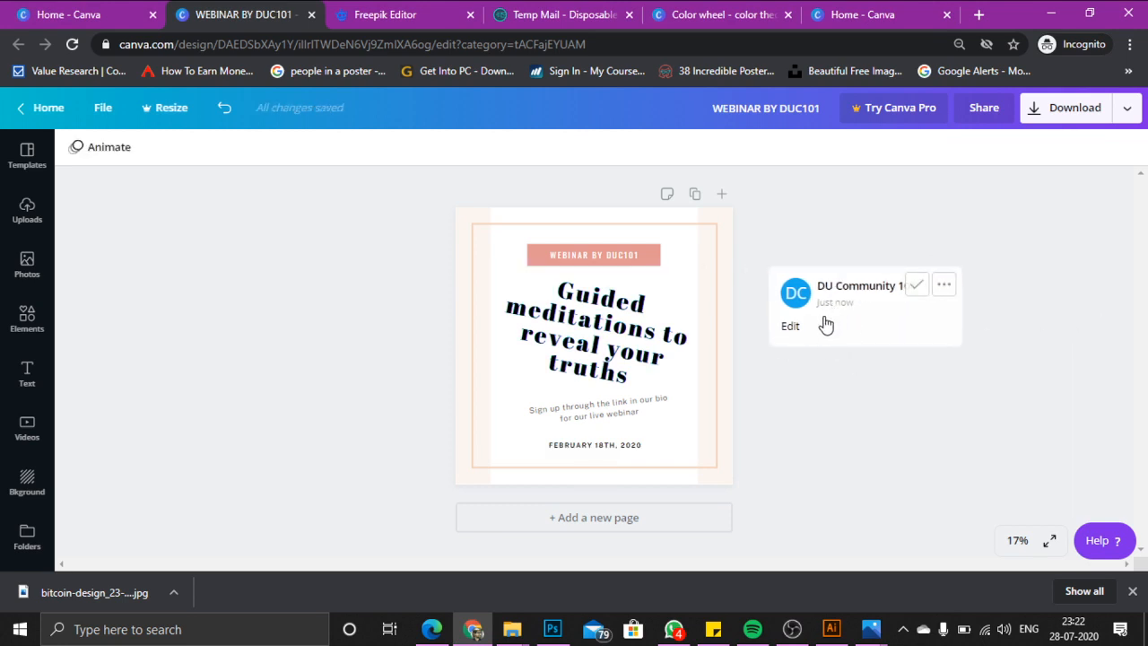
pyautogui.click(945, 286)
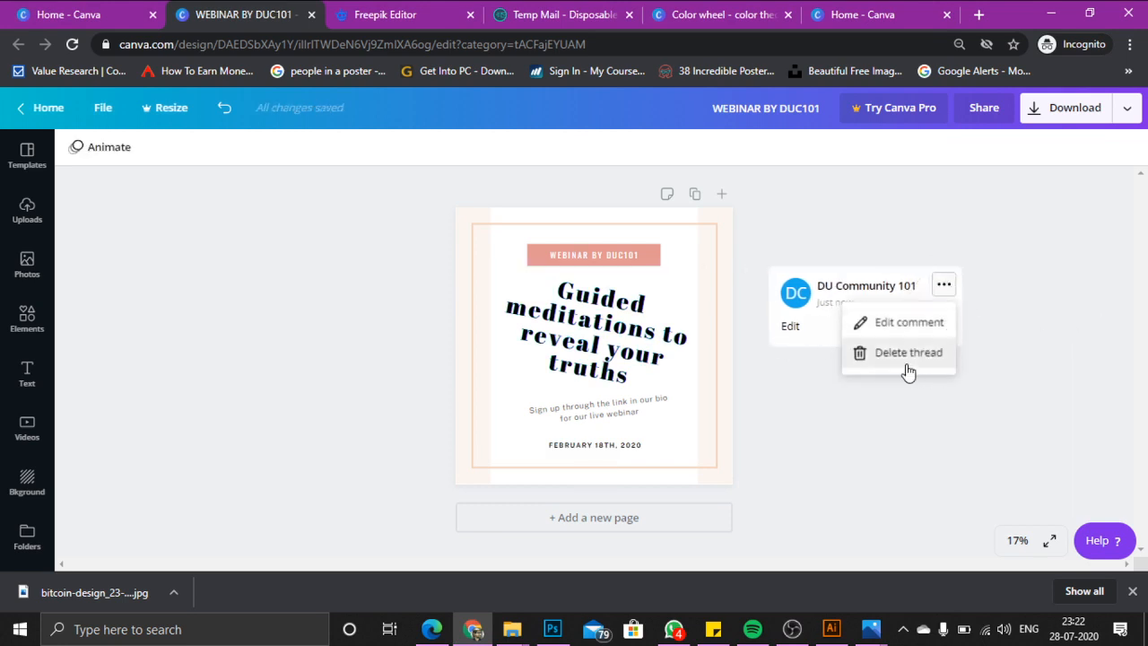
pyautogui.click(908, 353)
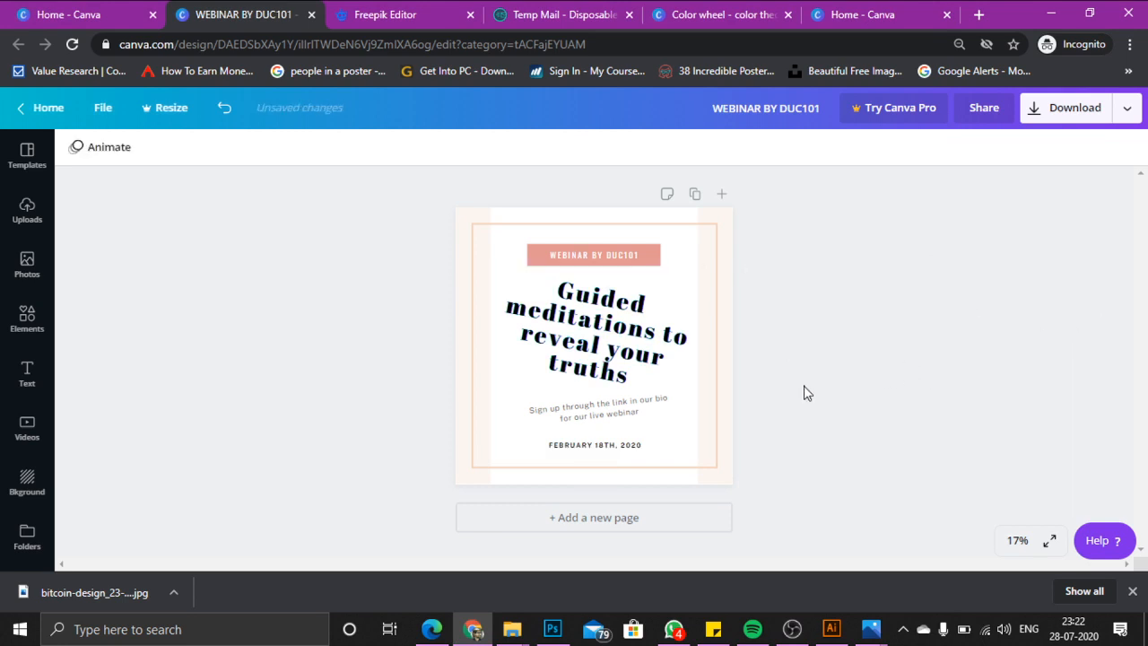
# Try out the transparency of the text group, ending at 100, and deselect it
pyautogui.click(652, 276)
pyautogui.click(1005, 147)
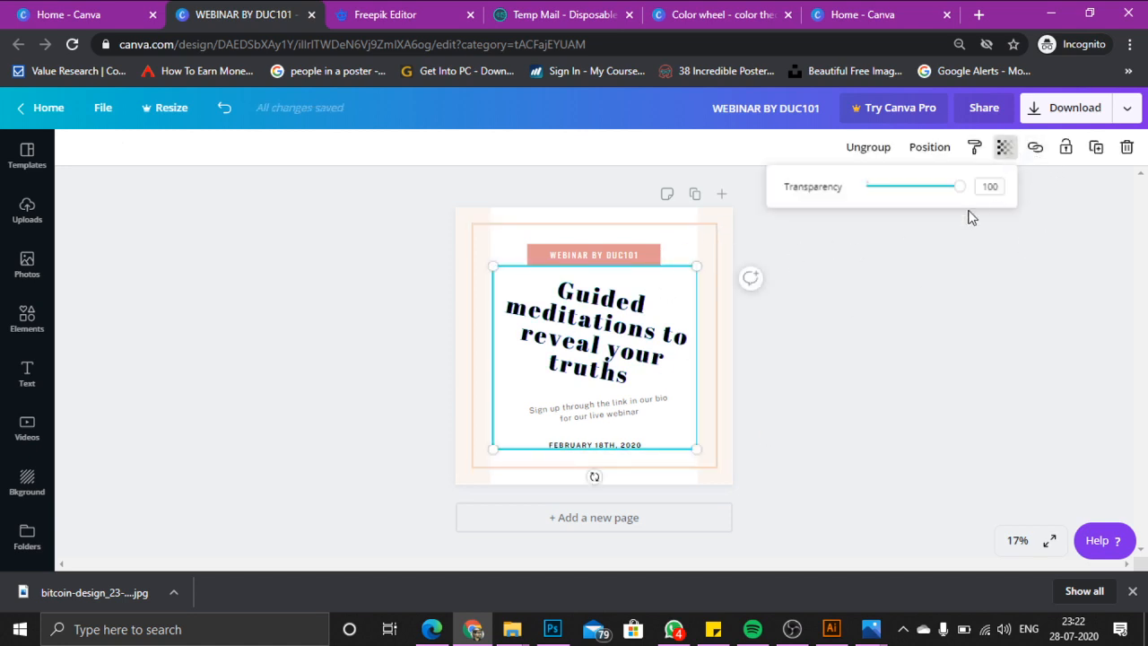
pyautogui.moveTo(961, 192); pyautogui.dragTo(993, 249)
pyautogui.click(993, 293)
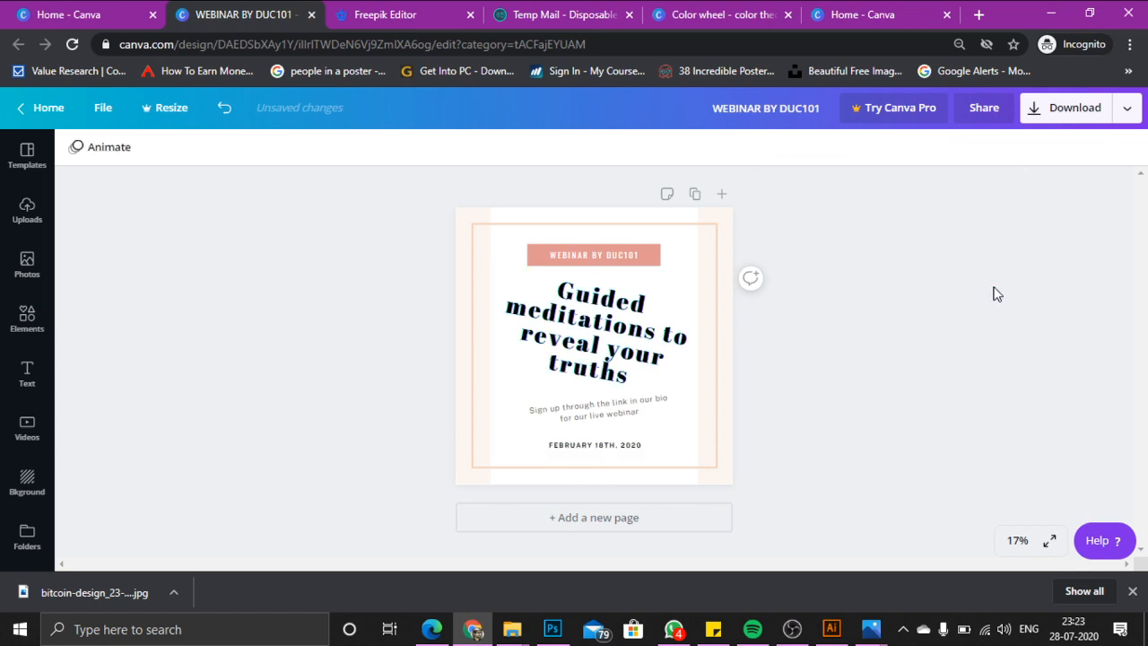
# Link the "Guided meditations to reveal your truths" headline to the Temp Mail page address, temp-mail.org/en/, copied from its open browser tab
pyautogui.click(610, 305)
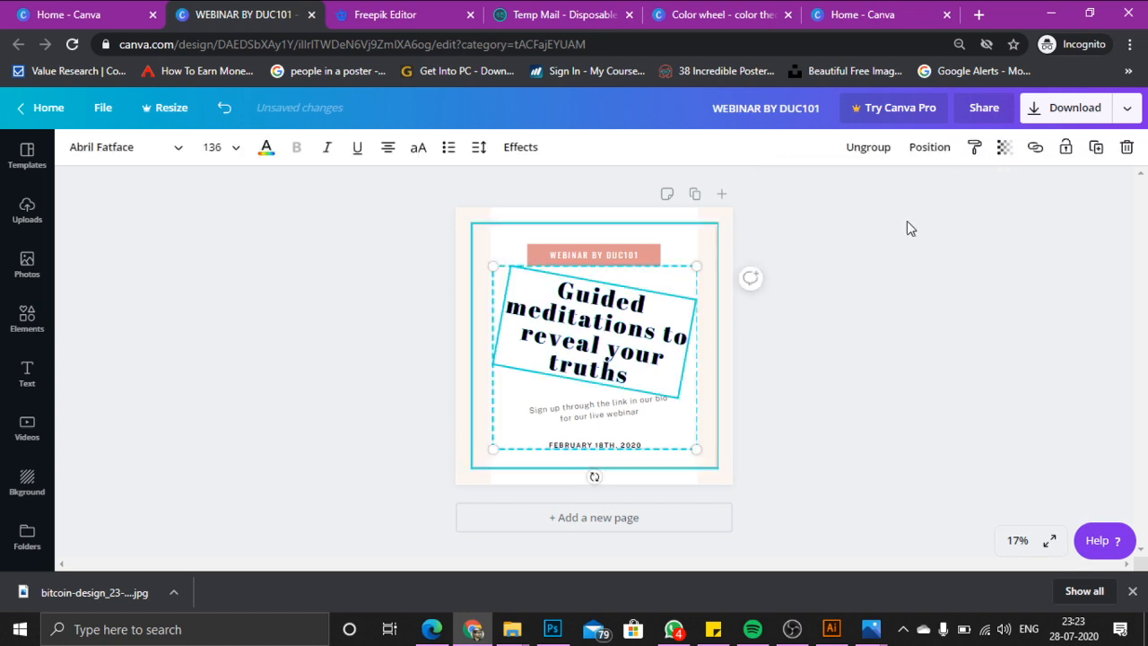
pyautogui.click(1036, 149)
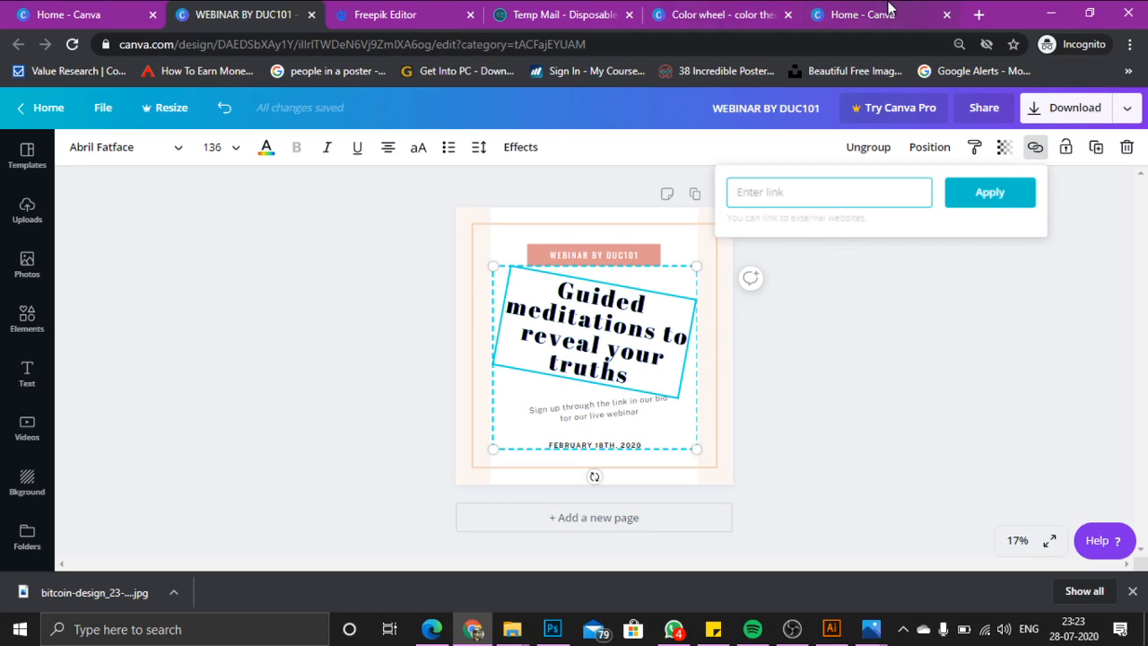
pyautogui.click(601, 13)
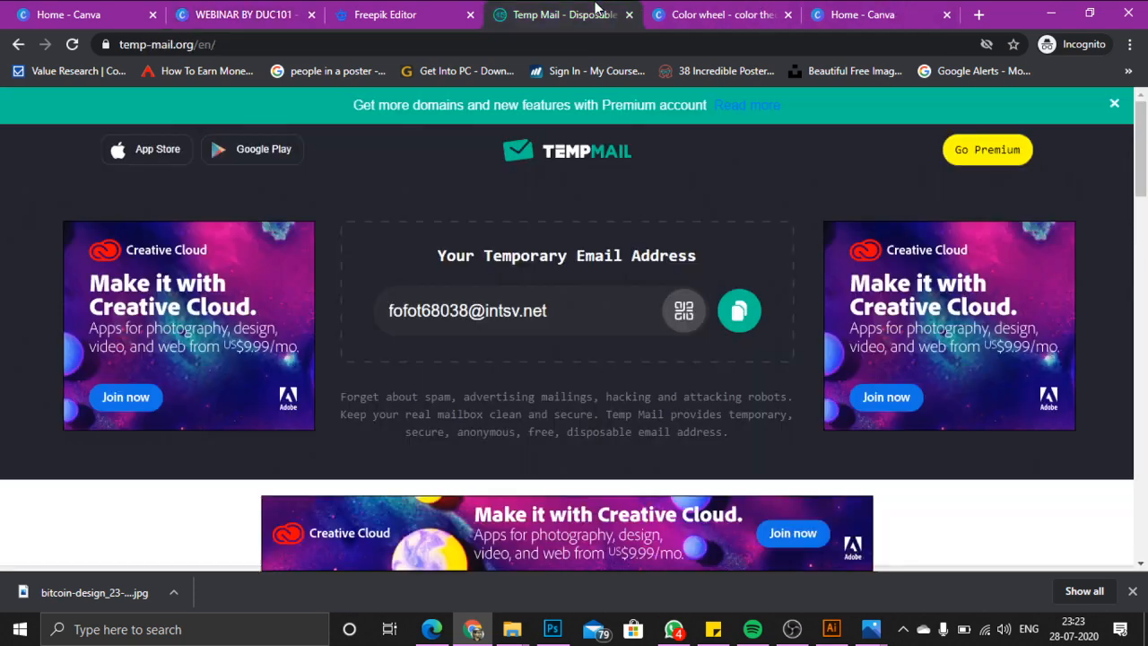
pyautogui.click(567, 45)
pyautogui.hotkey('ctrl', 'c')
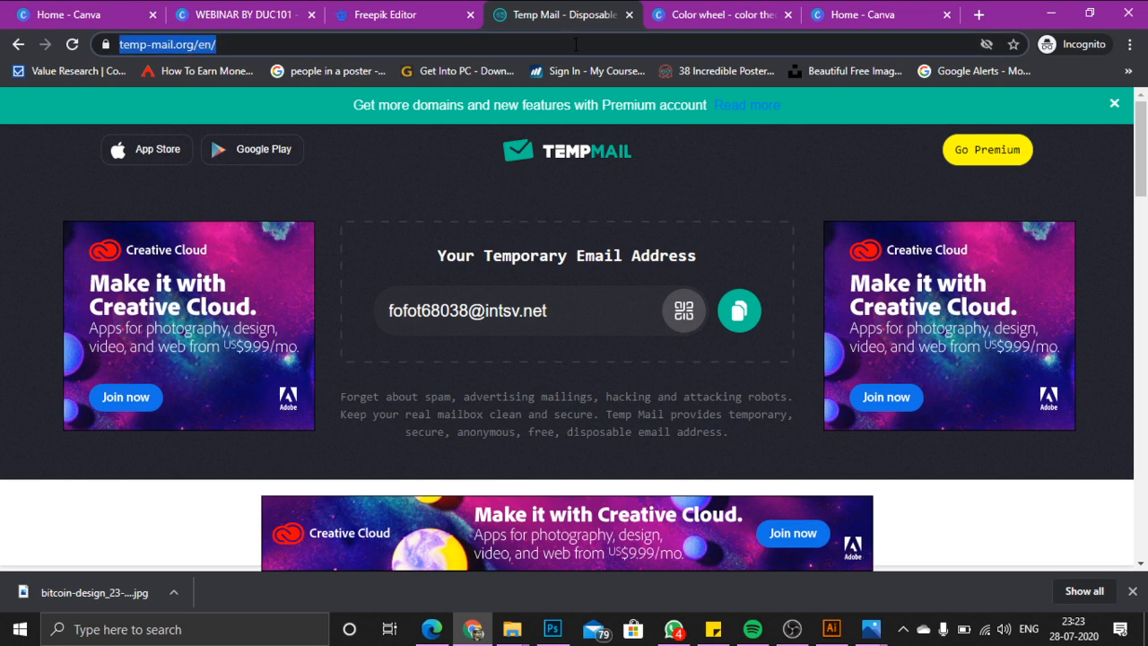
pyautogui.click(191, 9)
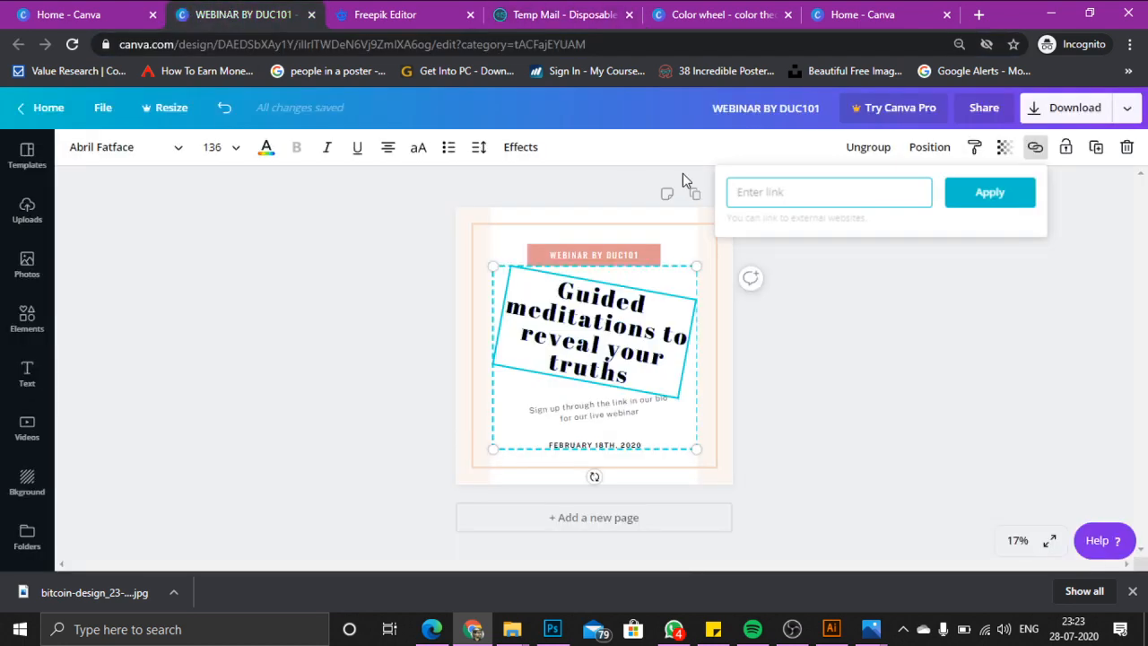
pyautogui.hotkey('ctrl', 'v')
pyautogui.click(986, 194)
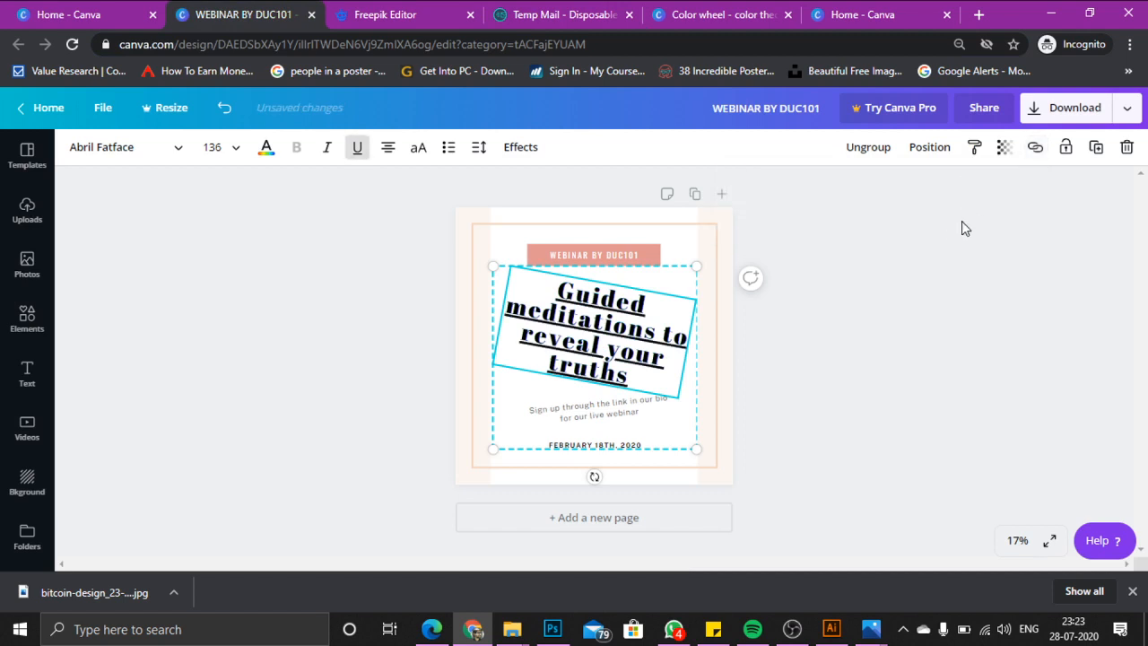
pyautogui.click(401, 337)
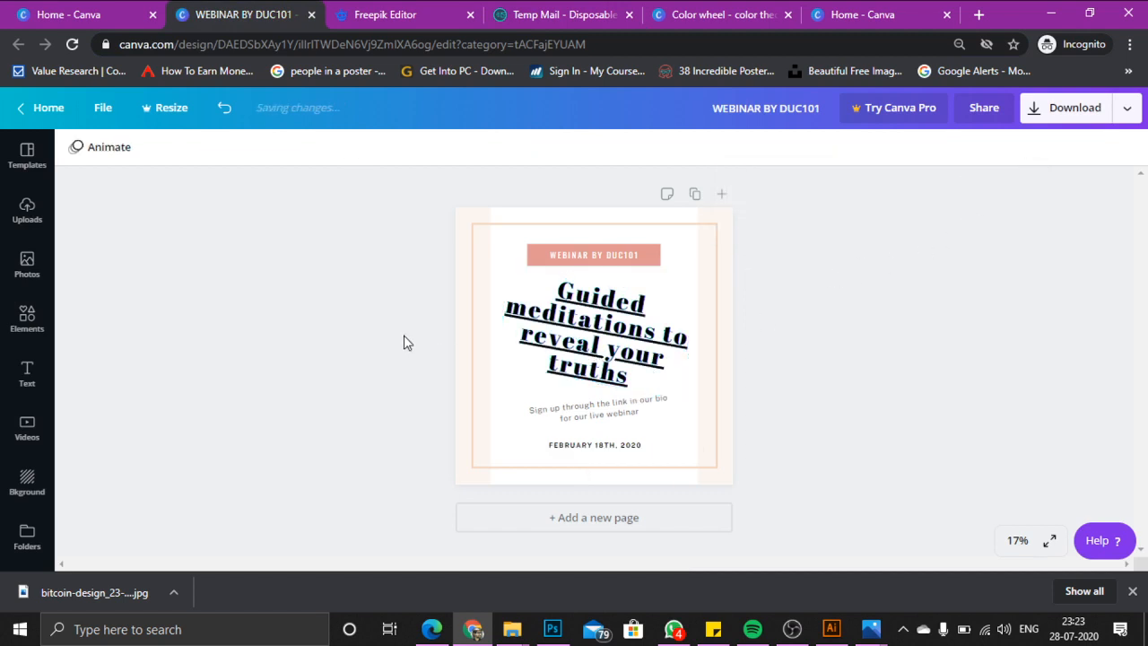
# Lock the text group, try to move it while locked, and unlock it
pyautogui.click(583, 330)
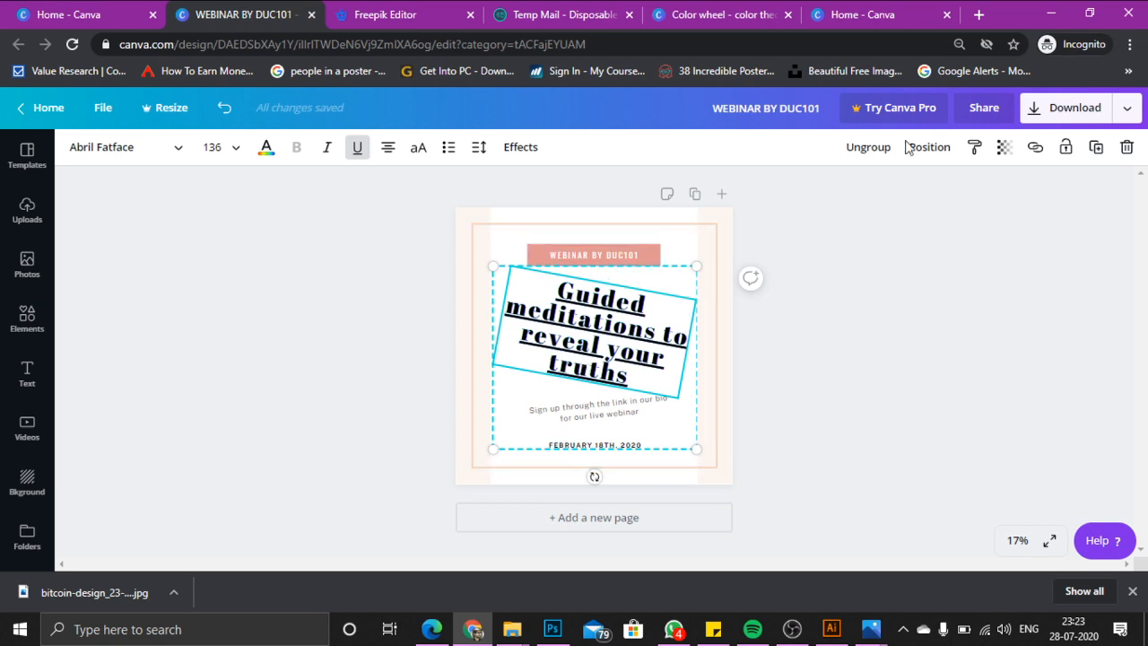
pyautogui.click(1066, 148)
pyautogui.moveTo(641, 433); pyautogui.dragTo(676, 464)
pyautogui.click(642, 354)
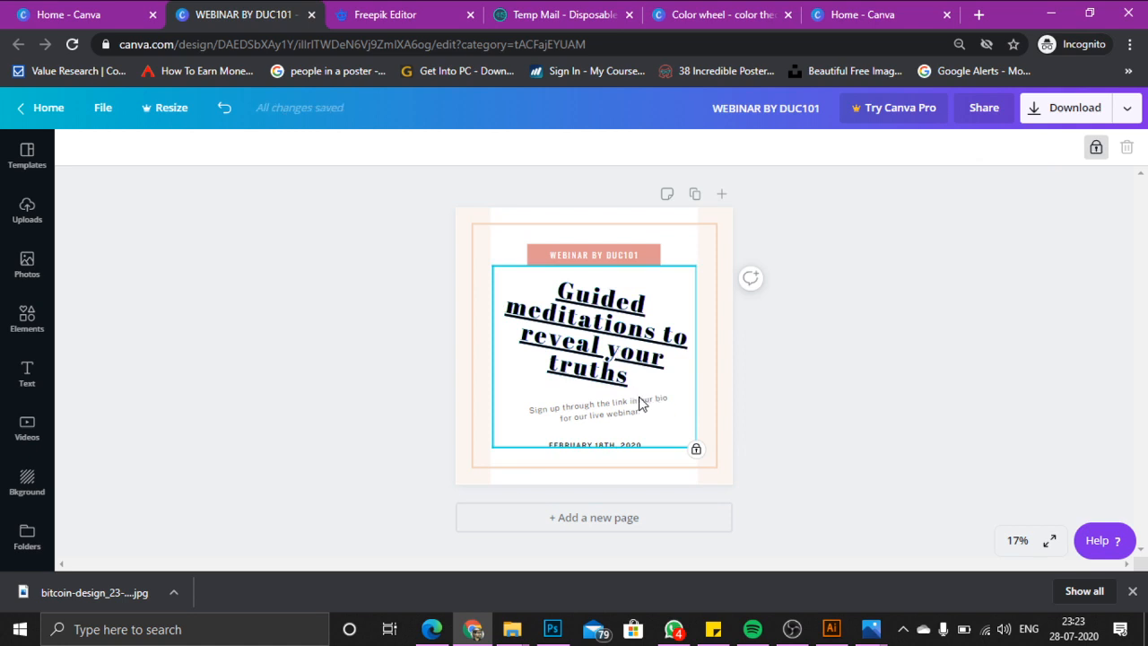
pyautogui.click(1096, 147)
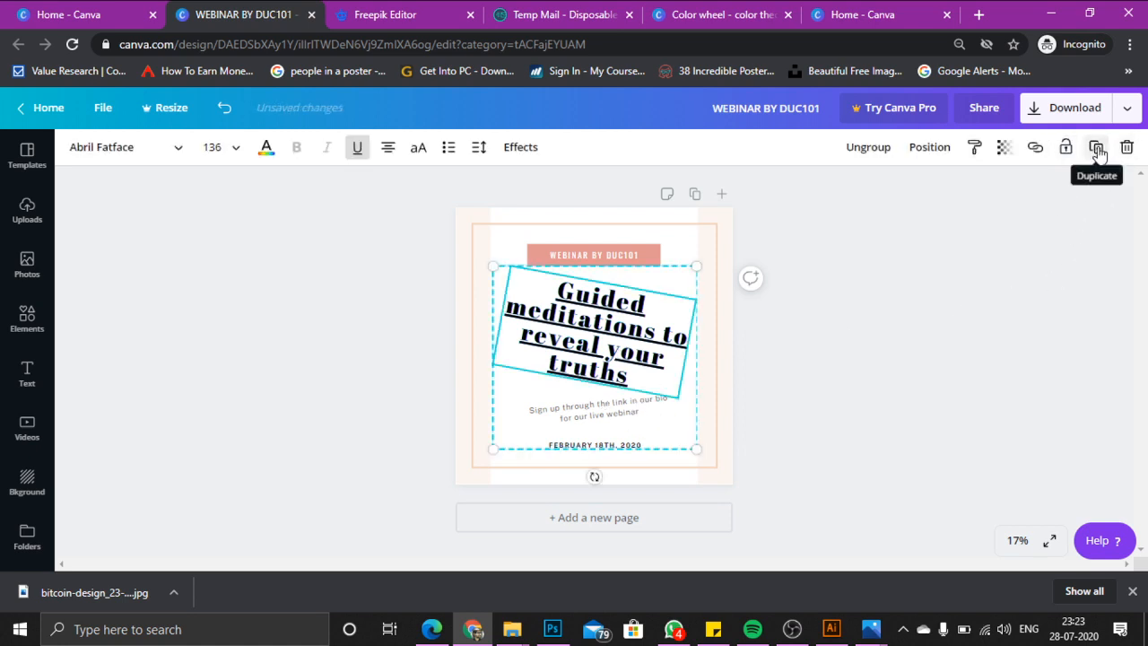
# Duplicate the text group, shift the copy sideways and delete the headline from the copy
pyautogui.click(1097, 151)
pyautogui.moveTo(538, 365); pyautogui.dragTo(575, 365)
pyautogui.press('Delete')
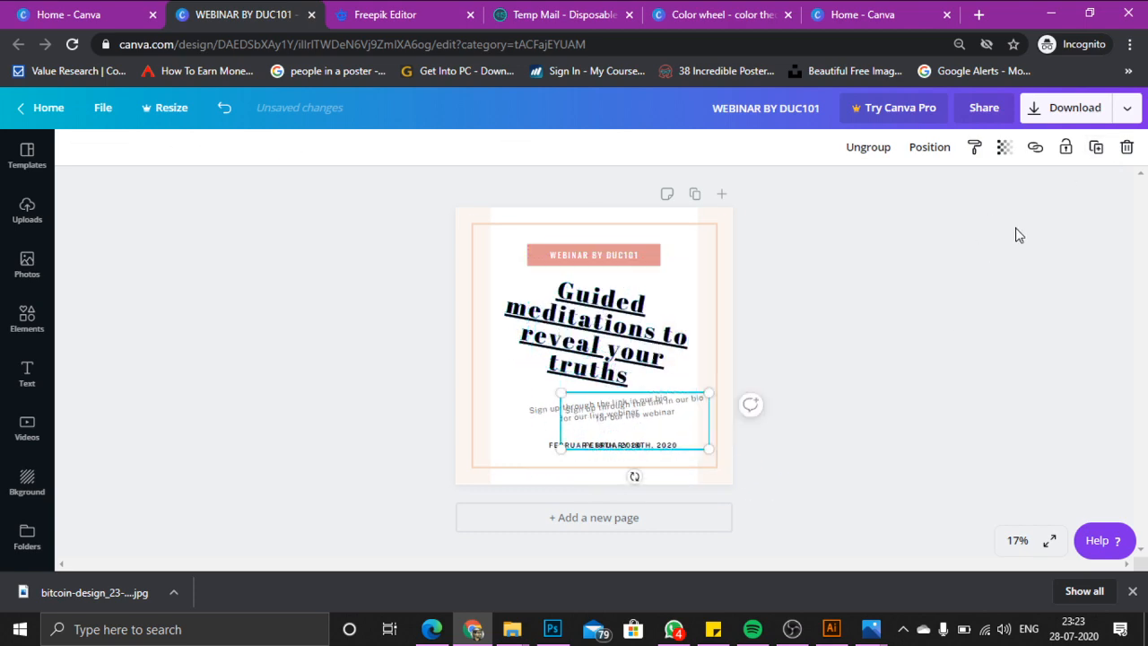
# Shift the remaining duplicate group slightly up, and delete its sign-up line and its date
pyautogui.click(641, 420)
pyautogui.moveTo(624, 440); pyautogui.dragTo(601, 432)
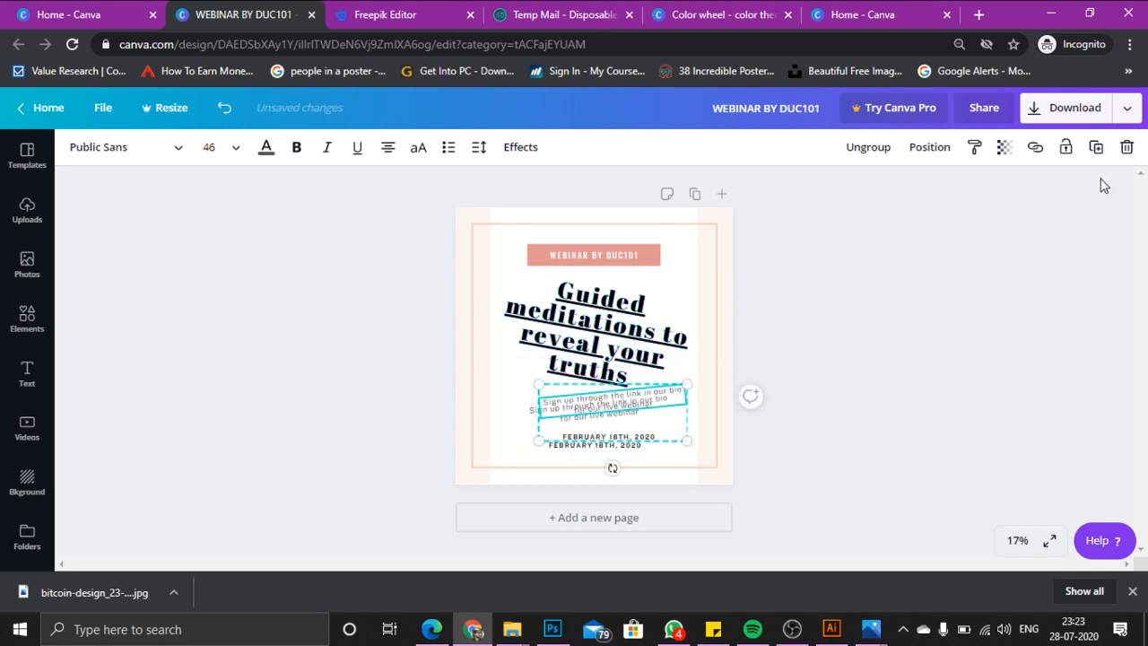
pyautogui.click(1126, 147)
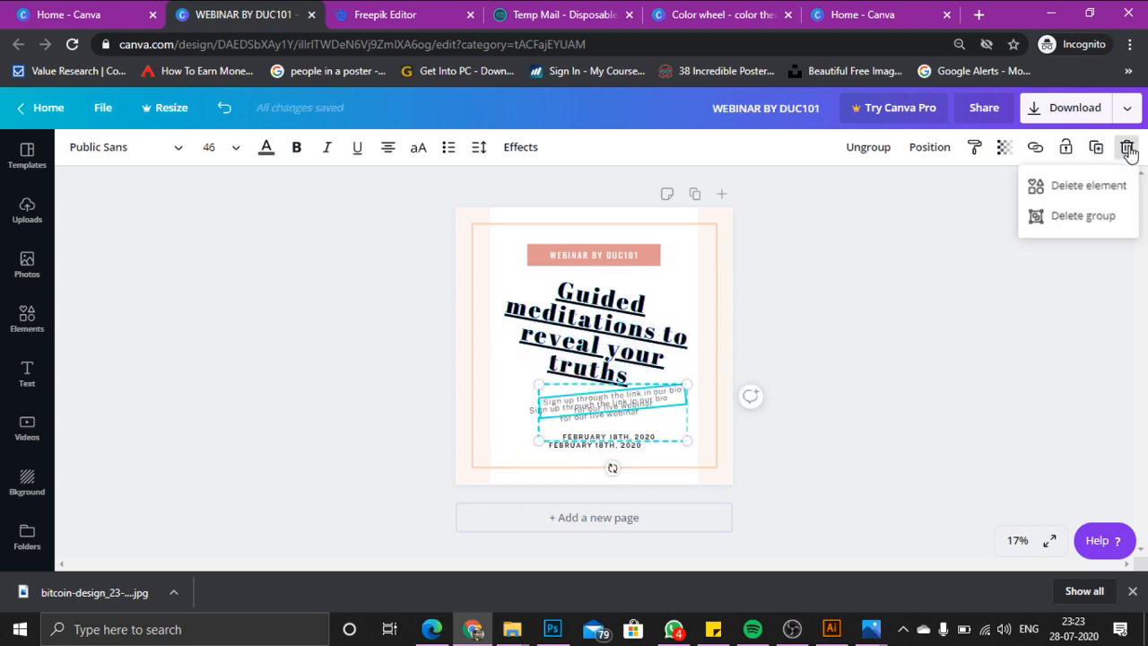
pyautogui.click(1083, 189)
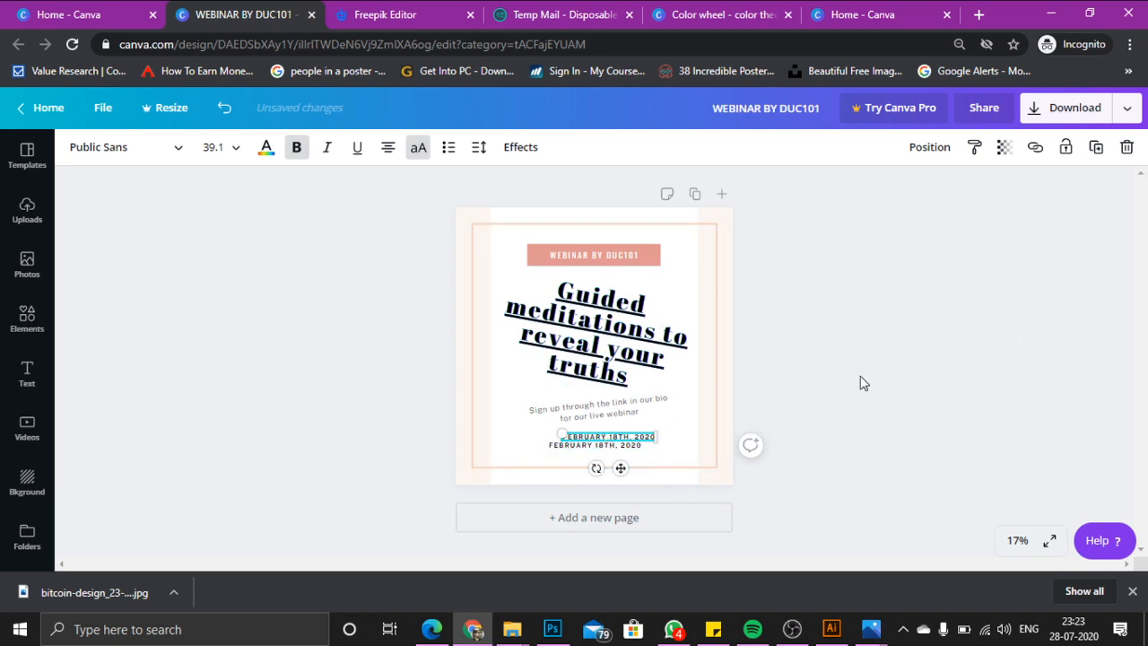
pyautogui.click(1127, 150)
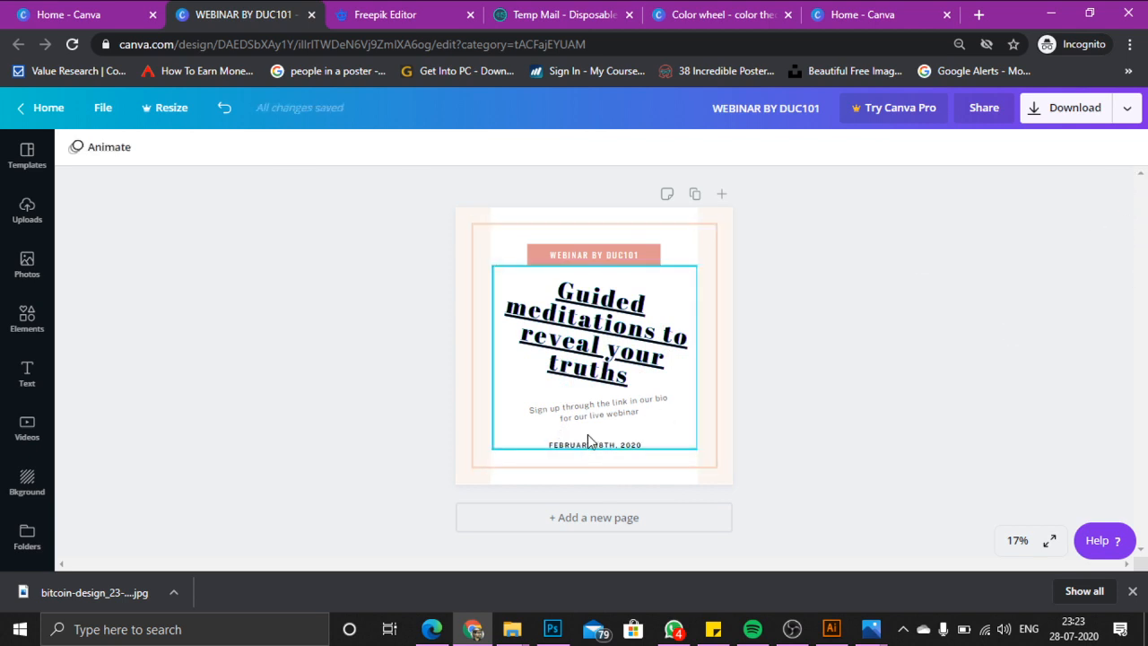
# Move the original text group slightly down on the white panel
pyautogui.moveTo(636, 354); pyautogui.dragTo(633, 356)
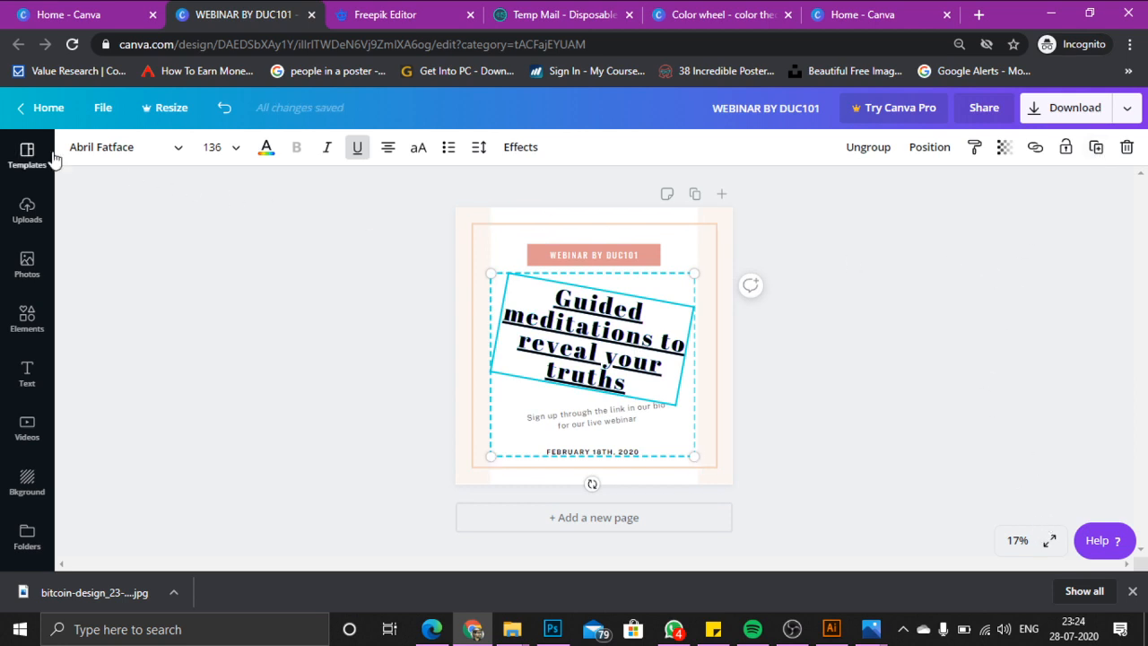
# Browse the Instagram Post templates by category, from the recently used ones through the seasonal designs
pyautogui.click(26, 151)
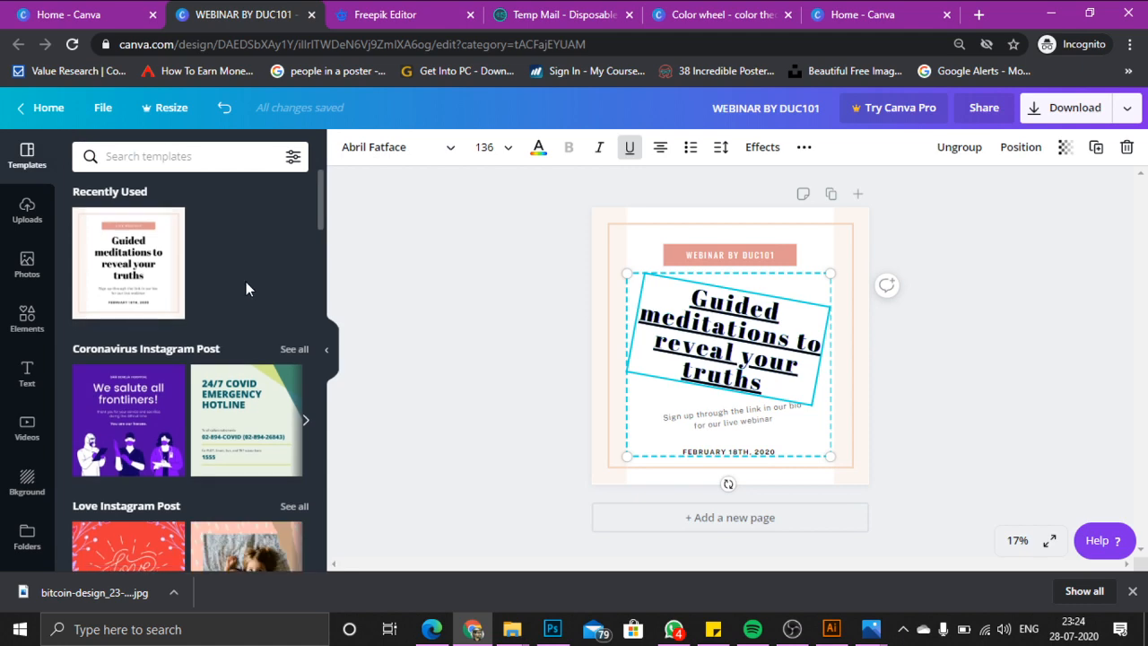
pyautogui.scroll(-7, 246, 282)
pyautogui.scroll(-7, 182, 248)
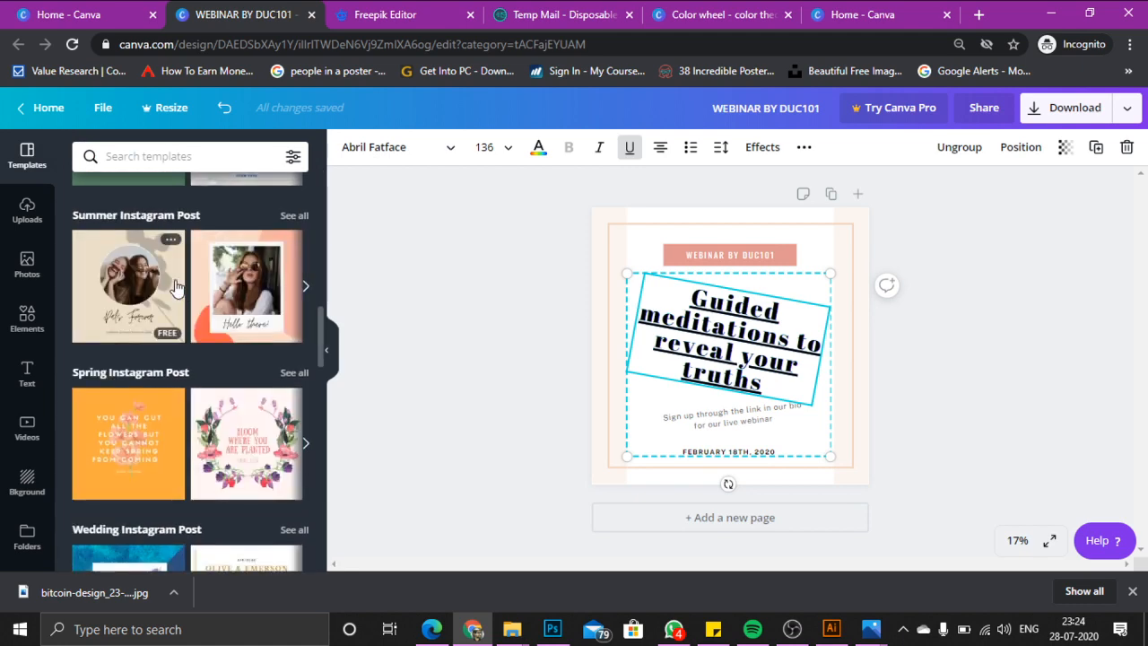
pyautogui.scroll(-1, 170, 305)
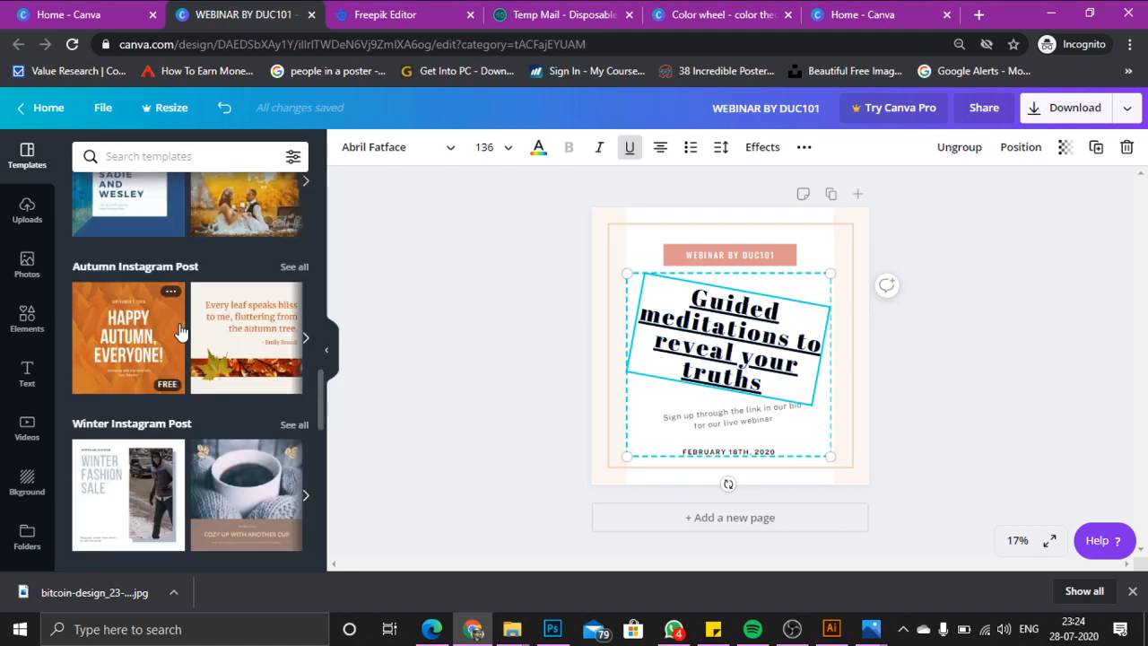
# Look at the image and video uploads, with a brief check of the open color wheel and Freepik Editor pages
pyautogui.click(27, 215)
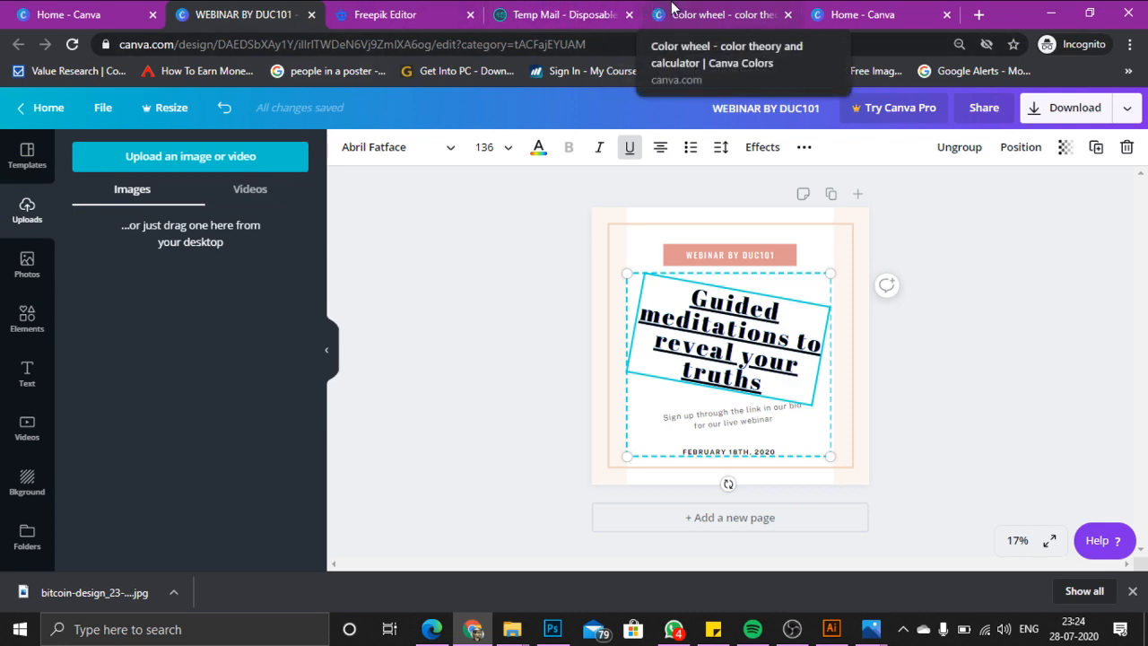
pyautogui.click(713, 10)
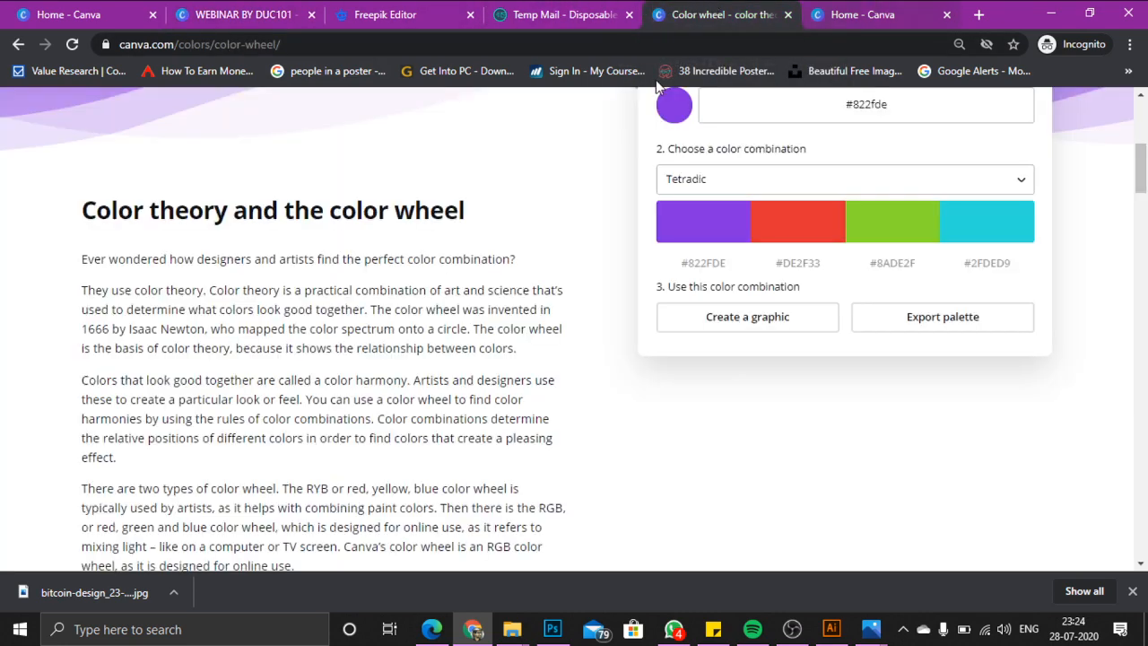
pyautogui.click(421, 14)
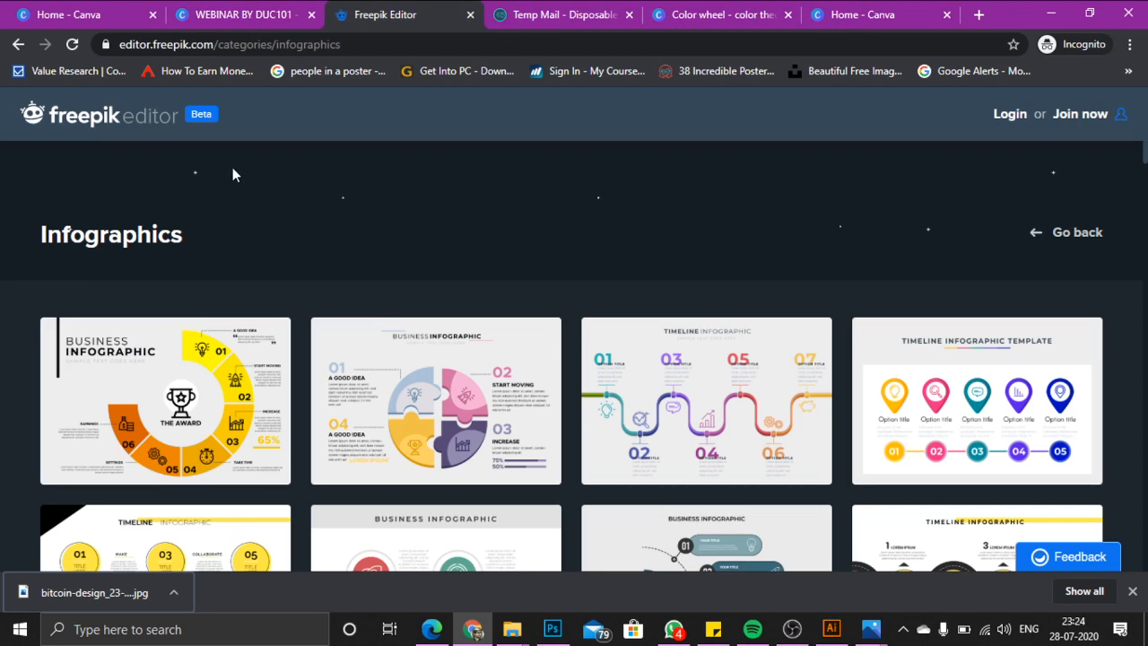
pyautogui.click(242, 14)
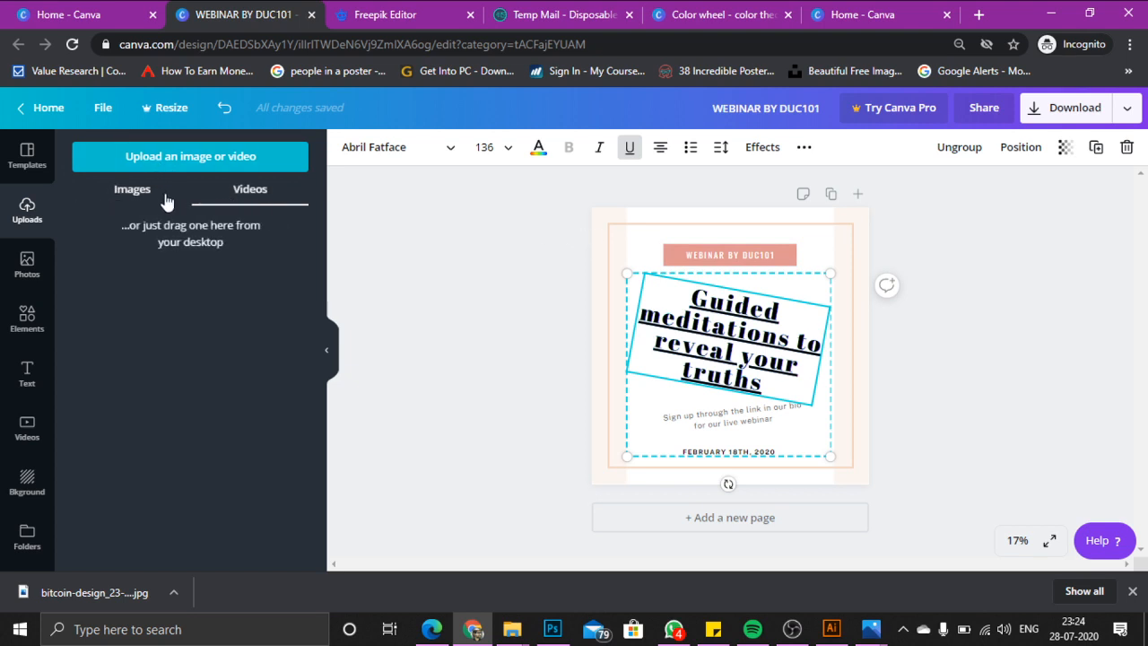
pyautogui.click(505, 260)
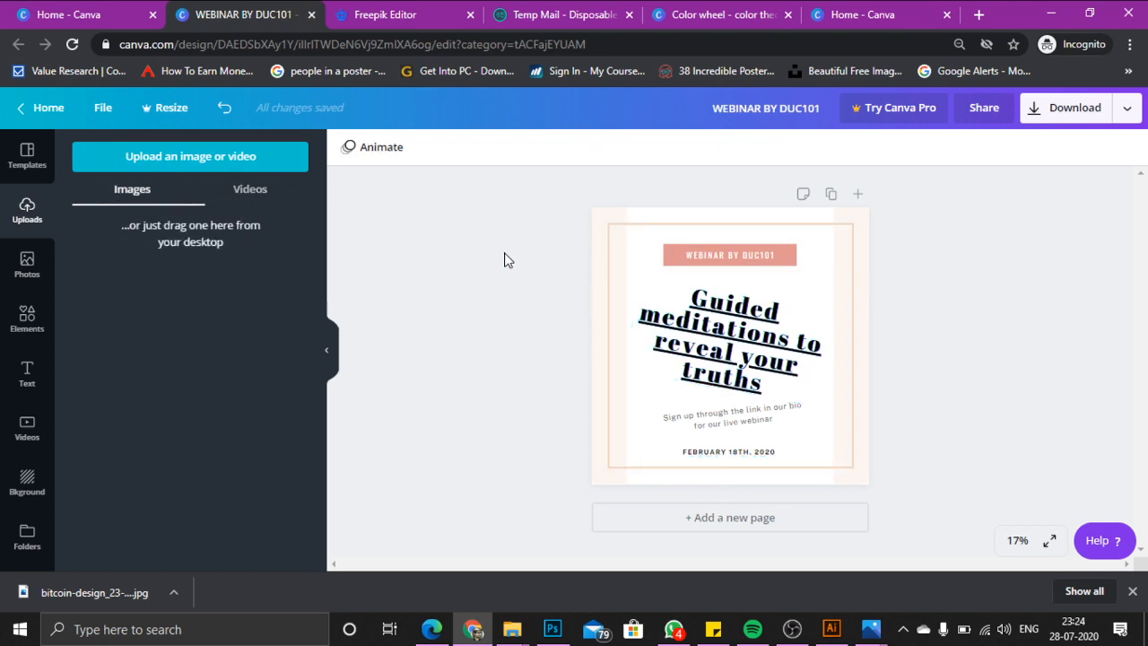
# Browse the trending stock photos
pyautogui.click(40, 267)
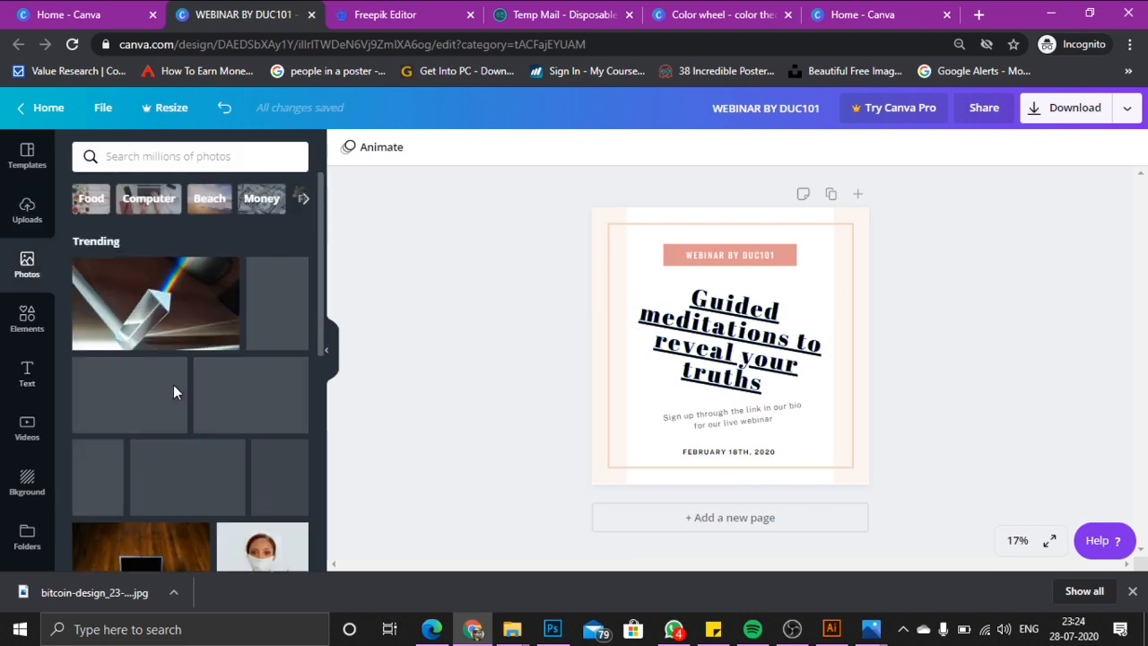
pyautogui.scroll(-10, 269, 430)
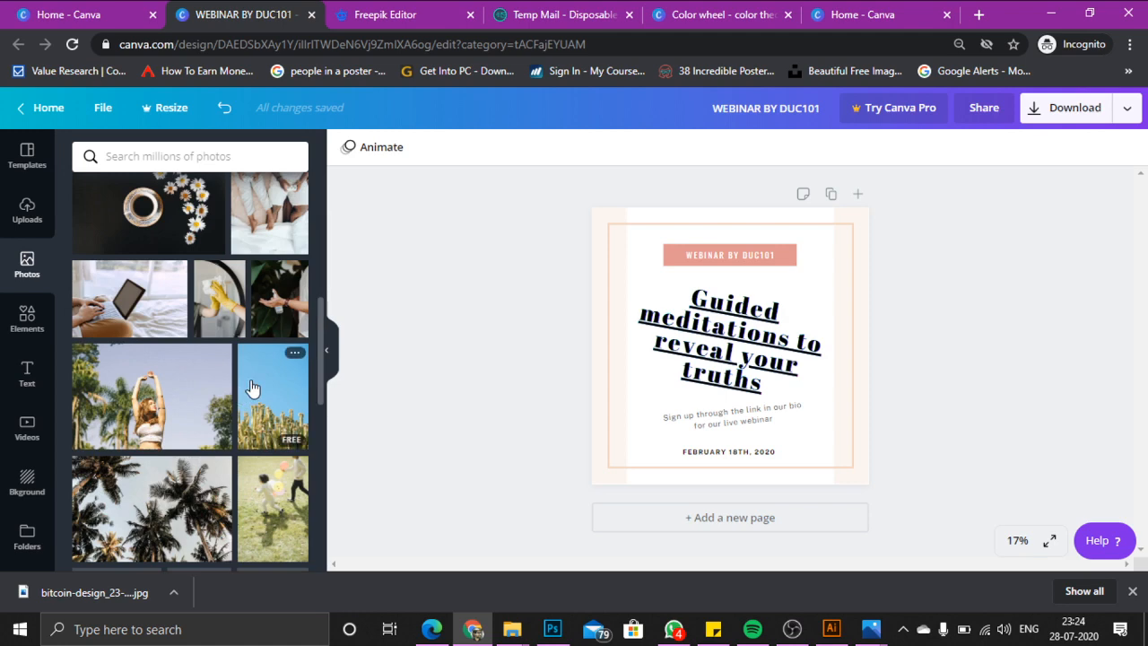
pyautogui.scroll(5, 251, 380)
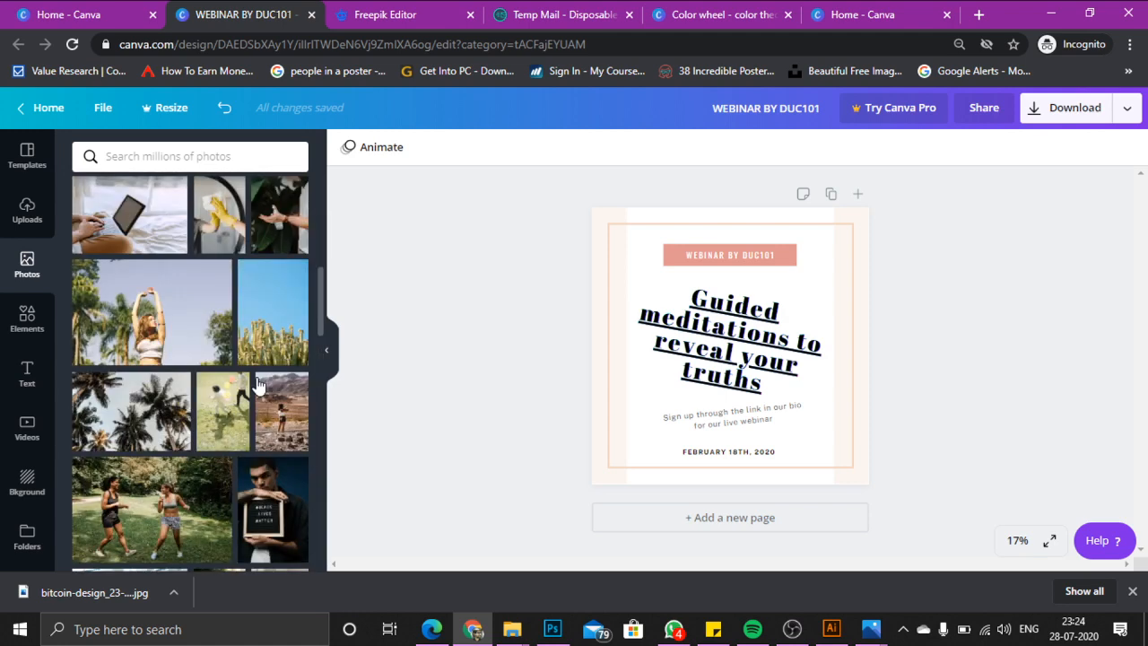
pyautogui.scroll(5, 257, 384)
# Search the stock photos for "business" and look through the results
pyautogui.click(174, 166)
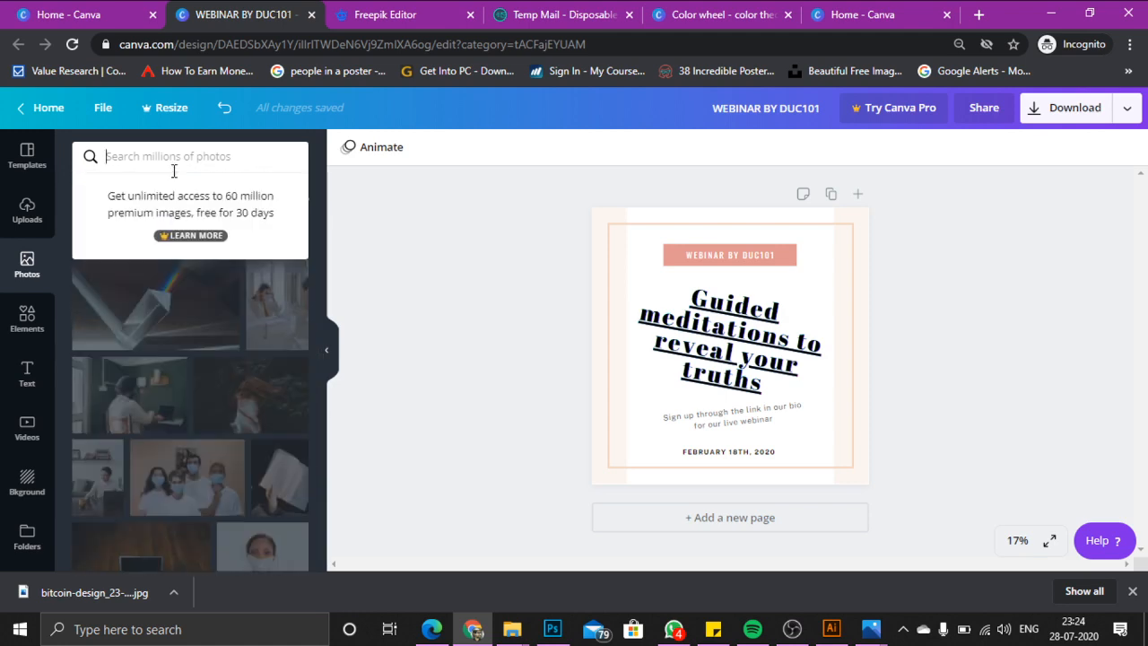
pyautogui.write('business')
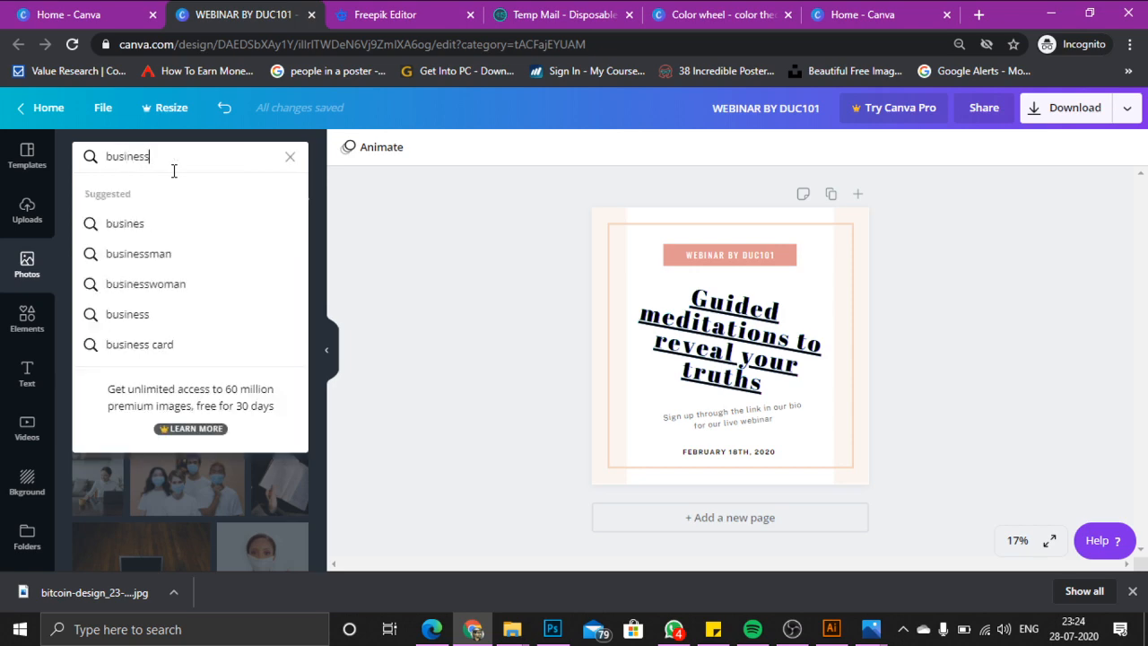
pyautogui.press('Return')
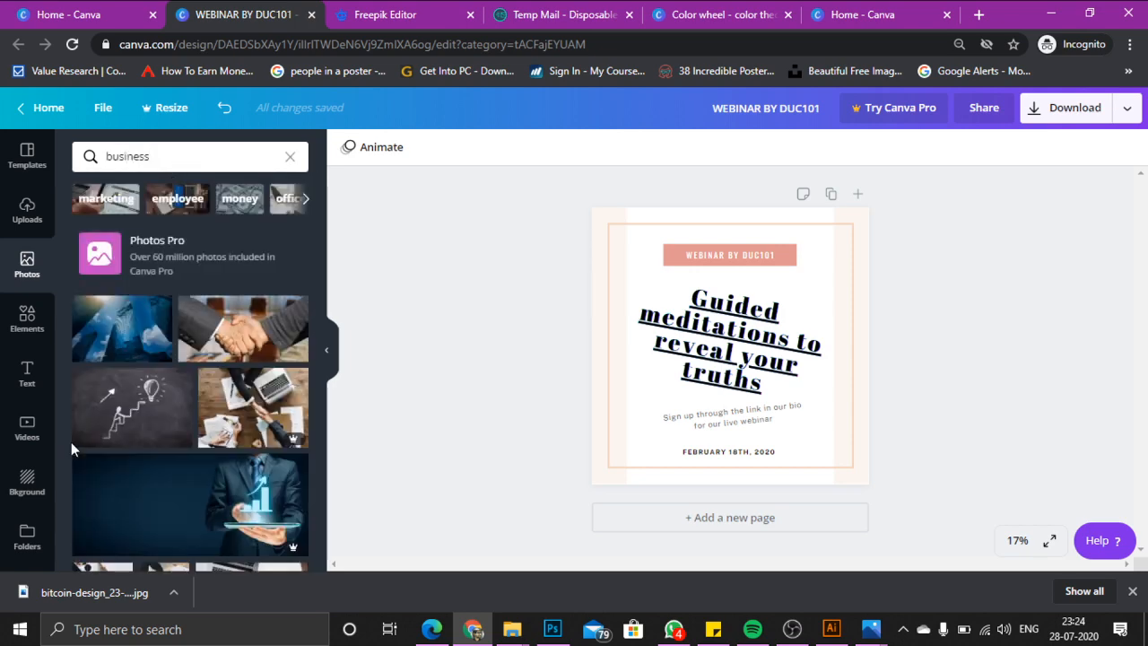
pyautogui.scroll(-7, 208, 353)
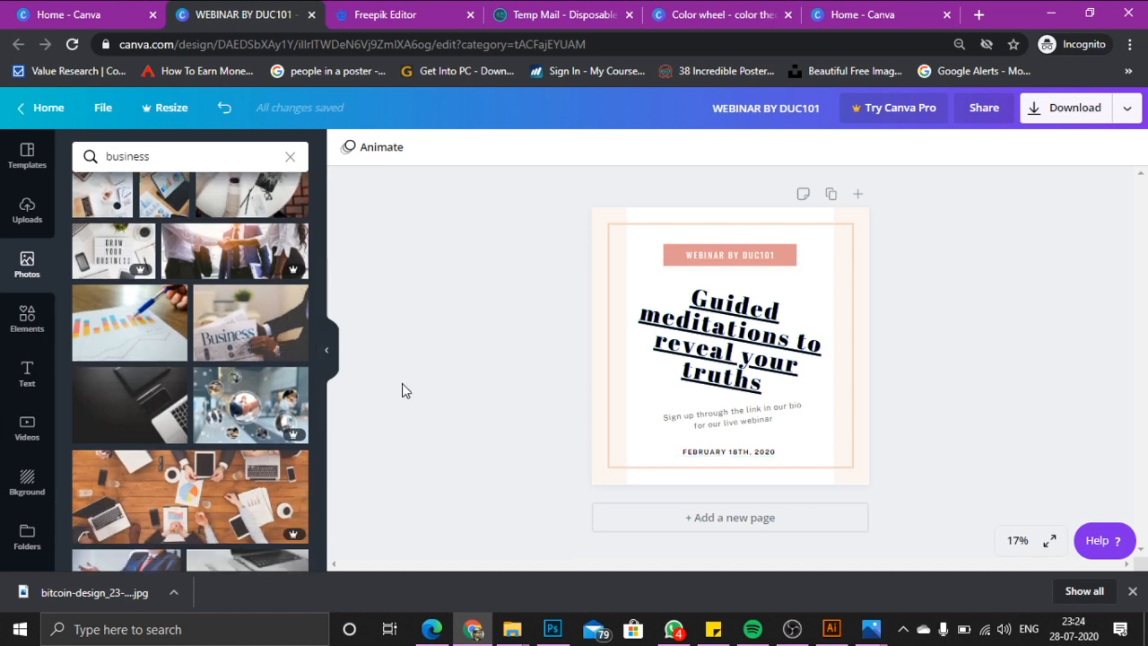
pyautogui.scroll(-6, 130, 394)
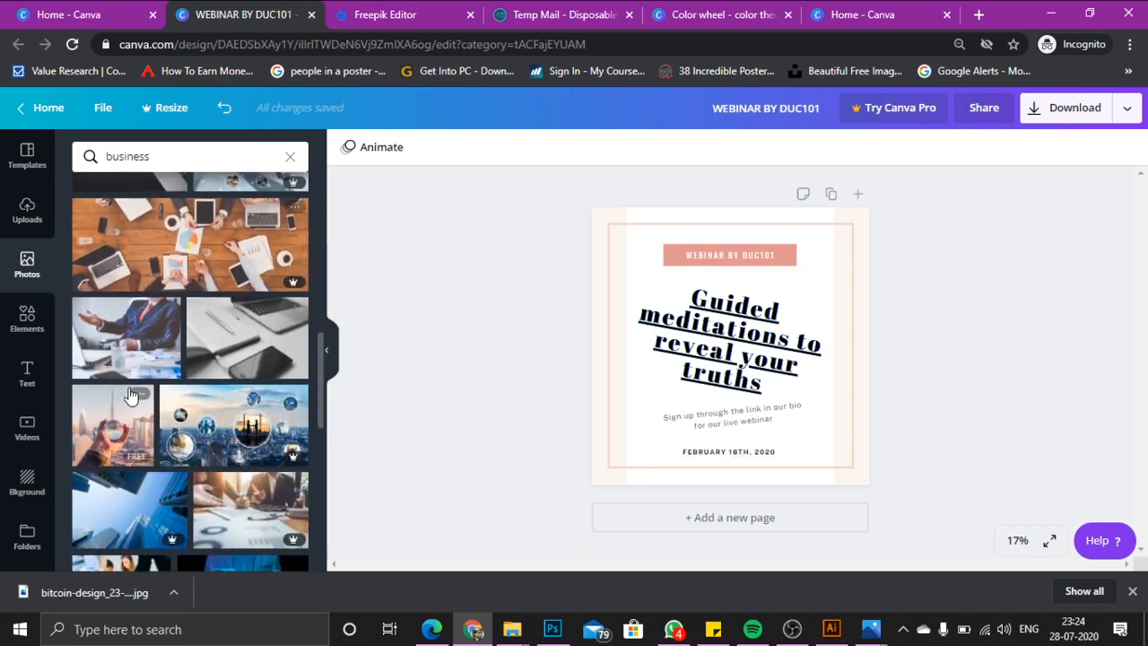
pyautogui.scroll(6, 179, 358)
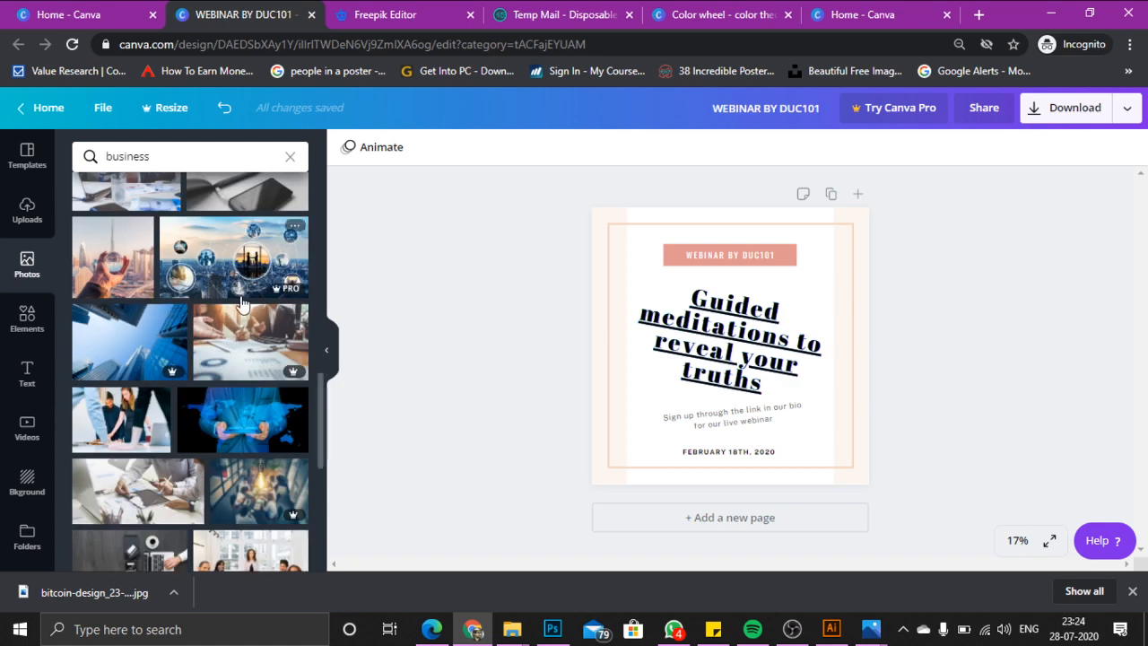
pyautogui.scroll(5, 240, 304)
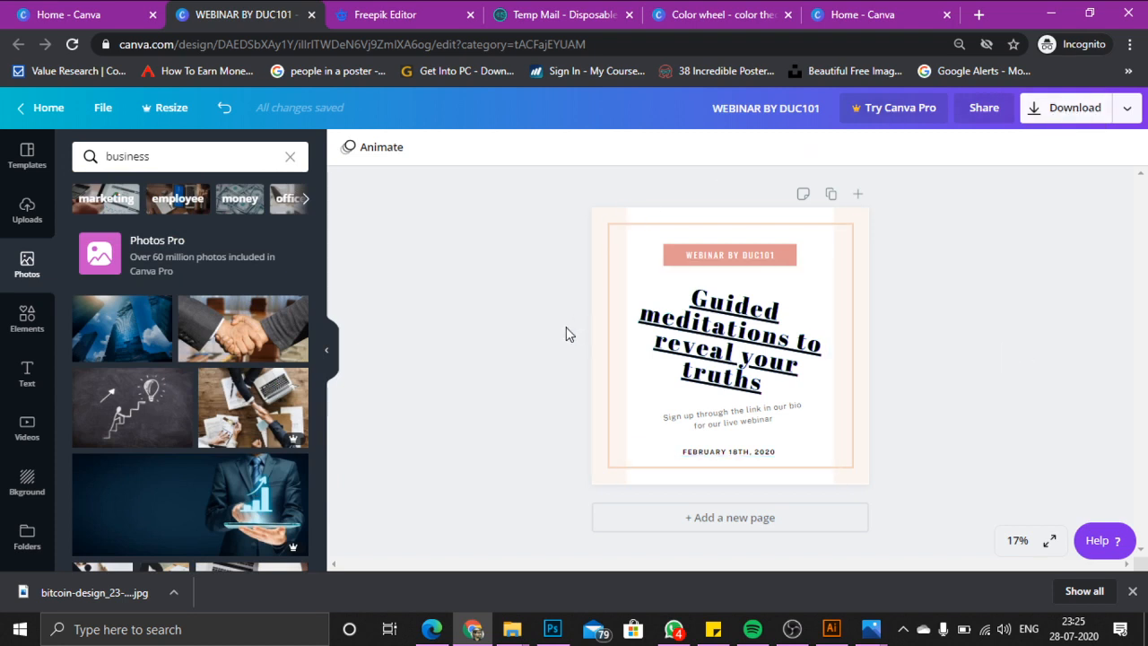
# Open the elements library and examine which elements make up the post: background, thin border, white panel and text group
pyautogui.click(25, 318)
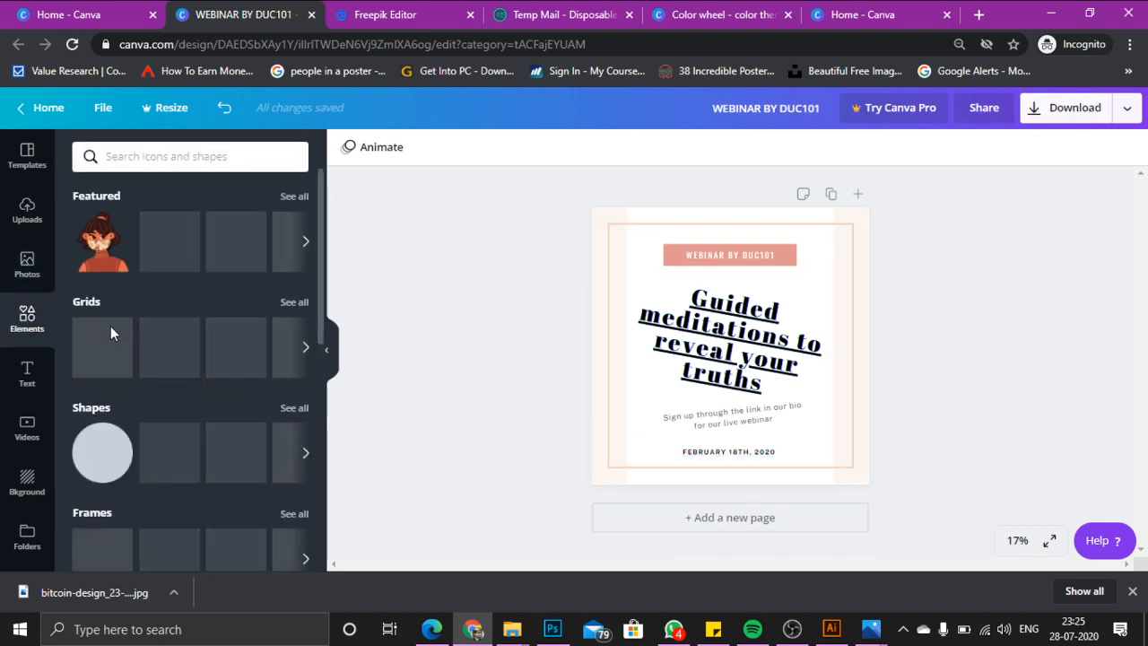
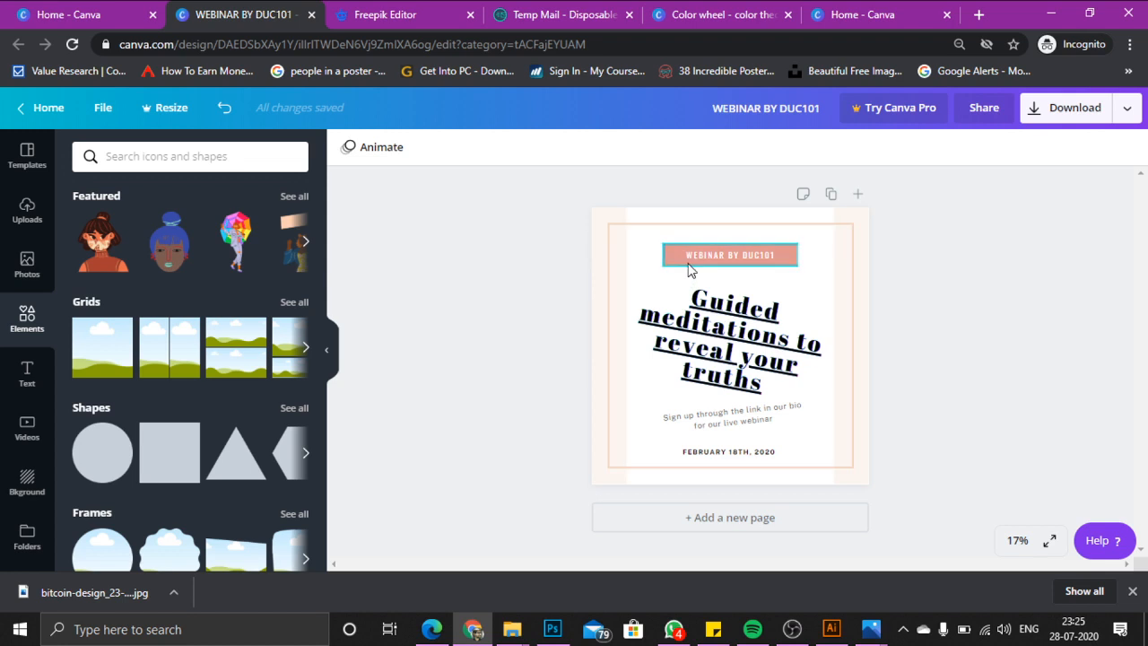
pyautogui.click(600, 230)
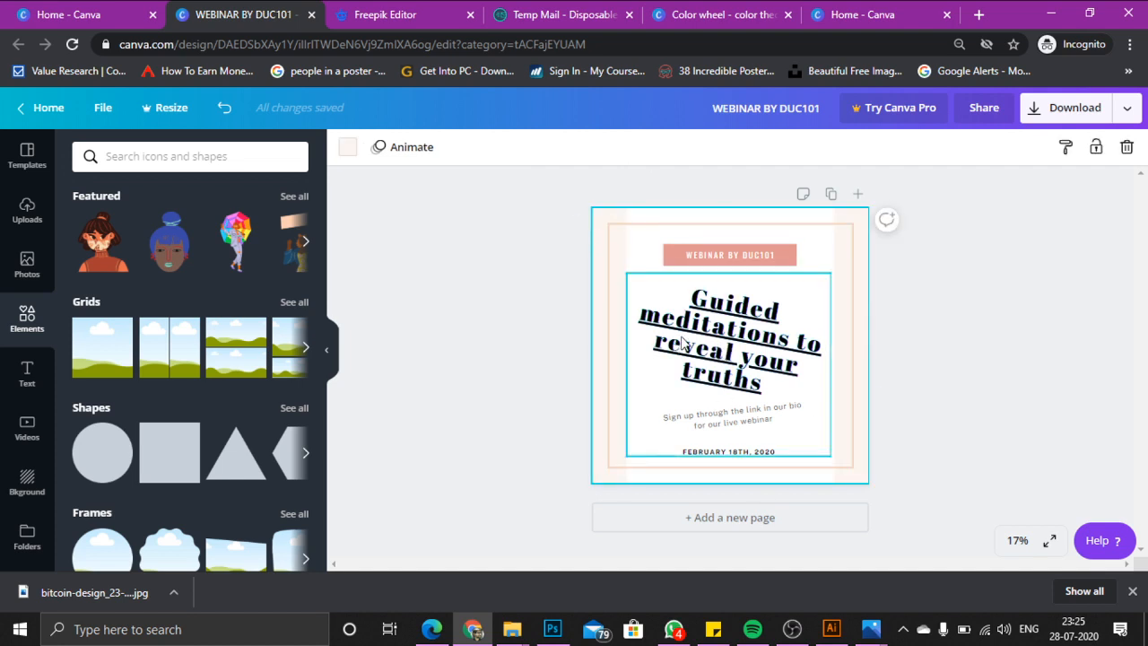
pyautogui.click(615, 254)
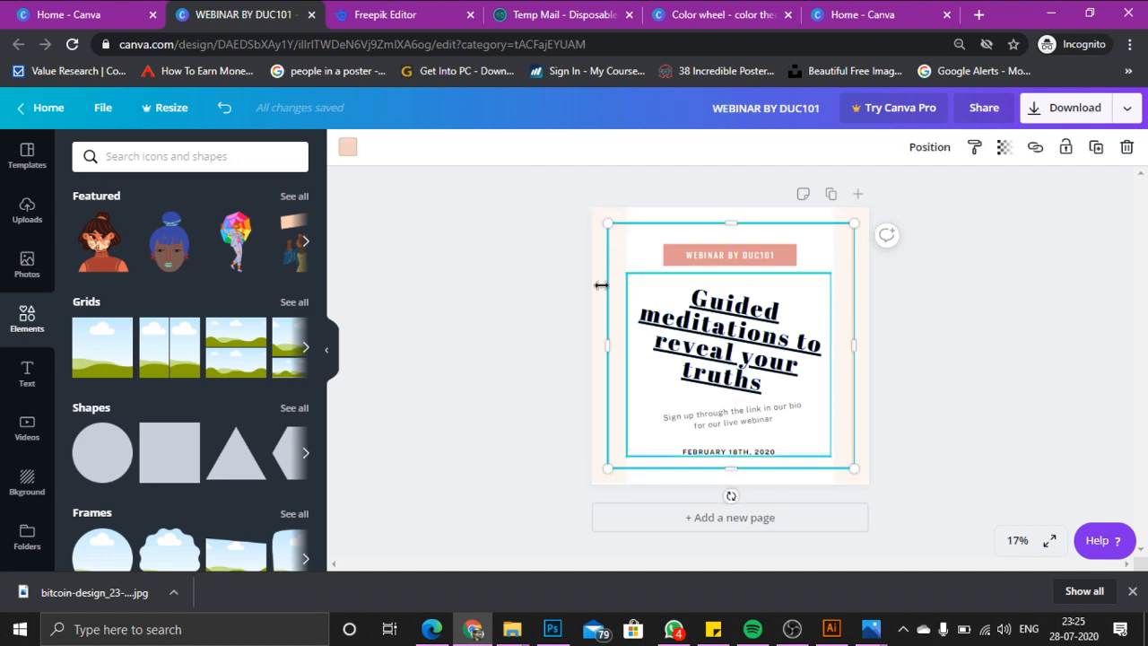
pyautogui.click(531, 261)
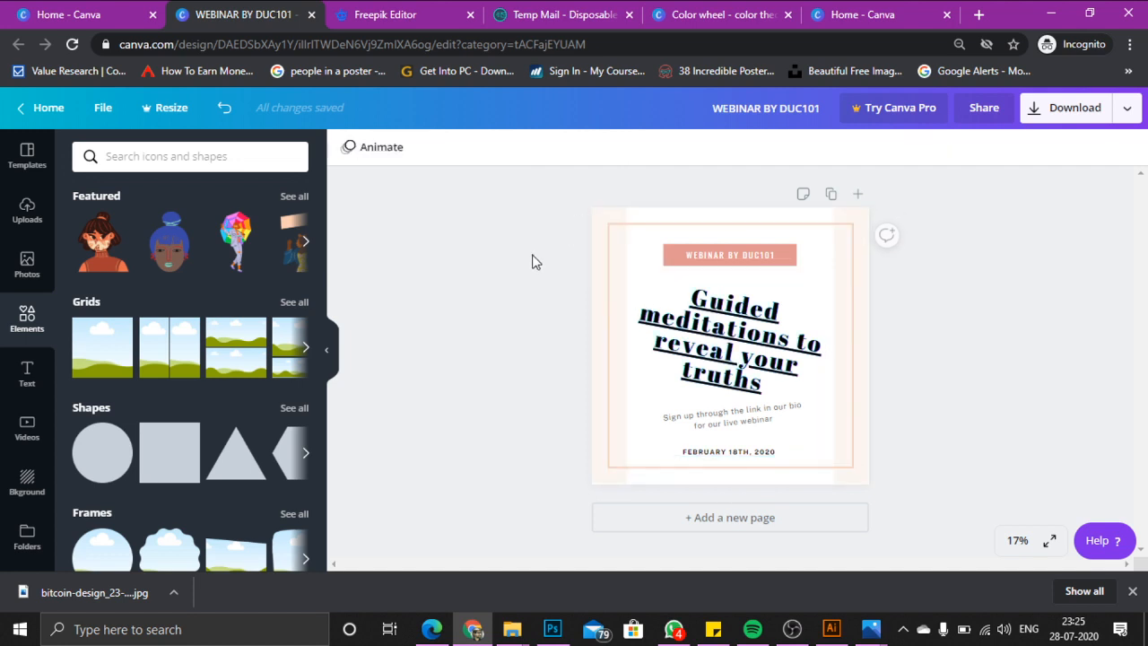
pyautogui.click(674, 225)
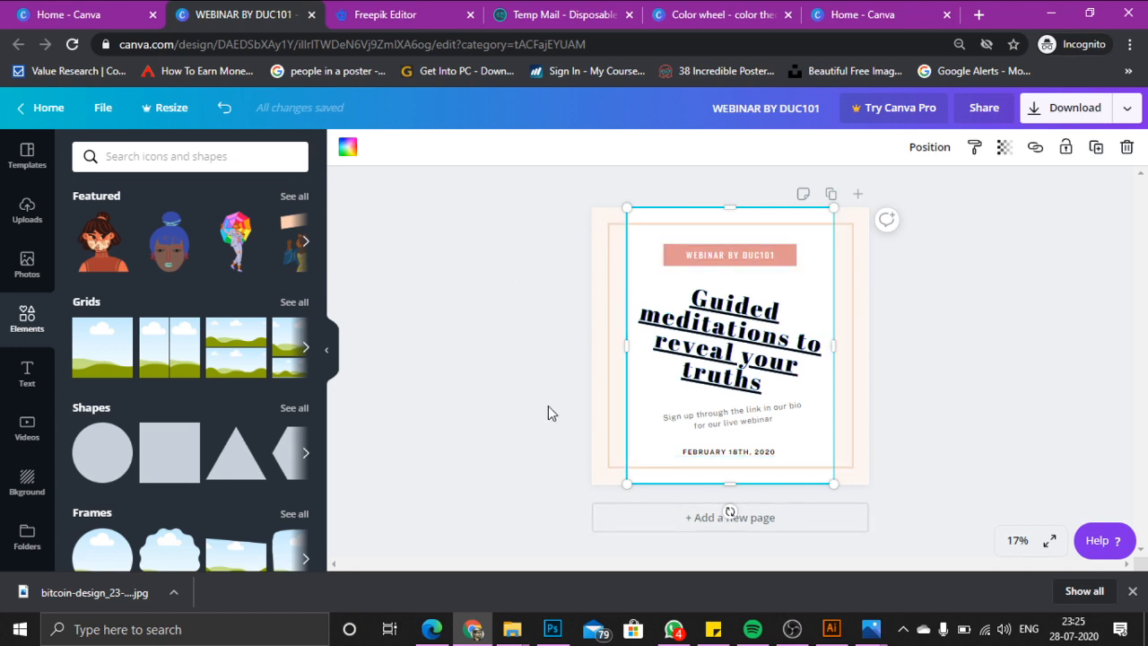
pyautogui.click(520, 391)
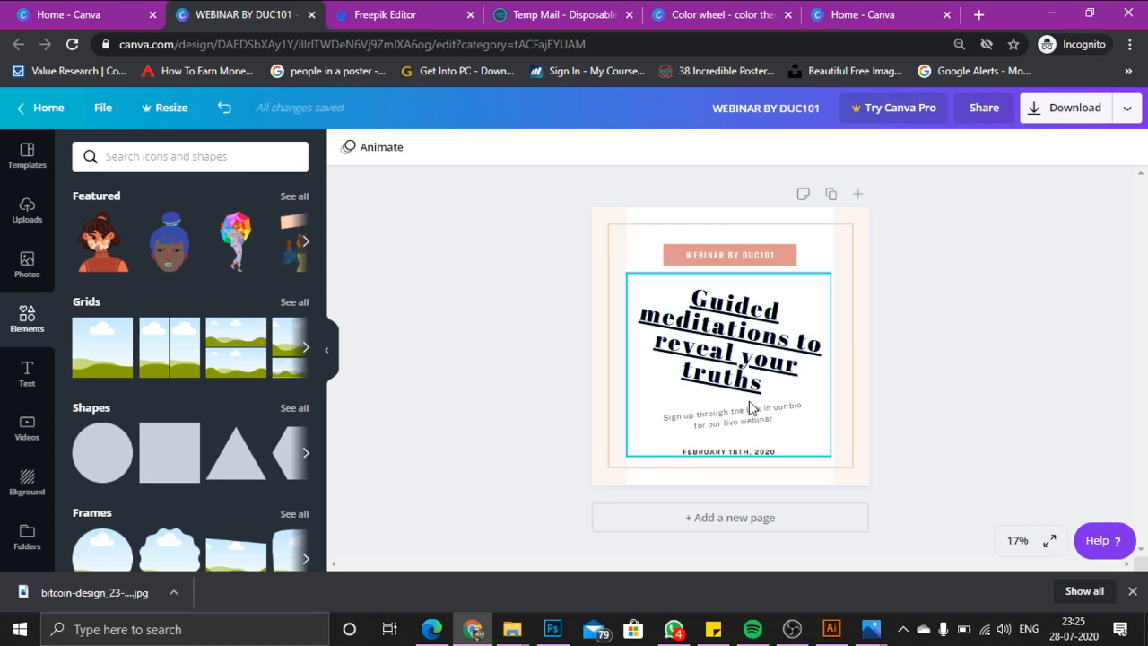
pyautogui.click(752, 408)
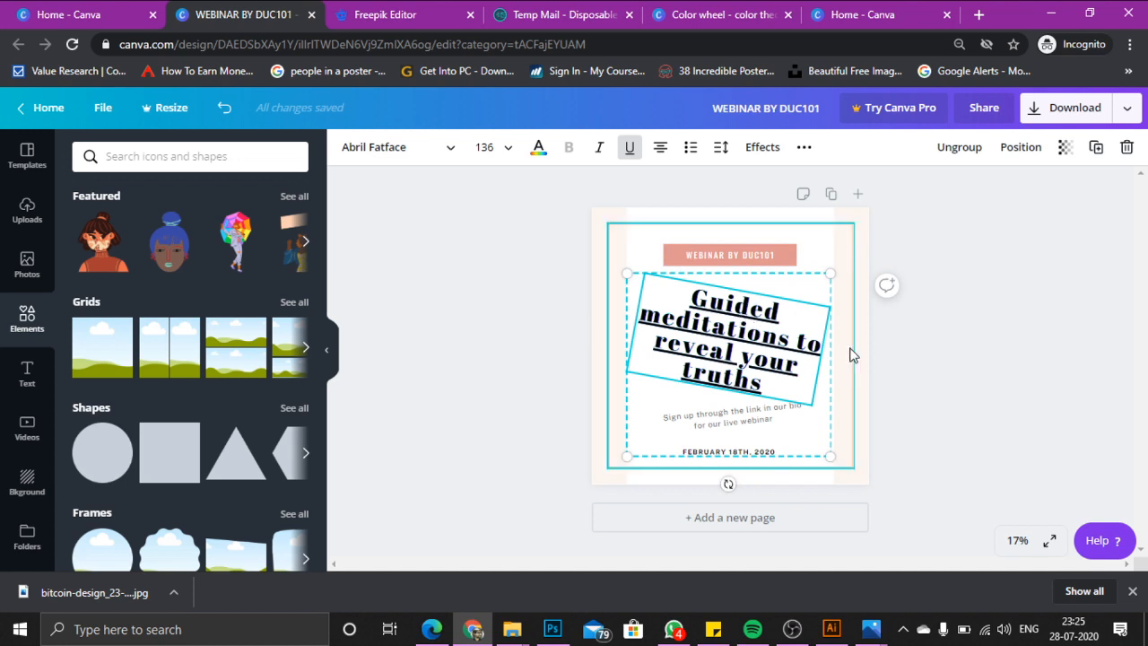
pyautogui.click(453, 356)
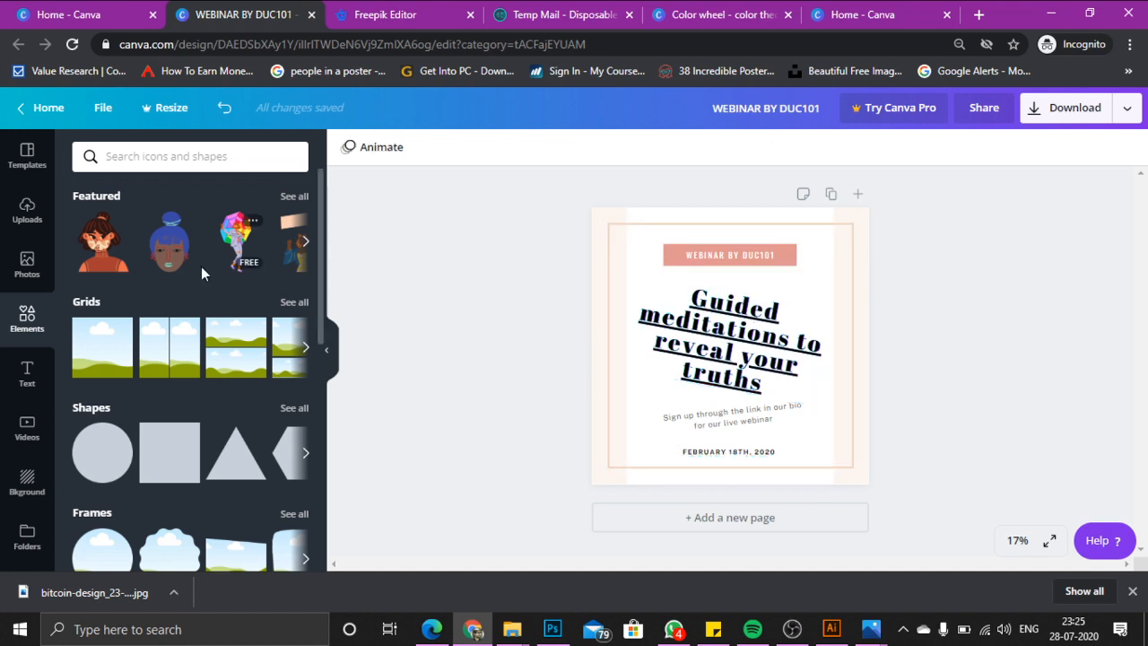
# Add the featured rainbow flag illustration to the post and place it in the page's lower-left corner
pyautogui.click(305, 244)
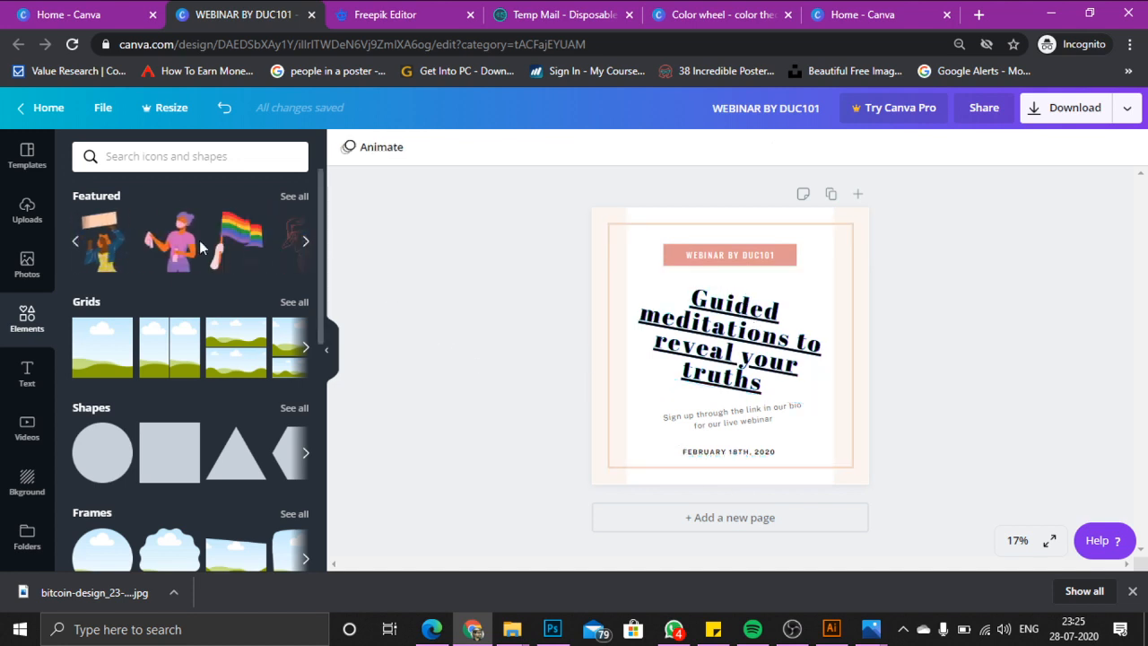
pyautogui.click(704, 370)
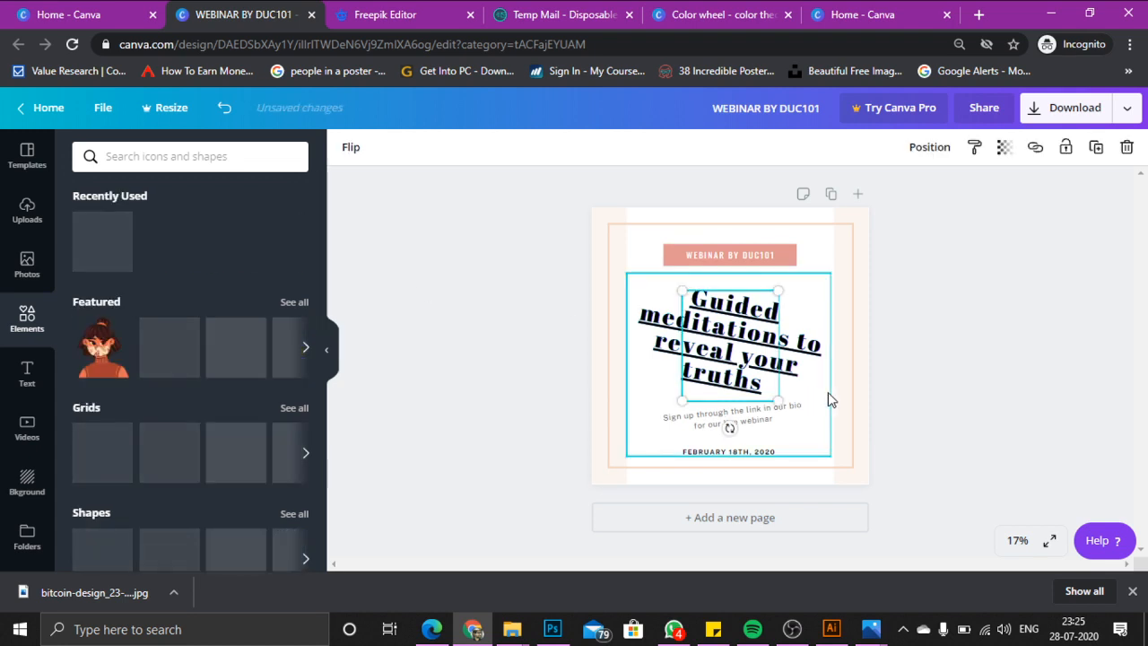
pyautogui.moveTo(719, 360); pyautogui.dragTo(622, 448)
pyautogui.click(958, 443)
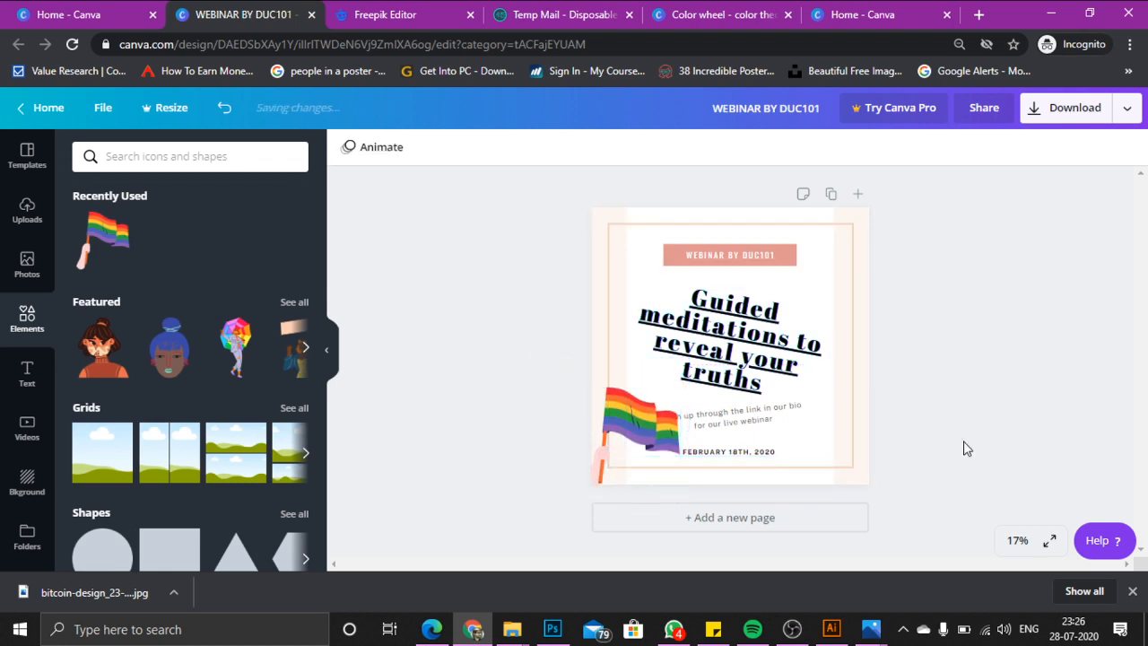
# Browse the featured illustrations, grids and shapes available in the elements library
pyautogui.click(304, 357)
pyautogui.scroll(-2, 262, 344)
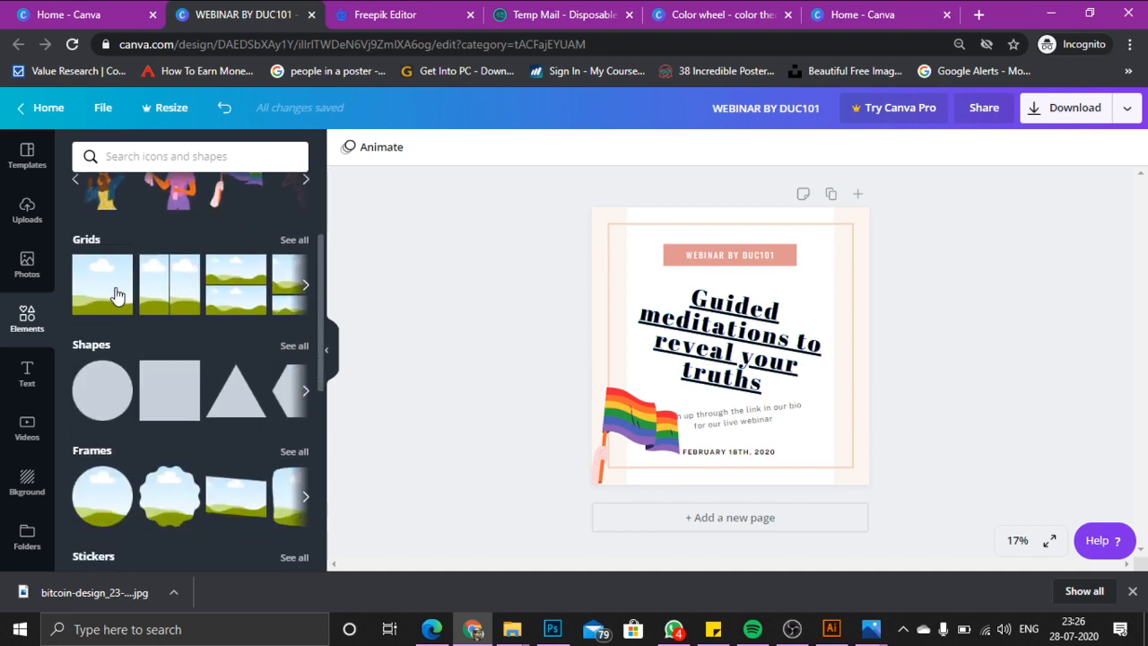
pyautogui.click(308, 303)
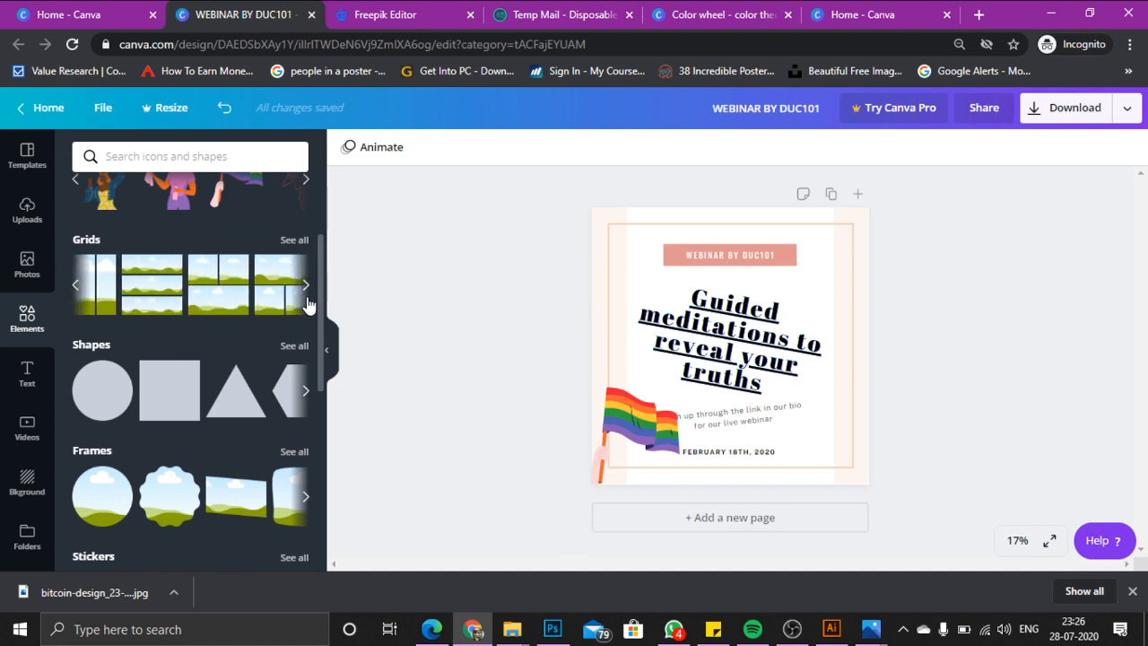
pyautogui.click(305, 286)
pyautogui.click(305, 286)
pyautogui.scroll(-1, 278, 401)
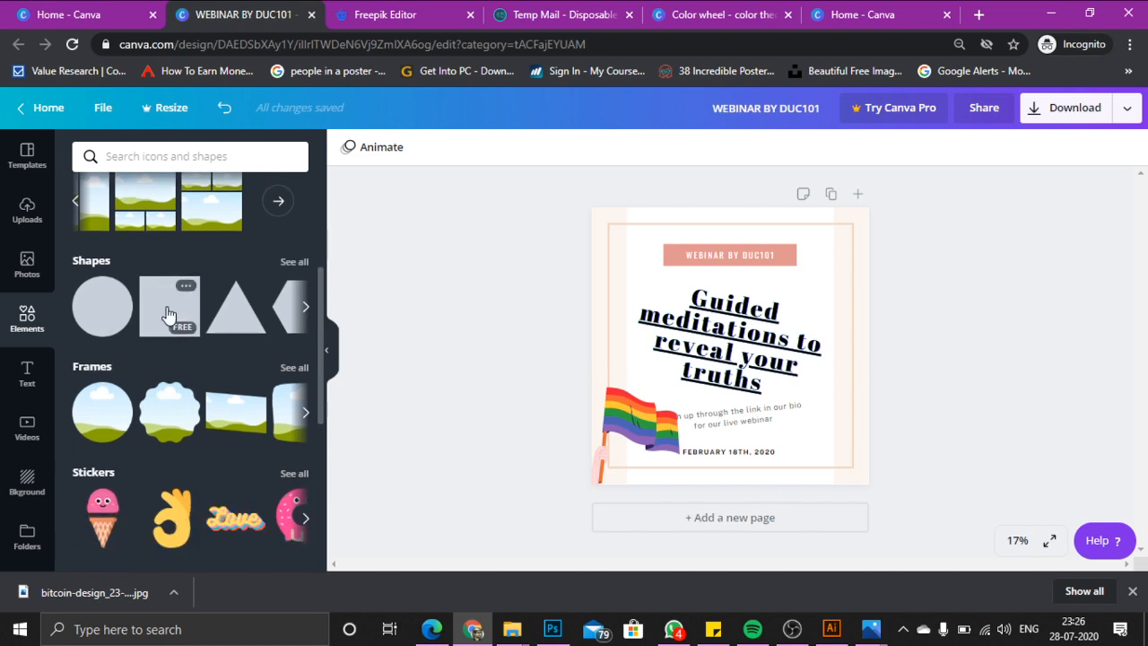
pyautogui.click(305, 307)
pyautogui.click(304, 307)
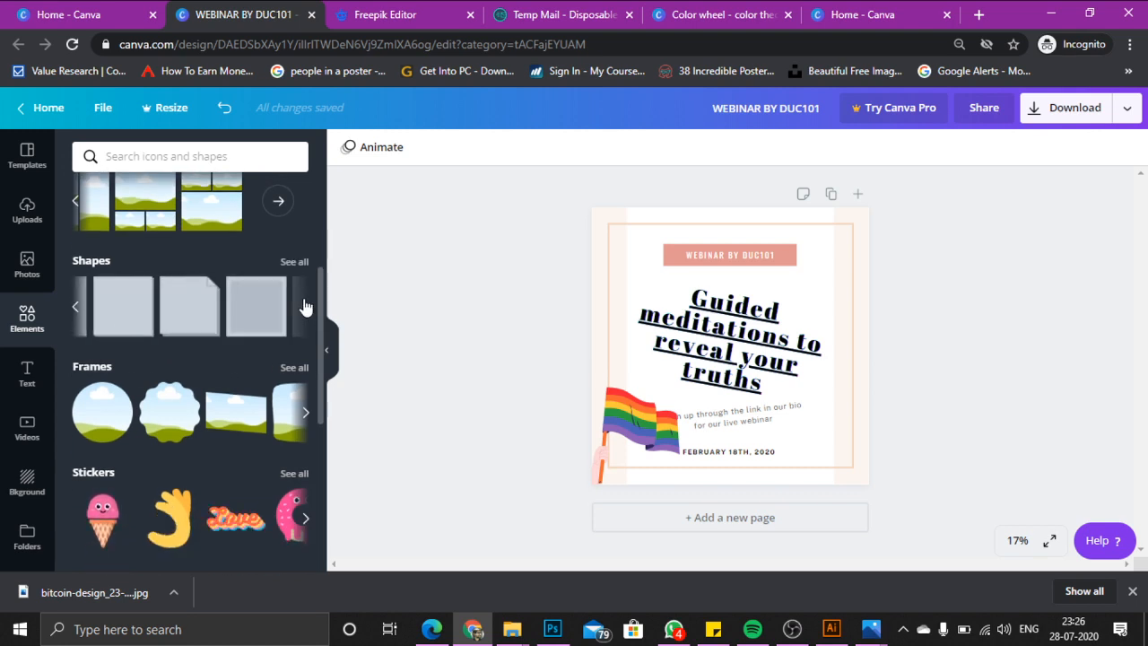
pyautogui.click(305, 306)
pyautogui.scroll(-1, 304, 306)
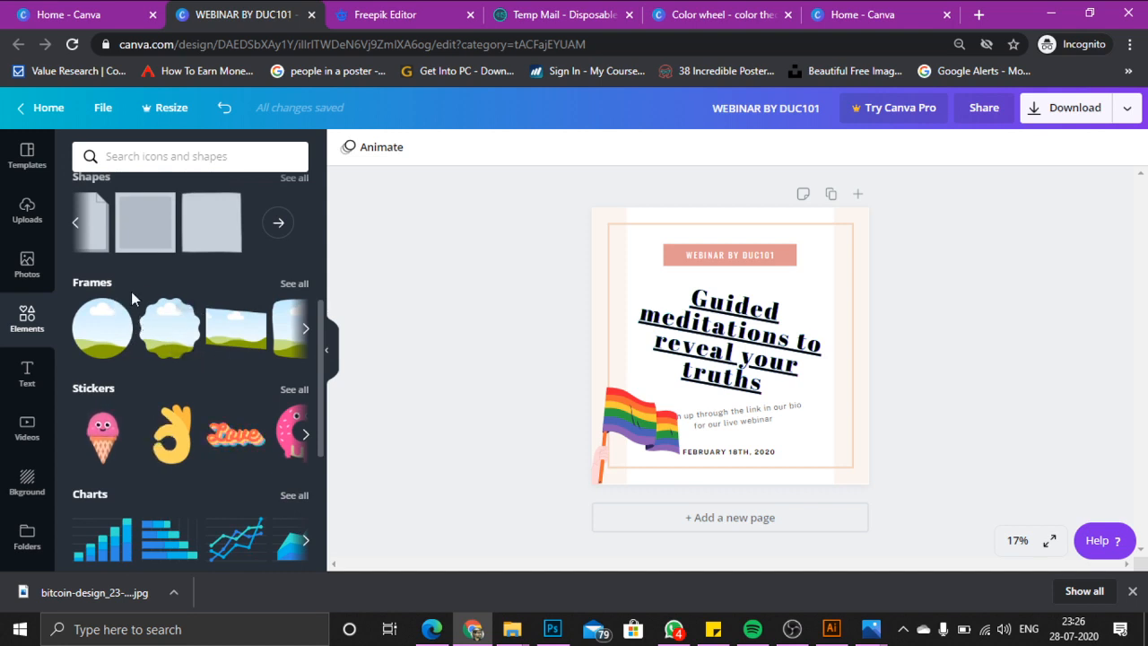
# Add the smartphone frame to the post and place it along the page's right edge, beside the heading
pyautogui.click(305, 339)
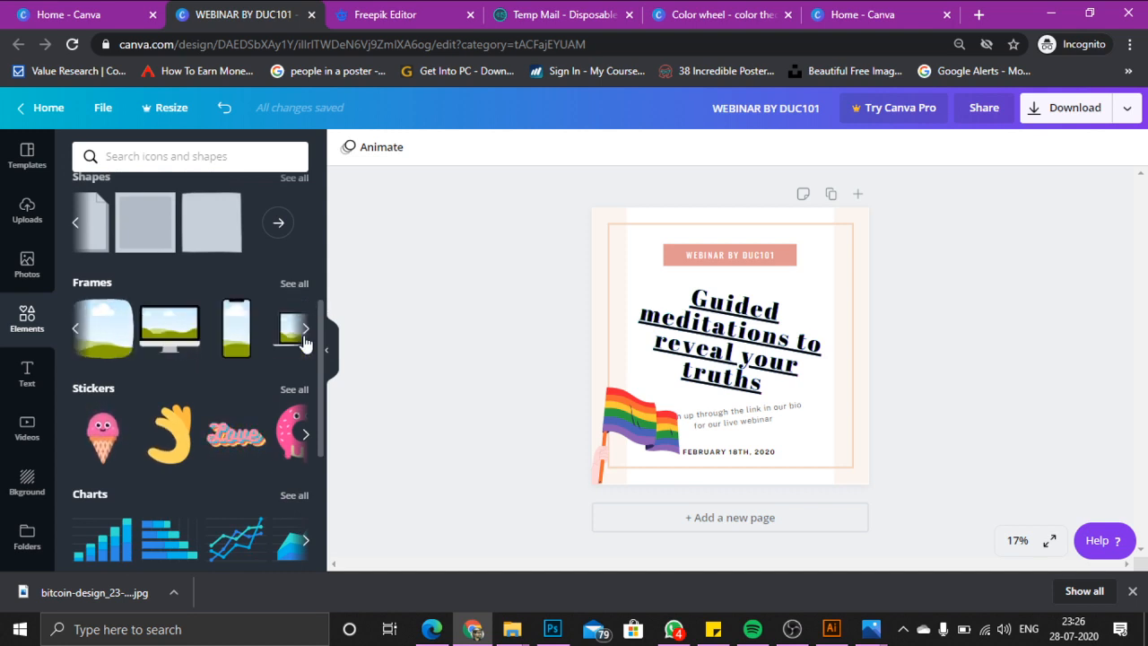
pyautogui.click(305, 339)
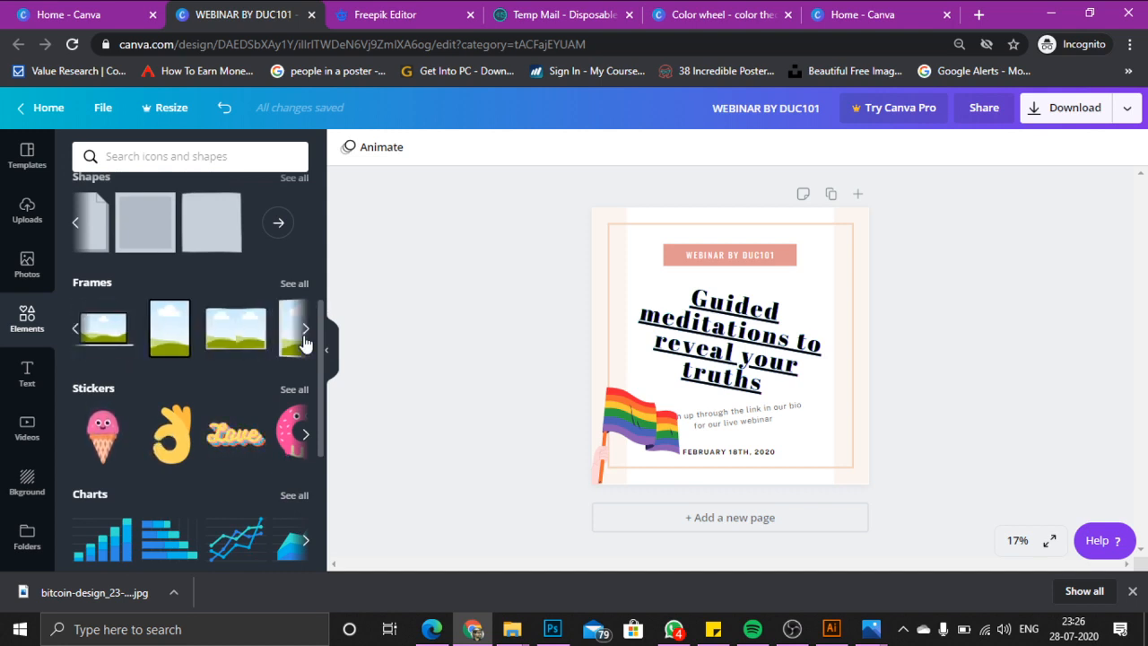
pyautogui.click(76, 328)
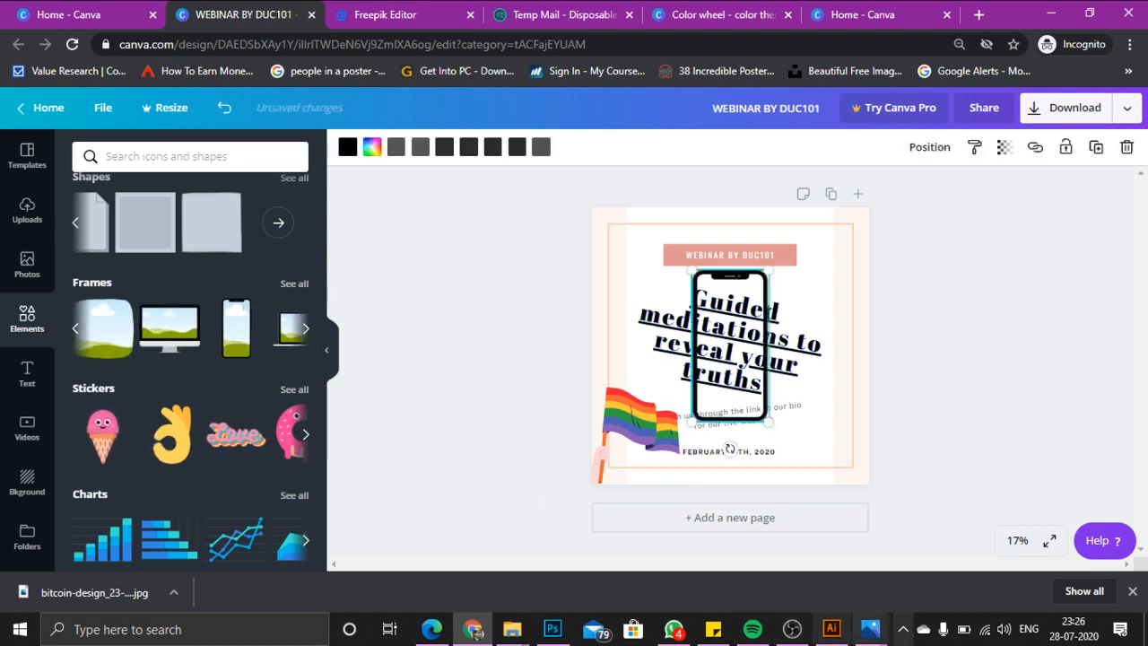
pyautogui.moveTo(744, 331); pyautogui.dragTo(826, 323)
pyautogui.click(901, 316)
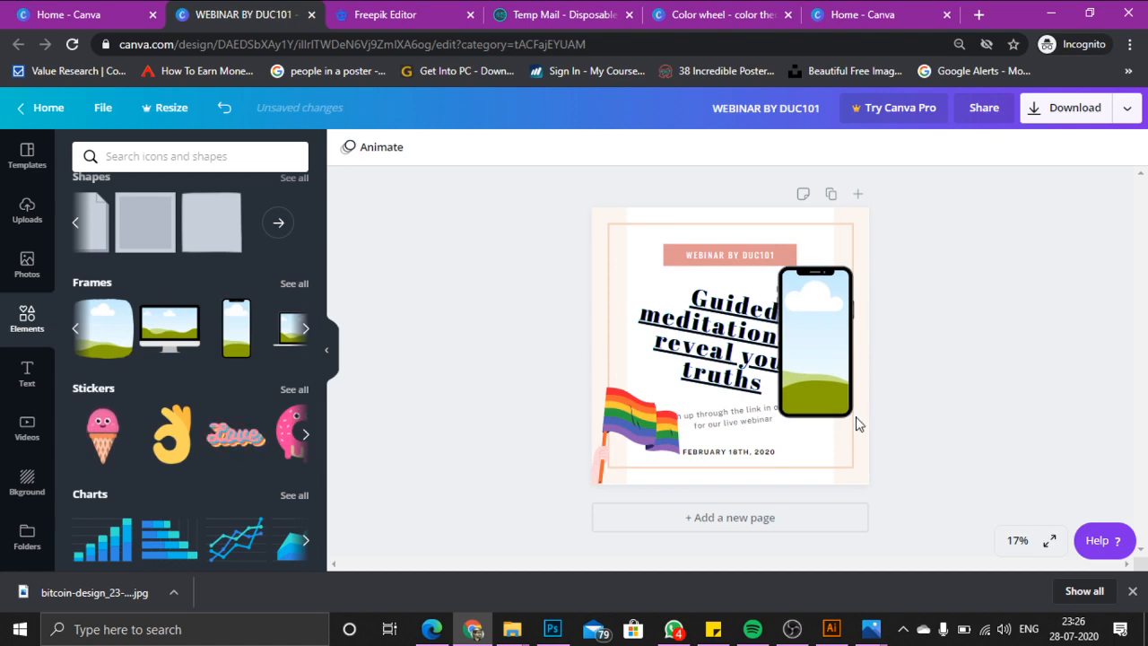
# Fill the smartphone frame with the handshake photo from the "business" stock photo results
pyautogui.click(27, 264)
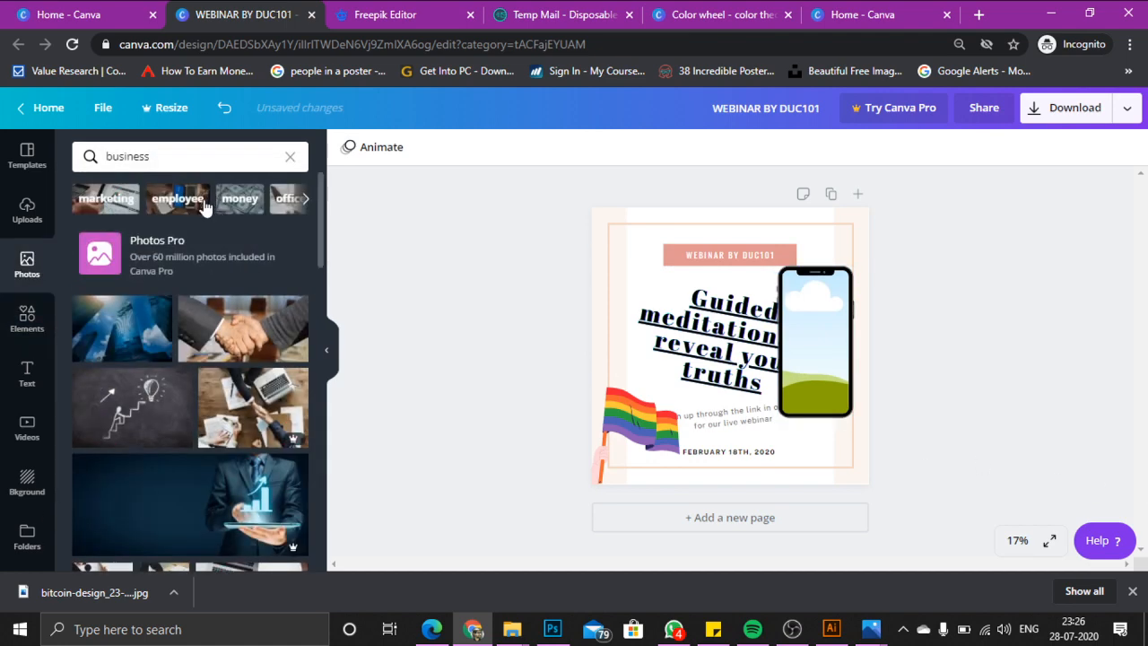
pyautogui.click(225, 334)
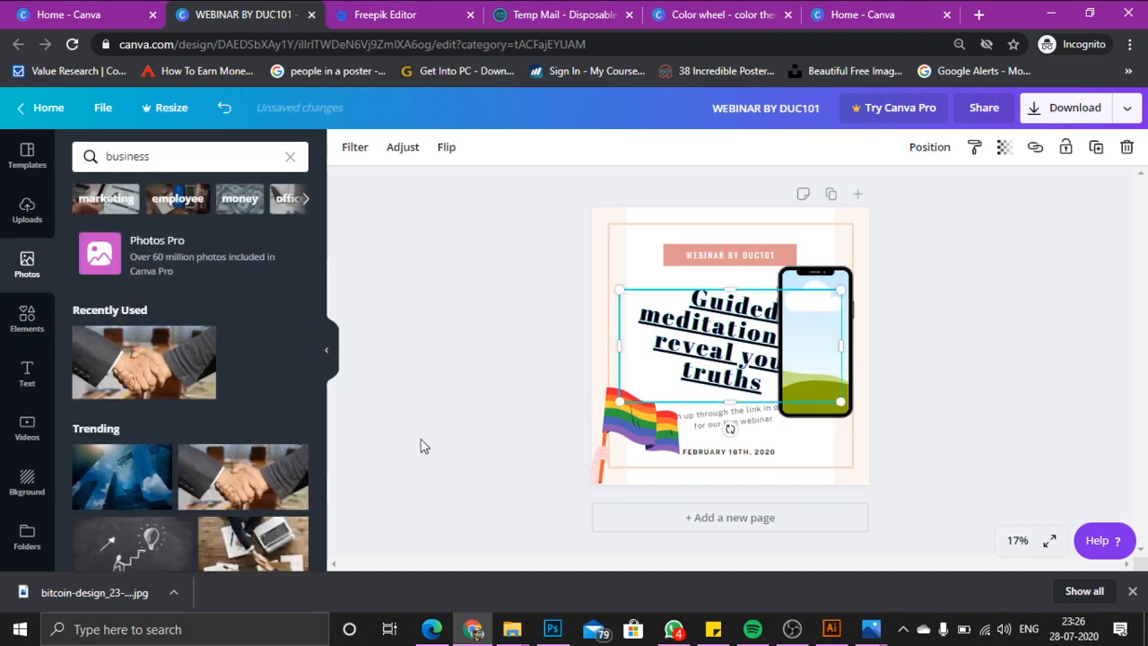
pyautogui.moveTo(702, 364); pyautogui.dragTo(796, 353)
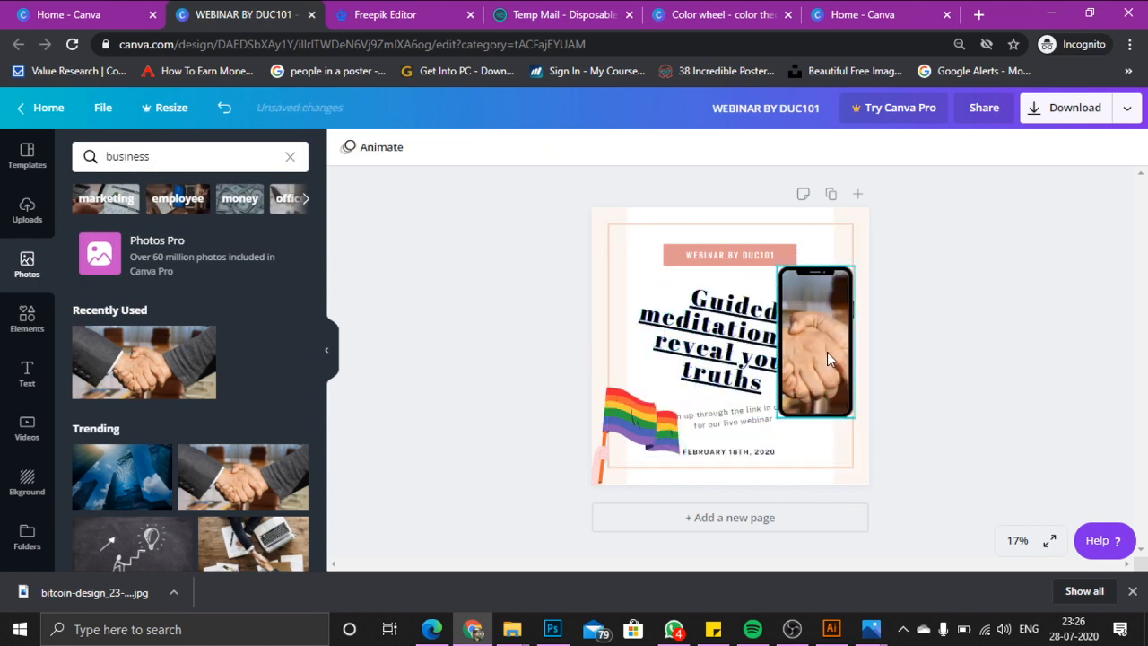
# Delete the handshake photo from the smartphone frame, along with the frame itself
pyautogui.click(832, 372)
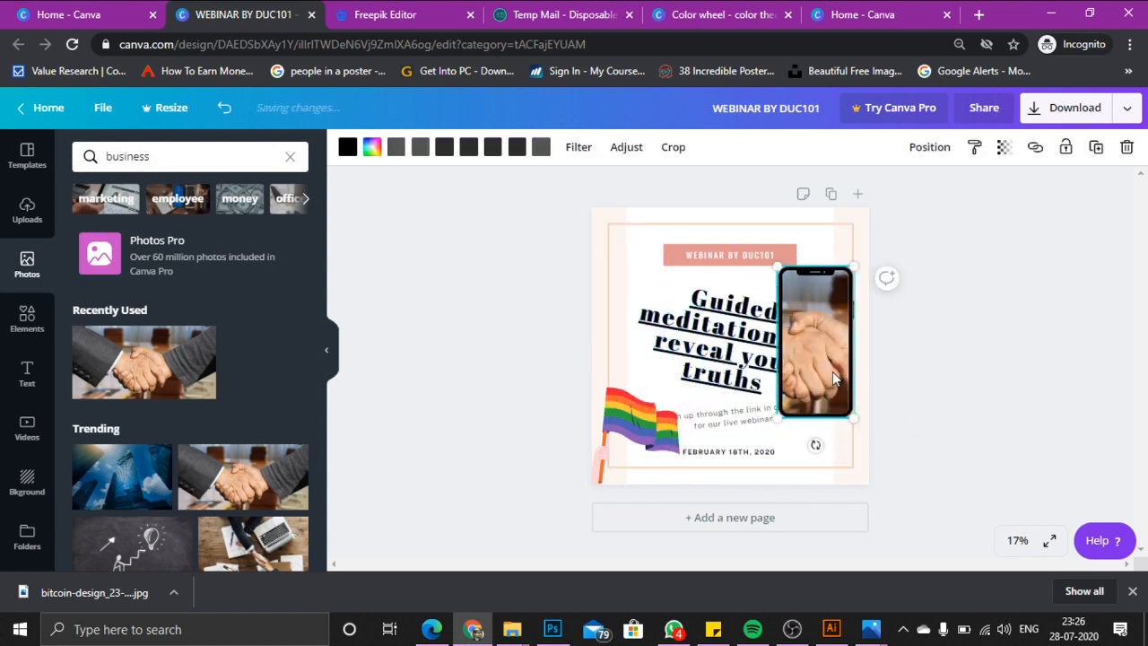
pyautogui.press('Delete')
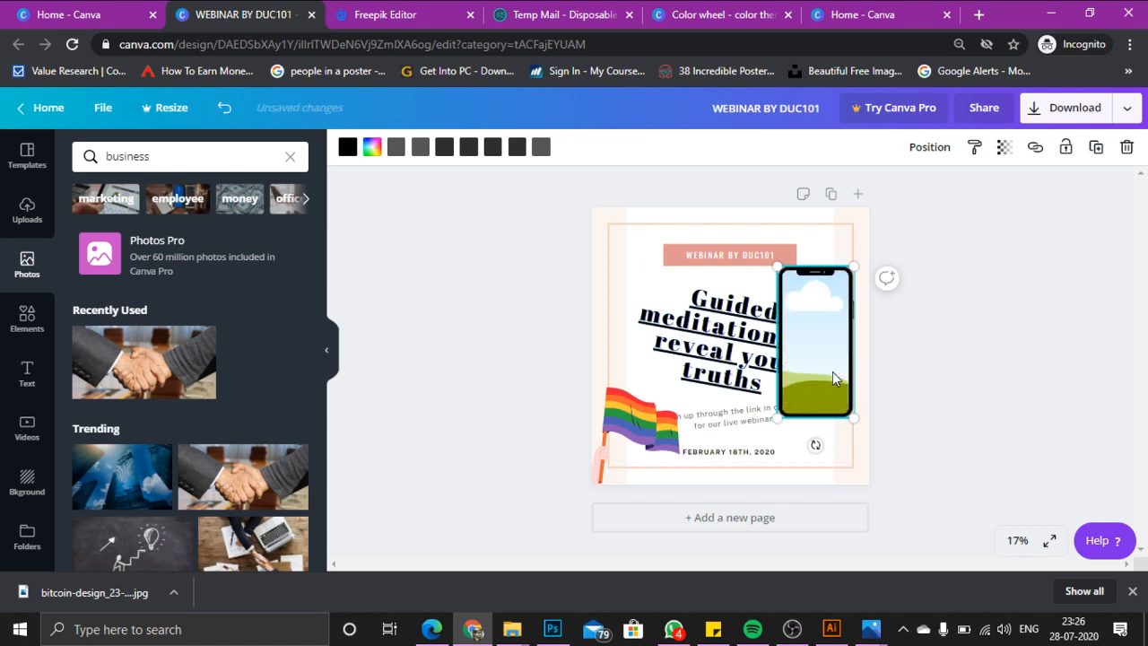
pyautogui.press('Delete')
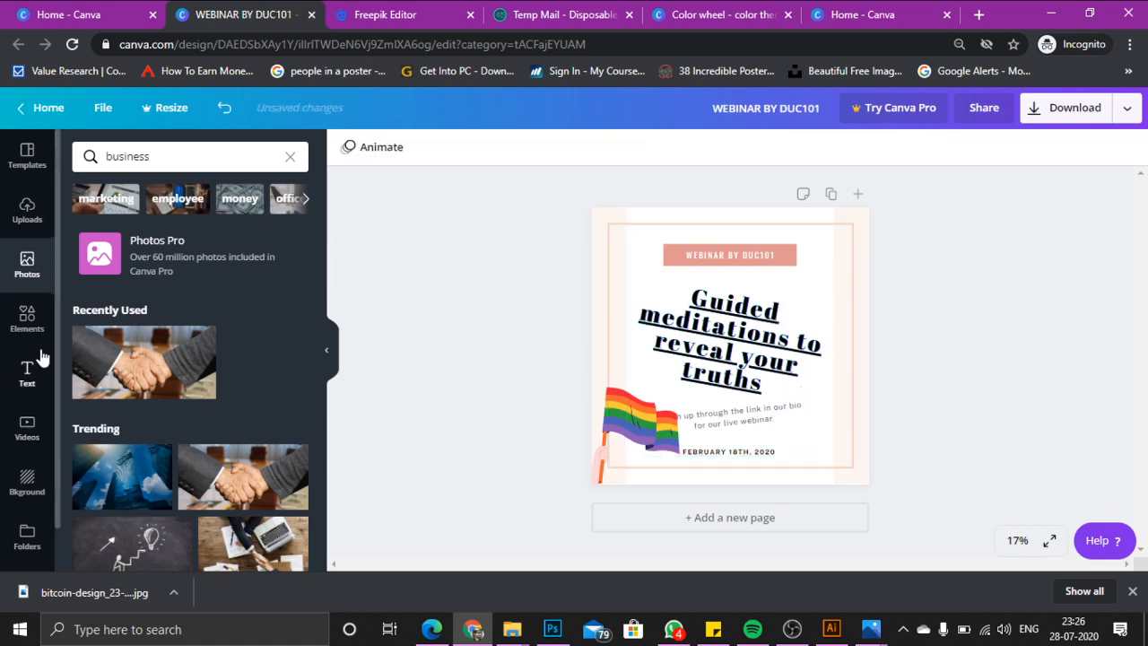
# Add the purple-and-yellow gradient blob to the page's top-left corner and send it backward one layer
pyautogui.click(27, 325)
pyautogui.scroll(-1, 248, 364)
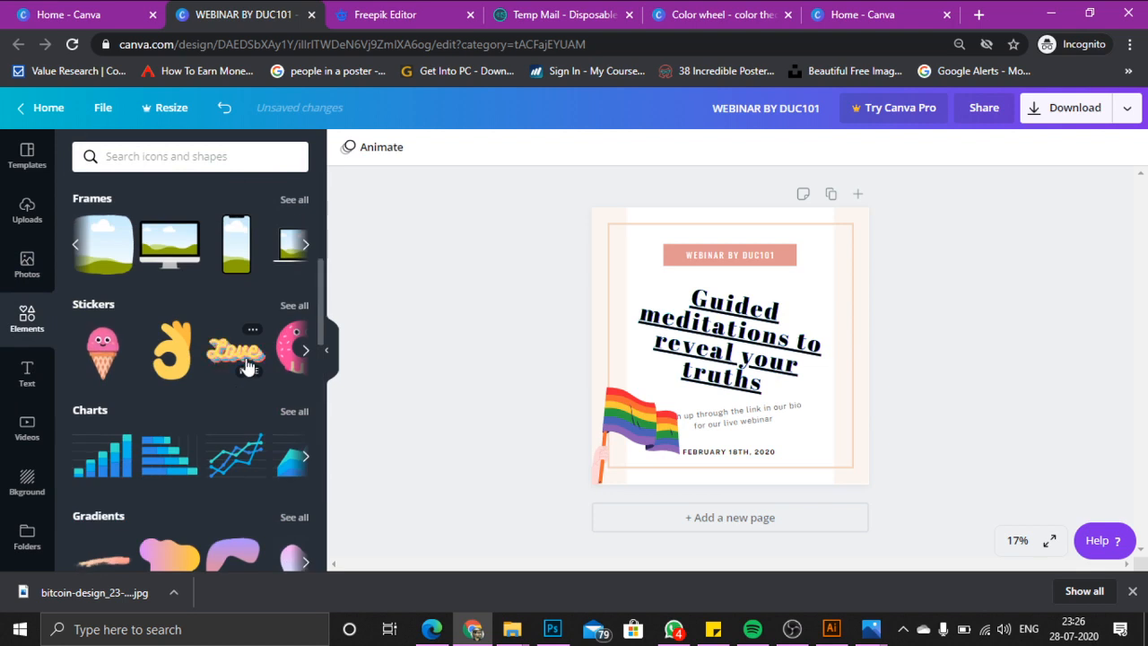
pyautogui.scroll(1, 269, 358)
pyautogui.click(306, 330)
pyautogui.click(308, 332)
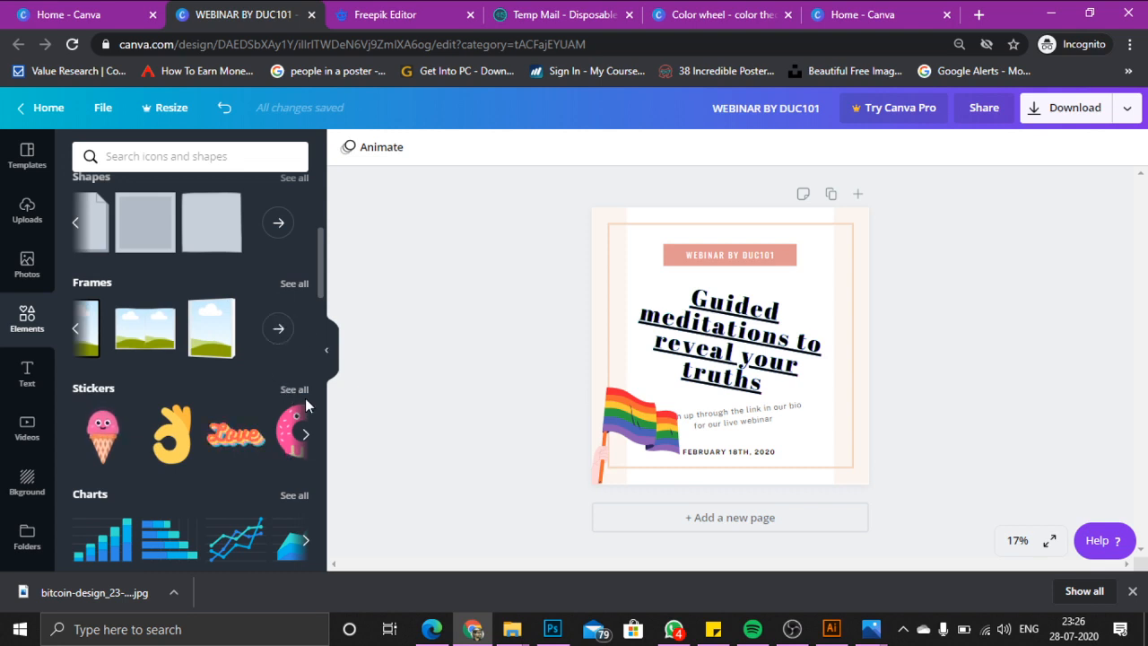
pyautogui.scroll(-4, 265, 425)
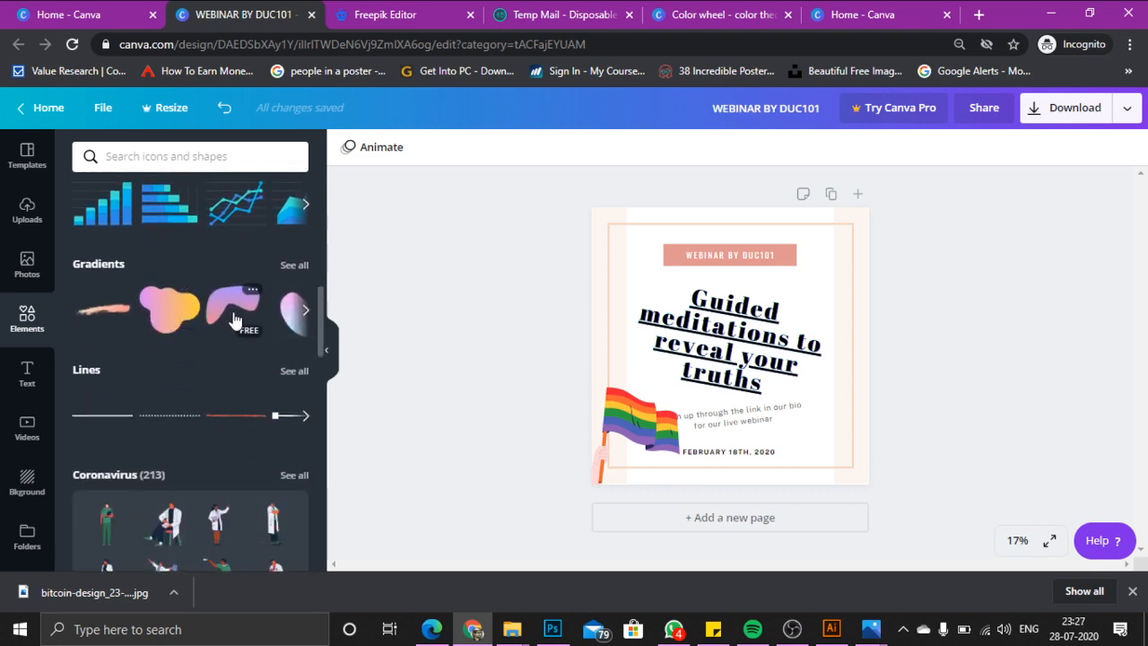
pyautogui.click(182, 310)
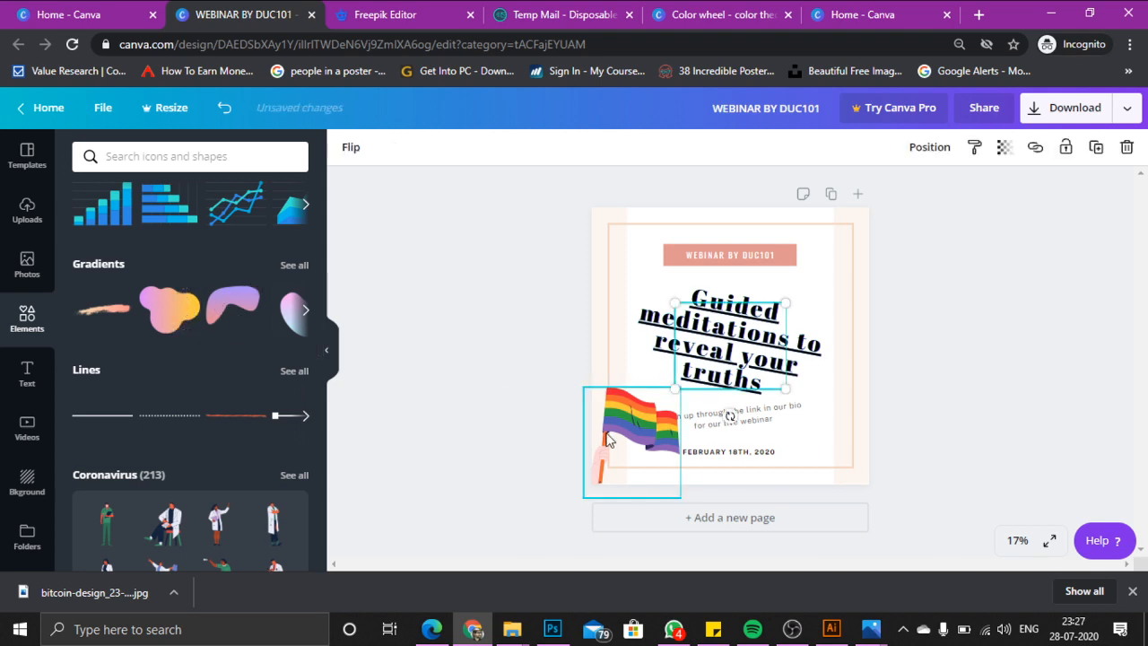
pyautogui.moveTo(685, 385); pyautogui.dragTo(583, 228)
pyautogui.rightClick(635, 253)
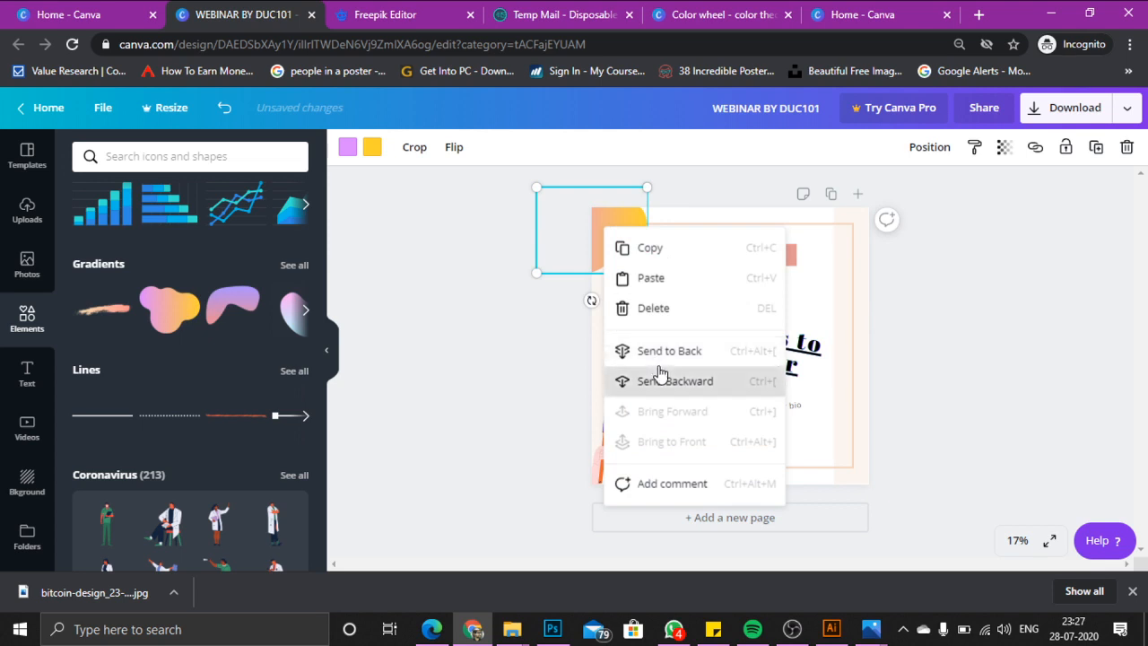
pyautogui.click(658, 378)
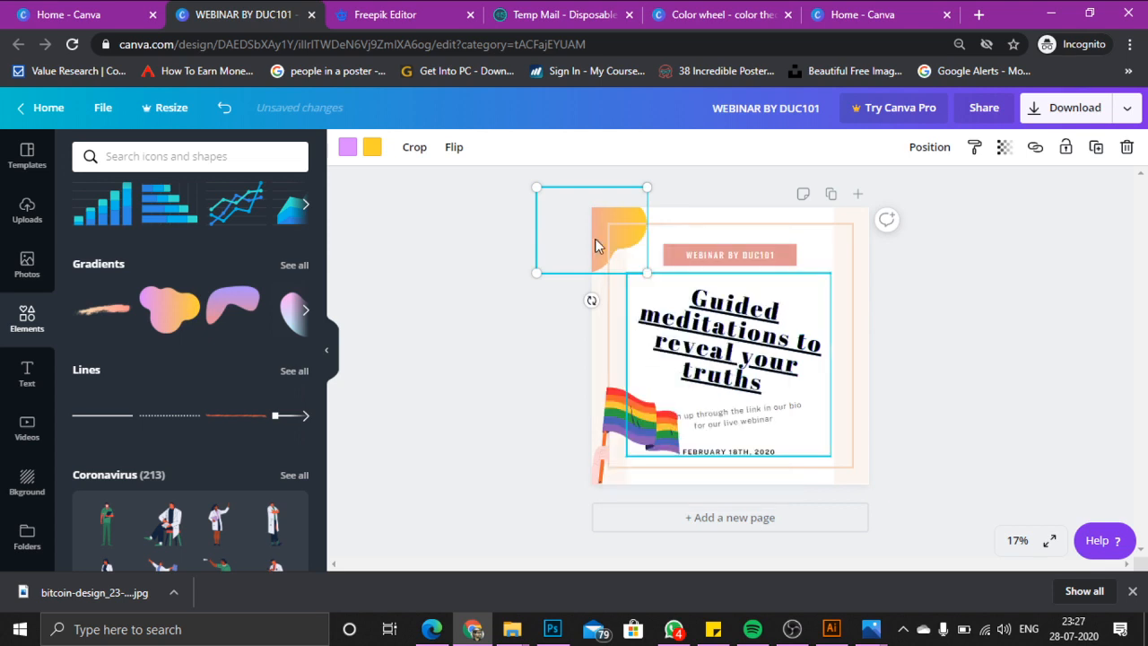
# Recolour the corner gradient blob, using light orange as its first colour and purple as its second
pyautogui.click(372, 149)
pyautogui.click(174, 305)
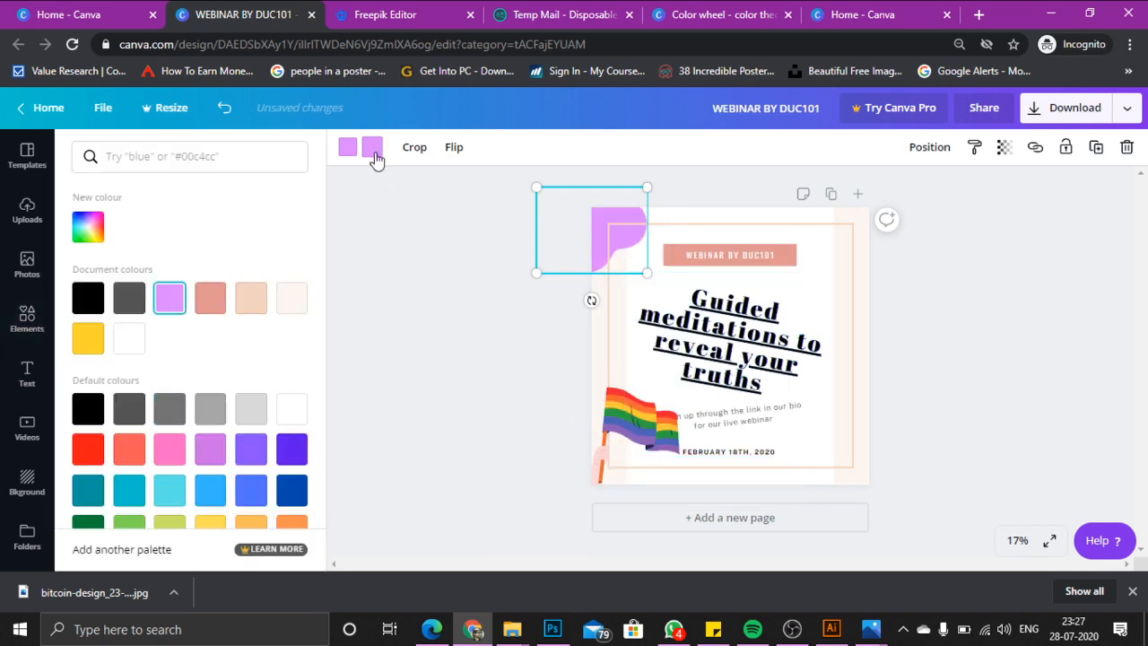
pyautogui.scroll(-1, 242, 471)
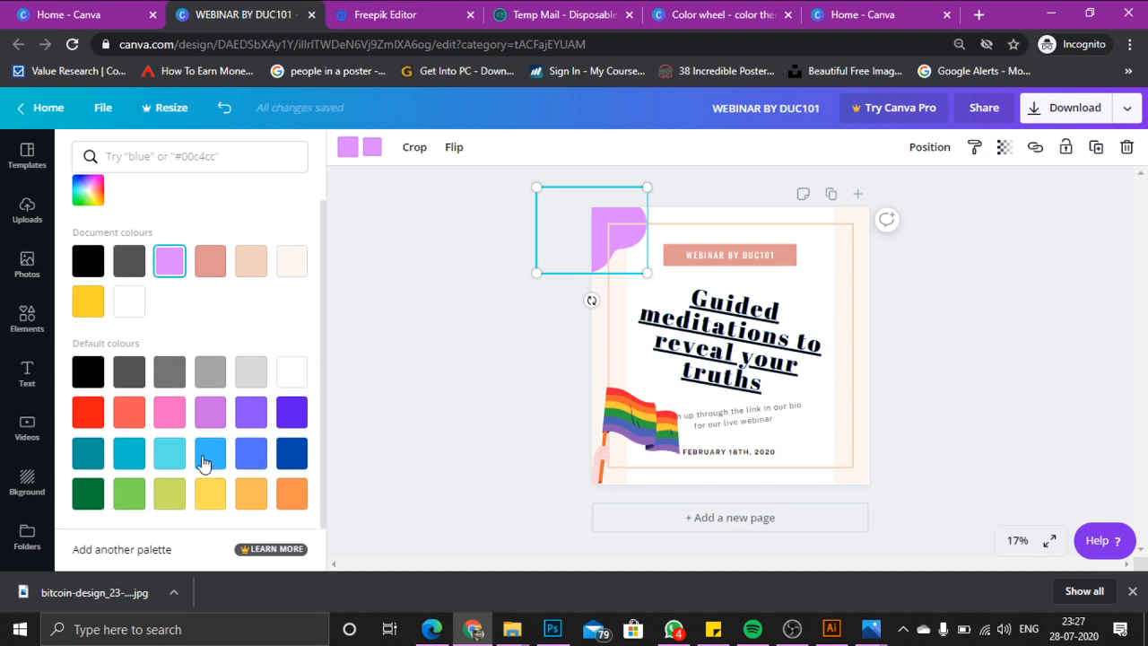
pyautogui.click(172, 491)
pyautogui.click(251, 505)
pyautogui.click(569, 235)
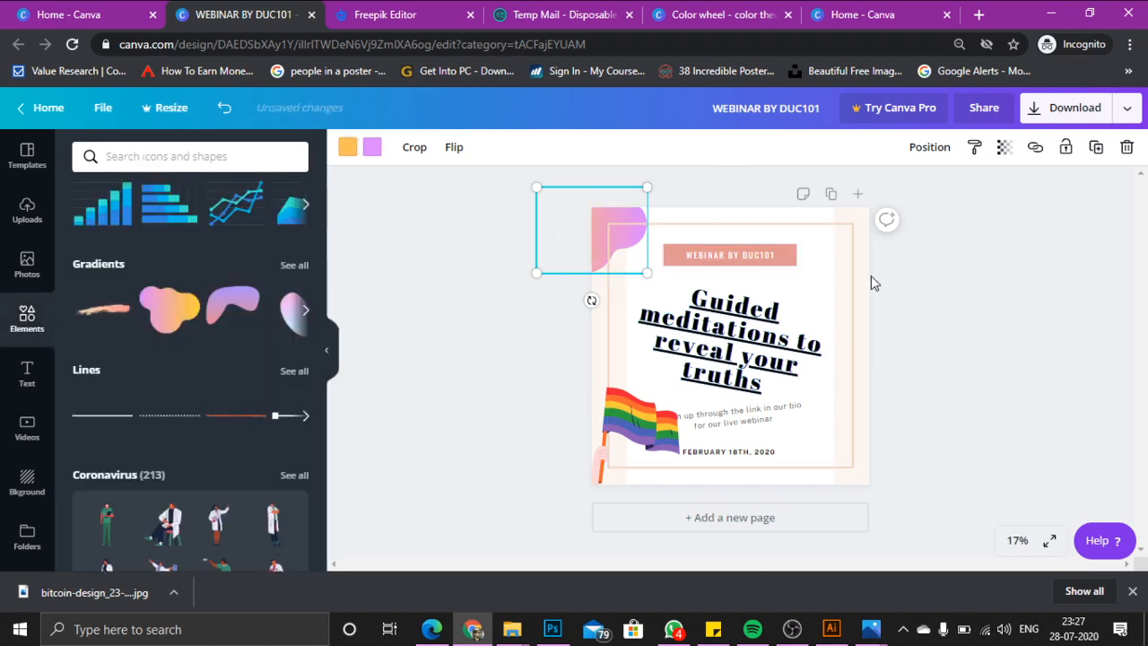
pyautogui.click(910, 285)
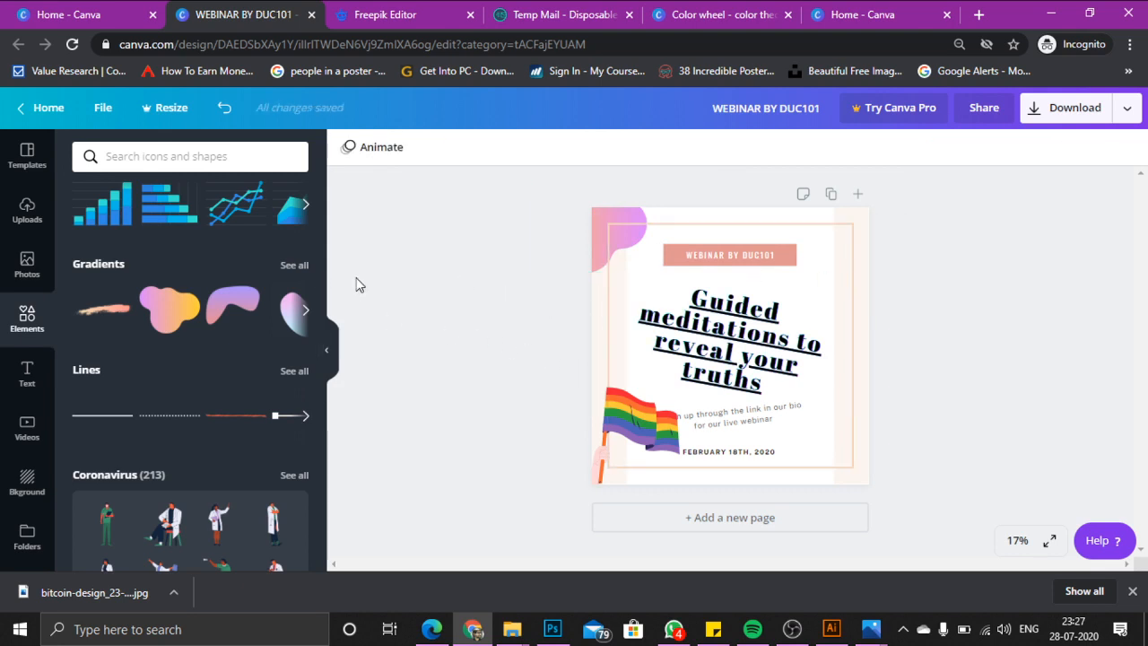
# Send the recoloured corner blob backward so it sits behind the white centre panel
pyautogui.click(603, 212)
pyautogui.rightClick(603, 212)
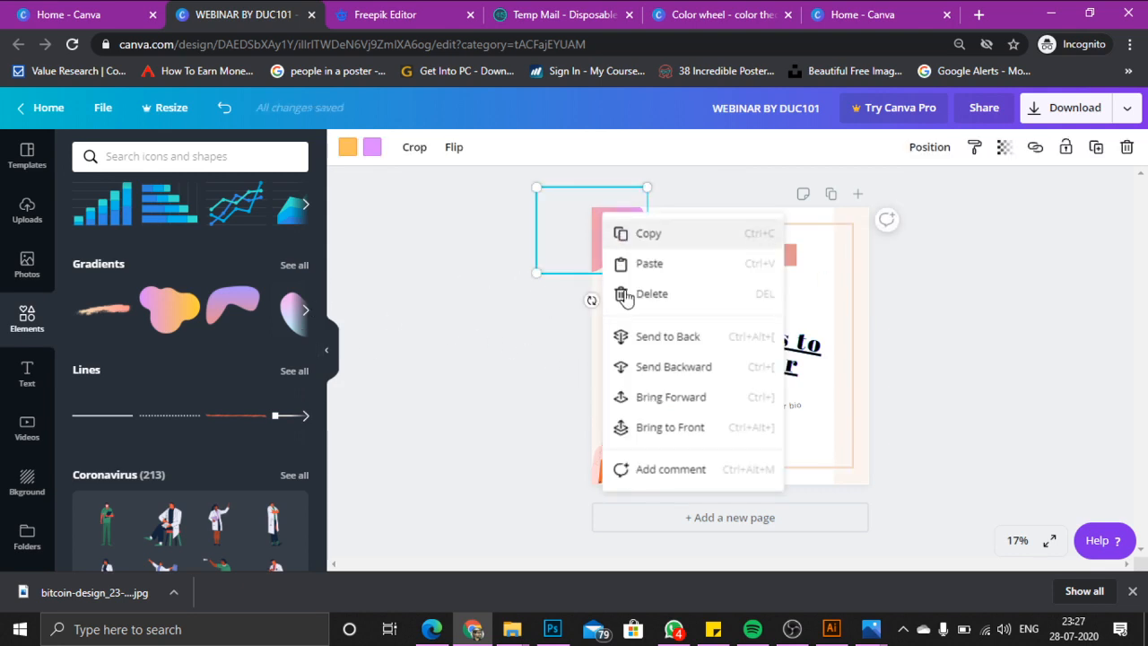
pyautogui.click(660, 367)
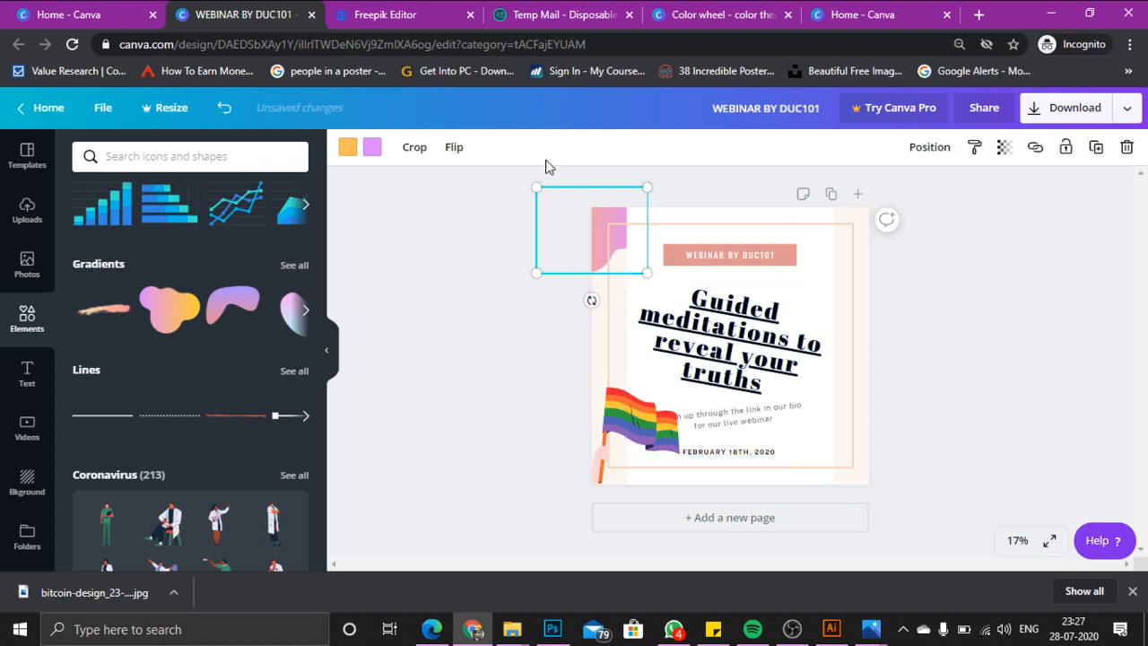
pyautogui.click(484, 251)
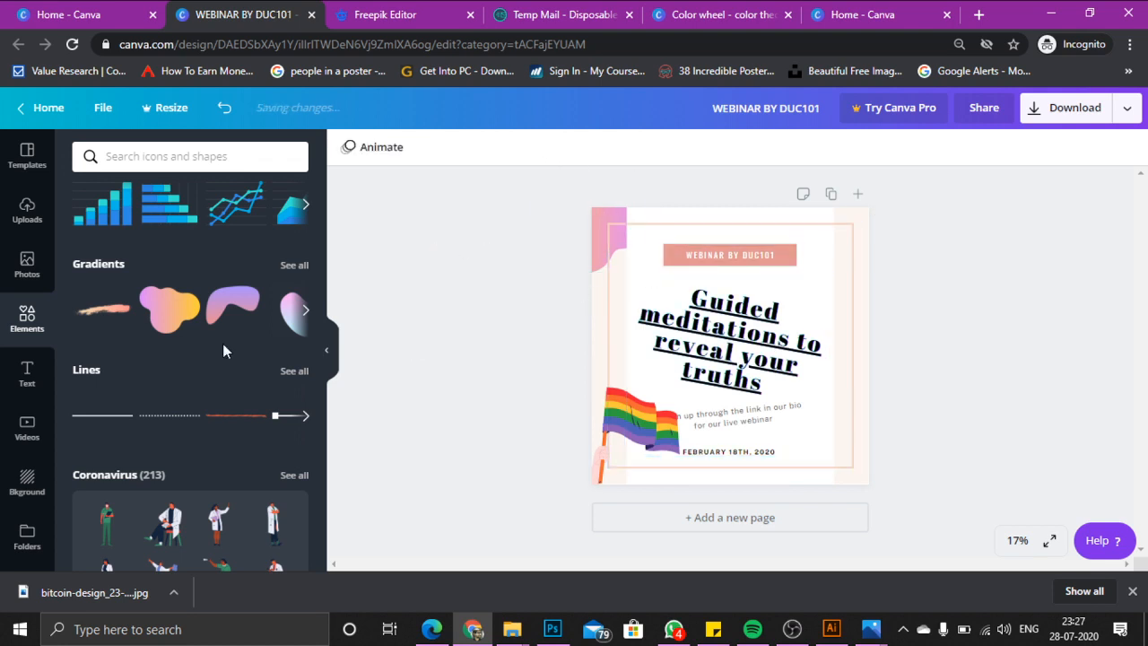
# Browse the Lines collection and the illustration collections in the element library
pyautogui.scroll(-2, 191, 346)
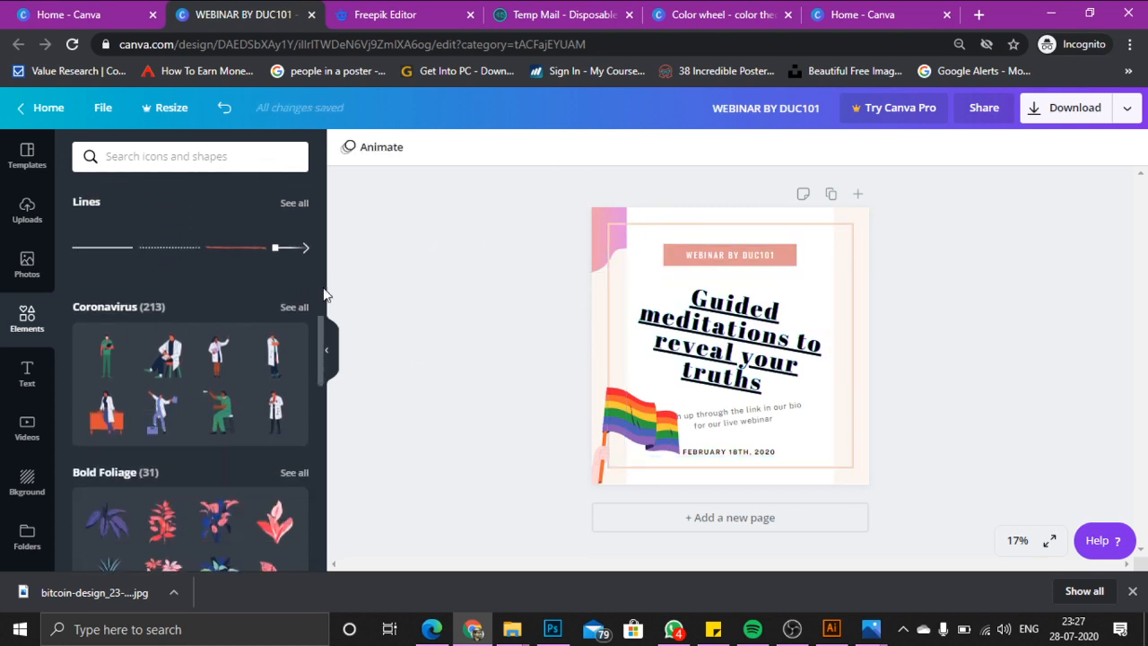
pyautogui.click(296, 204)
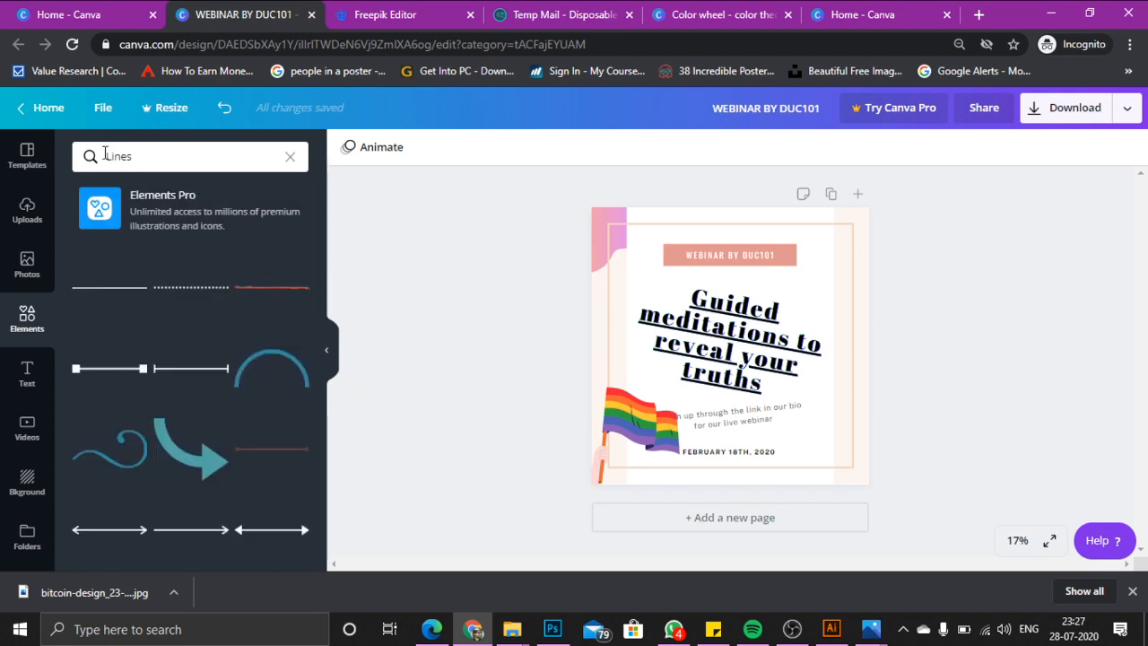
pyautogui.click(27, 319)
pyautogui.scroll(-5, 288, 376)
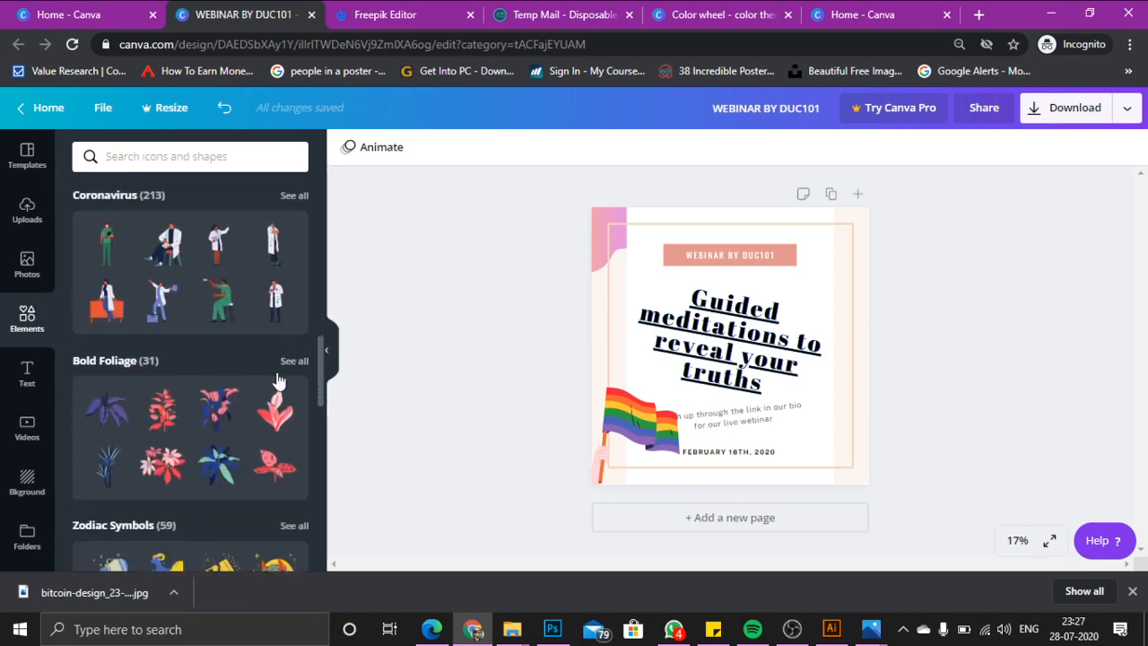
pyautogui.scroll(-10, 230, 376)
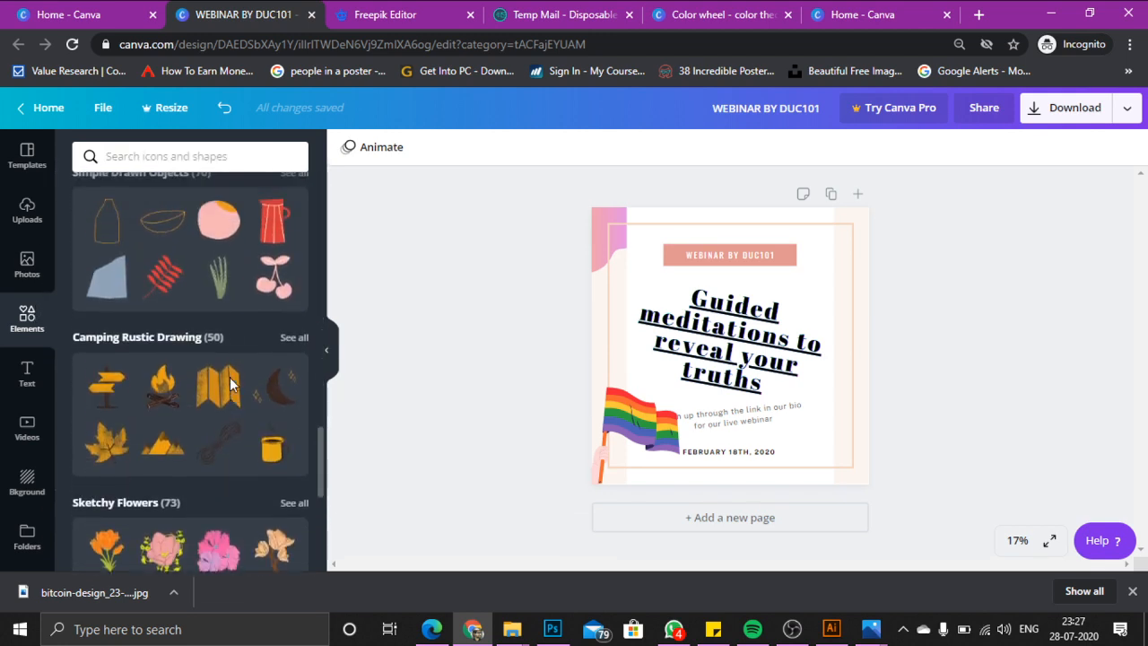
pyautogui.scroll(3, 221, 212)
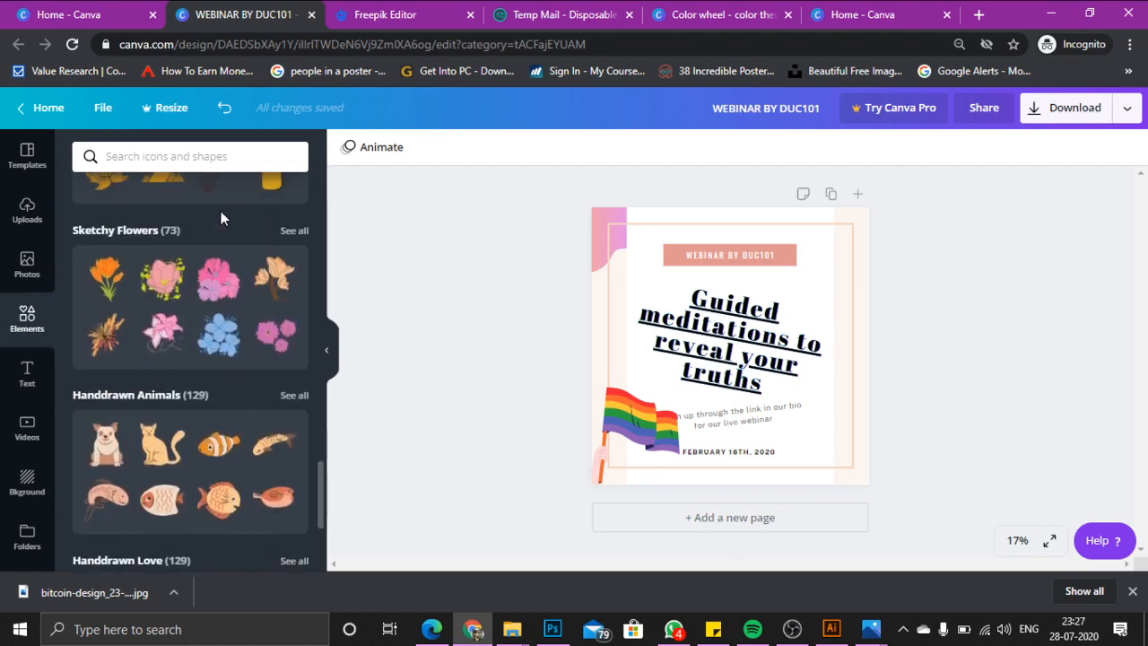
# Search the element library for "numbers" and look through the graphics
pyautogui.click(207, 155)
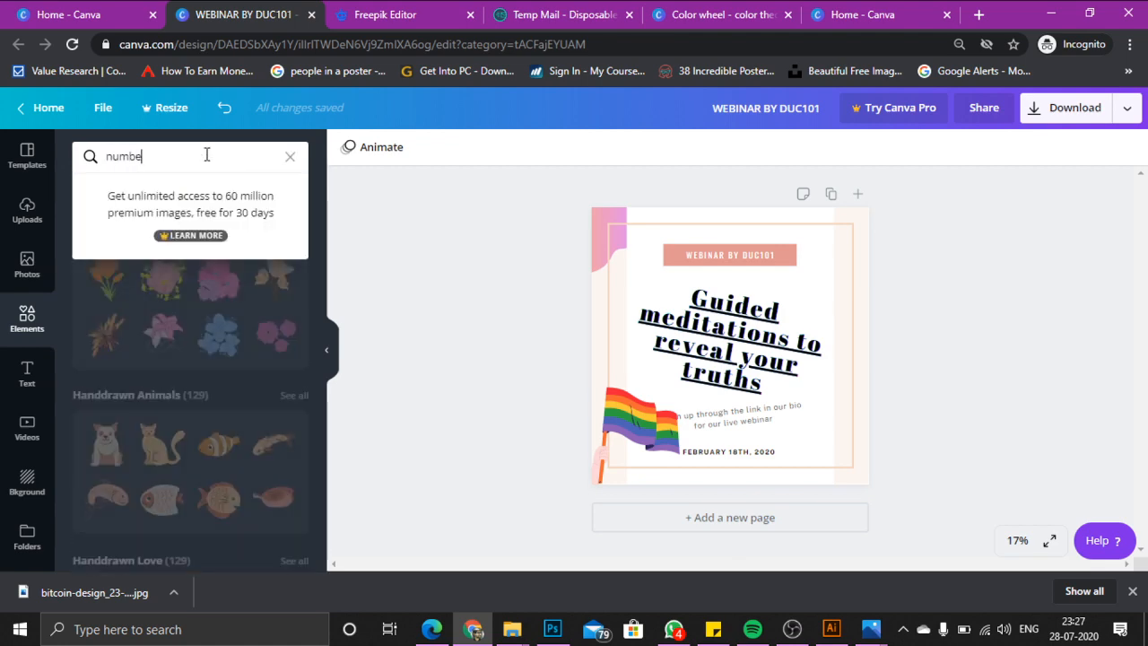
pyautogui.press('Return')
pyautogui.scroll(-1, 267, 384)
pyautogui.scroll(-2, 267, 384)
pyautogui.scroll(3, 267, 384)
# Try the green circled number 1 over the right part of the heading, and delete it
pyautogui.click(191, 285)
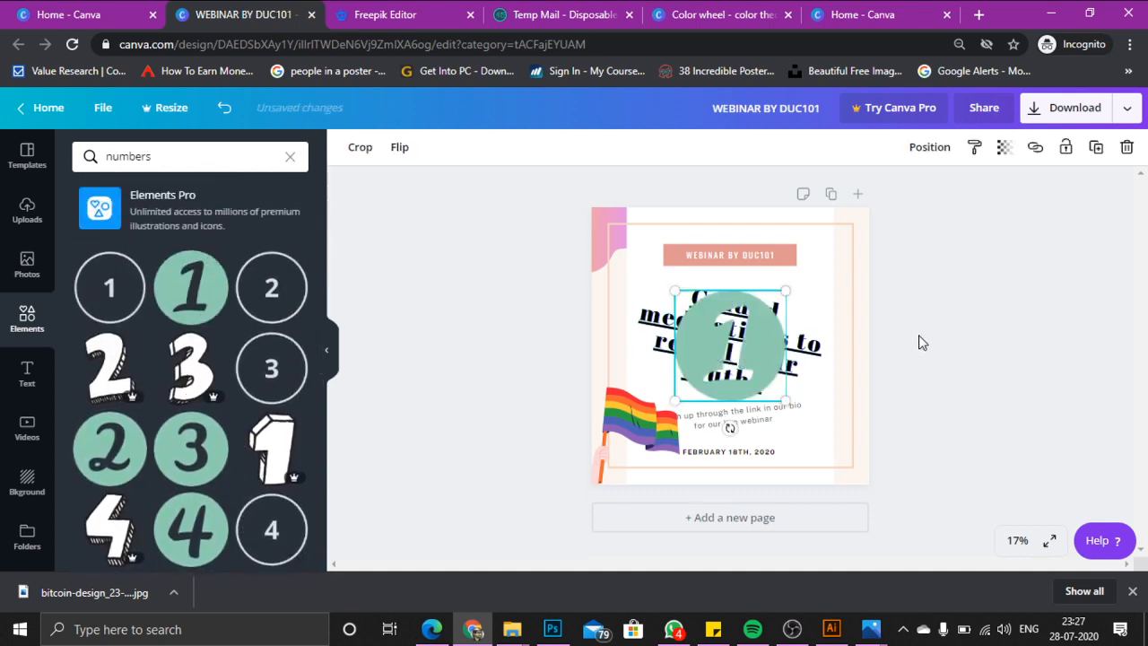
pyautogui.moveTo(761, 317); pyautogui.dragTo(802, 315)
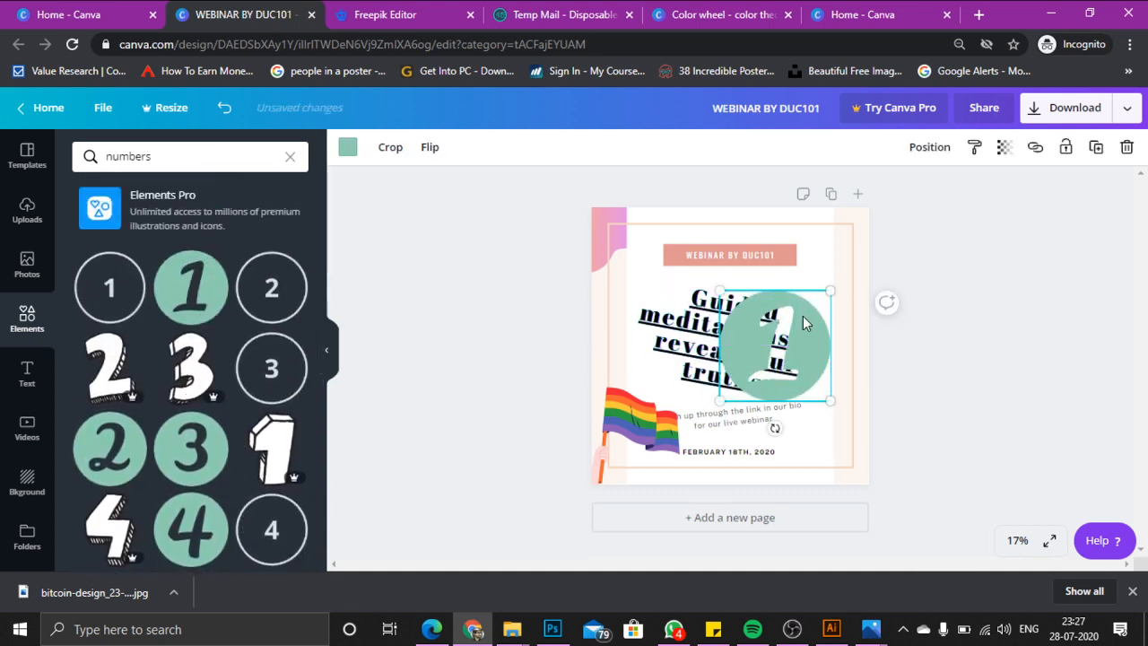
pyautogui.press('Delete')
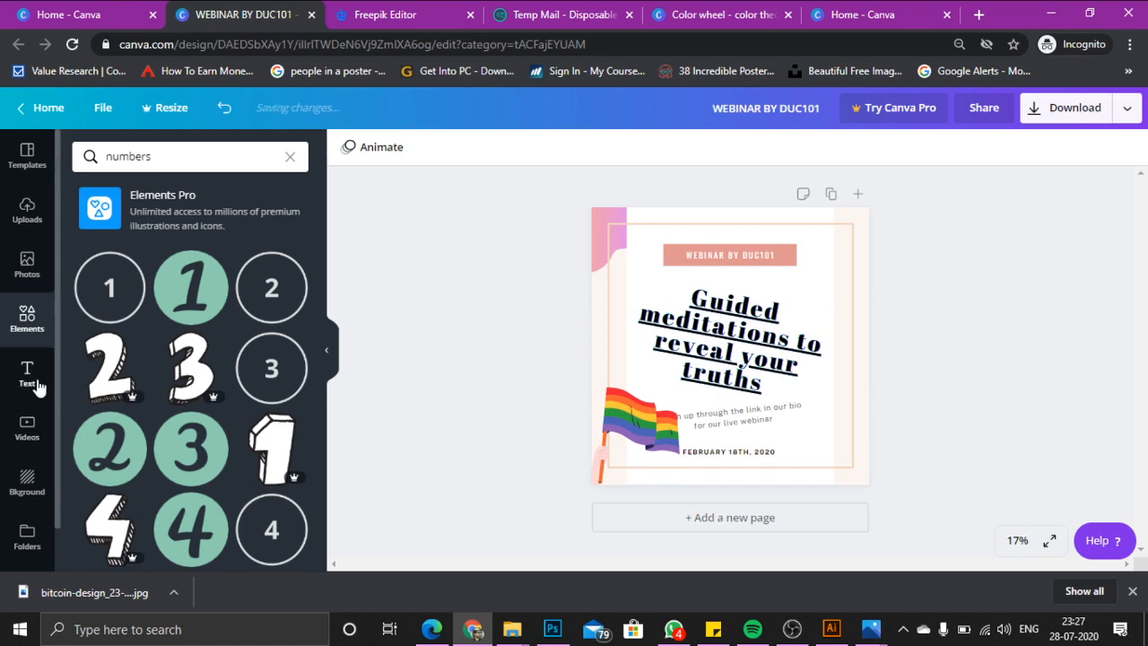
pyautogui.scroll(-10, 278, 394)
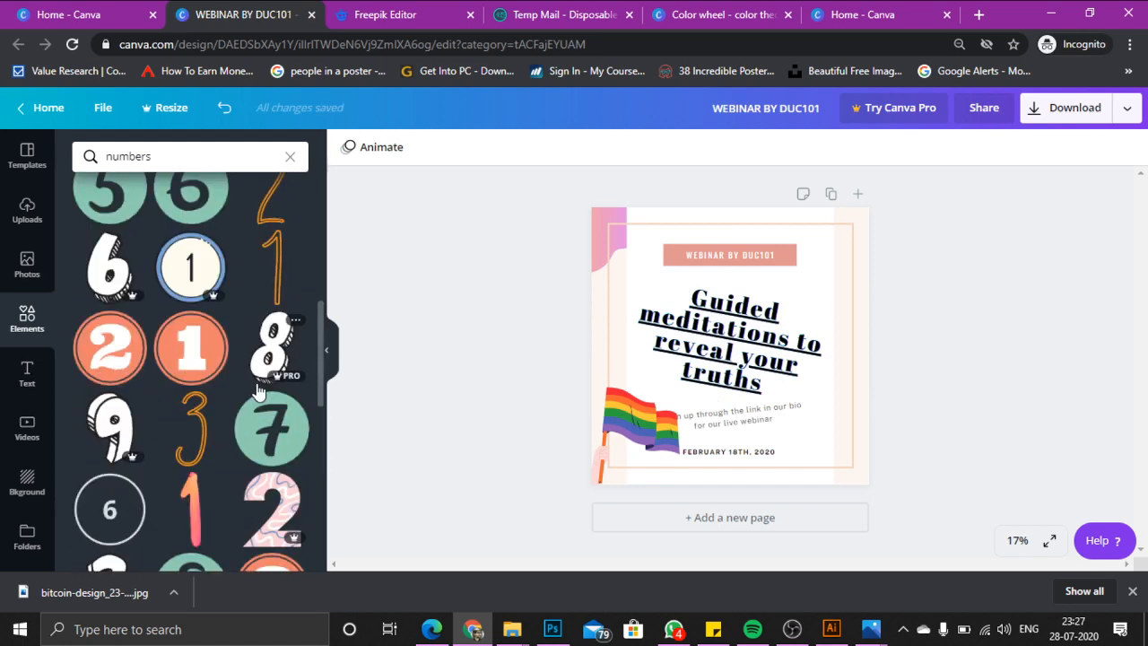
pyautogui.scroll(-2, 235, 386)
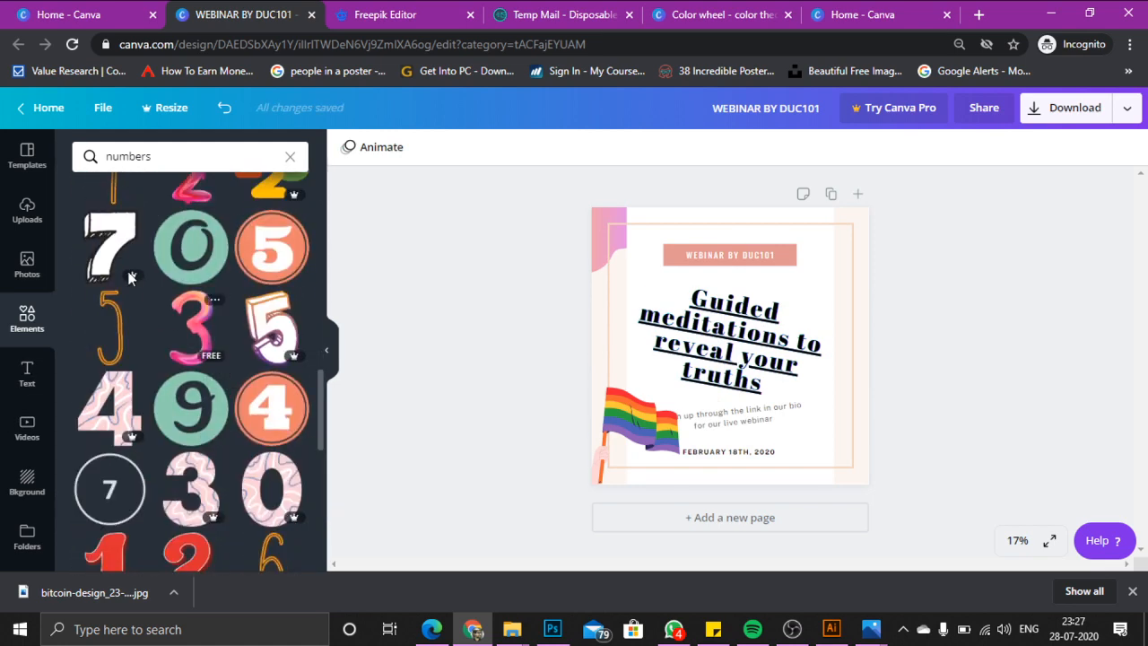
# Switch to Freepik Editor, open the four-piece puzzle business infographic template and dismiss its introduction
pyautogui.click(435, 22)
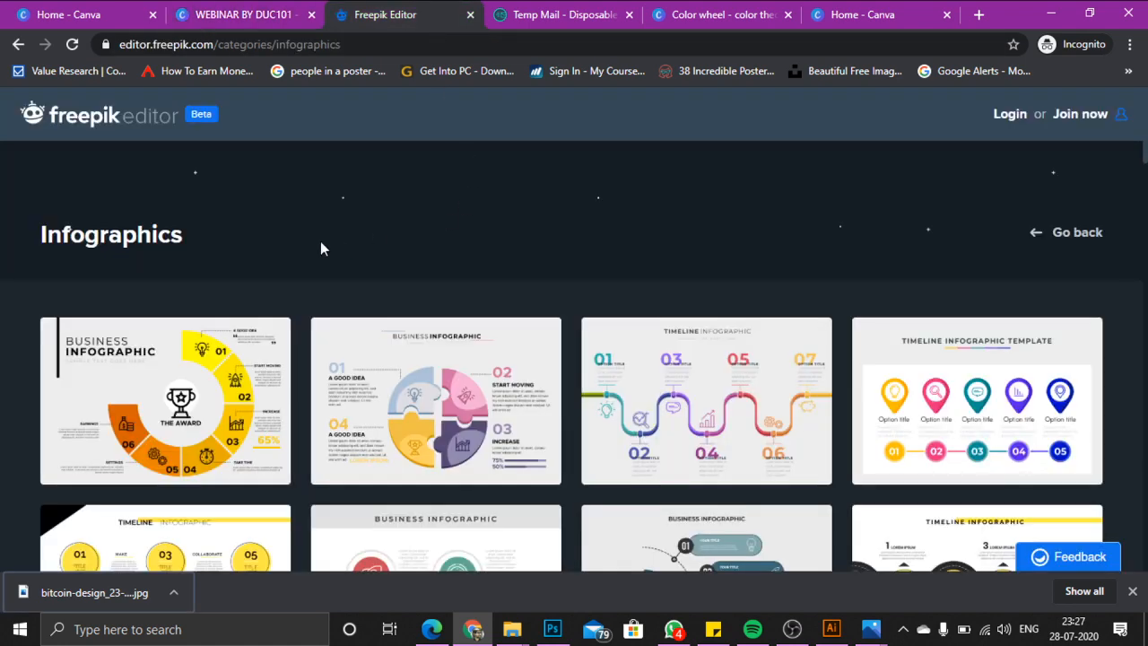
pyautogui.click(385, 387)
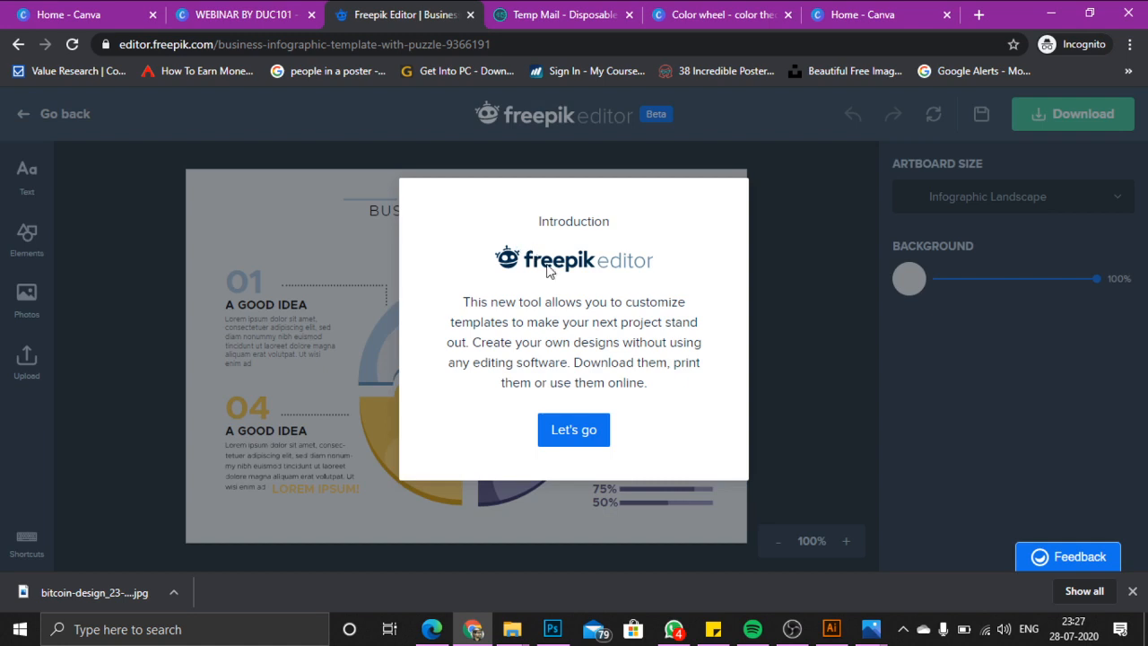
pyautogui.click(573, 438)
pyautogui.click(312, 294)
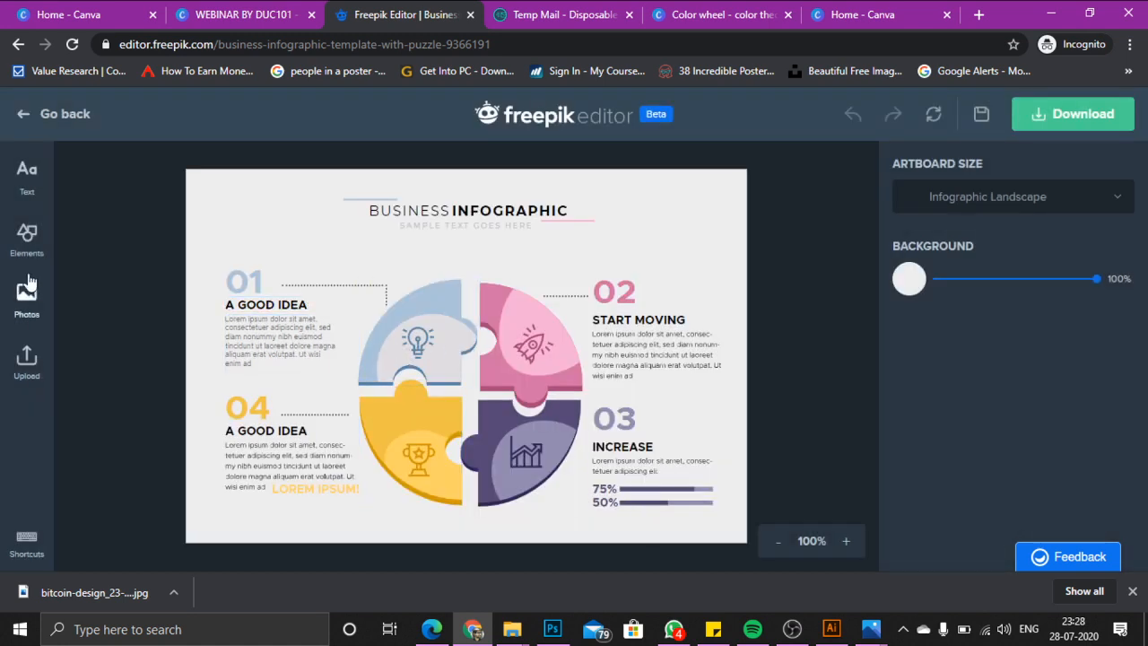
# Search the free elements for "like", choose the "facebook like" suggestion, and add a black heart to the infographic's centre
pyautogui.click(27, 234)
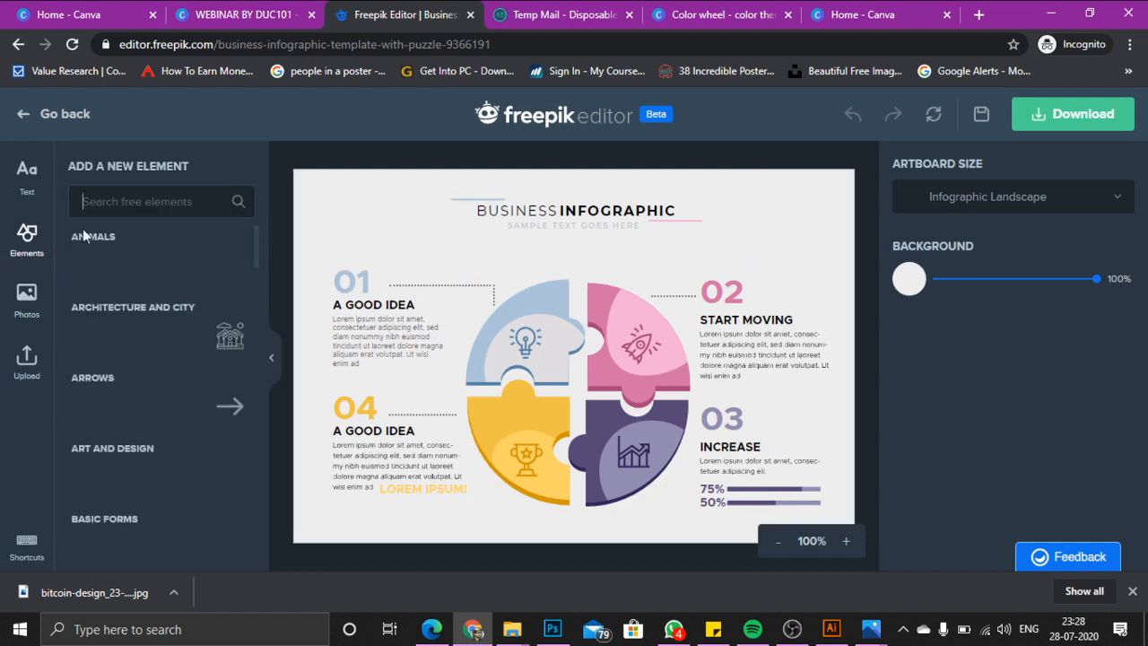
pyautogui.click(144, 199)
pyautogui.write('lik')
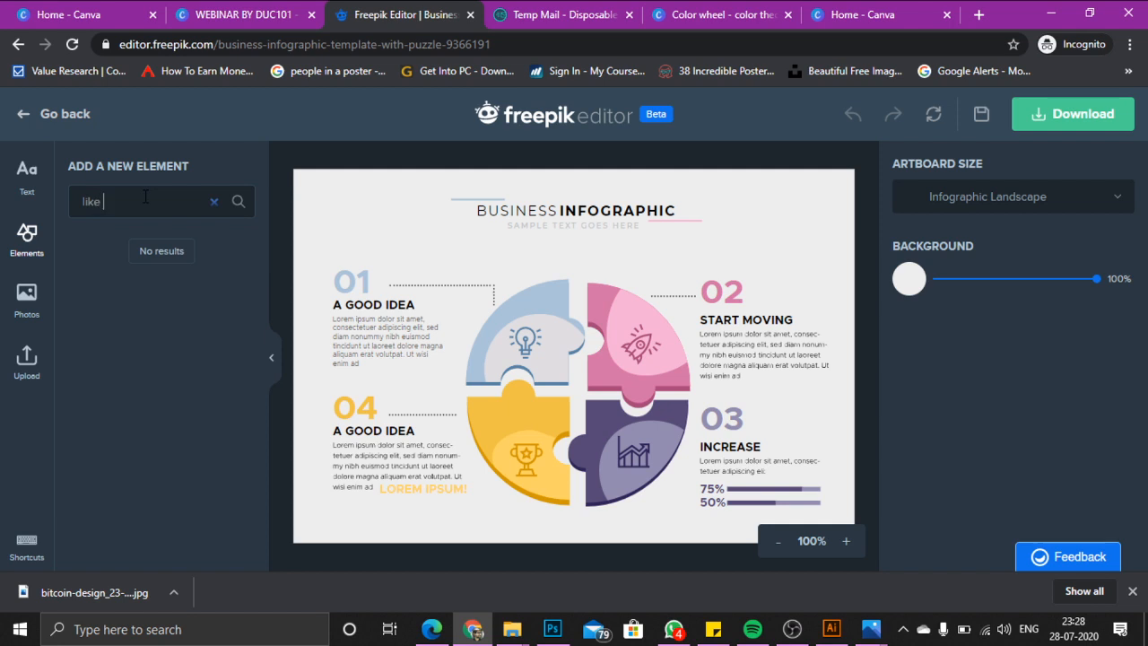
pyautogui.write('e')
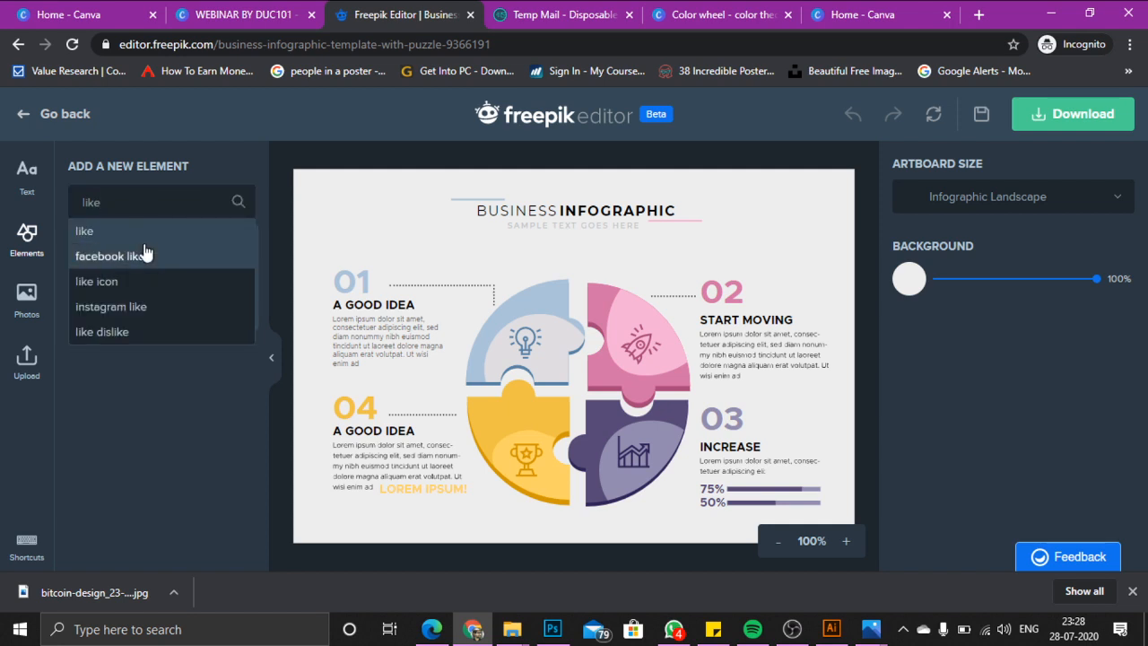
pyautogui.click(144, 256)
pyautogui.click(143, 256)
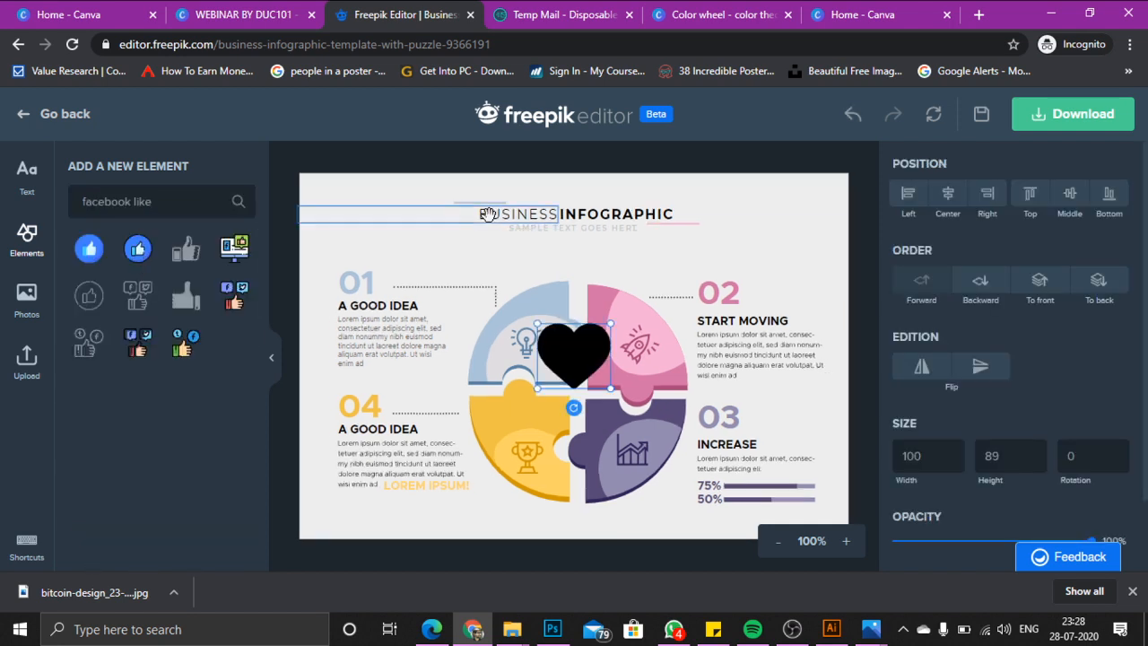
# Add the round blue thumbs-up icon over the blue puzzle piece and the Facebook-Twitter thumbs-up icon over the pink piece
pyautogui.click(89, 258)
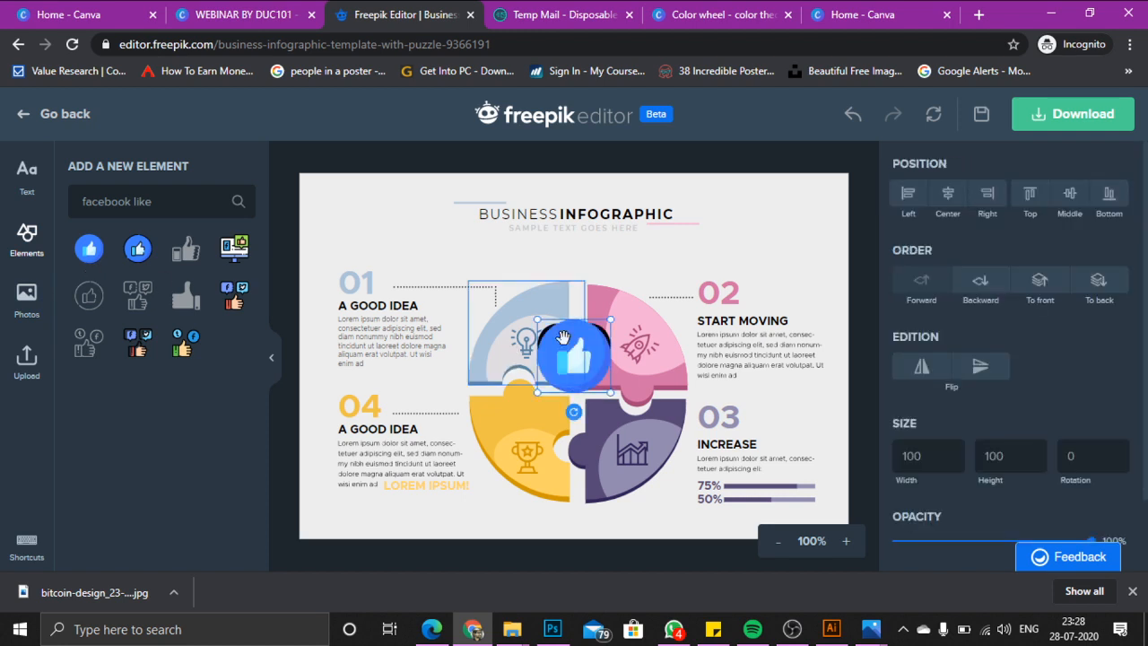
pyautogui.moveTo(585, 345); pyautogui.dragTo(499, 324)
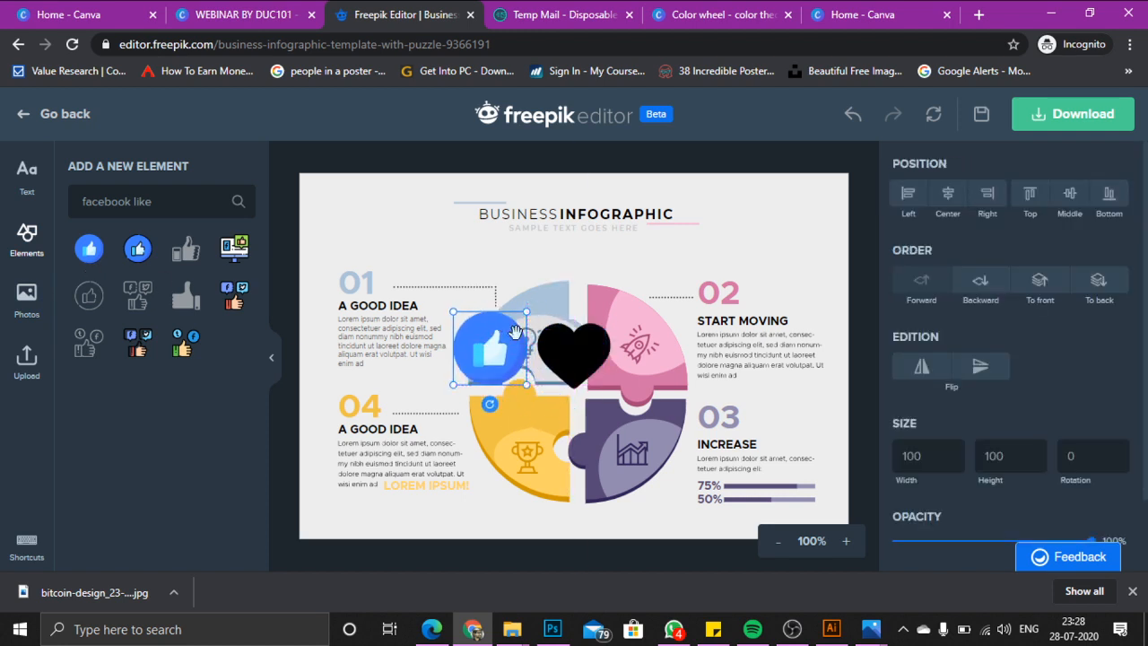
pyautogui.click(555, 350)
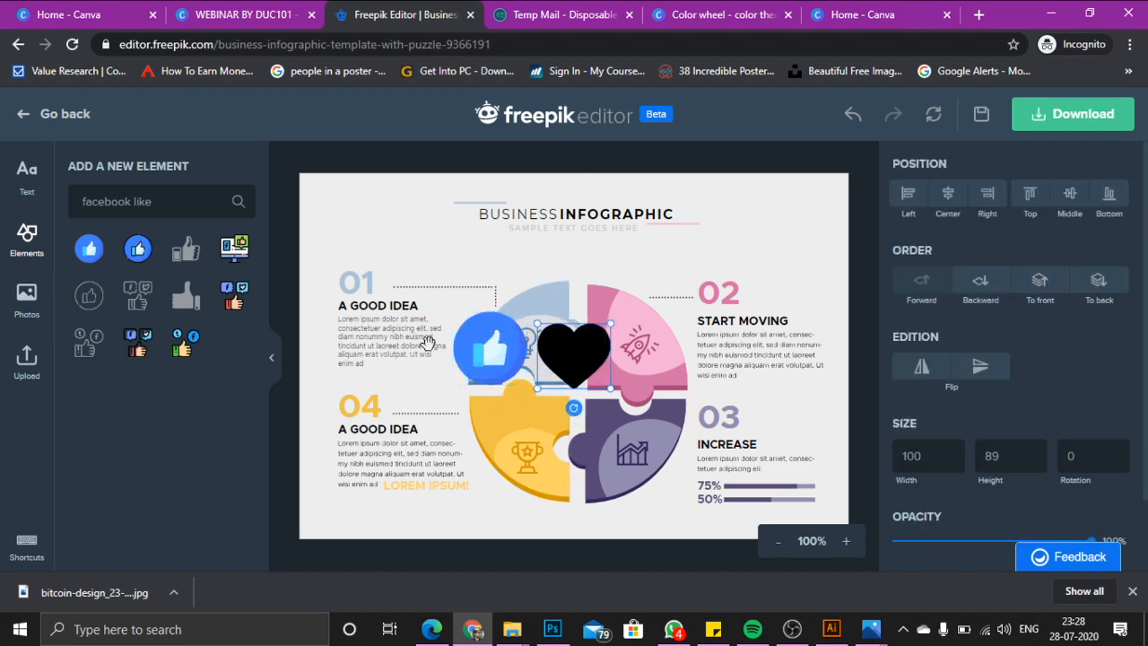
pyautogui.click(231, 309)
pyautogui.moveTo(587, 345); pyautogui.dragTo(679, 343)
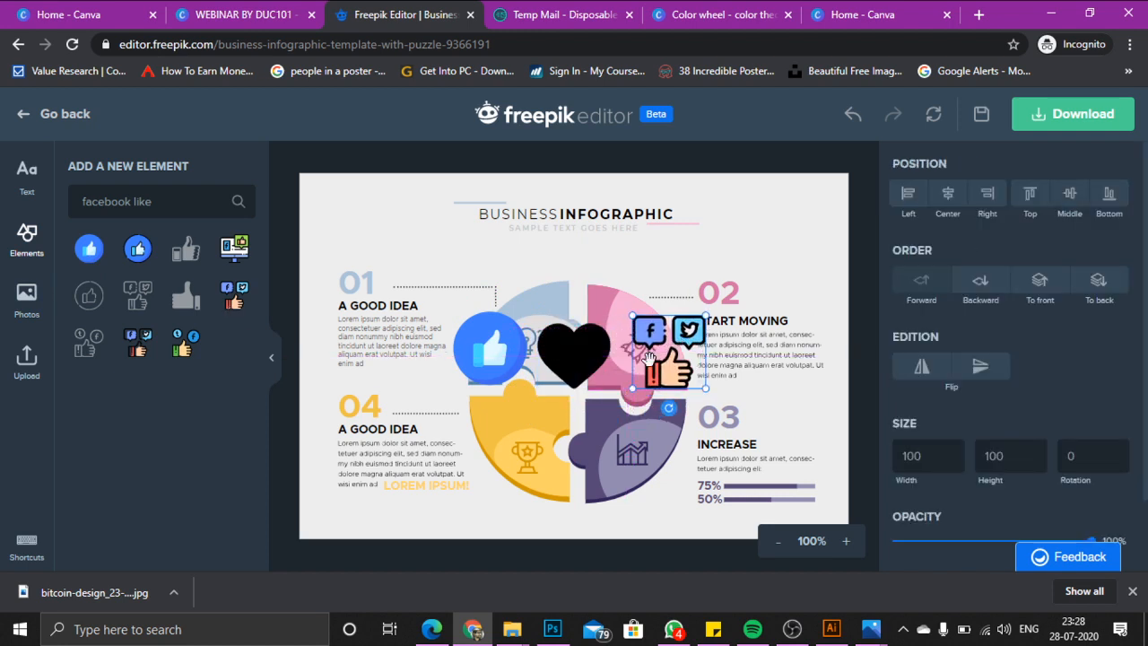
# Delete the Facebook-Twitter thumbs-up icon, the black heart and the round blue thumbs-up icon from the infographic
pyautogui.press('Delete')
pyautogui.click(587, 357)
pyautogui.press('Delete')
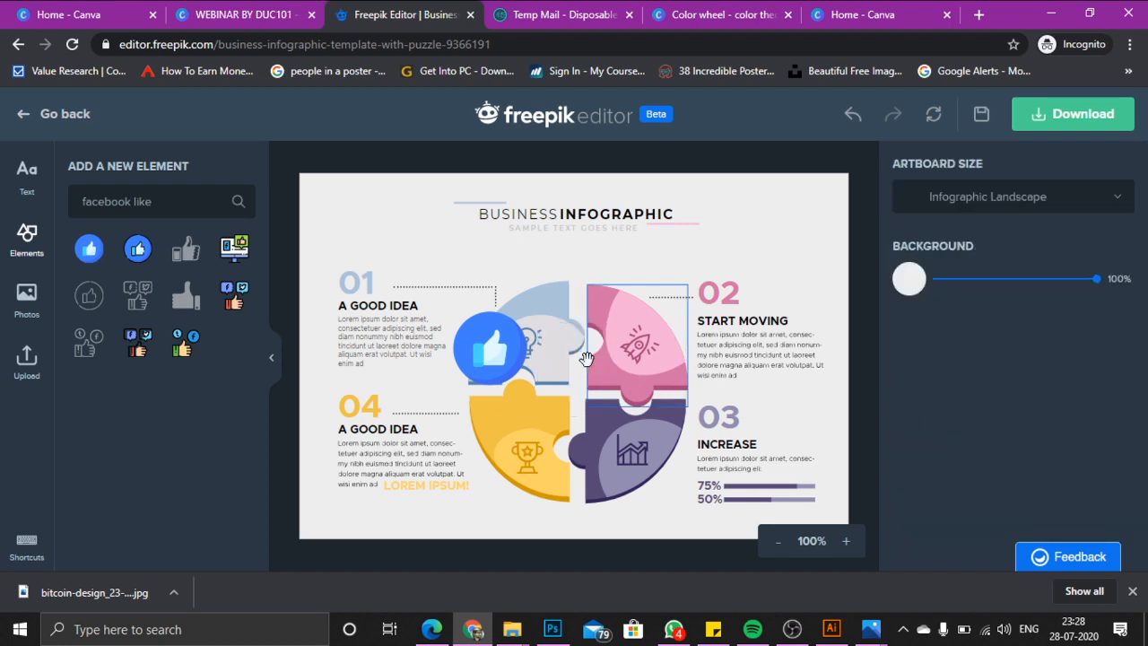
pyautogui.click(467, 328)
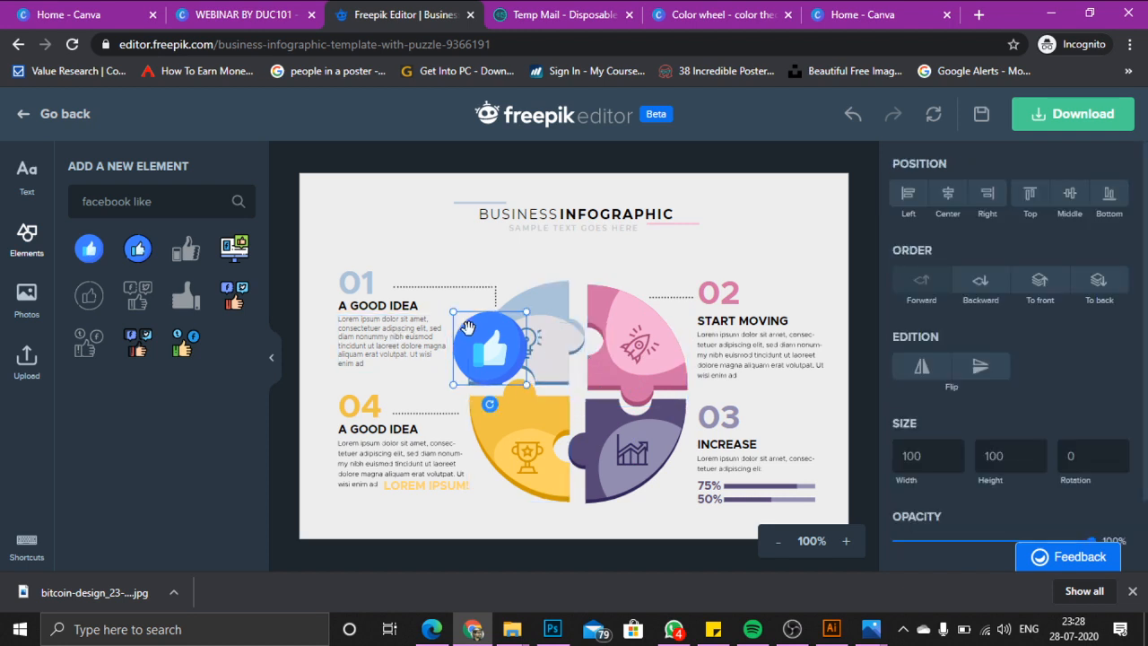
pyautogui.press('Delete')
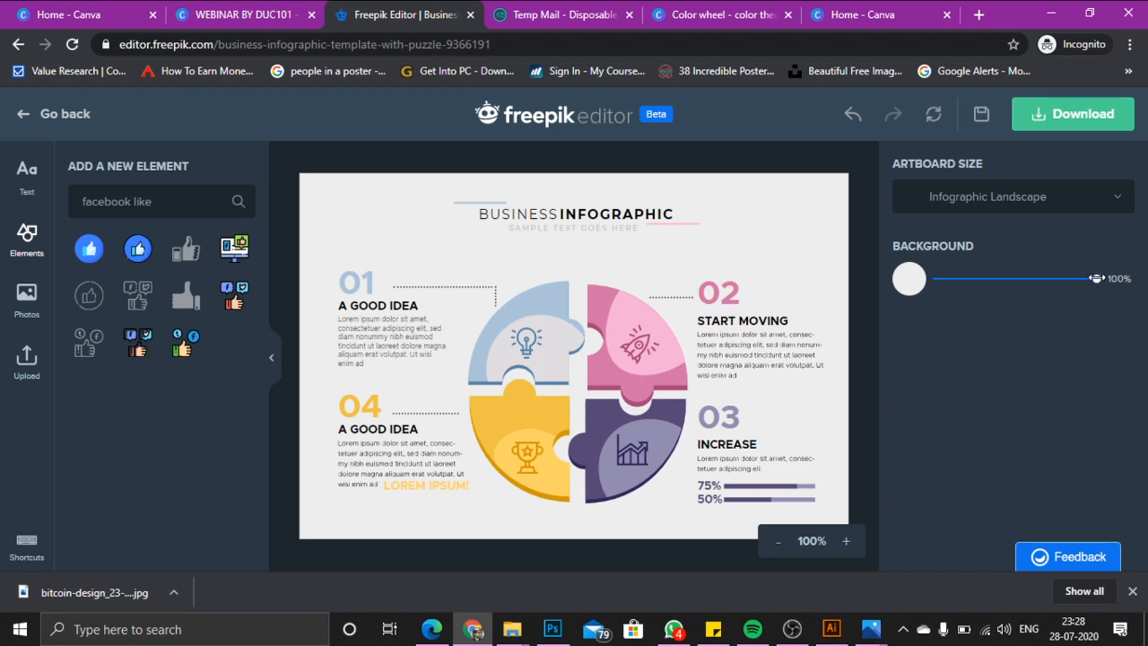
# Try the infographic's background at 0% opacity, and restore it to 100%
pyautogui.moveTo(1092, 278); pyautogui.dragTo(917, 307)
pyautogui.moveTo(824, 309); pyautogui.dragTo(801, 336)
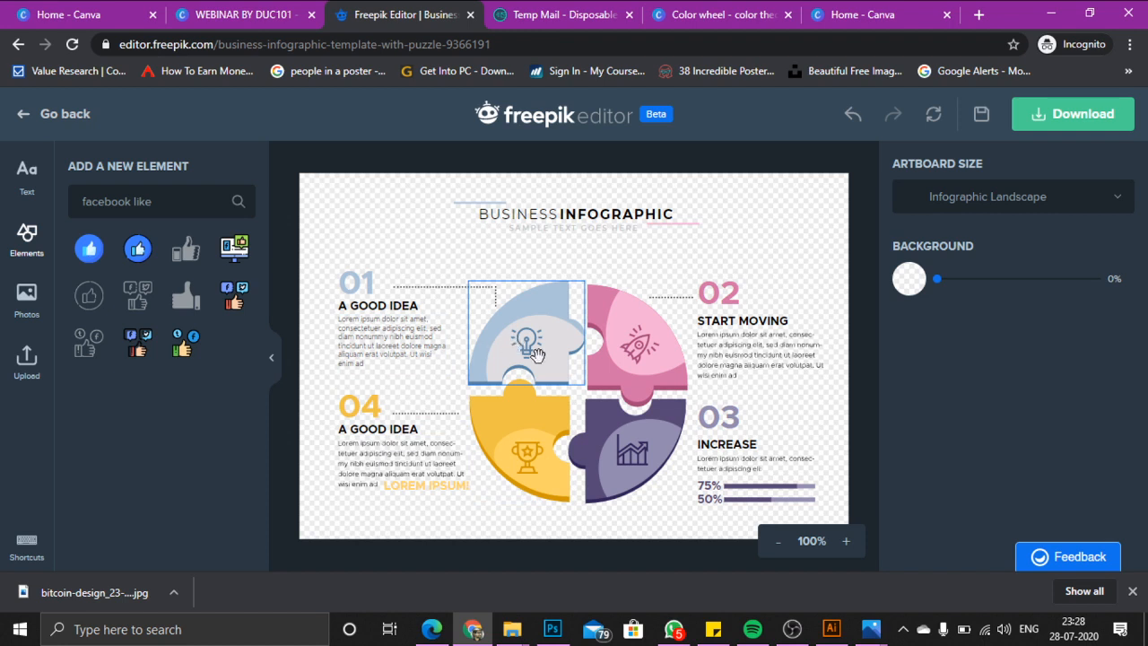
pyautogui.moveTo(936, 276); pyautogui.dragTo(1129, 256)
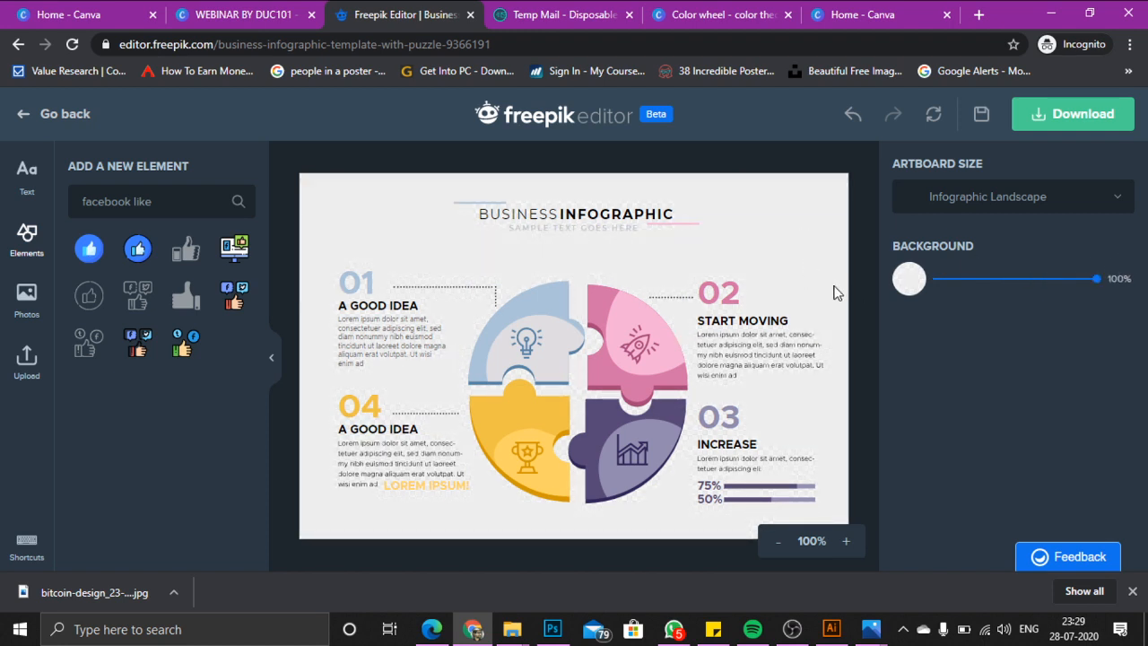
# Switch to the Canva webinar post, try a new default heading text box over the title, and clear its text
pyautogui.click(252, 23)
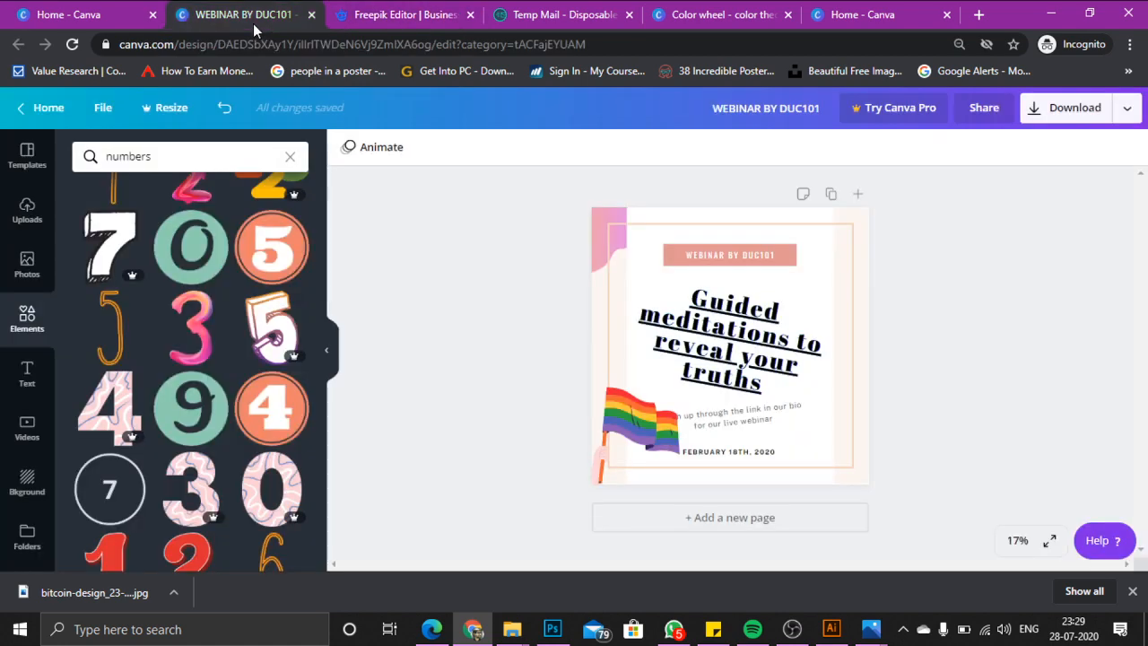
pyautogui.click(23, 381)
pyautogui.scroll(-3, 230, 287)
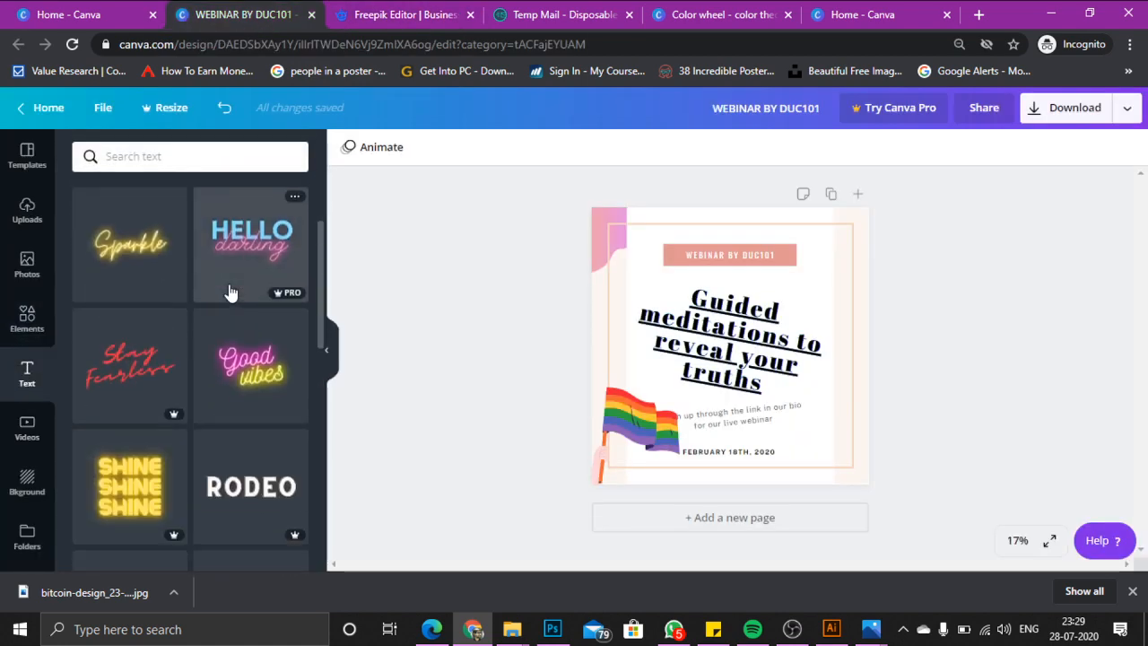
pyautogui.scroll(3, 179, 251)
pyautogui.click(168, 241)
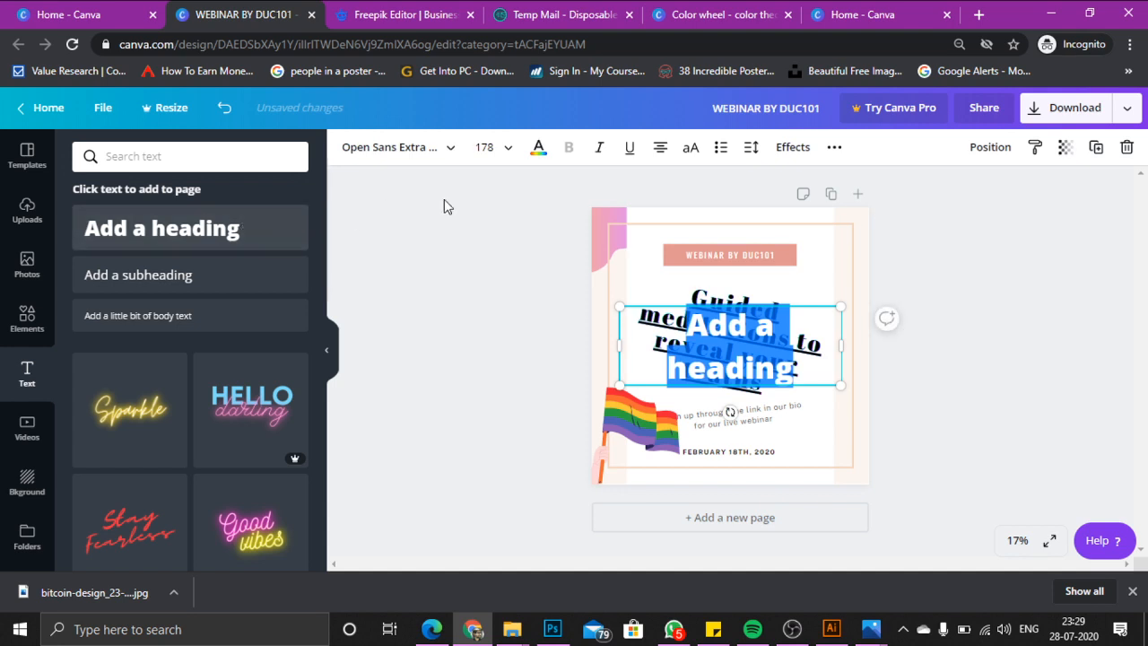
pyautogui.click(719, 354)
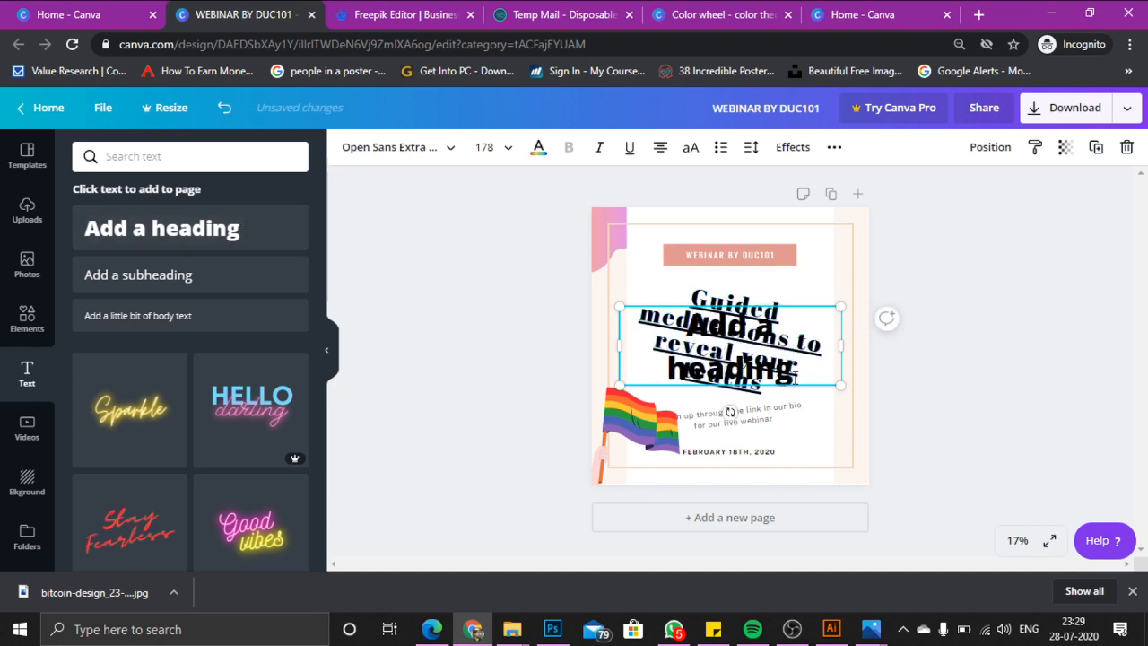
pyautogui.moveTo(794, 377); pyautogui.dragTo(692, 329)
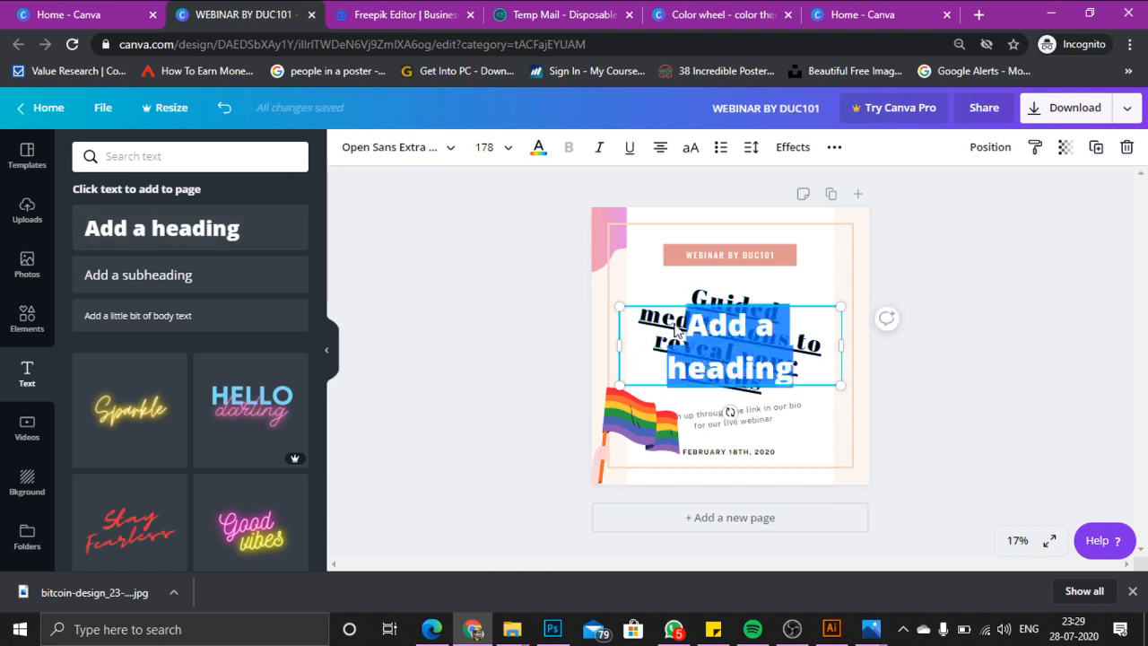
pyautogui.press('BackSpace')
# Try the free "HUGE SALE" text style over the upper part of the post, and delete both of its text lines
pyautogui.scroll(-2, 223, 338)
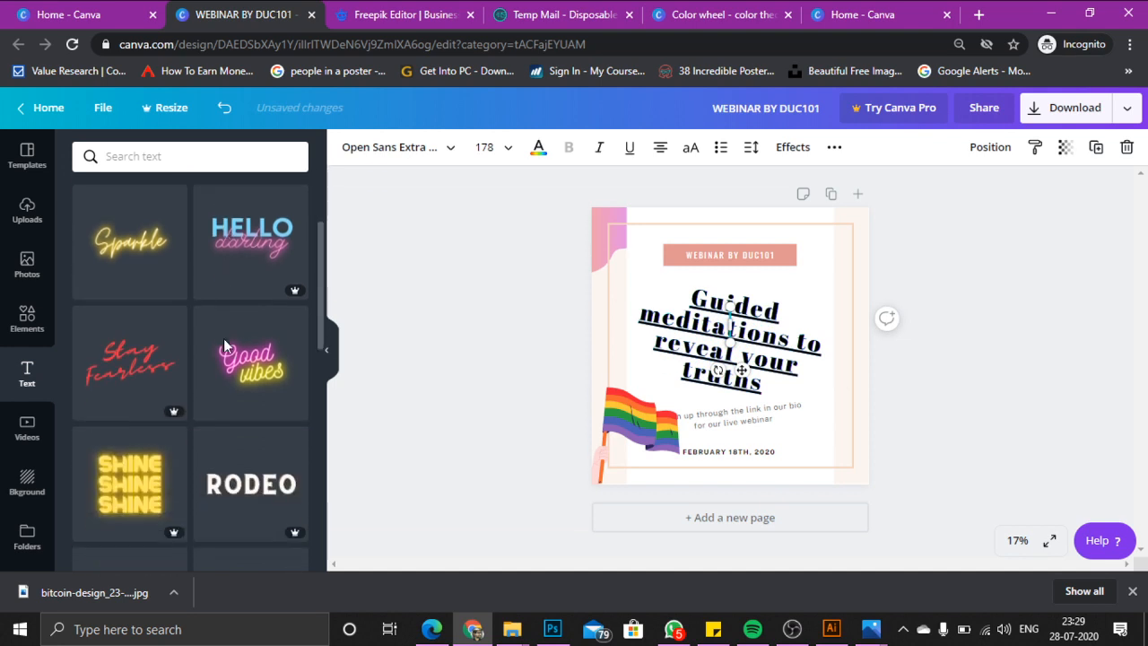
pyautogui.scroll(-4, 223, 338)
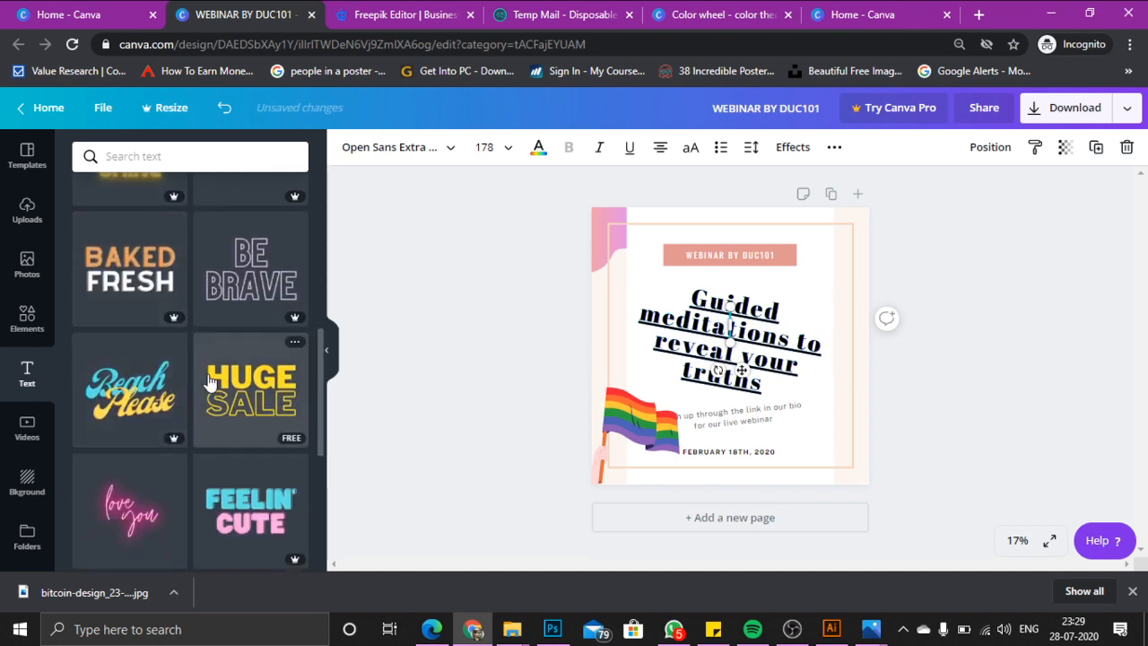
pyautogui.click(219, 384)
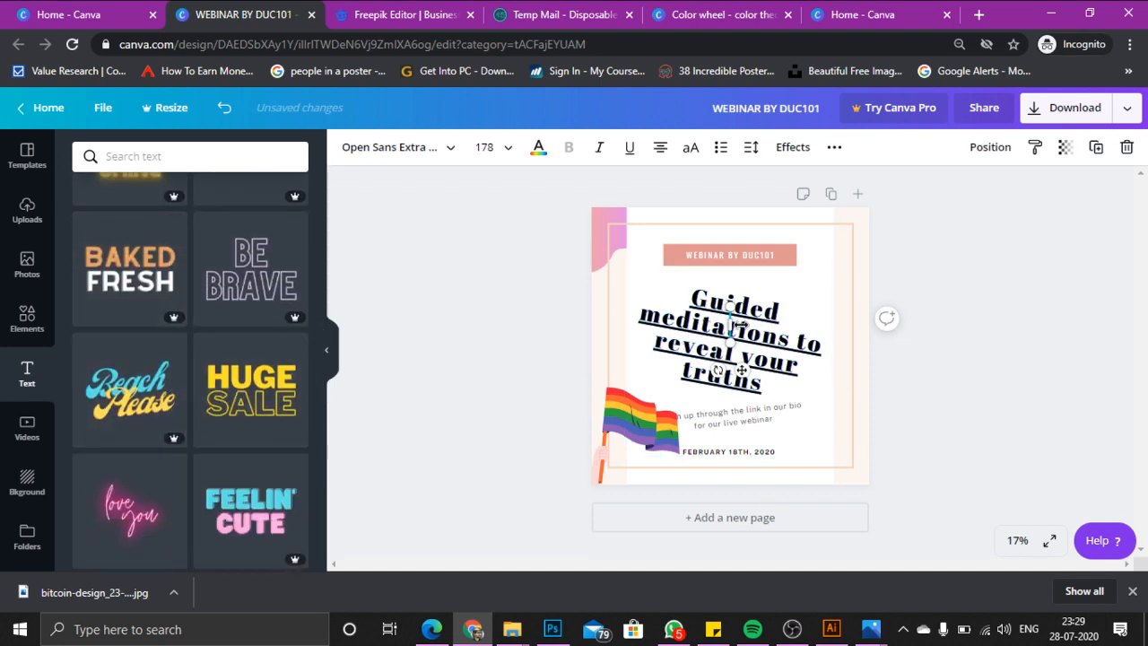
pyautogui.moveTo(744, 319); pyautogui.dragTo(706, 262)
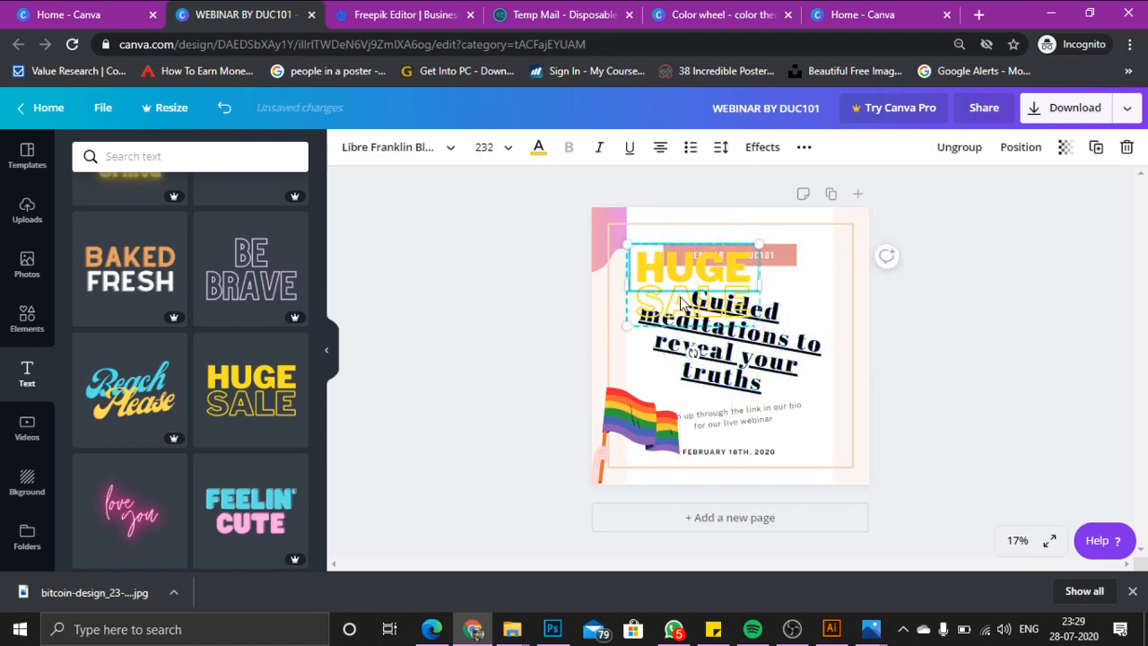
pyautogui.press('Delete')
pyautogui.scroll(-2, 225, 353)
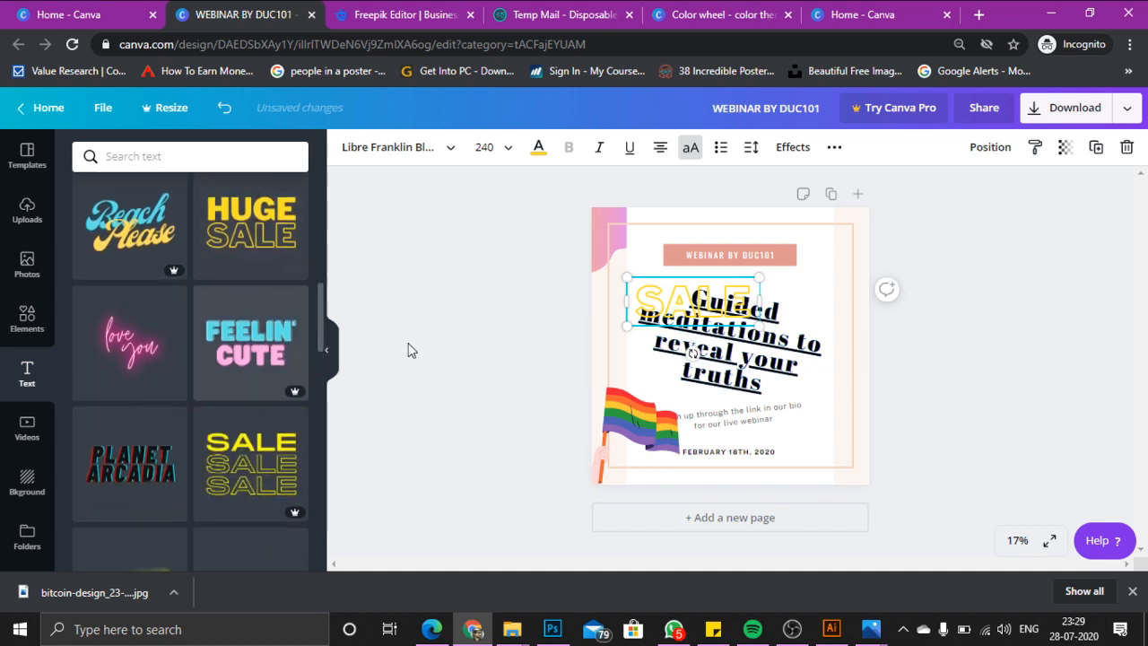
pyautogui.press('Delete')
# Try the "PIZZA PARTY" text style over the title, look at its text effects, and delete it
pyautogui.scroll(-8, 174, 379)
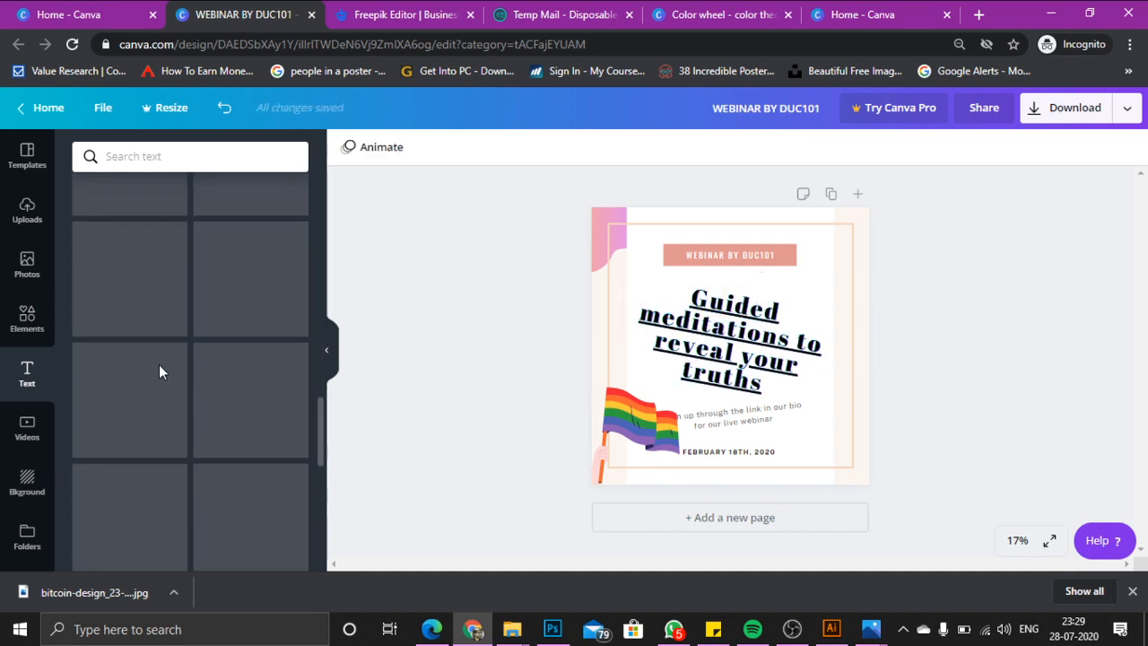
pyautogui.scroll(-4, 177, 379)
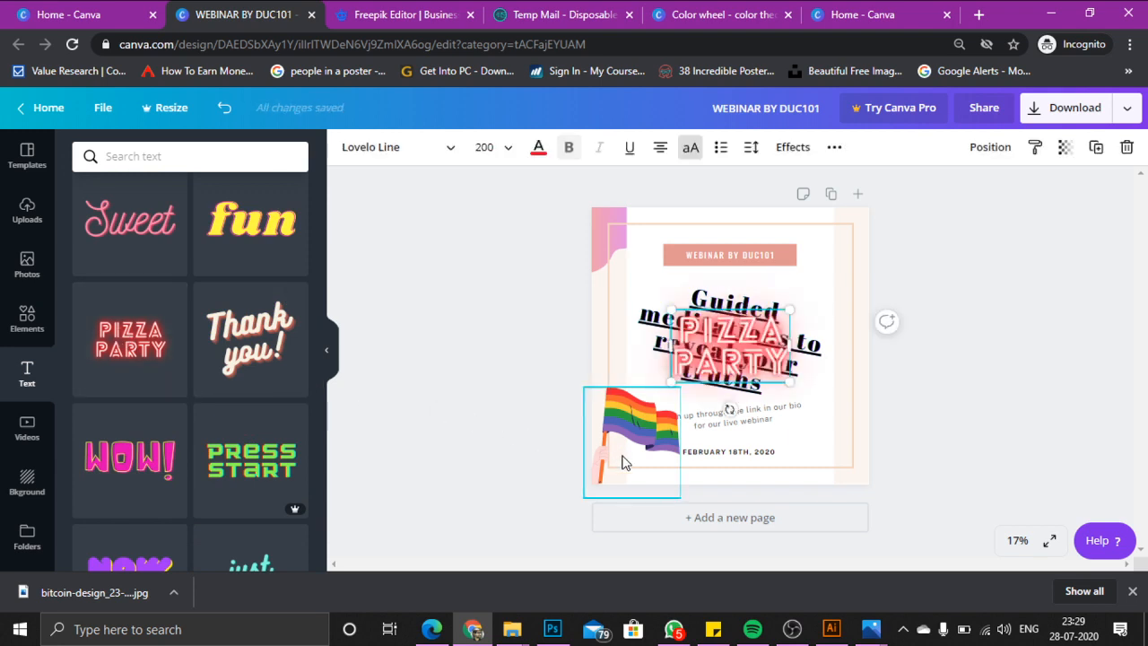
pyautogui.click(794, 147)
pyautogui.click(490, 262)
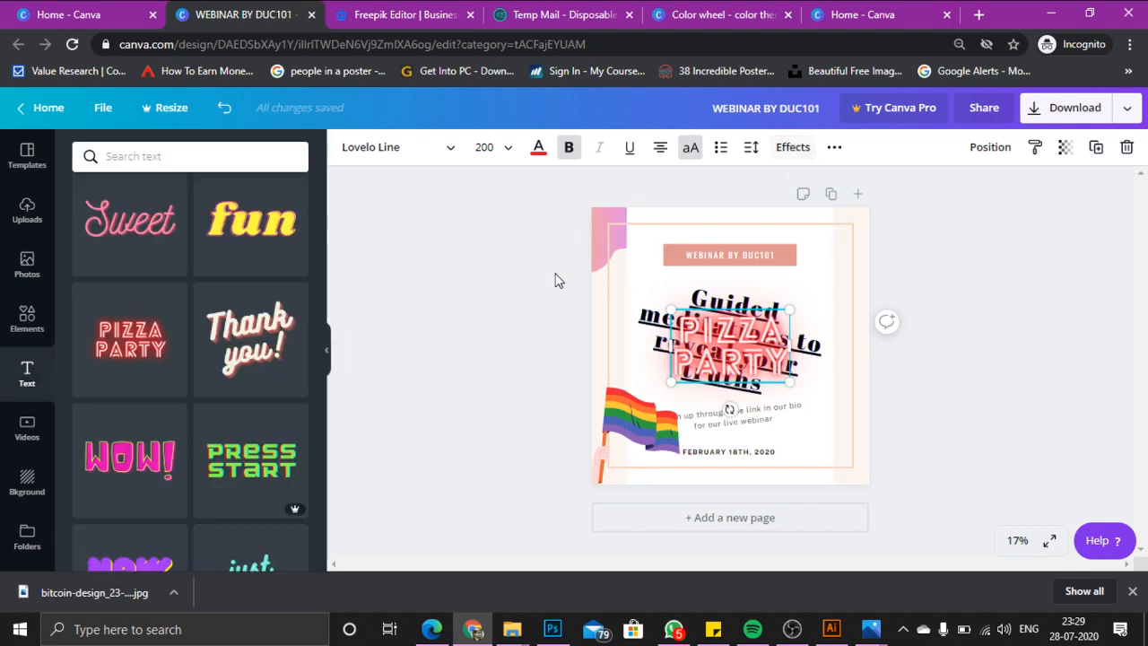
pyautogui.press('Delete')
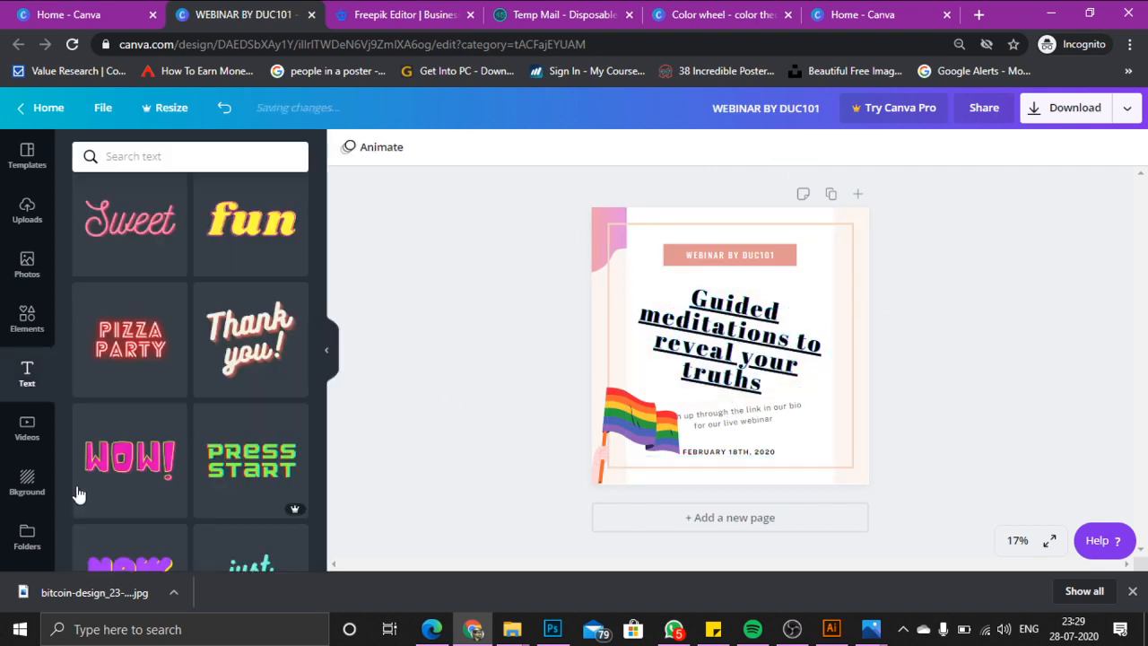
# Add the recently used handshake photo over the title and look through the available image effects
pyautogui.click(34, 285)
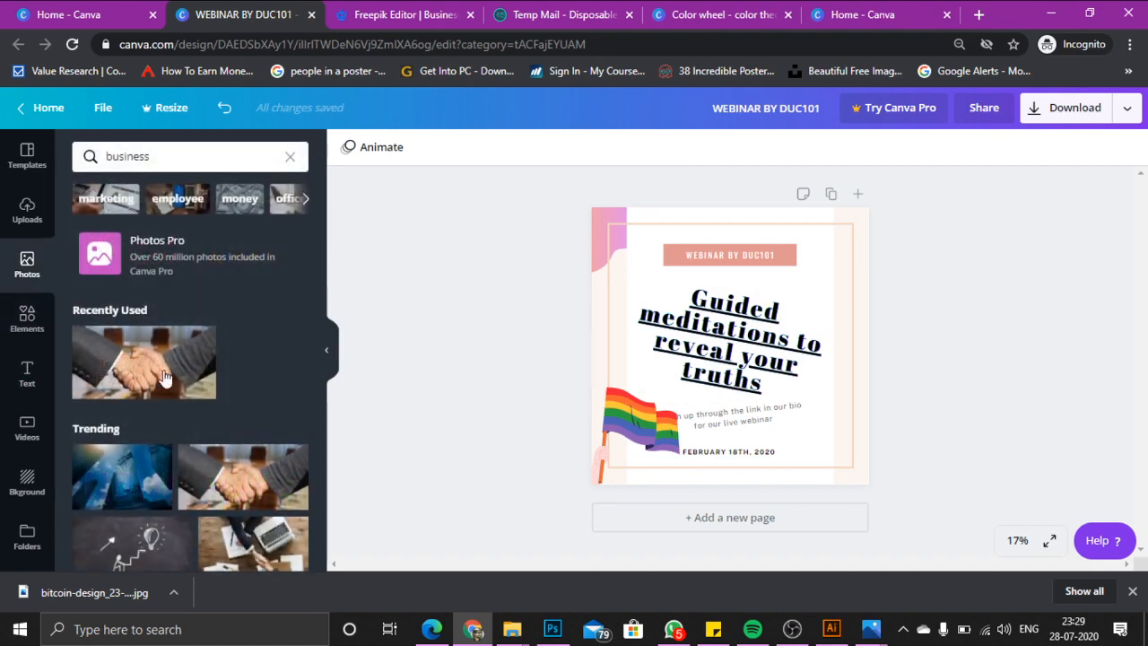
pyautogui.click(174, 392)
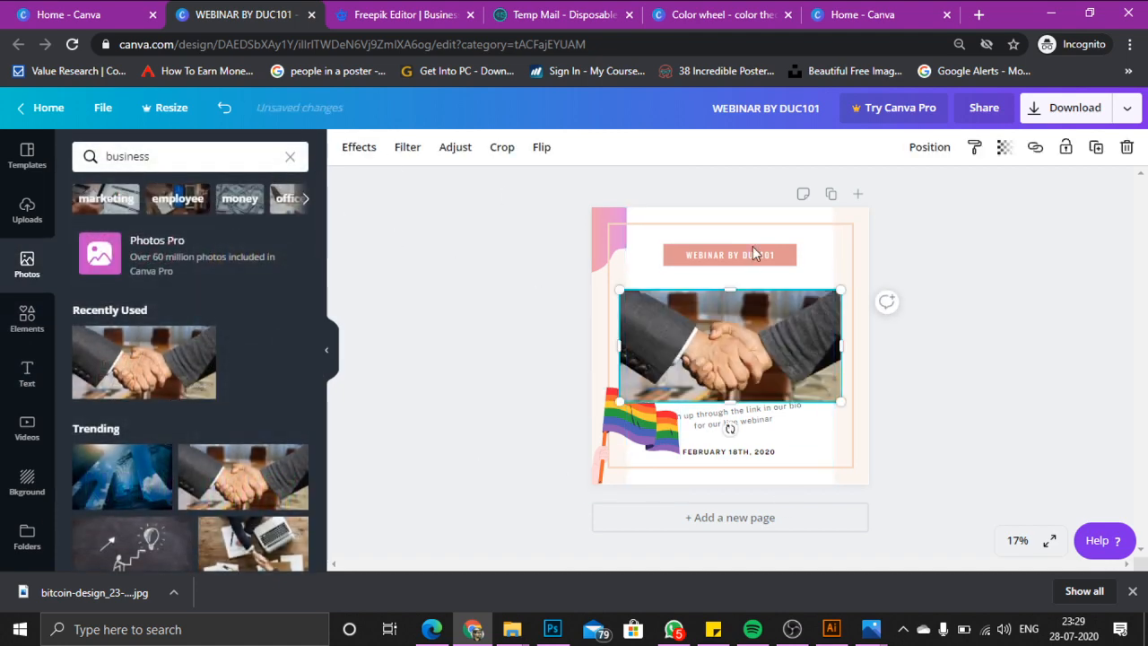
pyautogui.click(380, 154)
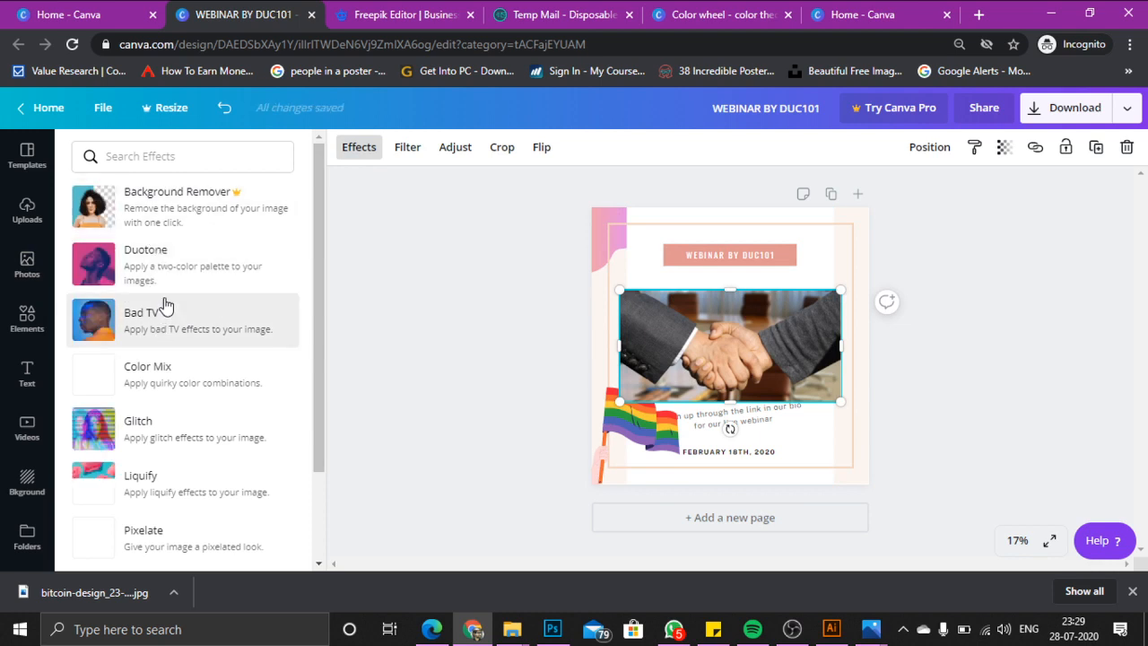
pyautogui.scroll(-1, 172, 385)
pyautogui.scroll(-1, 174, 417)
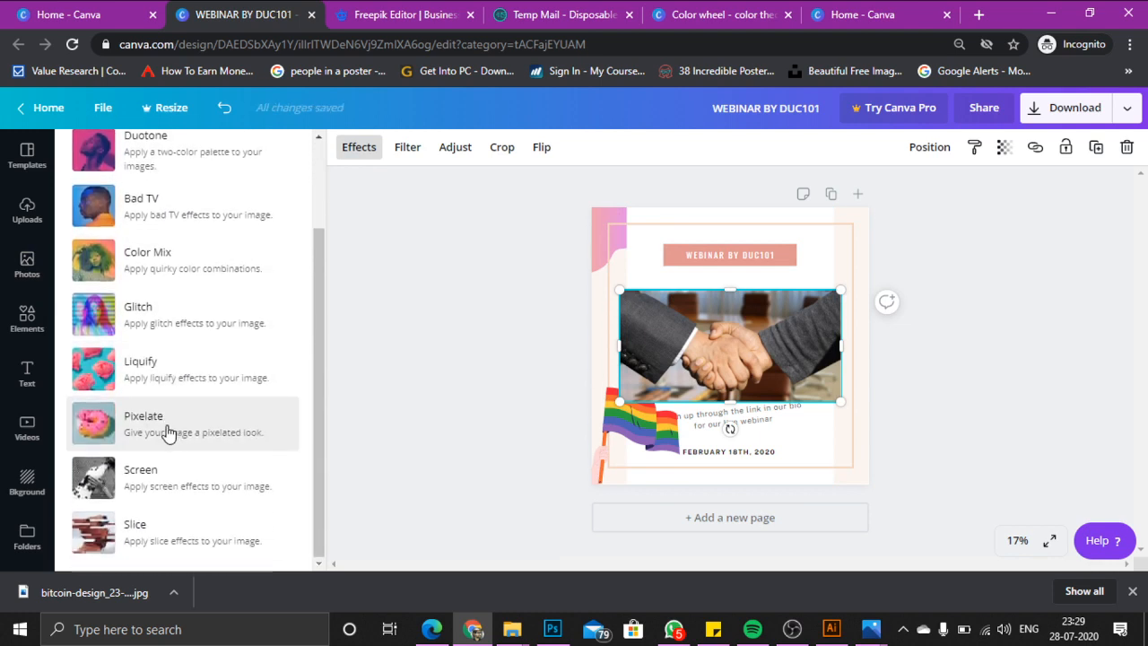
pyautogui.scroll(2, 177, 503)
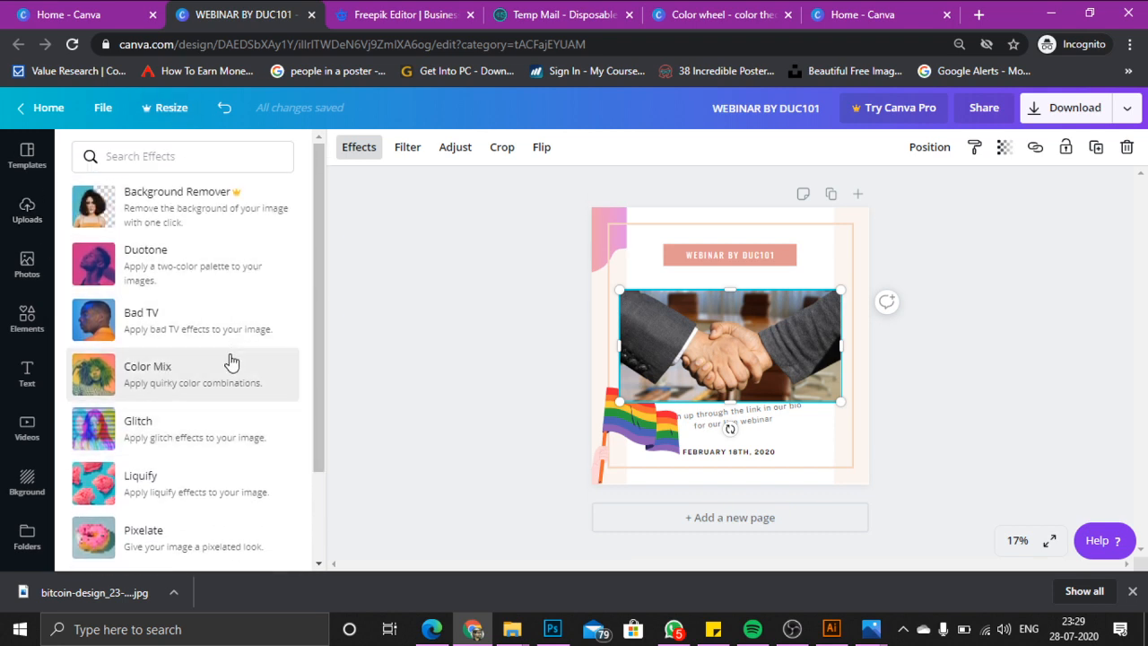
# Apply the Duotone effect Cherry and the Nordic filter to the handshake photo
pyautogui.click(181, 300)
pyautogui.click(236, 543)
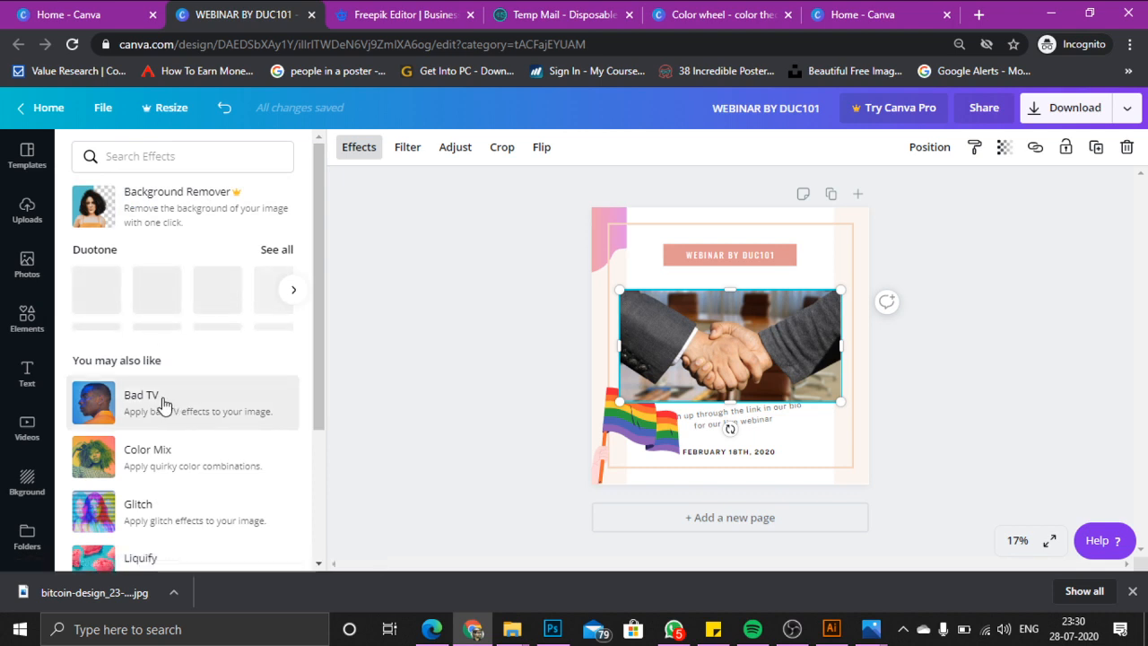
pyautogui.click(113, 309)
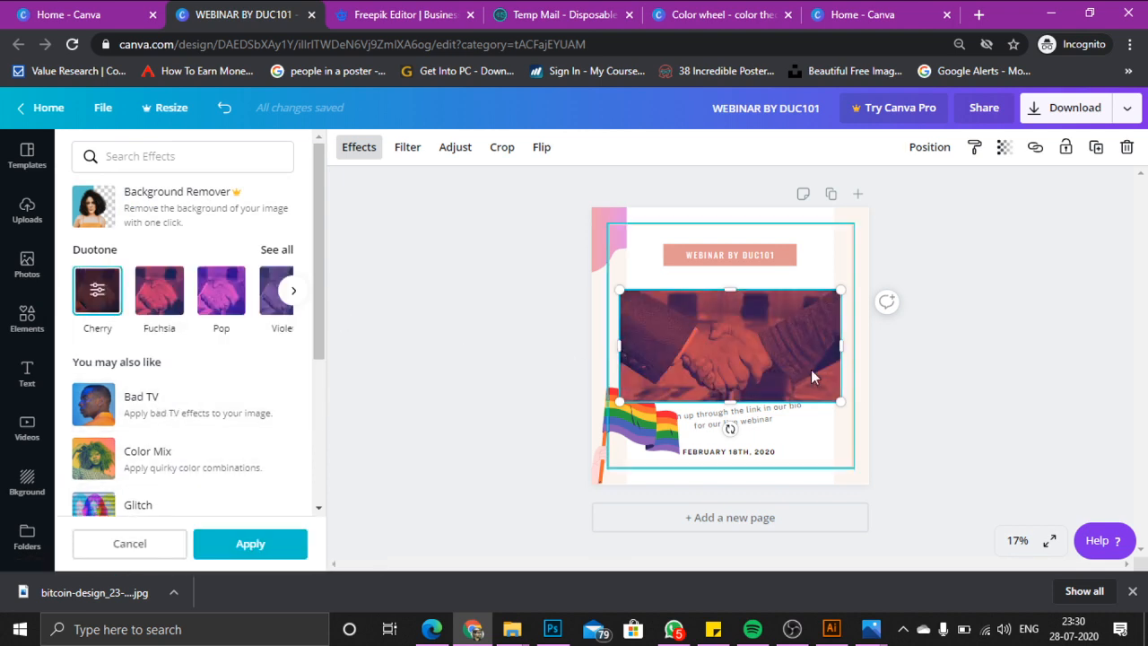
pyautogui.click(405, 155)
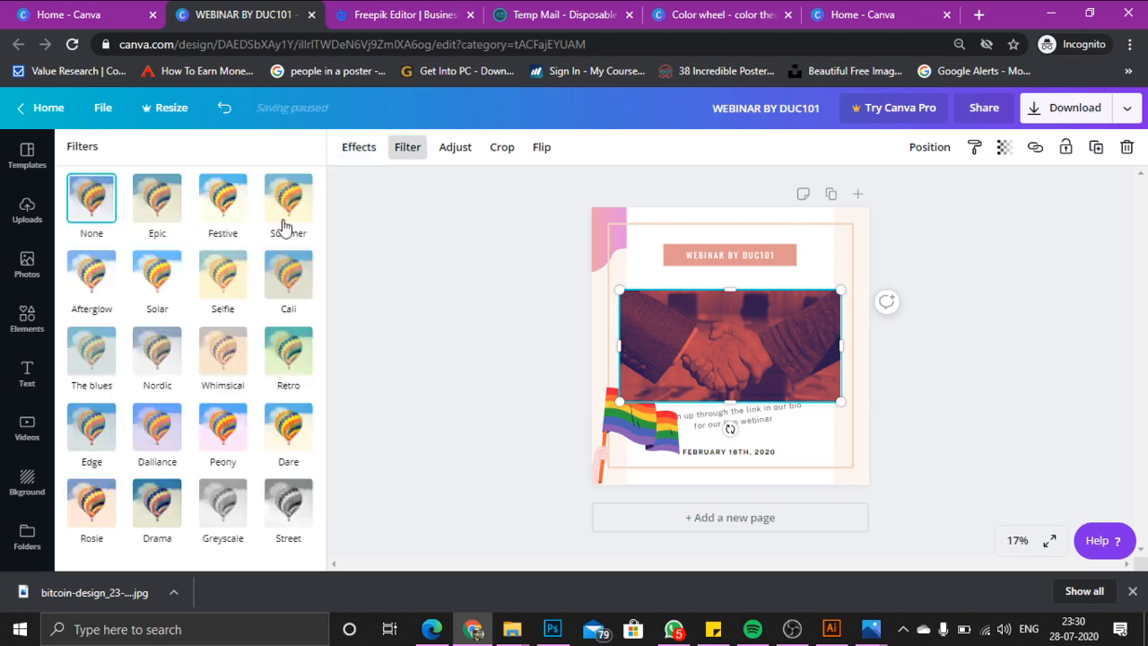
pyautogui.click(173, 345)
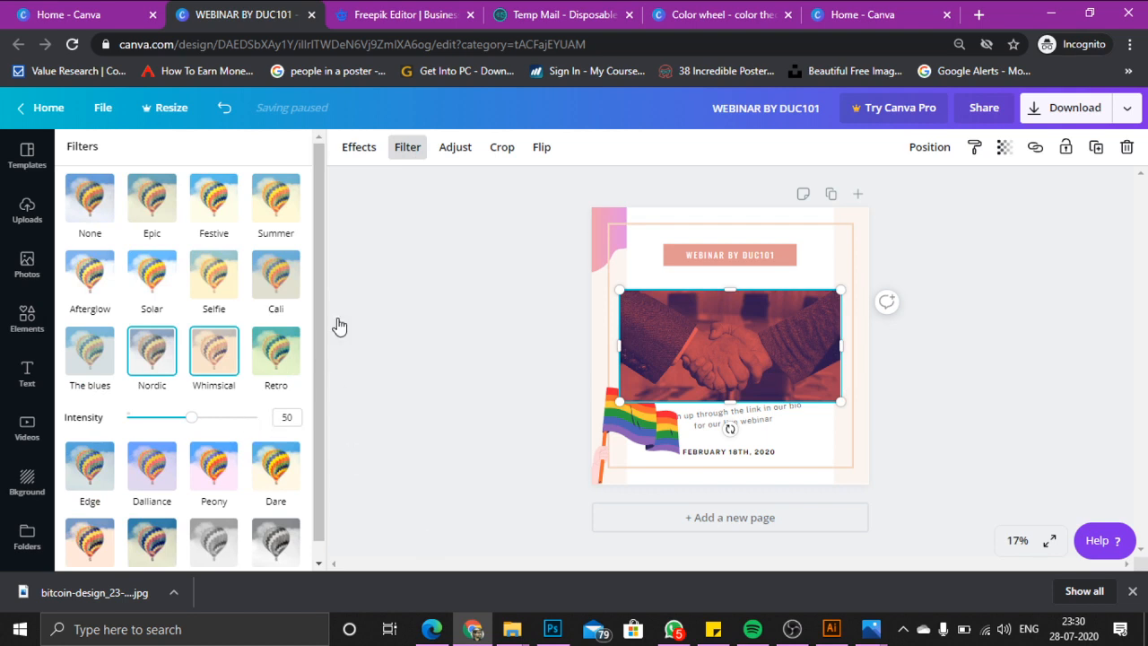
# Adjust the handshake photo to brightness 33, contrast -10, saturation 7 and tint -7
pyautogui.click(458, 153)
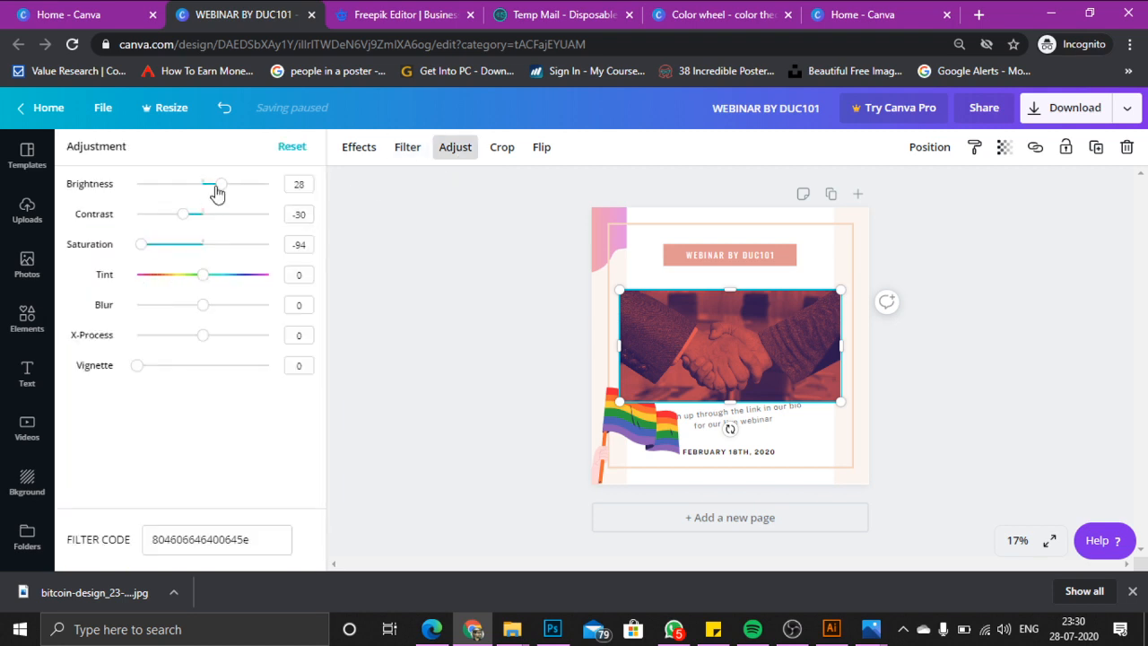
pyautogui.moveTo(226, 189); pyautogui.dragTo(134, 186)
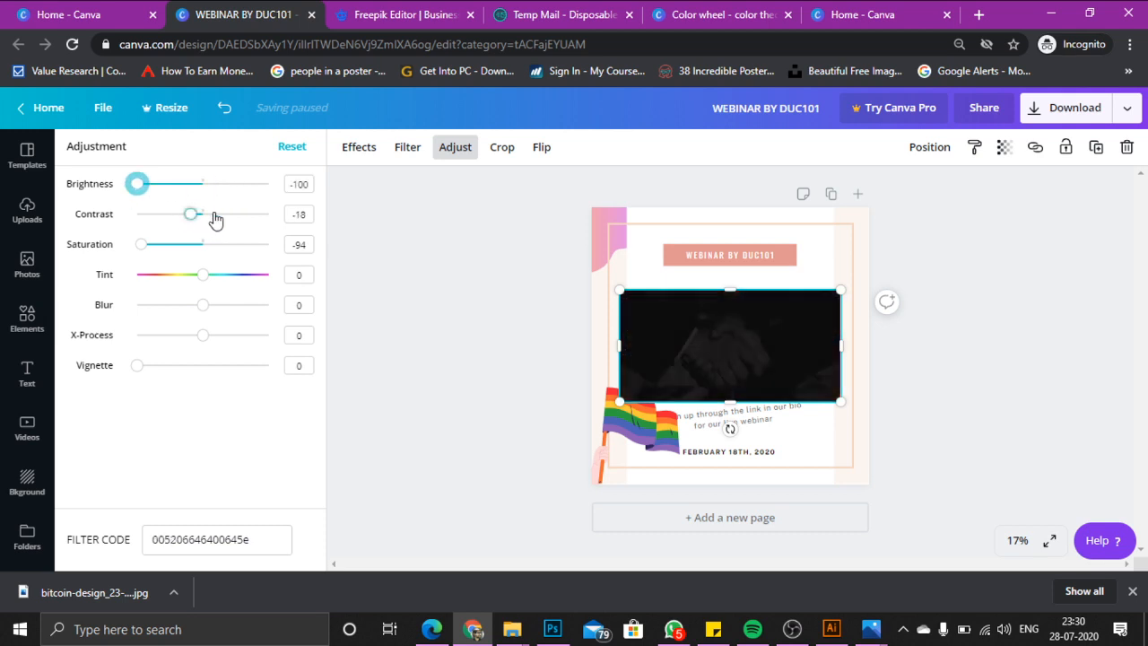
pyautogui.click(215, 217)
pyautogui.moveTo(192, 243); pyautogui.dragTo(117, 257)
pyautogui.moveTo(138, 193); pyautogui.dragTo(224, 185)
pyautogui.moveTo(199, 224); pyautogui.dragTo(205, 340)
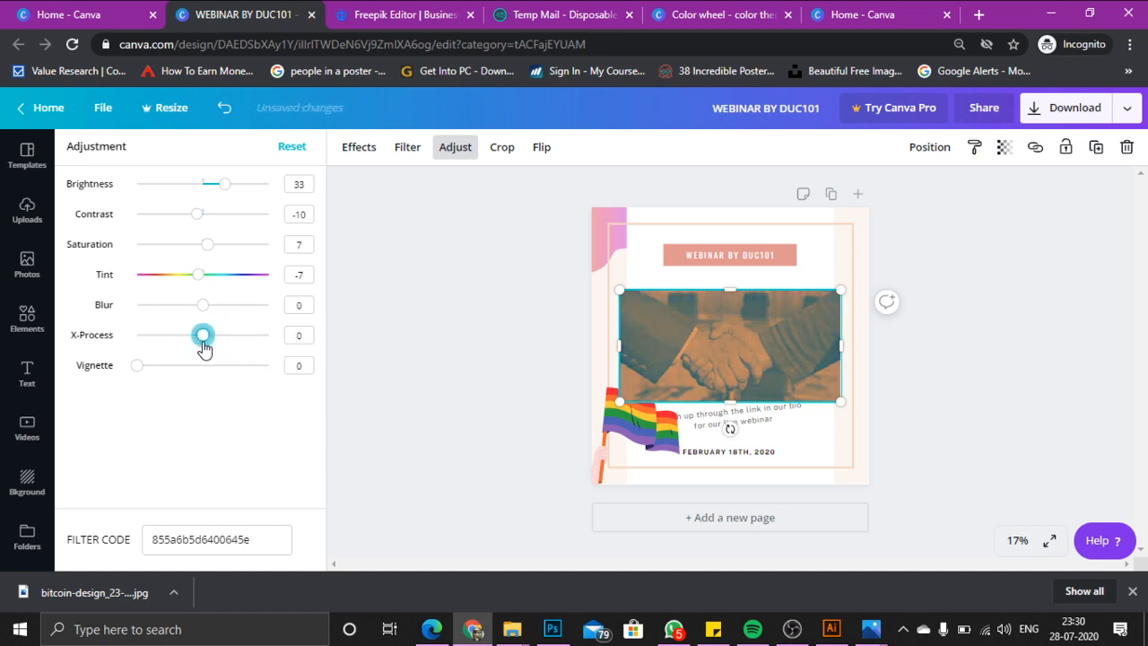
# Set the handshake photo's vignette to 96, and open and accept its crop frame
pyautogui.moveTo(140, 370); pyautogui.dragTo(304, 359)
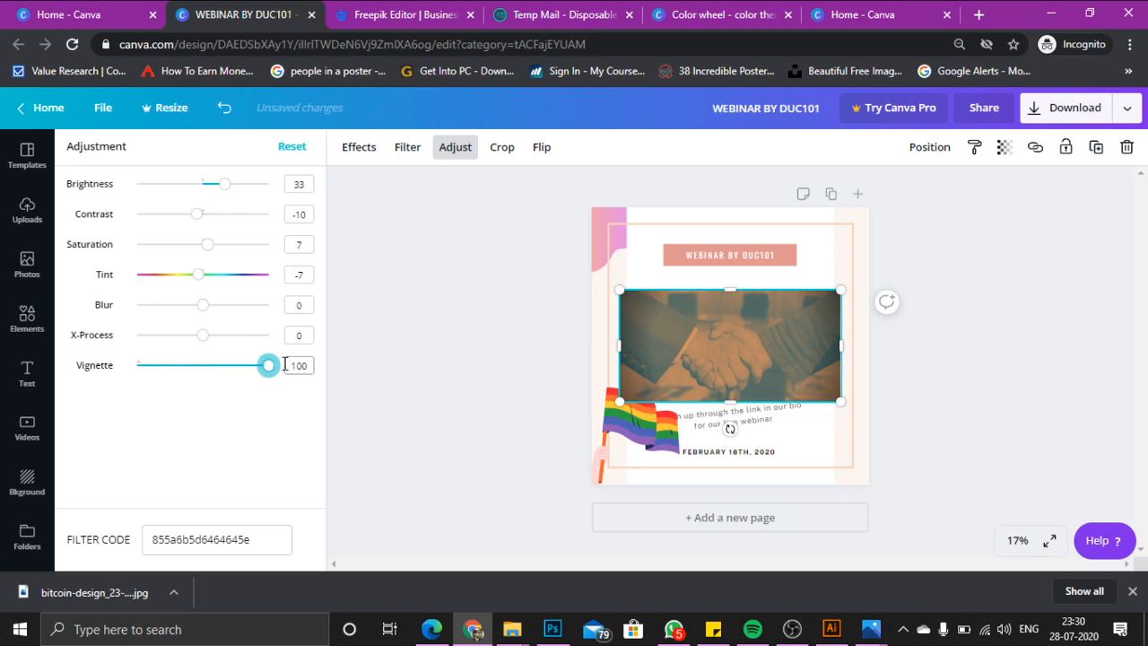
pyautogui.moveTo(191, 372); pyautogui.dragTo(261, 366)
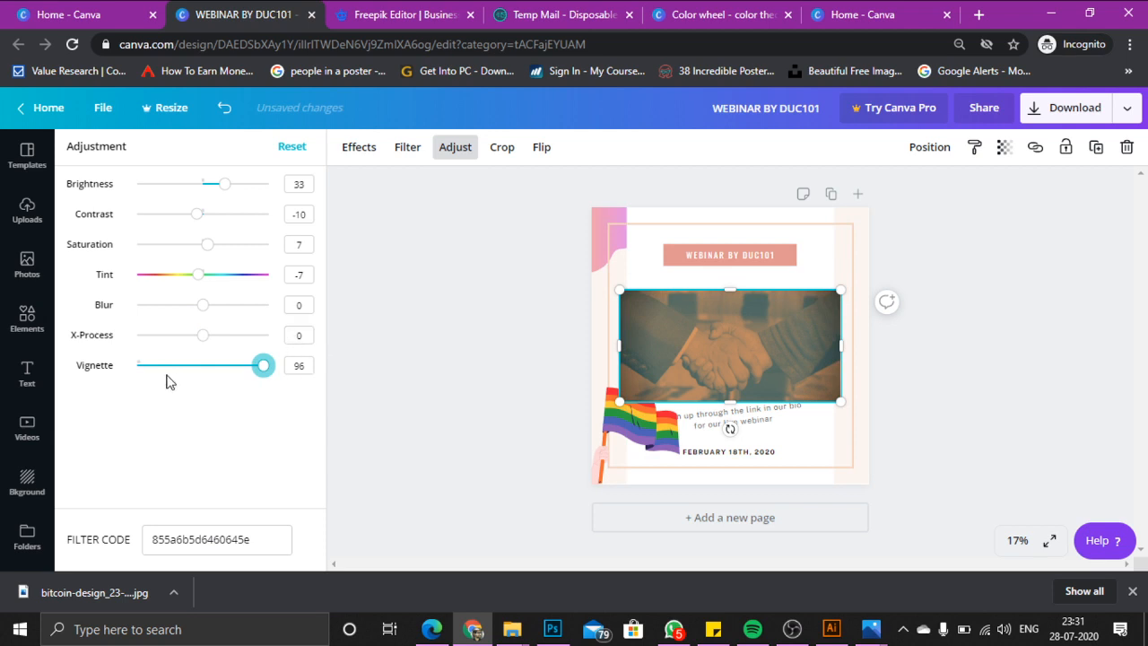
pyautogui.click(503, 151)
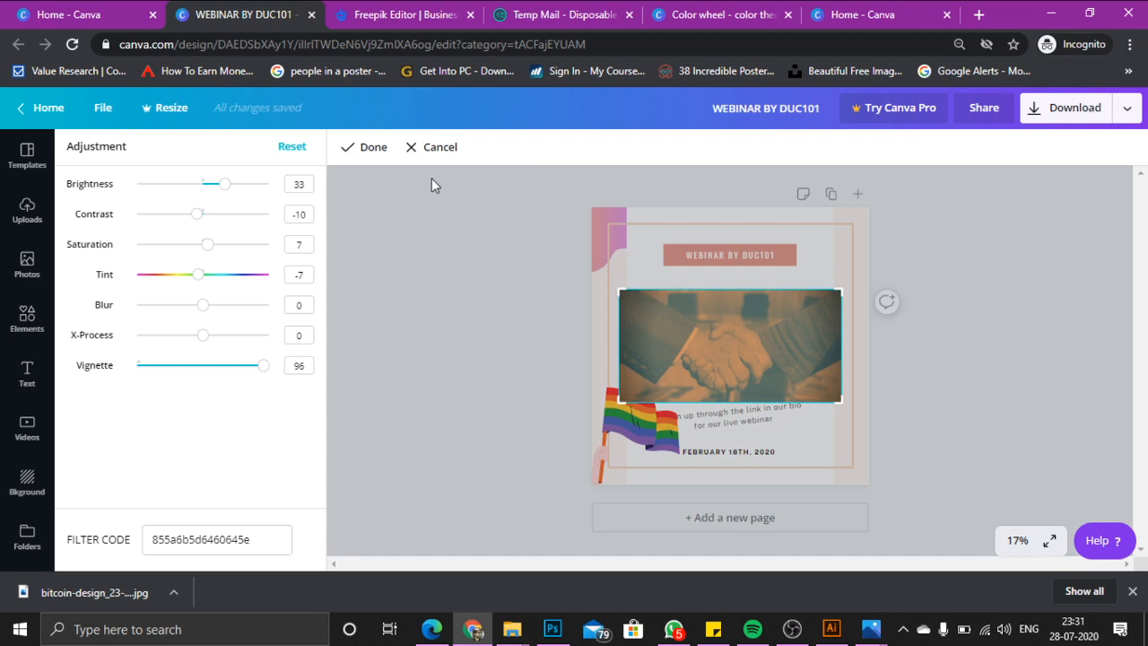
pyautogui.click(354, 151)
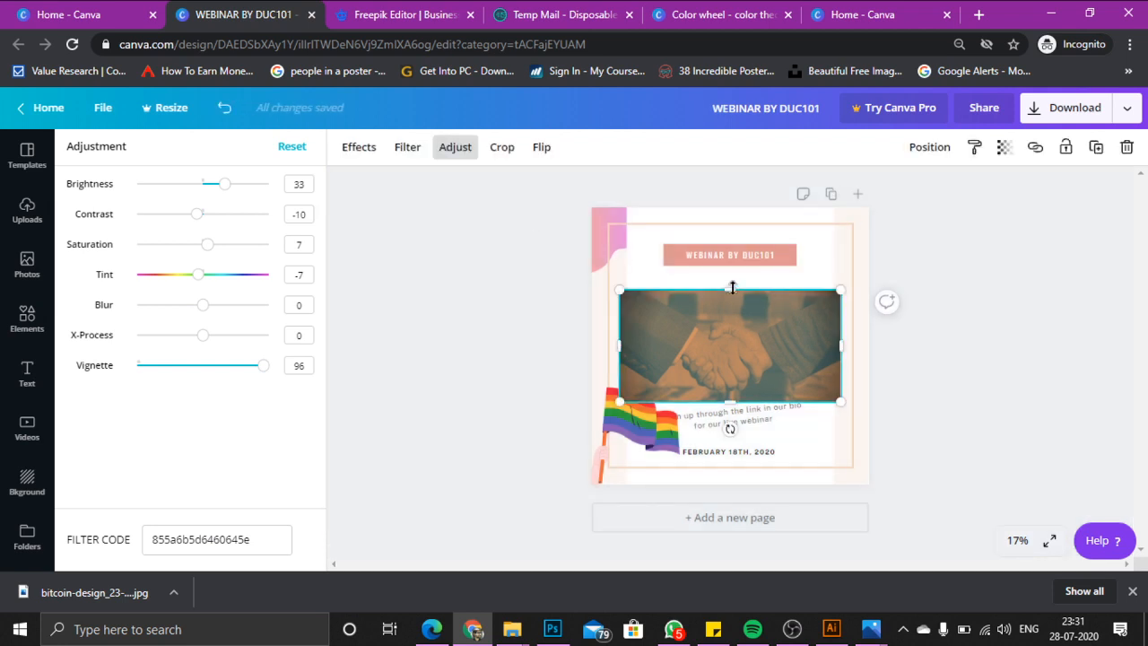
# Crop the handshake photo's upper edge down to just below the word Guided, and try flipping the photo horizontally and vertically
pyautogui.moveTo(731, 303)
pyautogui.mouseDown()
pyautogui.moveTo(726, 351)
pyautogui.moveTo(726, 314)
pyautogui.mouseUp()
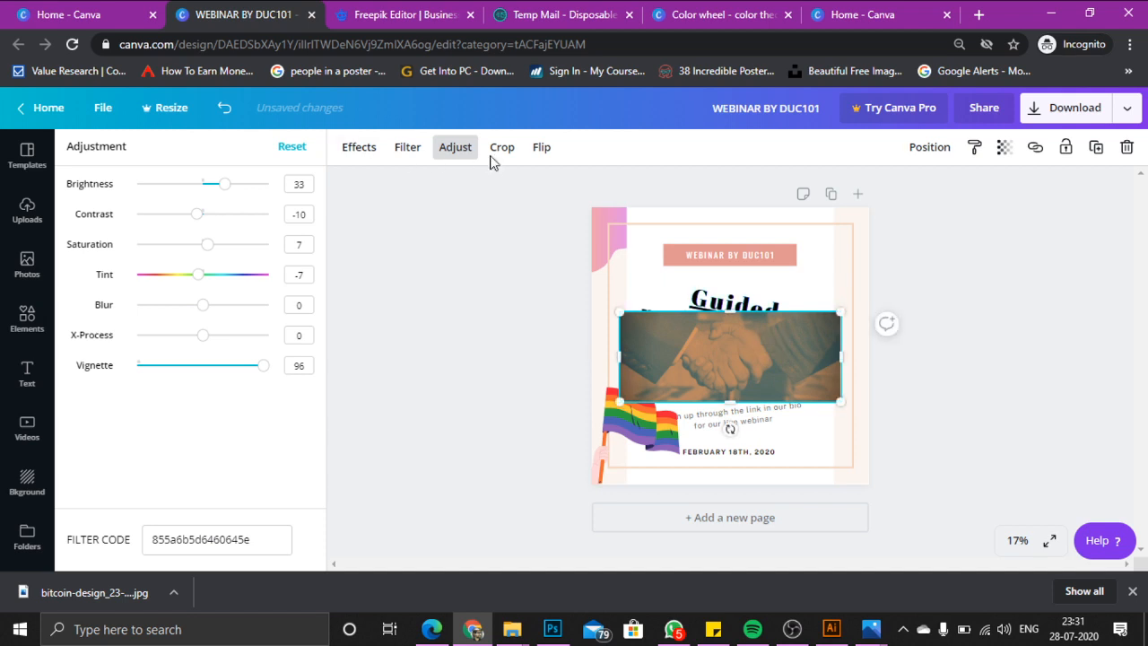
pyautogui.click(541, 149)
pyautogui.click(571, 190)
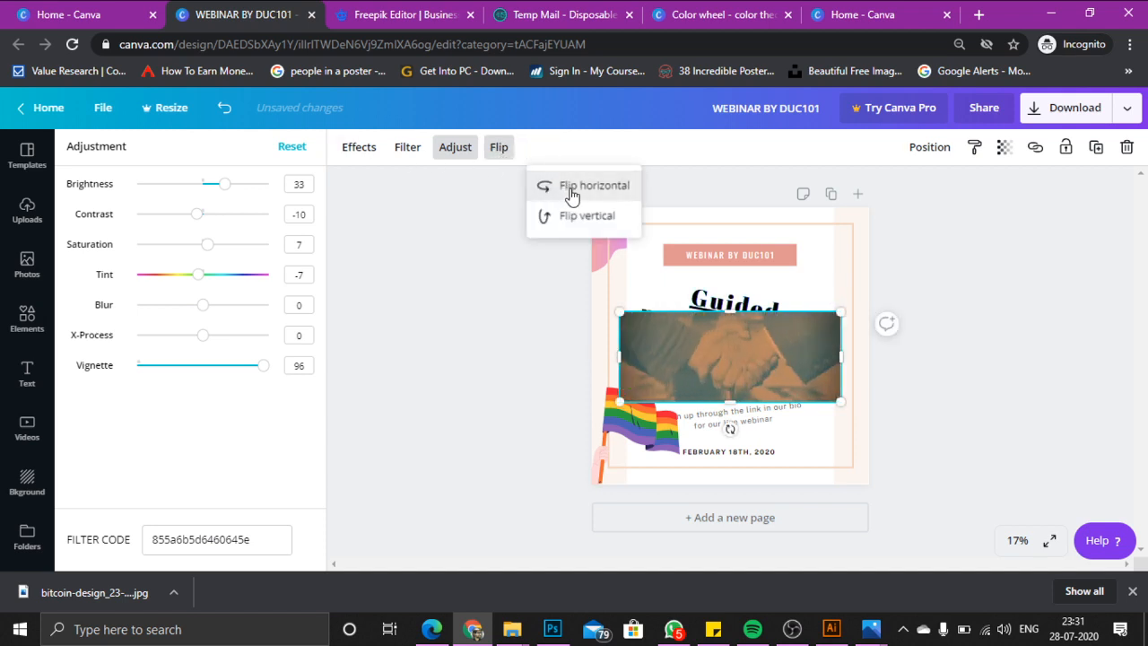
pyautogui.click(569, 189)
pyautogui.click(570, 231)
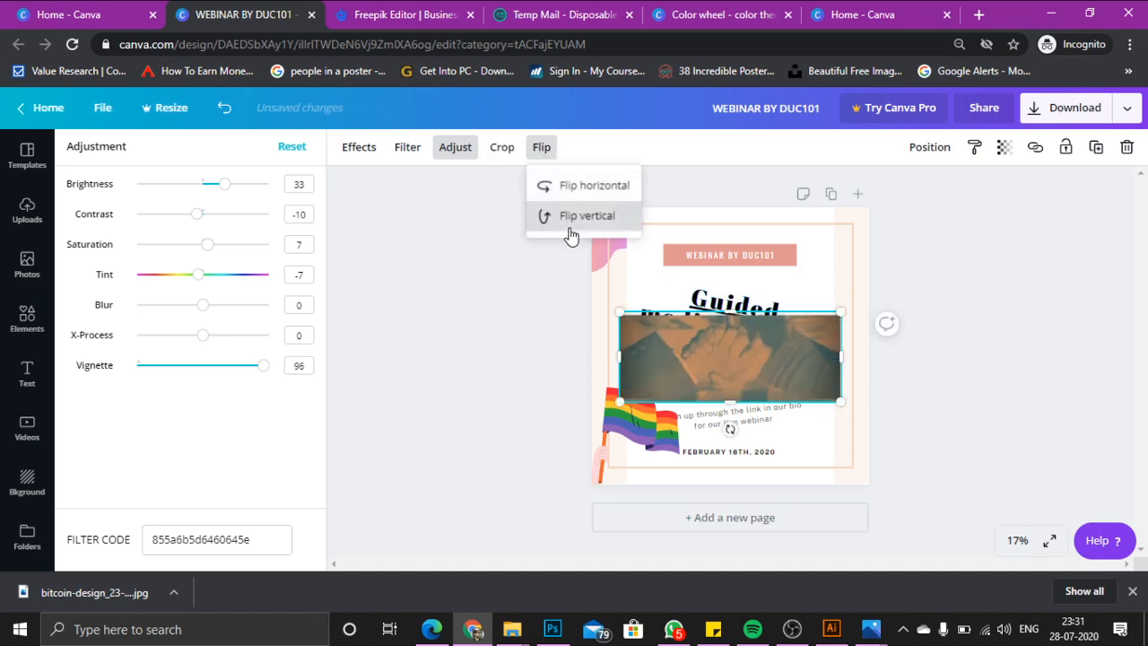
pyautogui.click(570, 219)
pyautogui.click(547, 302)
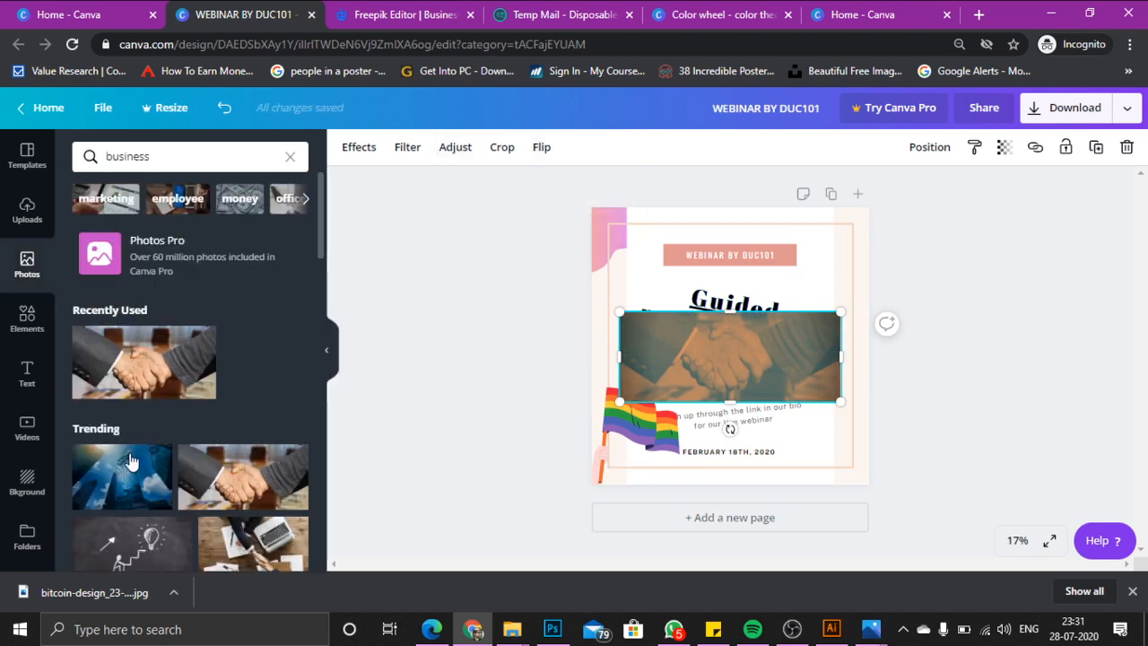
# Add the 15-second bridge video from Aerial Shots to the post, and undo the insertion
pyautogui.click(27, 428)
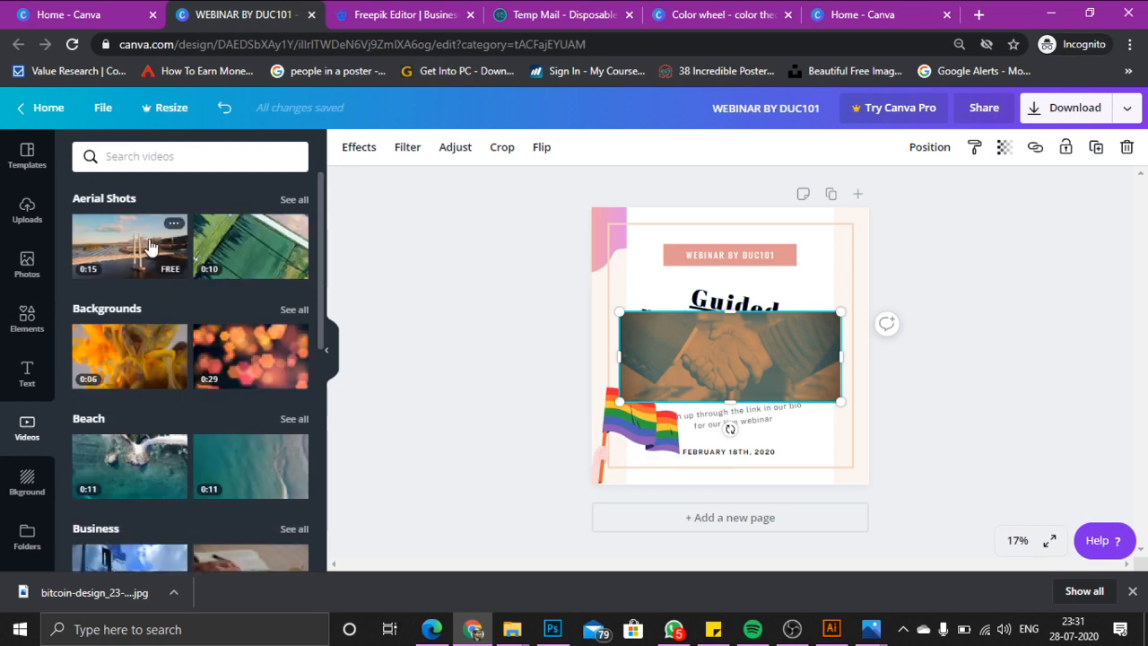
pyautogui.click(136, 250)
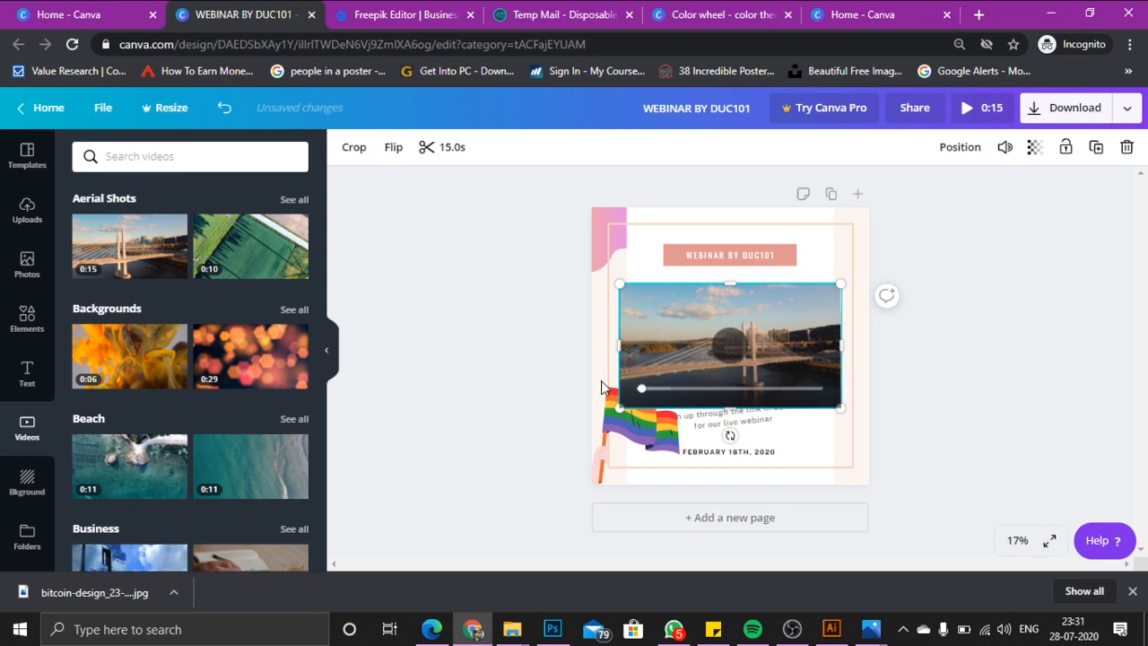
pyautogui.click(581, 375)
pyautogui.hotkey('ctrl', 'z')
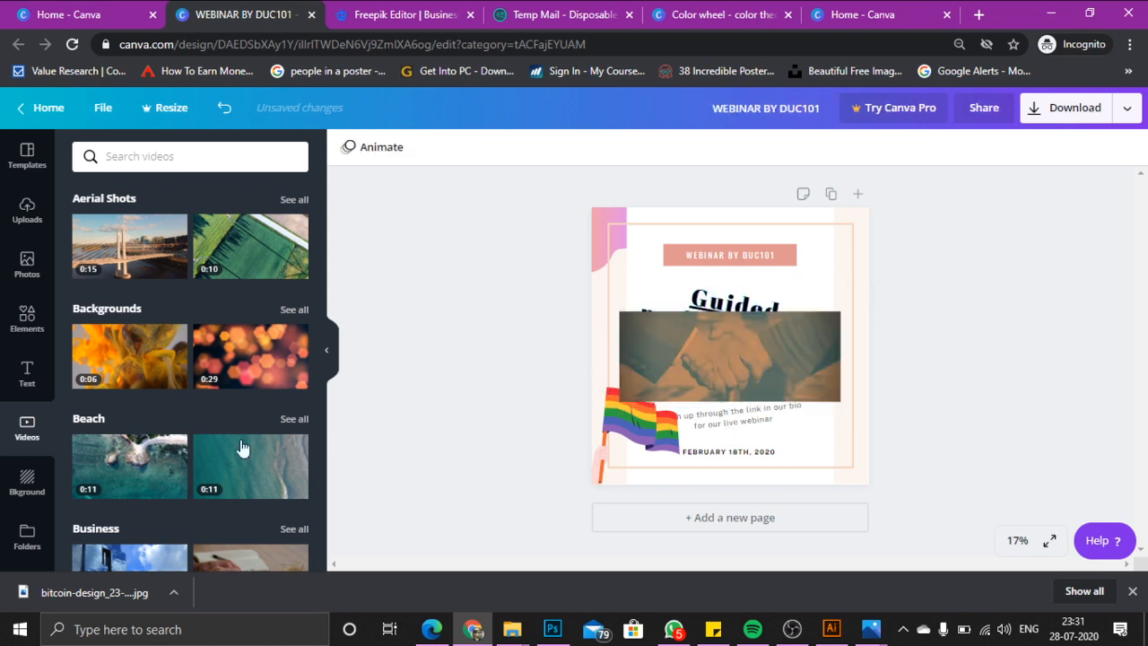
# Look through the stock video categories and the available background designs
pyautogui.scroll(-2, 131, 440)
pyautogui.scroll(1, 131, 440)
pyautogui.scroll(-2, 126, 442)
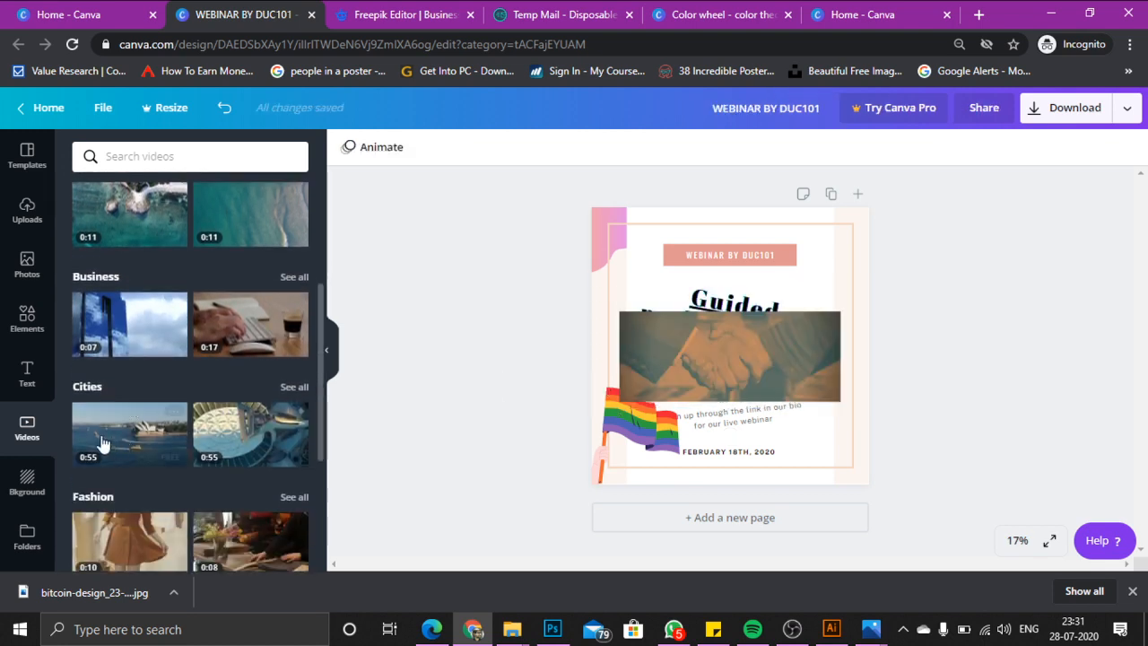
pyautogui.click(24, 496)
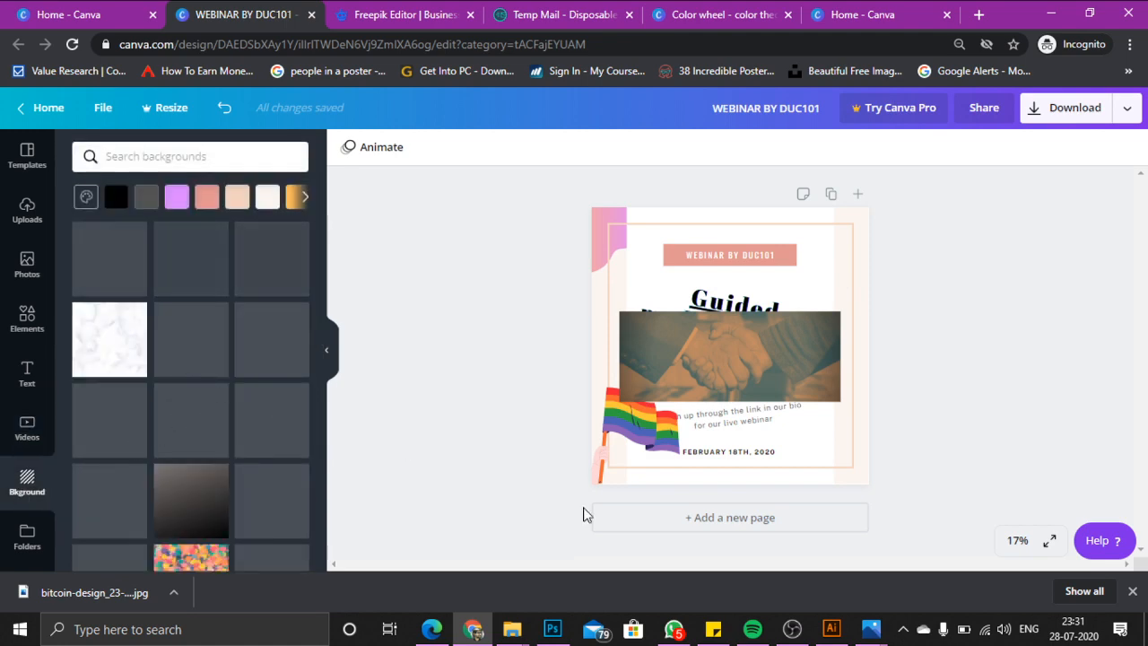
pyautogui.scroll(-5, 274, 330)
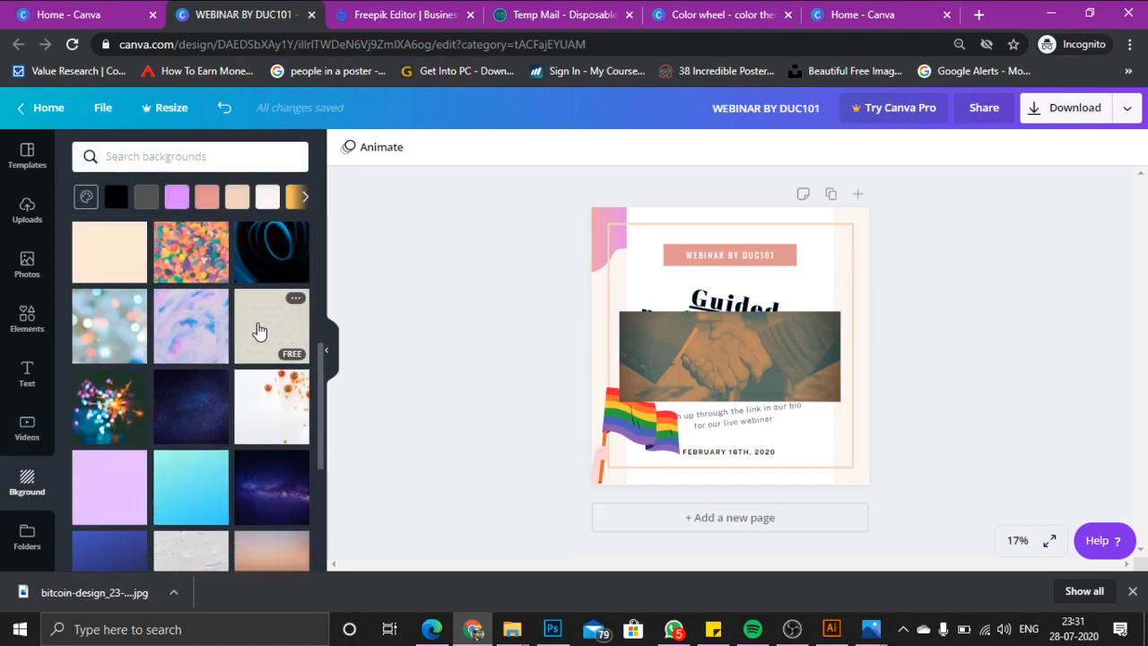
pyautogui.scroll(-10, 257, 331)
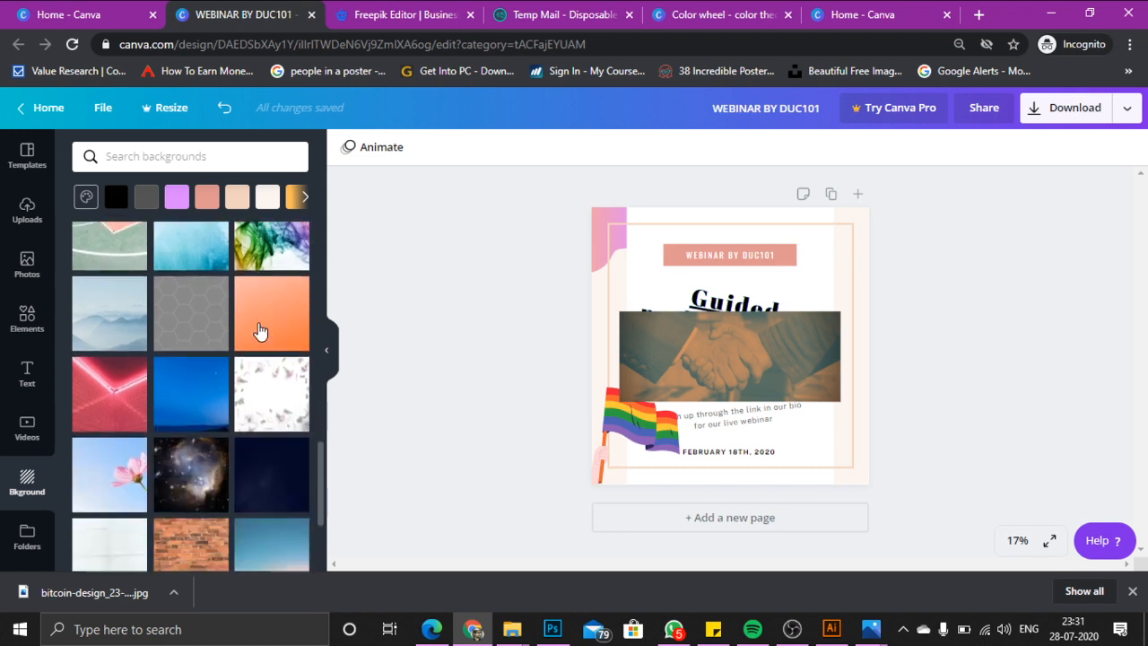
pyautogui.scroll(-2, 27, 404)
# Look at the design folders and the list of additional Canva apps and integrations
pyautogui.click(18, 491)
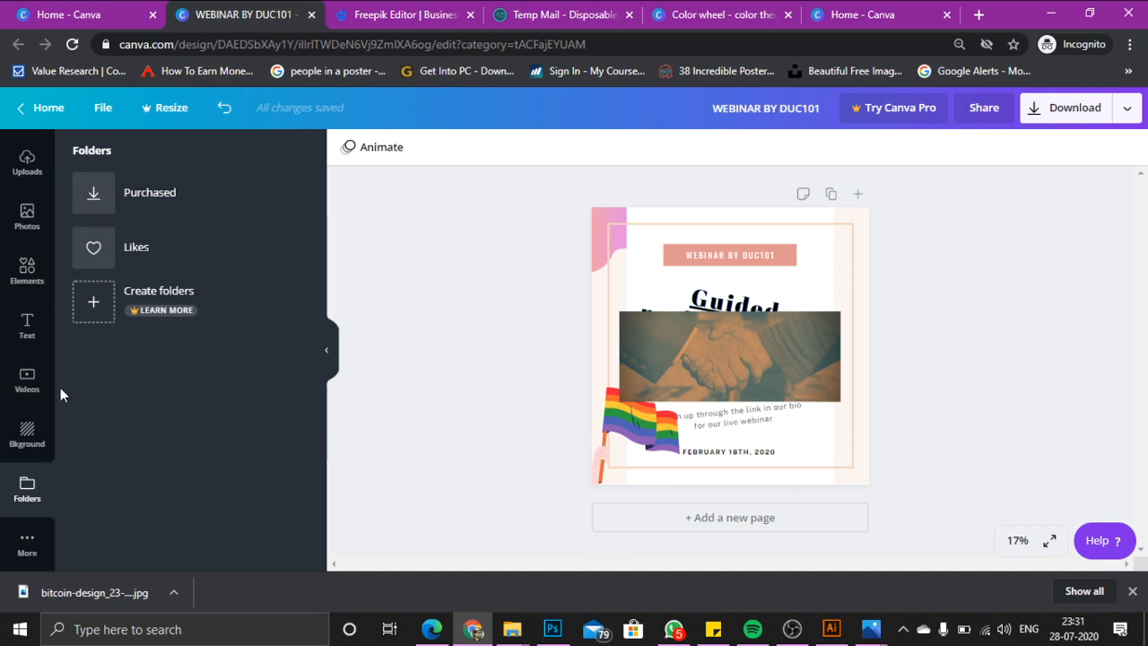
pyautogui.click(25, 544)
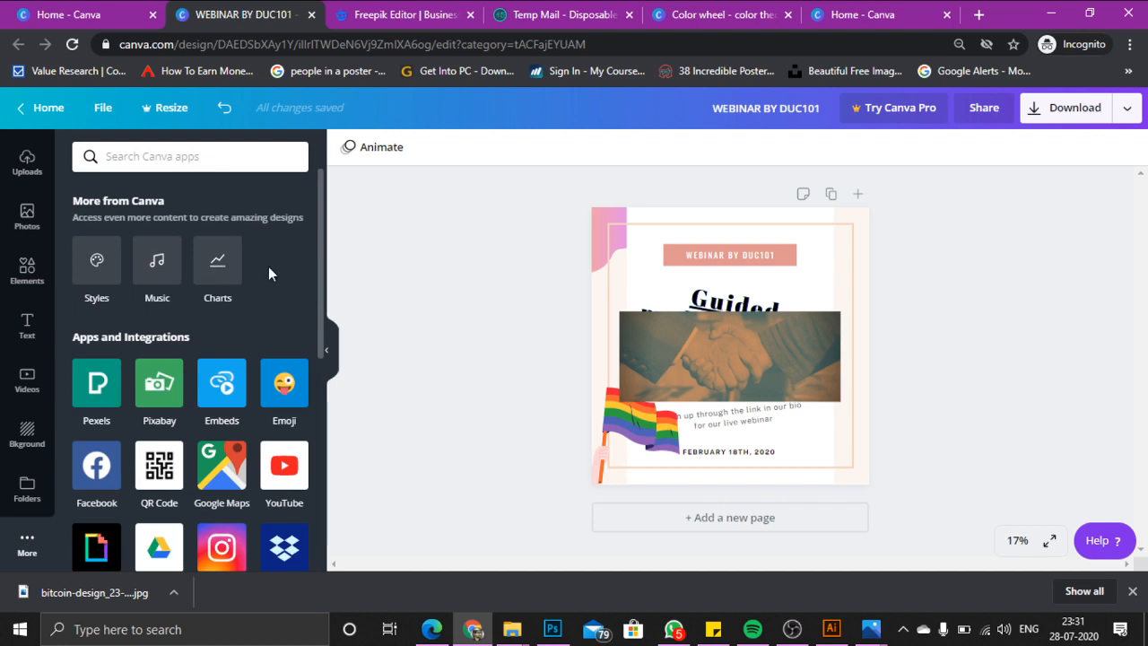
pyautogui.scroll(-1, 139, 414)
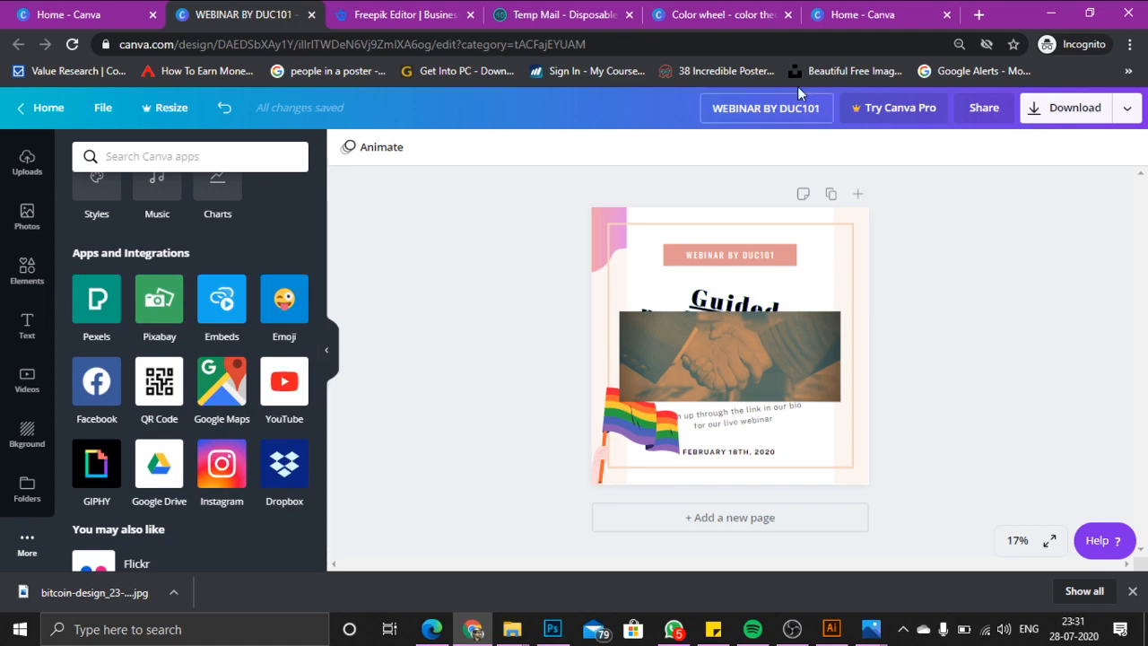
# Open the bookmarked Unsplash site in a new browser tab, search for "cars" and browse the photos
pyautogui.rightClick(850, 73)
pyautogui.click(911, 88)
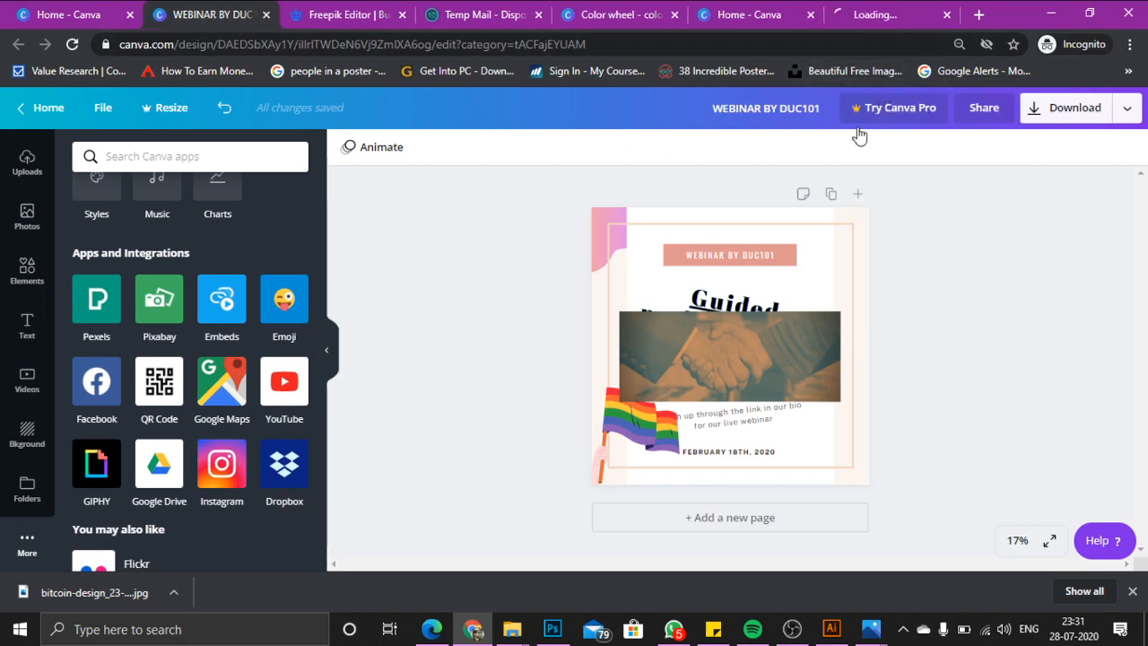
pyautogui.click(884, 14)
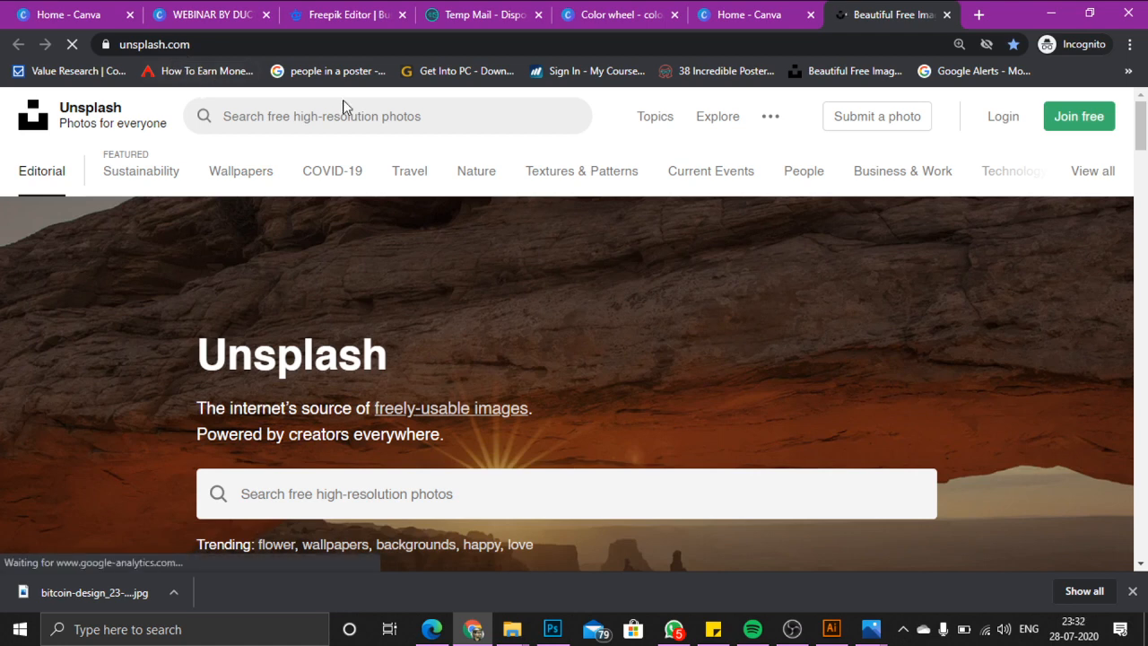
pyautogui.click(359, 124)
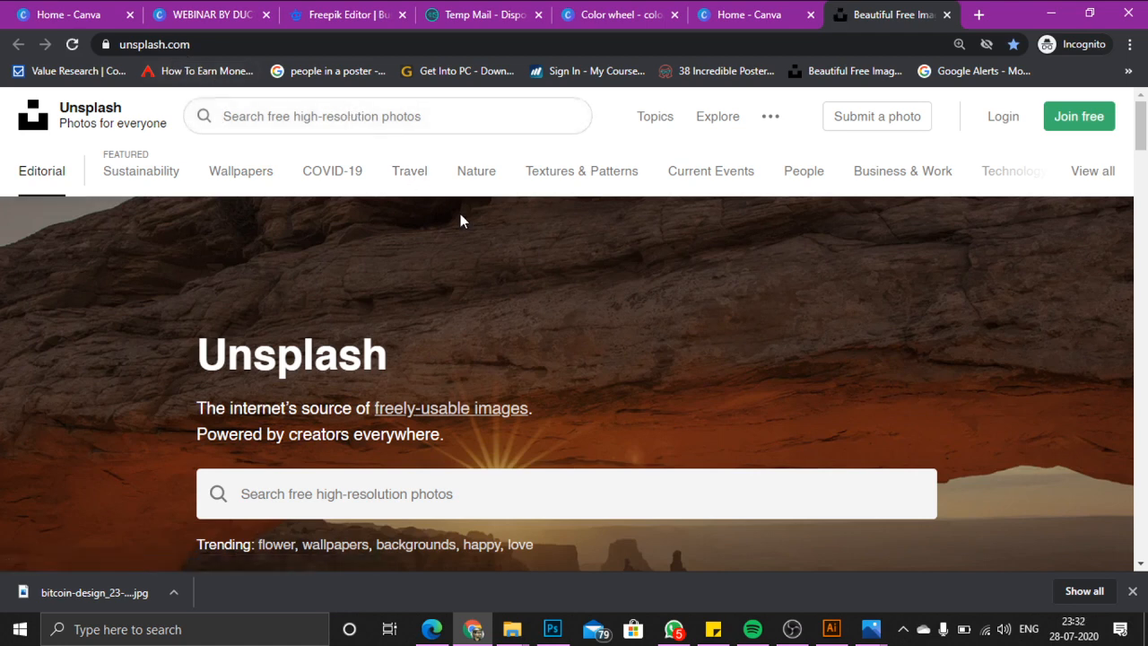
pyautogui.write('cars')
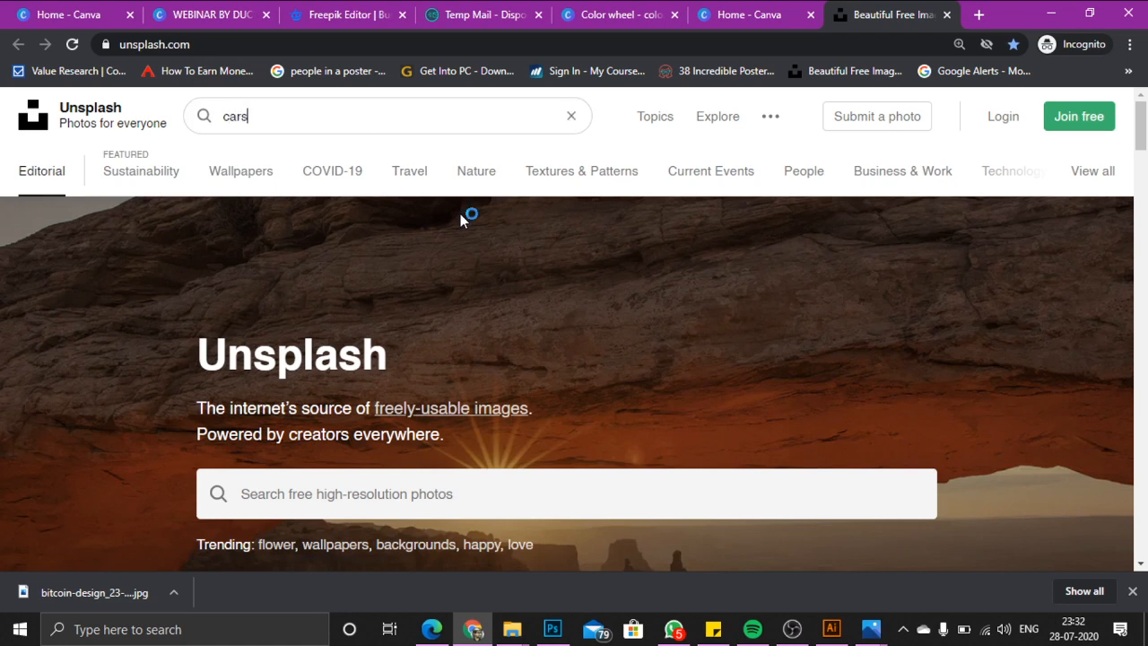
pyautogui.press('Return')
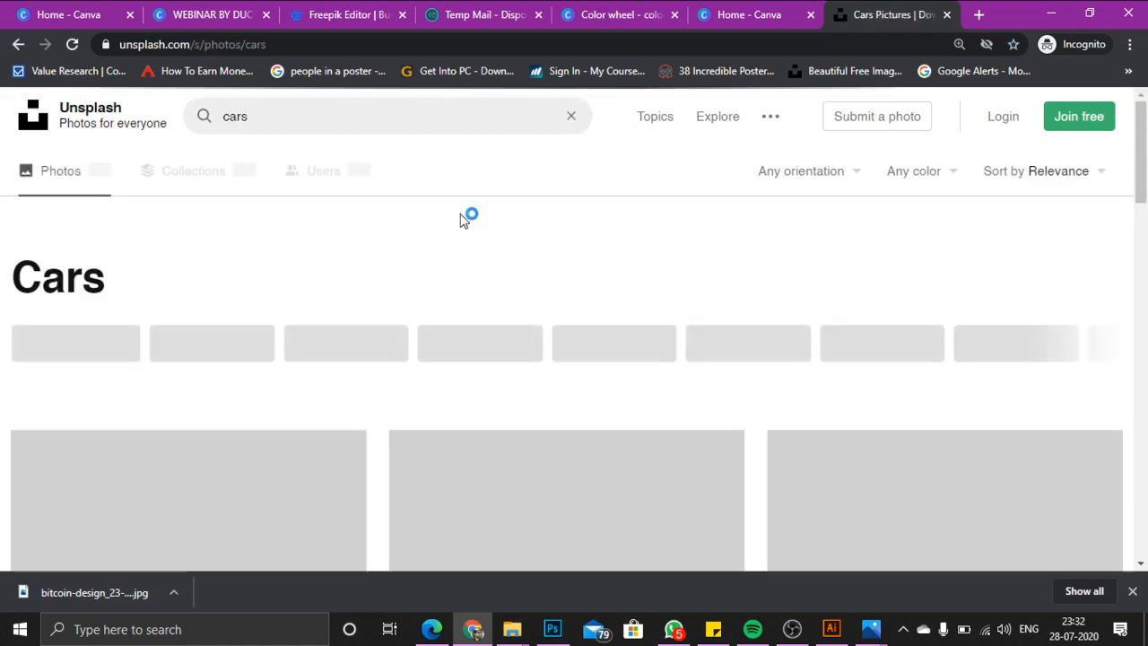
pyautogui.scroll(-10, 699, 352)
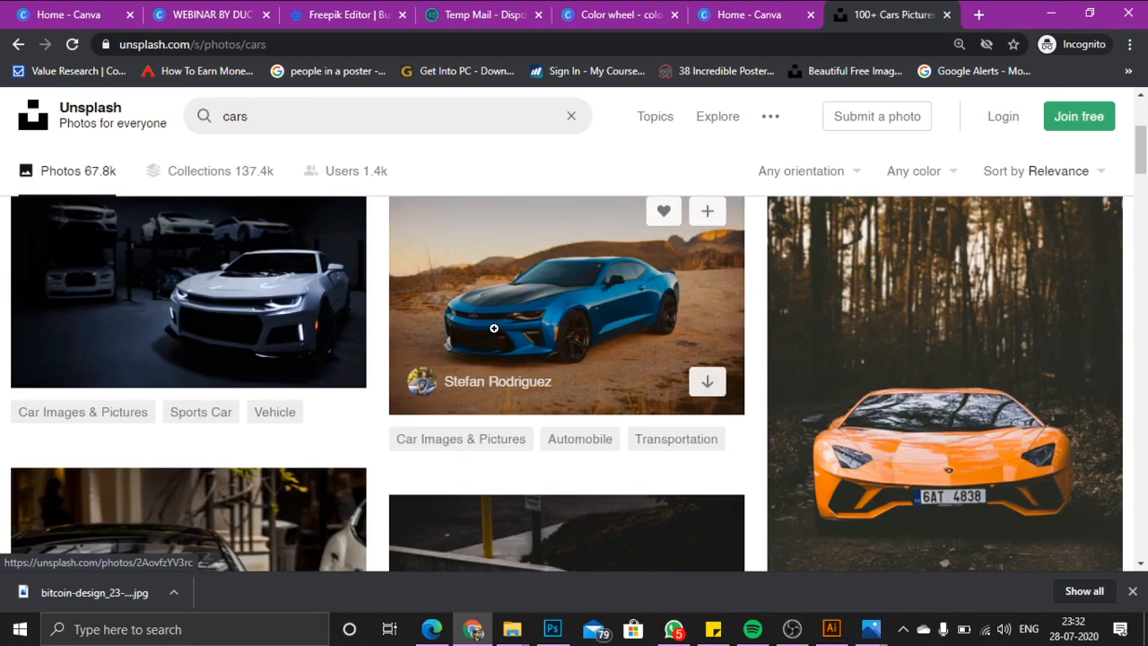
pyautogui.scroll(-1, 633, 334)
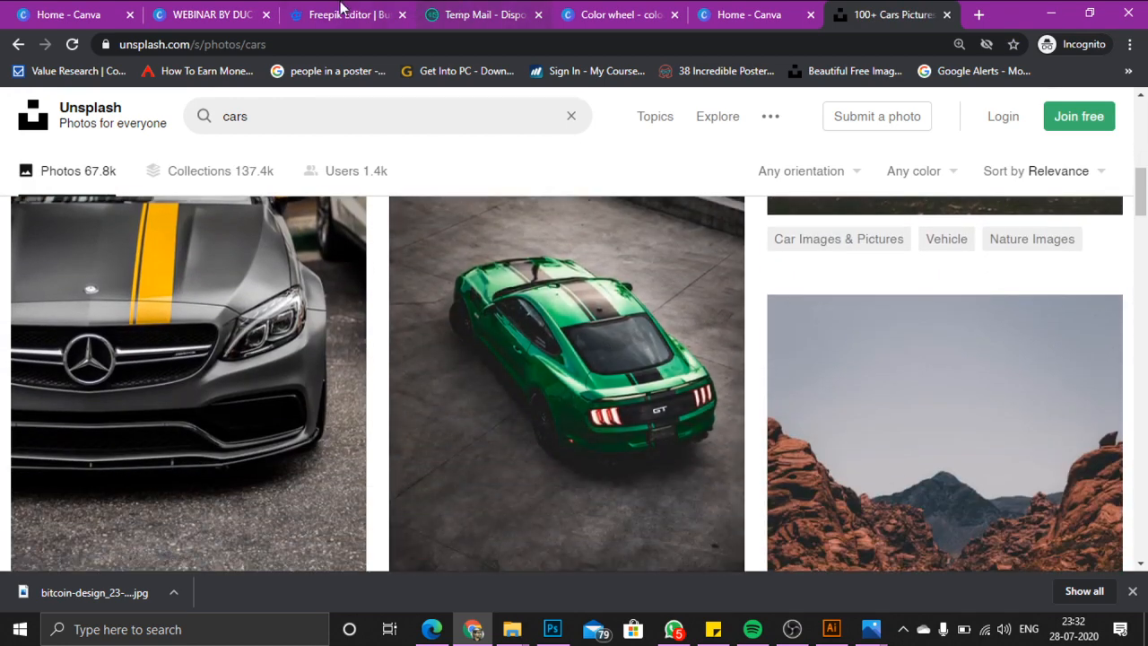
# Return to the Canva webinar post, open the QR Code app and look through the remaining apps and integrations
pyautogui.click(214, 9)
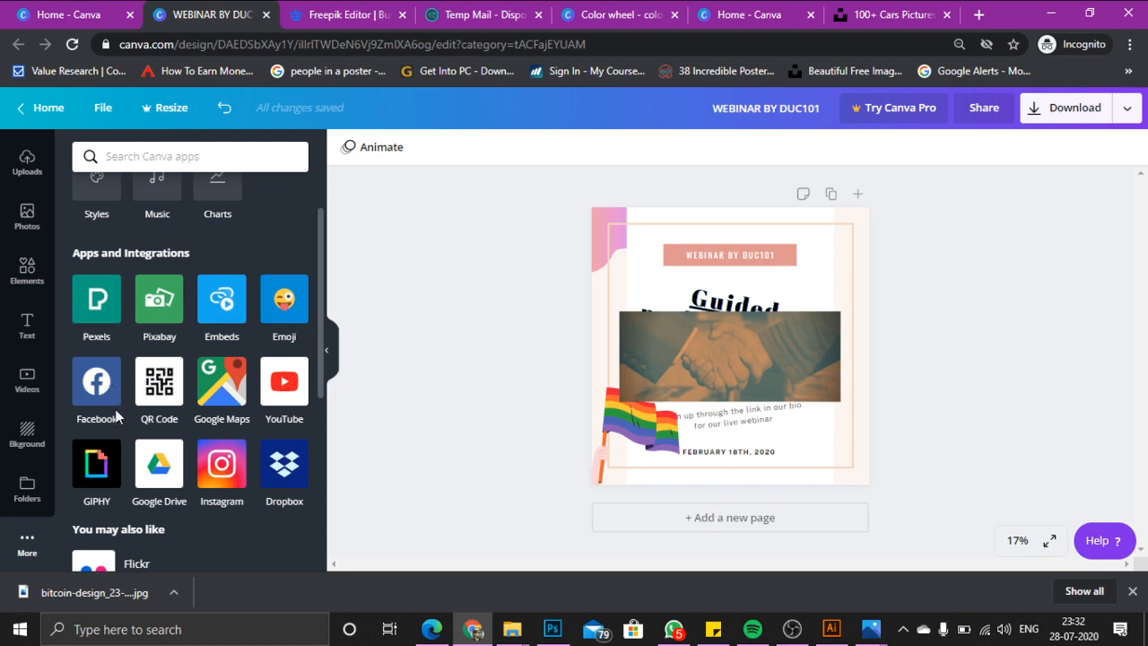
pyautogui.click(154, 387)
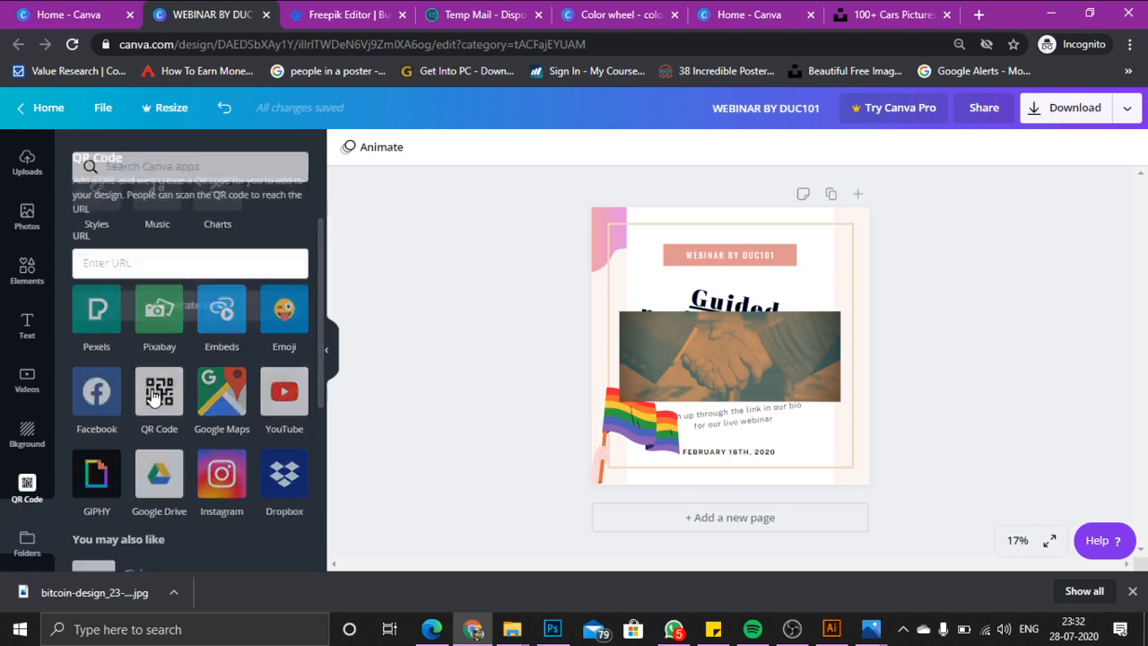
pyautogui.click(26, 538)
pyautogui.scroll(-1, 22, 547)
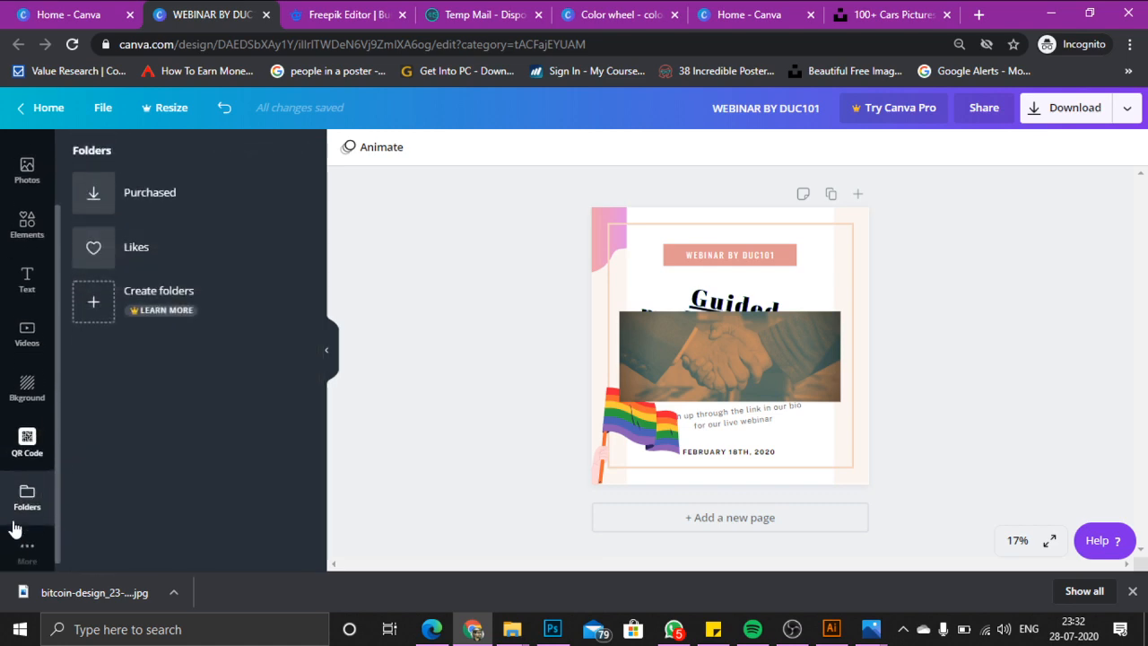
pyautogui.click(26, 548)
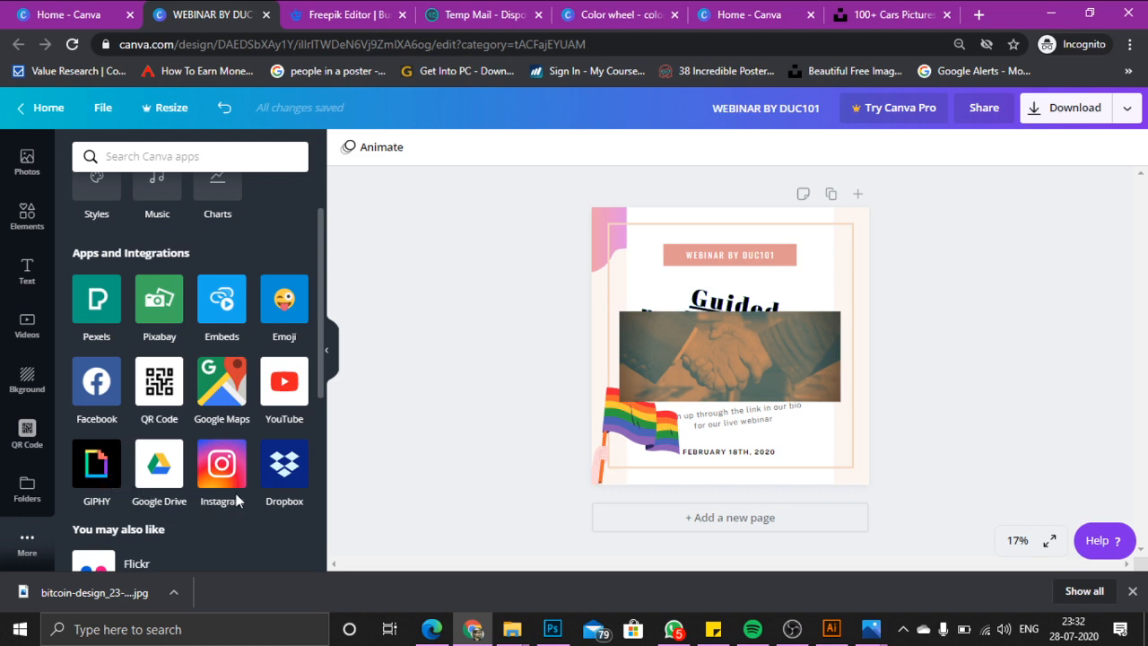
pyautogui.scroll(-2, 242, 499)
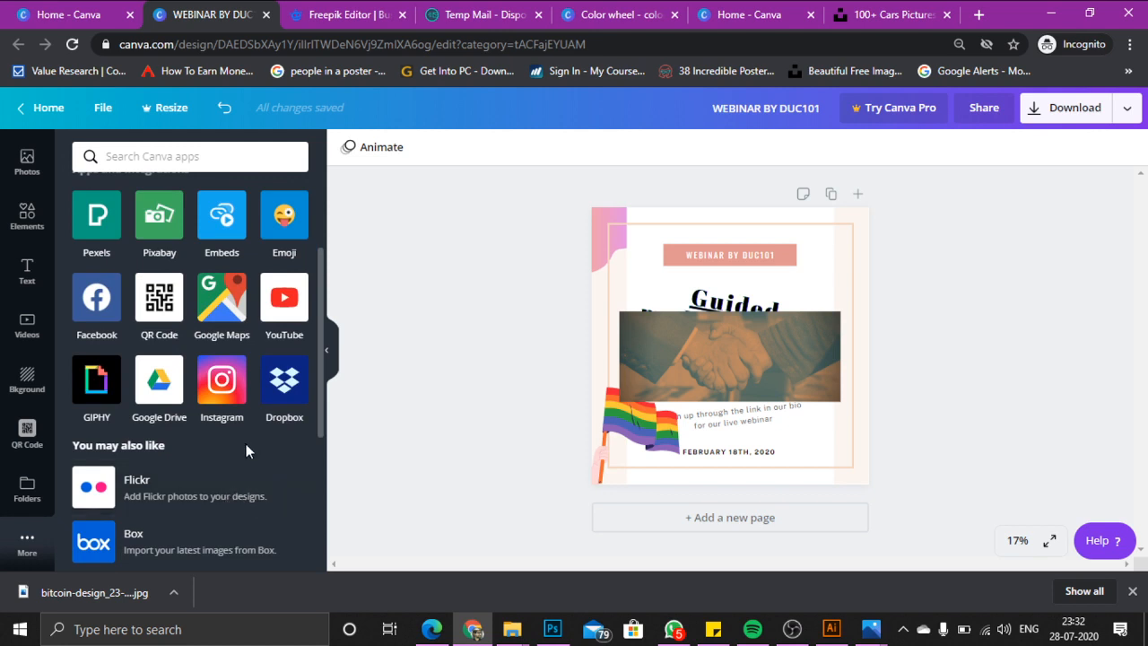
pyautogui.scroll(-6, 245, 442)
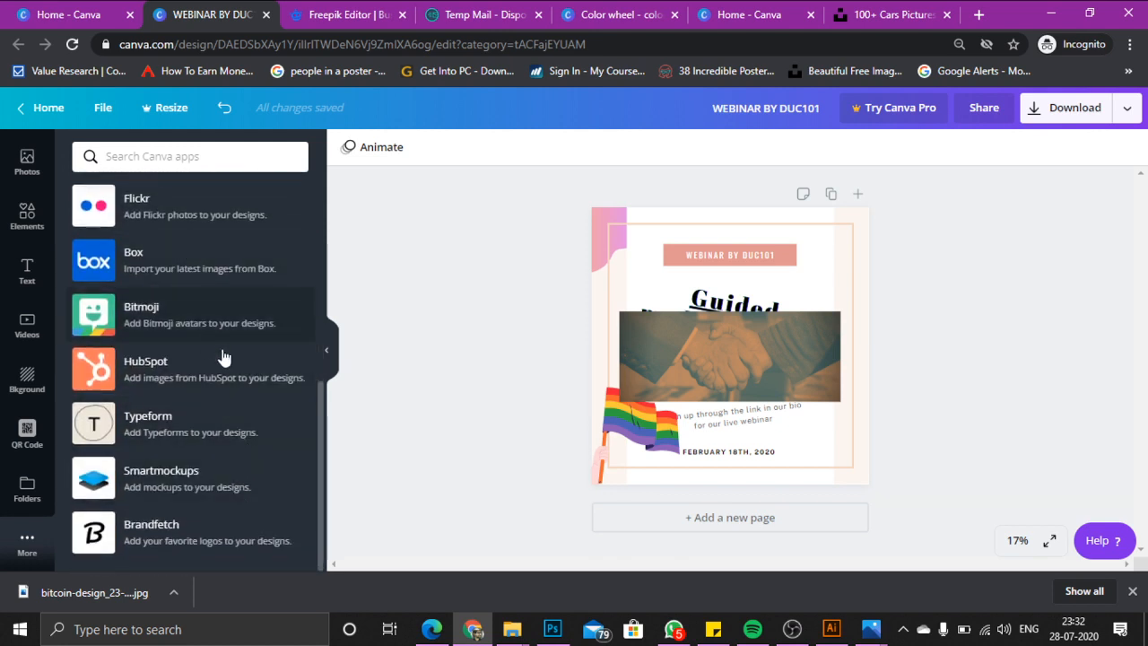
pyautogui.scroll(2, 30, 404)
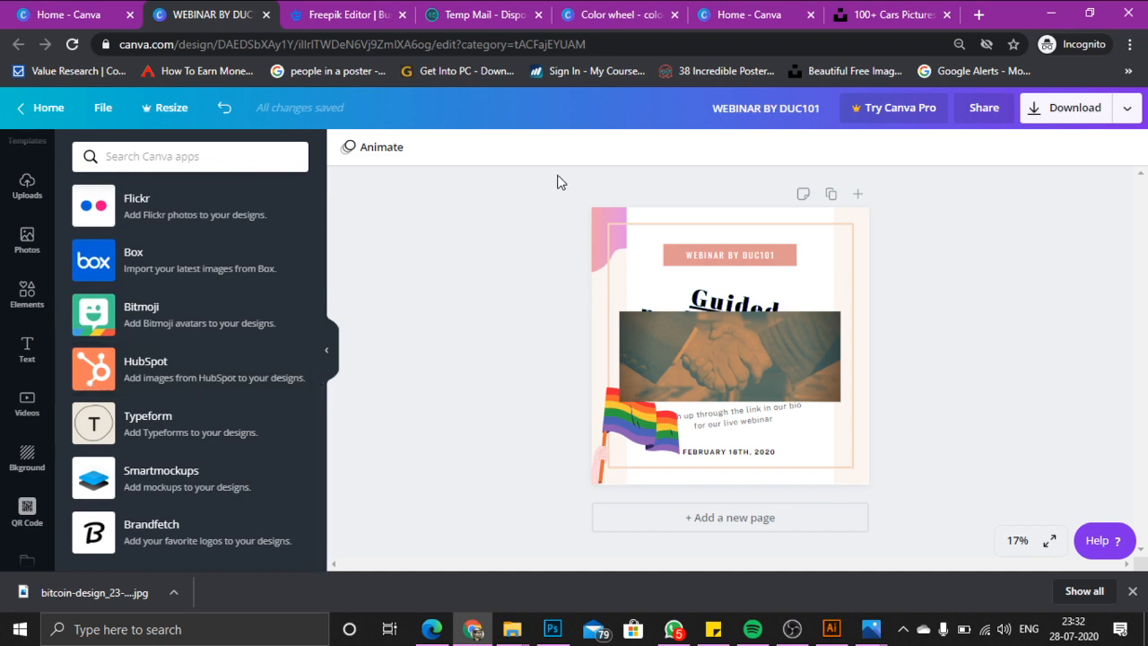
pyautogui.moveTo(576, 191); pyautogui.dragTo(842, 495)
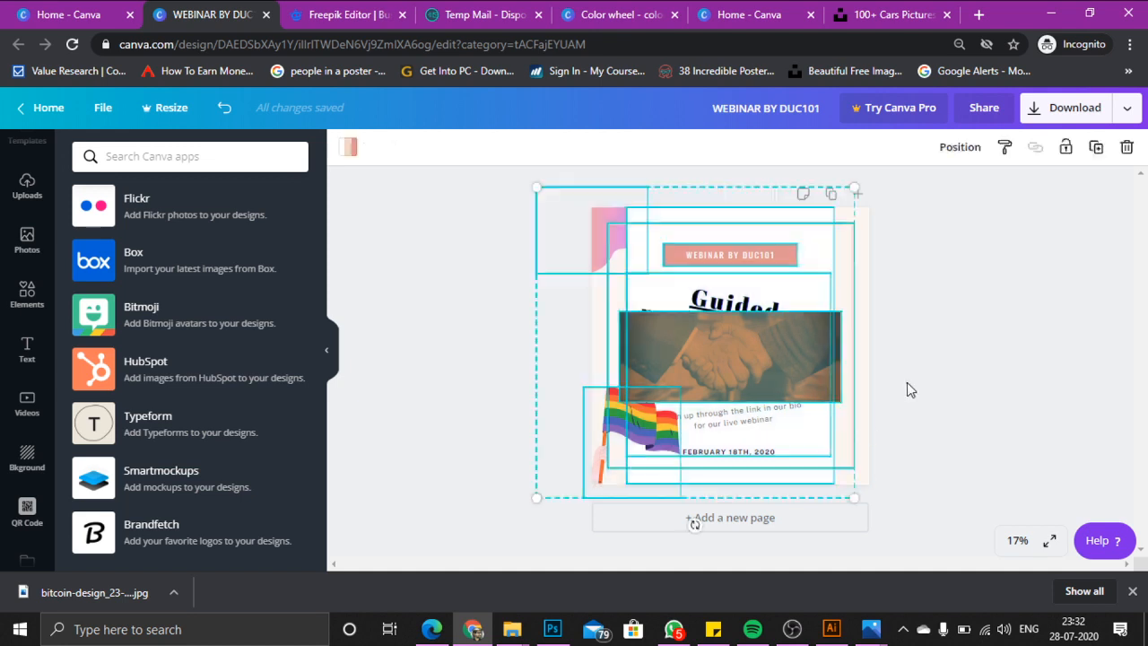
pyautogui.click(907, 384)
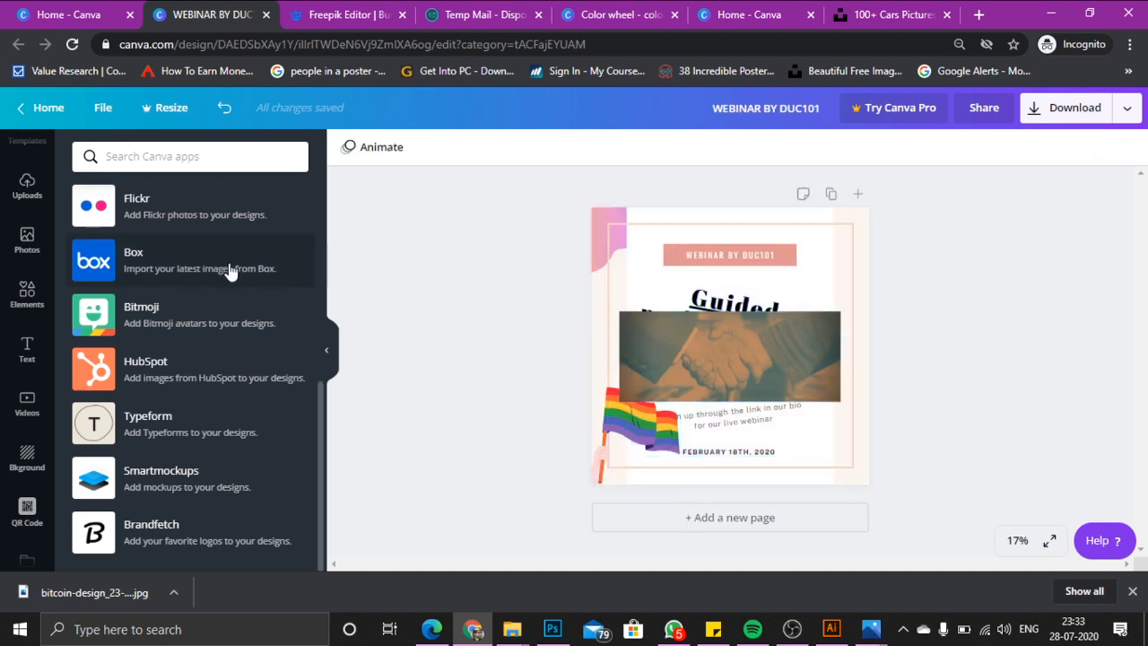
# Turn on the rulers and guides, and place a horizontal guide at about 500 px, below the WEBINAR BY DUC101 banner
pyautogui.click(105, 109)
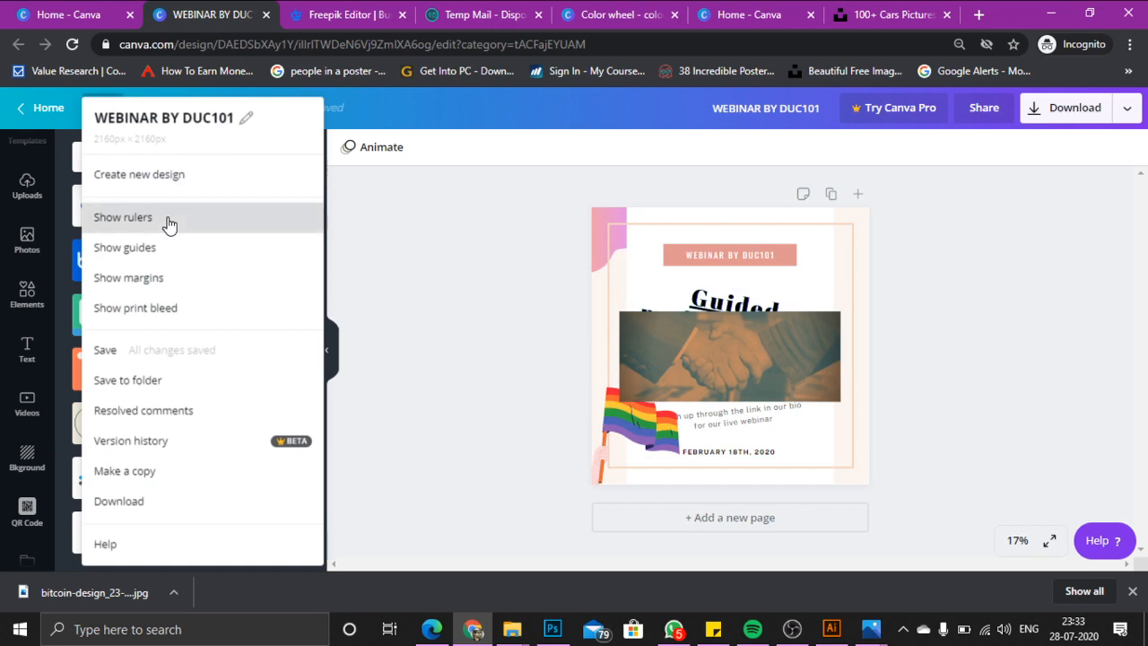
pyautogui.click(208, 231)
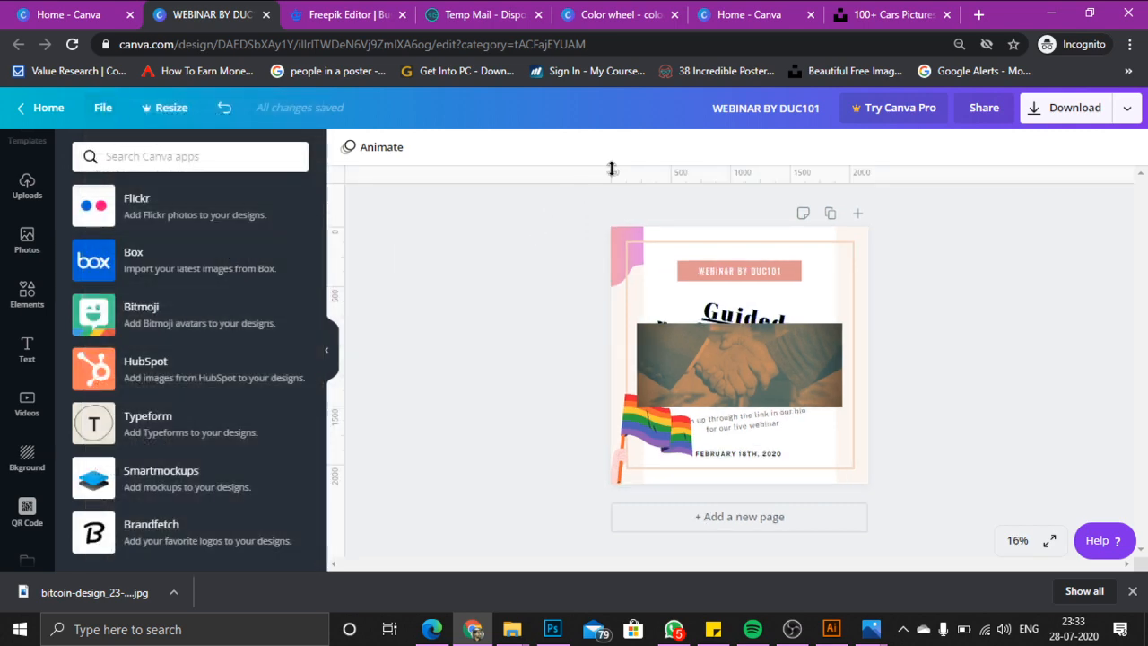
pyautogui.click(104, 110)
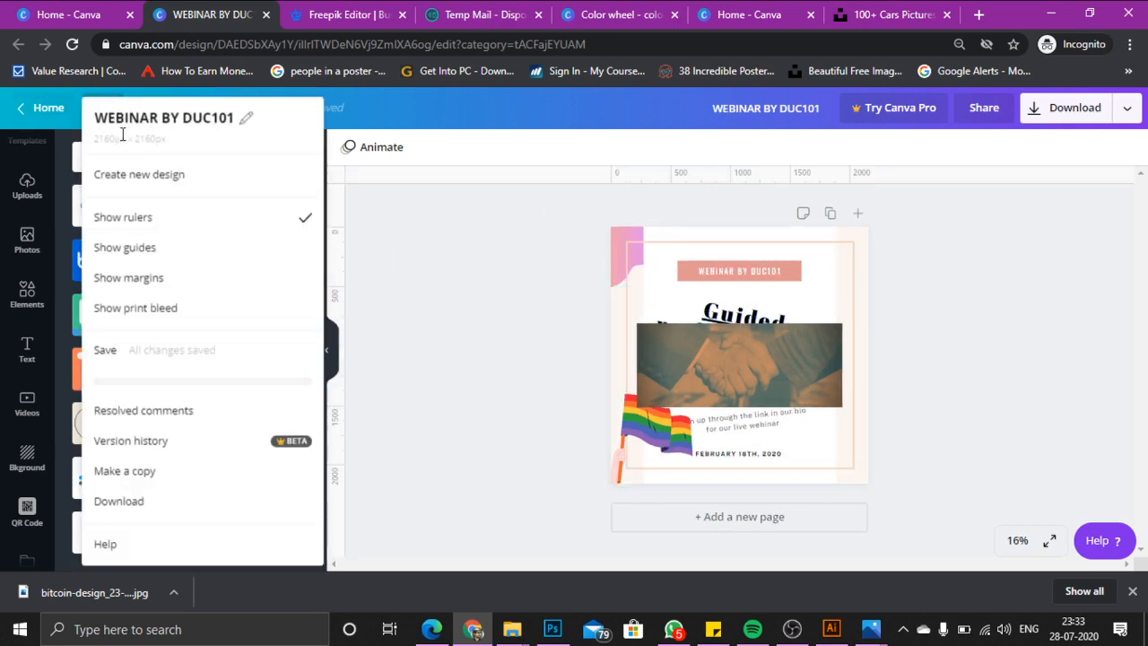
pyautogui.click(205, 247)
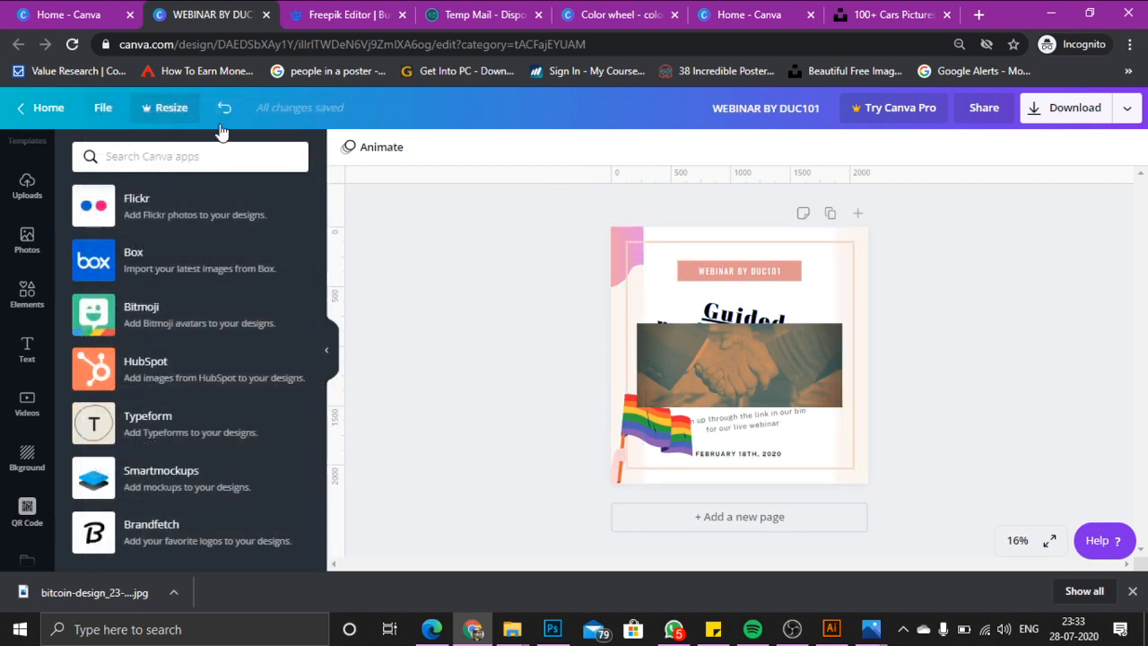
pyautogui.moveTo(528, 253); pyautogui.dragTo(528, 288)
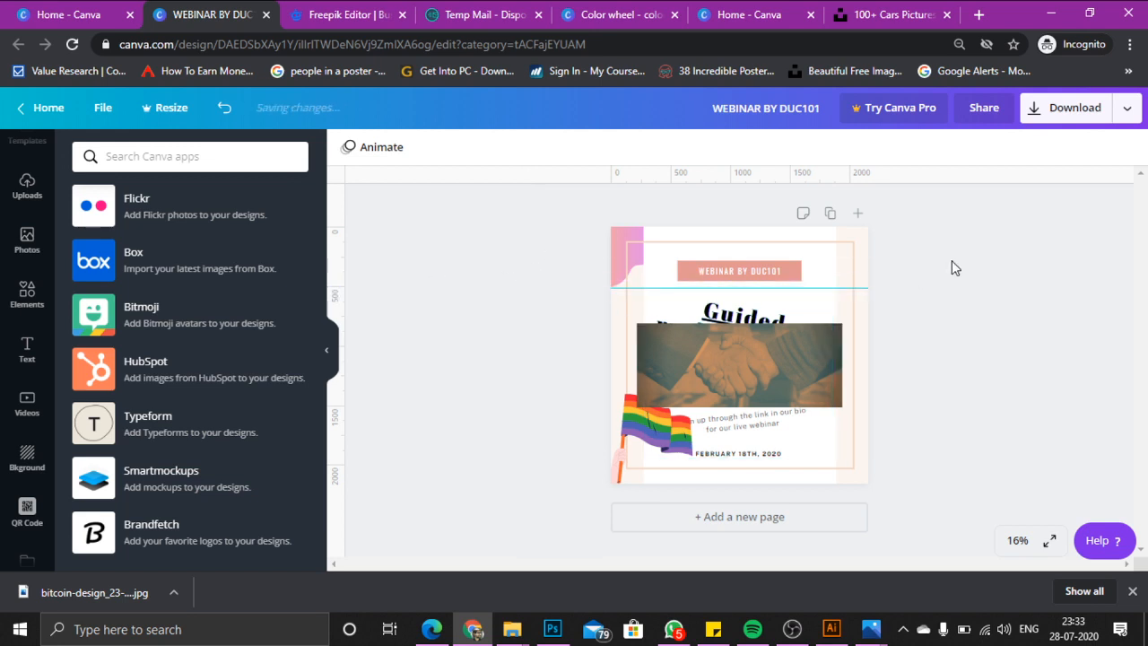
# Look through the file options and the sharing options of the webinar post, including the link permission choices
pyautogui.click(118, 112)
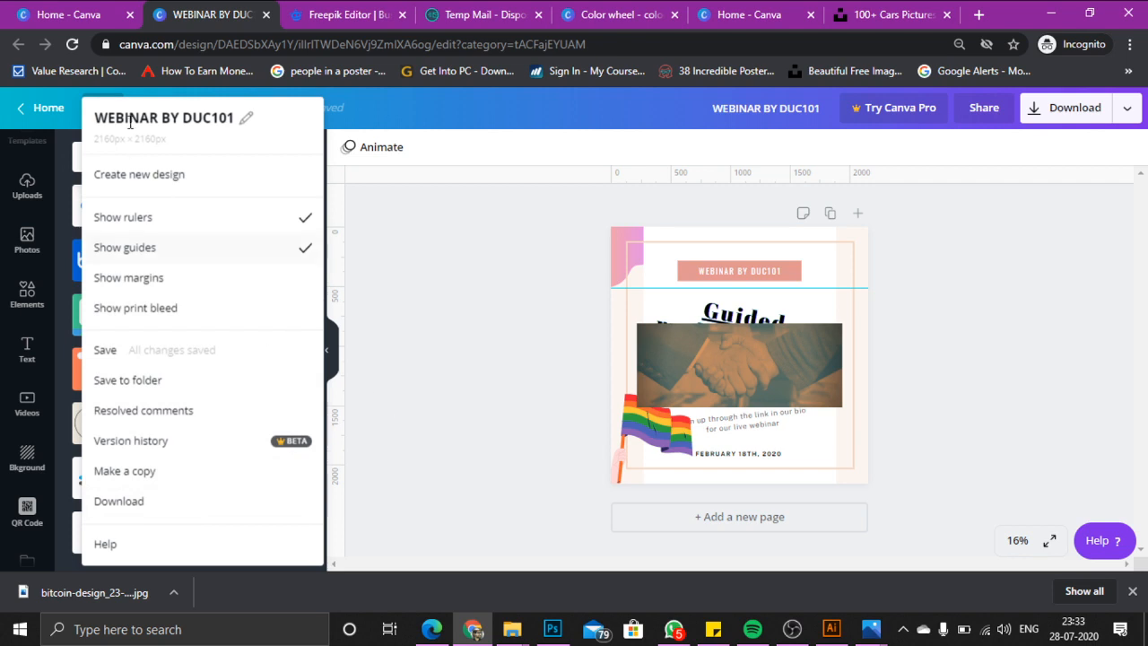
pyautogui.click(443, 303)
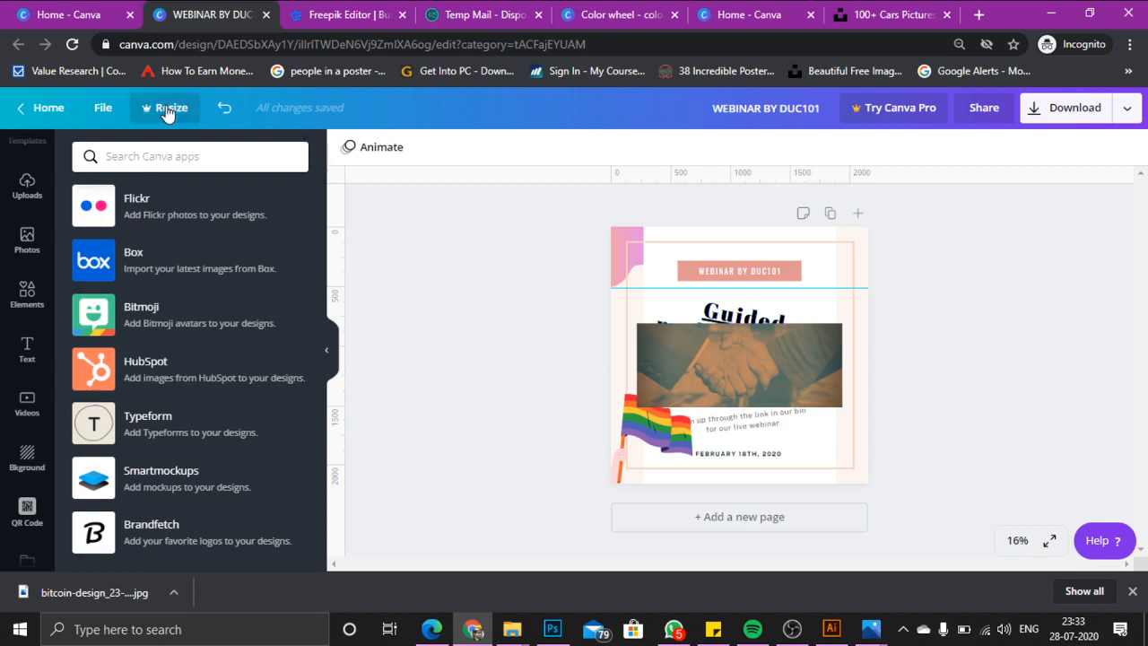
pyautogui.click(985, 109)
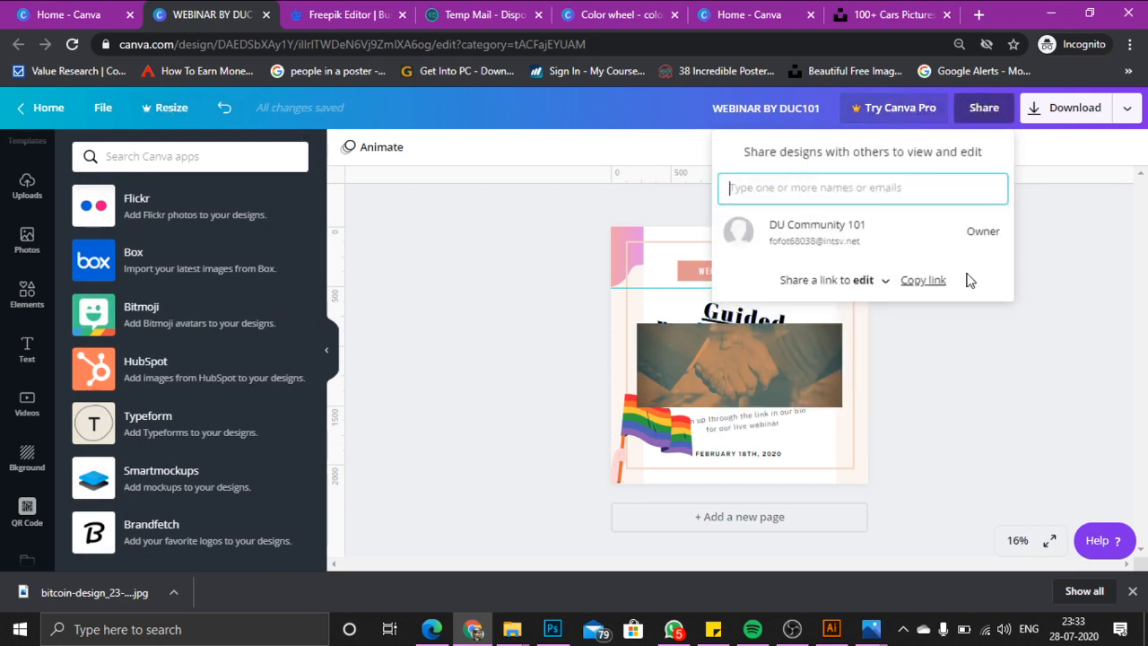
pyautogui.click(854, 282)
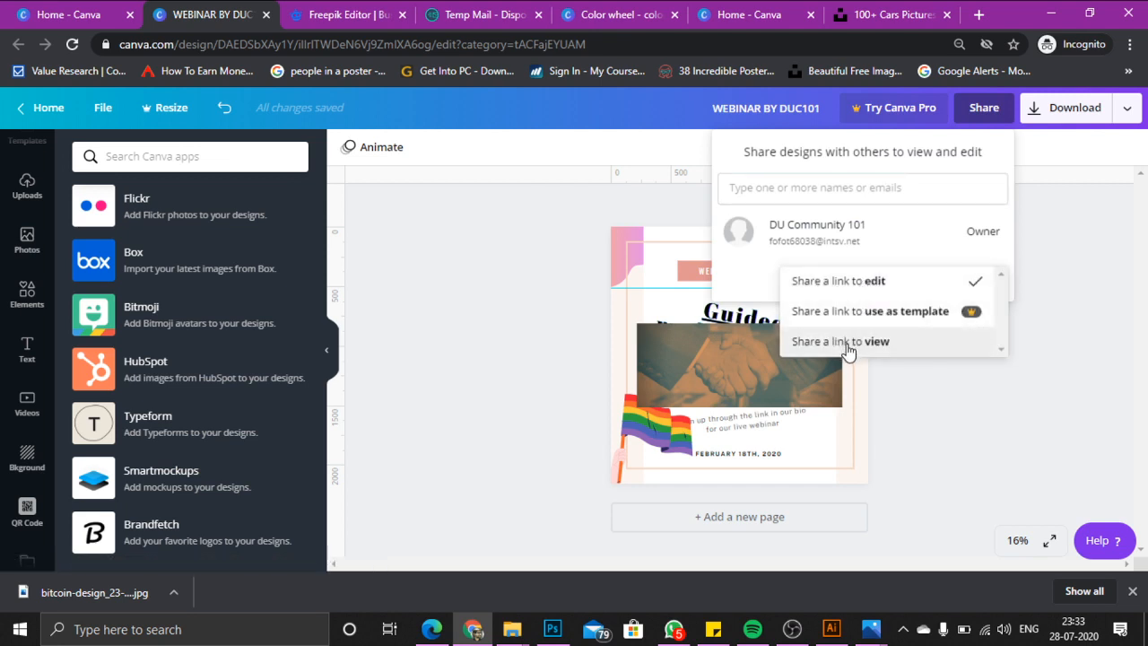
pyautogui.click(862, 283)
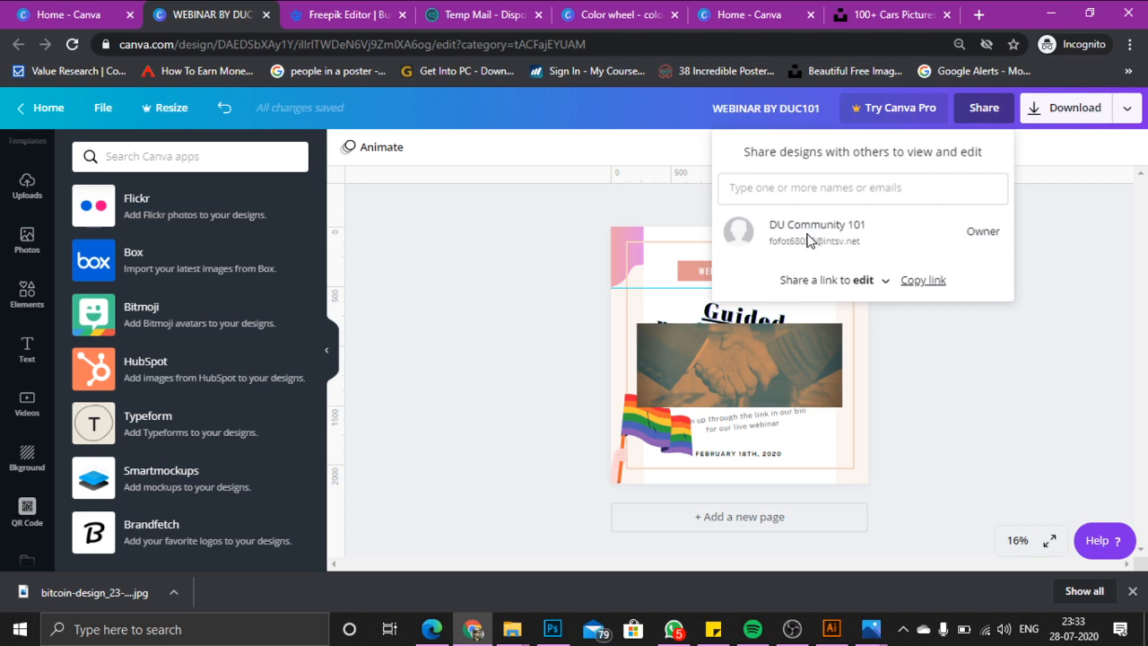
pyautogui.click(511, 232)
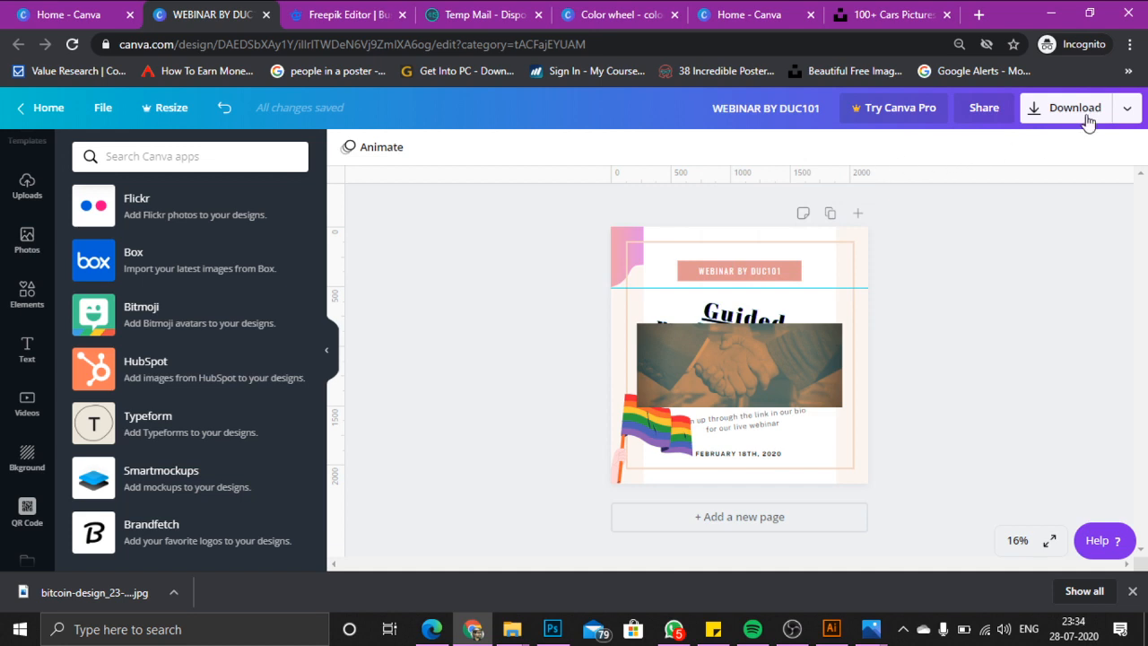
# Look at the publishing options and preview the webinar post as a full-screen presentation
pyautogui.click(1116, 111)
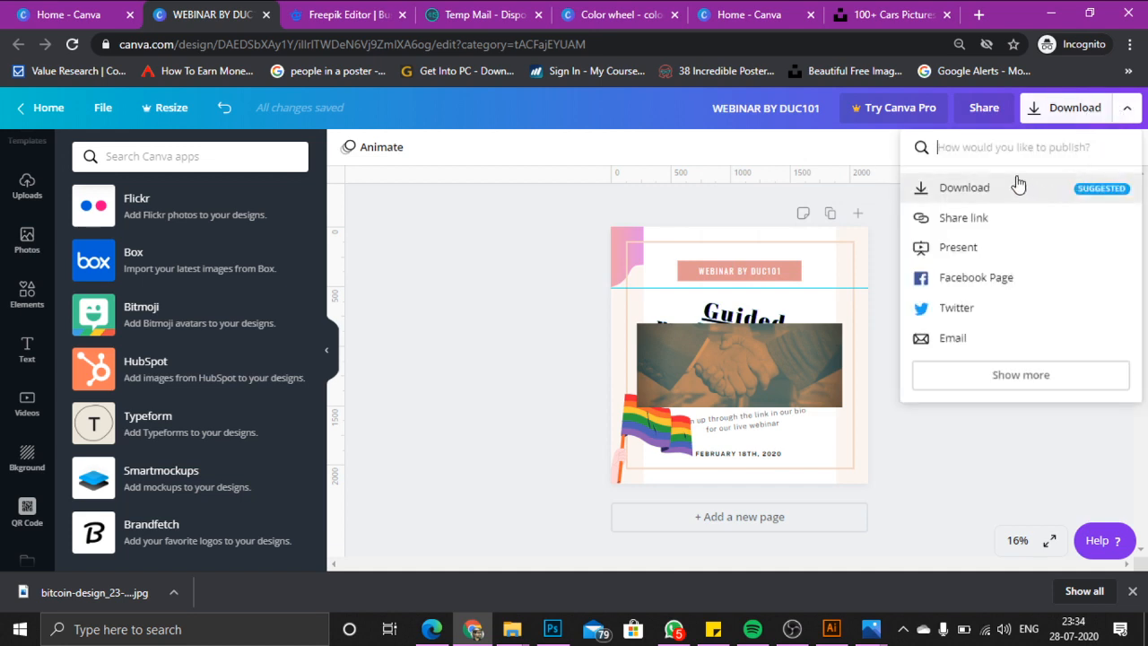
pyautogui.click(975, 254)
pyautogui.click(990, 307)
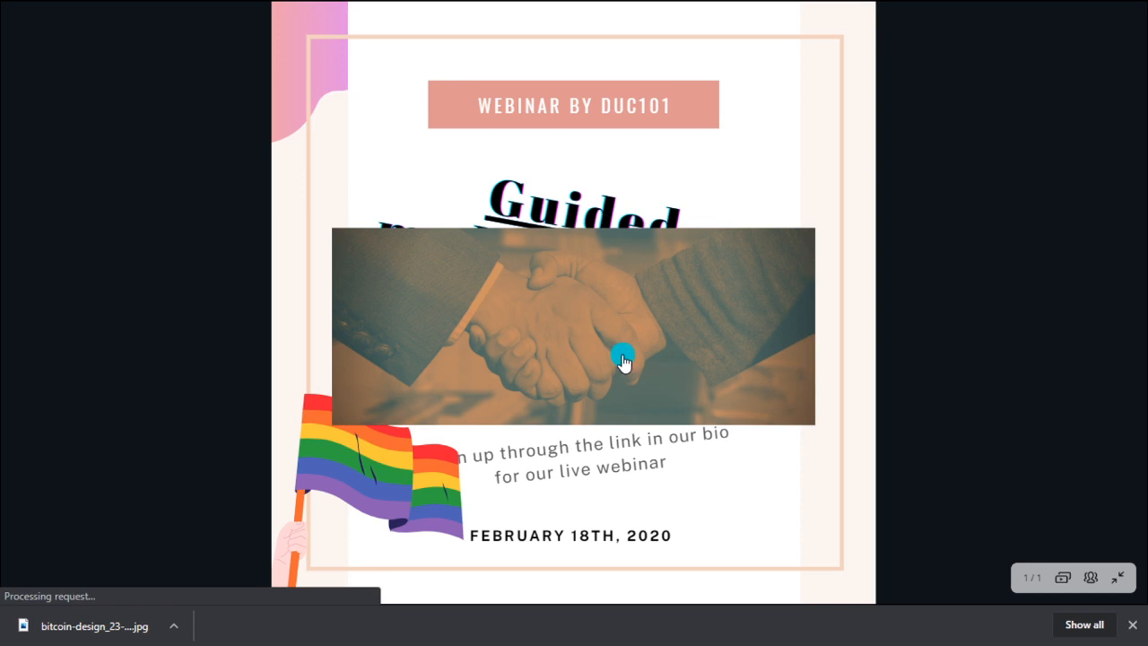
pyautogui.press('Escape')
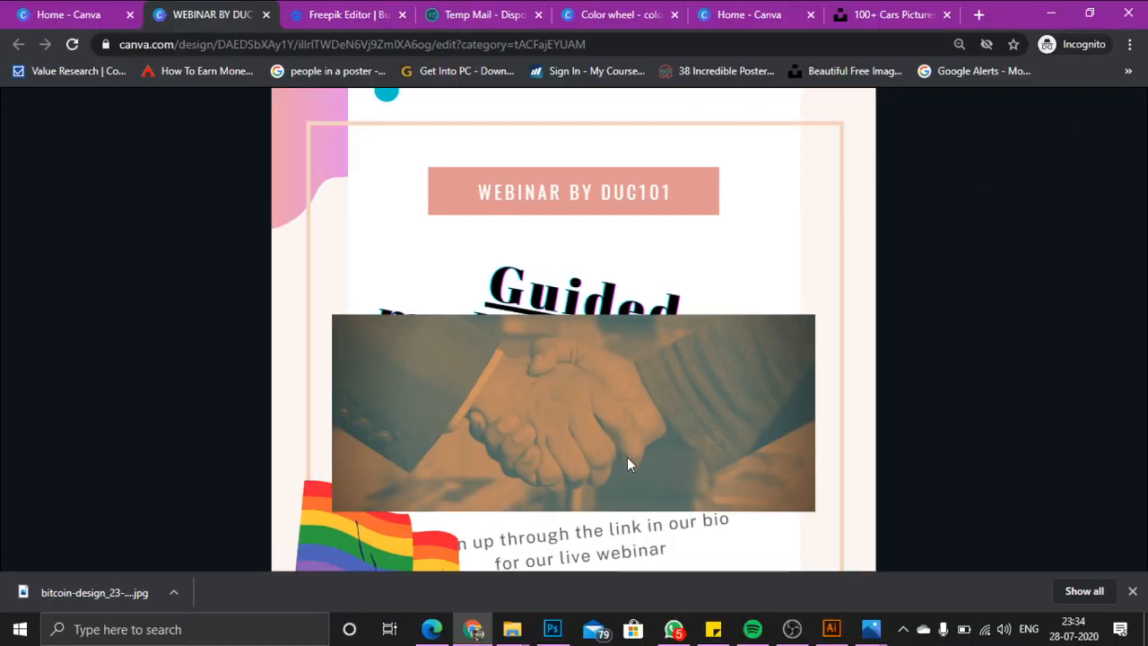
# Dismiss the browser's downloads bar and reload the webinar design page
pyautogui.click(1132, 592)
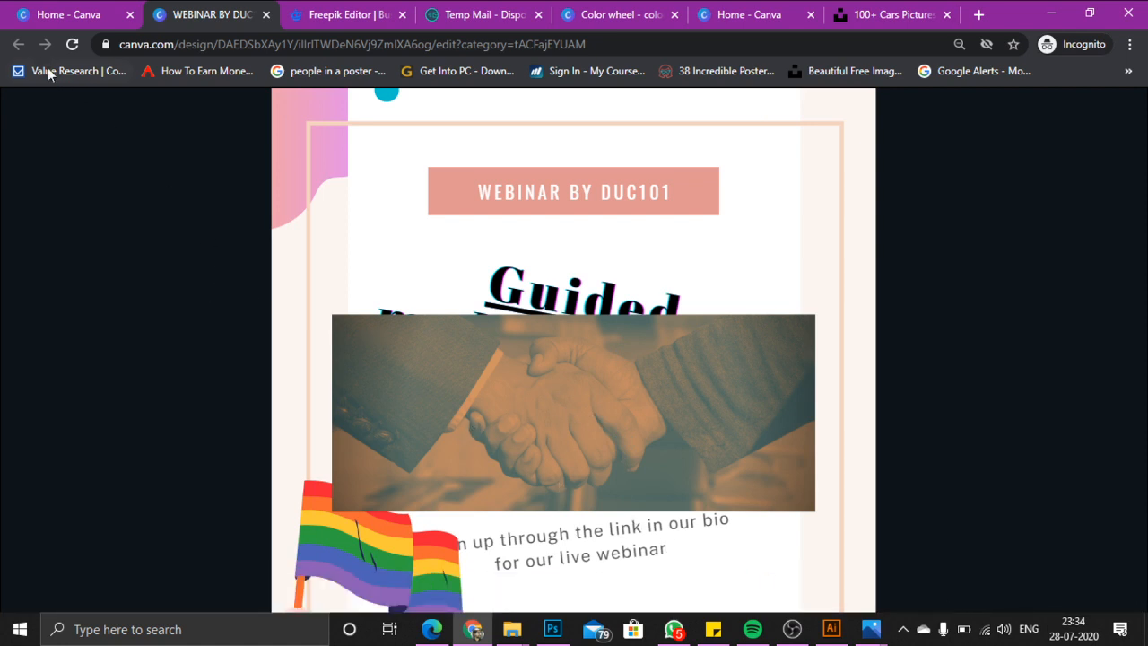
pyautogui.click(74, 45)
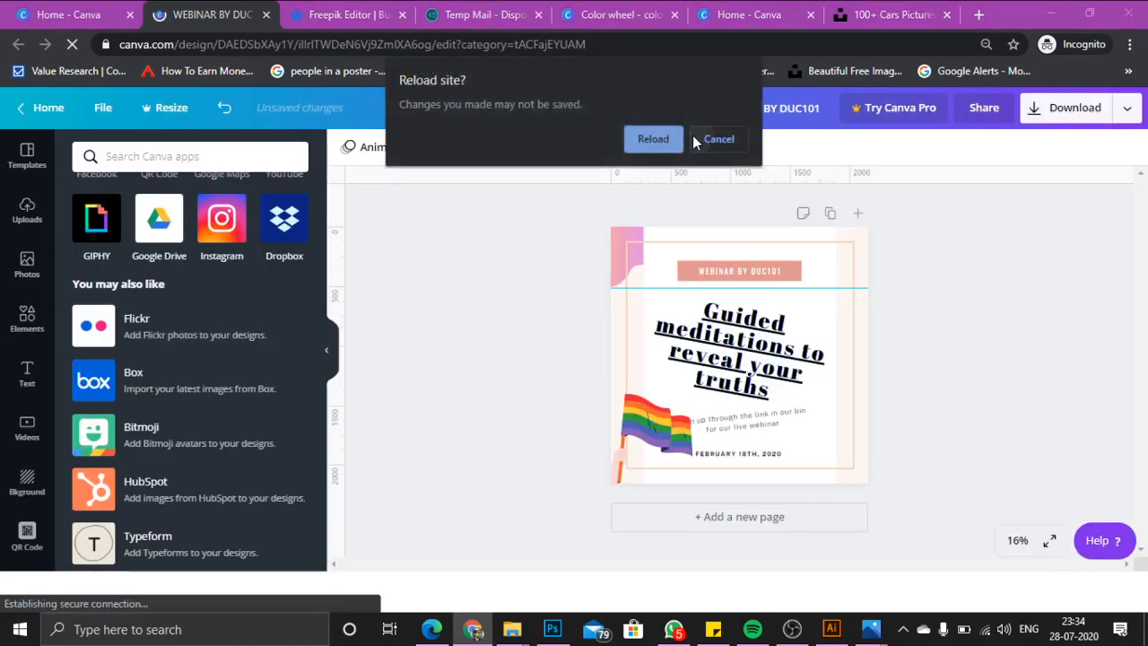
pyautogui.click(695, 138)
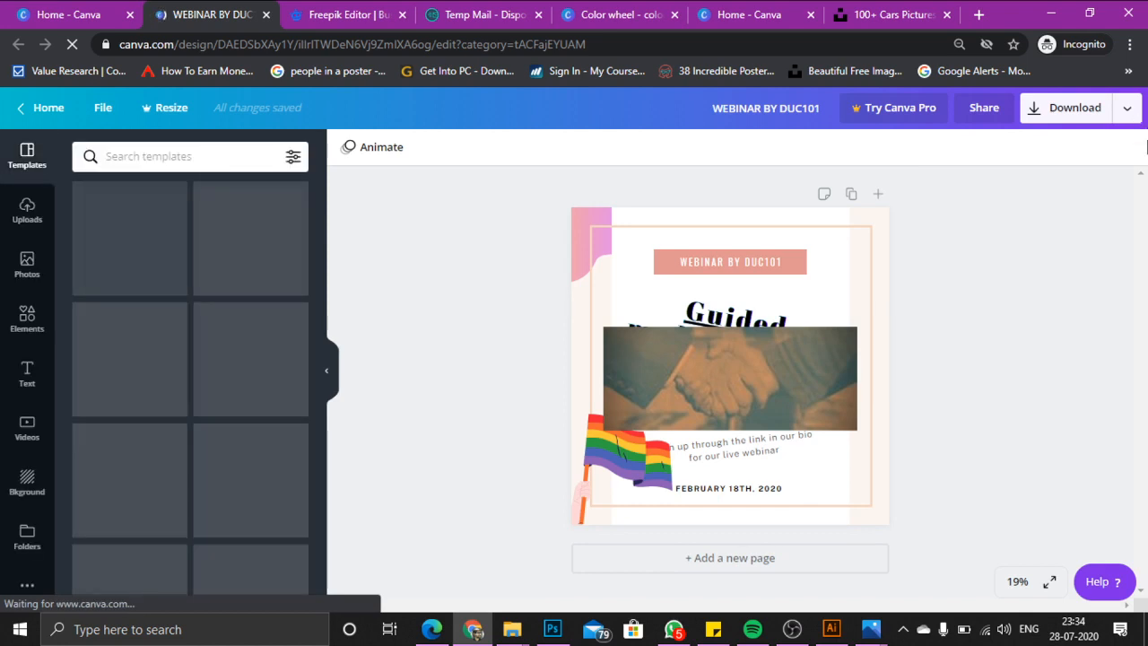
# Check the publishing choices and the link sharing settings again in the reloaded design
pyautogui.click(1128, 108)
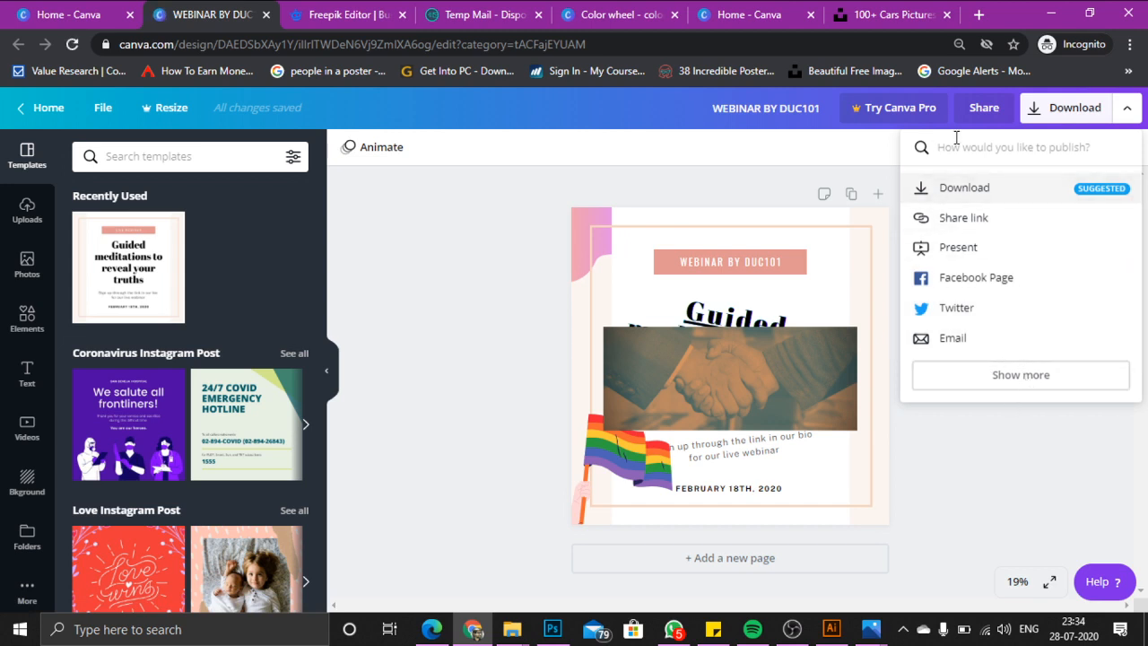
pyautogui.click(972, 115)
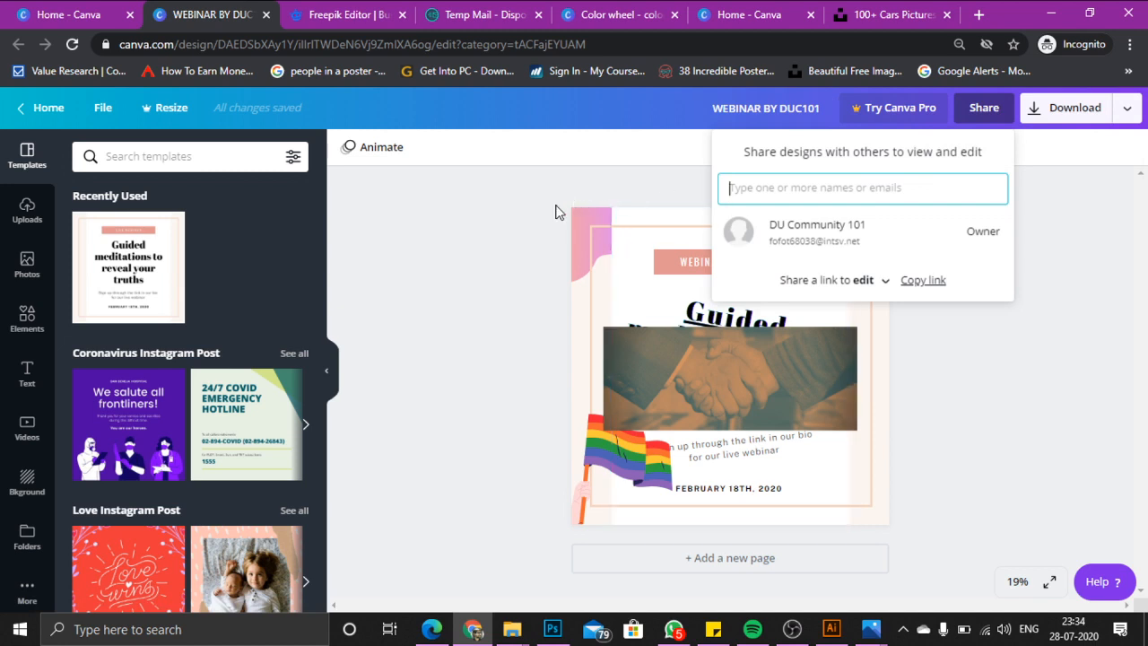
pyautogui.click(505, 239)
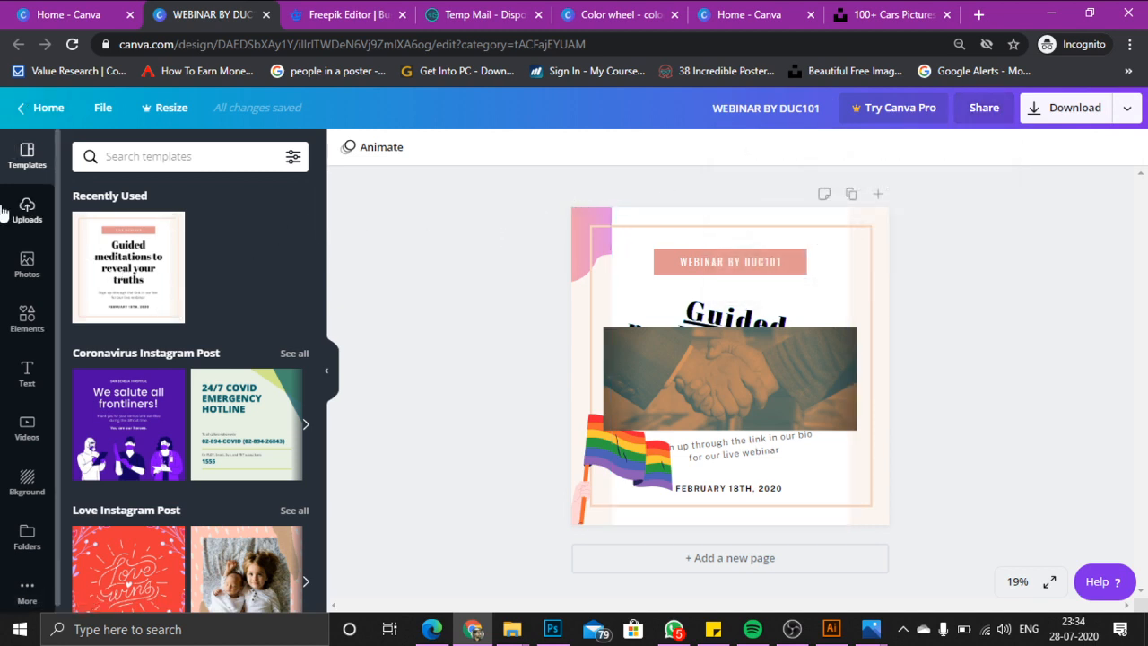
# Collapse the side panel, delete all elements from the webinar post and dismiss the save error
pyautogui.click(328, 367)
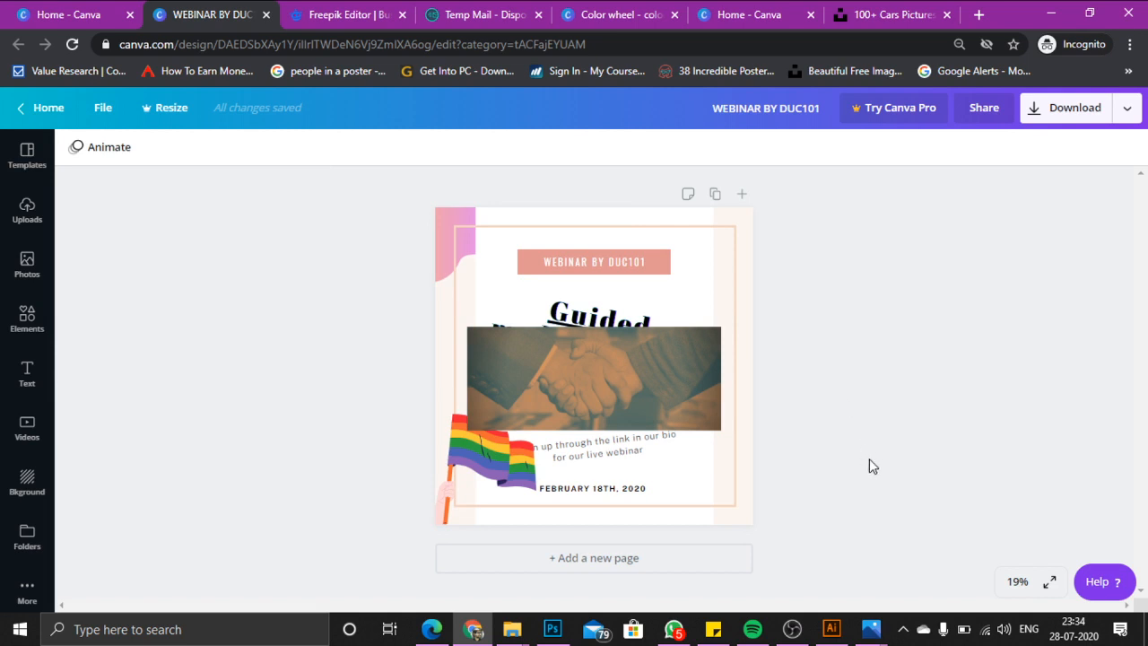
pyautogui.moveTo(384, 194); pyautogui.dragTo(702, 499)
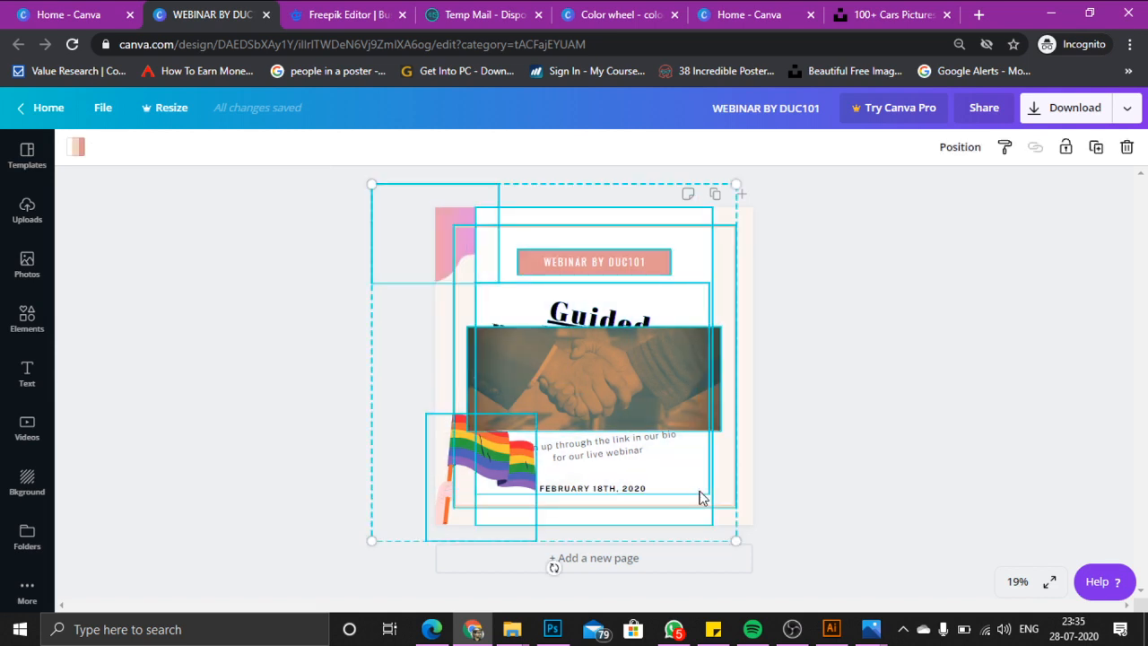
pyautogui.press('Delete')
pyautogui.click(674, 494)
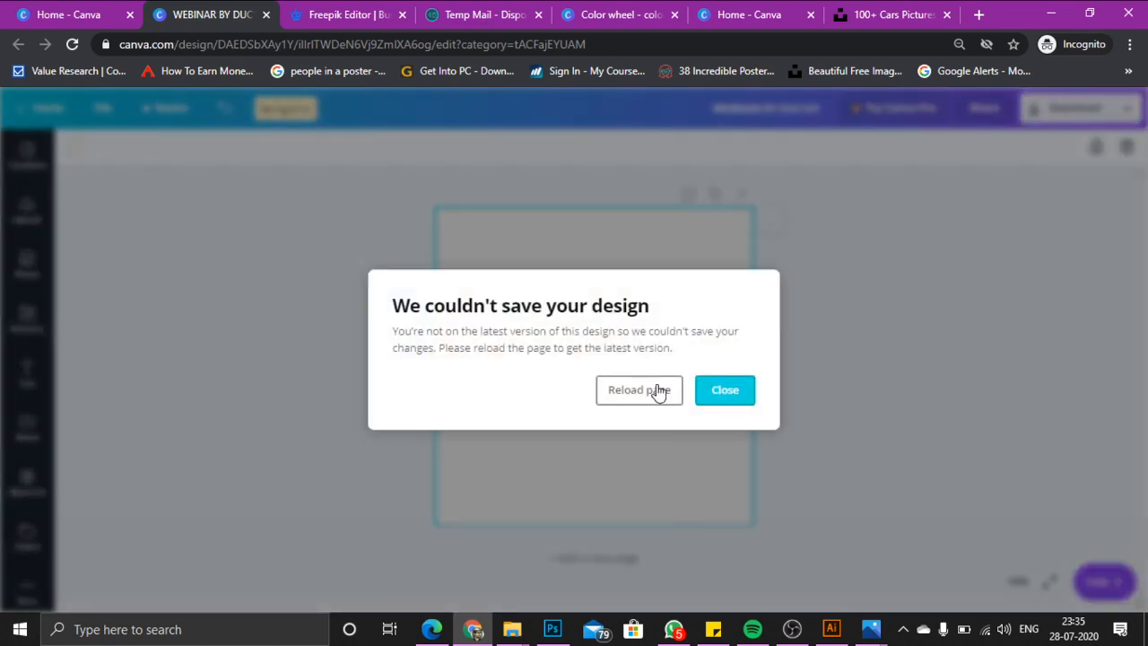
pyautogui.click(744, 399)
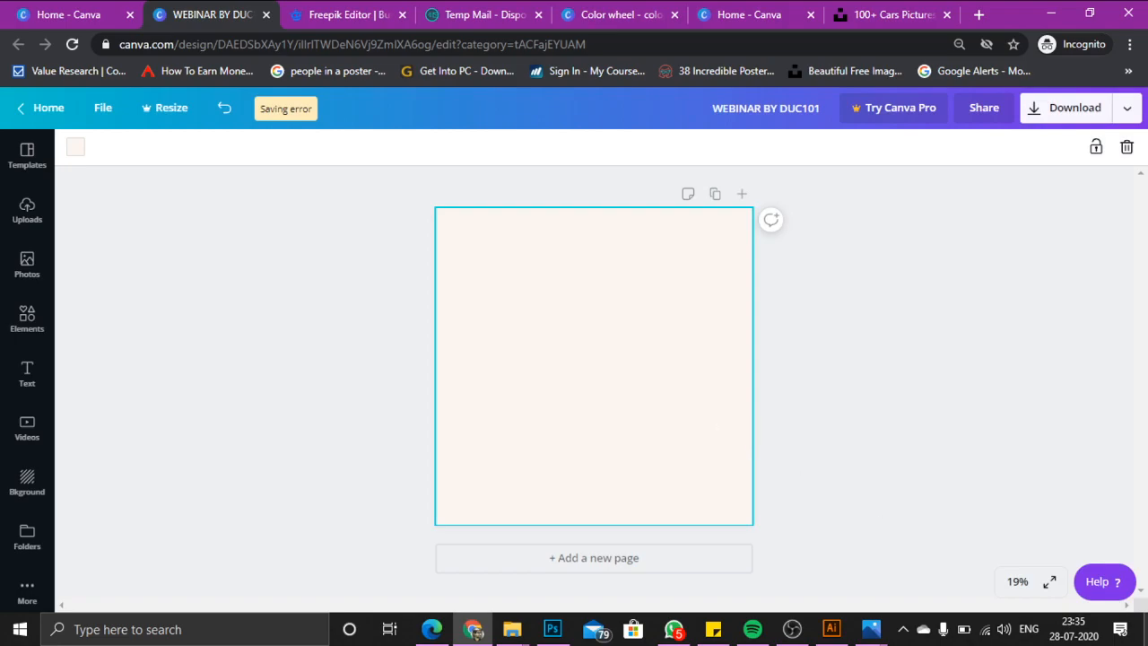
# Upload the "sale" image from the desktop, place it on the blank page and enlarge it to fill the page
pyautogui.click(1145, 632)
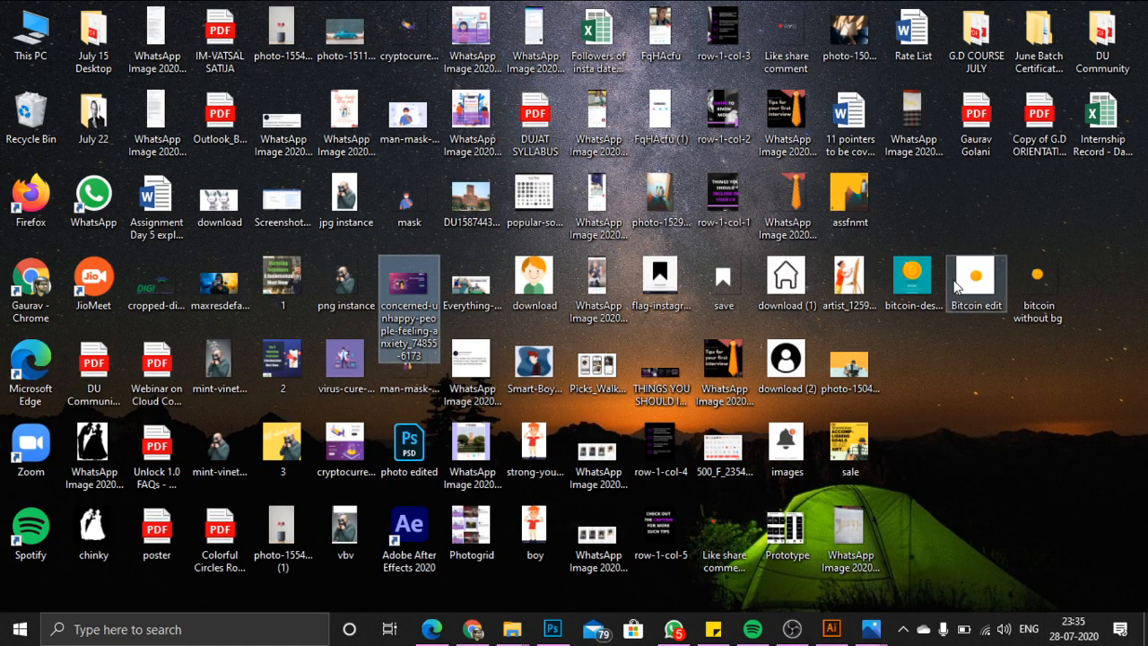
pyautogui.moveTo(849, 452); pyautogui.dragTo(921, 470)
pyautogui.moveTo(693, 536); pyautogui.dragTo(525, 463)
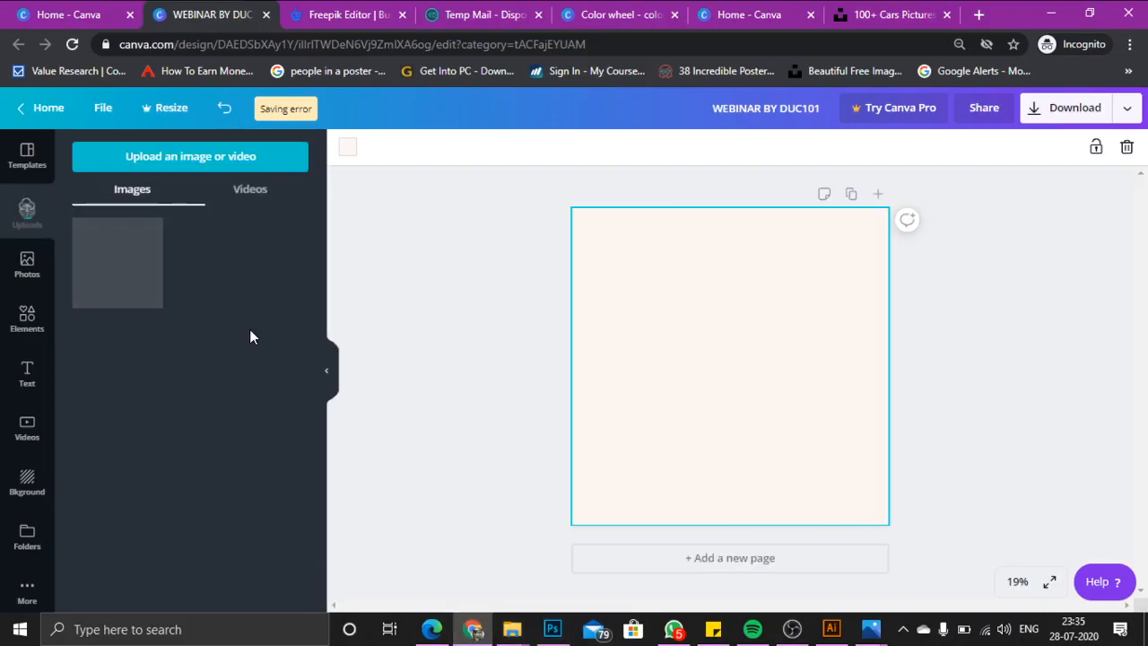
pyautogui.moveTo(780, 384); pyautogui.dragTo(708, 327)
pyautogui.moveTo(798, 427); pyautogui.dragTo(909, 535)
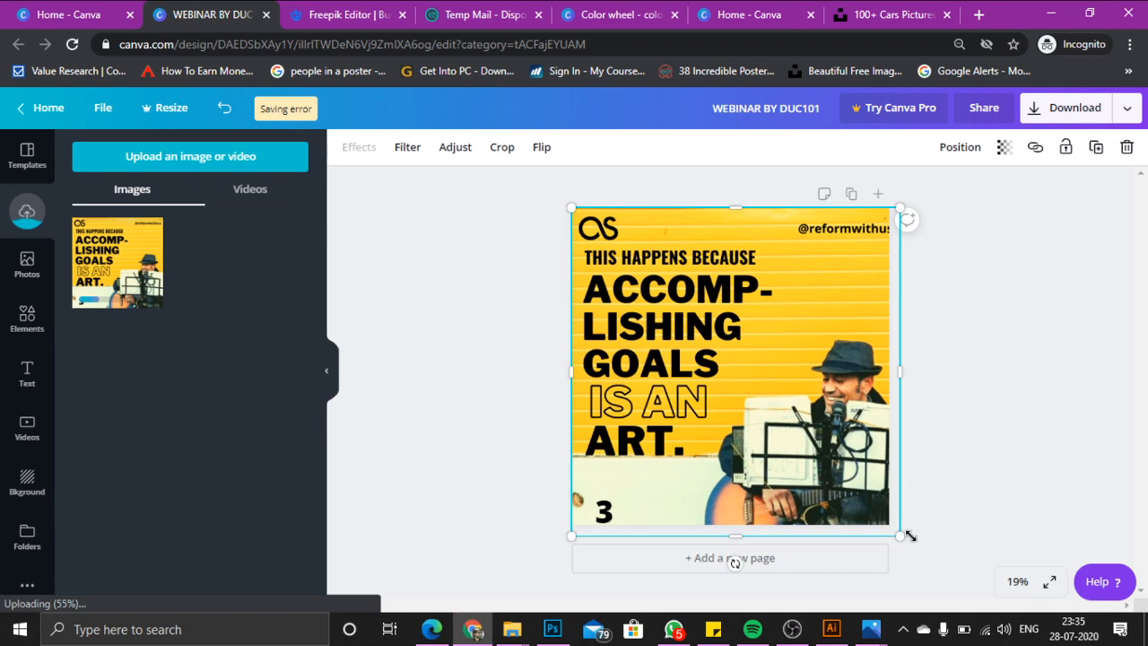
pyautogui.click(1018, 474)
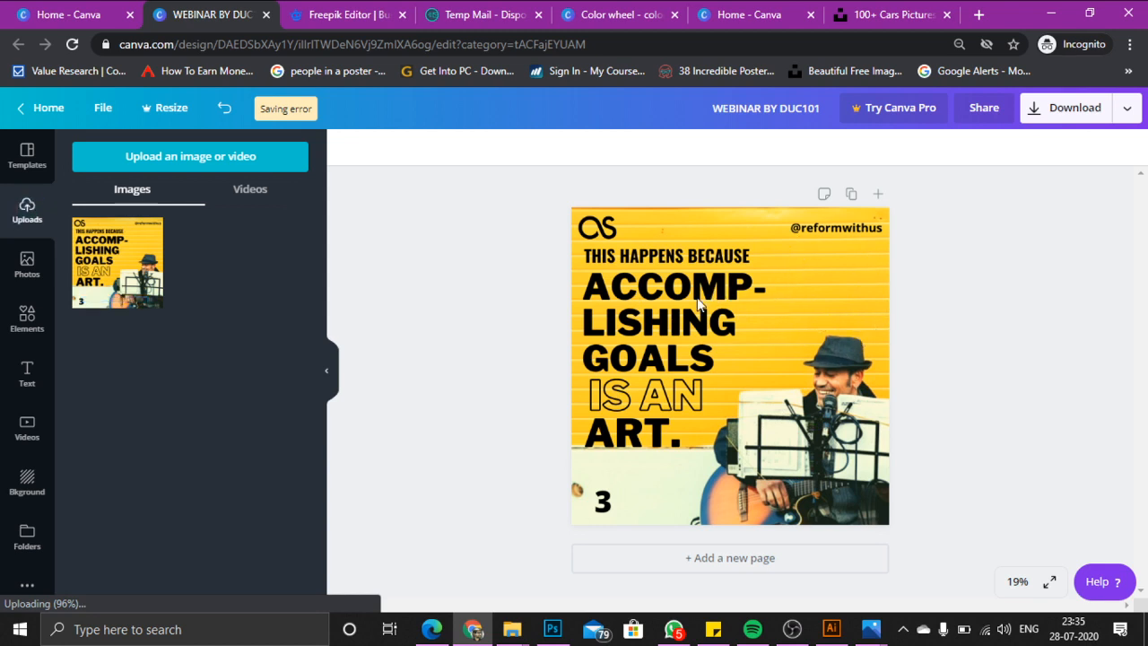
# Add a blank second page after the yellow poster page, dismissing the save error messages
pyautogui.click(764, 301)
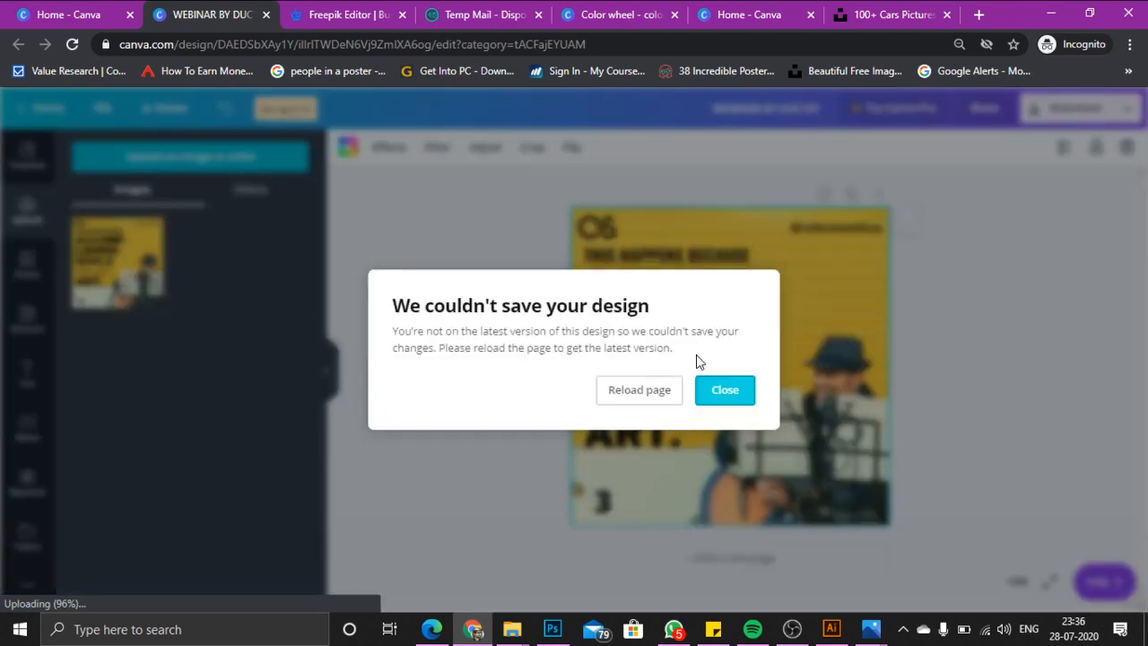
pyautogui.click(724, 389)
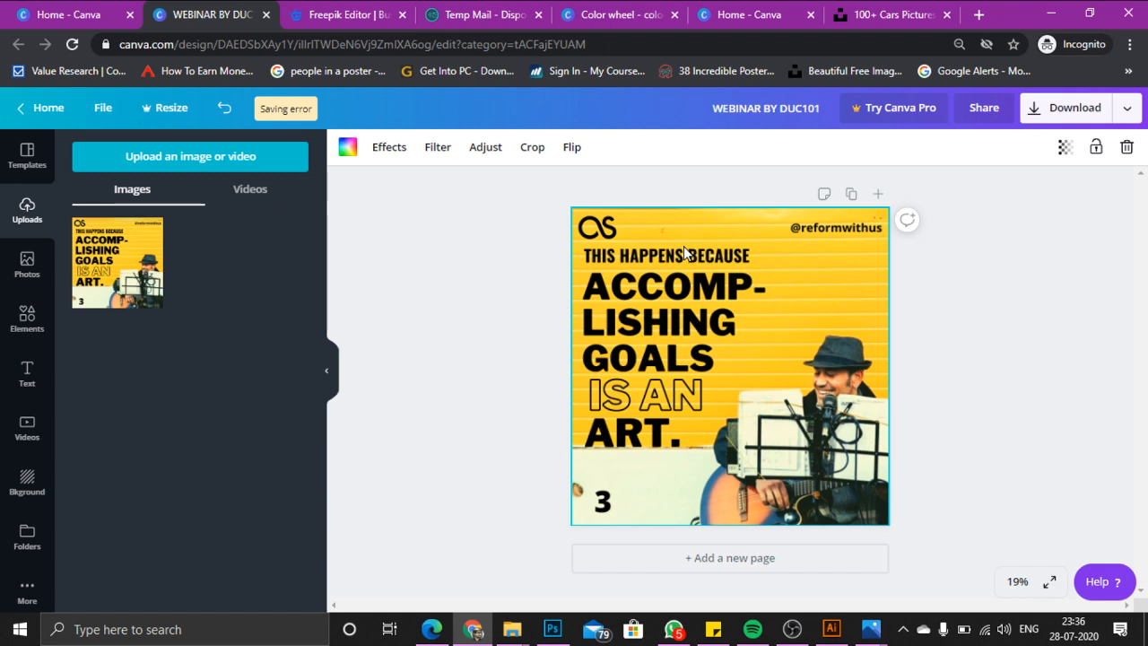
pyautogui.click(549, 265)
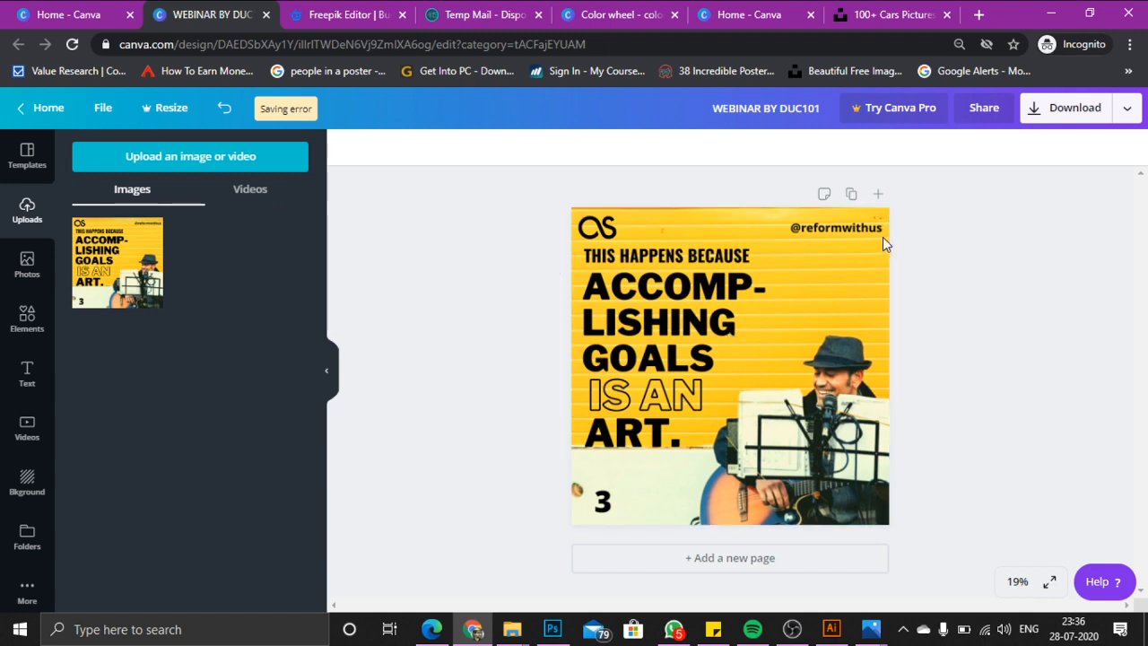
pyautogui.click(877, 195)
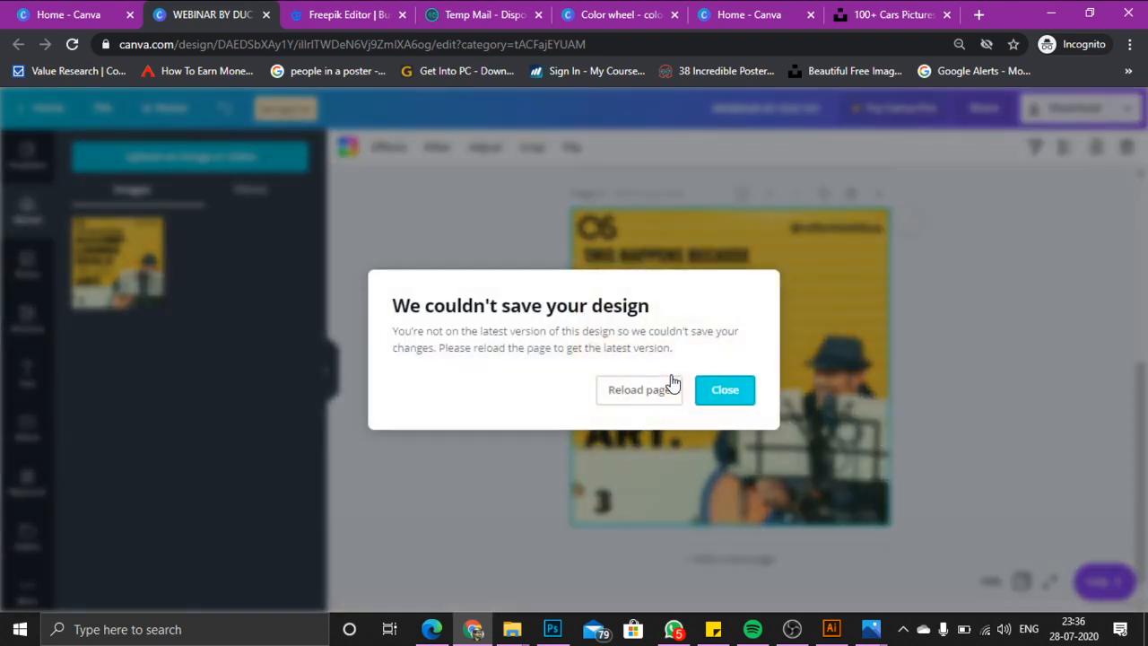
pyautogui.click(710, 391)
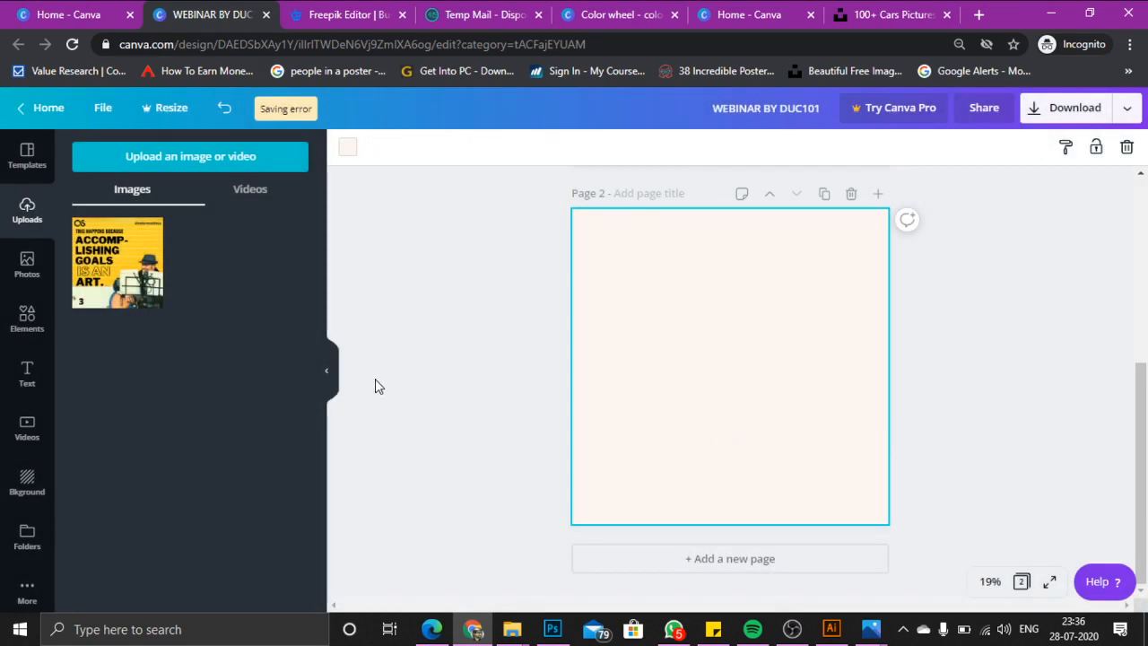
# Place the stock photo of the raised fist and Black Lives Matter box on page 2 and enlarge it to fill the page
pyautogui.click(32, 321)
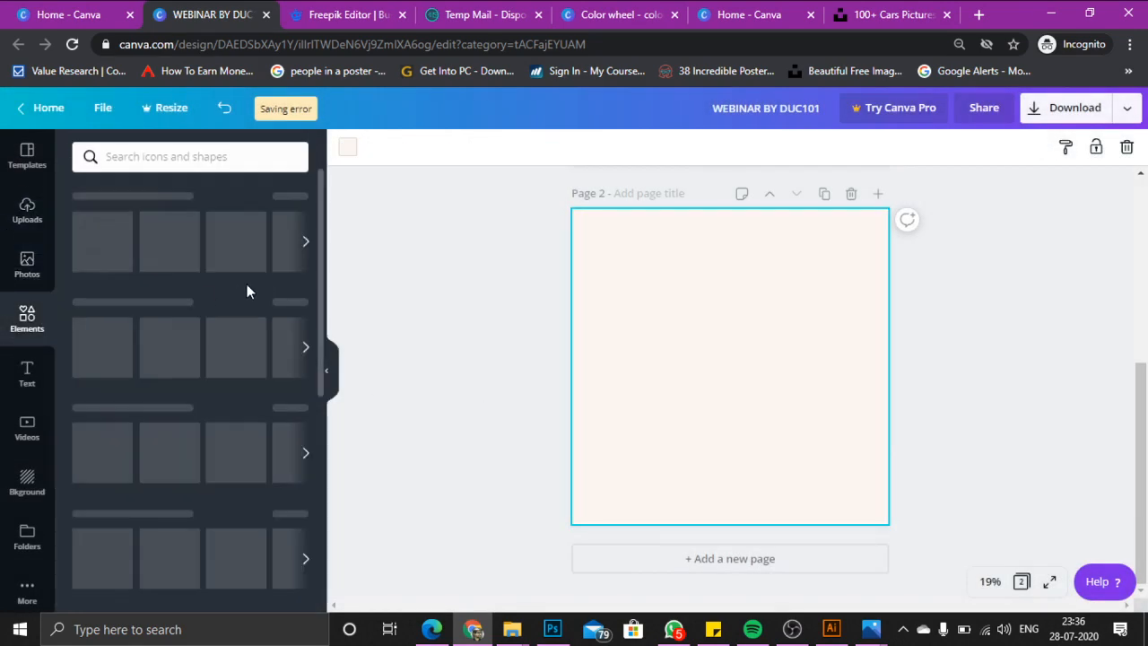
pyautogui.click(245, 156)
pyautogui.click(36, 265)
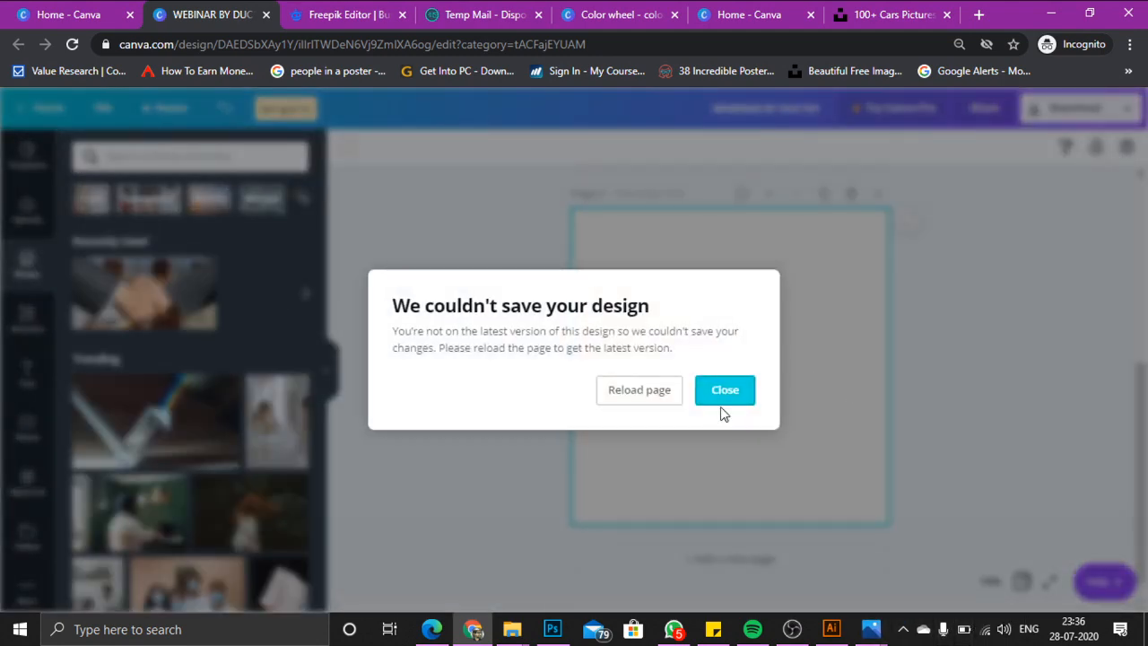
pyautogui.click(792, 629)
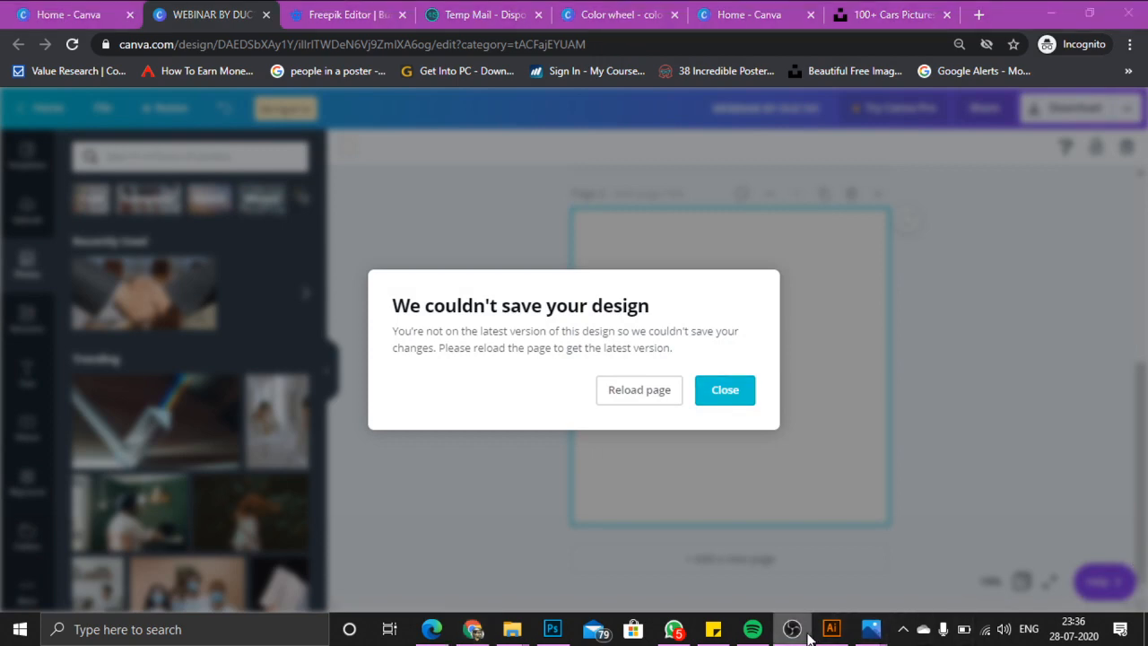
pyautogui.click(488, 633)
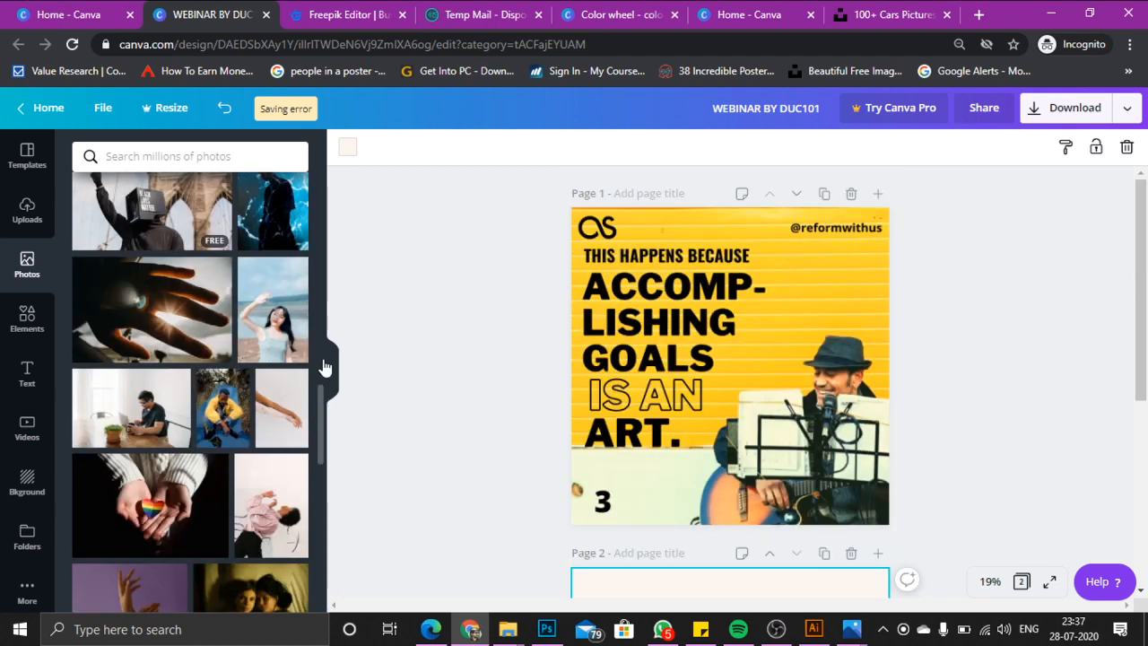
pyautogui.click(152, 211)
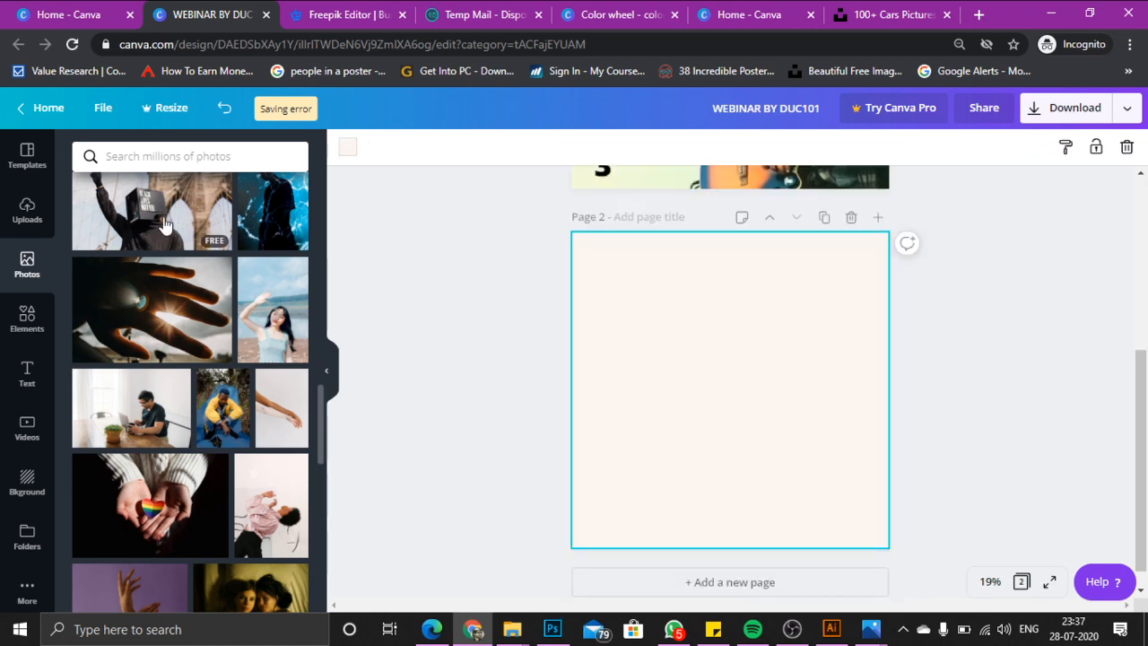
pyautogui.moveTo(164, 224); pyautogui.dragTo(696, 327)
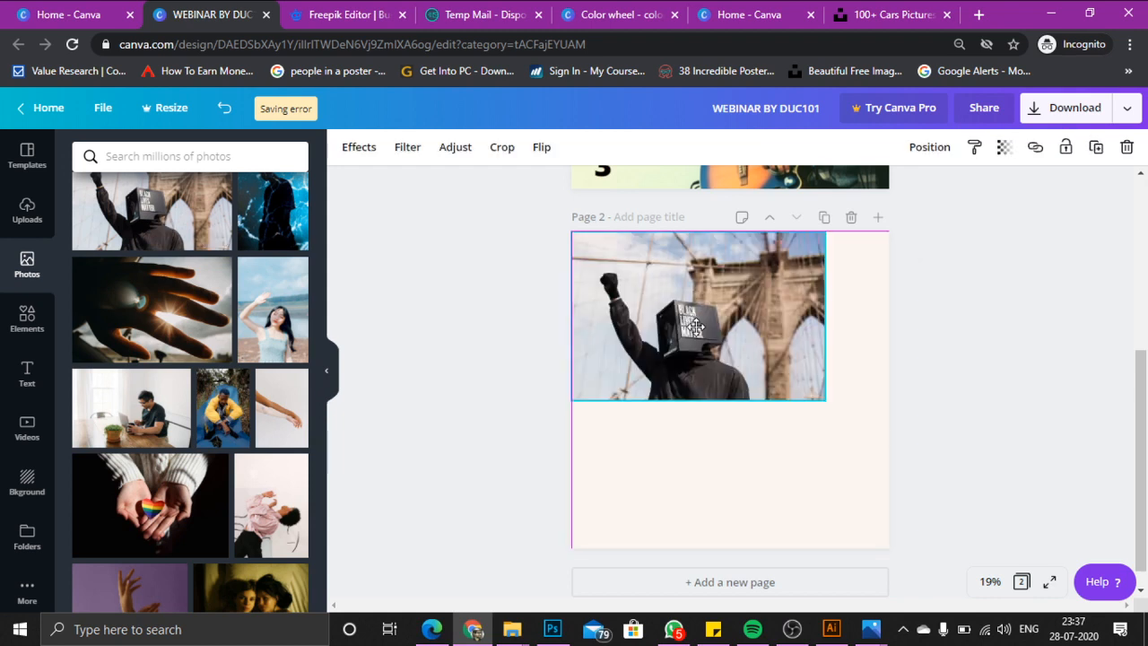
pyautogui.moveTo(825, 400); pyautogui.dragTo(986, 599)
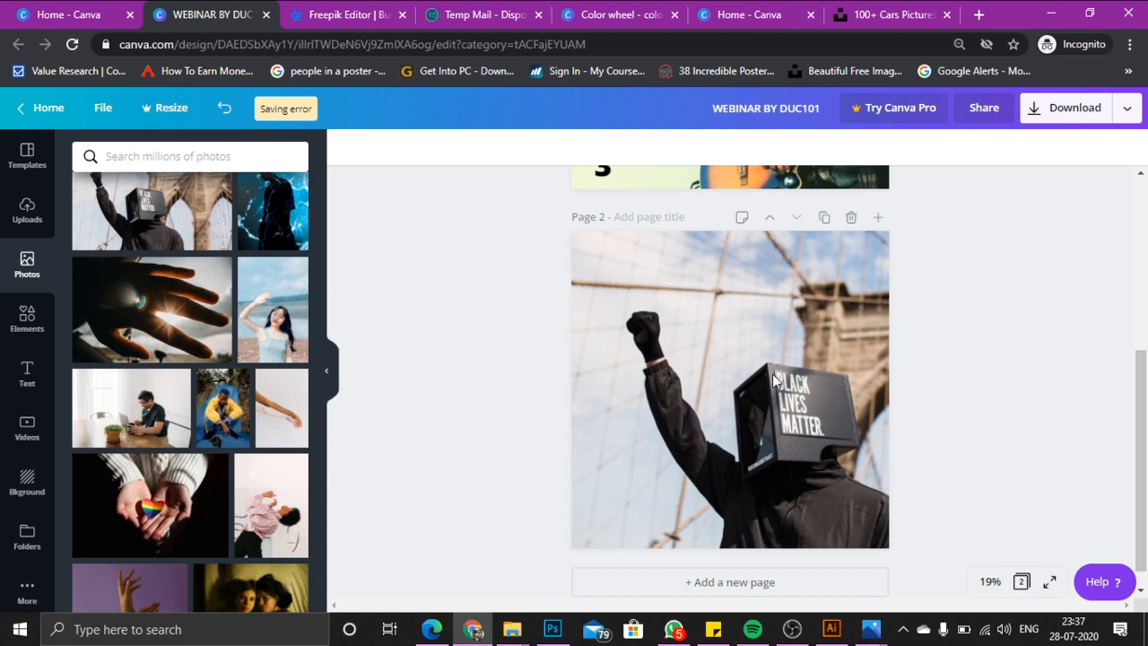
# Shift the Black Lives Matter photo left within its crop on page 2 and dismiss the save error
pyautogui.doubleClick(772, 380)
pyautogui.moveTo(773, 380); pyautogui.dragTo(613, 375)
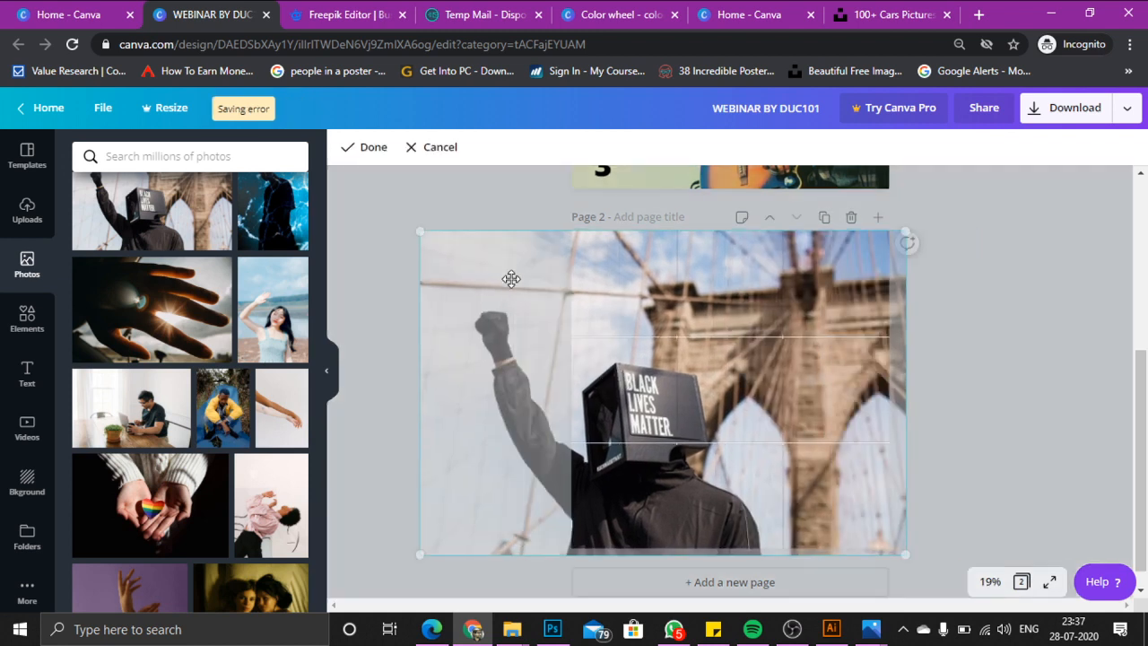
pyautogui.click(436, 206)
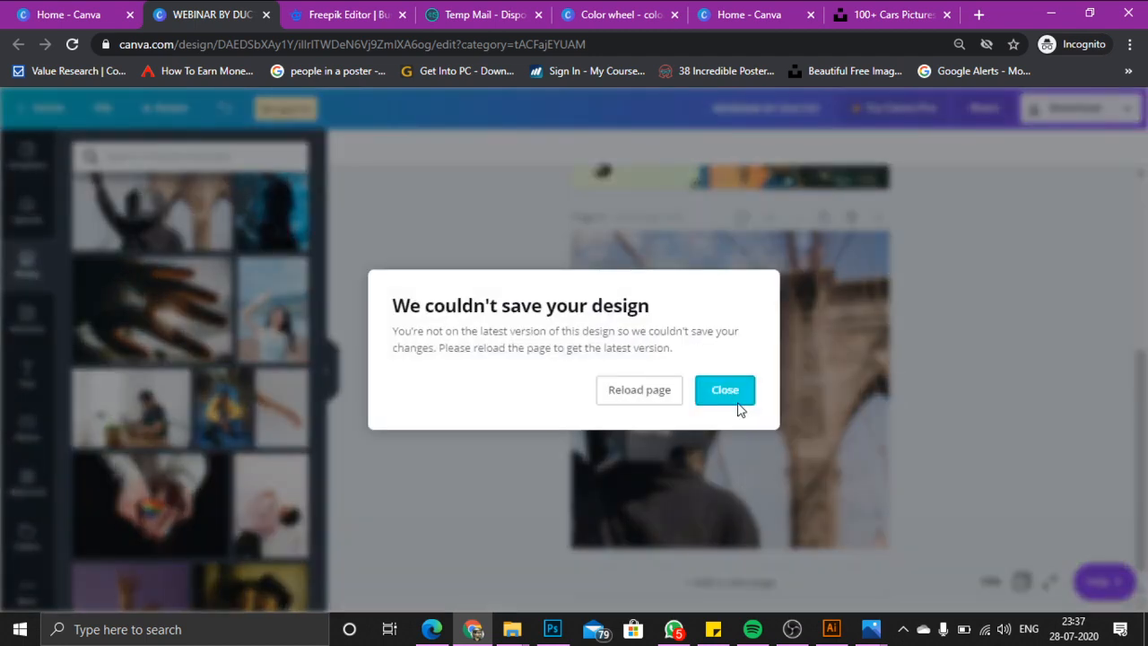
pyautogui.click(724, 390)
pyautogui.scroll(1, 810, 463)
pyautogui.scroll(-1, 810, 463)
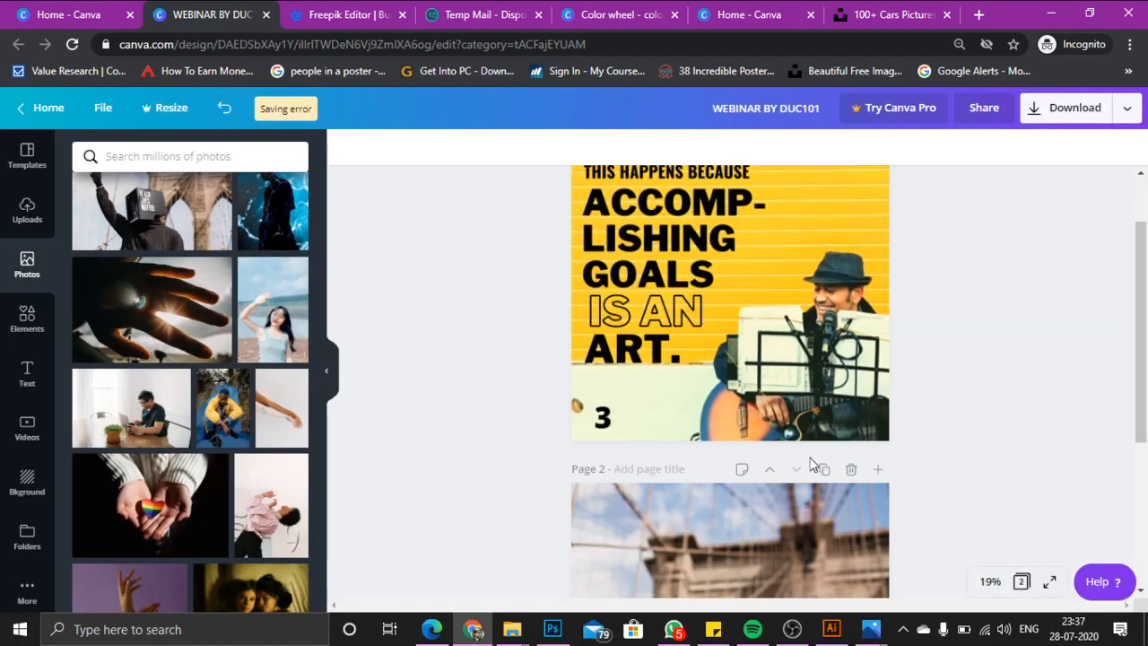
# Search the elements library for "logo"
pyautogui.scroll(1, 717, 386)
pyautogui.click(609, 229)
pyautogui.scroll(-5, 739, 376)
pyautogui.click(27, 319)
pyautogui.click(170, 161)
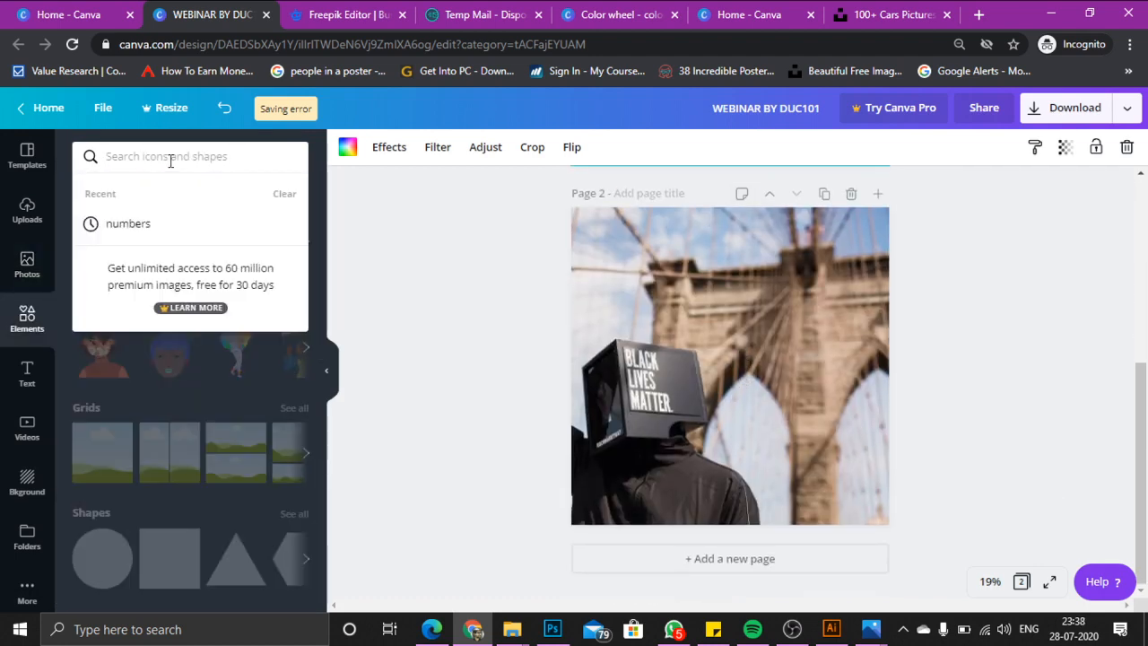
pyautogui.write('loho')
pyautogui.press('Return')
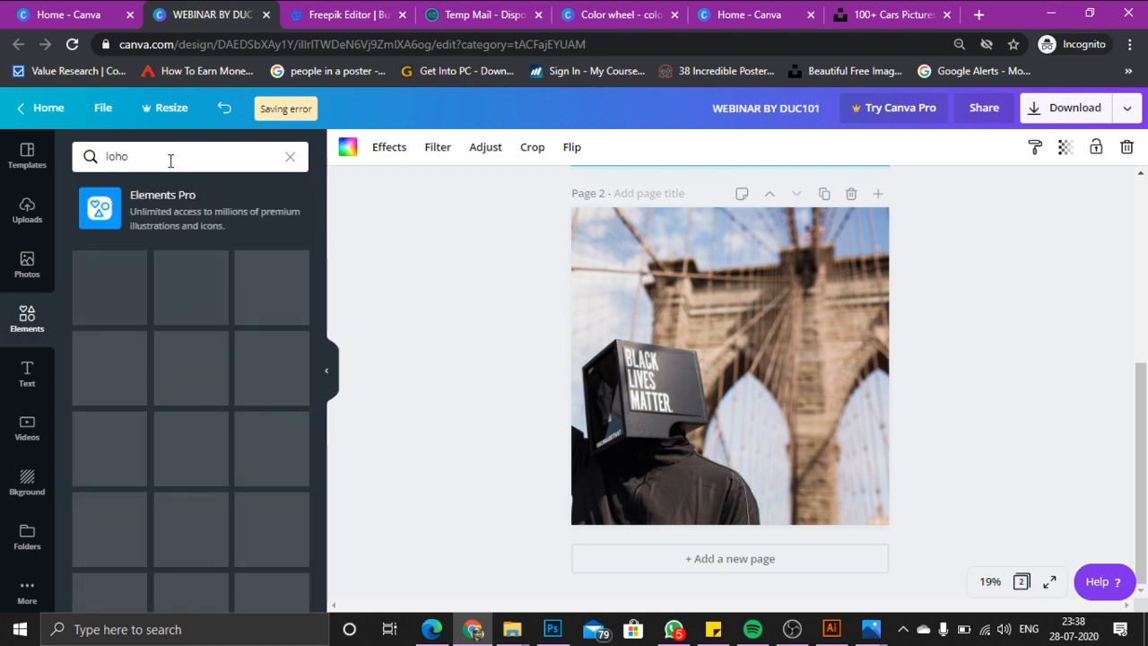
pyautogui.click(170, 161)
pyautogui.press('BackSpace')
pyautogui.press('BackSpace')
pyautogui.write('h')
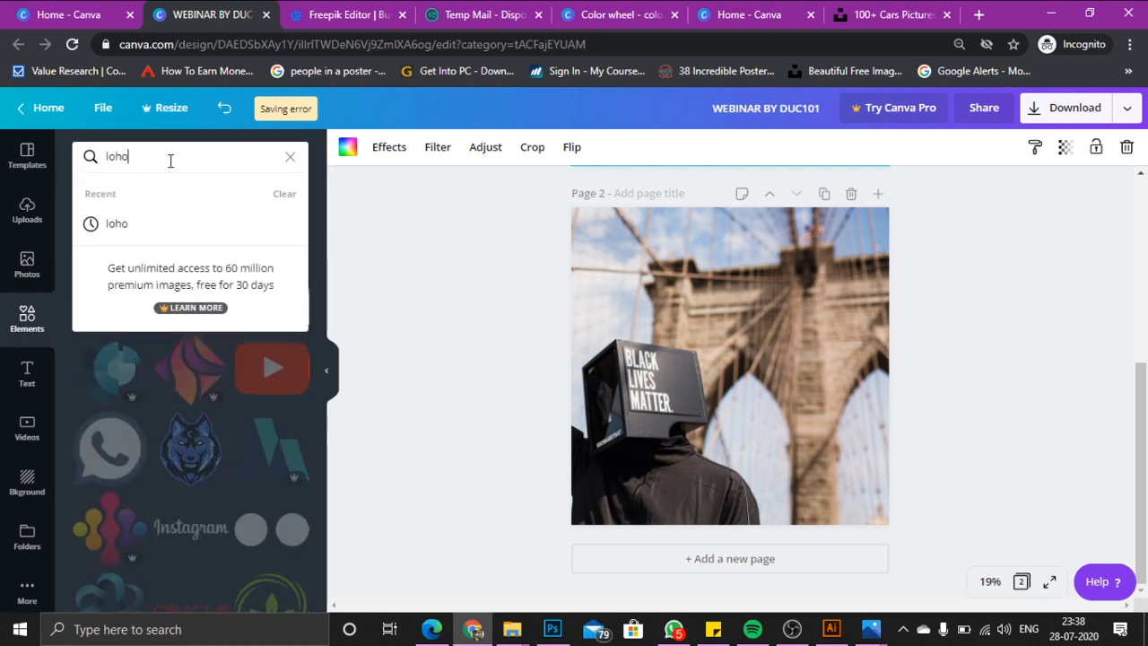
pyautogui.press('BackSpace')
pyautogui.press('BackSpace')
pyautogui.write('go')
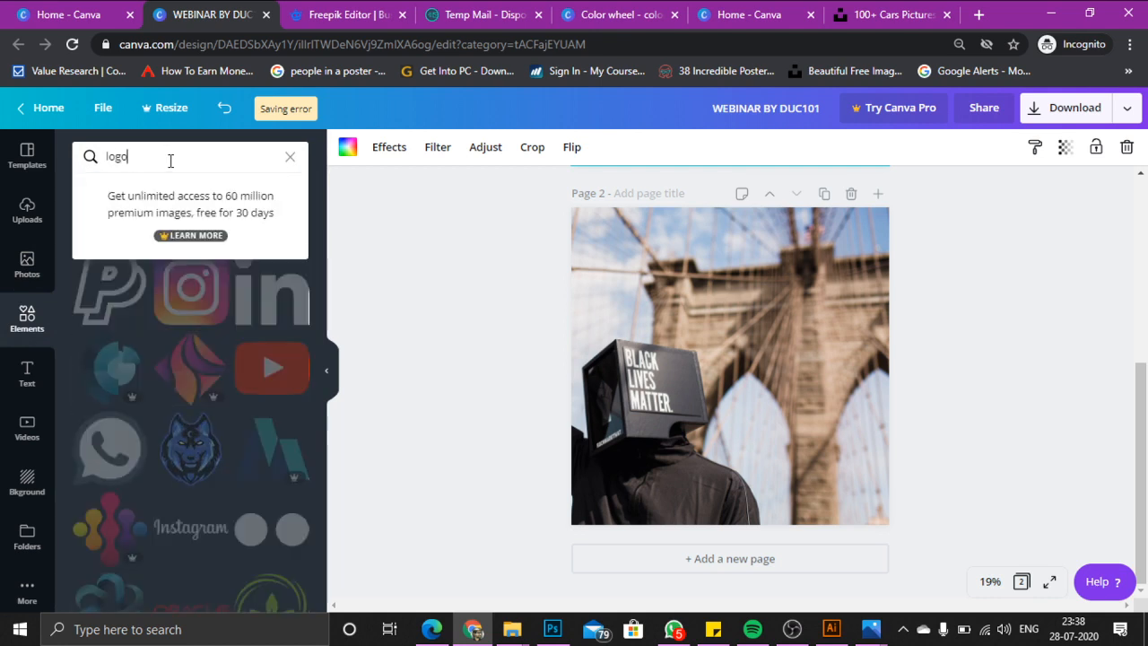
pyautogui.press('Return')
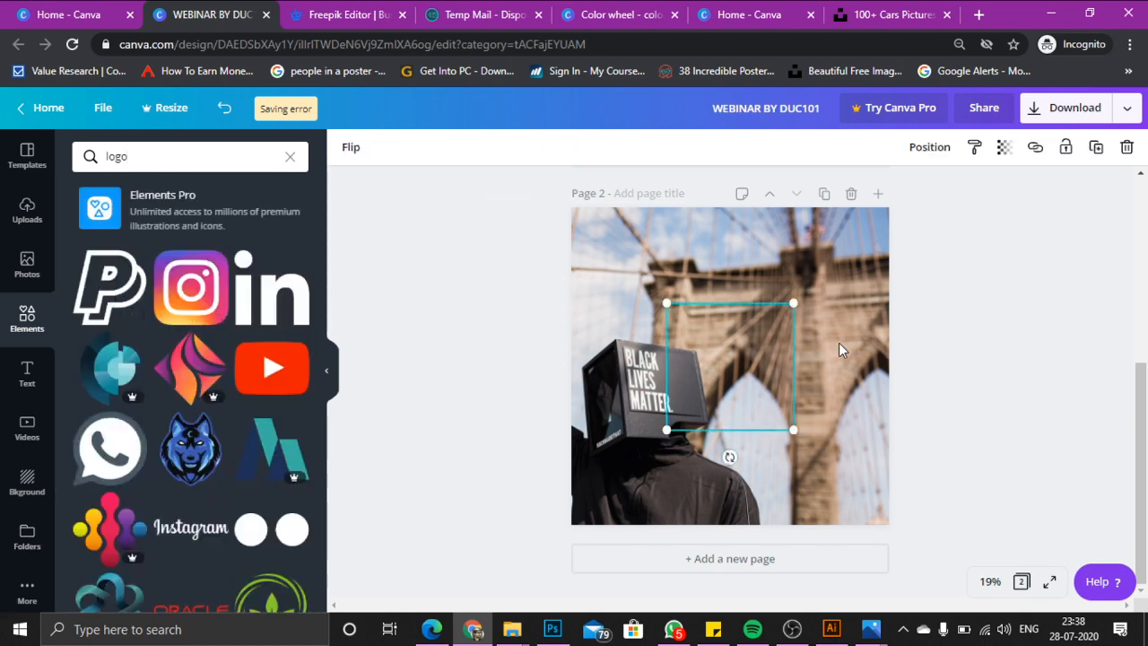
# Place the outlined P logo in the upper part of page 2, recolour it white and dismiss the save error
pyautogui.moveTo(715, 316); pyautogui.dragTo(670, 246)
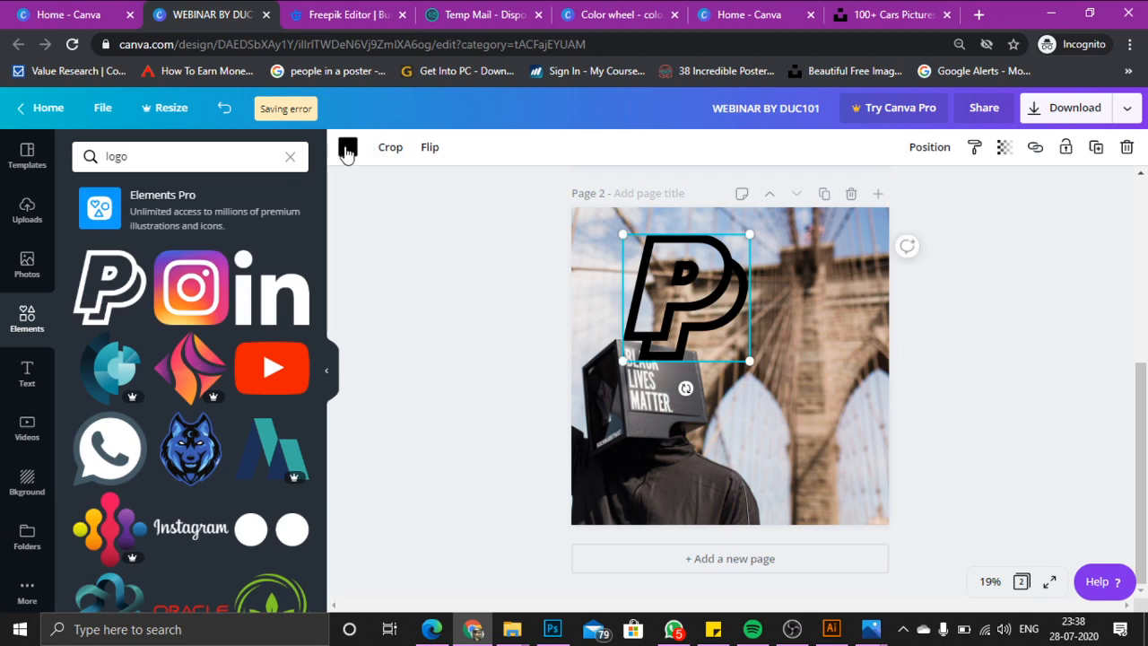
pyautogui.click(347, 147)
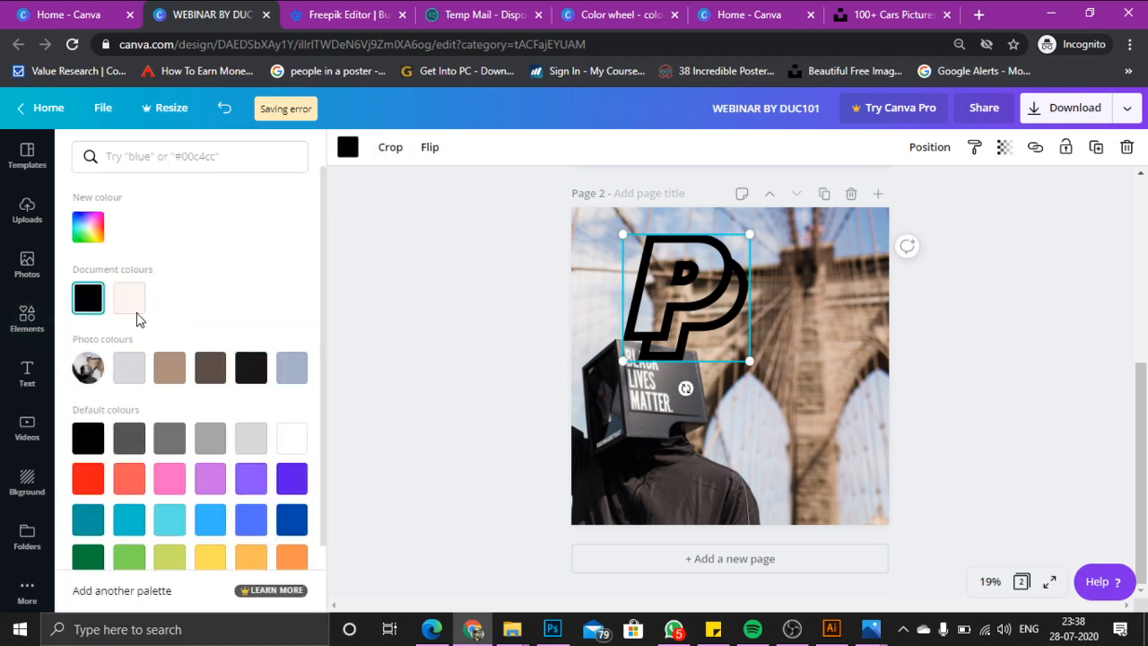
pyautogui.click(291, 437)
pyautogui.click(702, 321)
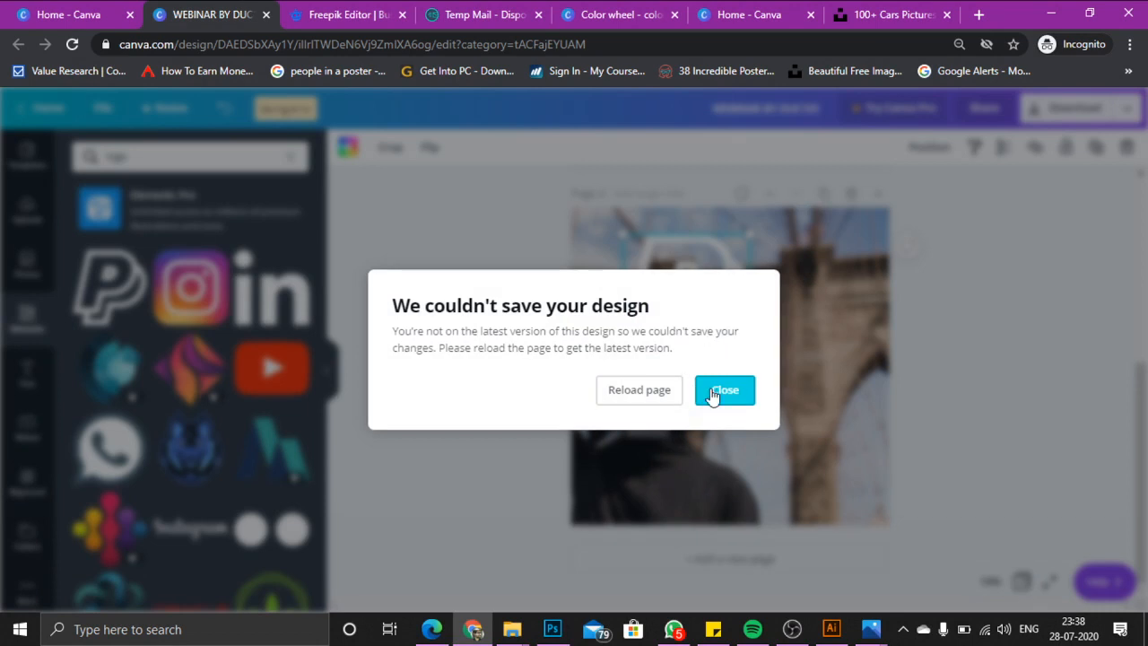
pyautogui.click(722, 390)
# Shrink the white P logo into the top-left corner of page 2, compare it with page 1 and dismiss the save errors
pyautogui.moveTo(685, 306); pyautogui.dragTo(598, 229)
pyautogui.click(526, 281)
pyautogui.click(718, 389)
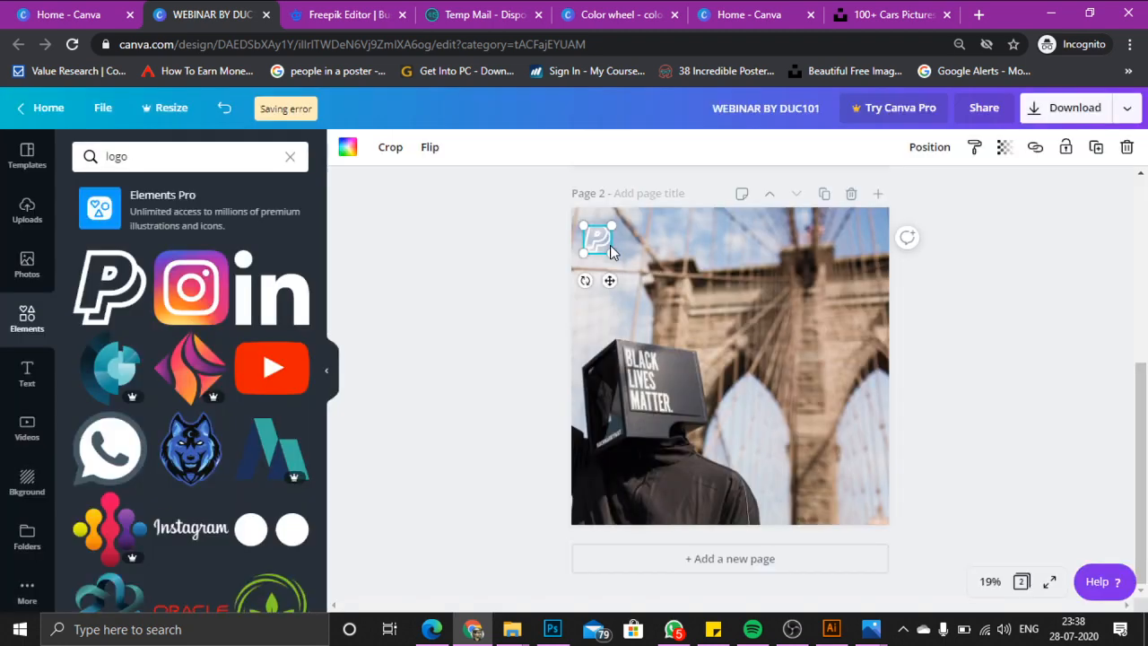
pyautogui.scroll(5, 706, 392)
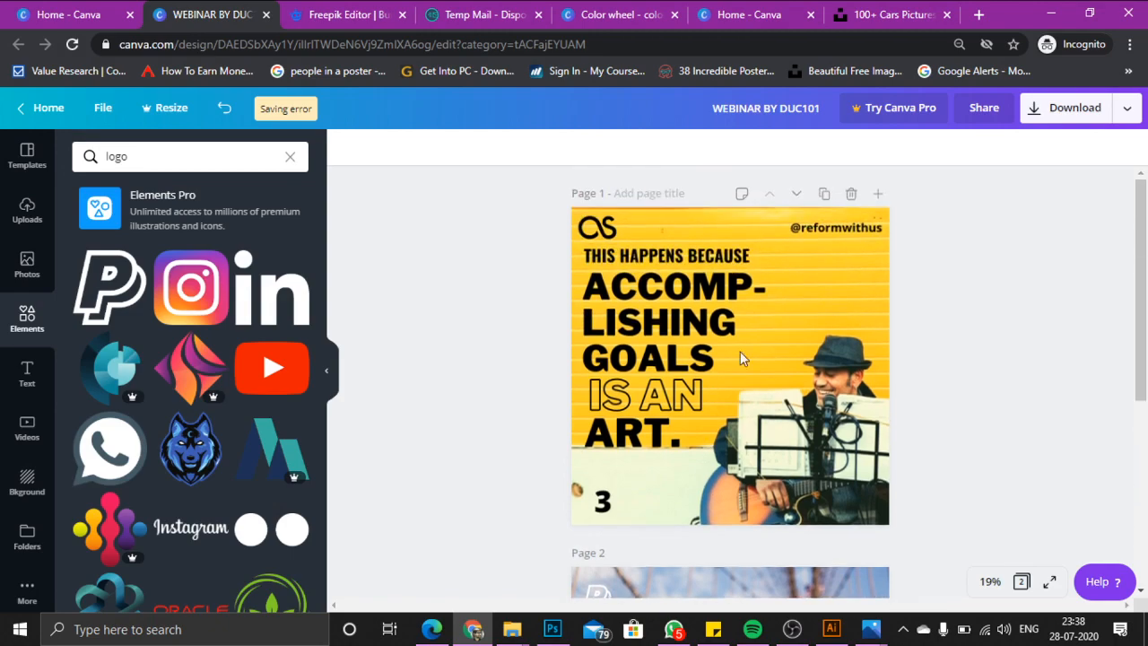
pyautogui.scroll(-5, 602, 383)
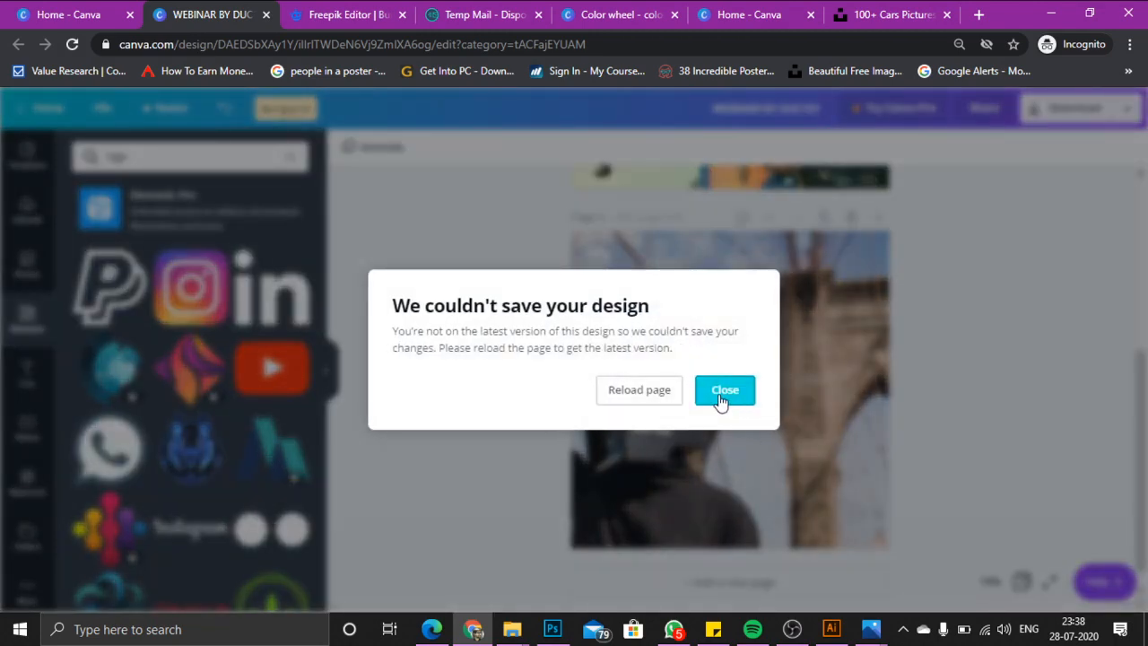
pyautogui.click(722, 391)
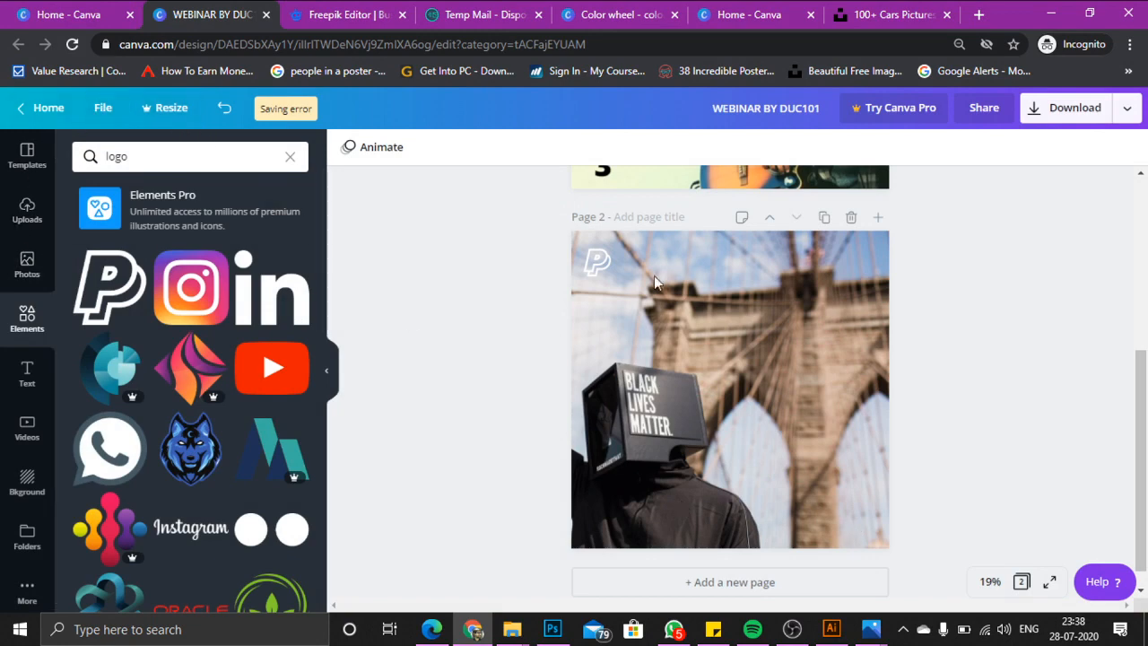
# Add a subheading text box to page 2 and dismiss the save error
pyautogui.click(28, 269)
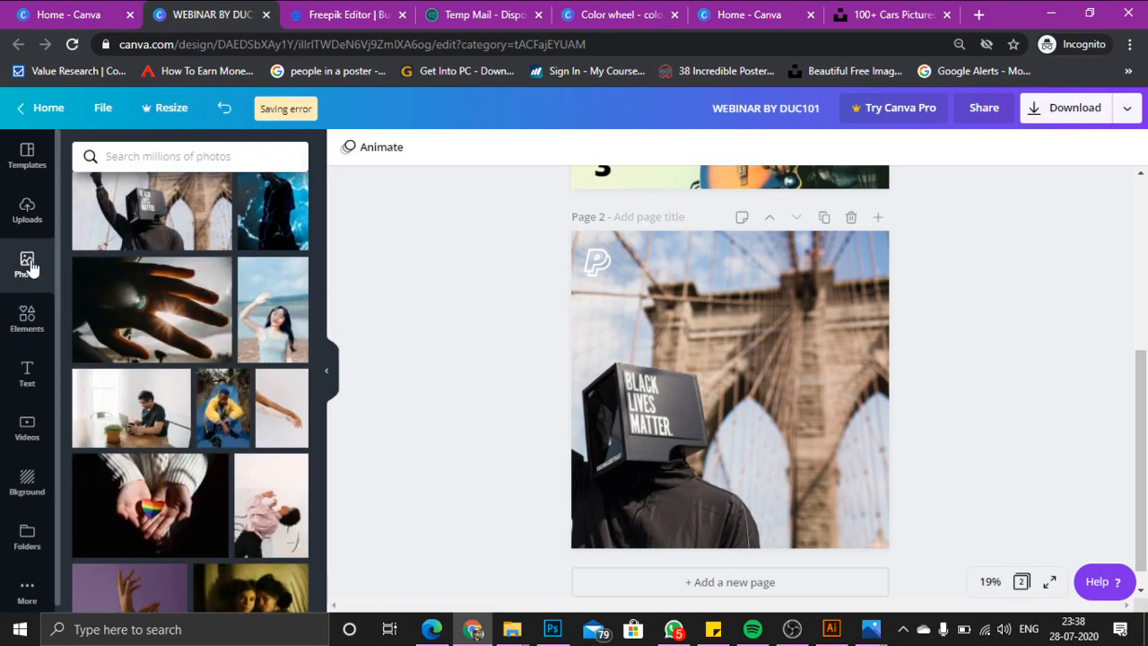
pyautogui.click(28, 367)
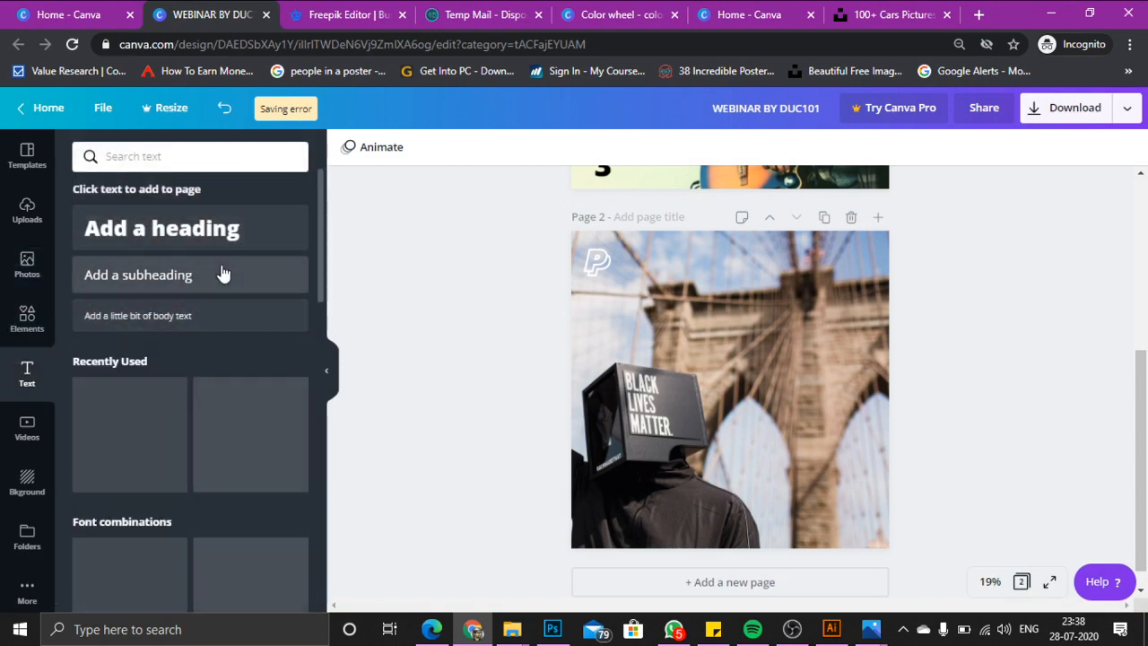
pyautogui.click(223, 274)
pyautogui.click(414, 151)
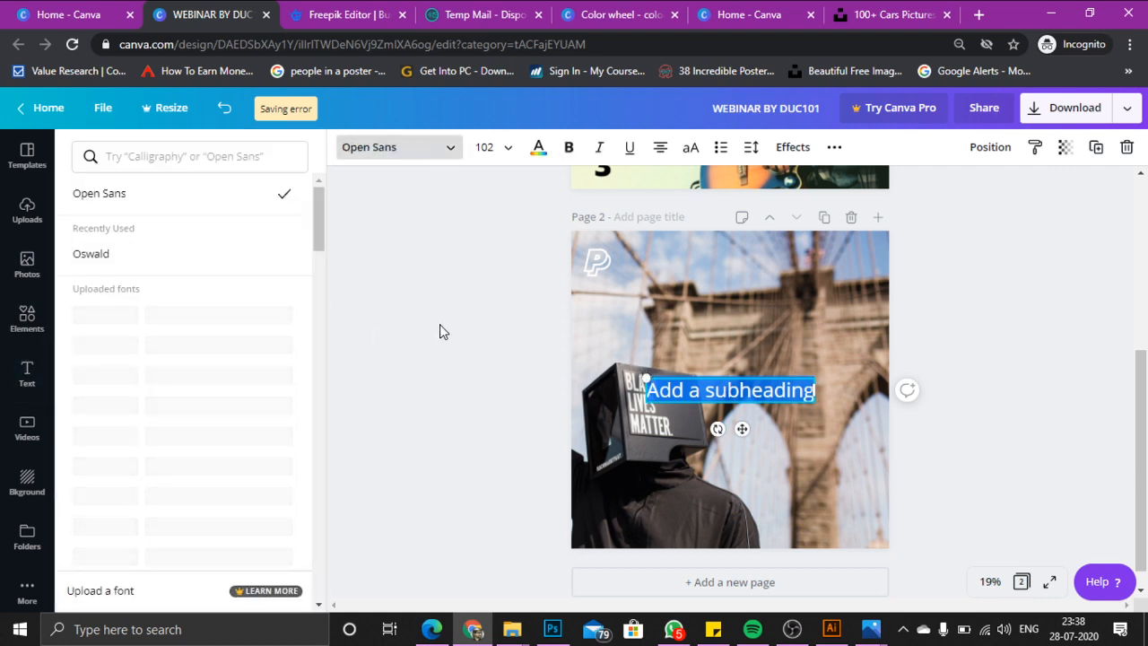
pyautogui.click(519, 361)
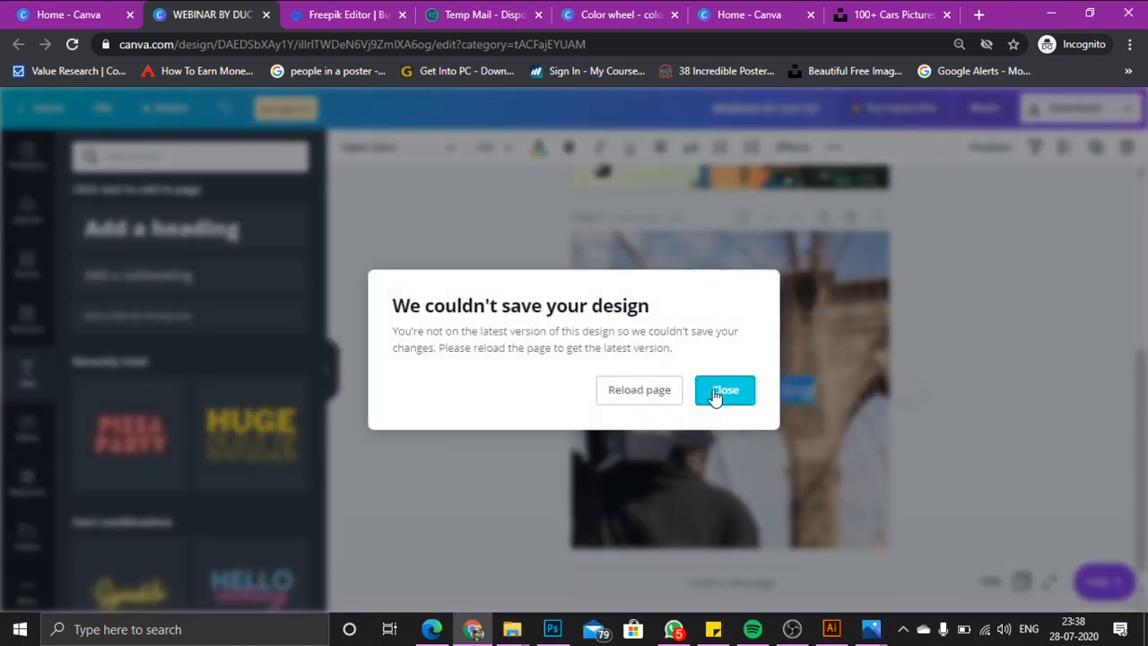
pyautogui.click(717, 392)
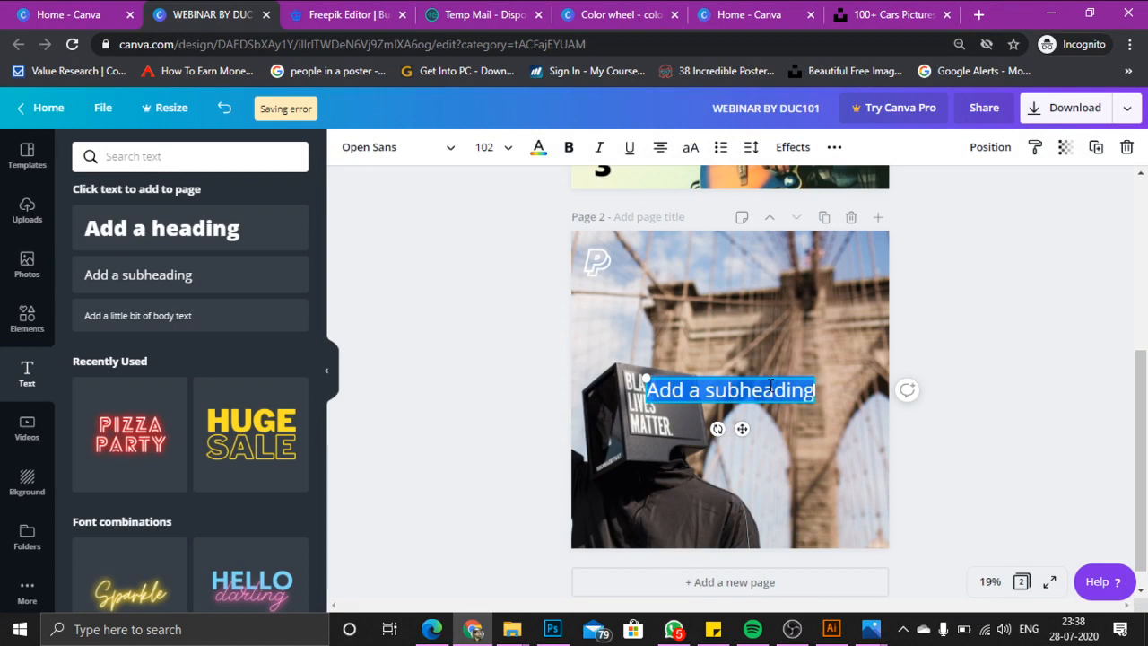
# Replace the subheading placeholder text with "@"
pyautogui.click(769, 387)
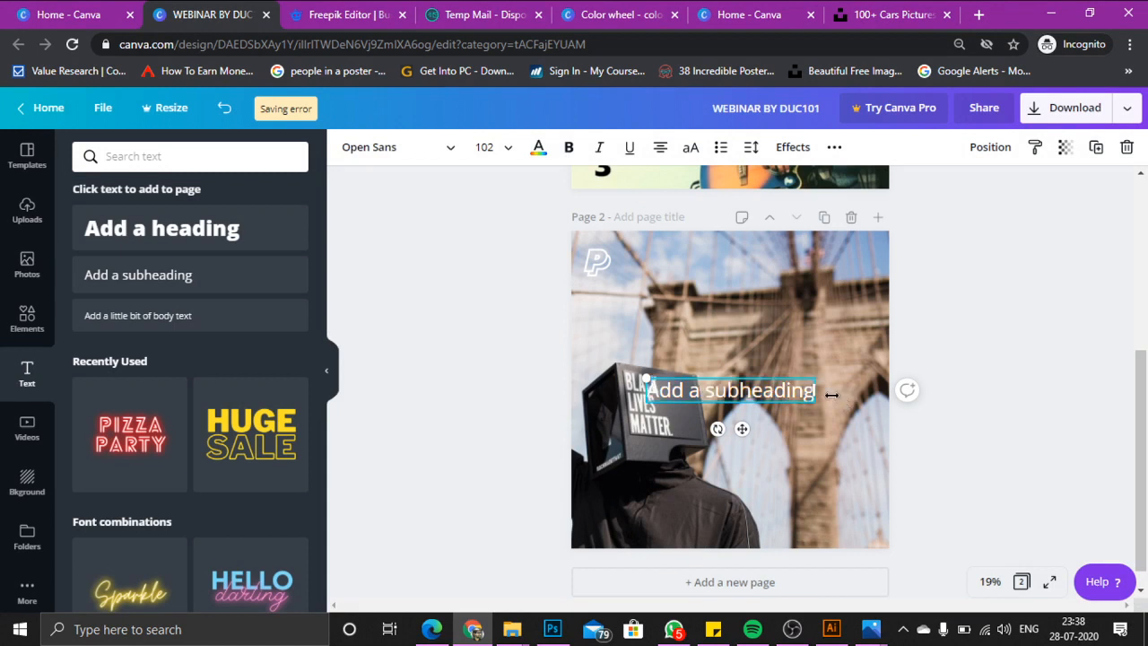
pyautogui.hotkey('ctrl', 'a')
pyautogui.write('2')
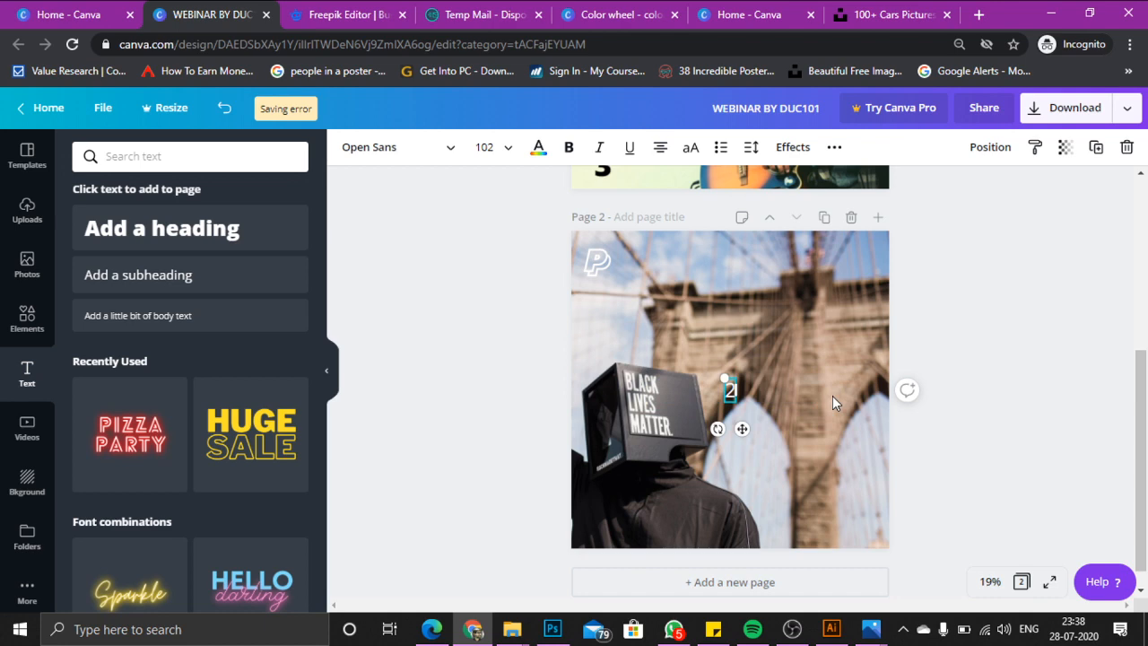
pyautogui.press('BackSpace')
pyautogui.write('@')
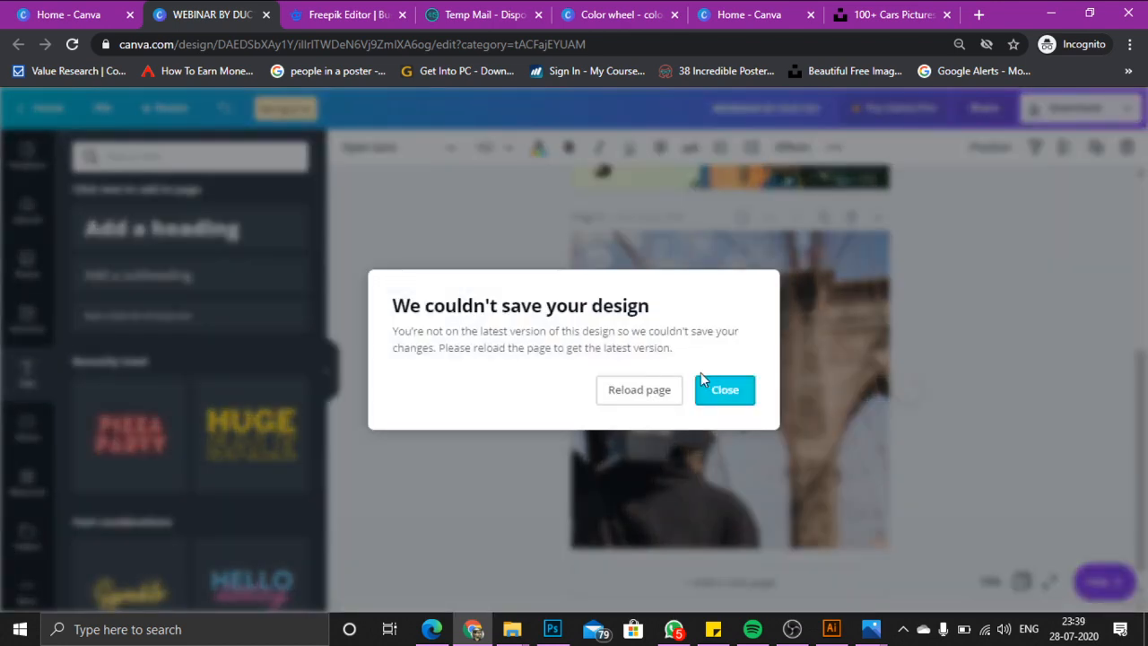
# Reload the design to clear the save error and add a blank second page after the webinar post
pyautogui.click(661, 391)
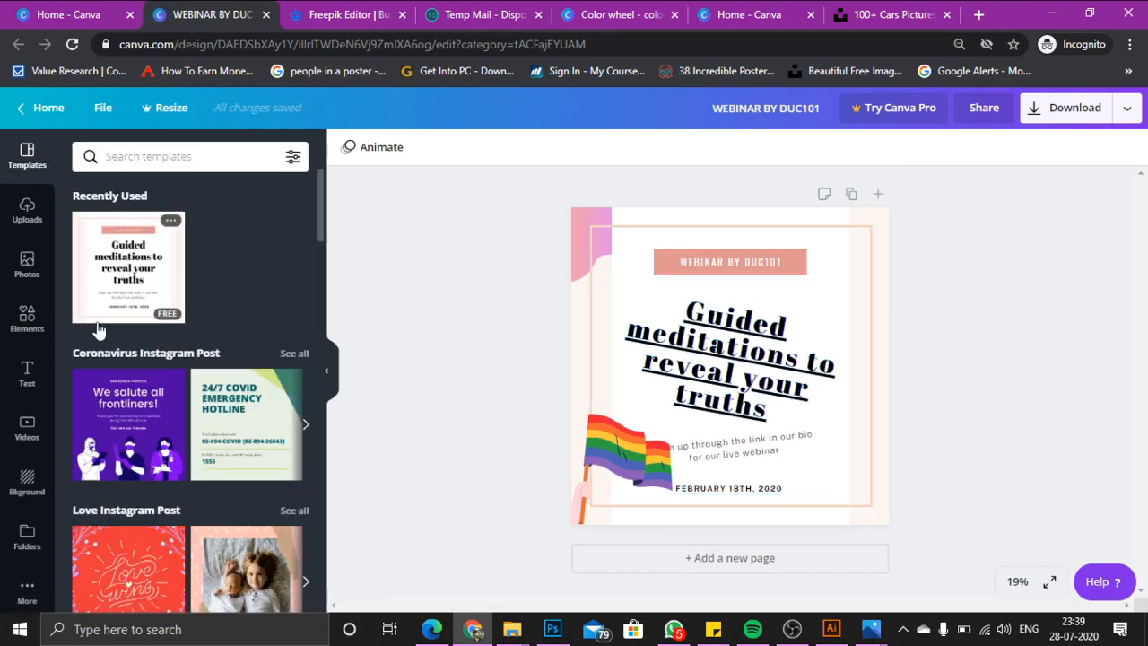
pyautogui.click(884, 195)
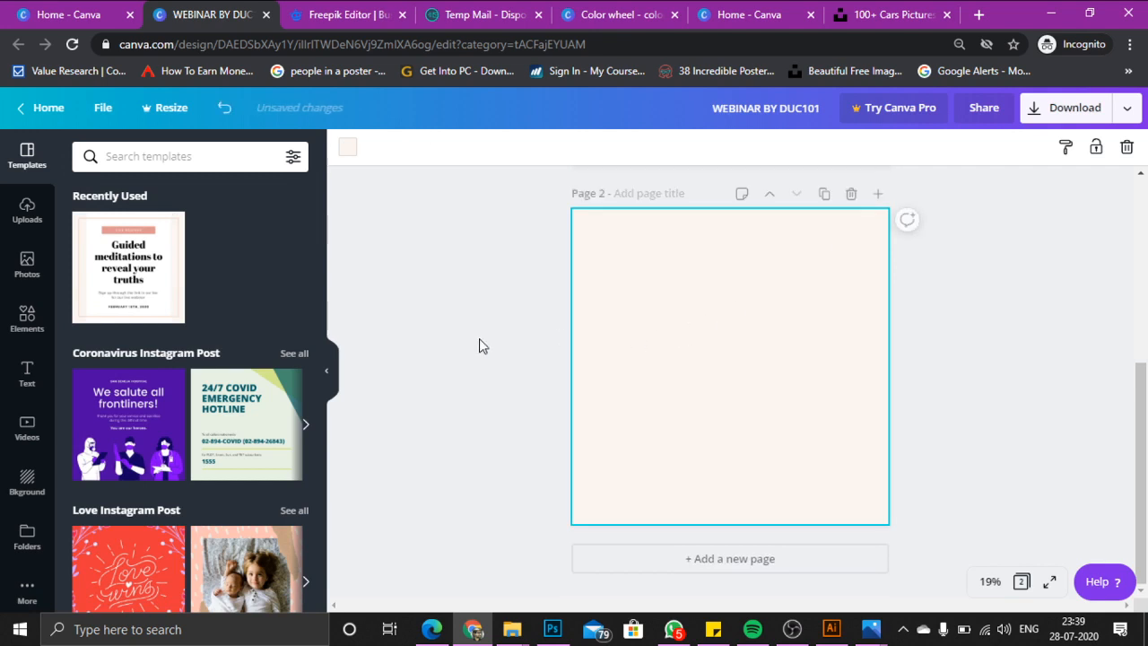
pyautogui.click(20, 321)
# Place the recently used raised-fist Black Lives Matter photo on page 2 and enlarge it to cover the page
pyautogui.click(27, 262)
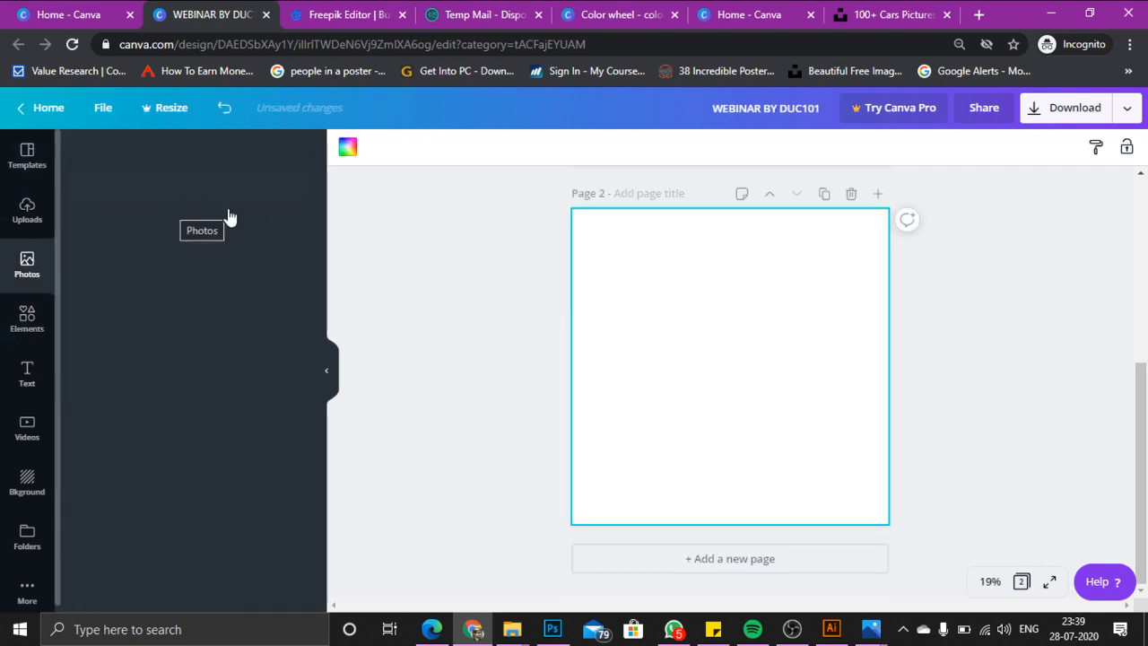
pyautogui.scroll(-5, 220, 351)
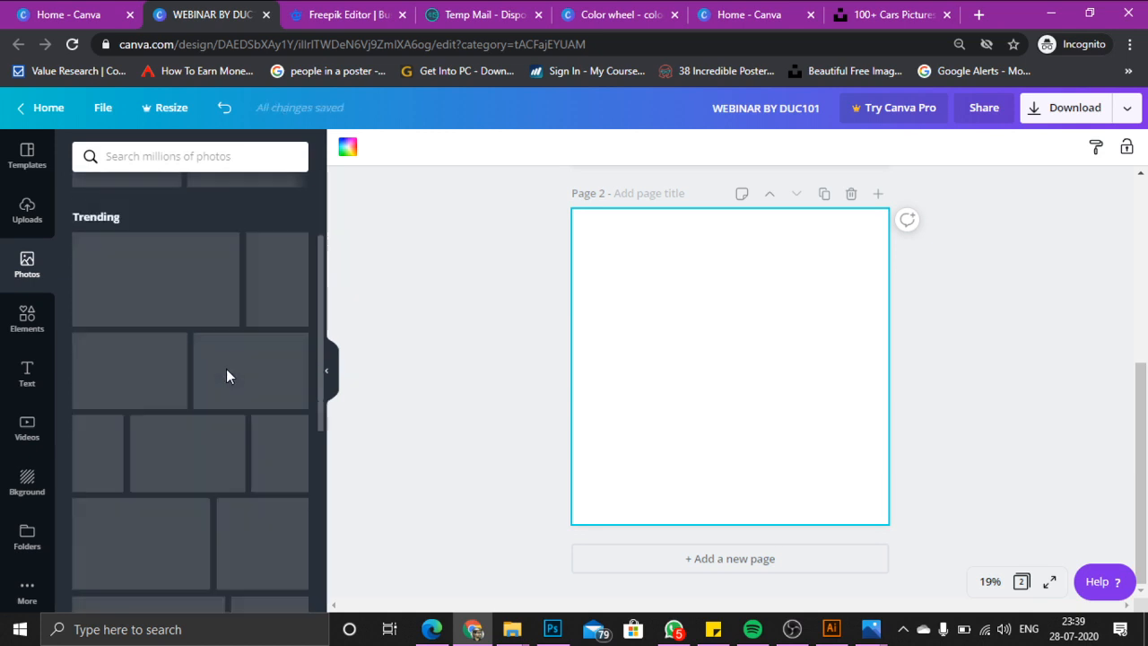
pyautogui.scroll(-3, 228, 377)
pyautogui.scroll(10, 225, 368)
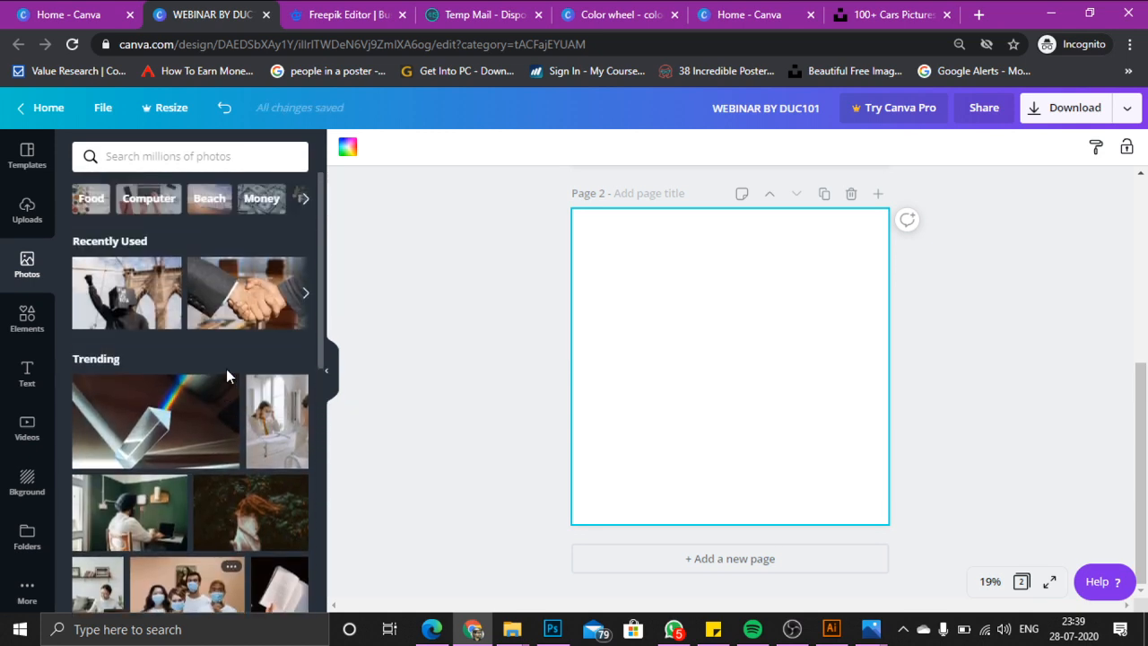
pyautogui.click(116, 321)
pyautogui.moveTo(747, 381); pyautogui.dragTo(695, 306)
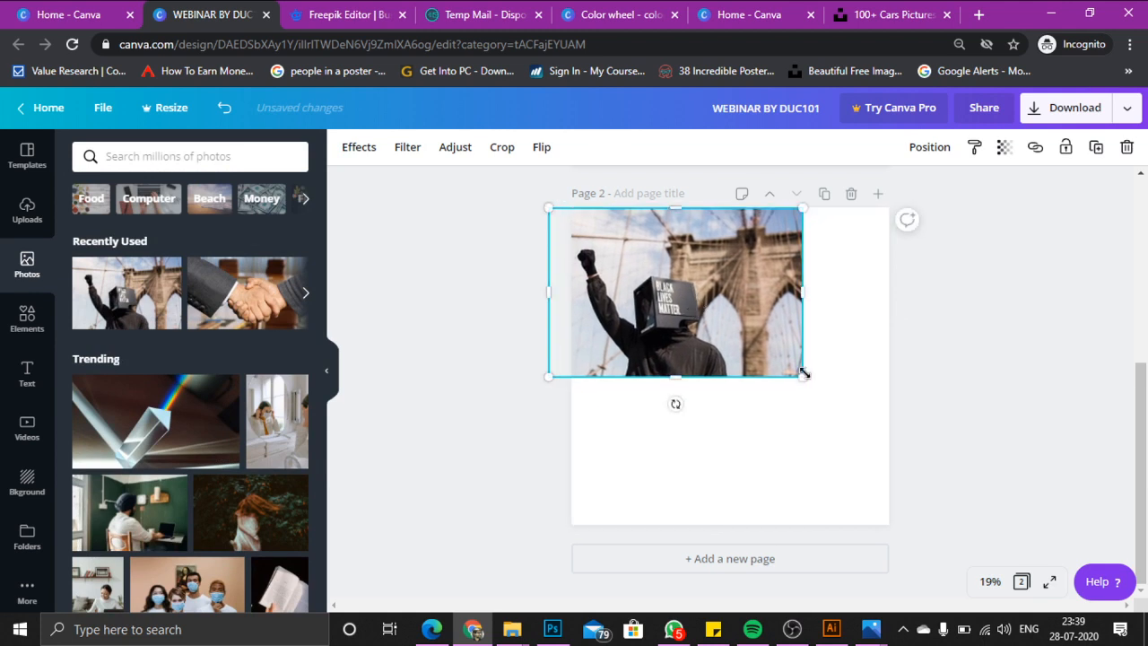
pyautogui.moveTo(802, 377); pyautogui.dragTo(1037, 532)
# Shift the photo left within its crop so the Black Lives Matter box sits near the page centre
pyautogui.doubleClick(807, 334)
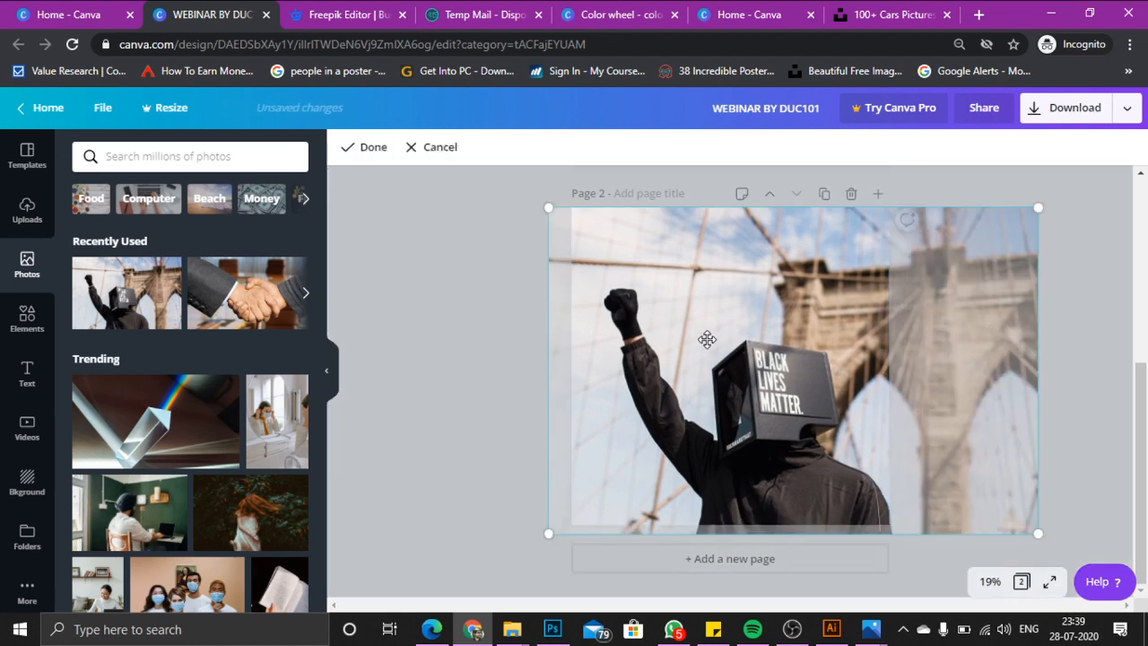
pyautogui.moveTo(707, 339); pyautogui.dragTo(625, 321)
pyautogui.click(415, 267)
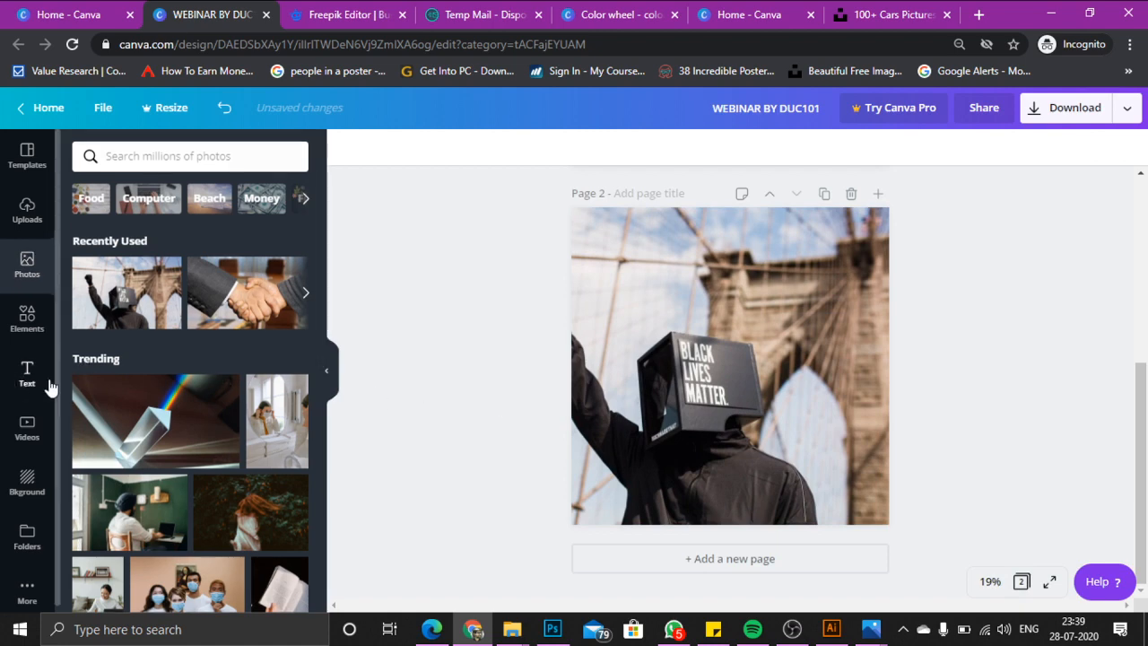
# Add the recently used outlined P logo to the upper-left area of page 2 and recolour it white
pyautogui.click(22, 381)
pyautogui.click(26, 315)
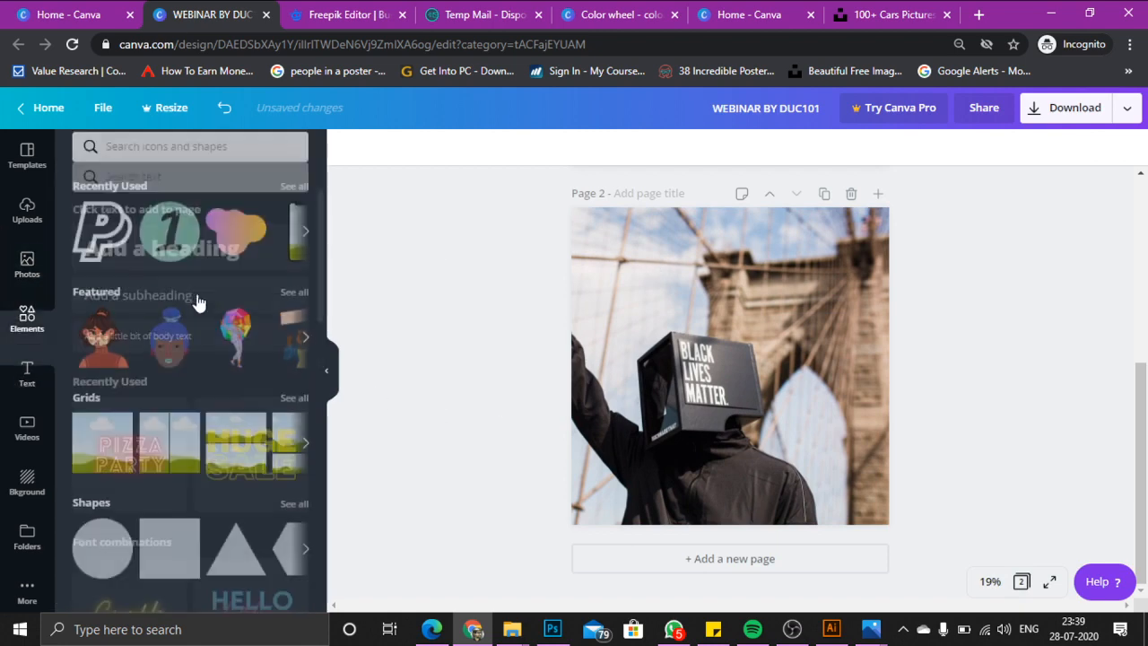
pyautogui.click(102, 240)
pyautogui.moveTo(710, 355); pyautogui.dragTo(620, 274)
pyautogui.click(347, 147)
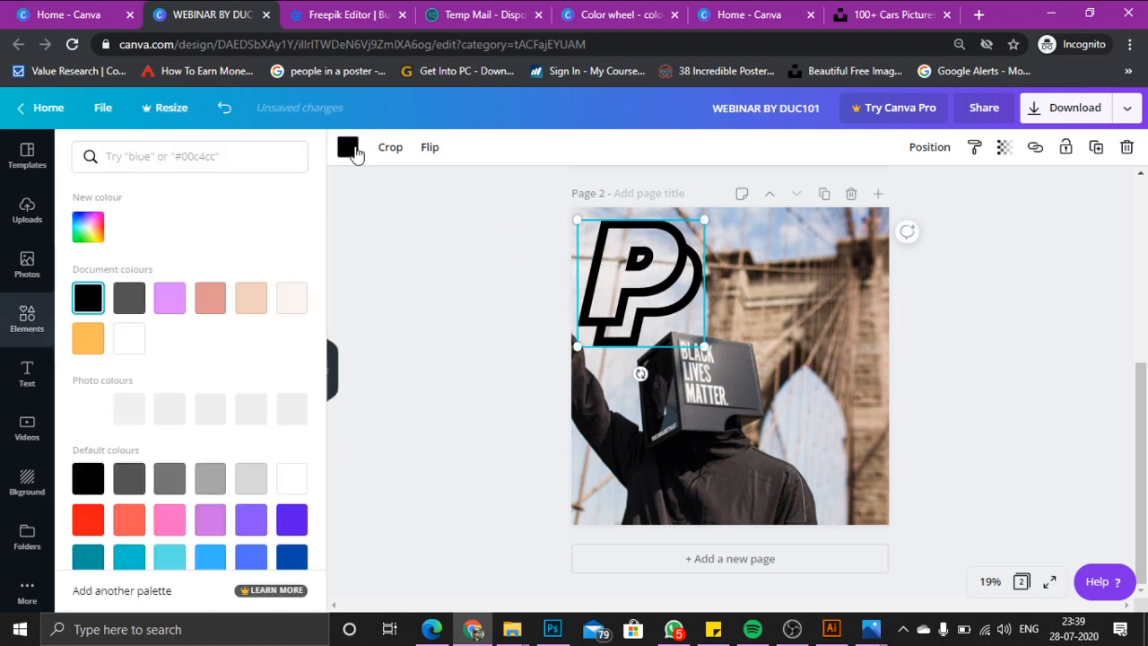
pyautogui.click(134, 338)
# Shrink the white P logo and position it in the top-left corner of the photo
pyautogui.click(620, 331)
pyautogui.moveTo(704, 347); pyautogui.dragTo(612, 307)
pyautogui.click(520, 313)
pyautogui.moveTo(600, 233)
pyautogui.mouseDown()
pyautogui.moveTo(615, 228)
pyautogui.moveTo(596, 226)
pyautogui.mouseUp()
pyautogui.click(490, 234)
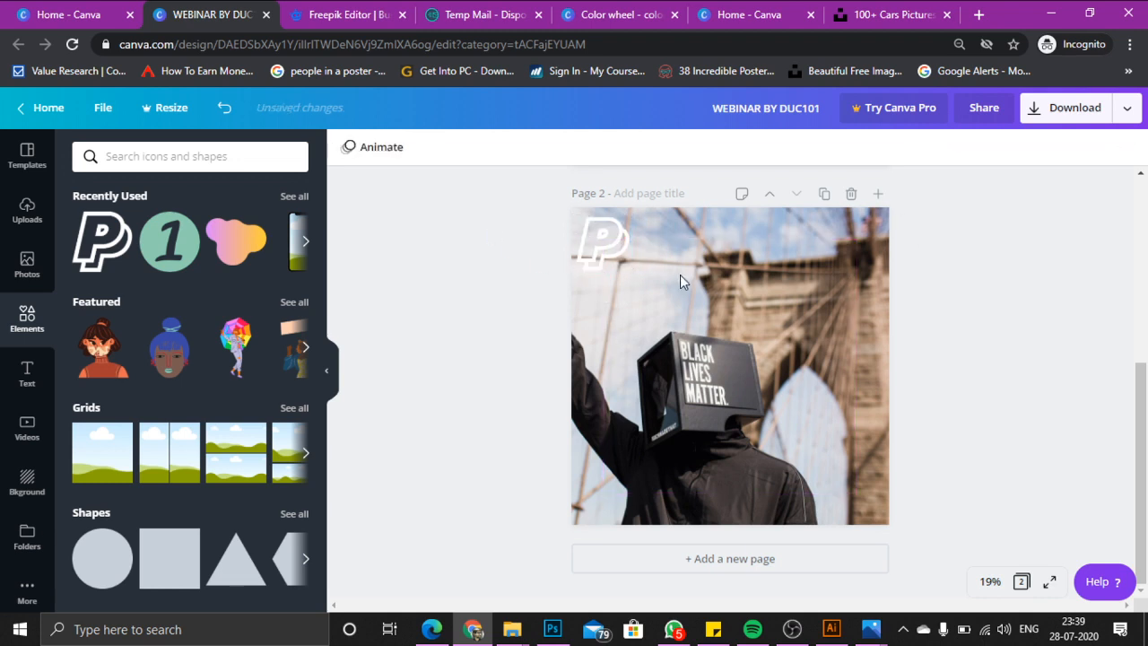
# Try the Rise page animation on page 2 and set the animation back to None
pyautogui.click(372, 148)
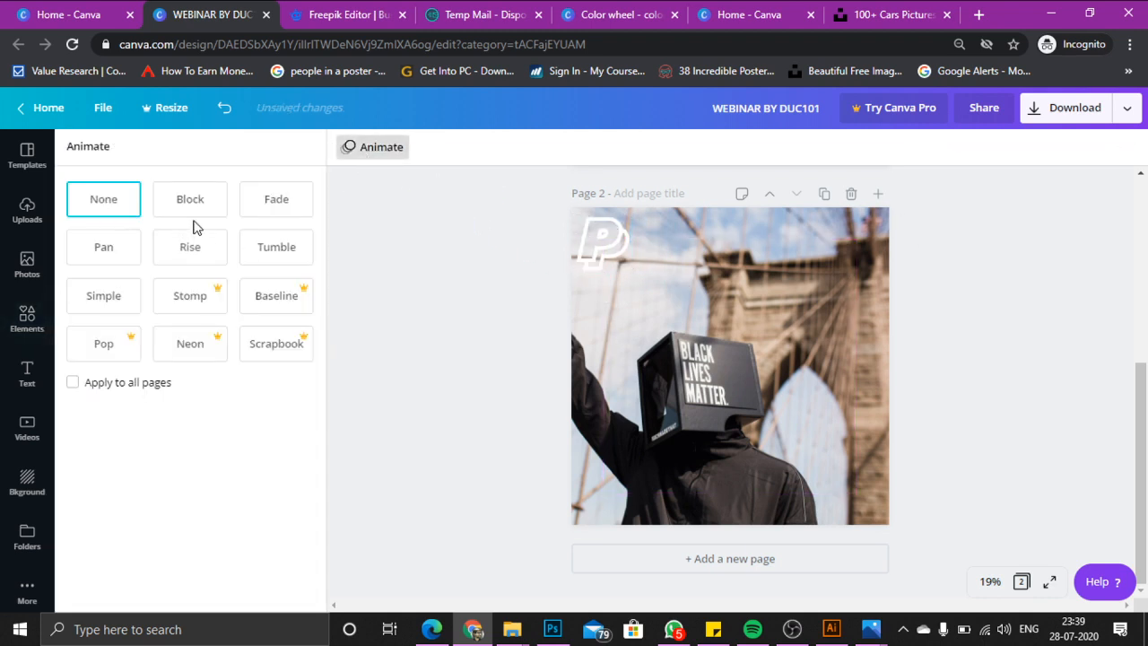
pyautogui.click(189, 246)
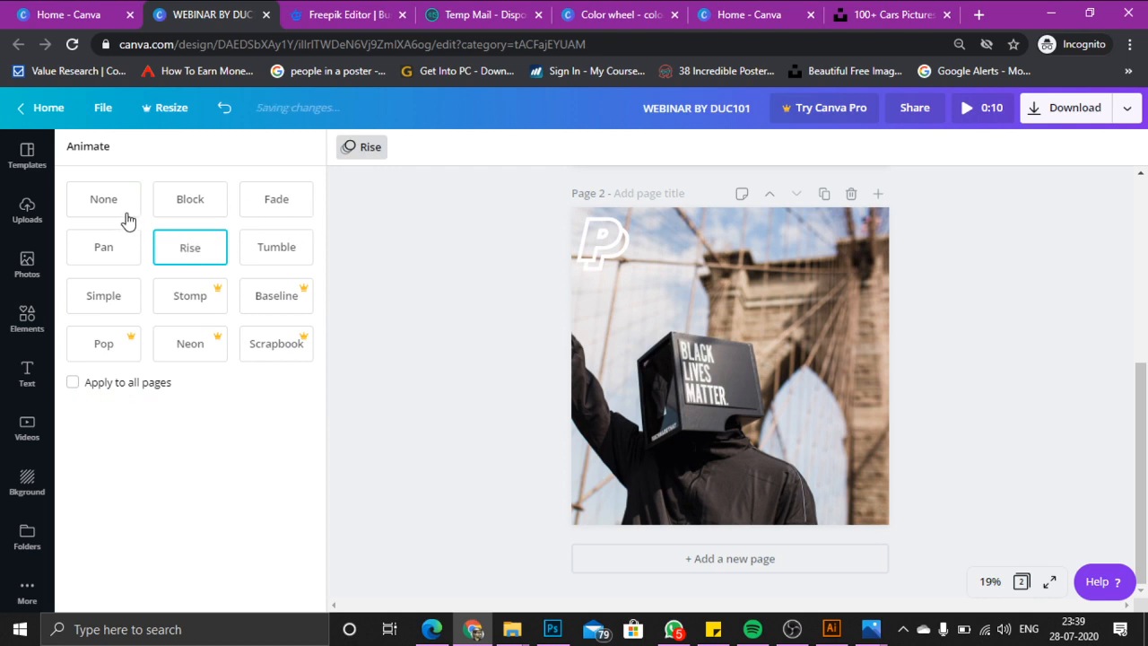
pyautogui.click(128, 221)
pyautogui.click(451, 227)
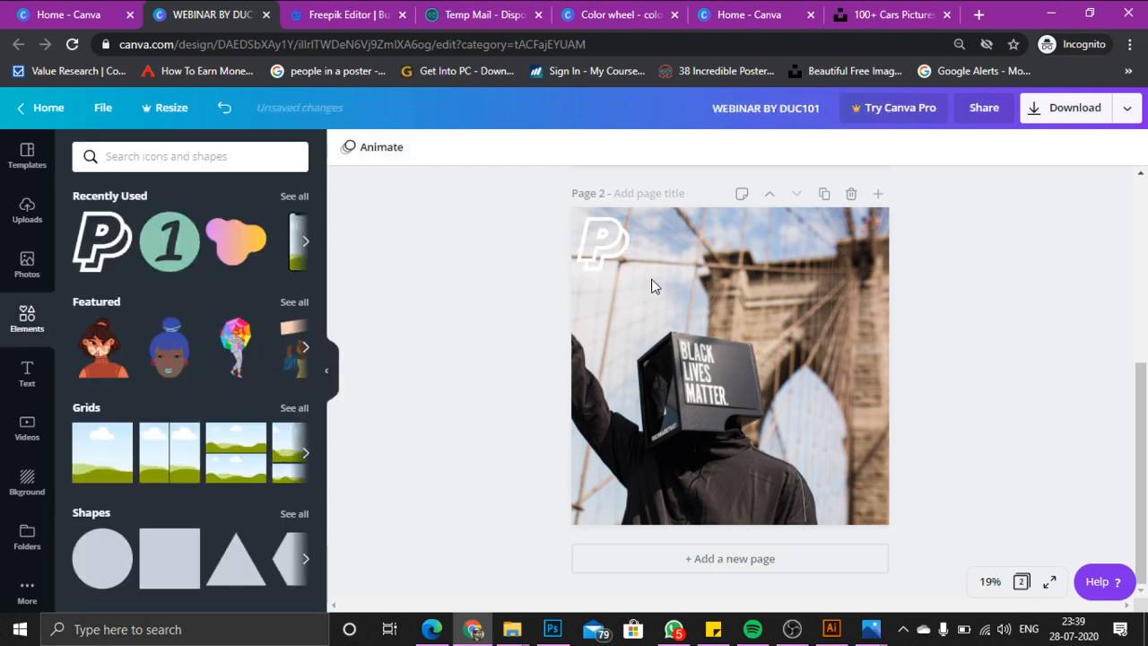
# Place the uploaded yellow "Accomplishing goals is an art" image on page 2 and delete it from the page again
pyautogui.scroll(5, 627, 269)
pyautogui.scroll(-2, 741, 332)
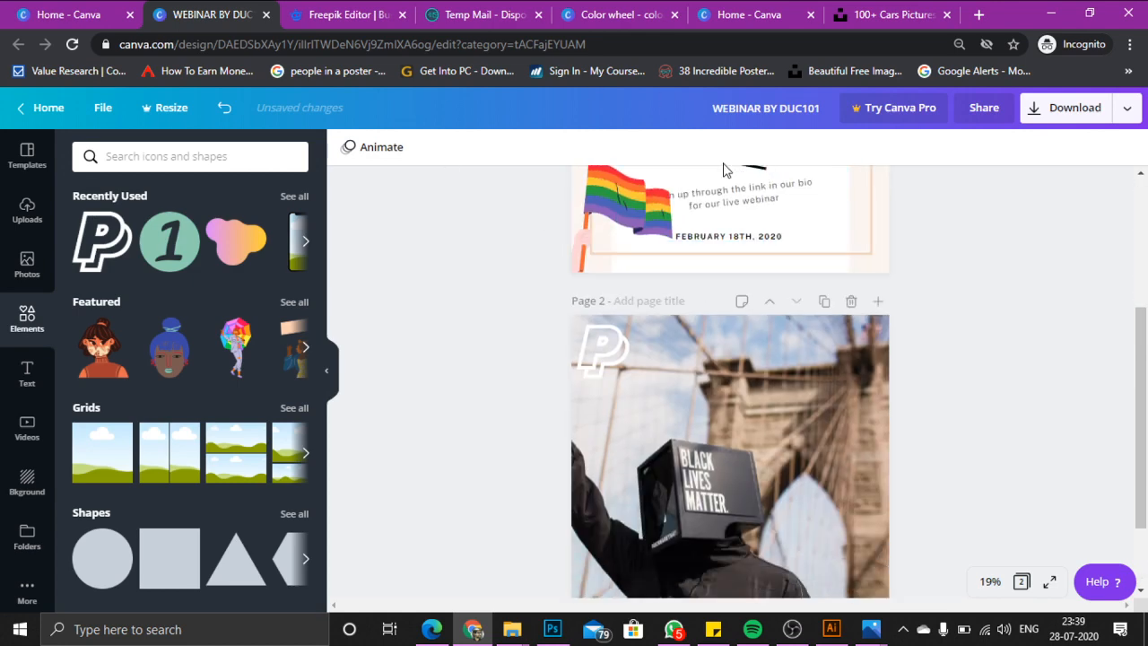
pyautogui.click(26, 269)
pyautogui.click(20, 213)
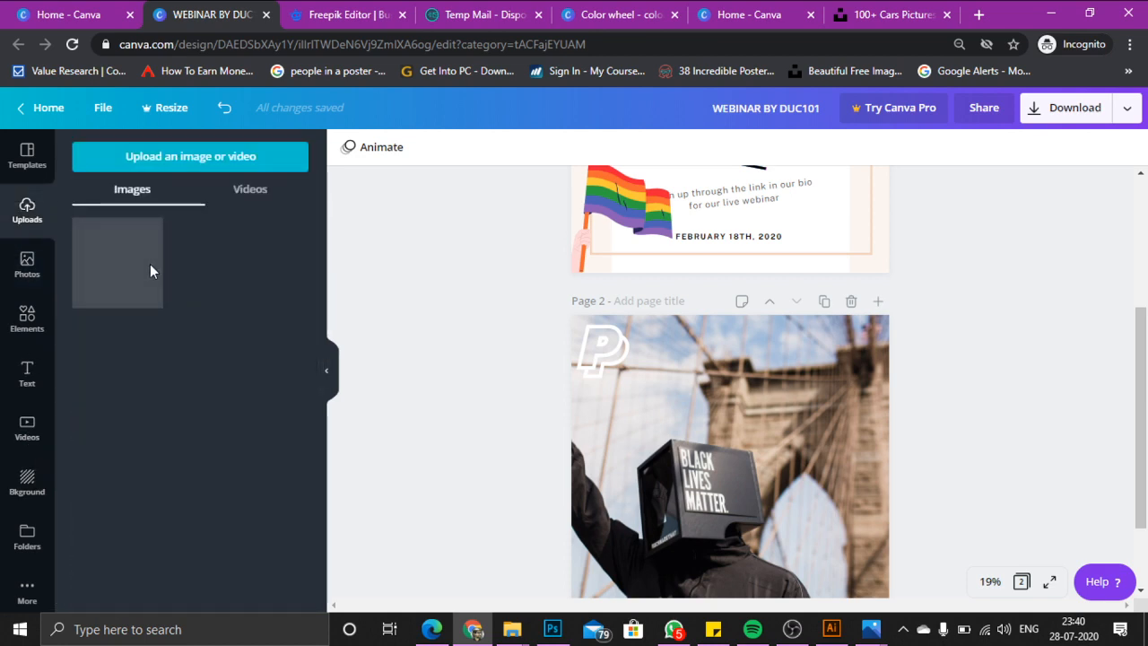
pyautogui.click(750, 474)
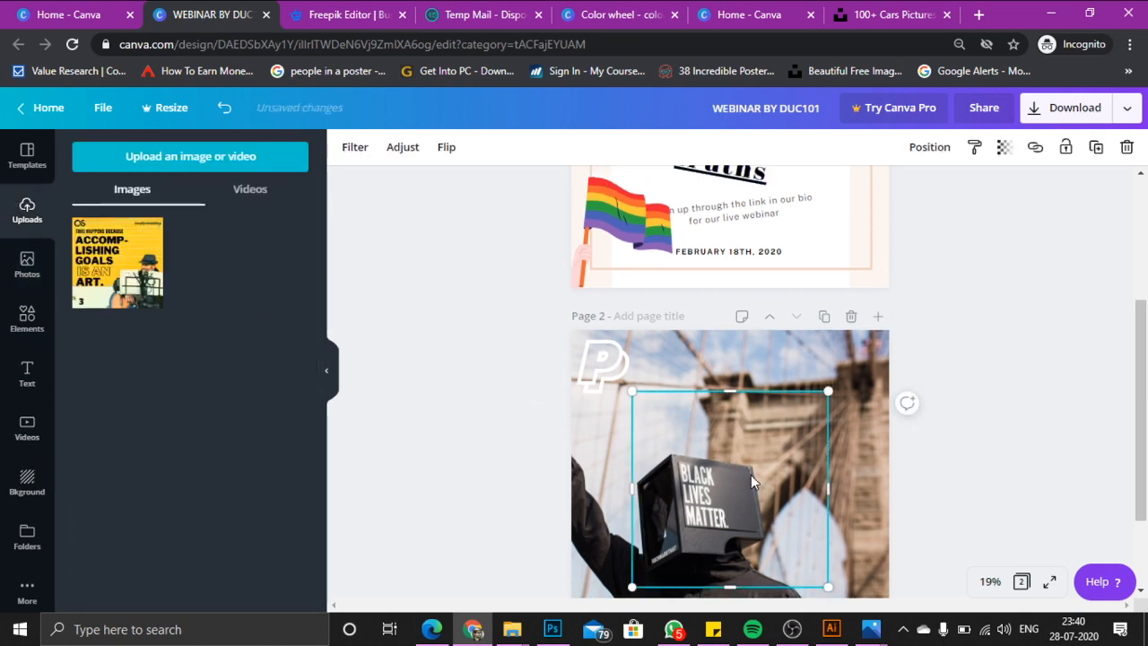
pyautogui.moveTo(735, 498); pyautogui.dragTo(704, 465)
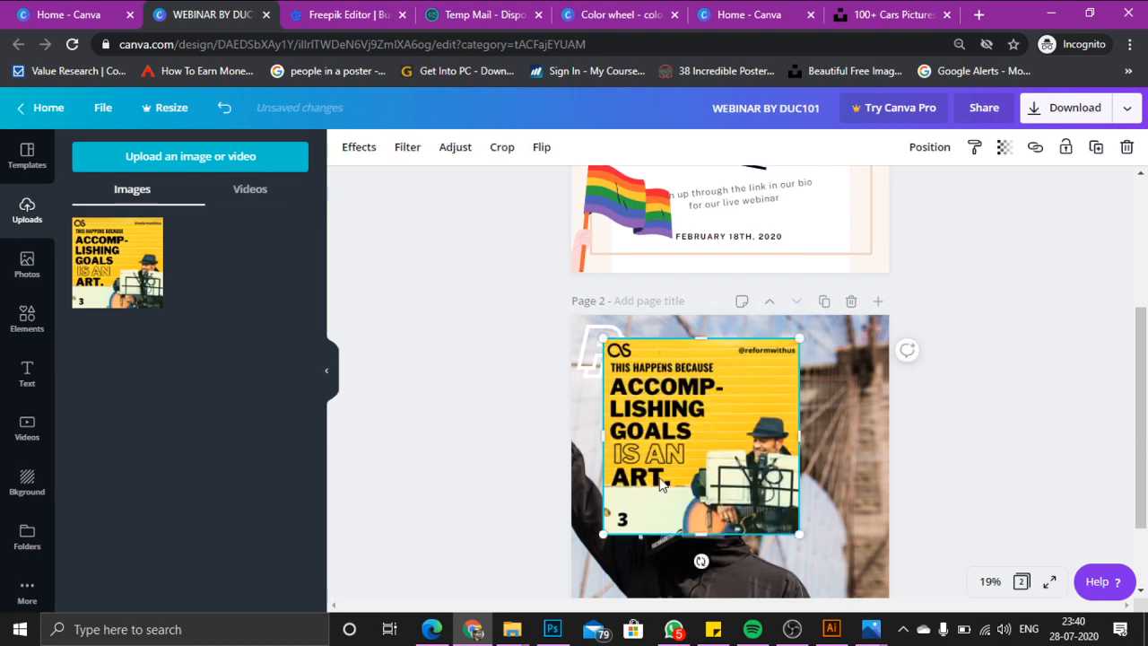
pyautogui.press('Delete')
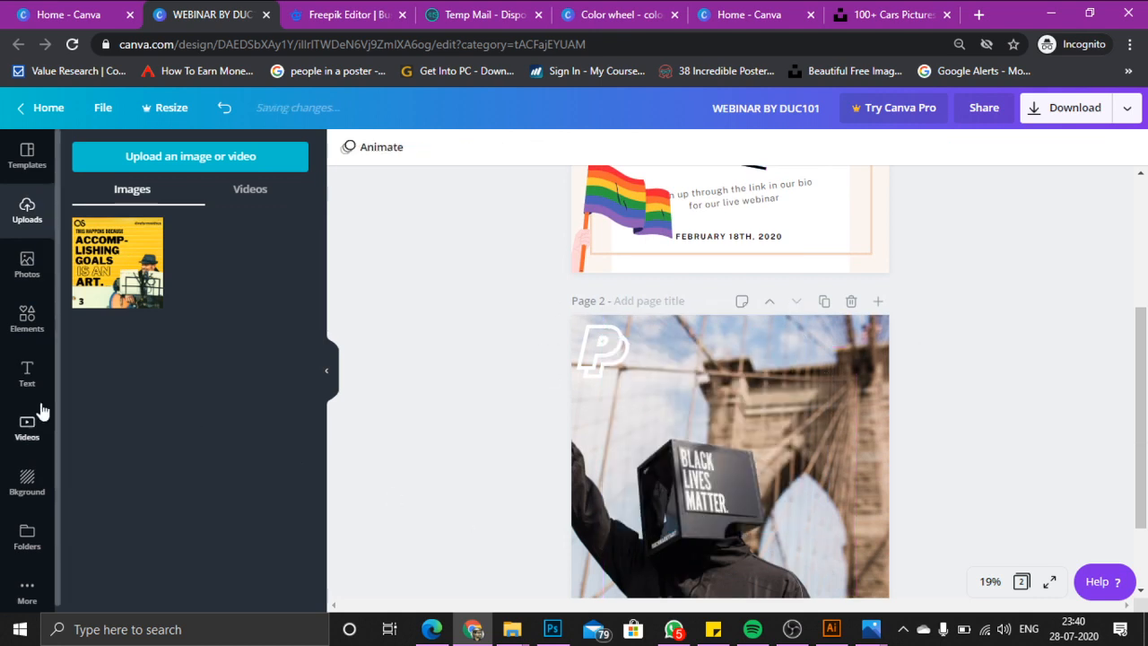
pyautogui.scroll(-2, 978, 466)
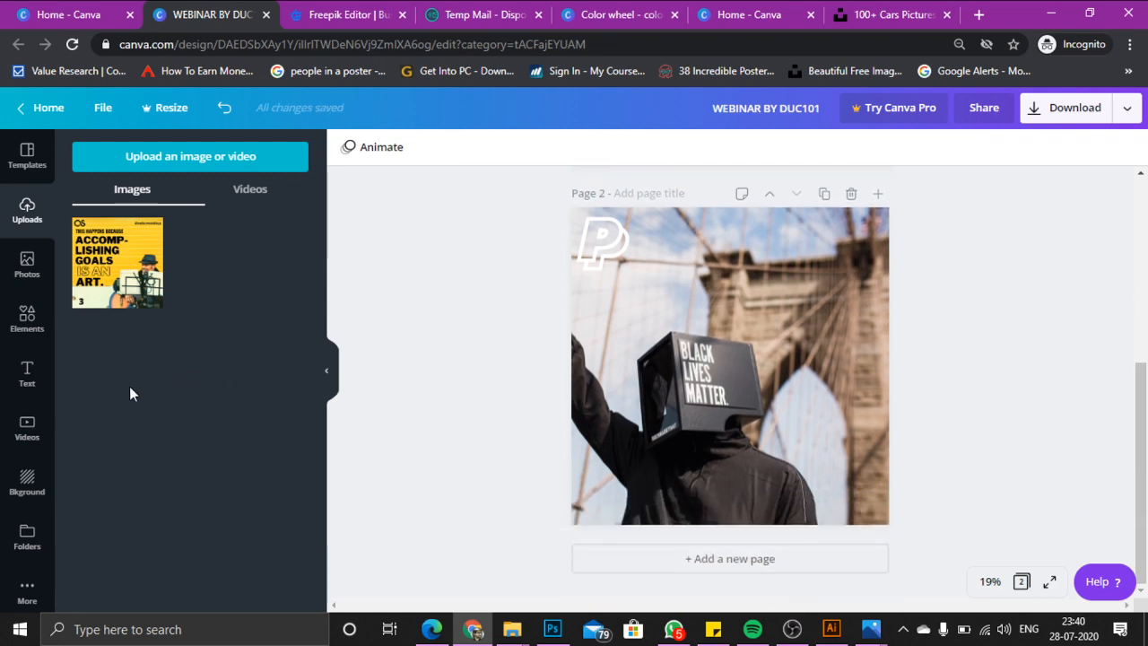
pyautogui.click(22, 384)
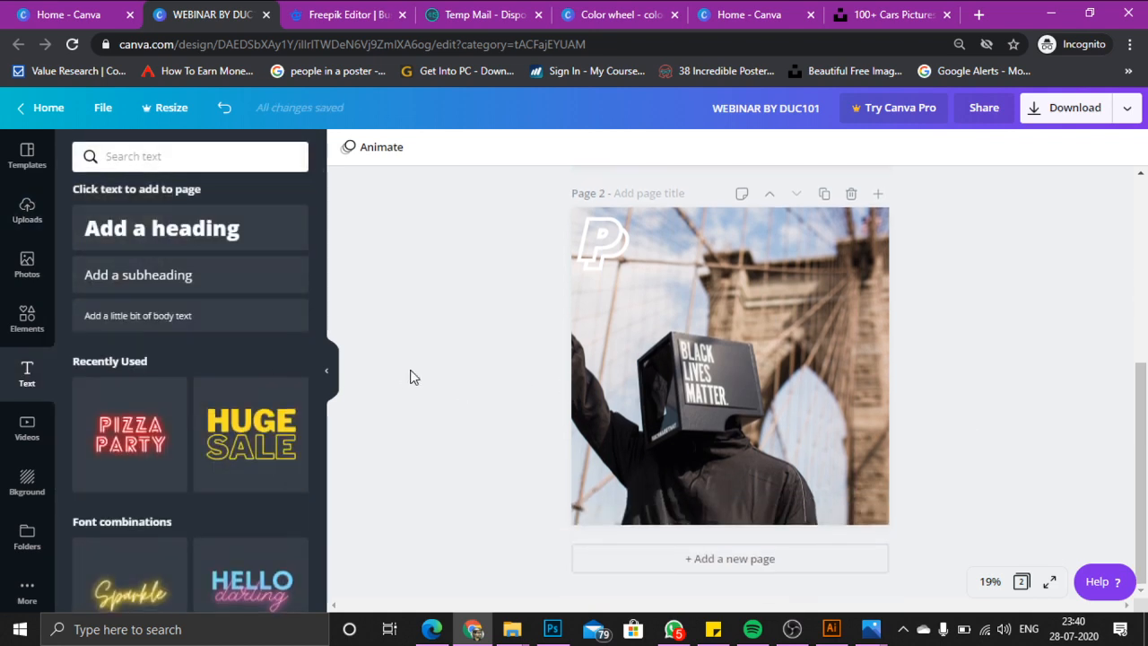
pyautogui.click(174, 275)
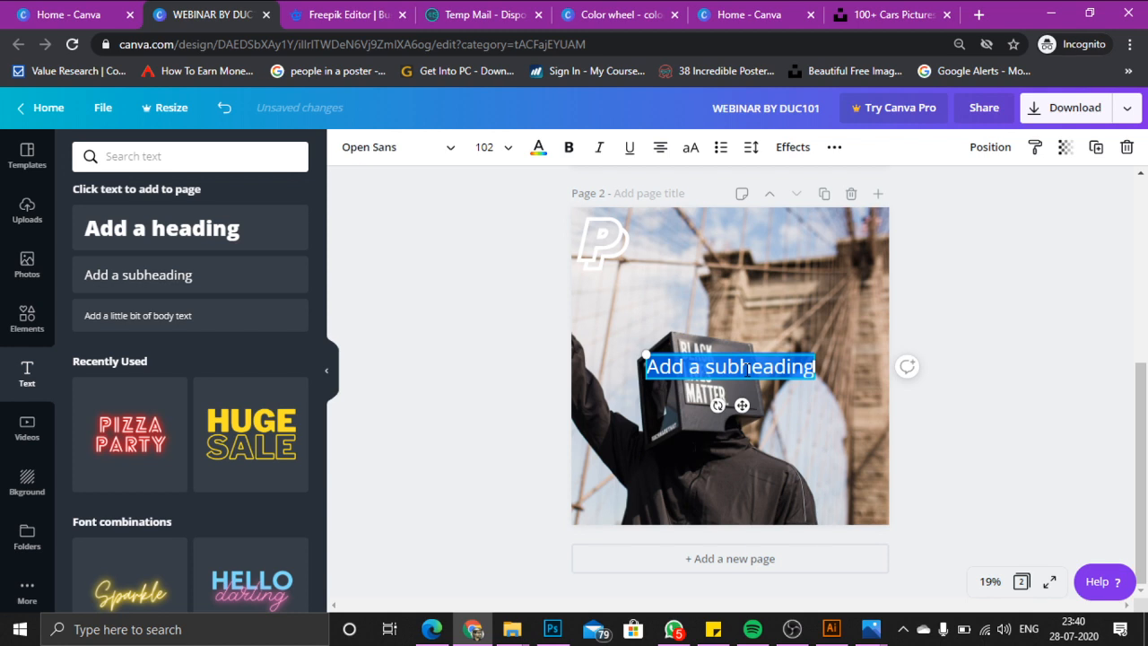
pyautogui.write('@dud')
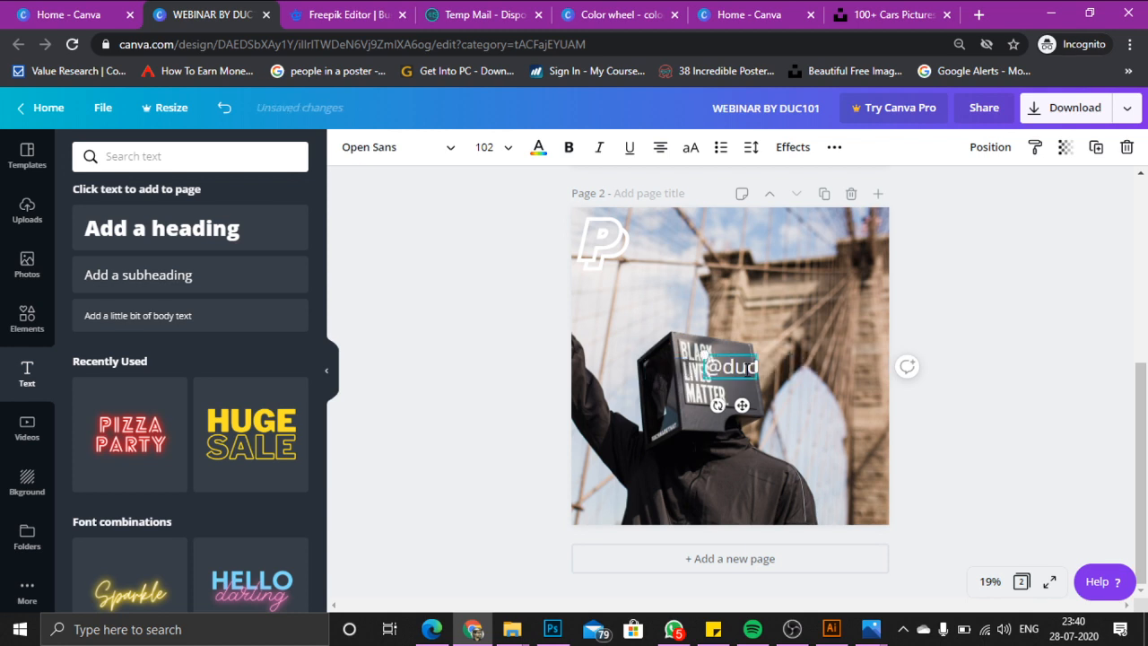
pyautogui.write('101')
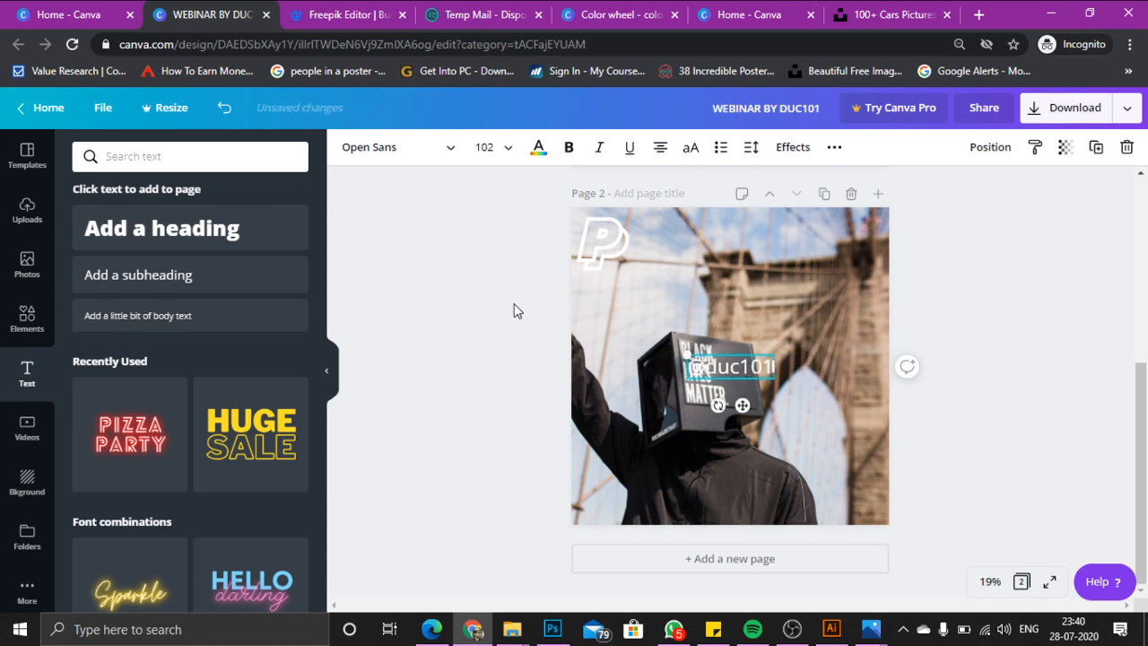
pyautogui.click(515, 309)
pyautogui.moveTo(740, 364); pyautogui.dragTo(844, 237)
pyautogui.click(902, 280)
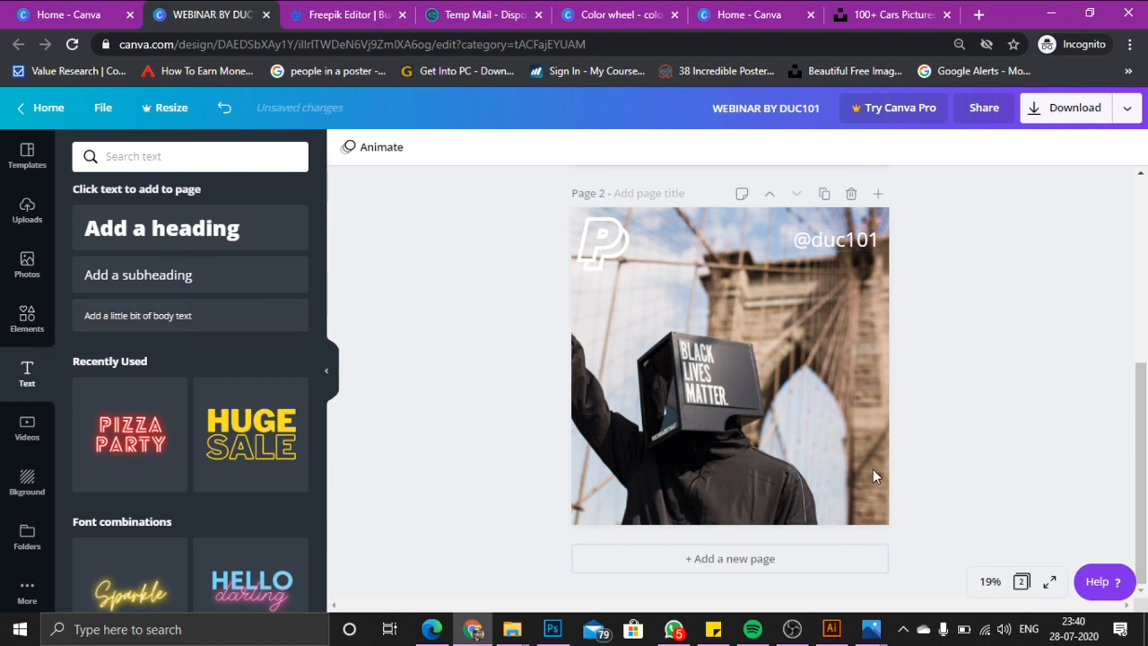
pyautogui.scroll(5, 865, 466)
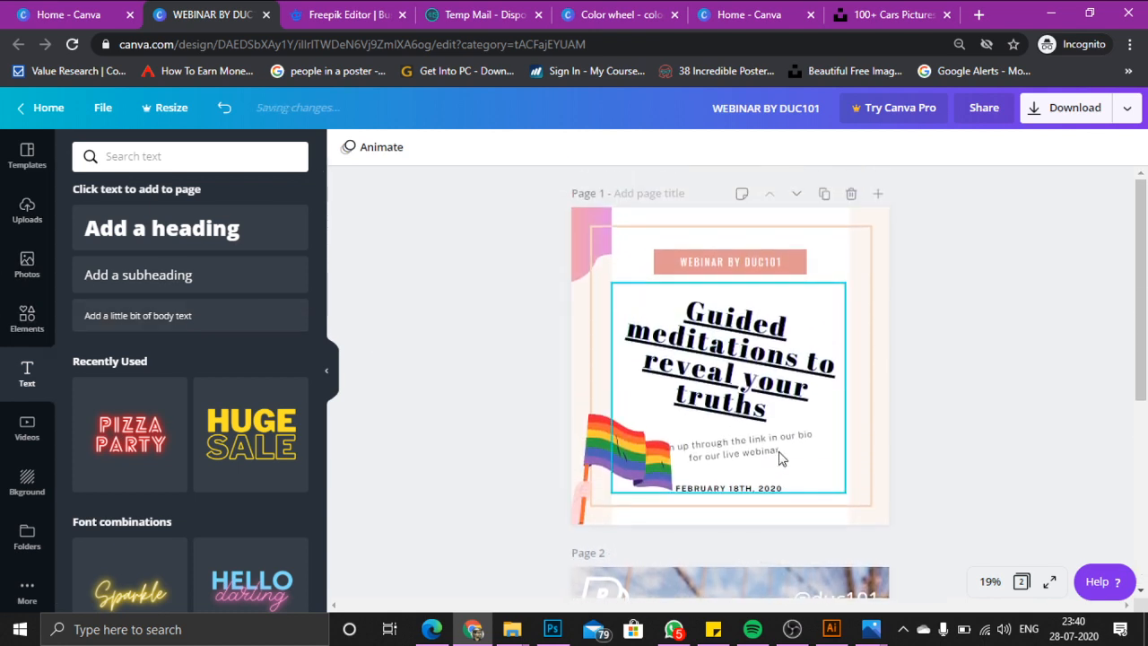
pyautogui.scroll(-5, 730, 346)
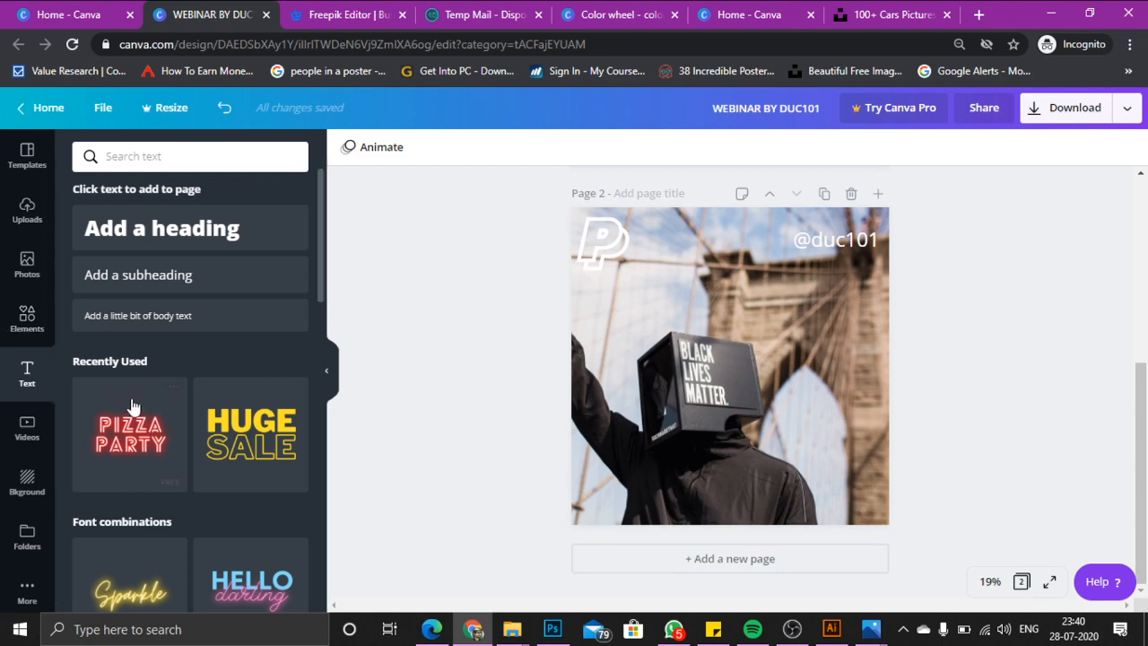
pyautogui.click(27, 316)
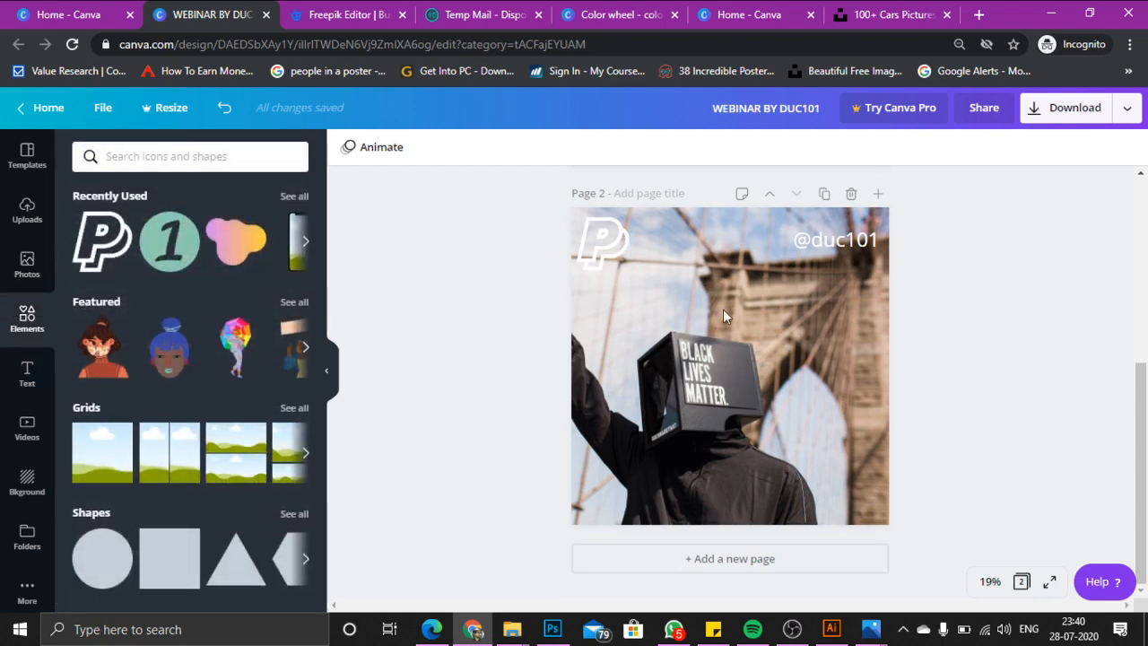
pyautogui.moveTo(822, 245)
pyautogui.mouseDown()
pyautogui.moveTo(811, 244)
pyautogui.moveTo(827, 244)
pyautogui.mouseUp()
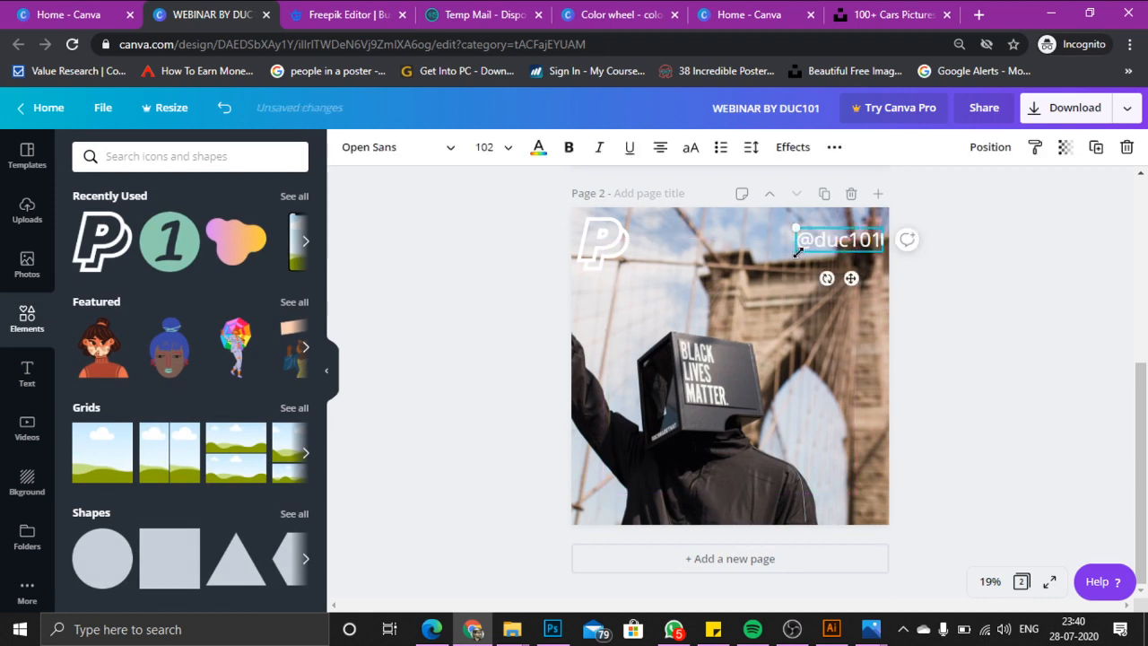
pyautogui.click(492, 235)
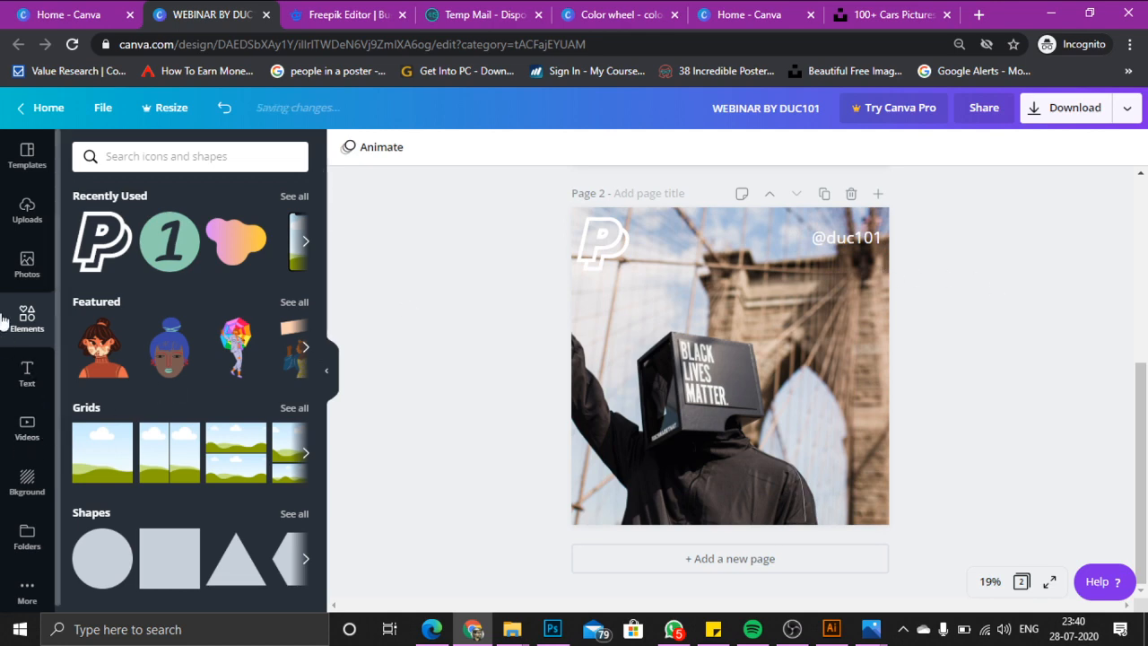
pyautogui.click(26, 370)
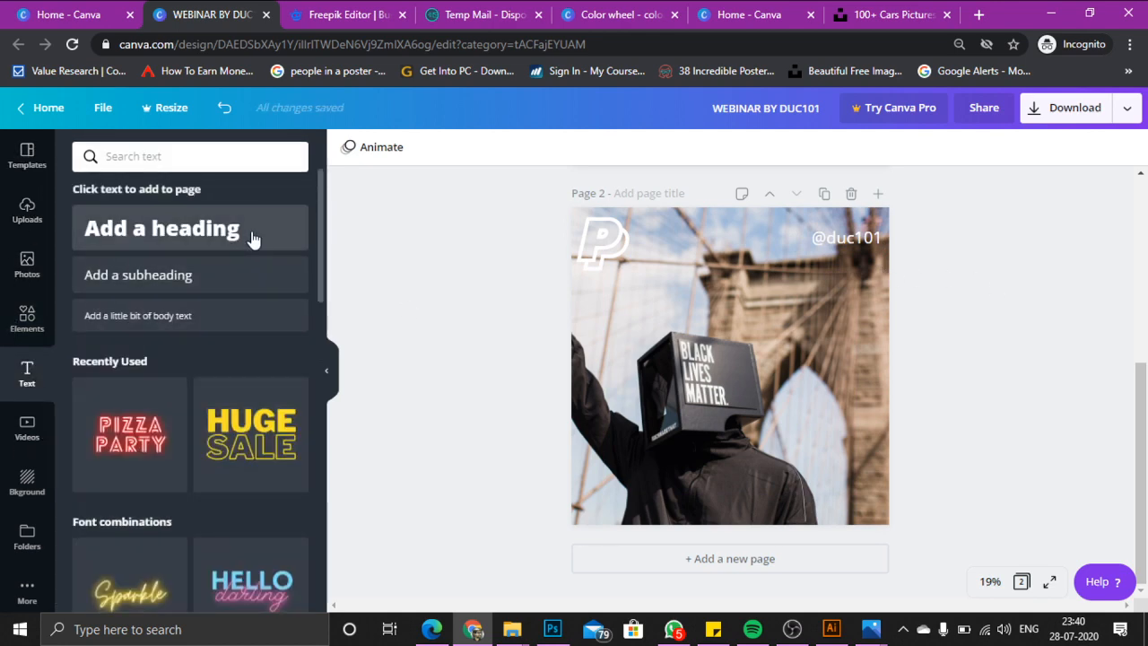
pyautogui.click(161, 228)
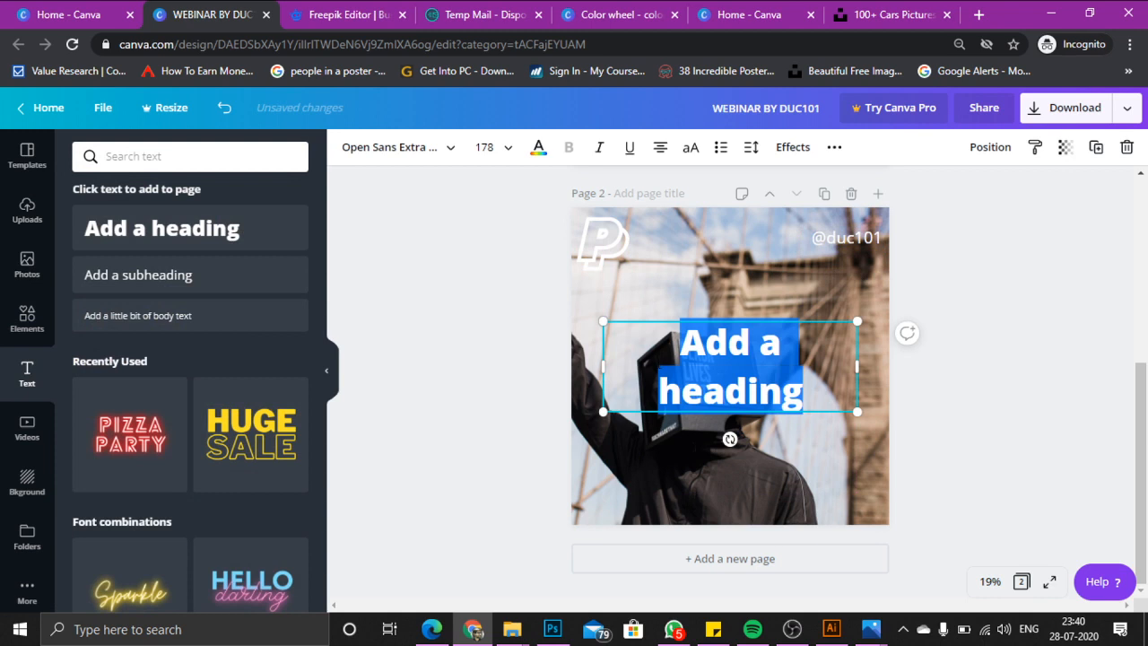
pyautogui.press('BackSpace')
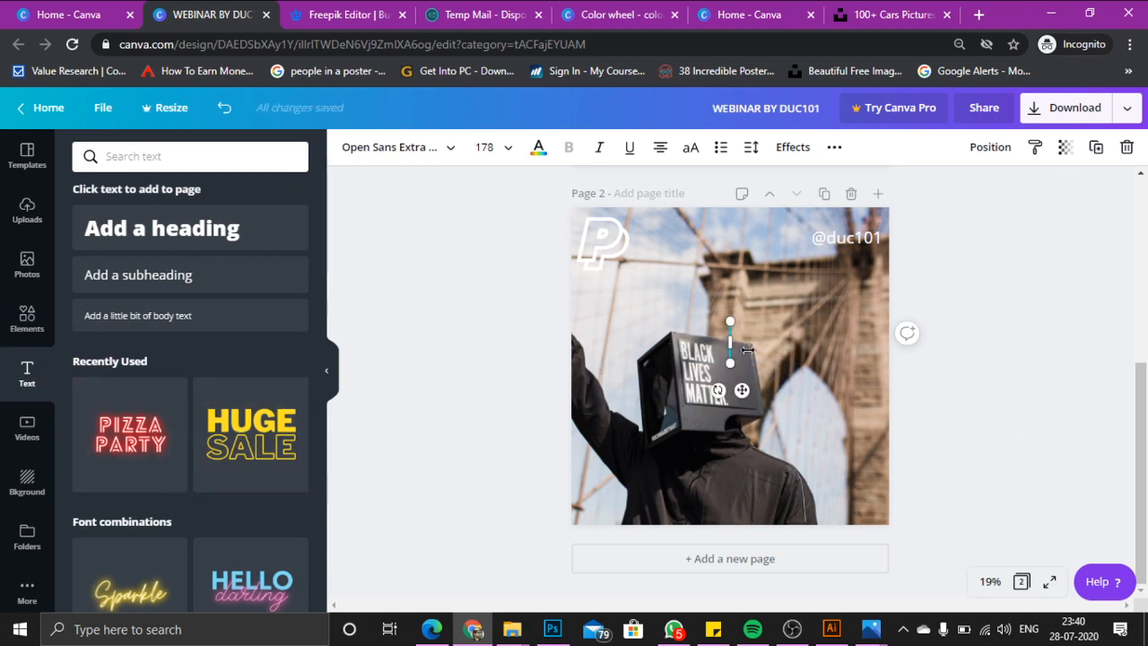
pyautogui.moveTo(832, 362); pyautogui.dragTo(656, 371)
pyautogui.click(998, 360)
pyautogui.moveTo(762, 327); pyautogui.dragTo(839, 233)
pyautogui.doubleClick(812, 276)
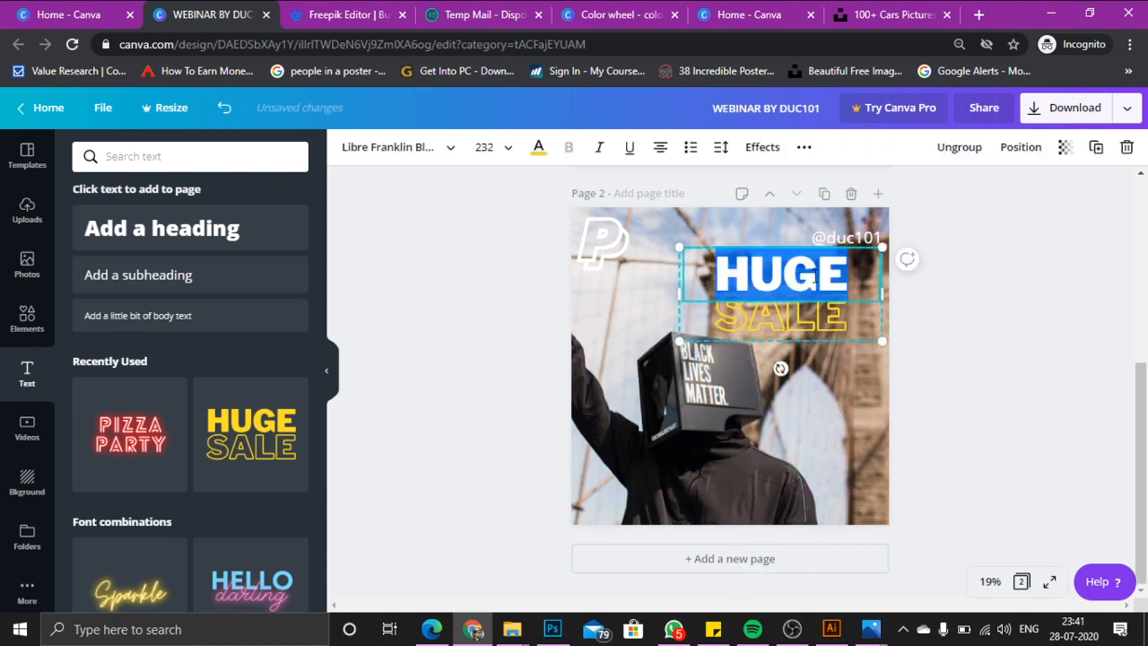
pyautogui.write('THE')
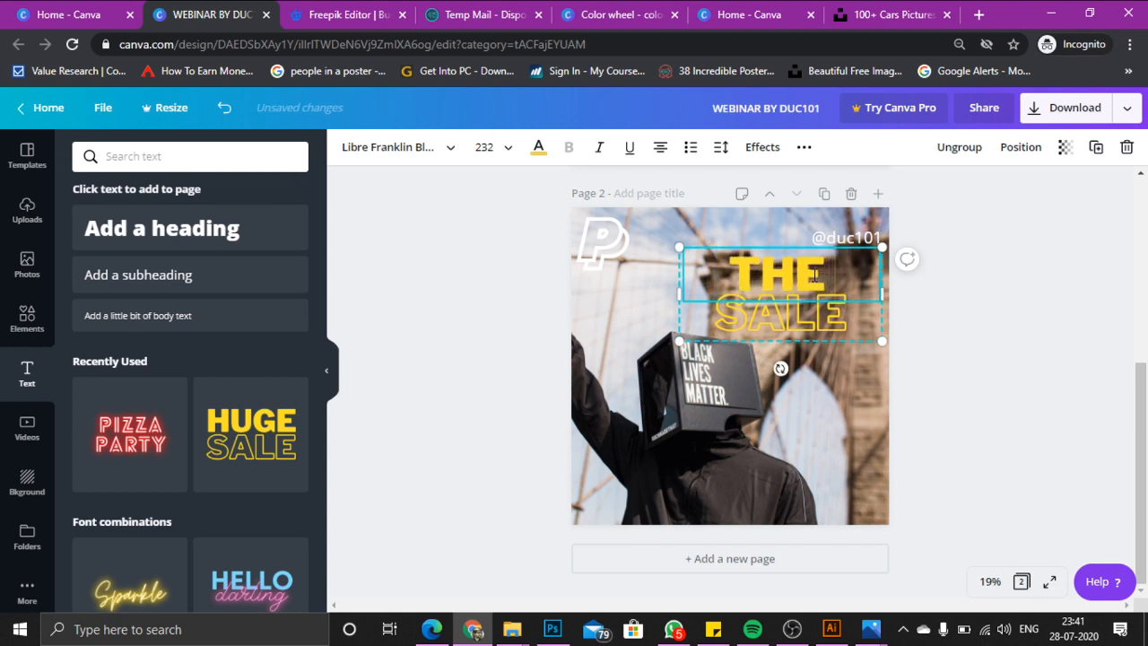
pyautogui.write(' ONLI')
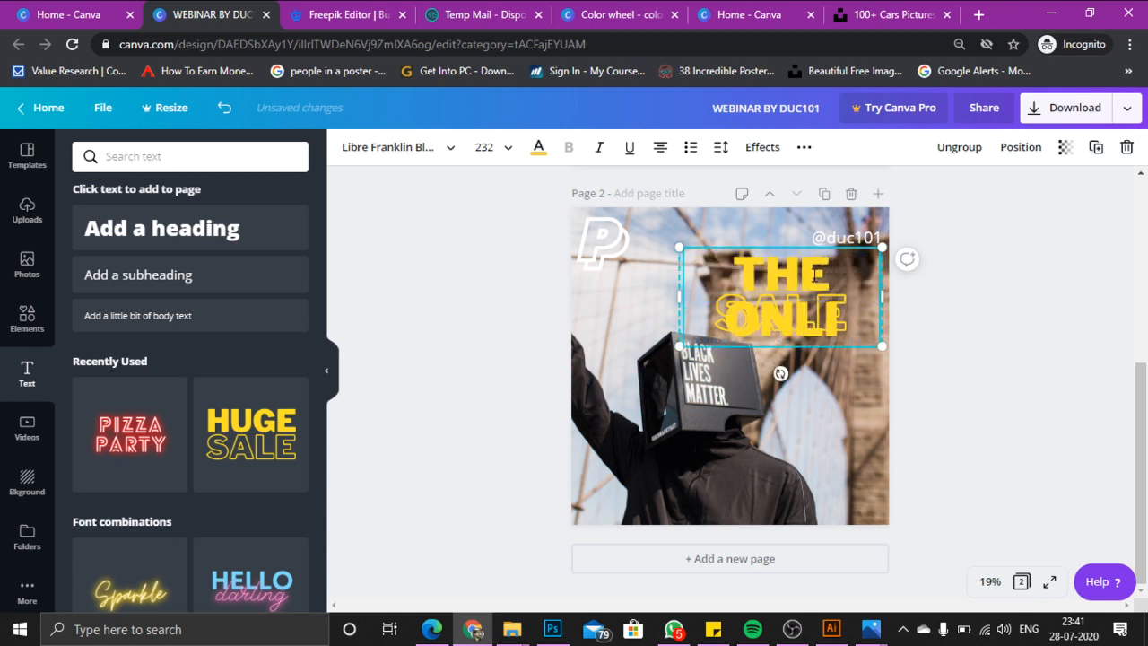
pyautogui.press('BackSpace')
pyautogui.write('Y LIVE')
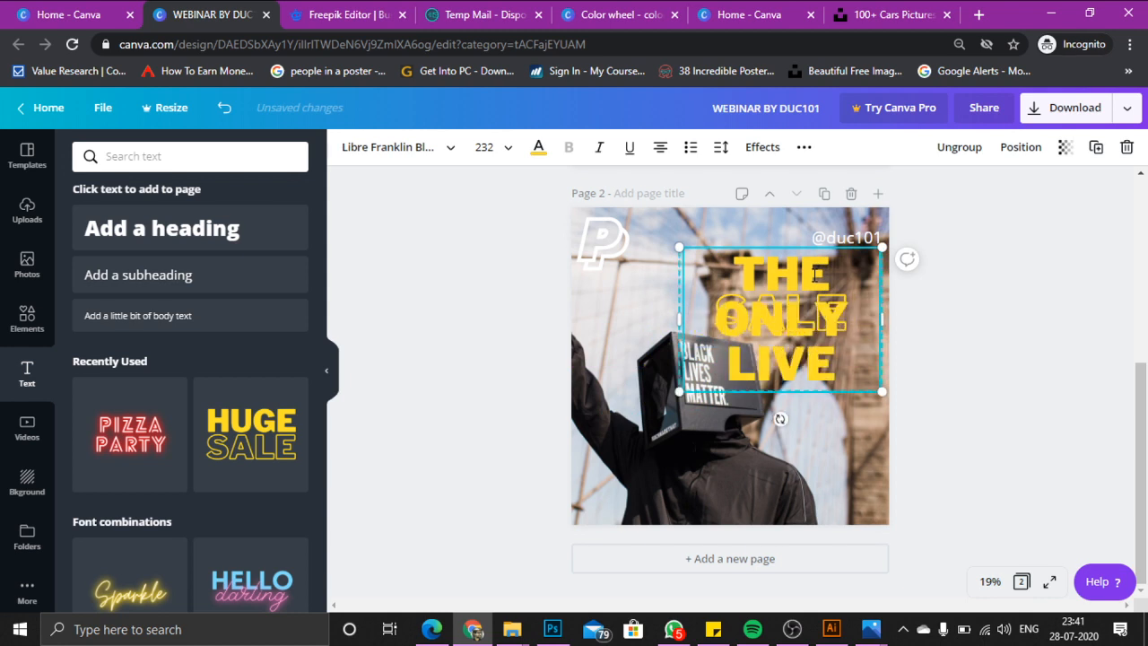
pyautogui.write('S MATTER')
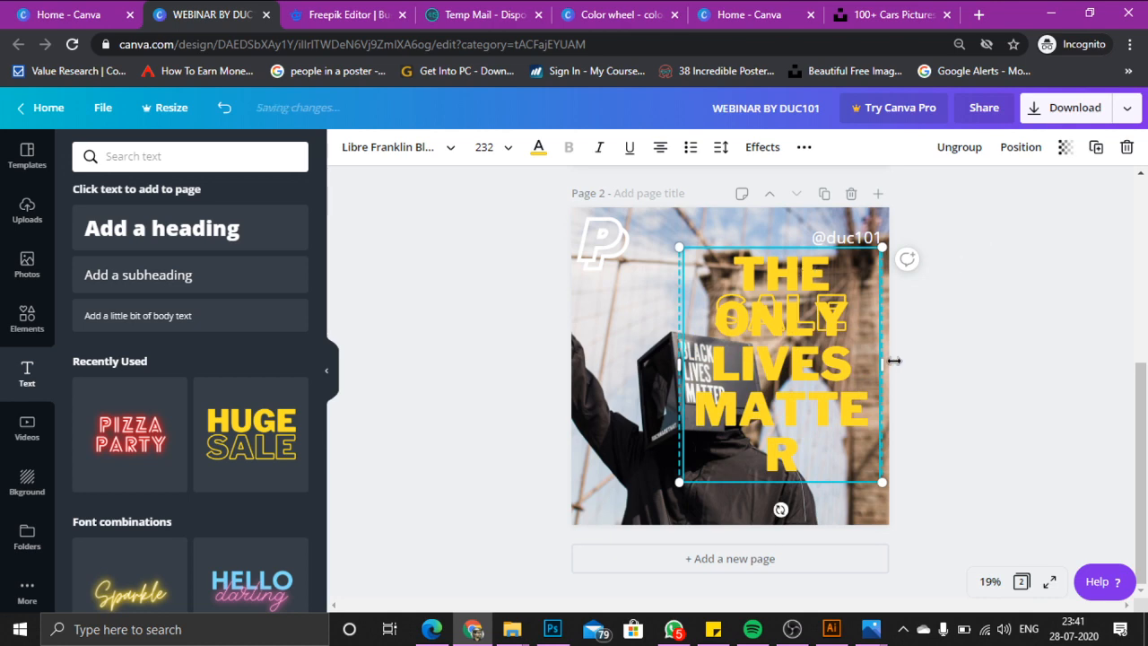
# Widen the THE ONLY LIVES MATTER text to wrap onto two lines and separate the outlined SALE line above it
pyautogui.moveTo(894, 361); pyautogui.dragTo(1107, 342)
pyautogui.click(488, 283)
pyautogui.click(879, 321)
pyautogui.click(1004, 429)
pyautogui.moveTo(880, 291); pyautogui.dragTo(726, 303)
# Replace the outlined SALE text with "DUC SUPPORT"
pyautogui.moveTo(845, 254); pyautogui.dragTo(662, 261)
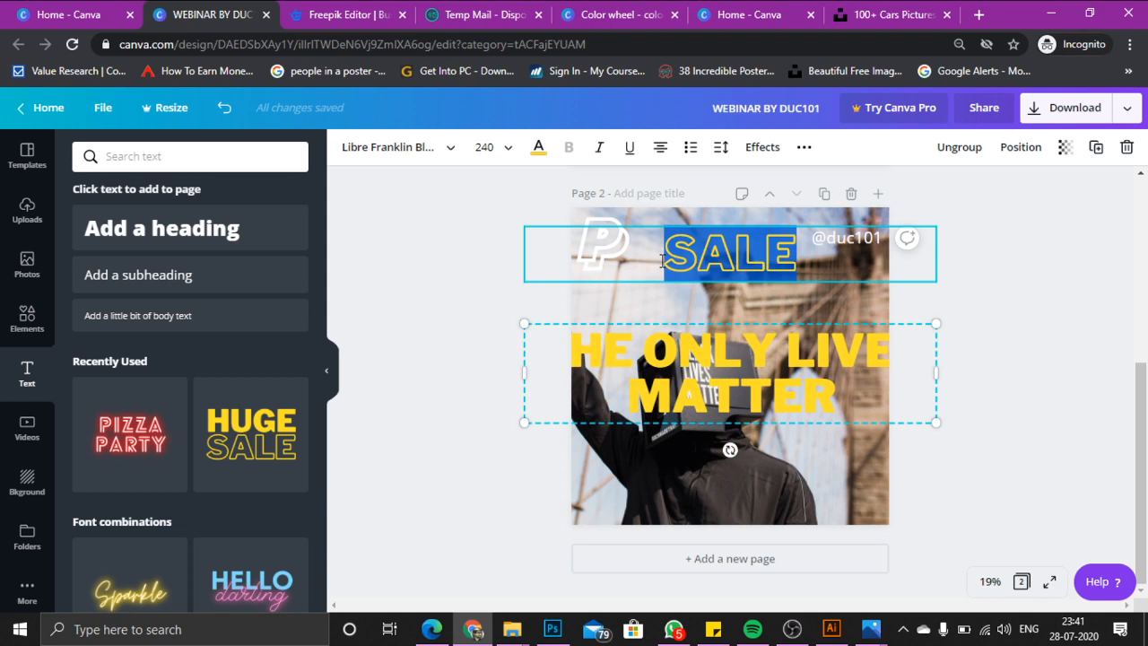
pyautogui.write('DUC SUPPORT')
pyautogui.click(457, 273)
pyautogui.click(594, 264)
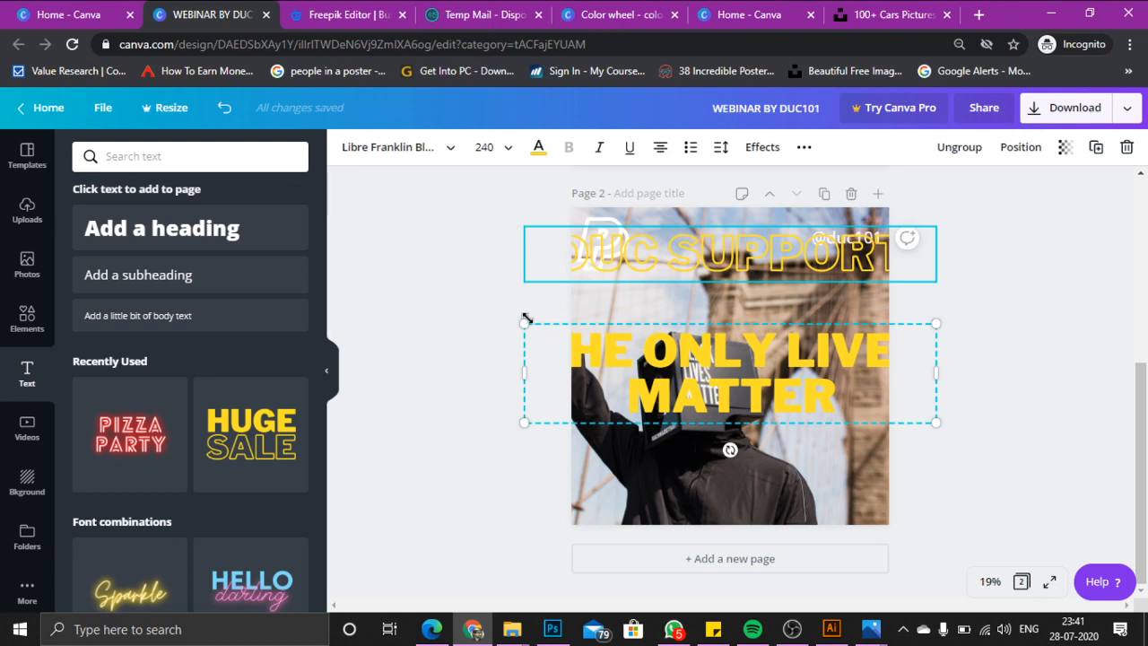
# Shrink the yellow text group to font size 139 over the photo's centre and stretch its width past the page's right edge
pyautogui.moveTo(525, 322); pyautogui.dragTo(689, 363)
pyautogui.click(507, 338)
pyautogui.moveTo(801, 385); pyautogui.dragTo(715, 363)
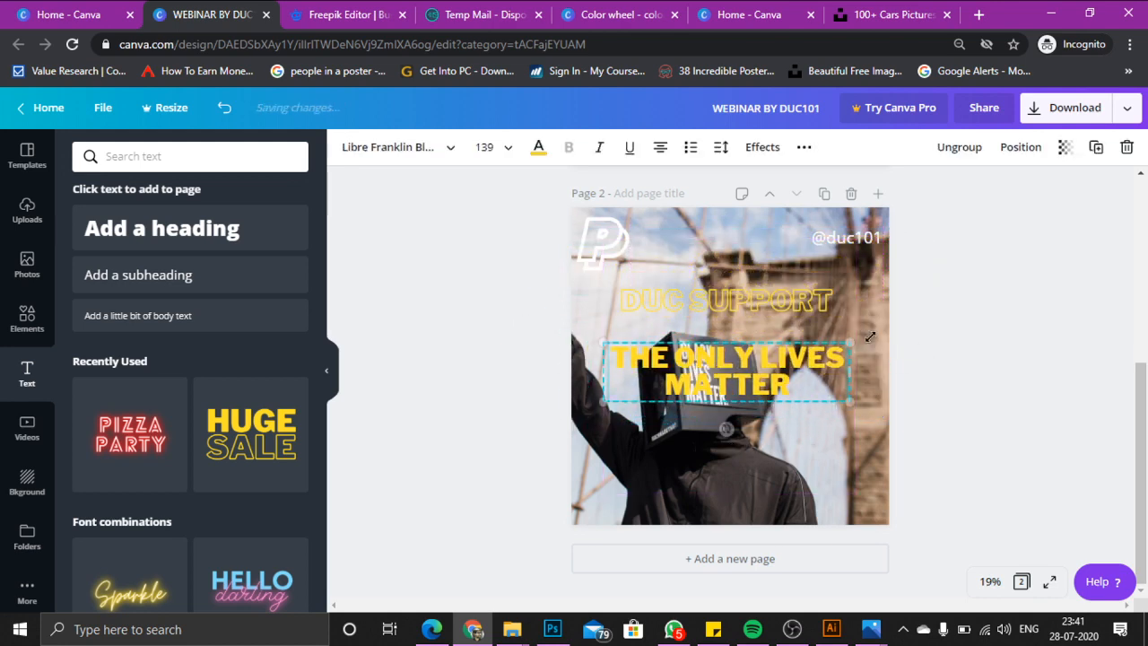
pyautogui.moveTo(842, 371)
pyautogui.mouseDown()
pyautogui.moveTo(917, 367)
pyautogui.moveTo(850, 368)
pyautogui.mouseUp()
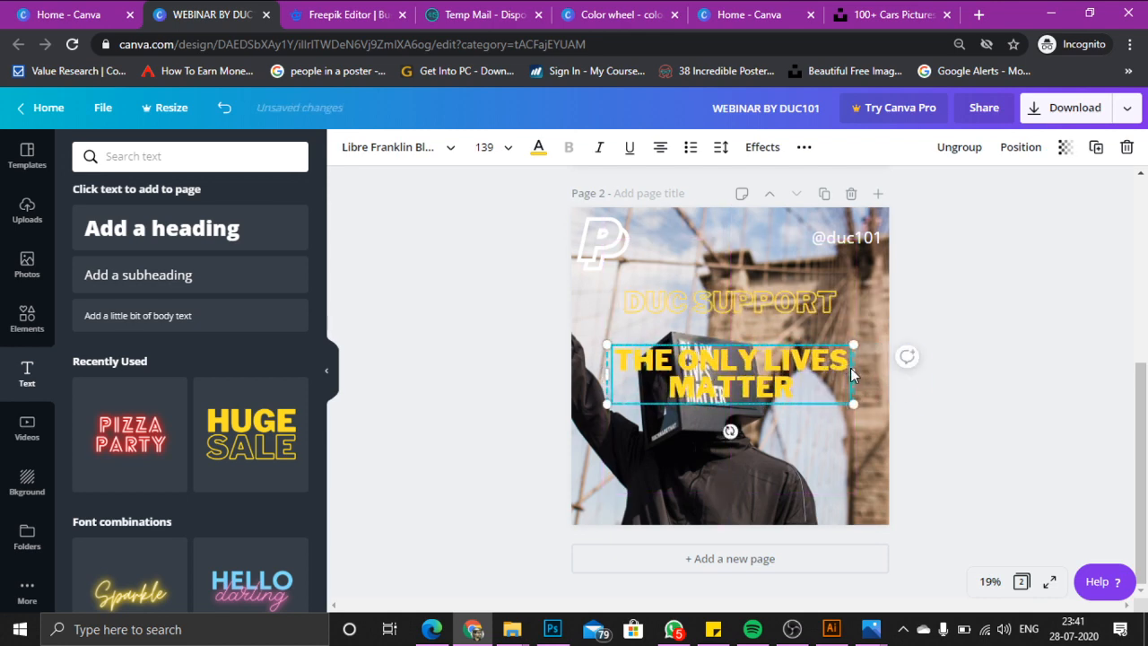
pyautogui.moveTo(933, 376); pyautogui.dragTo(965, 377)
# Review both pages of the design and look through the available elements, stock photos and uploaded images
pyautogui.scroll(4, 924, 396)
pyautogui.scroll(1, 843, 394)
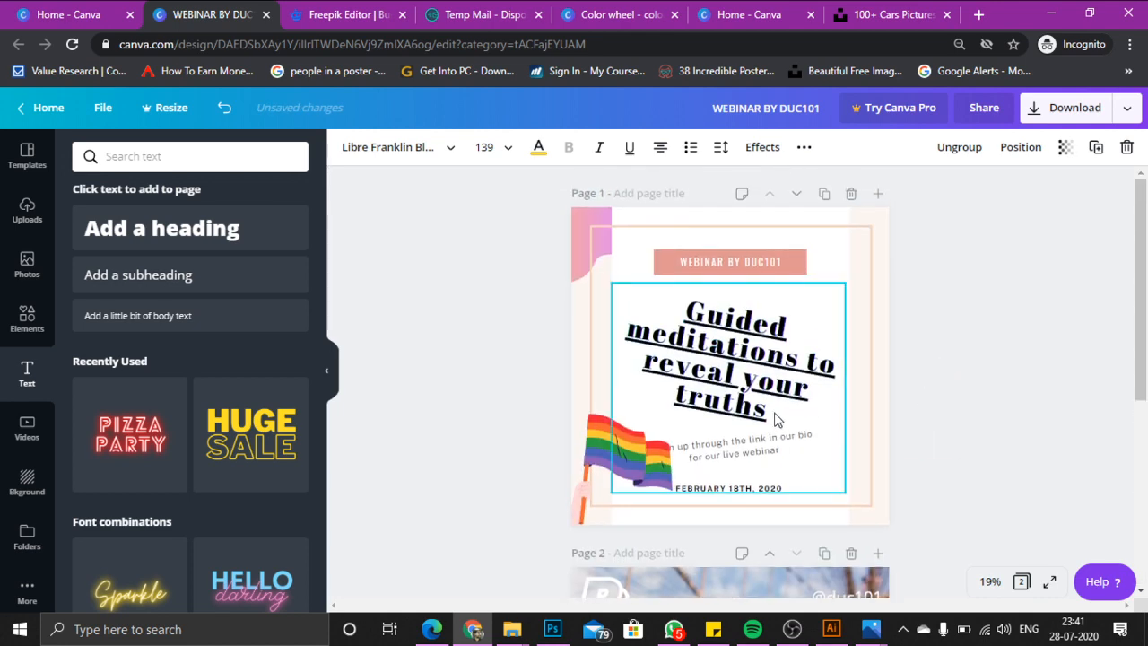
pyautogui.scroll(-3, 526, 479)
pyautogui.scroll(-2, 527, 479)
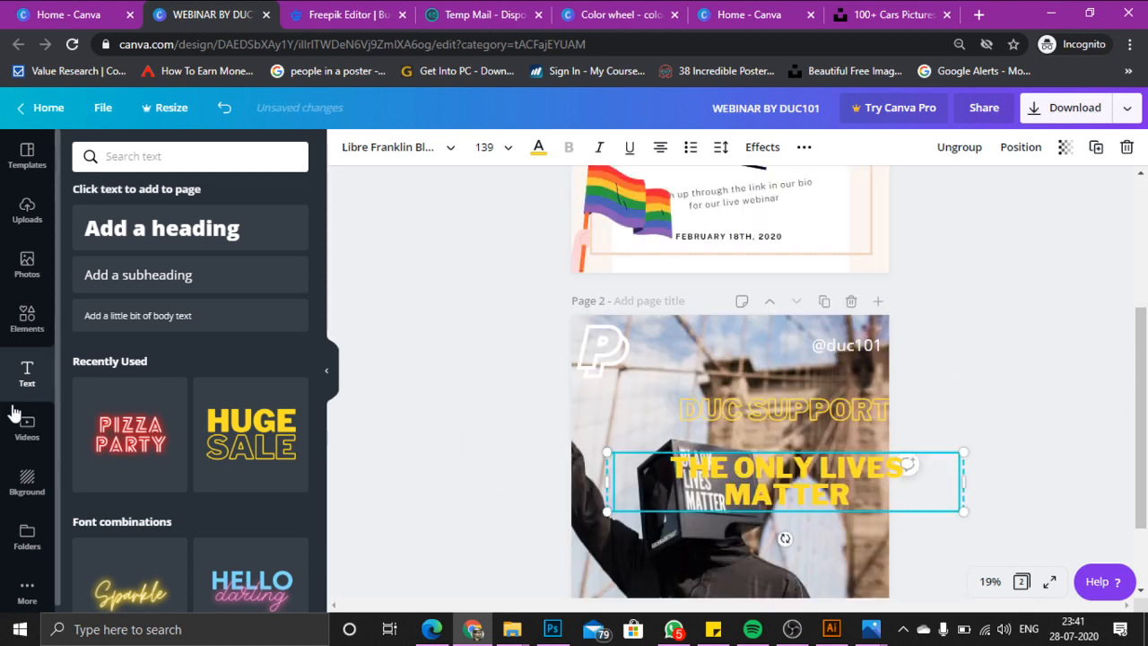
pyautogui.click(27, 318)
pyautogui.click(35, 269)
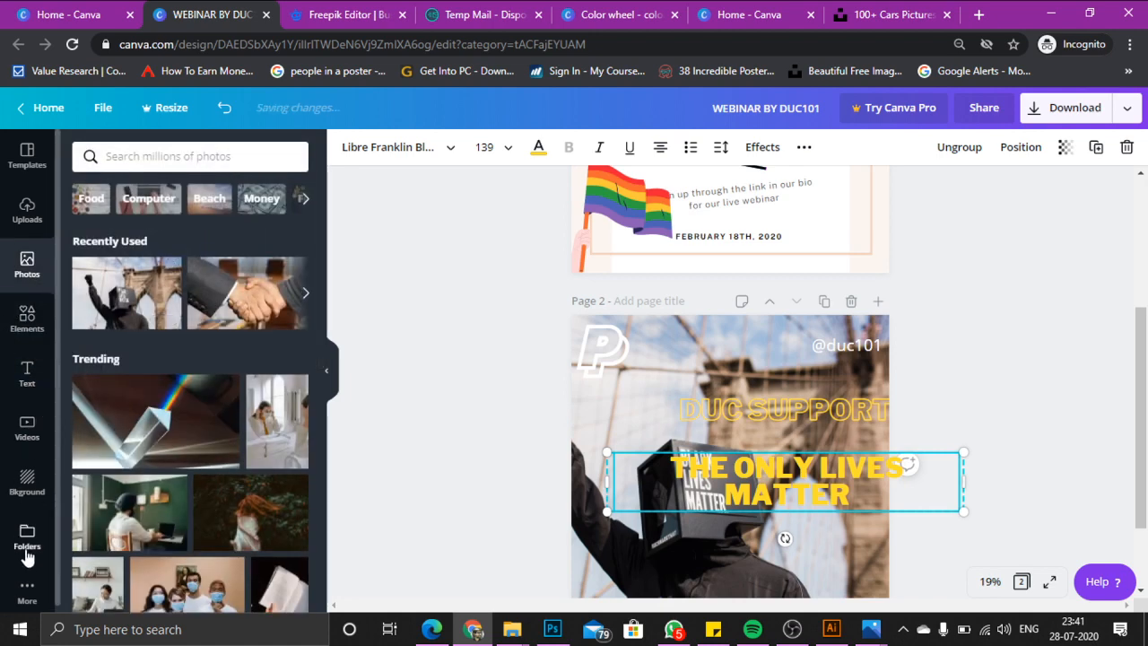
pyautogui.scroll(-1, 27, 560)
pyautogui.click(27, 206)
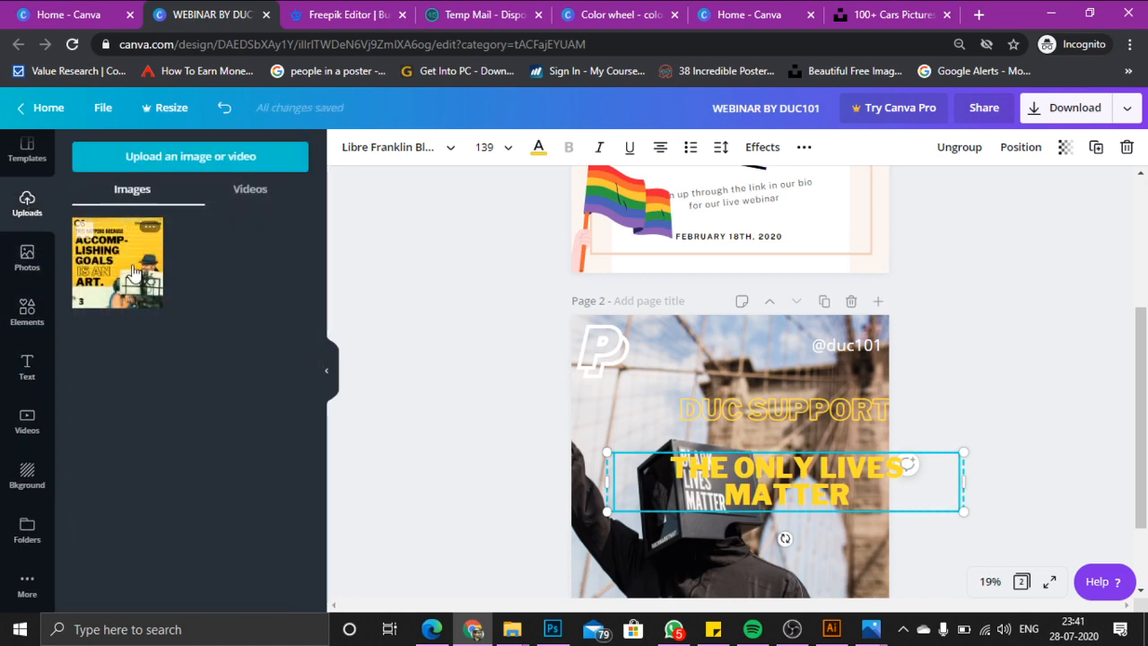
# Try the uploaded yellow poster image on page 2 over the photo and delete it
pyautogui.click(147, 280)
pyautogui.moveTo(686, 394); pyautogui.dragTo(698, 352)
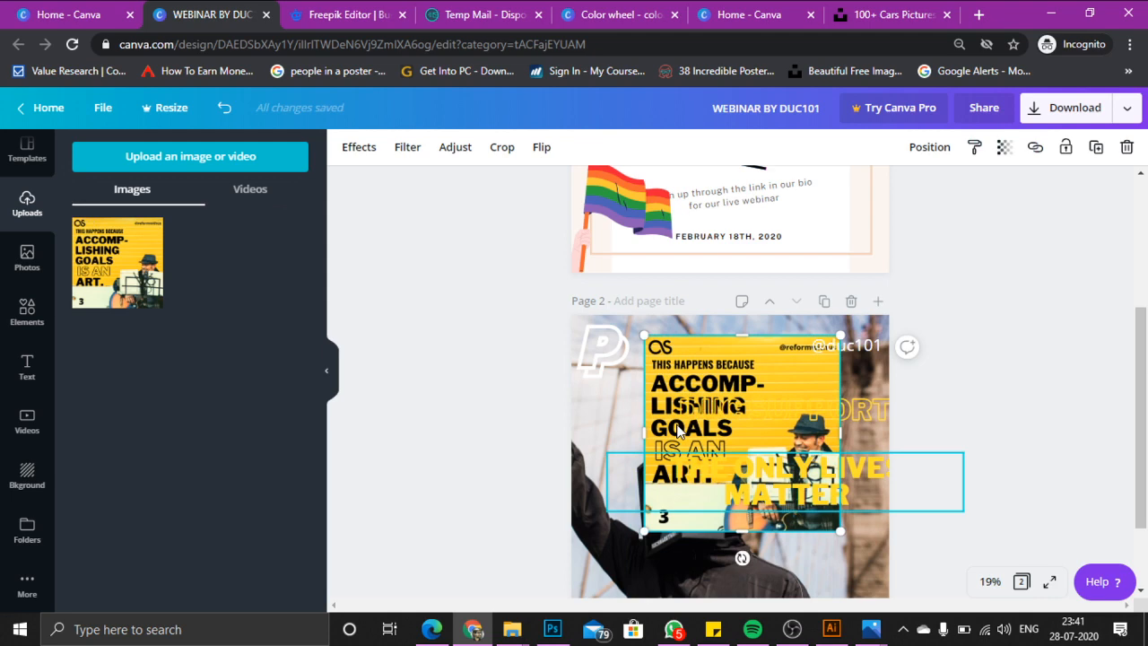
pyautogui.press('Delete')
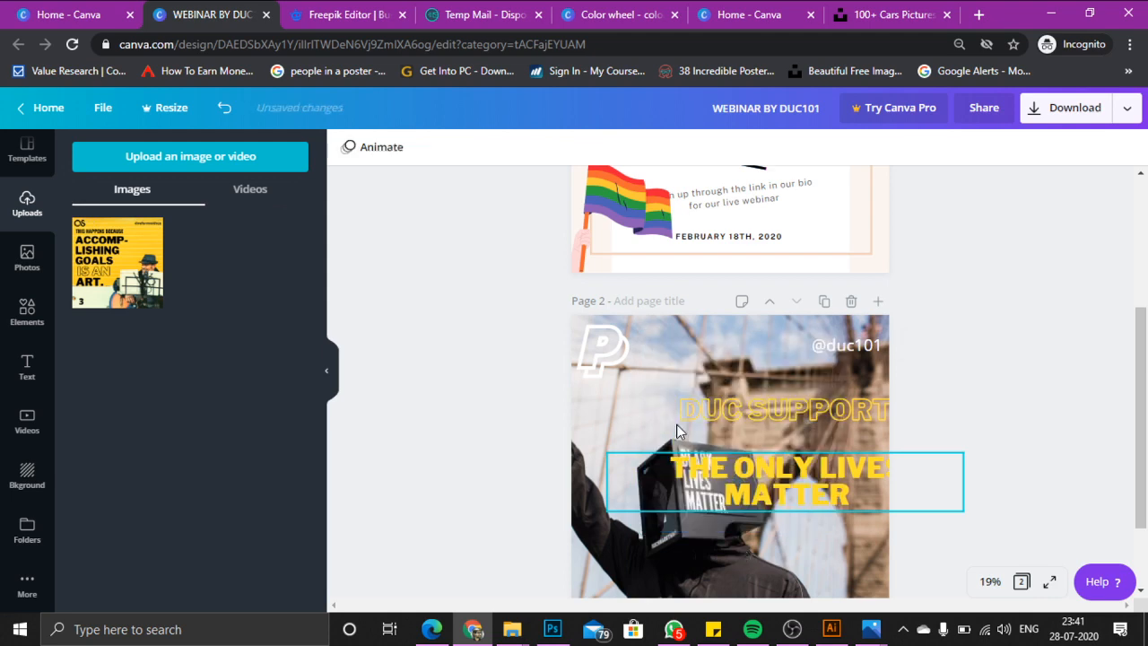
# Switch to the Unsplash cars results, filter them by the orange tone and look through the photos
pyautogui.click(850, 14)
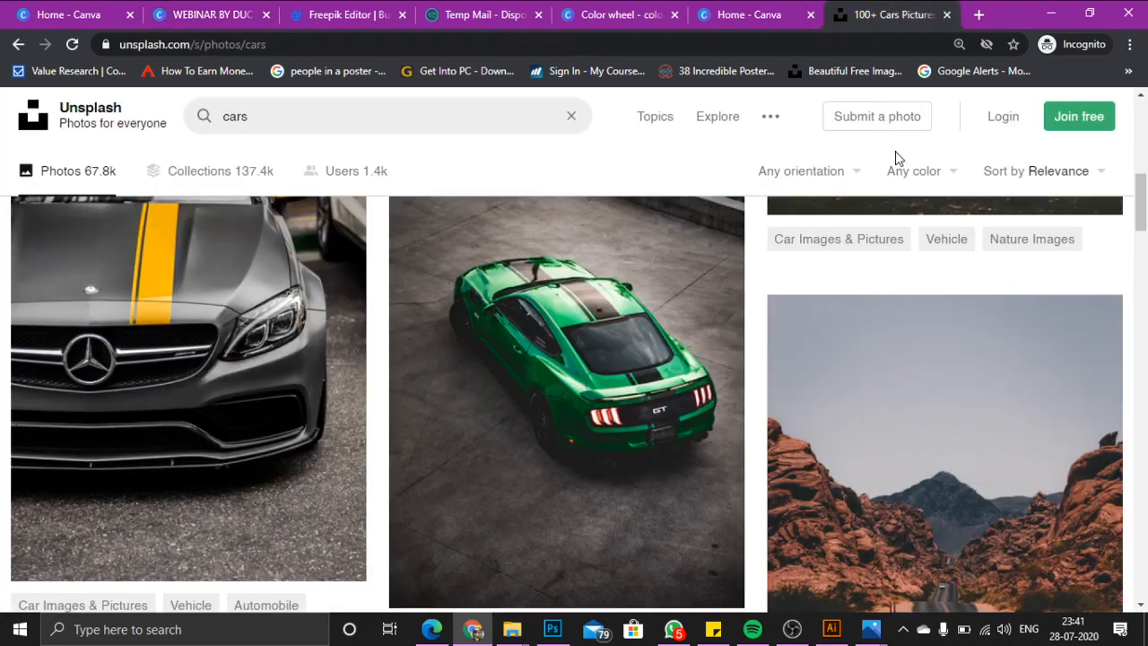
pyautogui.click(925, 180)
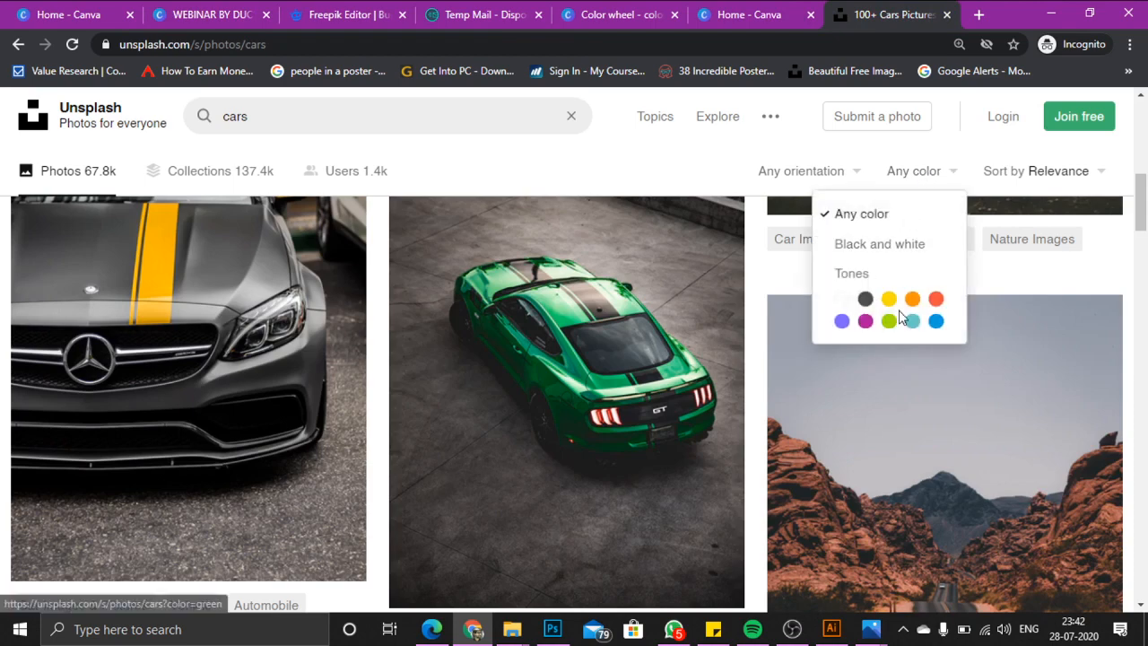
pyautogui.click(911, 300)
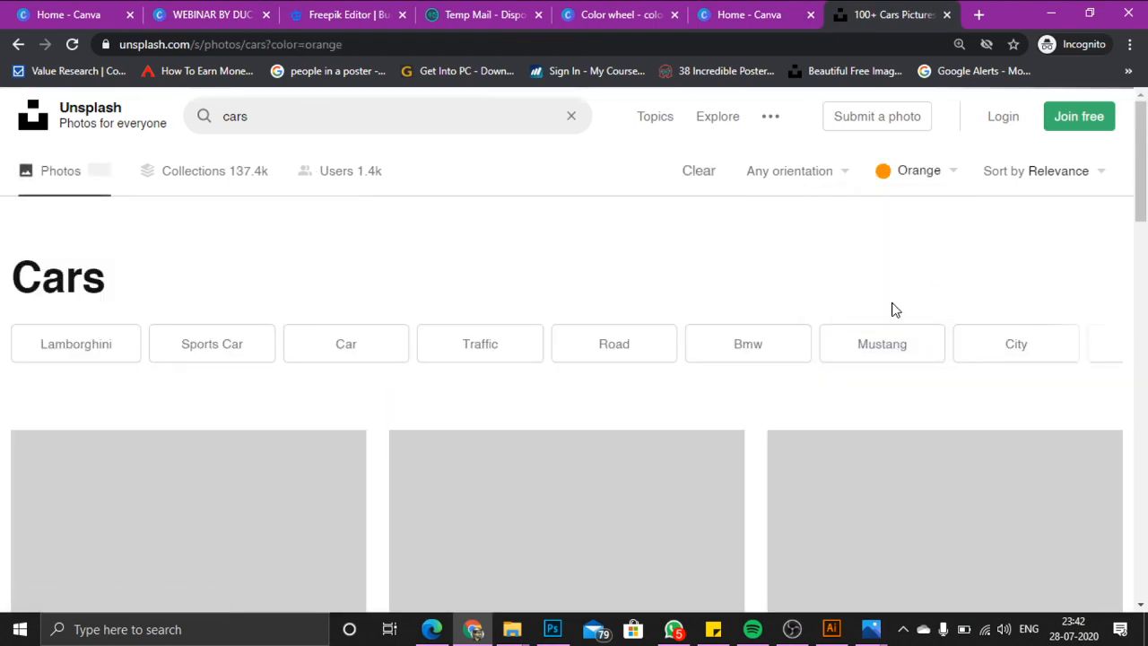
pyautogui.scroll(-5, 112, 376)
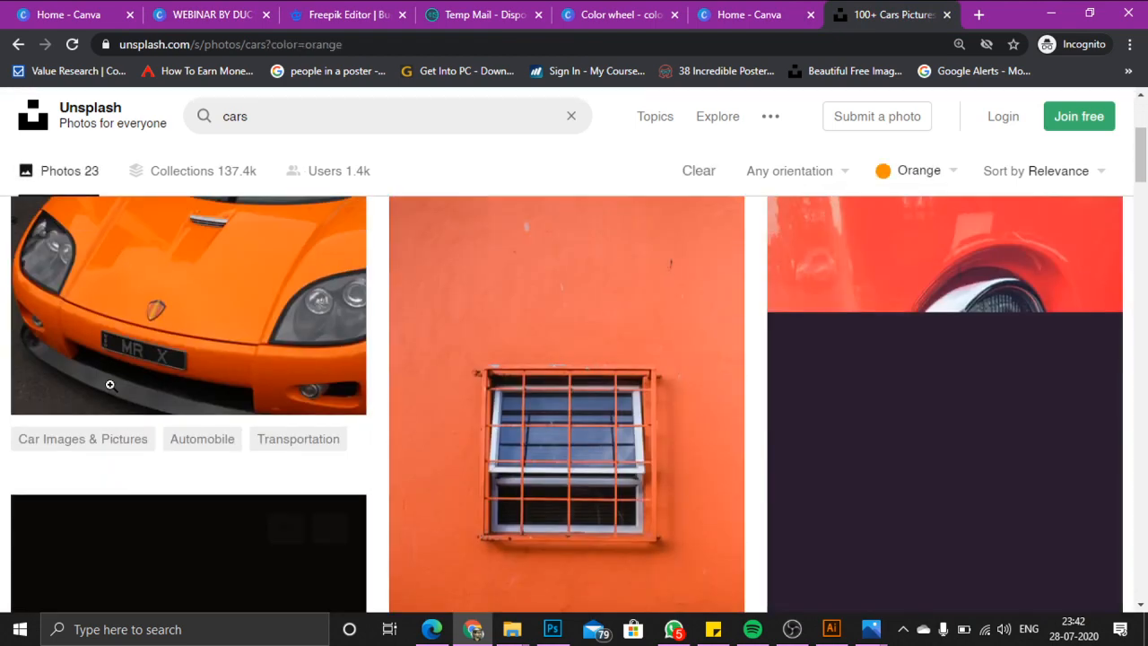
pyautogui.scroll(2, 110, 385)
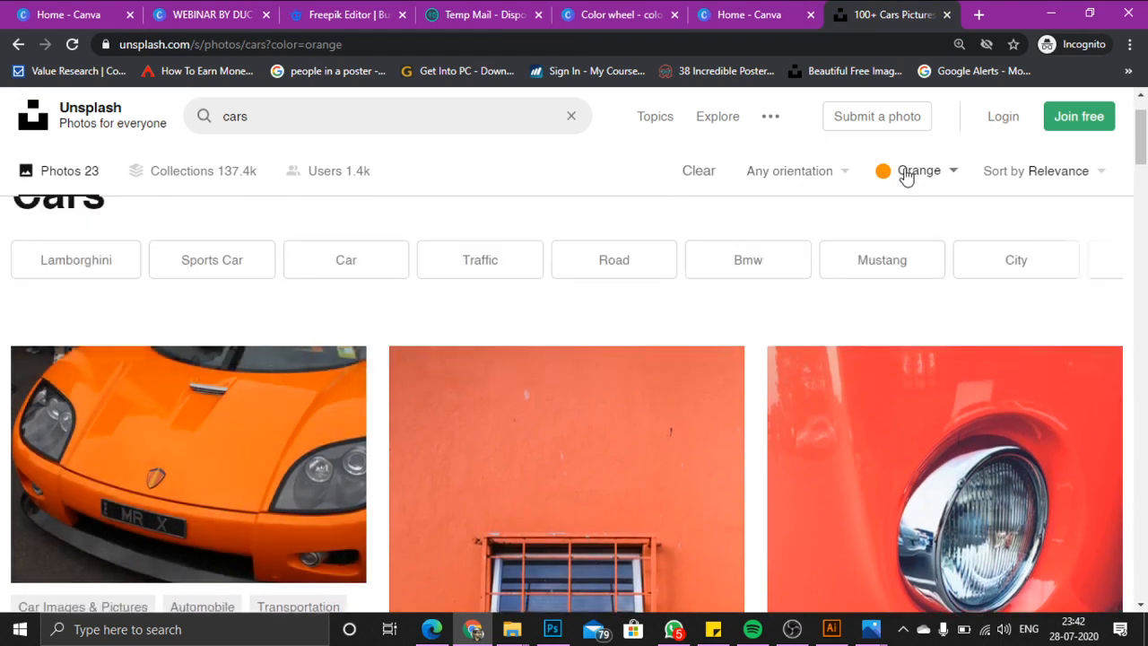
# Filter the Unsplash car photos by the black tone and browse the results
pyautogui.click(905, 176)
pyautogui.click(866, 300)
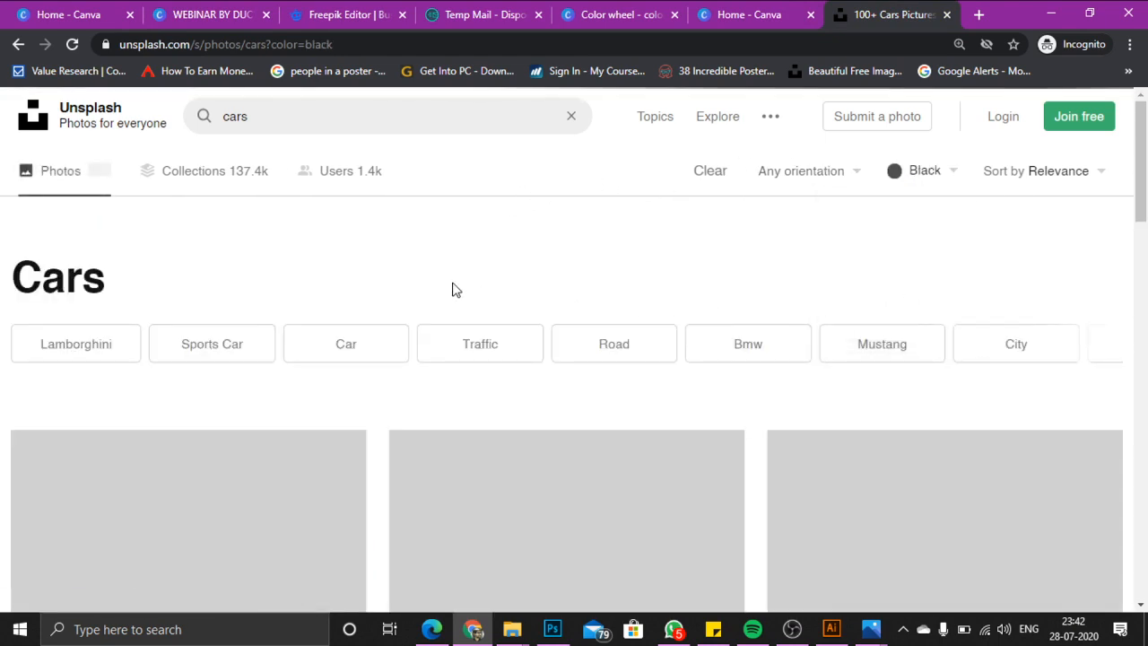
pyautogui.scroll(-5, 395, 314)
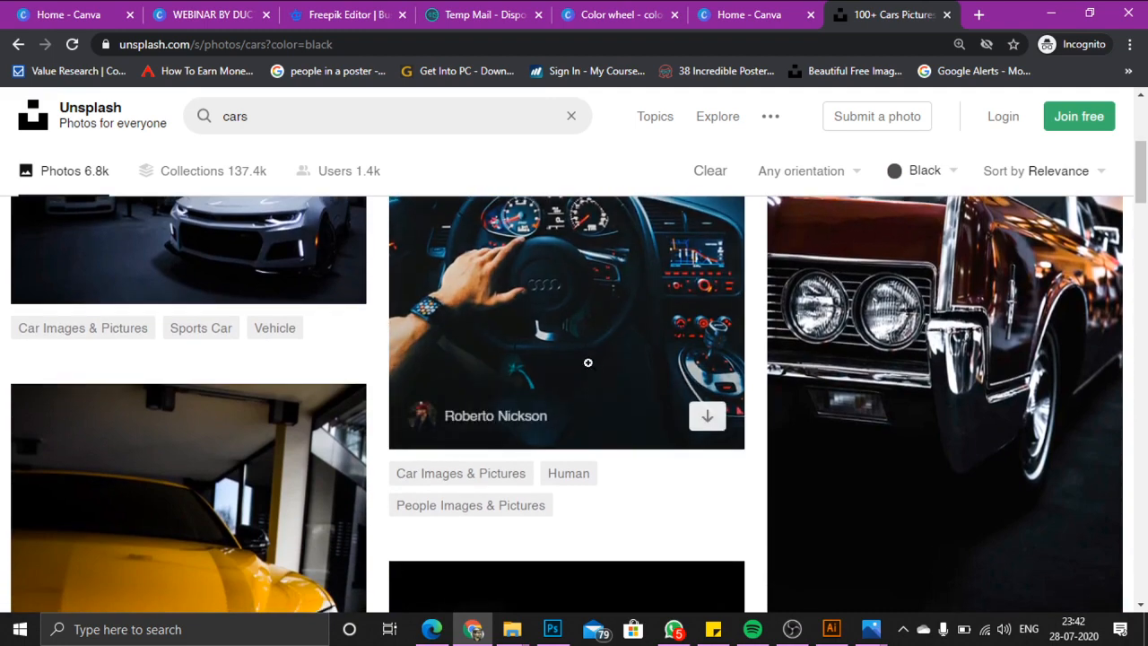
pyautogui.scroll(-9, 590, 367)
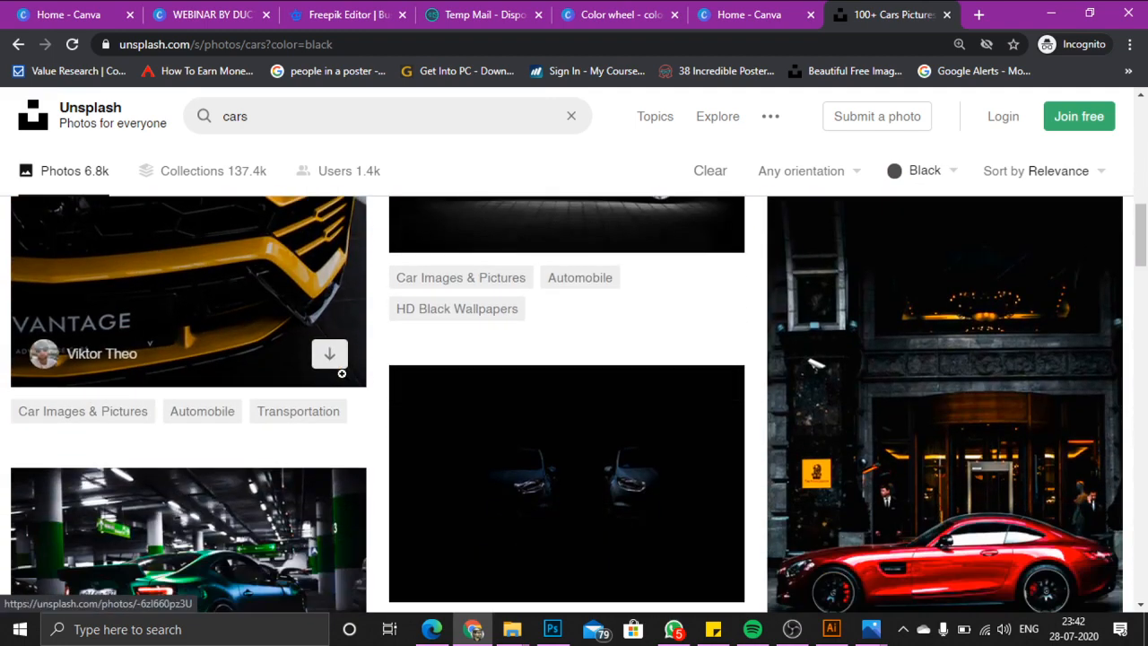
pyautogui.scroll(-5, 354, 386)
pyautogui.scroll(15, 556, 439)
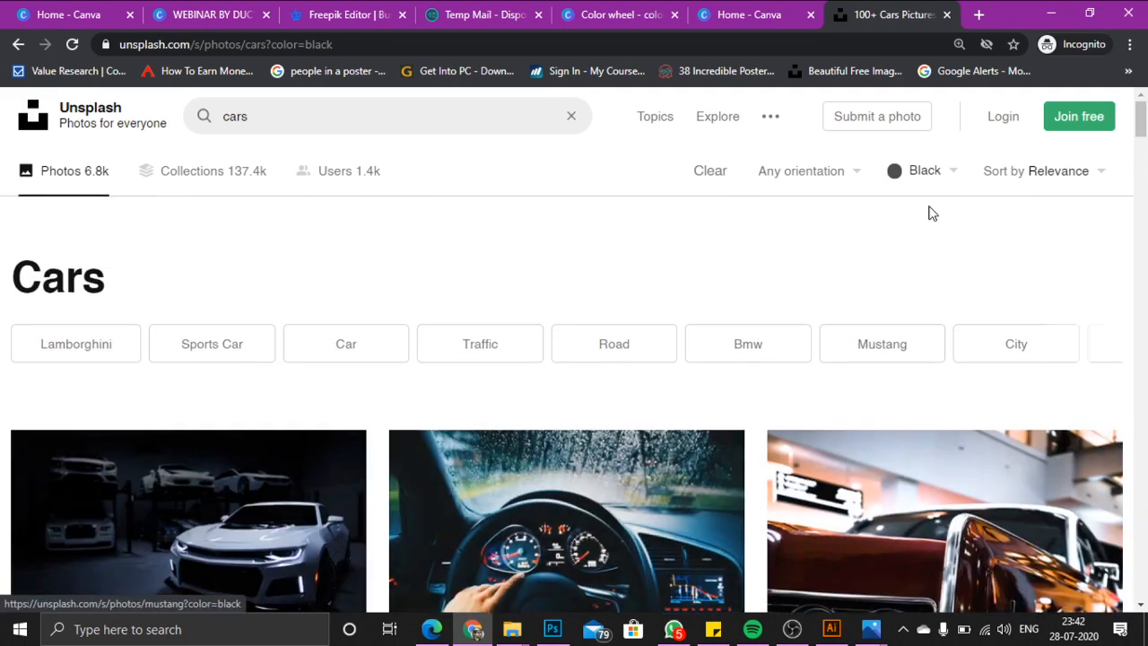
pyautogui.click(919, 175)
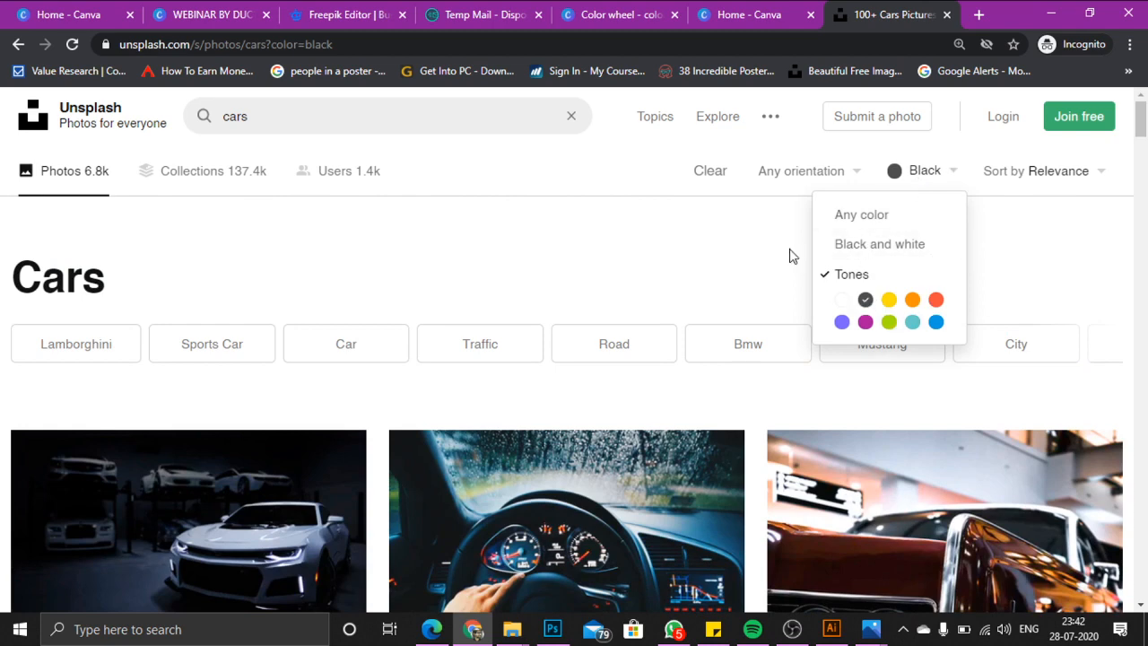
pyautogui.click(718, 224)
# Return to the Canva webinar design and move page 2's yellow text group left and slightly up, so both lines fit inside the page
pyautogui.click(248, 11)
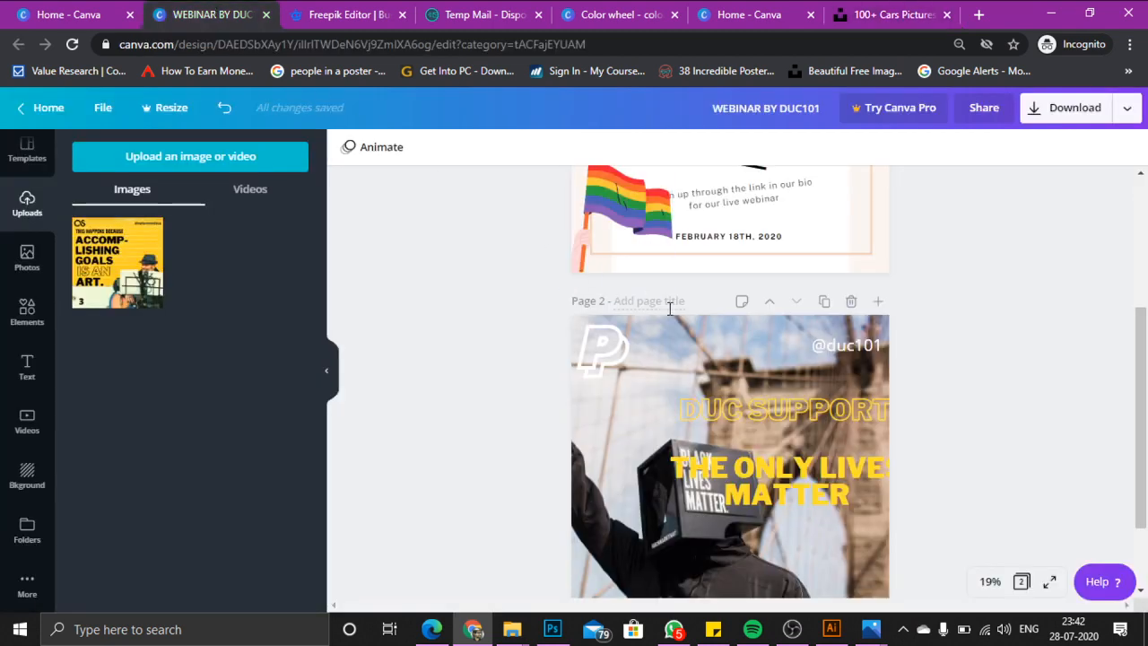
pyautogui.scroll(-4, 703, 334)
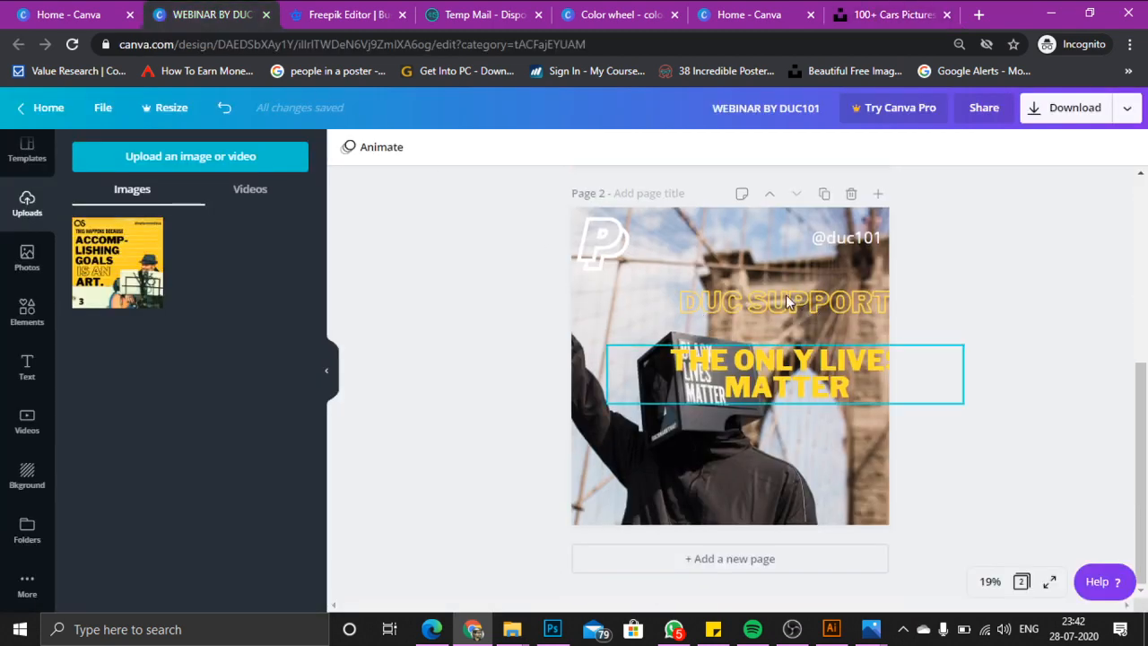
pyautogui.click(789, 302)
pyautogui.click(565, 289)
pyautogui.click(832, 300)
pyautogui.click(771, 298)
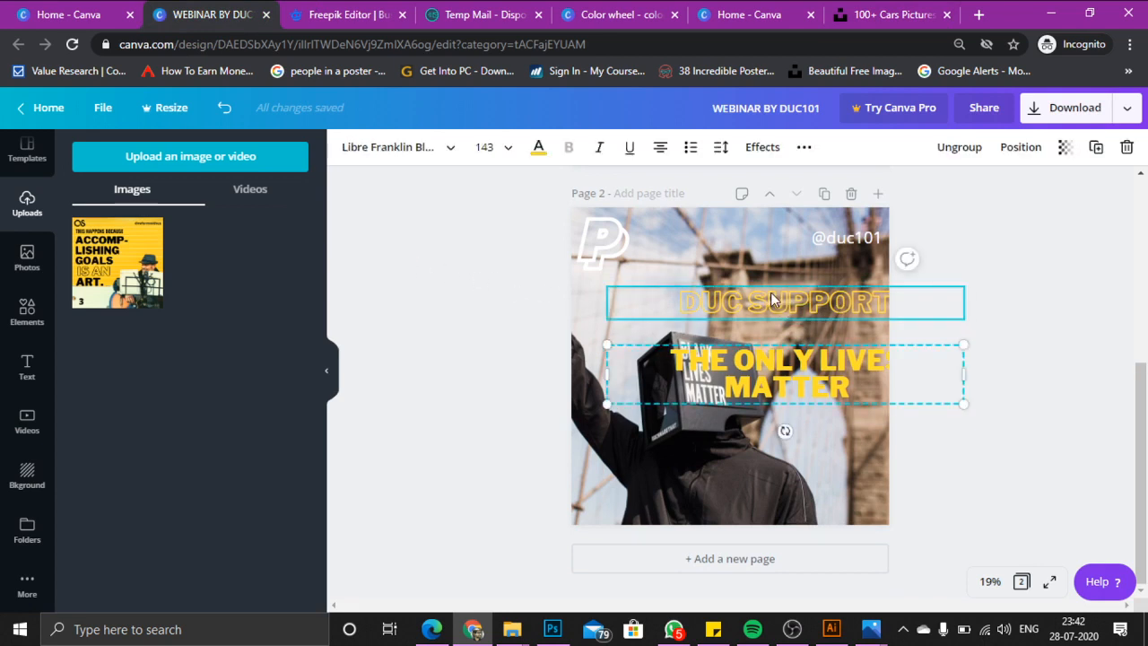
pyautogui.moveTo(923, 408); pyautogui.dragTo(879, 392)
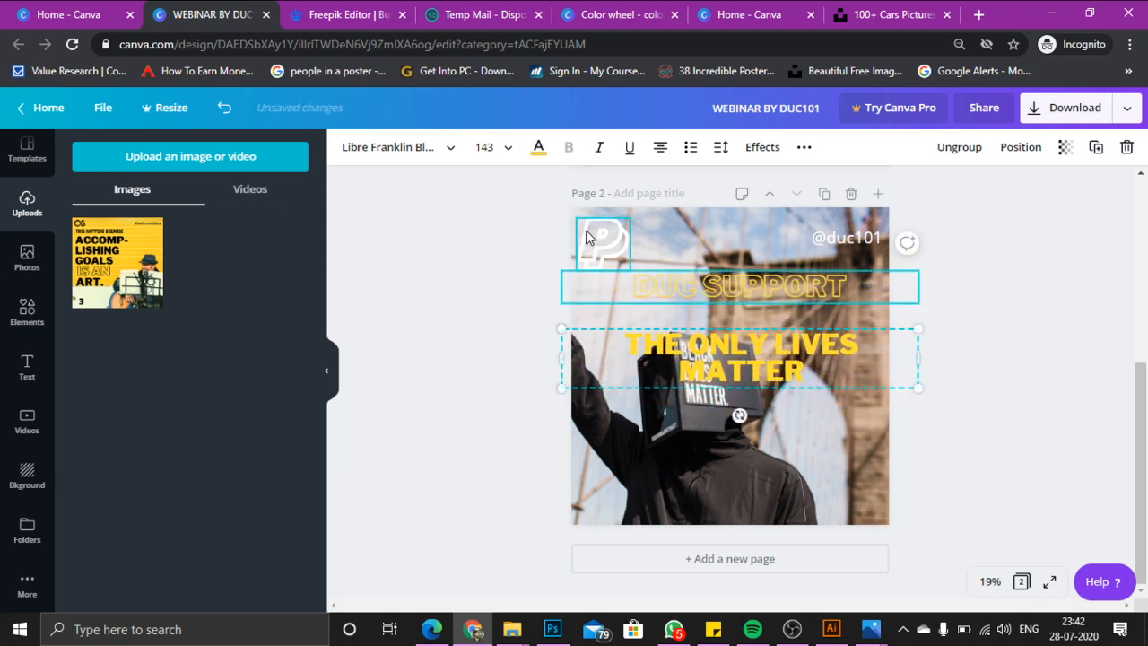
# Recolour both the DUC SUPPORT and THE ONLY LIVES MATTER texts with the light purple document colour
pyautogui.click(538, 153)
pyautogui.click(169, 297)
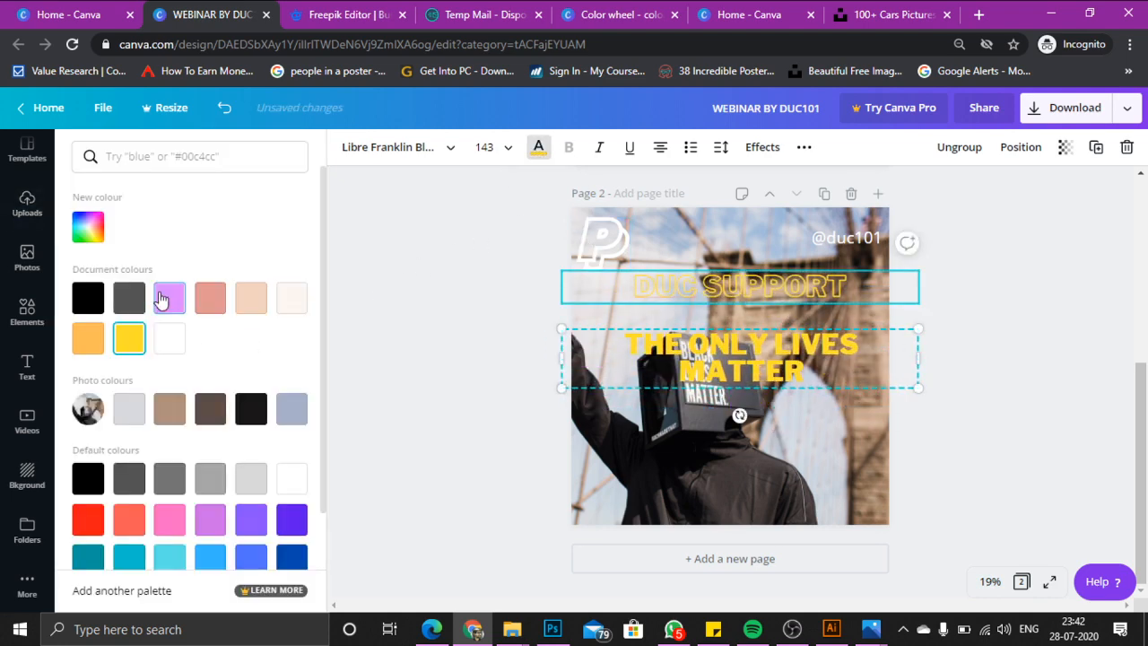
pyautogui.click(756, 348)
pyautogui.click(170, 298)
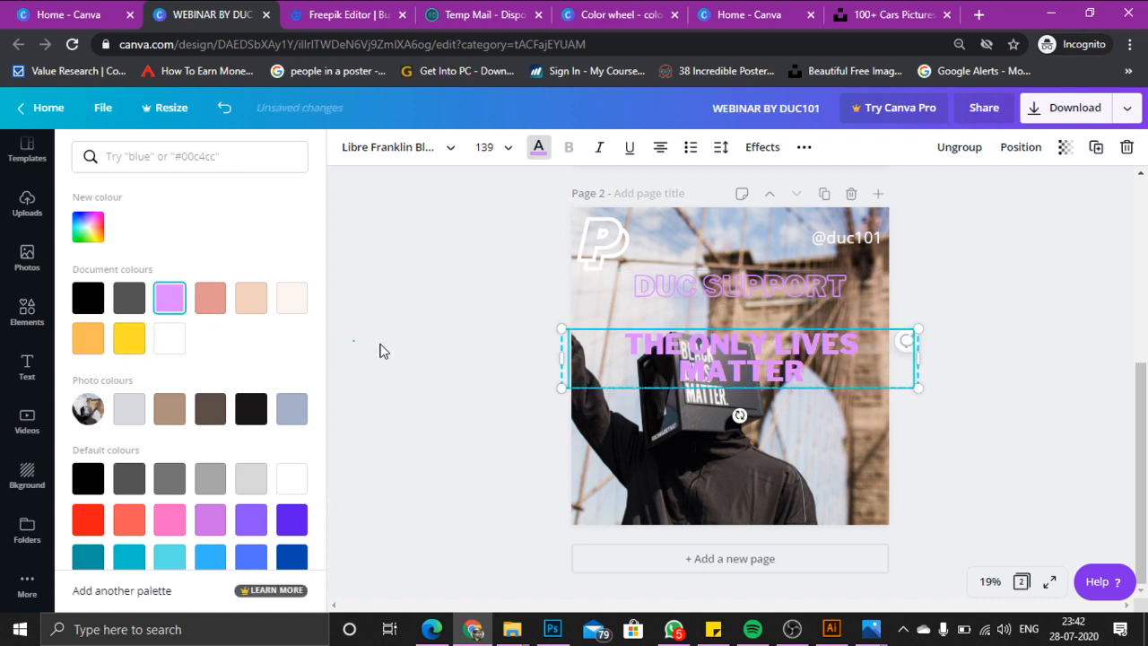
# Shrink the purple text group from its lower-left corner so the headline's font size is 112
pyautogui.click(362, 348)
pyautogui.click(576, 383)
pyautogui.moveTo(576, 384); pyautogui.dragTo(629, 373)
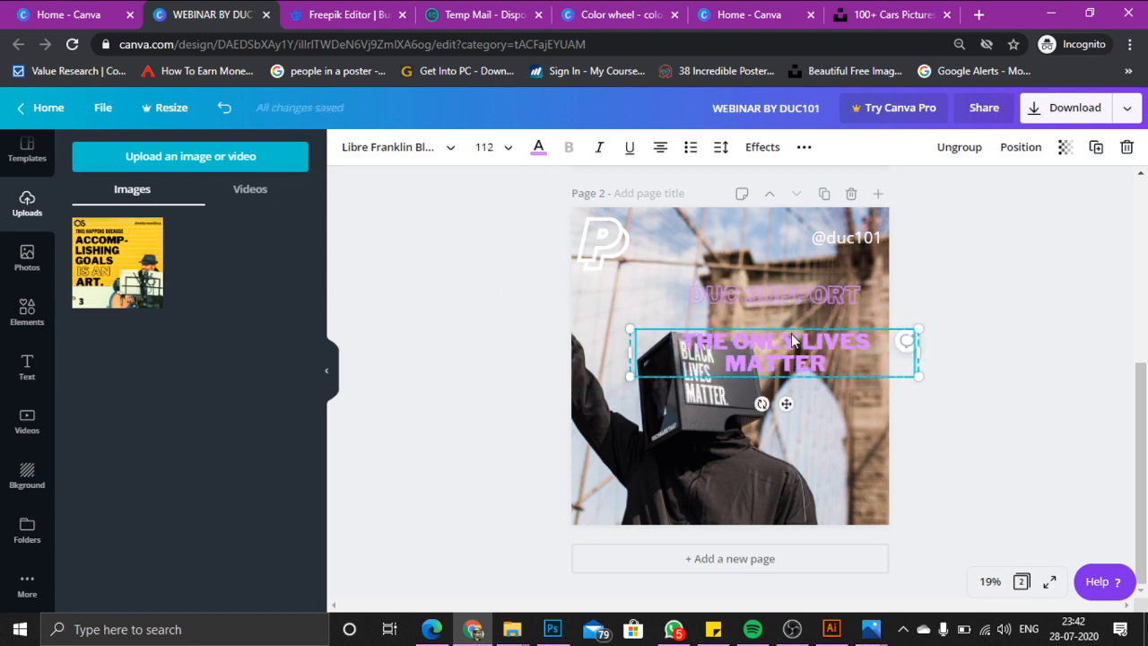
# Apply the Lift effect with intensity 100 to THE ONLY LIVES MATTER
pyautogui.click(762, 148)
pyautogui.click(205, 212)
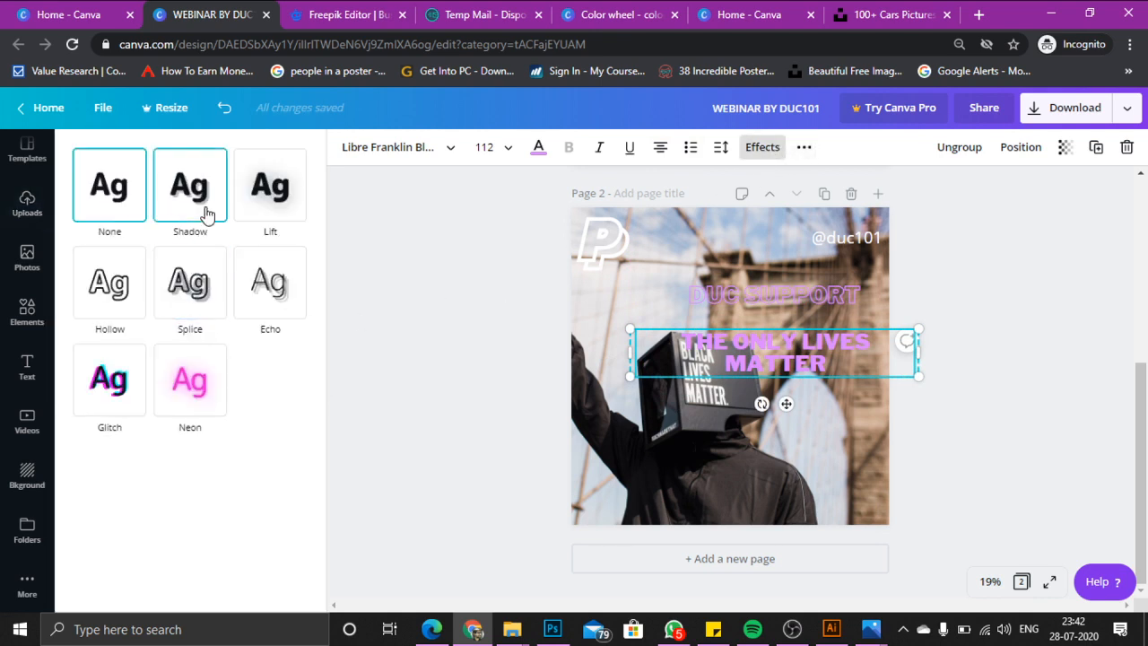
pyautogui.click(266, 225)
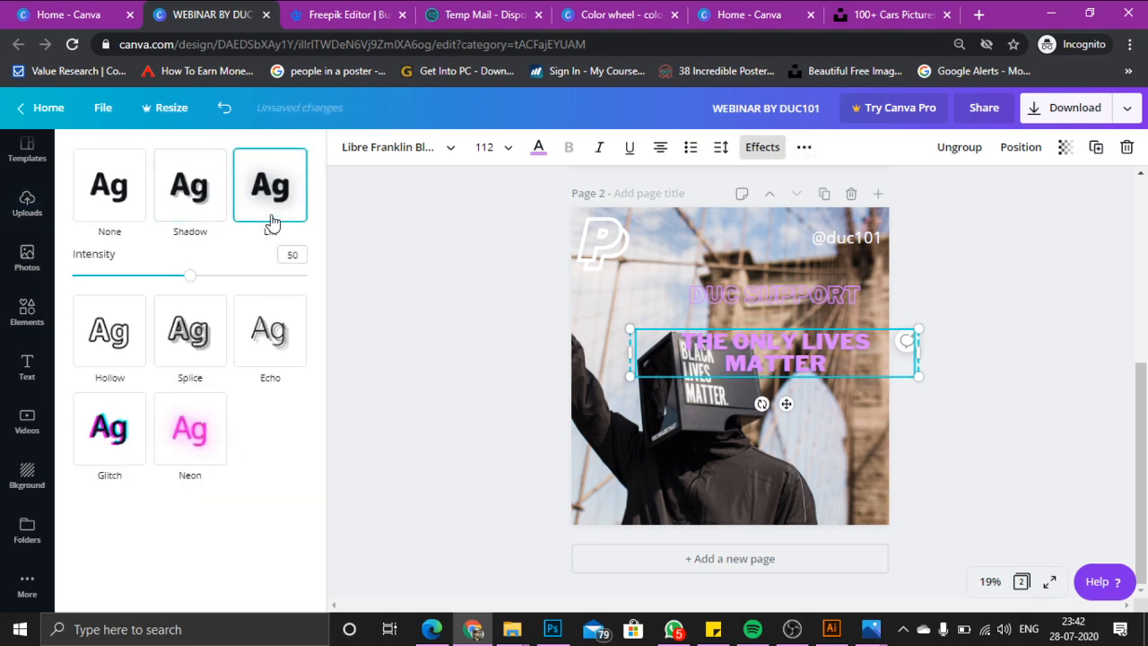
pyautogui.moveTo(189, 275); pyautogui.dragTo(340, 277)
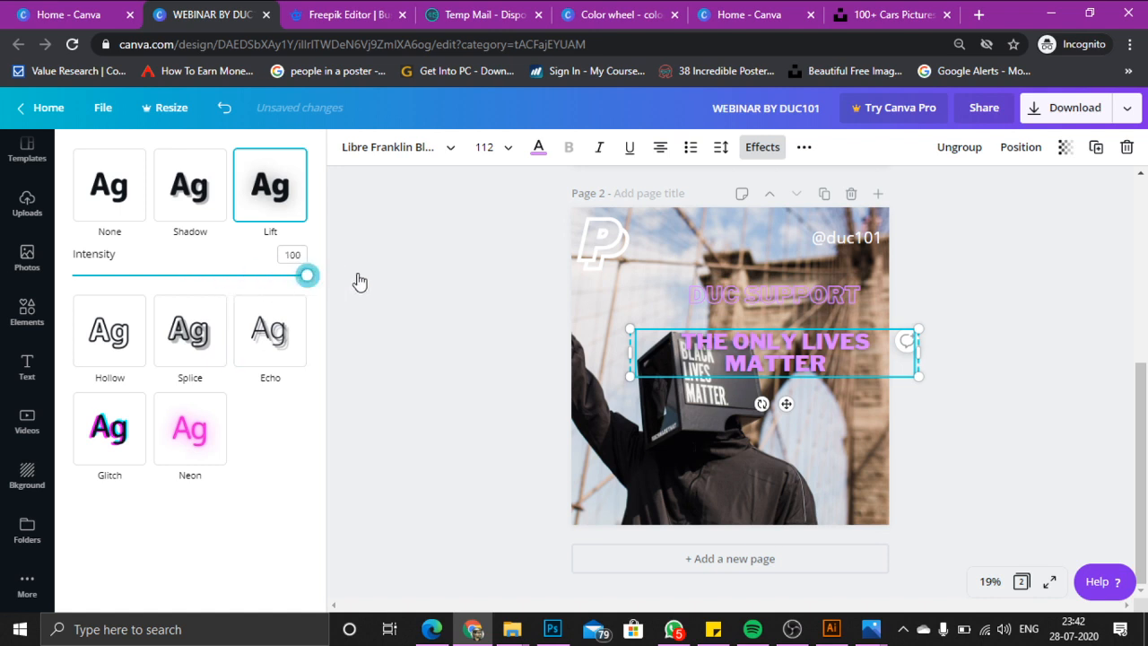
pyautogui.click(404, 280)
pyautogui.click(908, 350)
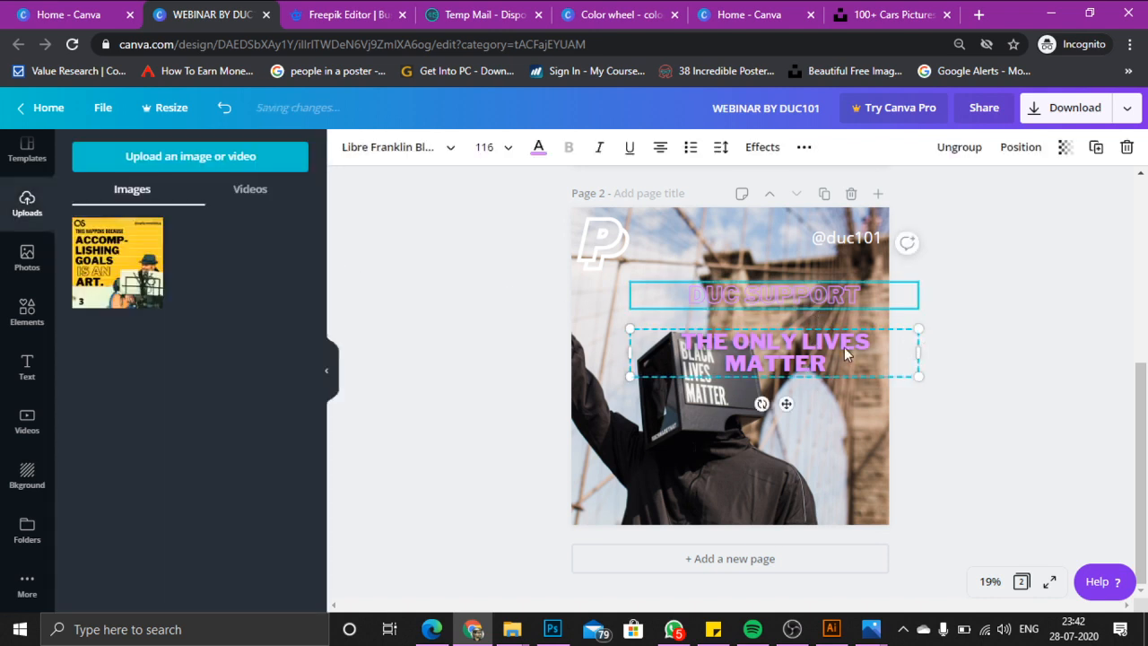
pyautogui.moveTo(853, 357); pyautogui.dragTo(868, 334)
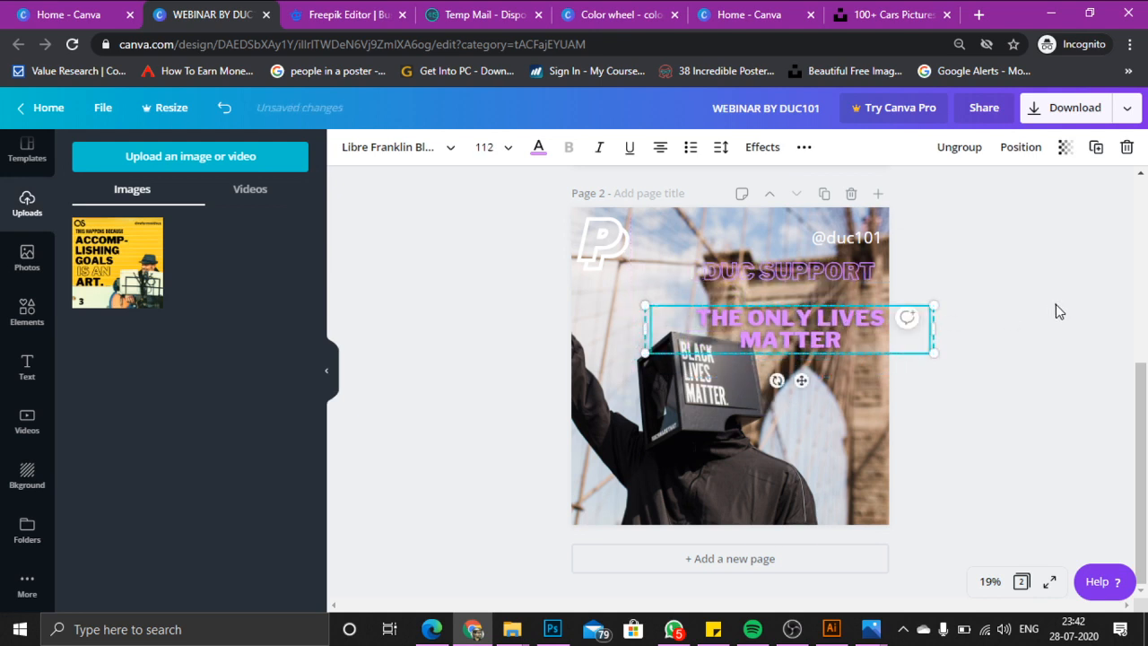
pyautogui.click(1055, 311)
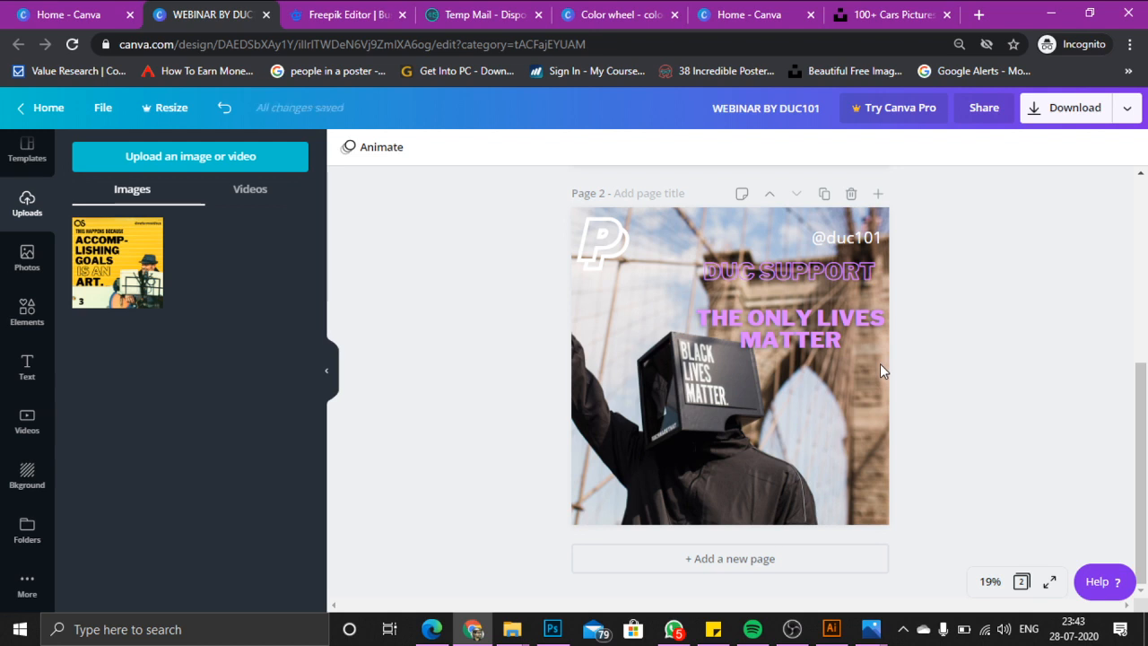
# Move the purple text group left and widen it so THE ONLY LIVES MATTER fits on one line
pyautogui.click(928, 336)
pyautogui.moveTo(798, 273); pyautogui.dragTo(767, 319)
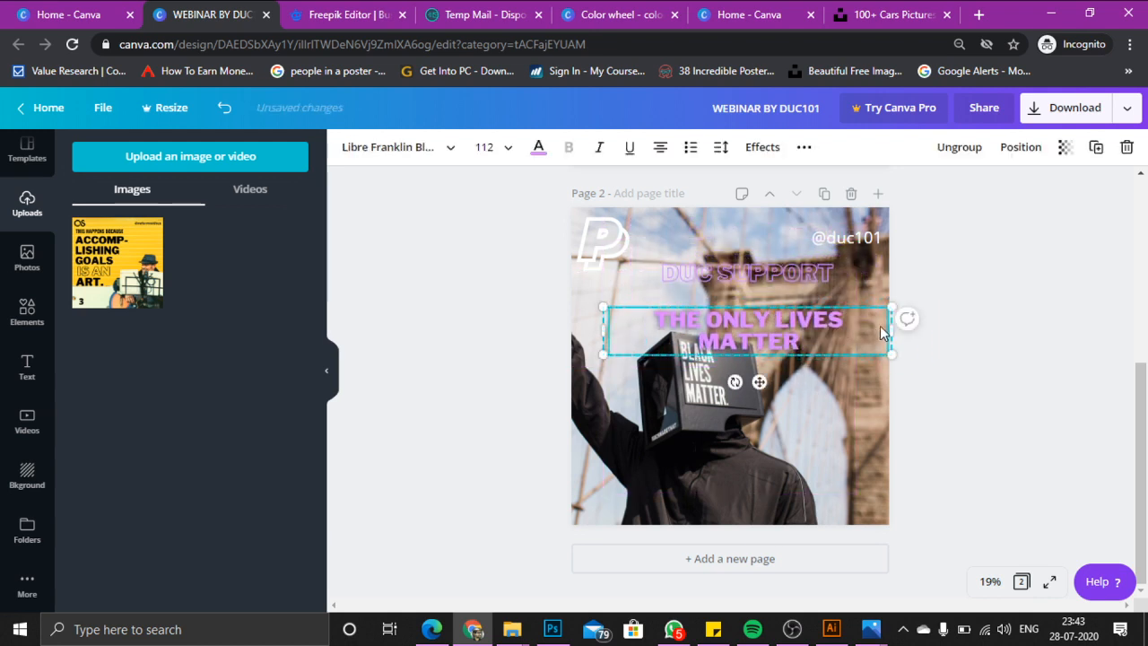
pyautogui.moveTo(905, 325); pyautogui.dragTo(937, 323)
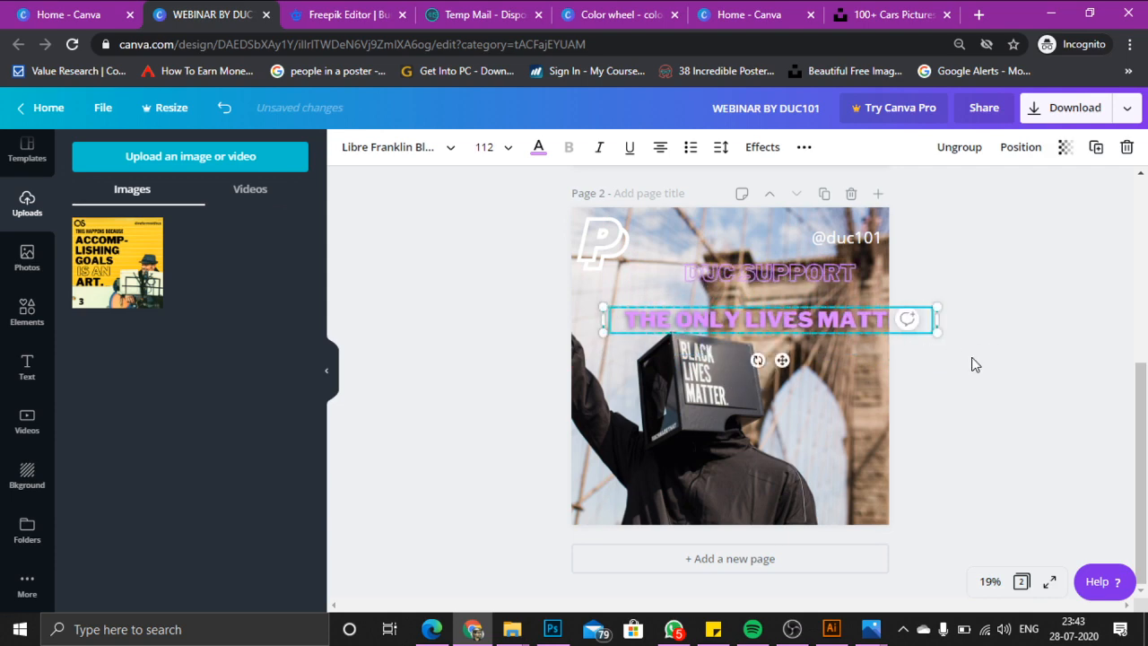
pyautogui.click(968, 363)
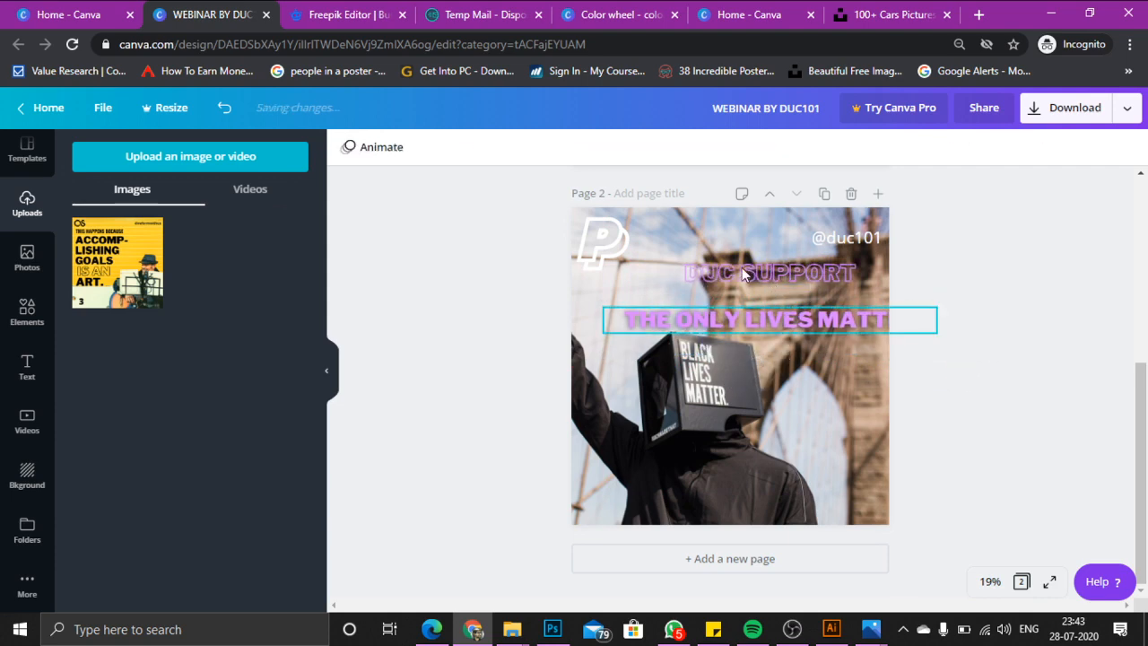
pyautogui.click(762, 317)
pyautogui.scroll(4, 796, 339)
pyautogui.scroll(-4, 797, 350)
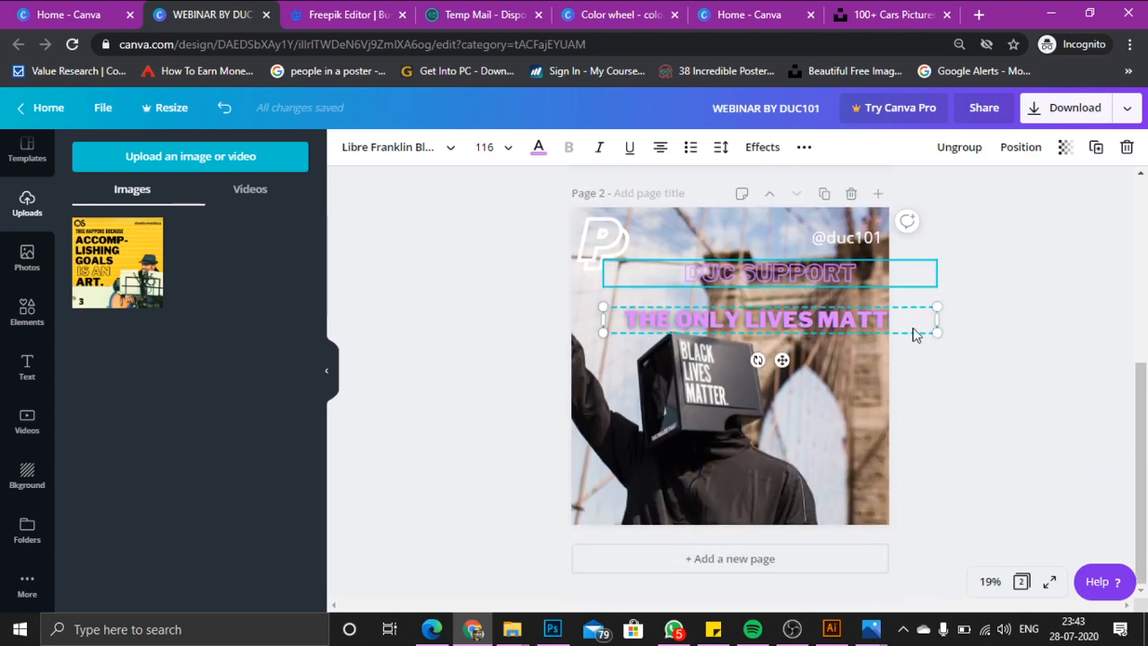
pyautogui.click(502, 275)
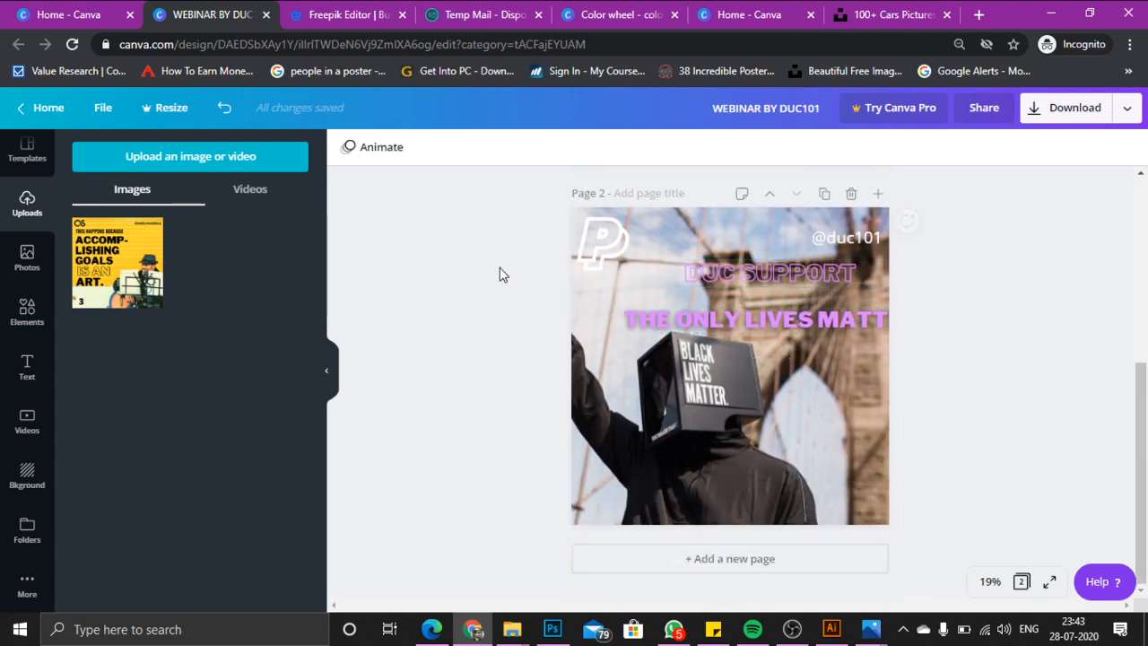
# Shrink the white P logo in the photo's upper-left corner
pyautogui.click(623, 241)
pyautogui.moveTo(620, 267); pyautogui.dragTo(591, 281)
pyautogui.click(540, 293)
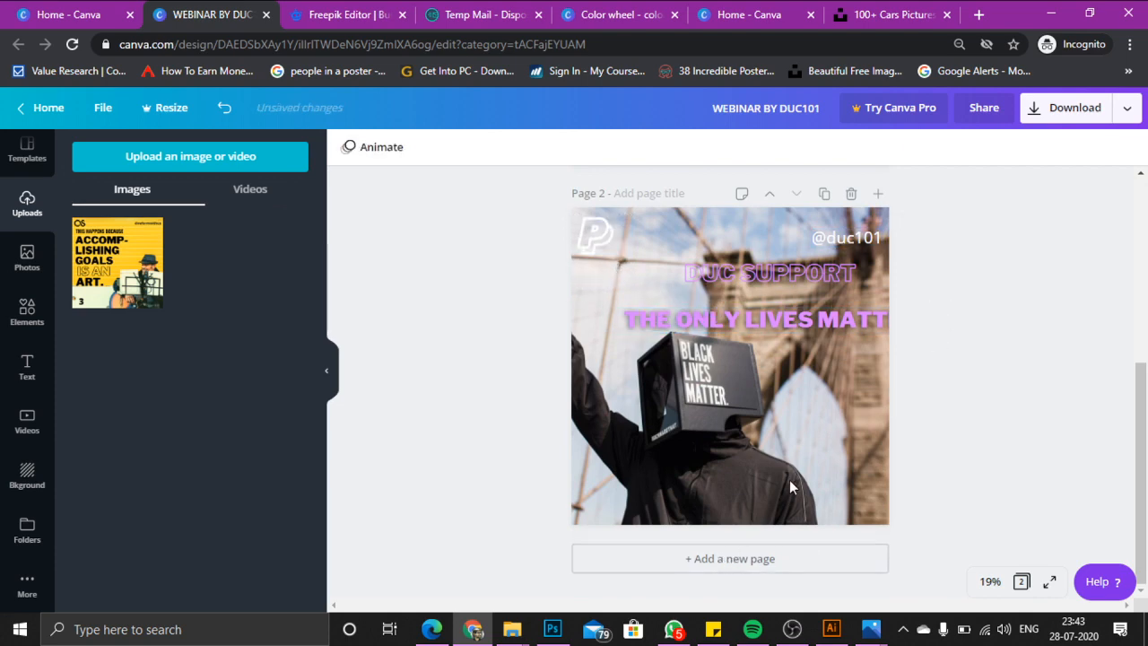
# Move the purple text group left and down so the whole one-line headline fits within the page, across the box's upper part
pyautogui.scroll(4, 793, 481)
pyautogui.scroll(-4, 806, 481)
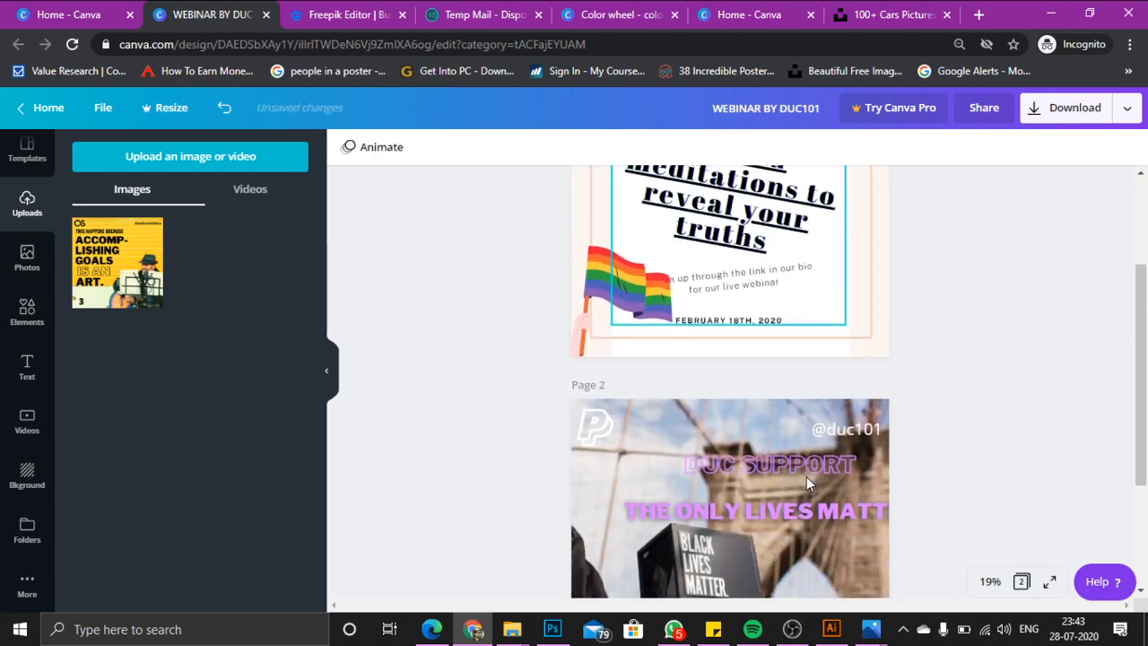
pyautogui.moveTo(785, 313); pyautogui.dragTo(764, 313)
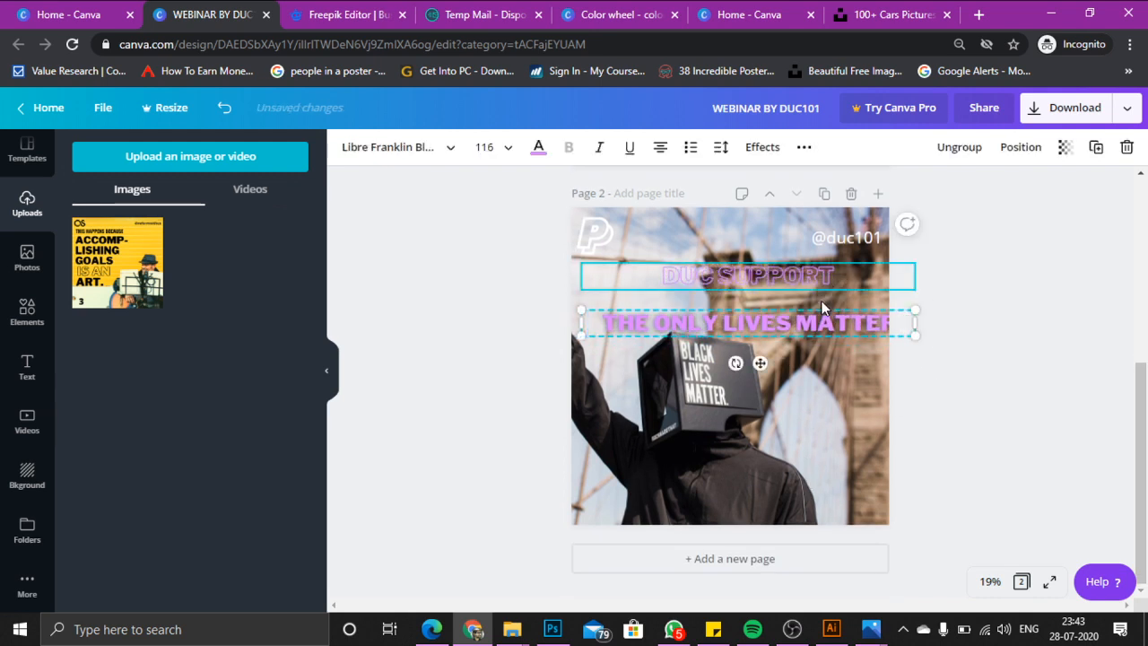
pyautogui.click(951, 326)
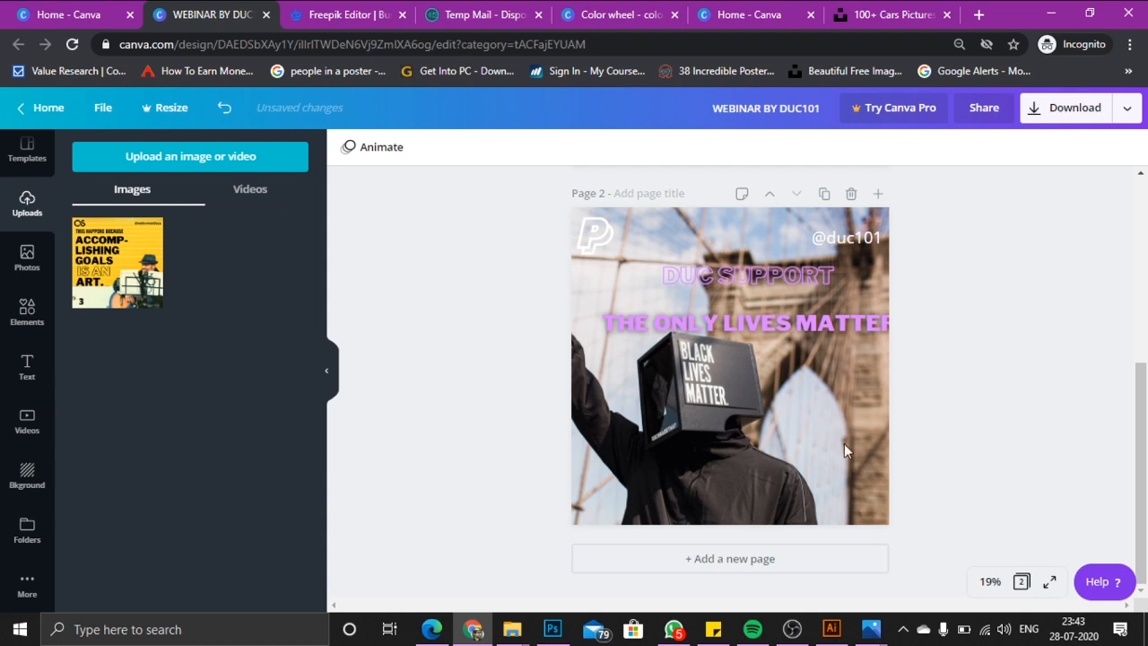
pyautogui.moveTo(709, 310); pyautogui.dragTo(705, 342)
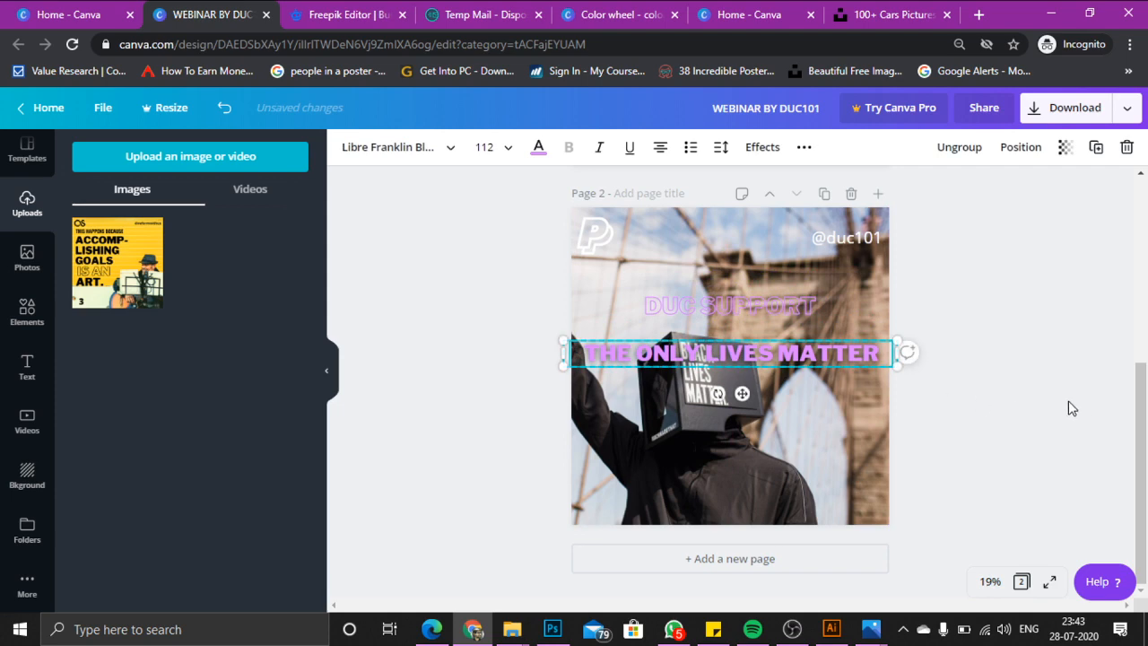
# Shrink the purple DUC SUPPORT and THE ONLY LIVES MATTER text group on page 2 and deselect it
pyautogui.scroll(3, 975, 361)
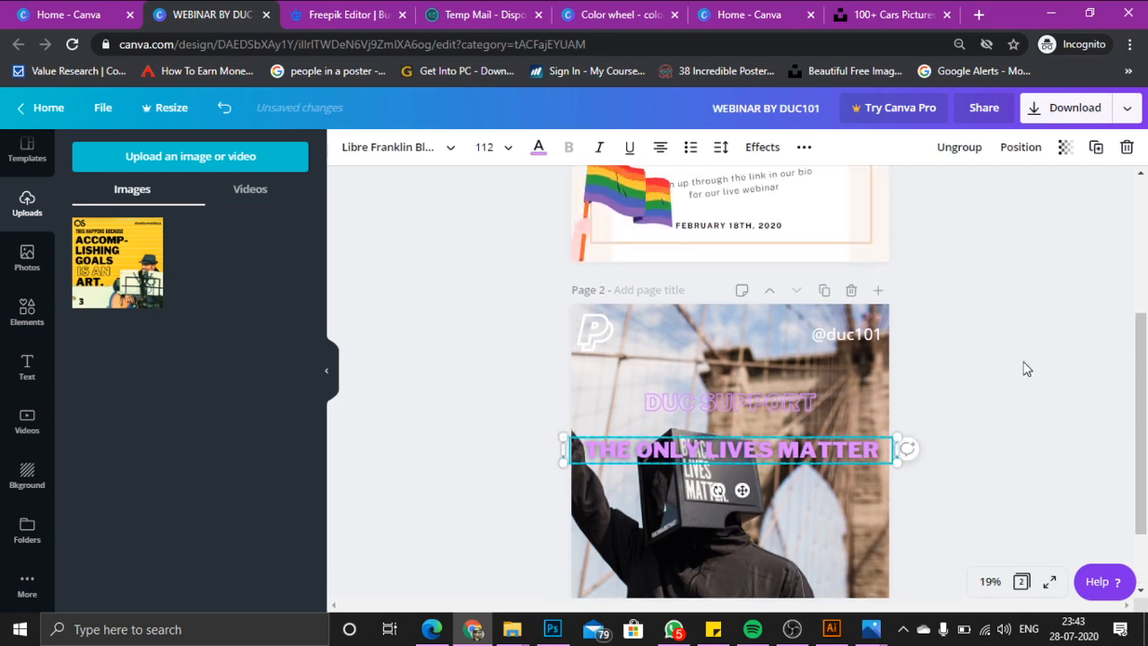
pyautogui.scroll(-3, 1022, 366)
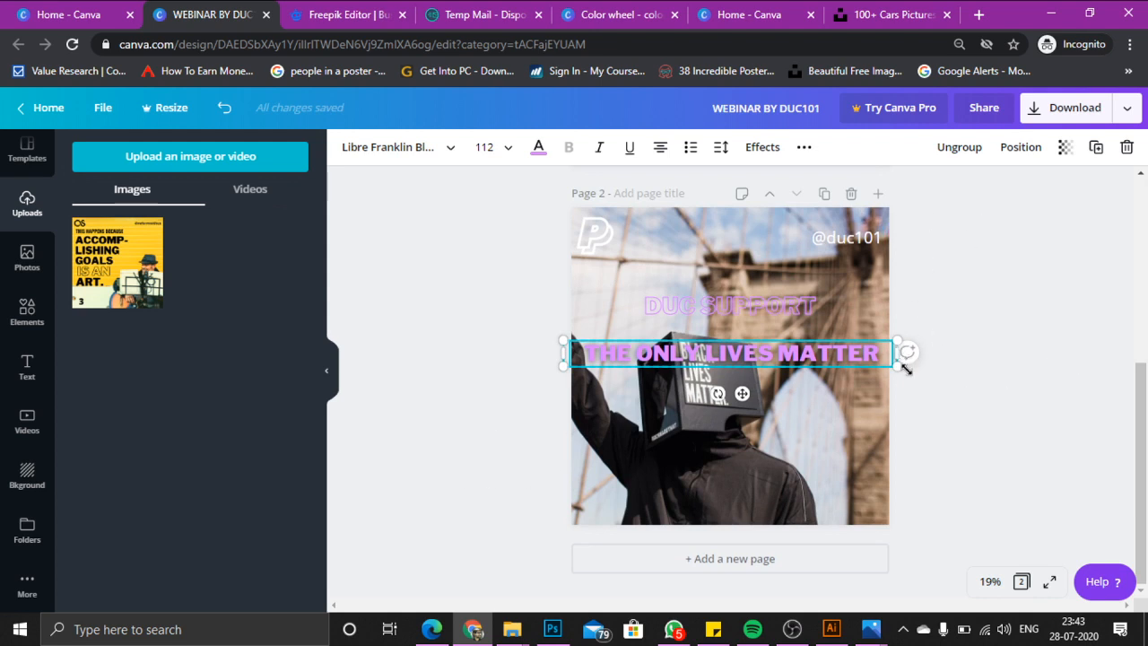
pyautogui.moveTo(886, 372); pyautogui.dragTo(854, 368)
pyautogui.click(951, 353)
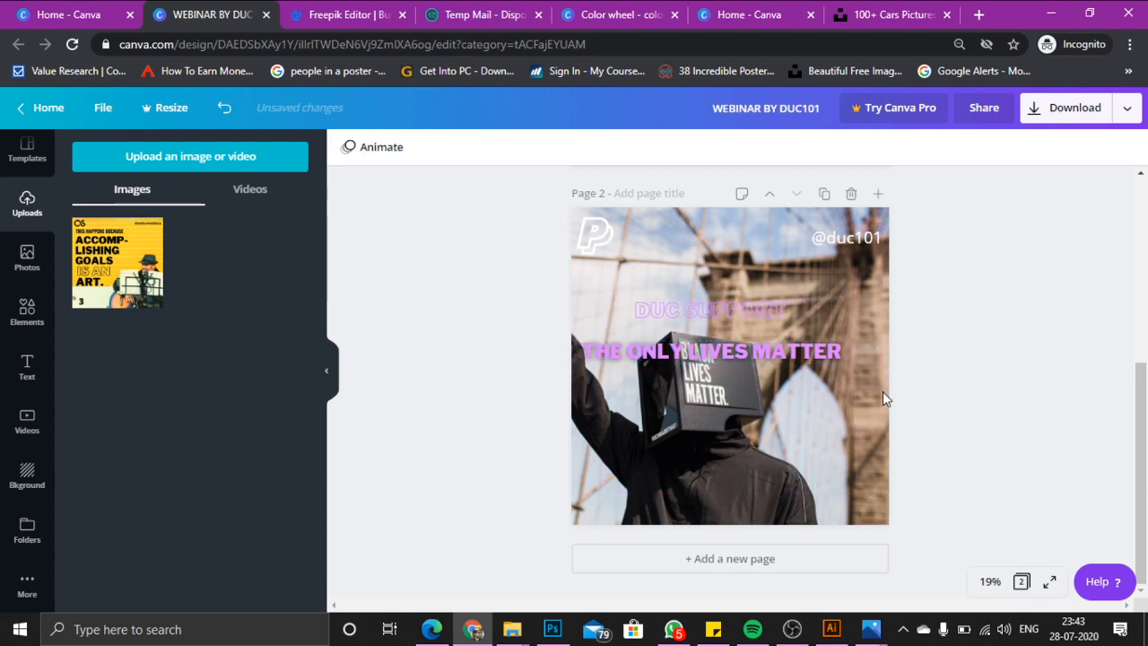
# View the day-by-day course plan in Copy of G.D ORIENTATION.pdf, minimize it and switch to OBS
pyautogui.hotkey('alt', 'Tab')
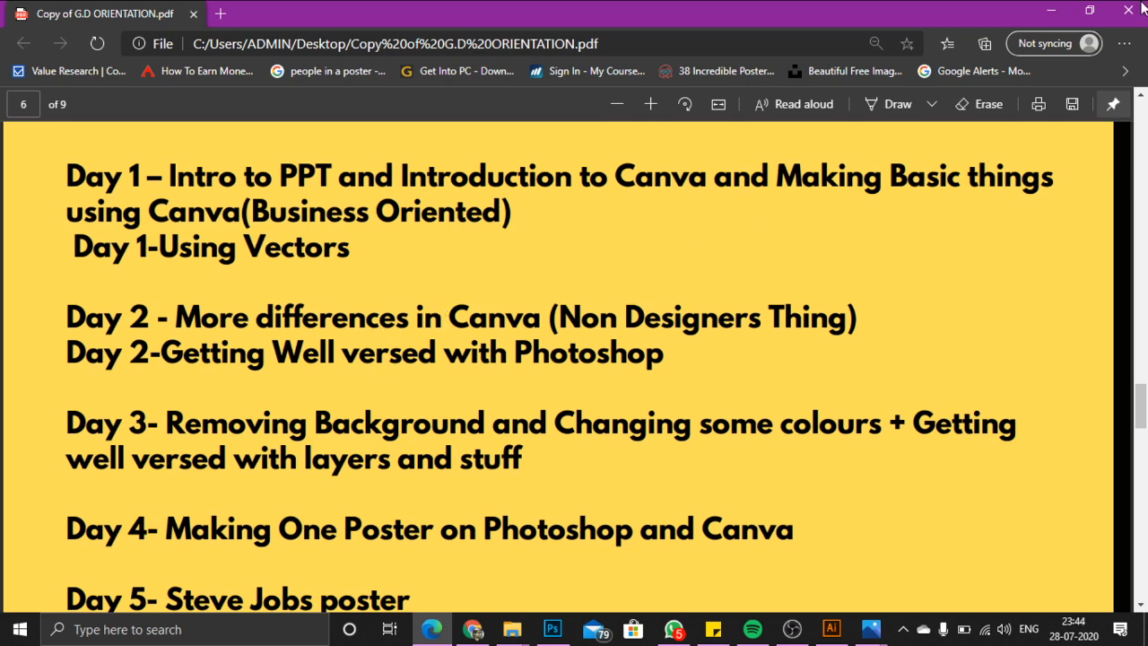
pyautogui.click(1051, 11)
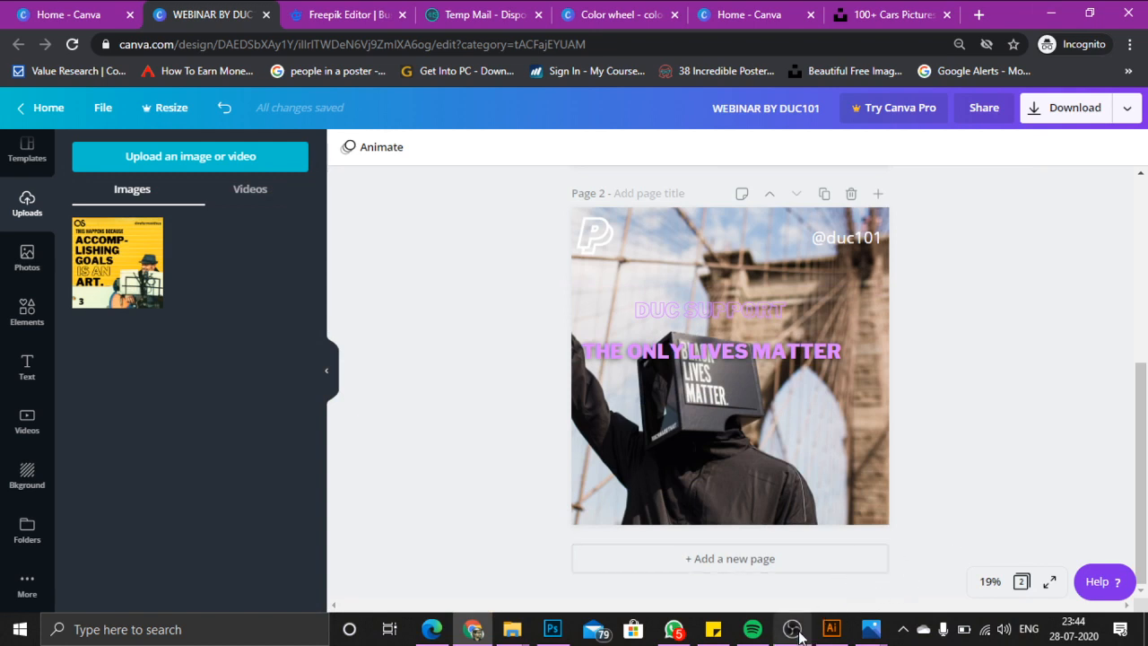
pyautogui.moveTo(795, 631)
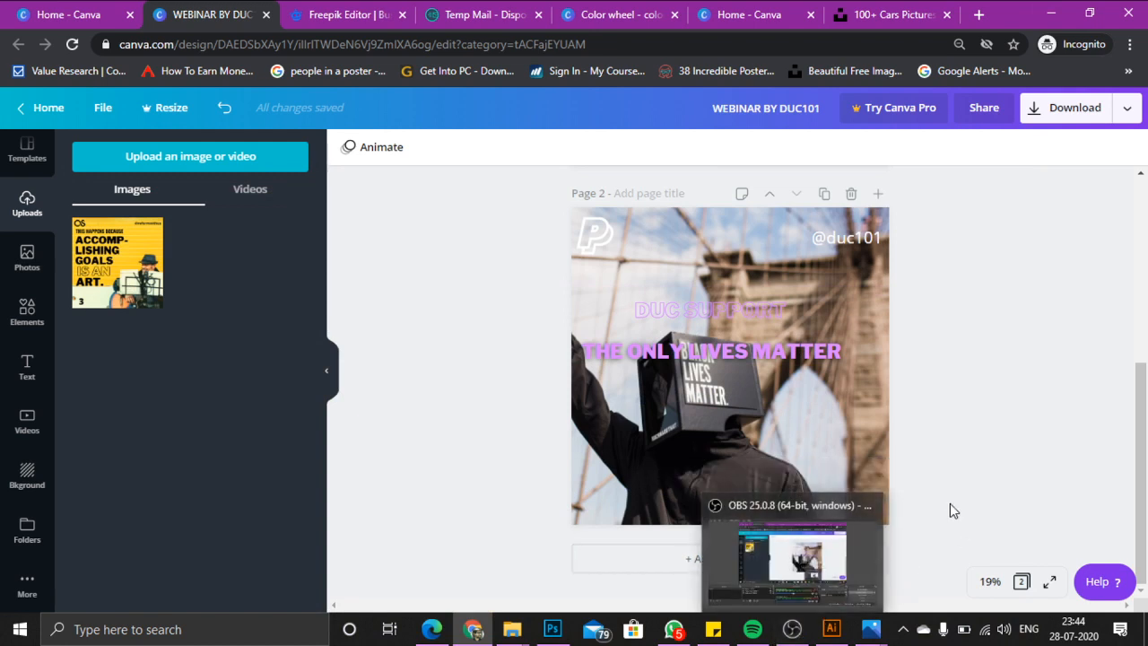
pyautogui.click(789, 630)
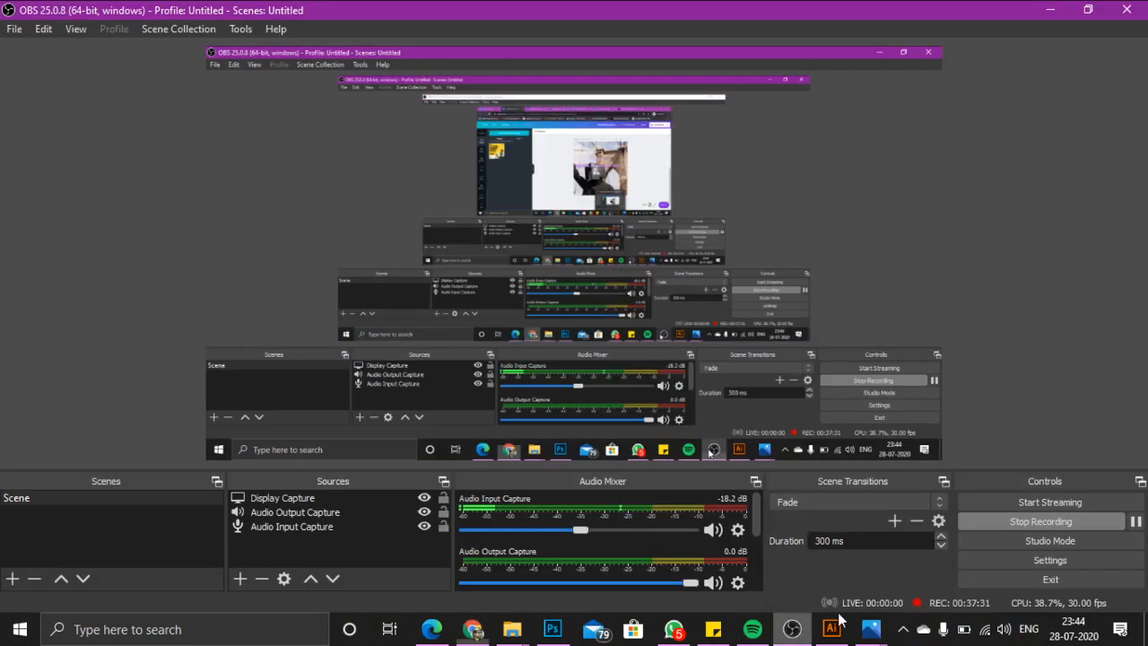